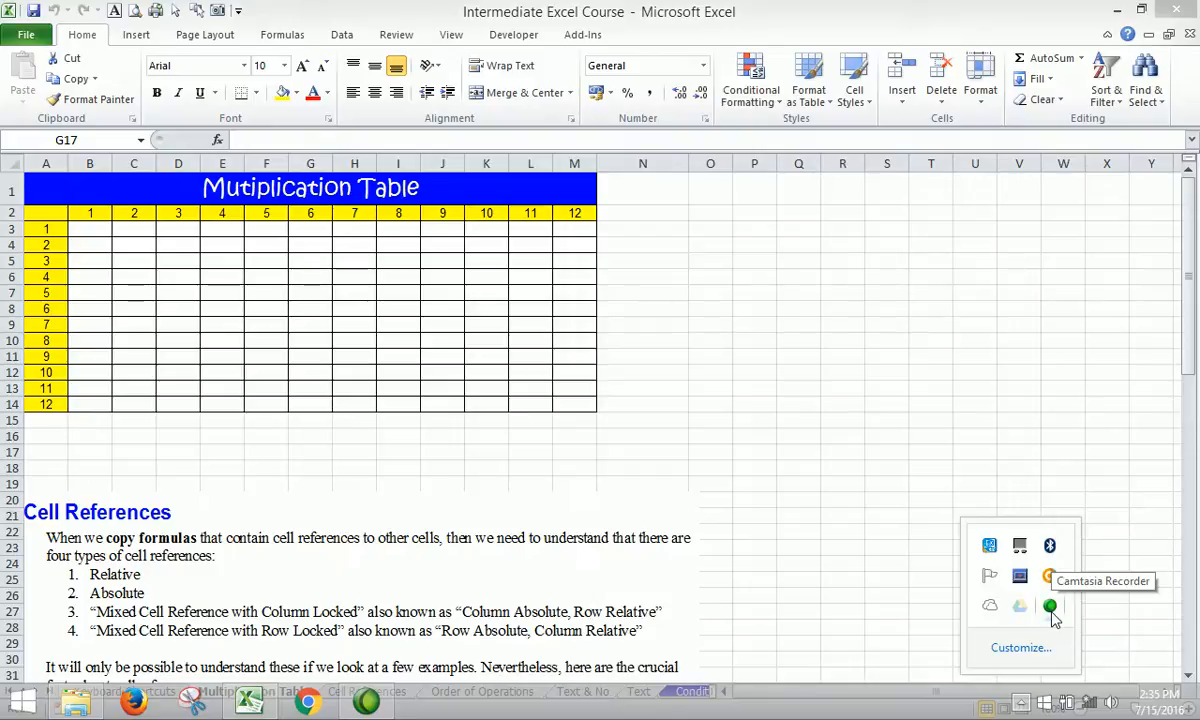
Scroll the Multiplication Table sheet down to the Cell References notes.
left_click(686, 285)
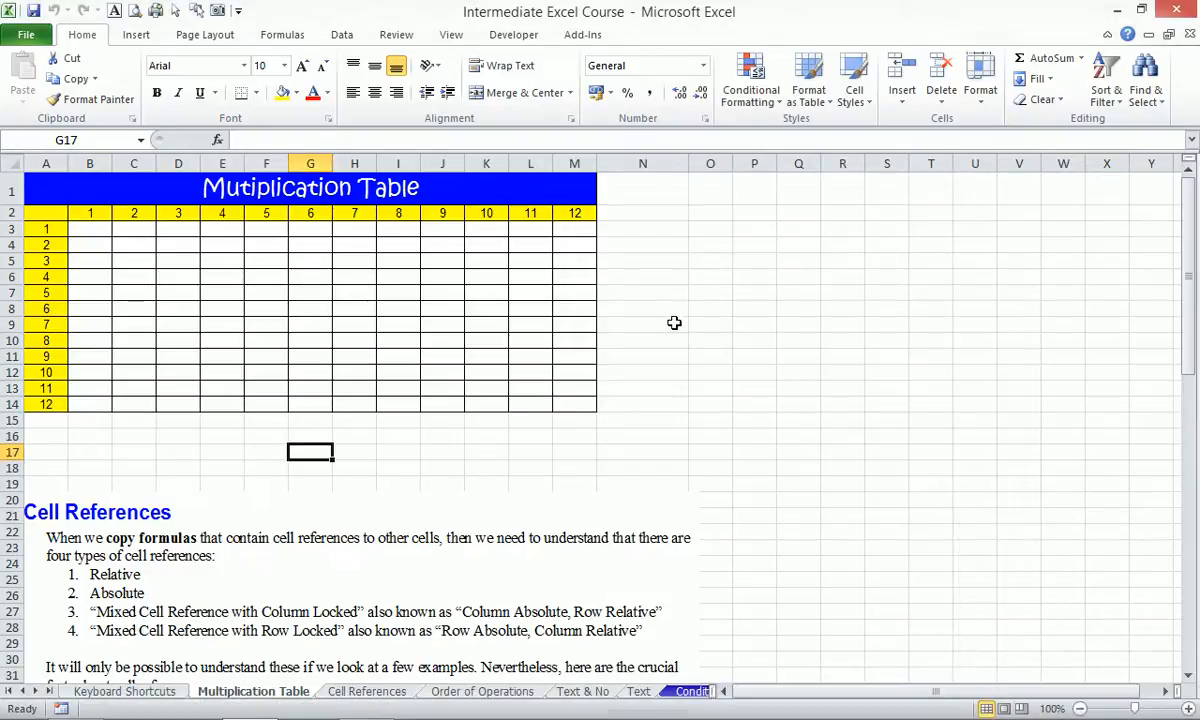
scroll(800, 355, "down", 5)
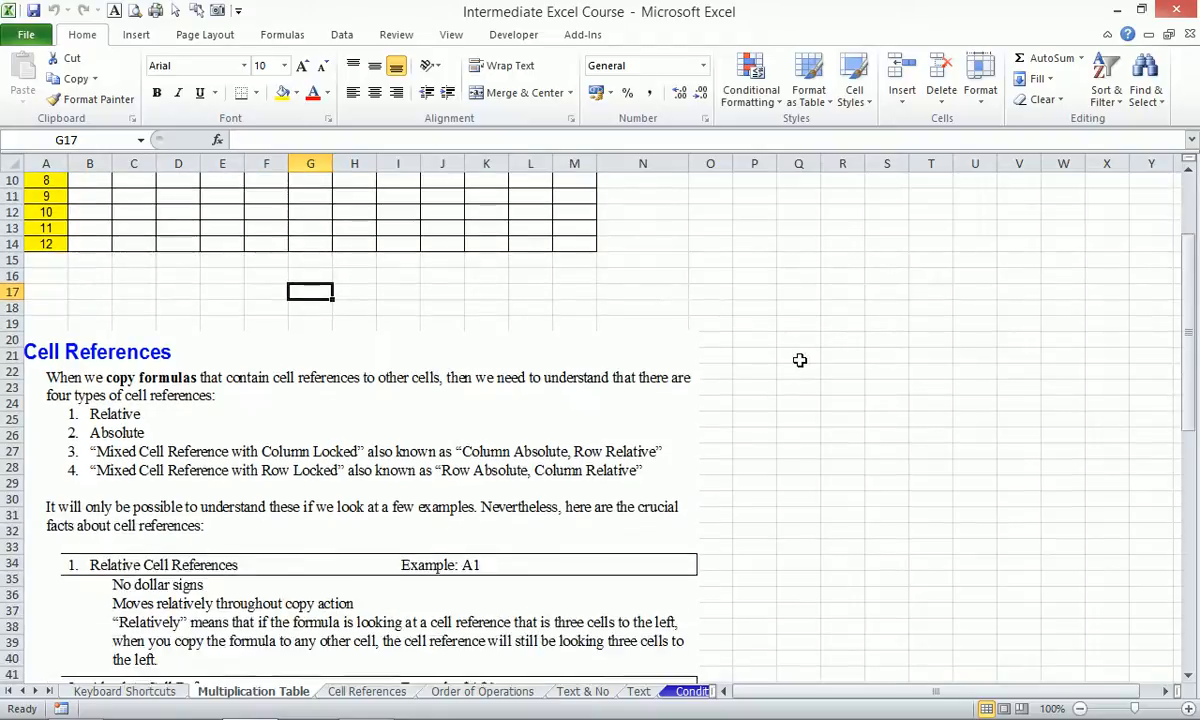
scroll(800, 360, "down", 1)
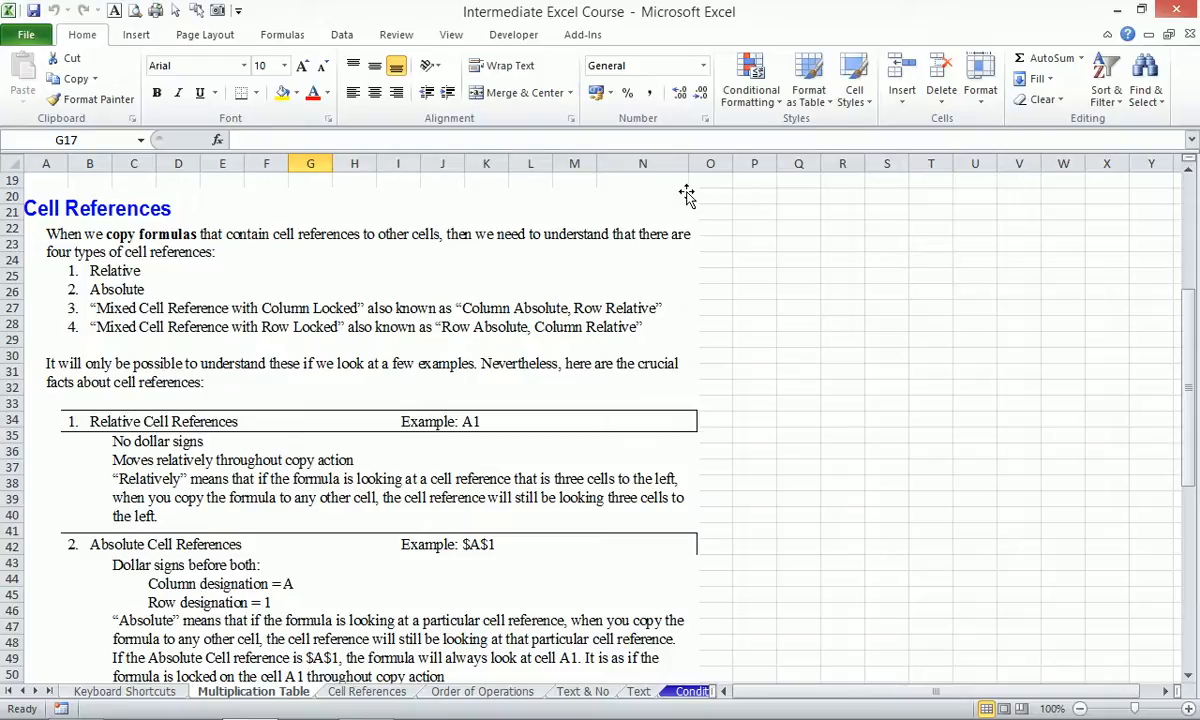
Select the empty block P20:T29 and use Zoom to Selection on it.
left_click_drag(750, 200, 938, 357)
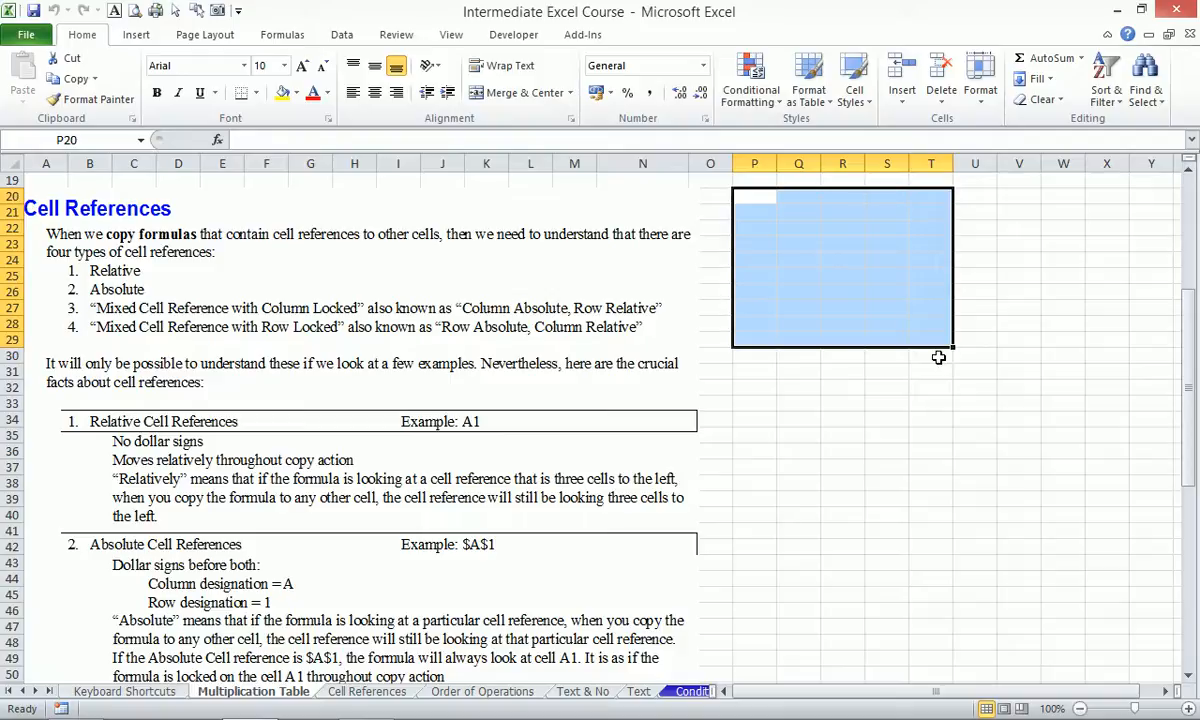
key("alt")
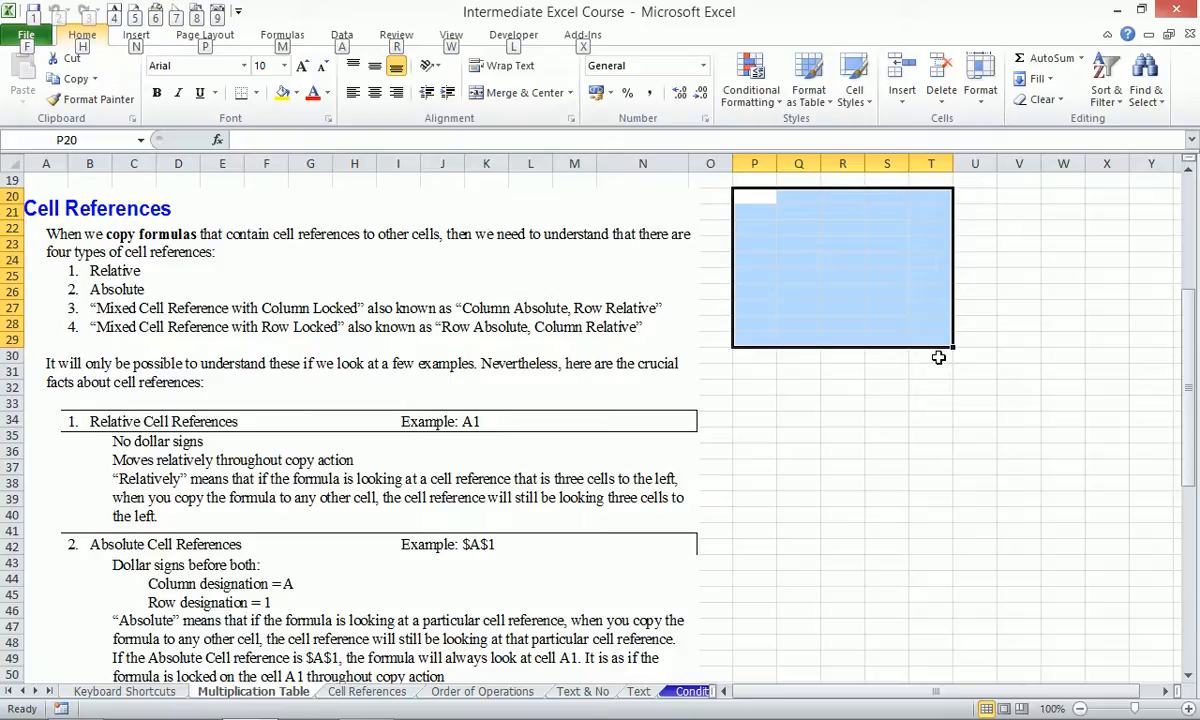
key("w")
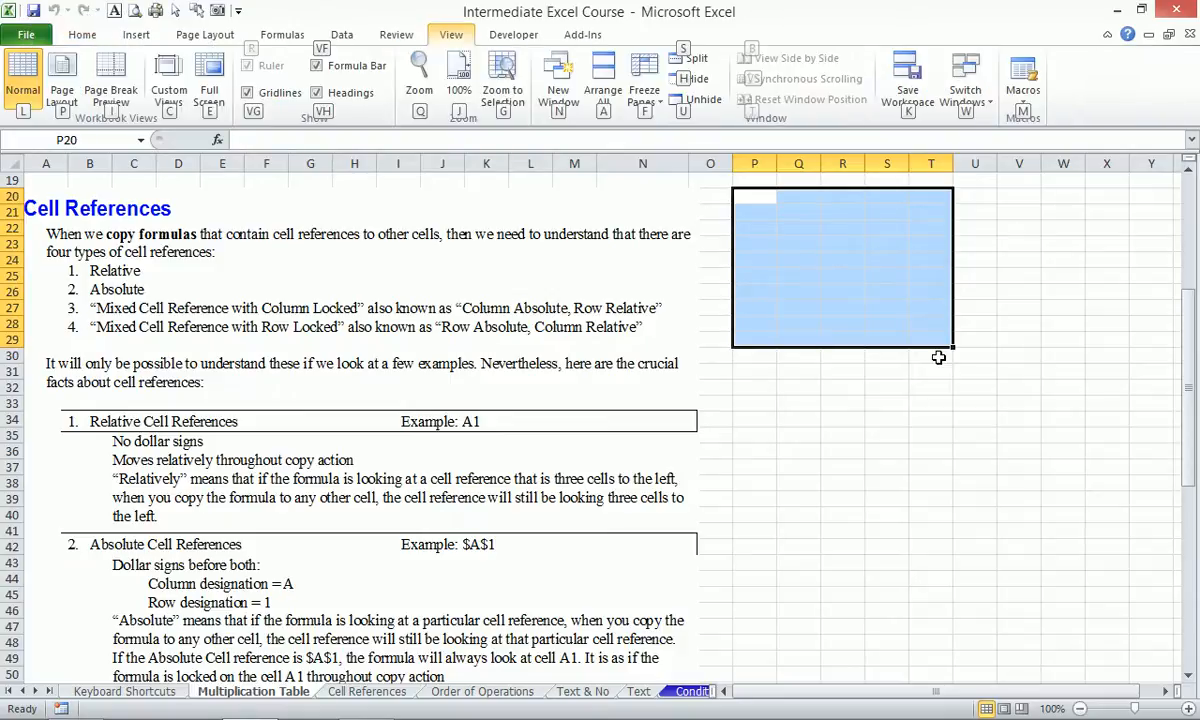
key("g")
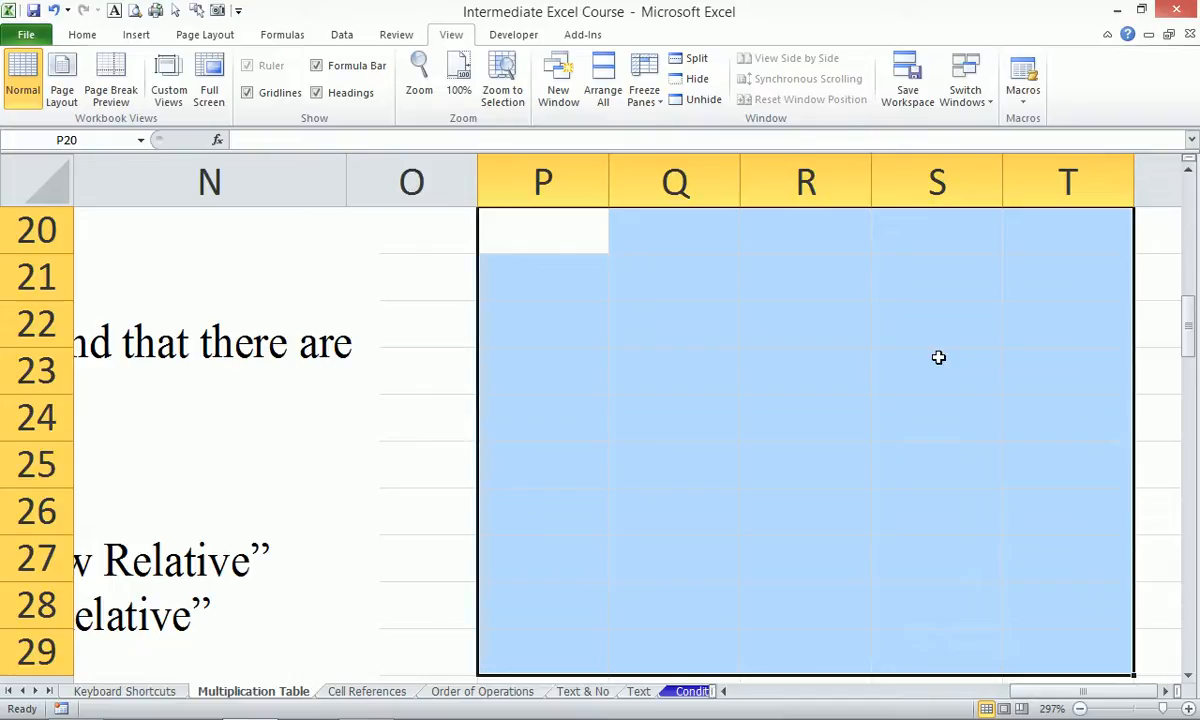
Enter a formula in P20 referencing O20, cycling the reference type with F4.
type("=")
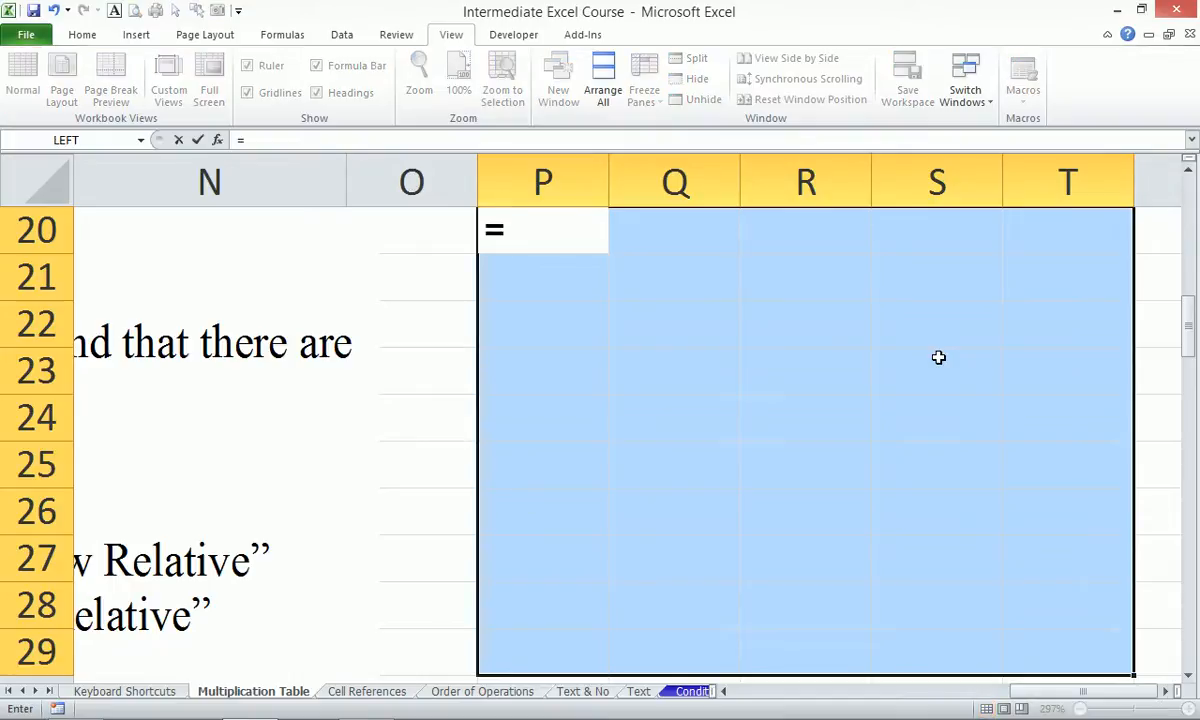
key("Left")
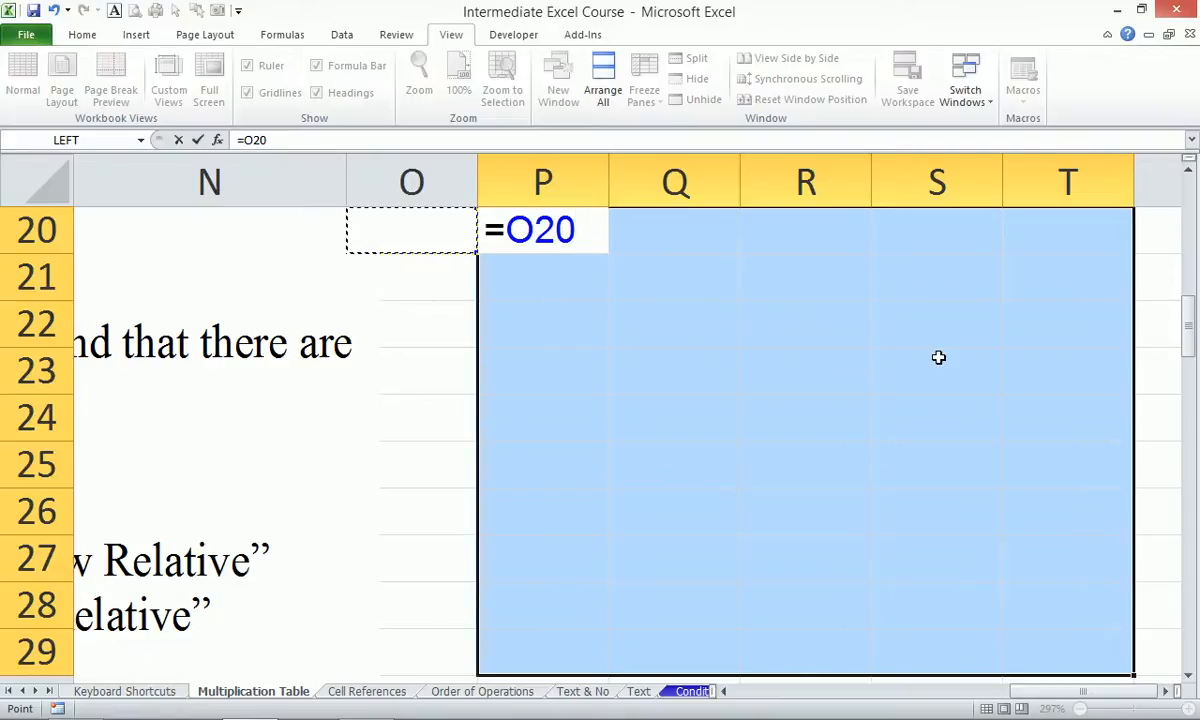
key("F4")
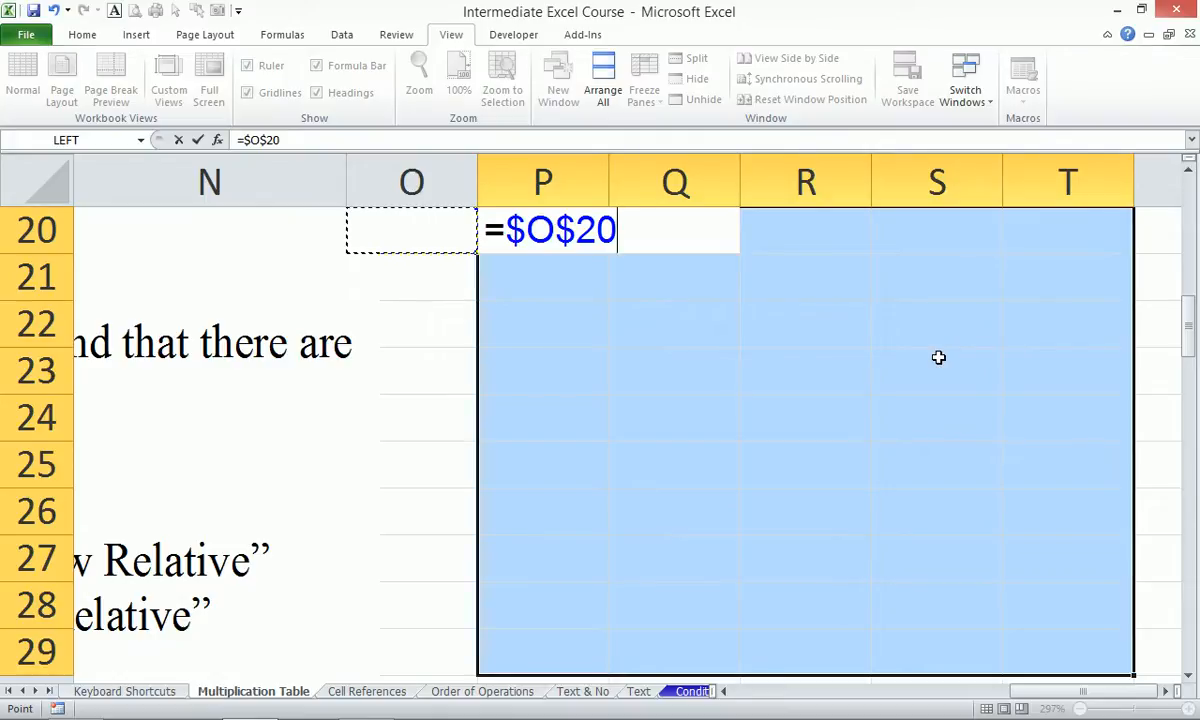
key("F4")
key("F4")
key("F4")
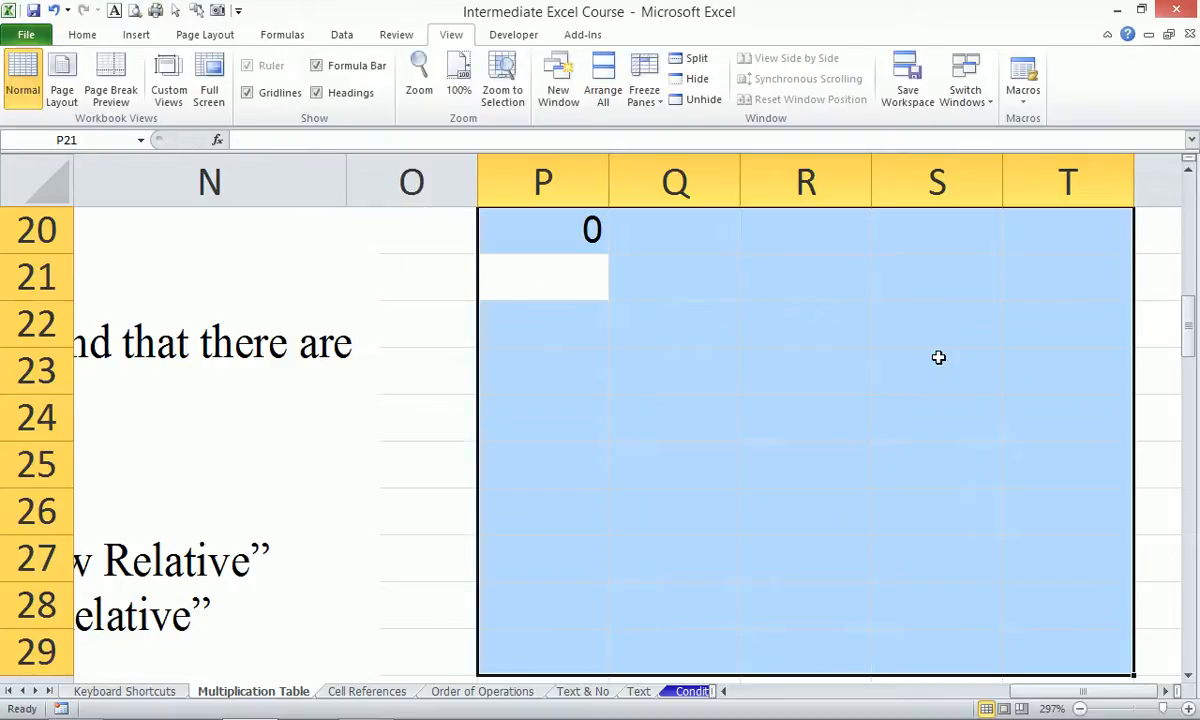
Display P20's underlying formula =O20 instead of its 0 result.
left_click(552, 237)
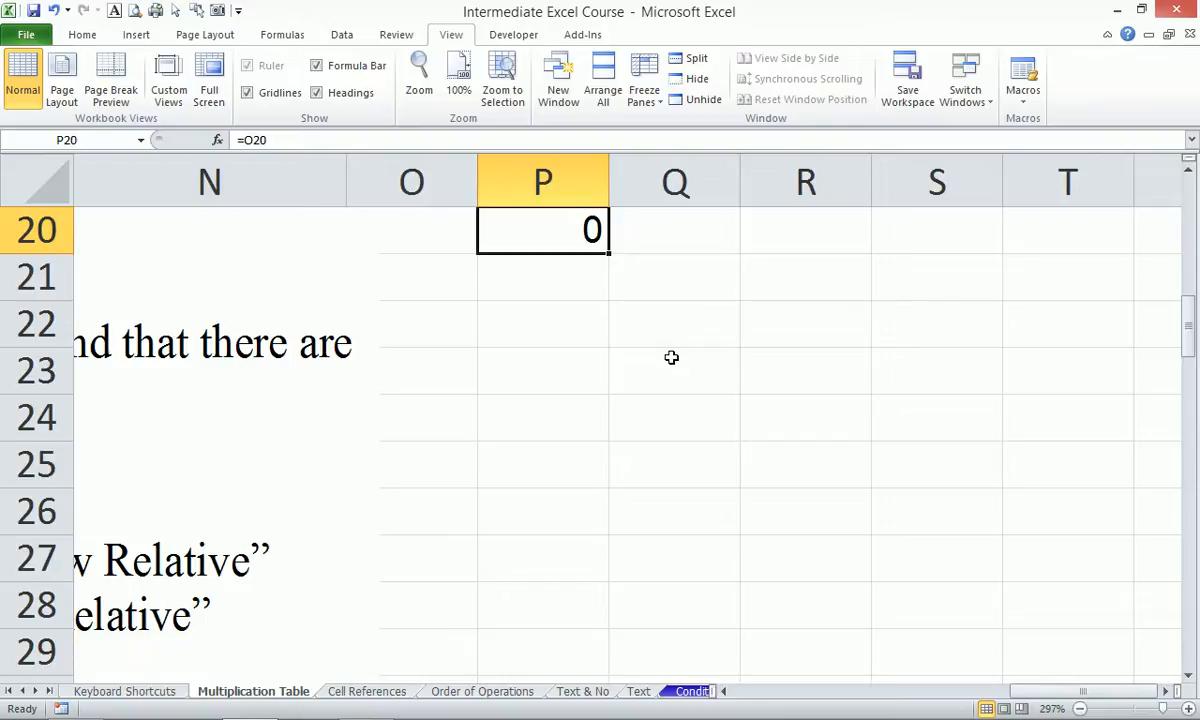
key("F2")
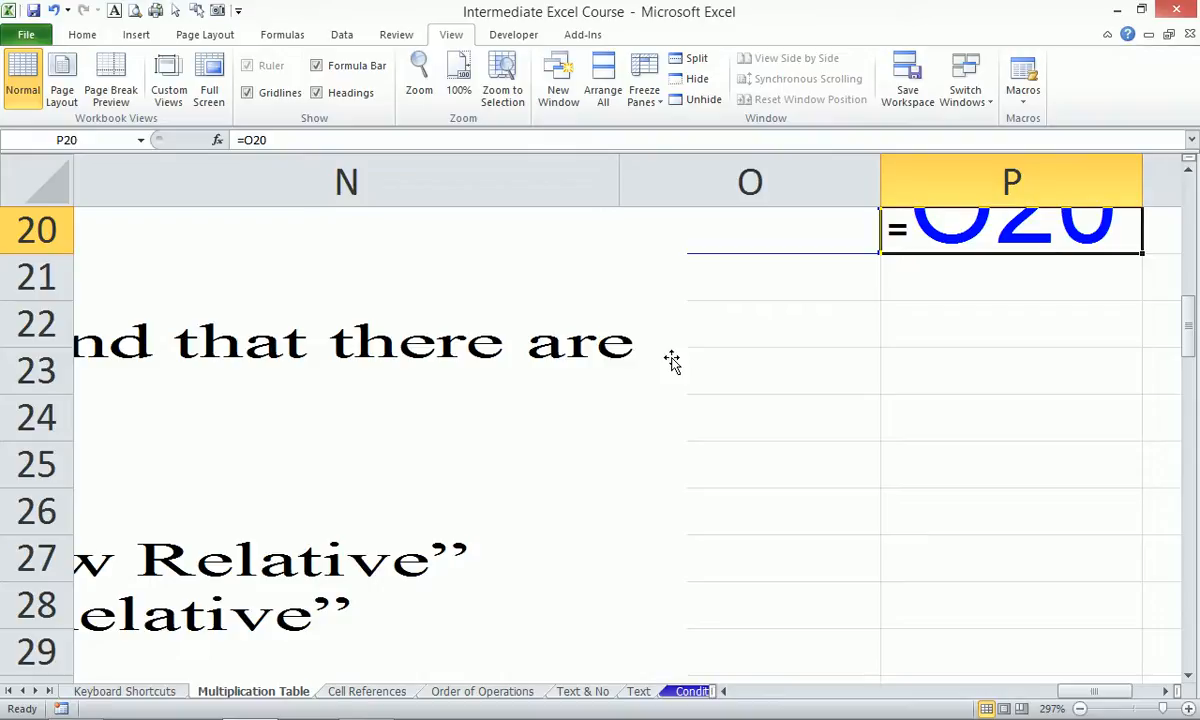
scroll(830, 560, "up", 3)
scroll(824, 462, "down", 2)
left_click(824, 462)
left_click(800, 368)
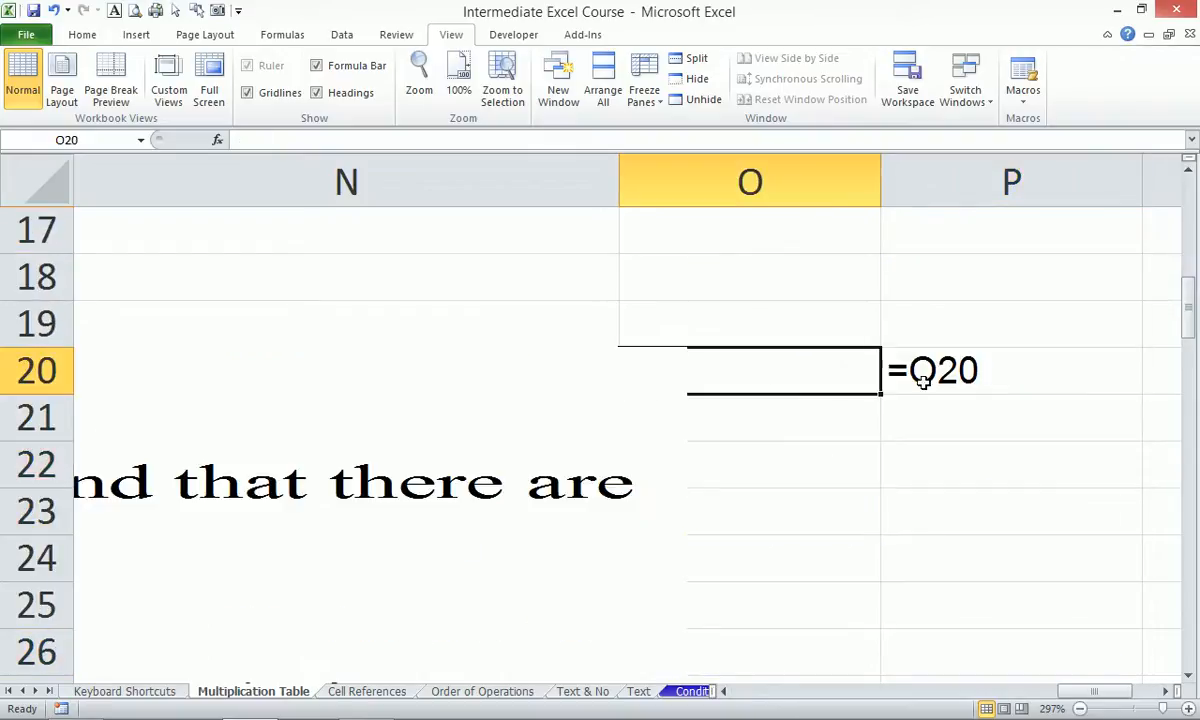
double_click(934, 385)
Fill P20's formula down into P21 and confirm it reads =O21.
left_click(750, 368)
double_click(1026, 375)
left_click_drag(1143, 399, 1144, 440)
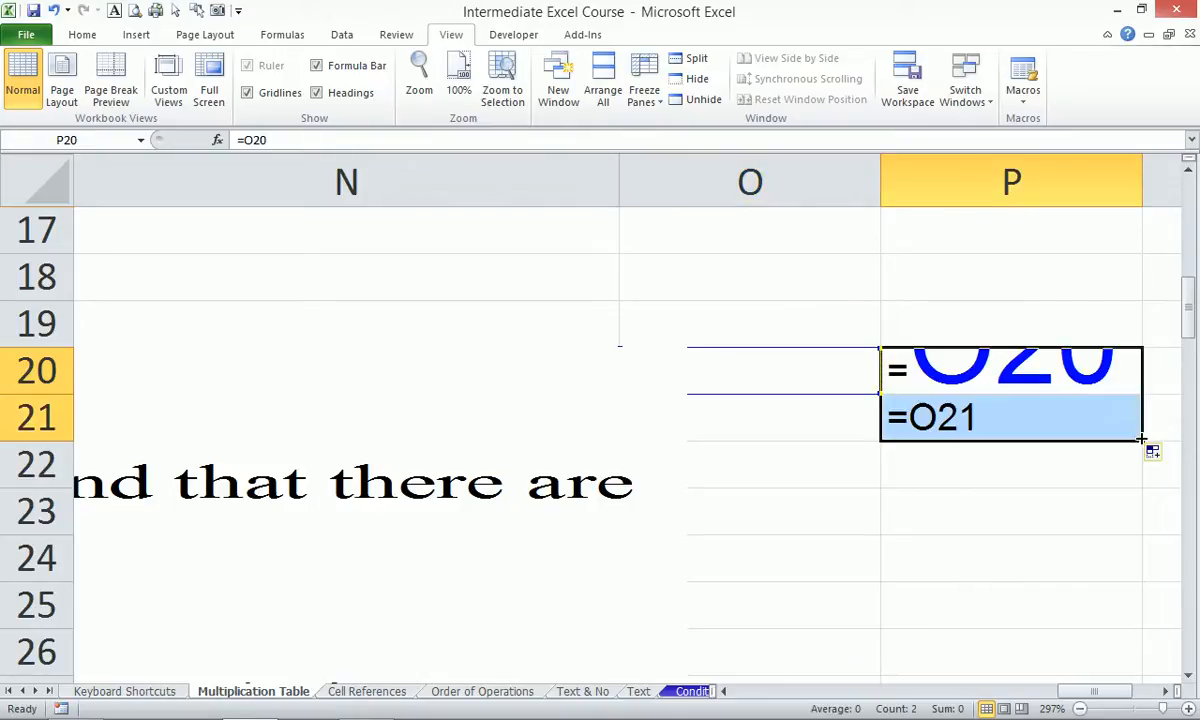
left_click(1038, 403)
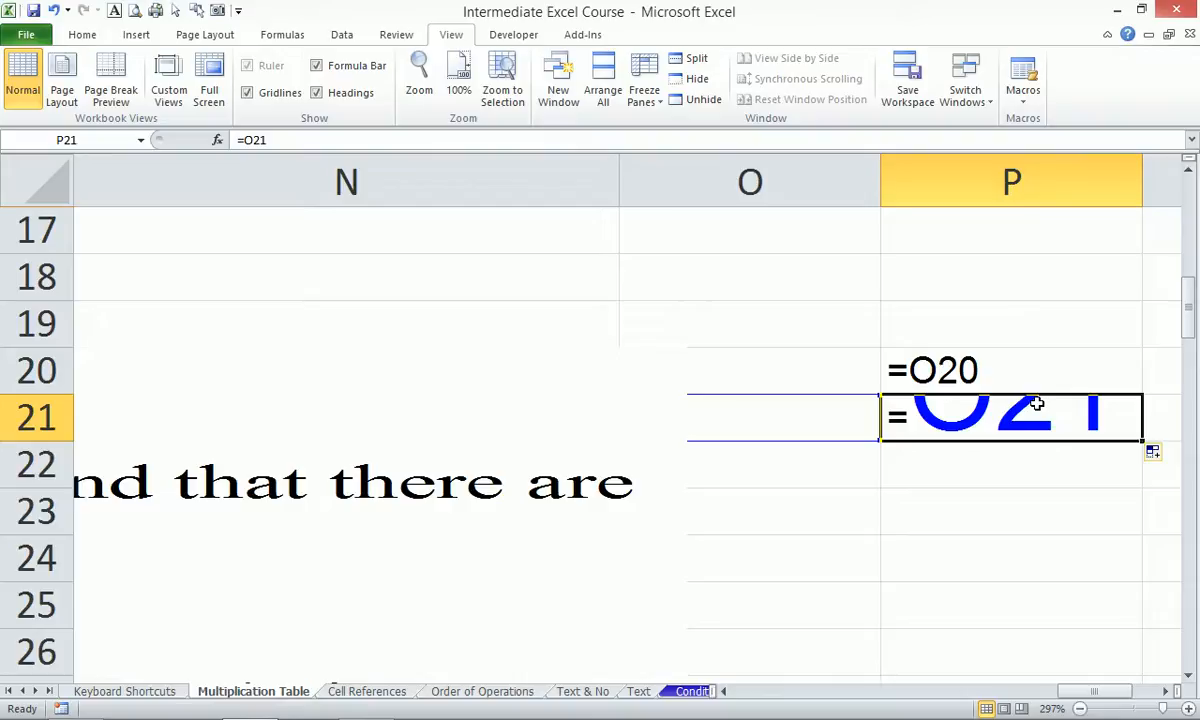
left_click(1092, 312)
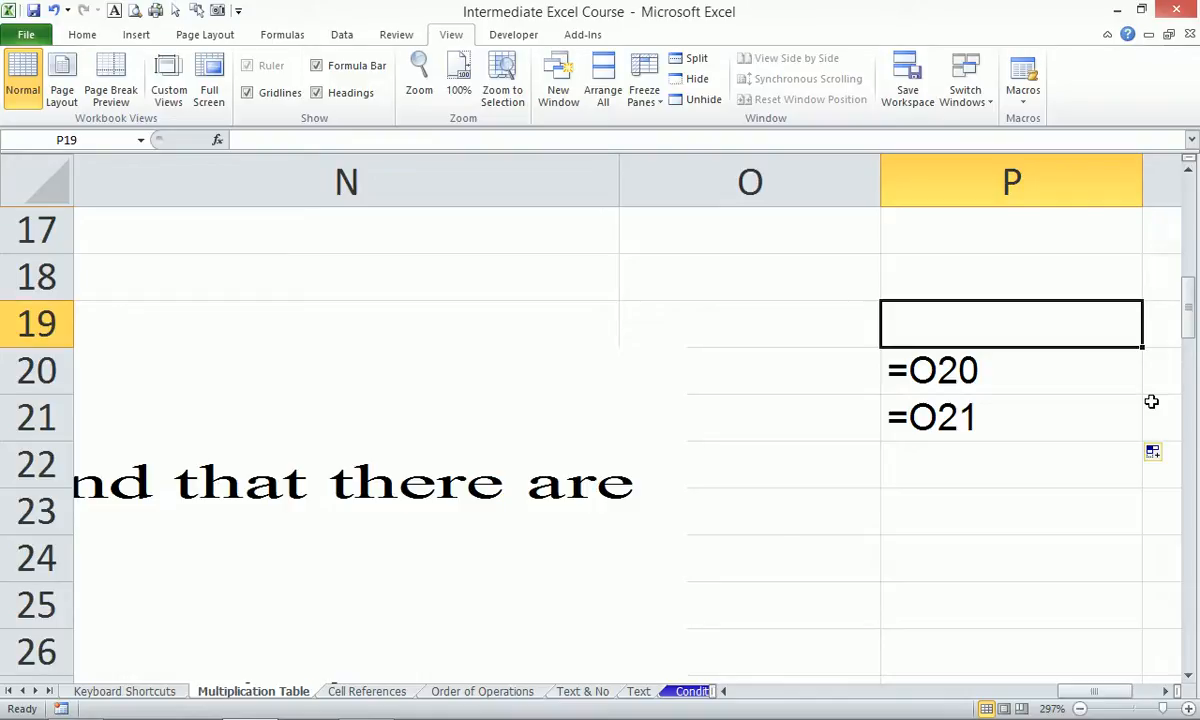
Cycle P20's reference with F4 back to relative =O20, then switch the sheet to showing values.
double_click(983, 365)
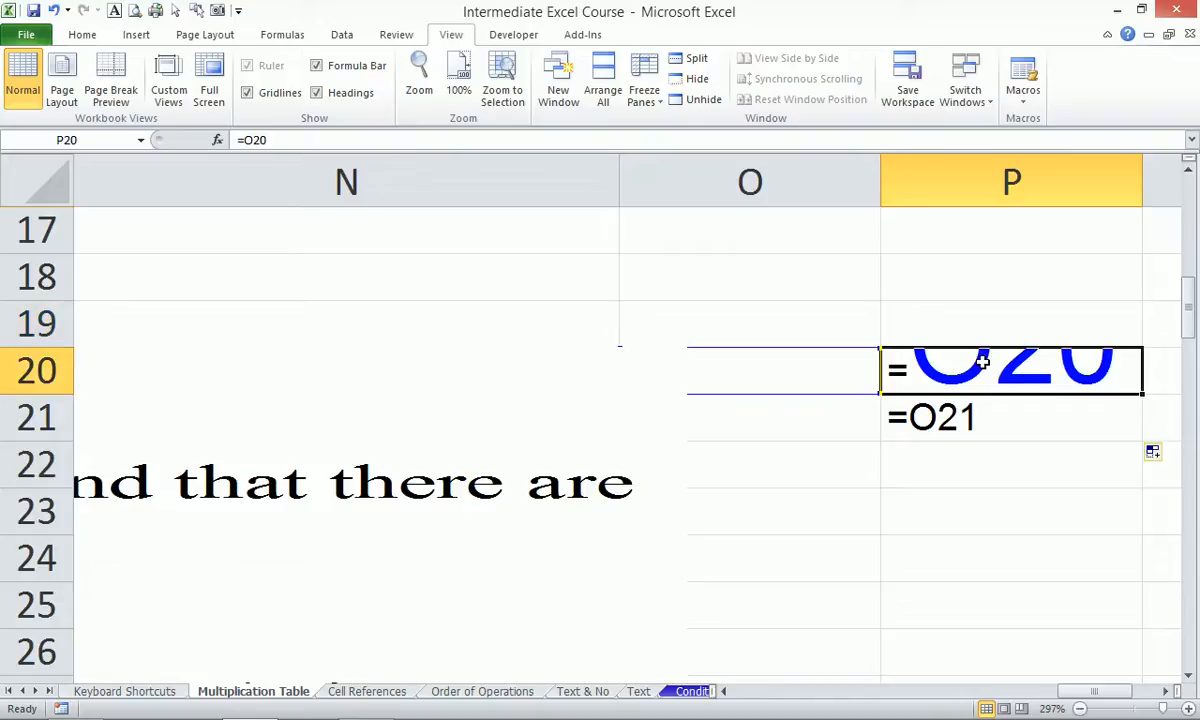
key("shift+Down")
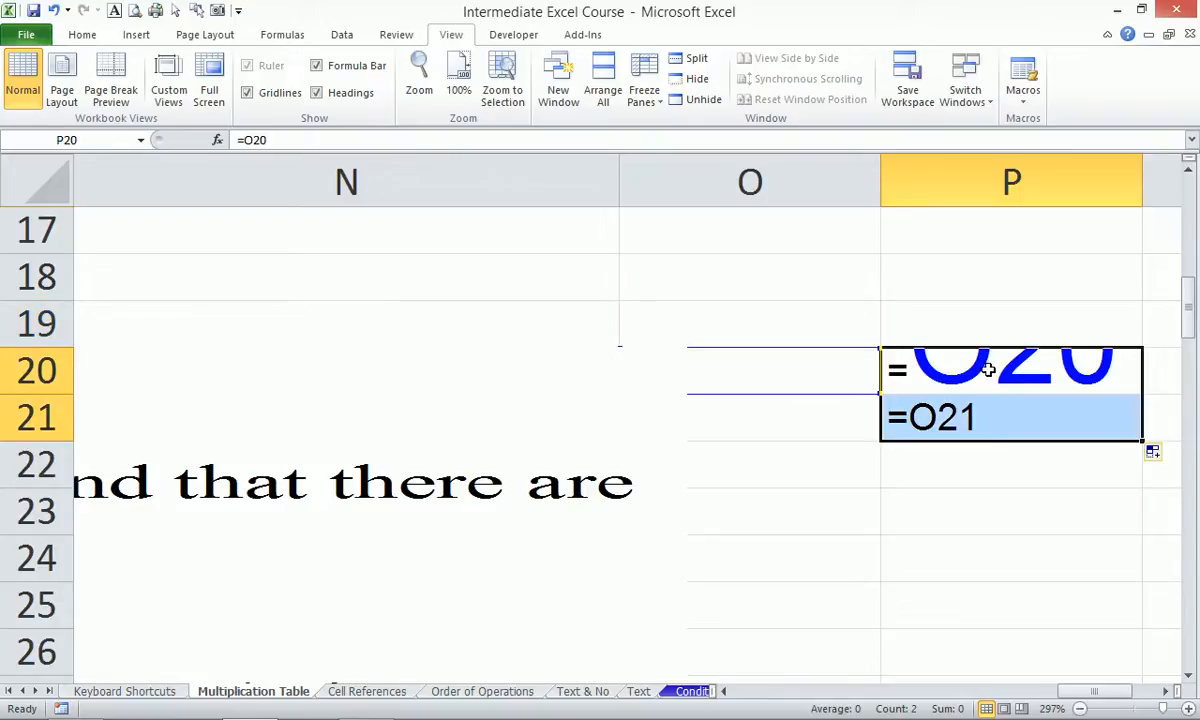
left_click(988, 370)
double_click(988, 370)
key("F4")
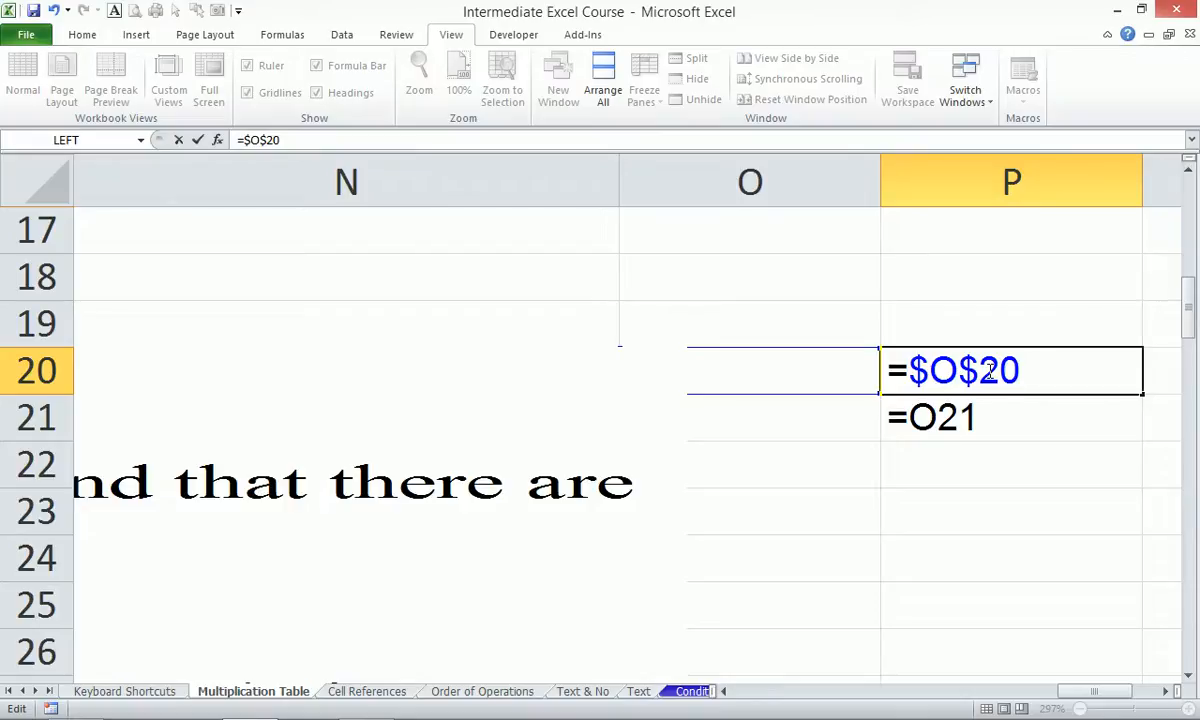
key("F4")
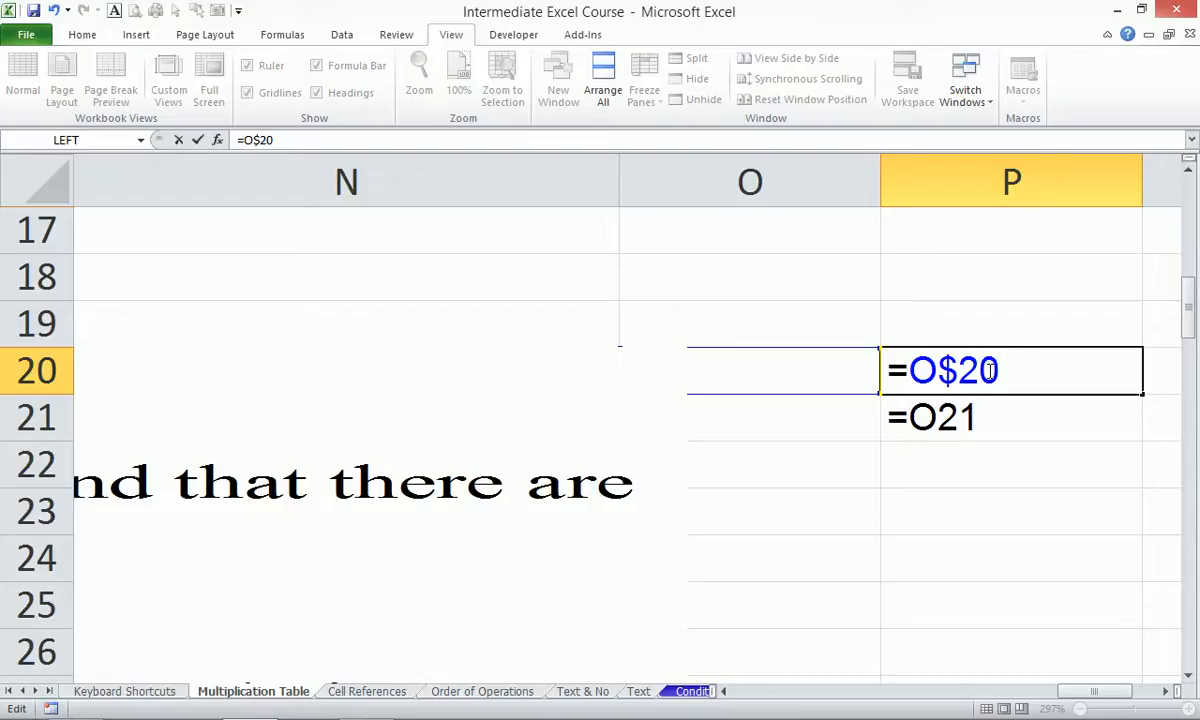
key("F4")
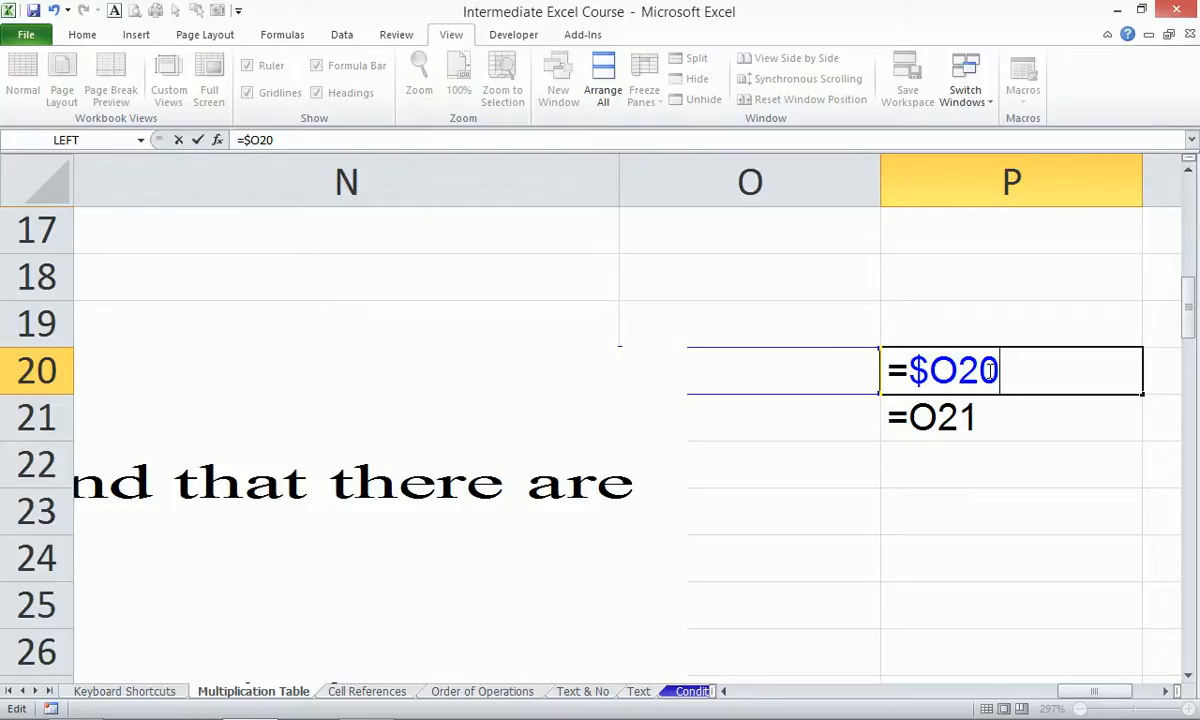
key("F4")
key("F4")
key("F4")
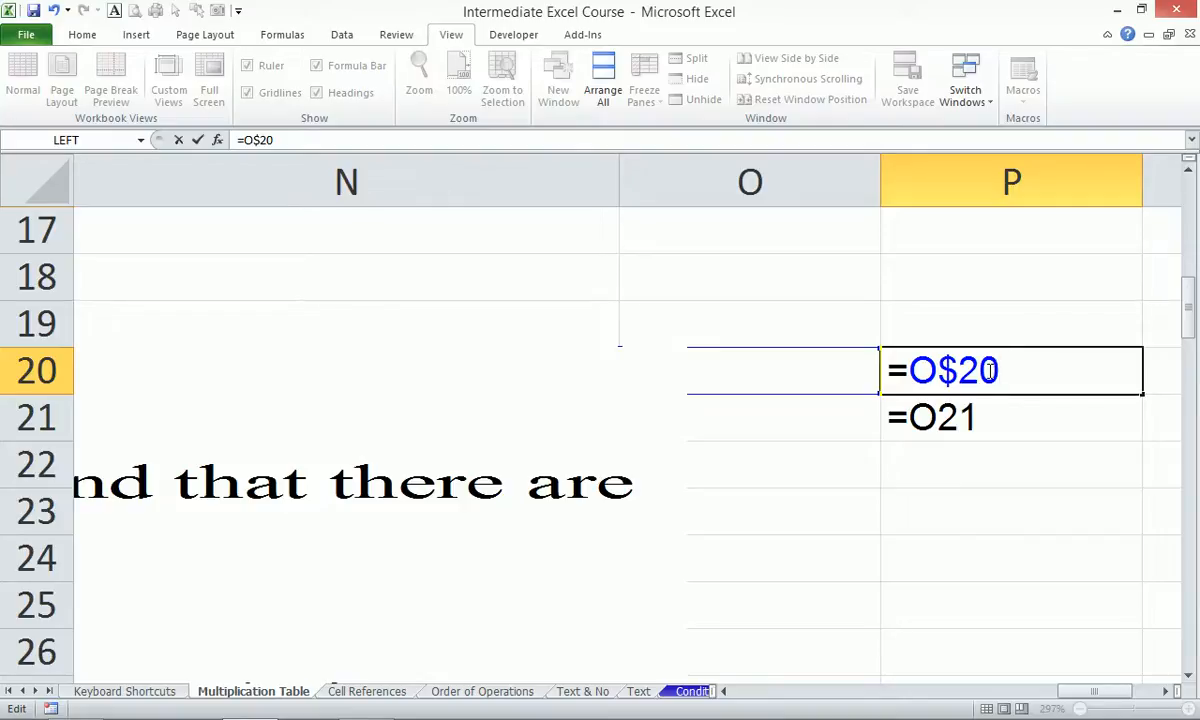
key("F4")
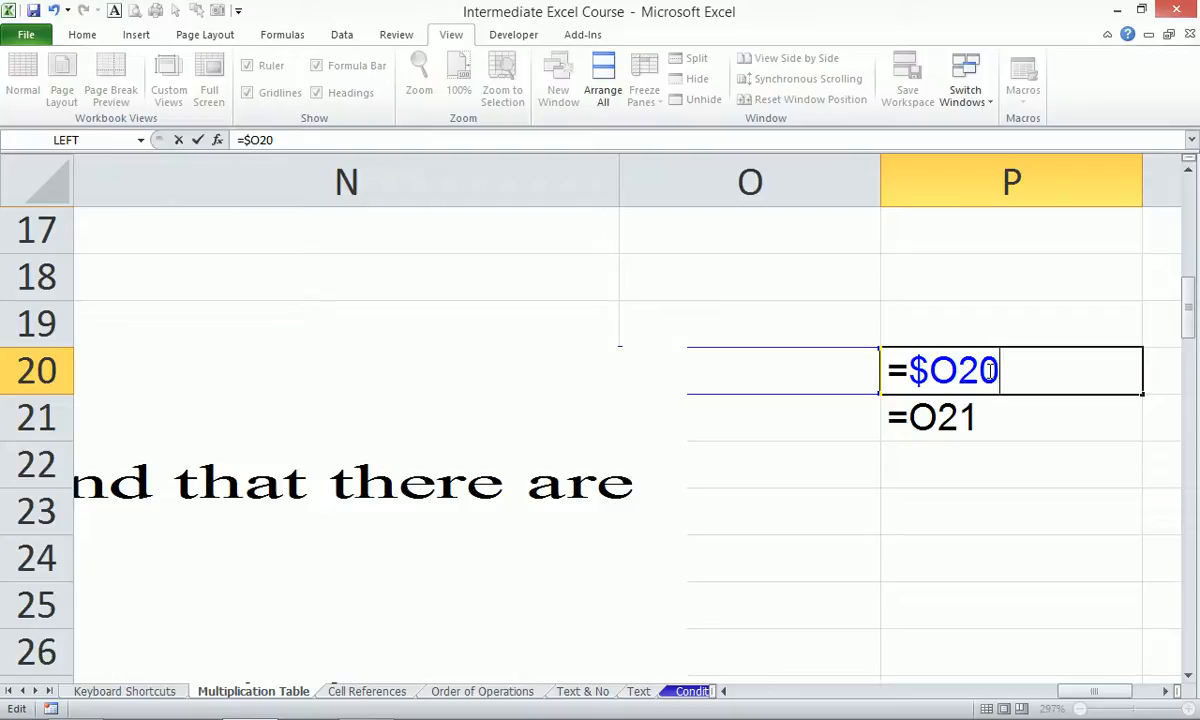
key("F4")
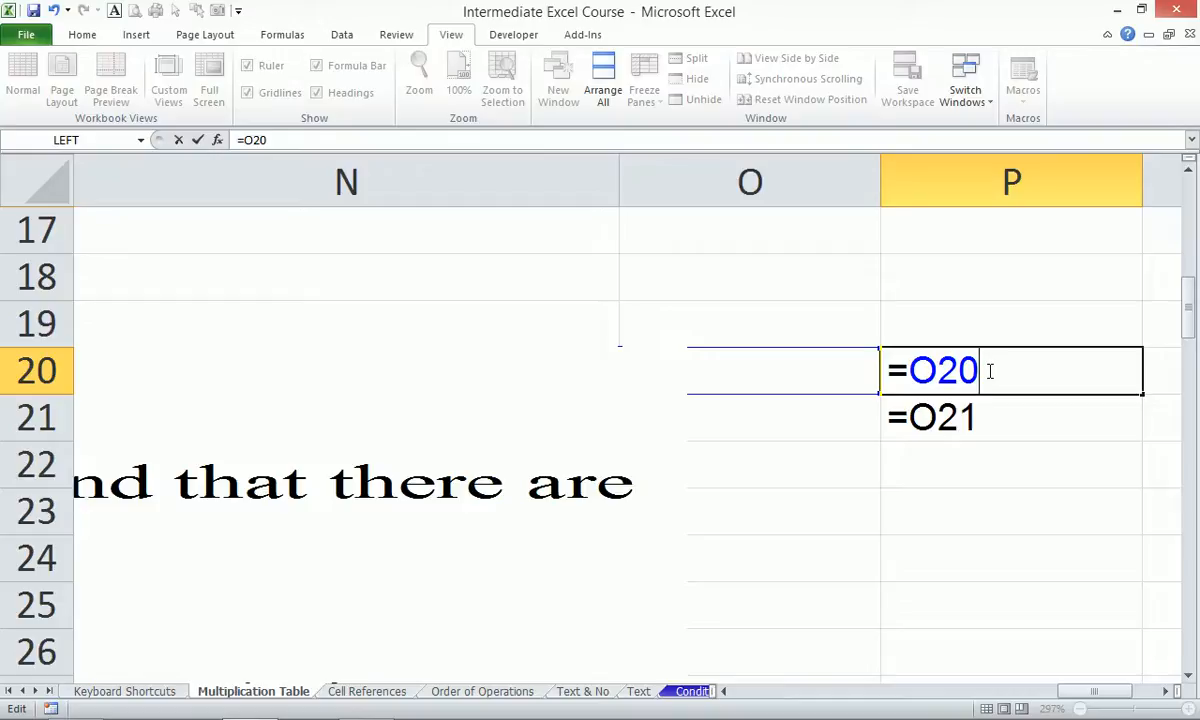
key("Return")
key("ctrl+grave")
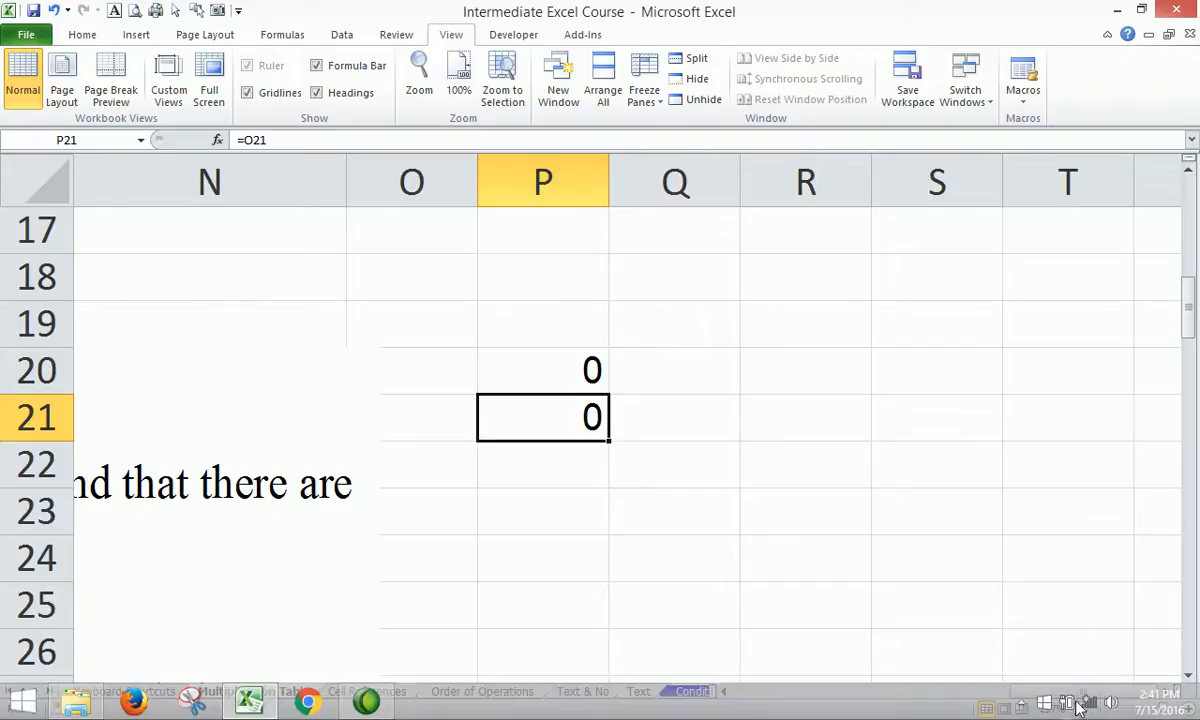
Scroll back to column A and row 1 to show the multiplication grid.
left_click_drag(1118, 690, 790, 661)
scroll(730, 510, "down", 1)
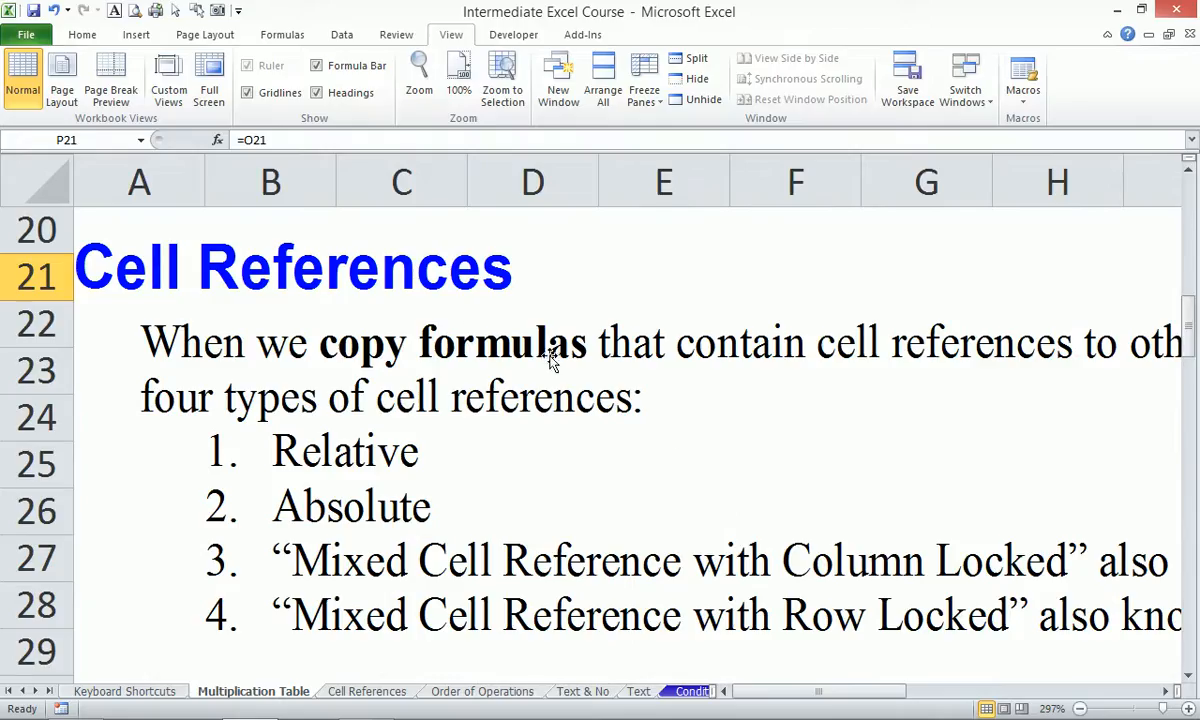
scroll(640, 400, "down", 1)
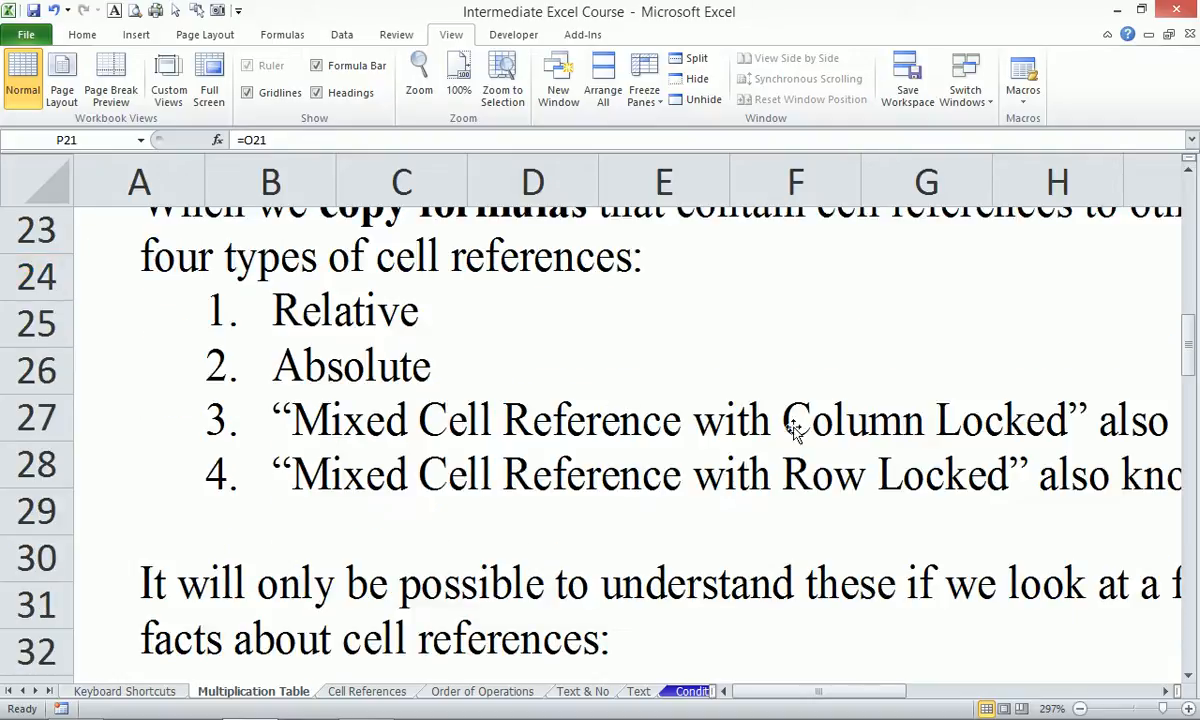
scroll(820, 430, "down", 1)
scroll(884, 438, "down", 3)
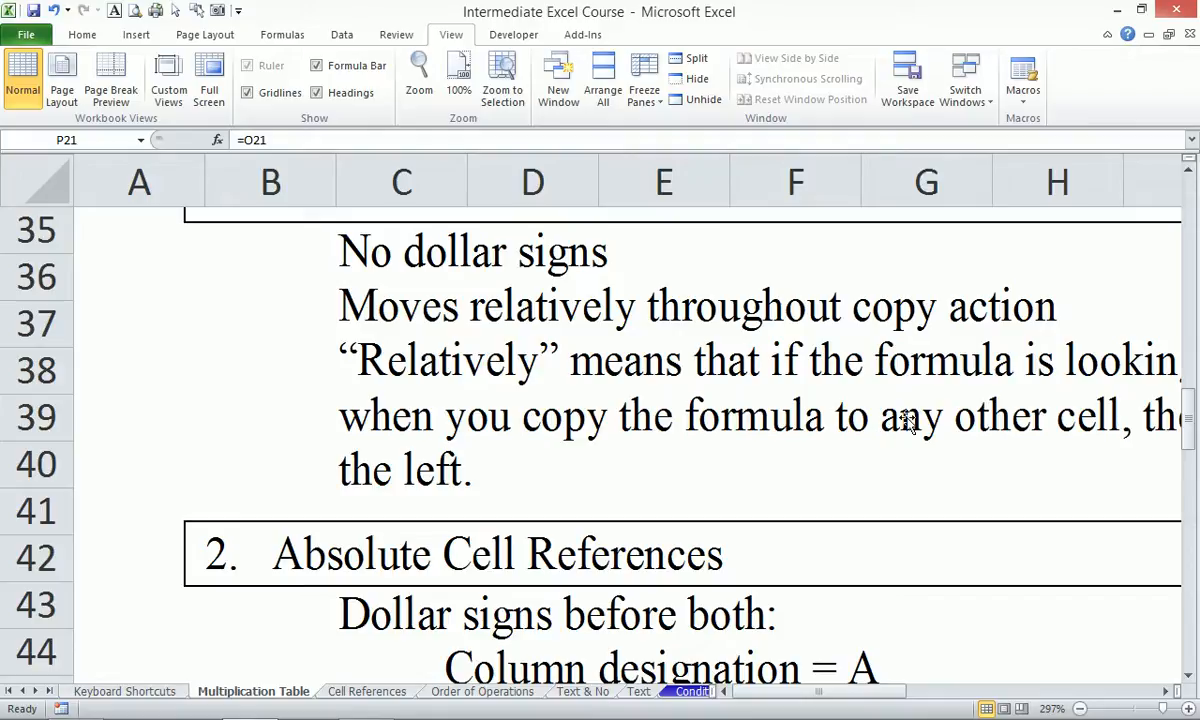
scroll(631, 625, "up", 11)
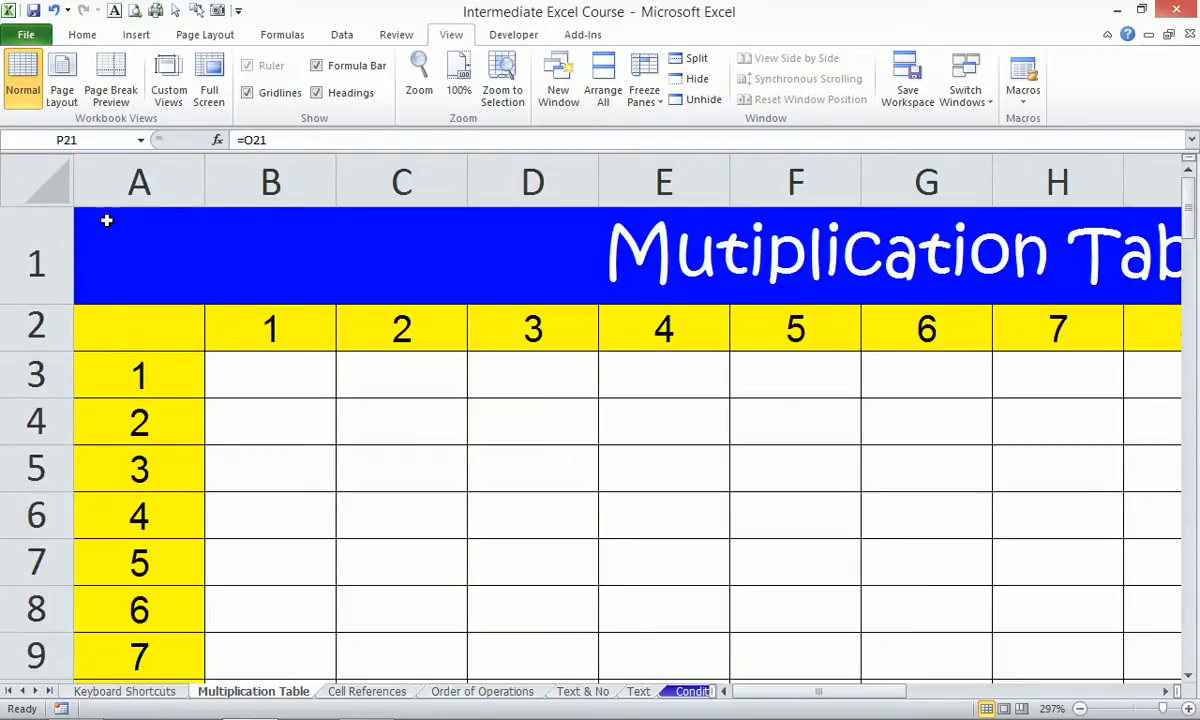
Select A1:M14 and zoom to fit the 12×12 table in the window.
left_click_drag(142, 228, 818, 617)
key("alt+w")
key("g")
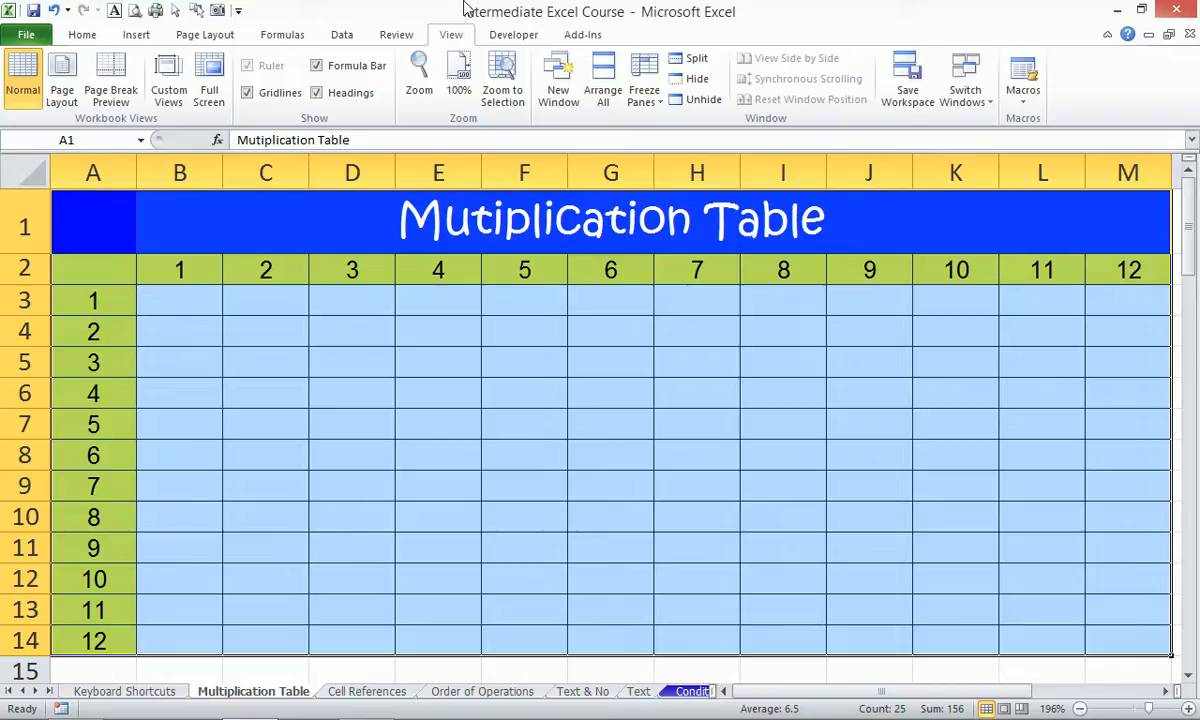
Start the formula =A3*B2 in B3 by pointing at A3 and B2.
left_click(195, 293)
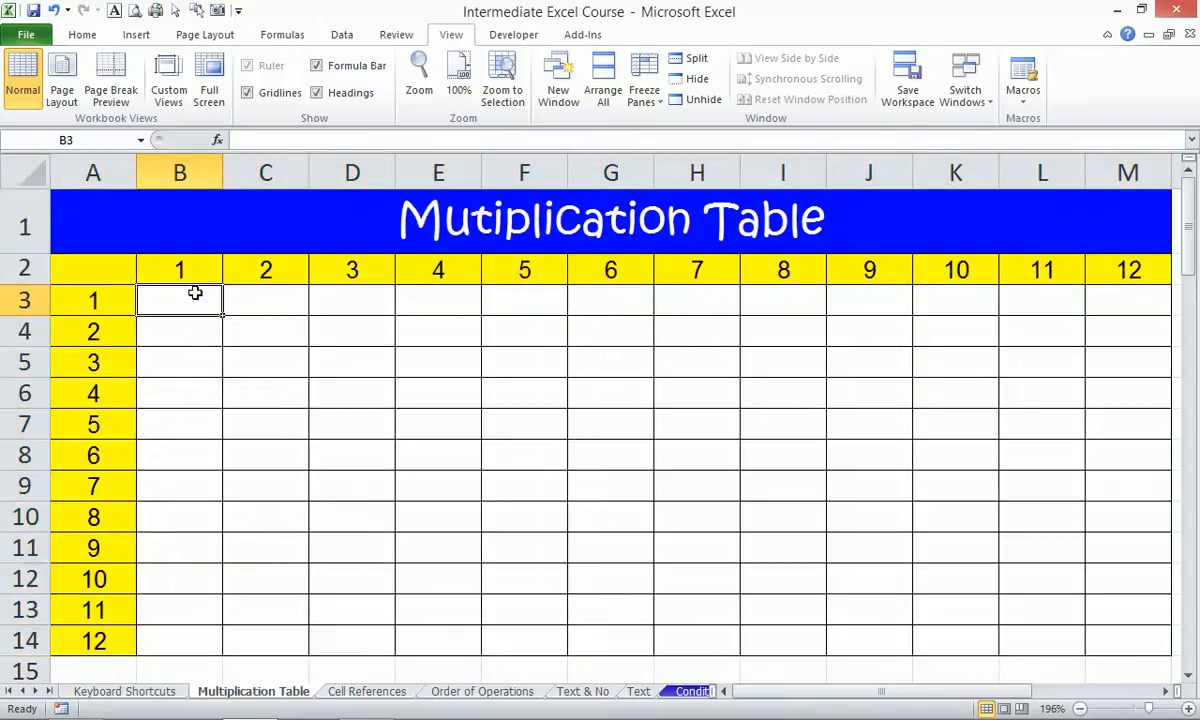
type("=")
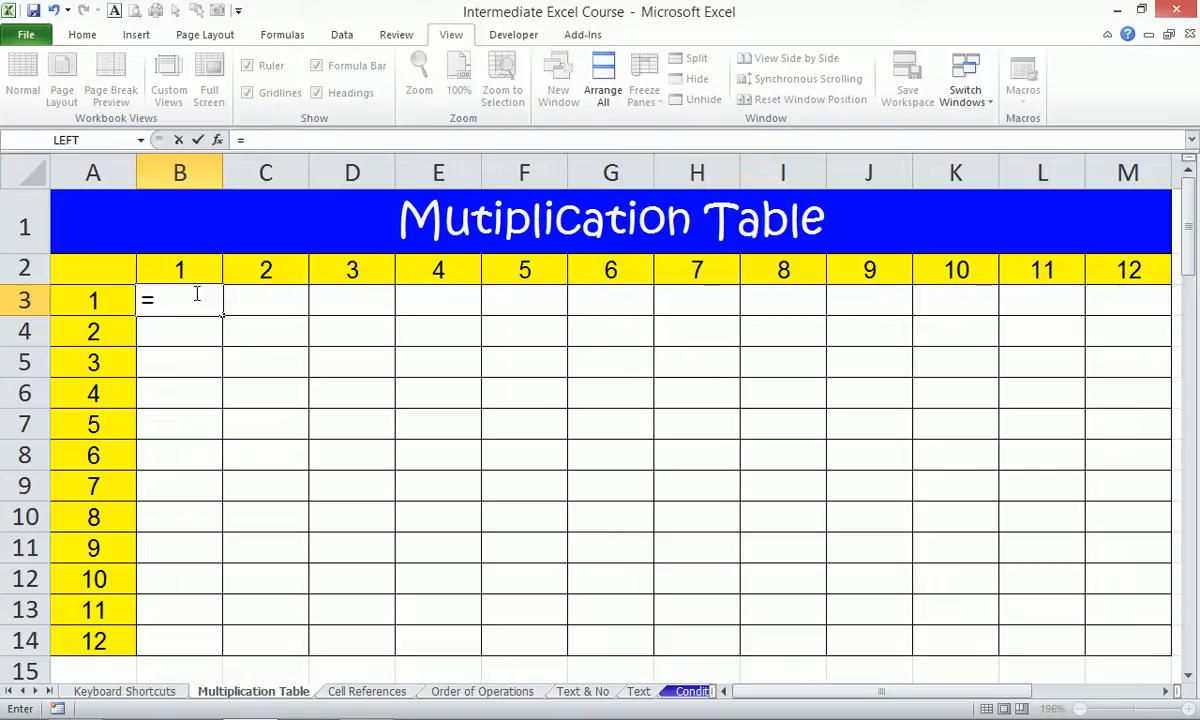
key("Left")
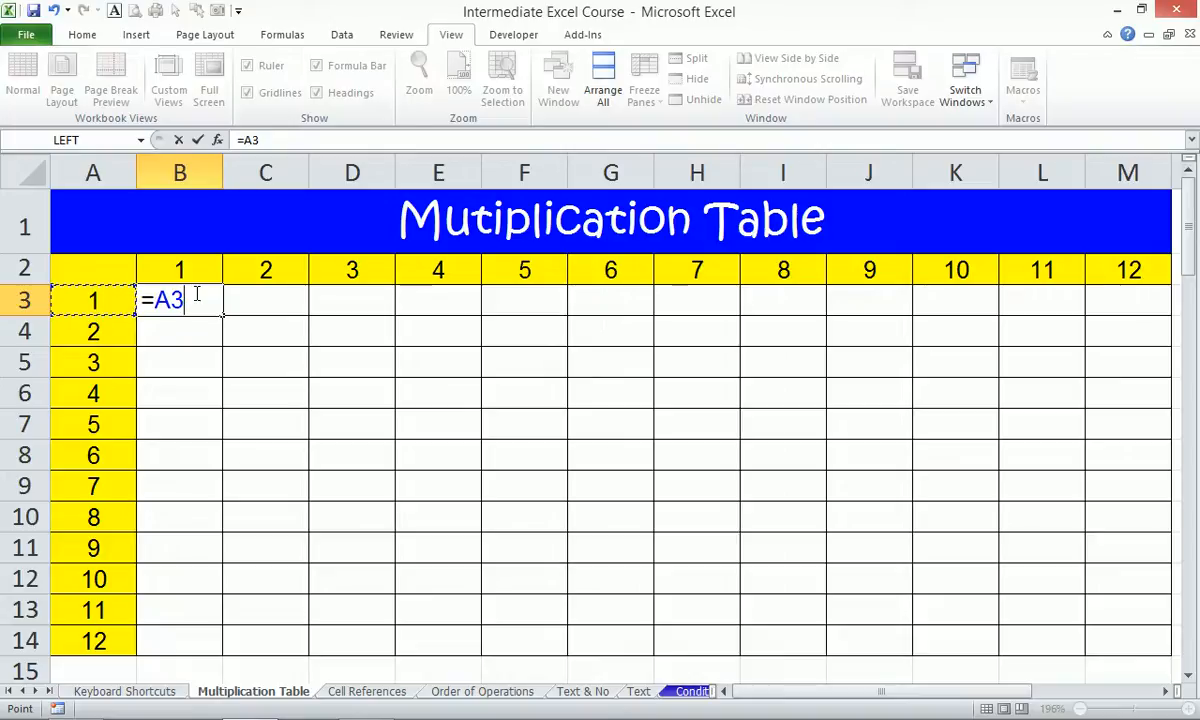
type("*")
key("Up")
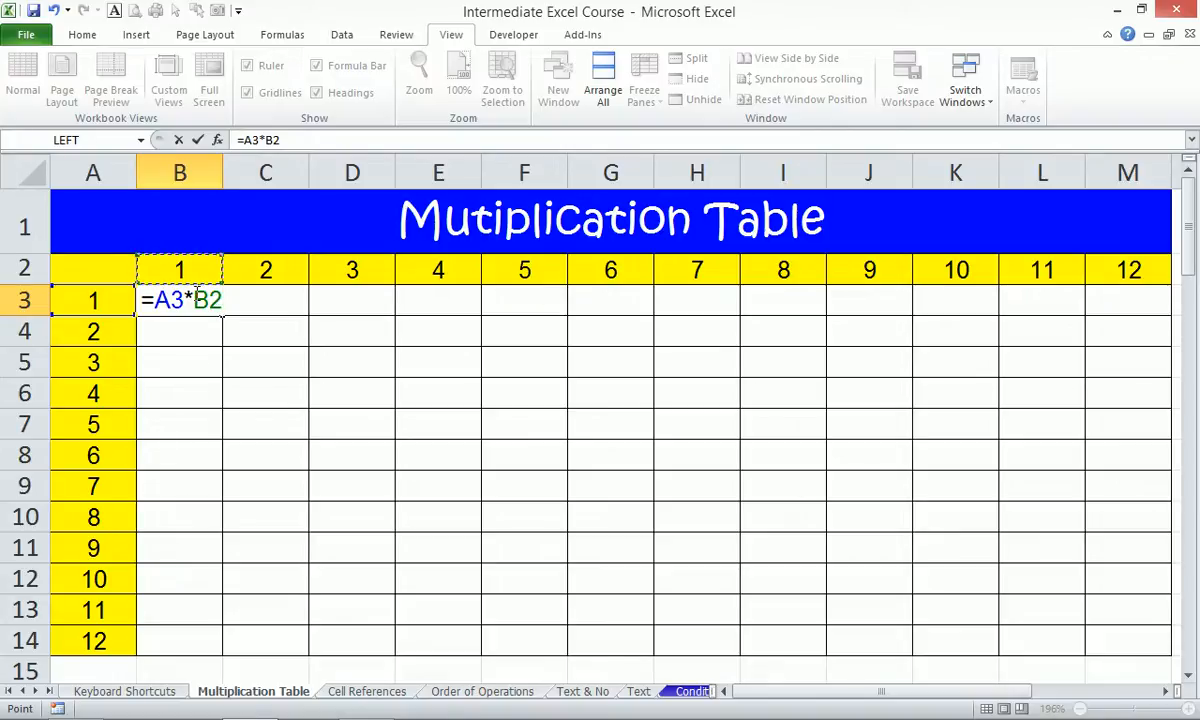
Lock the references to make B3 =$A3*B$2 and enter it, showing 1.
key("F4")
key("F4")
key("F4")
key("F4")
left_click(168, 302)
key("F4")
key("F4")
key("F4")
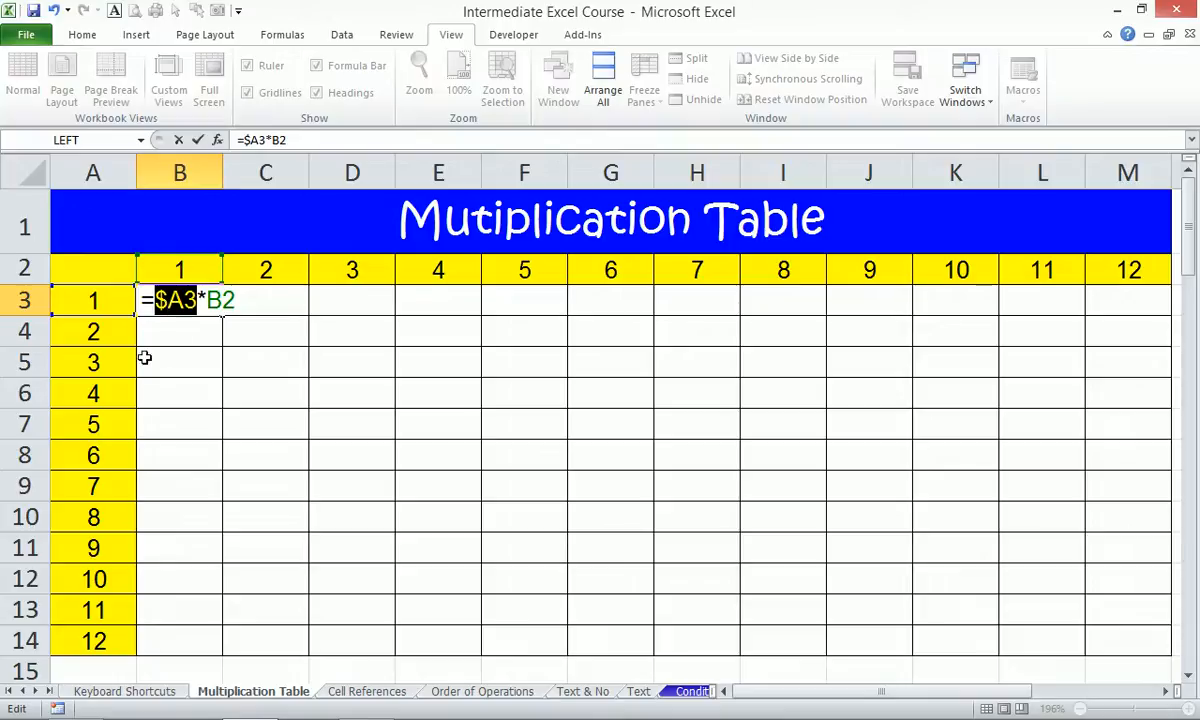
left_click(236, 305)
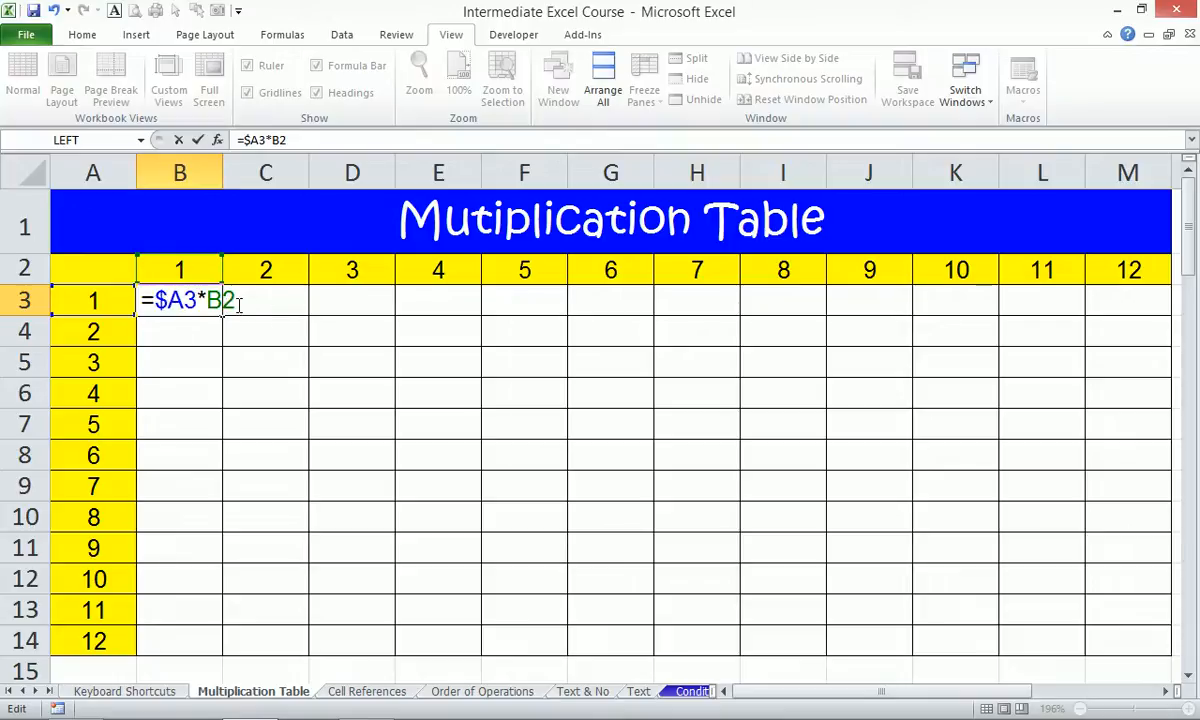
key("F4")
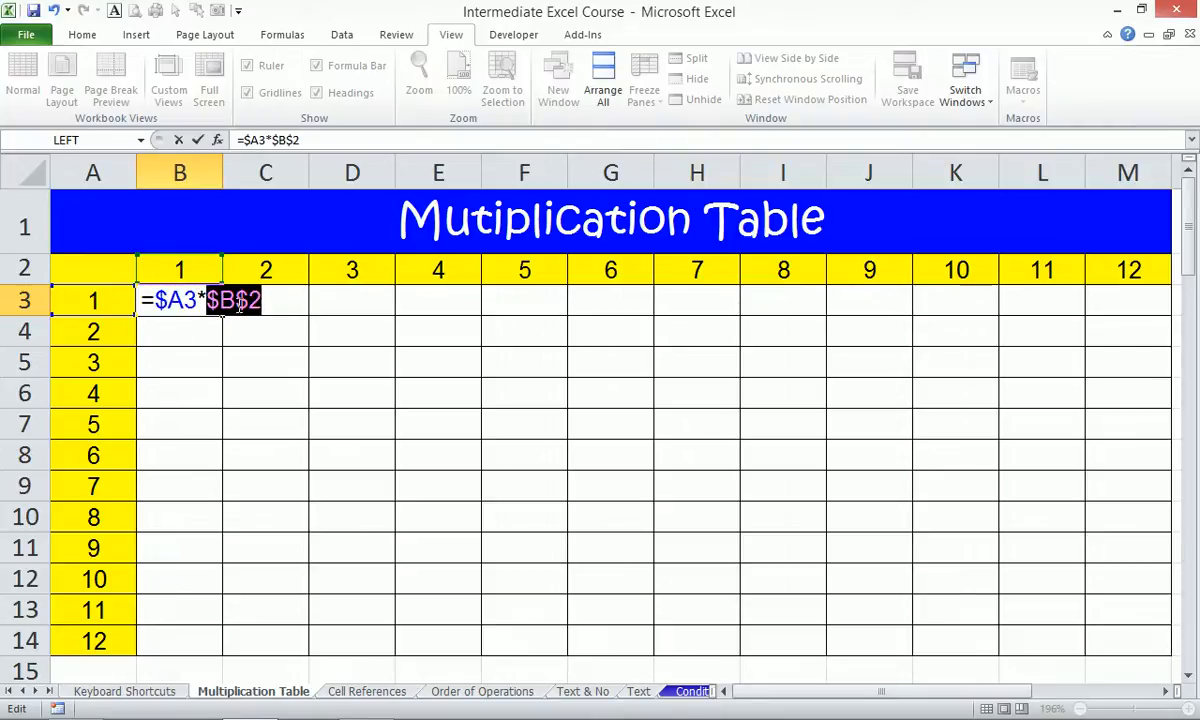
key("F4")
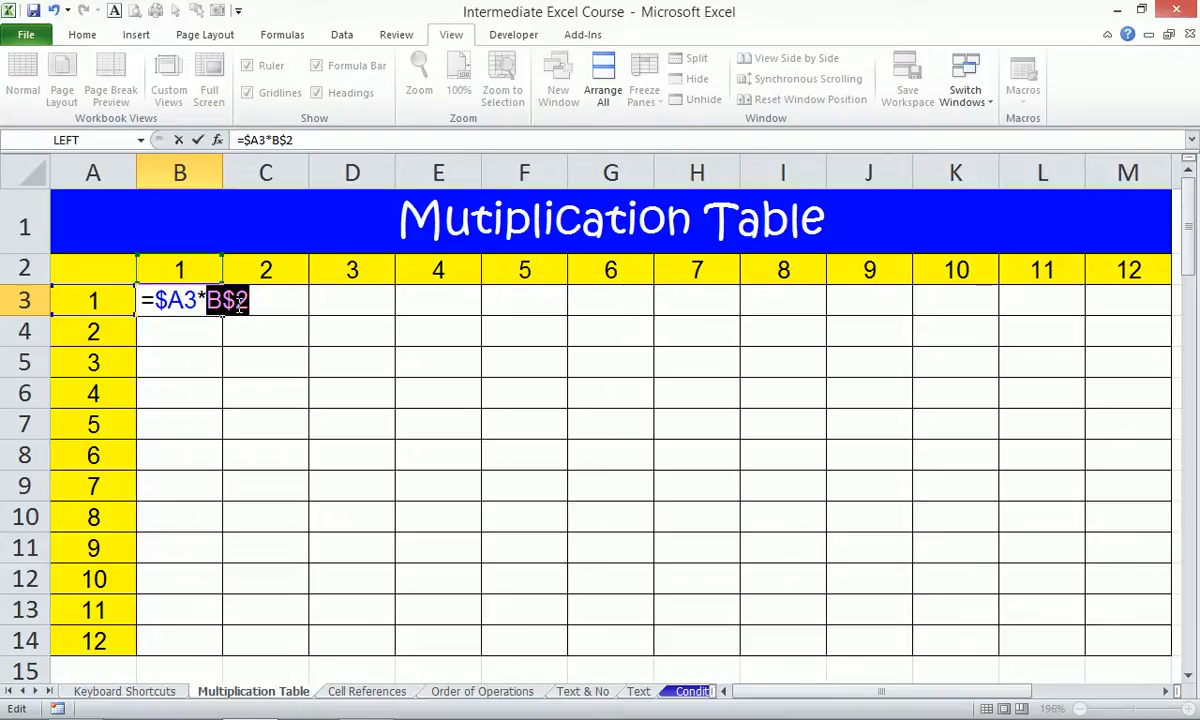
key("Return")
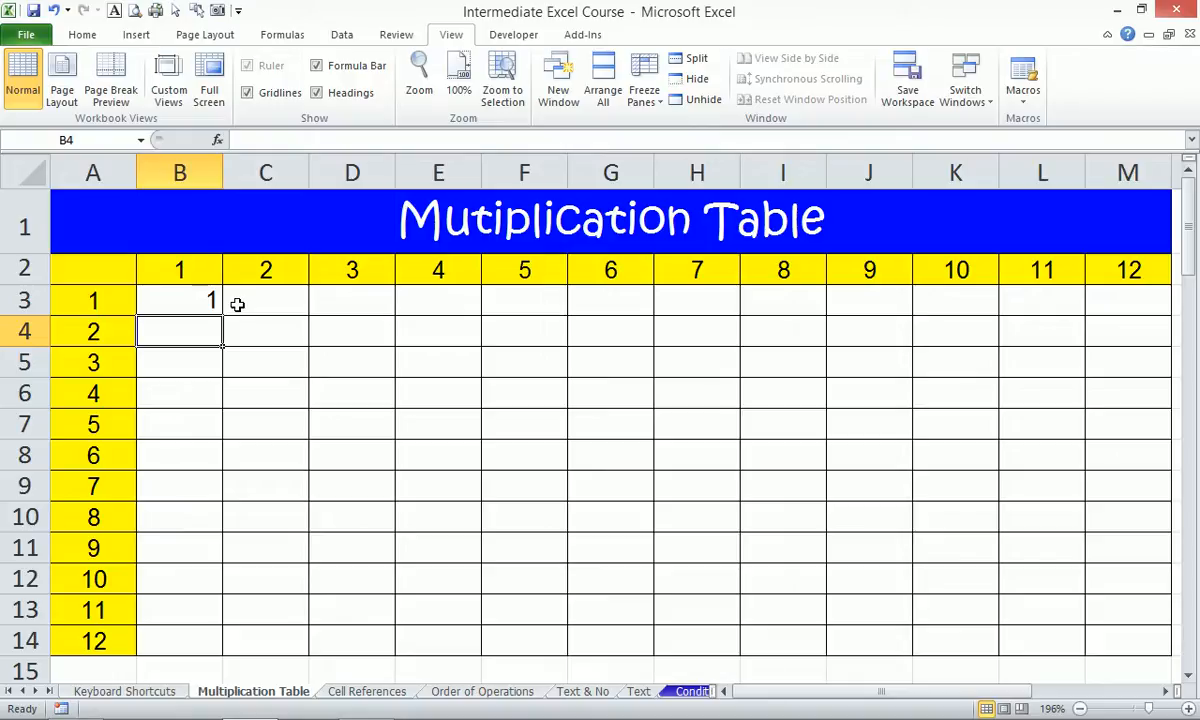
key("Up")
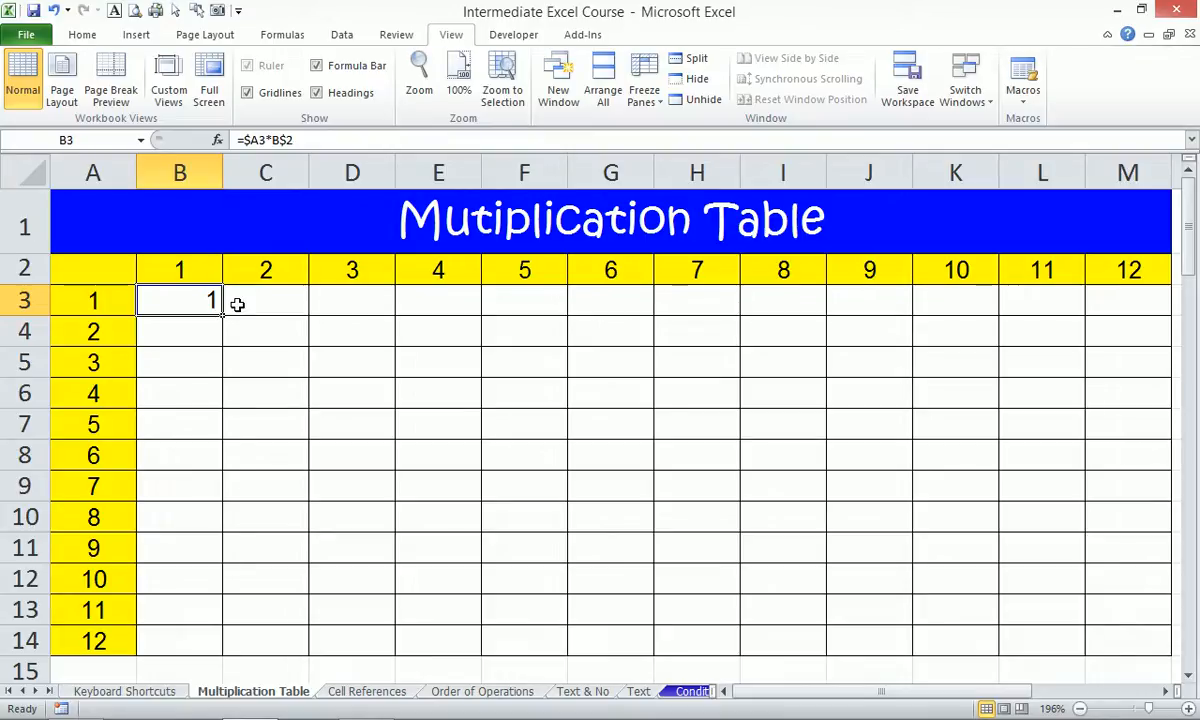
key("F2")
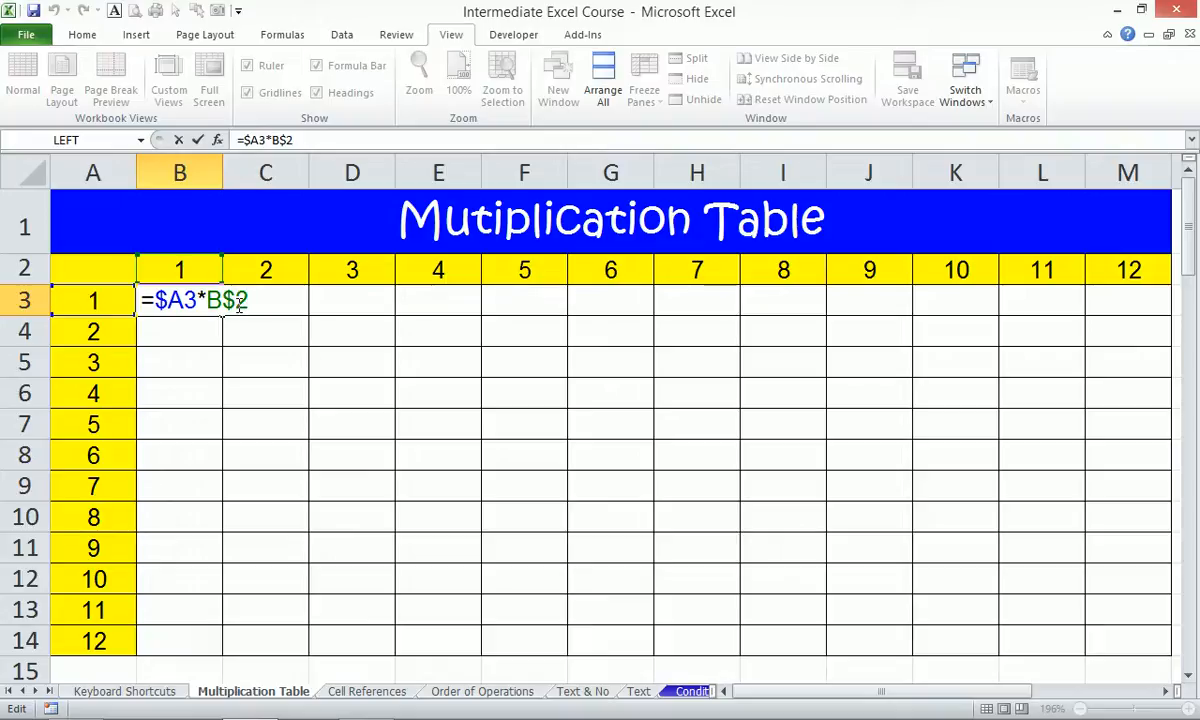
key("ctrl+Return")
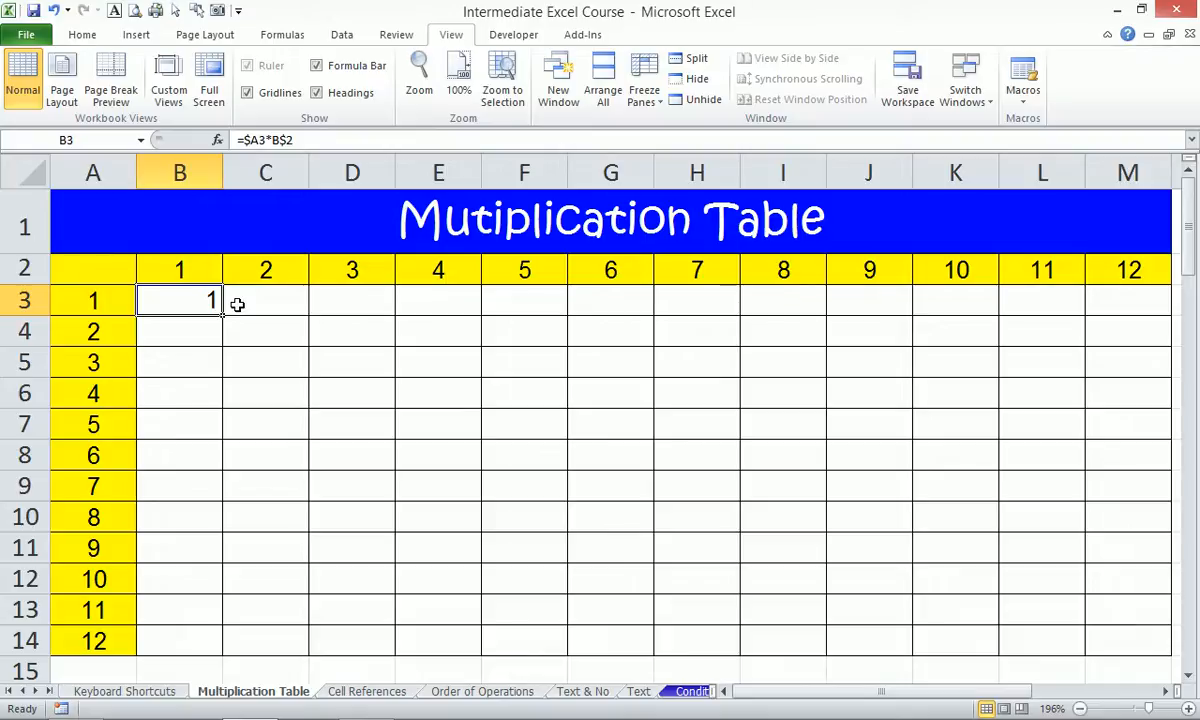
key("F2")
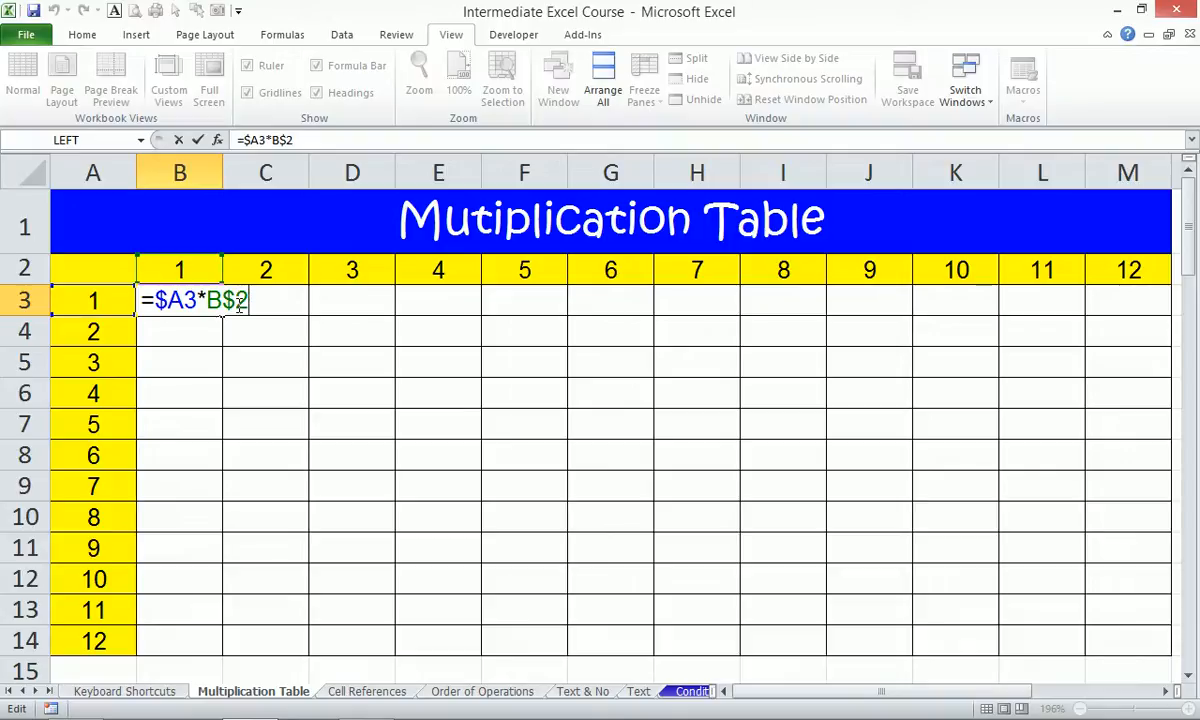
key("shift+Return")
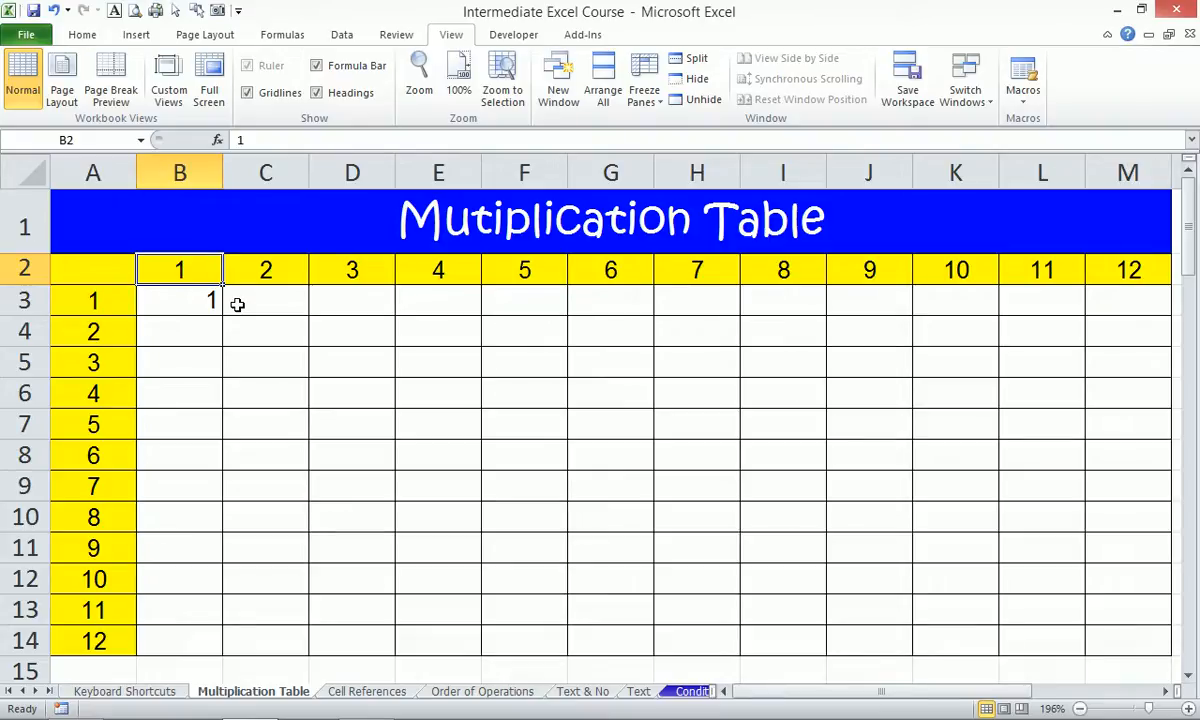
key("Down")
key("F2")
key("Tab")
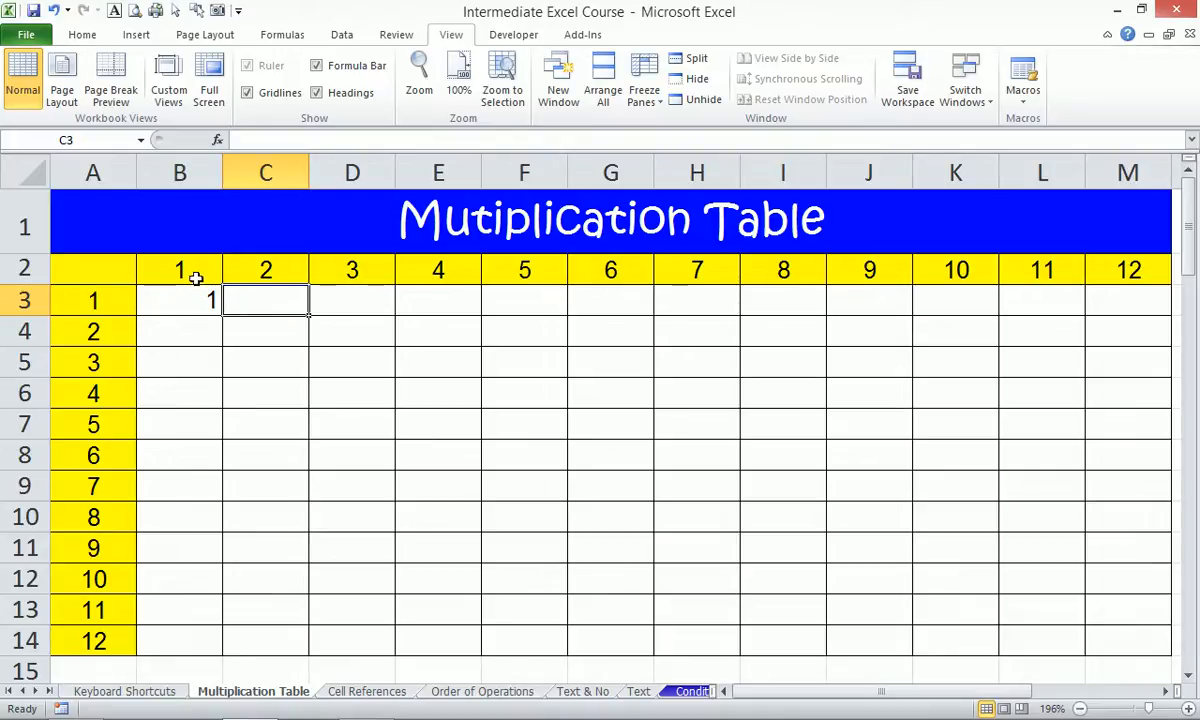
Fill the 12×12 range B3:M14 with B3's formula =$A3*B$2 using Ctrl+Enter.
left_click(189, 300)
left_click_drag(201, 300, 1133, 635)
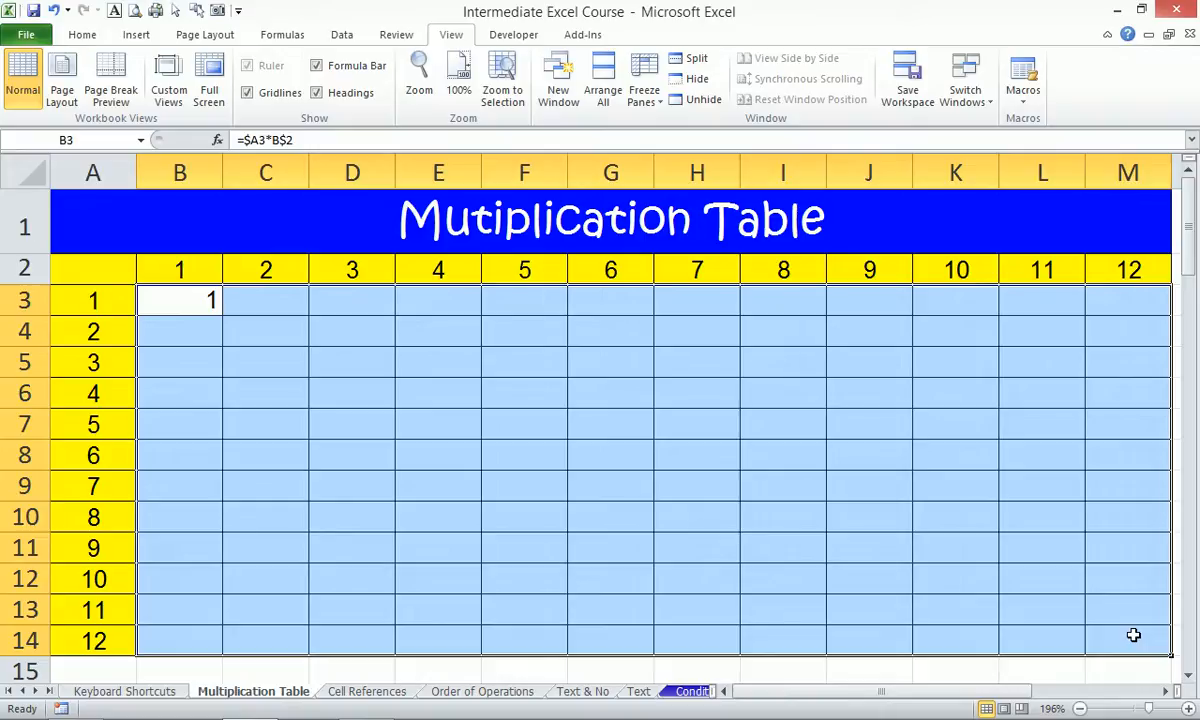
key("F2")
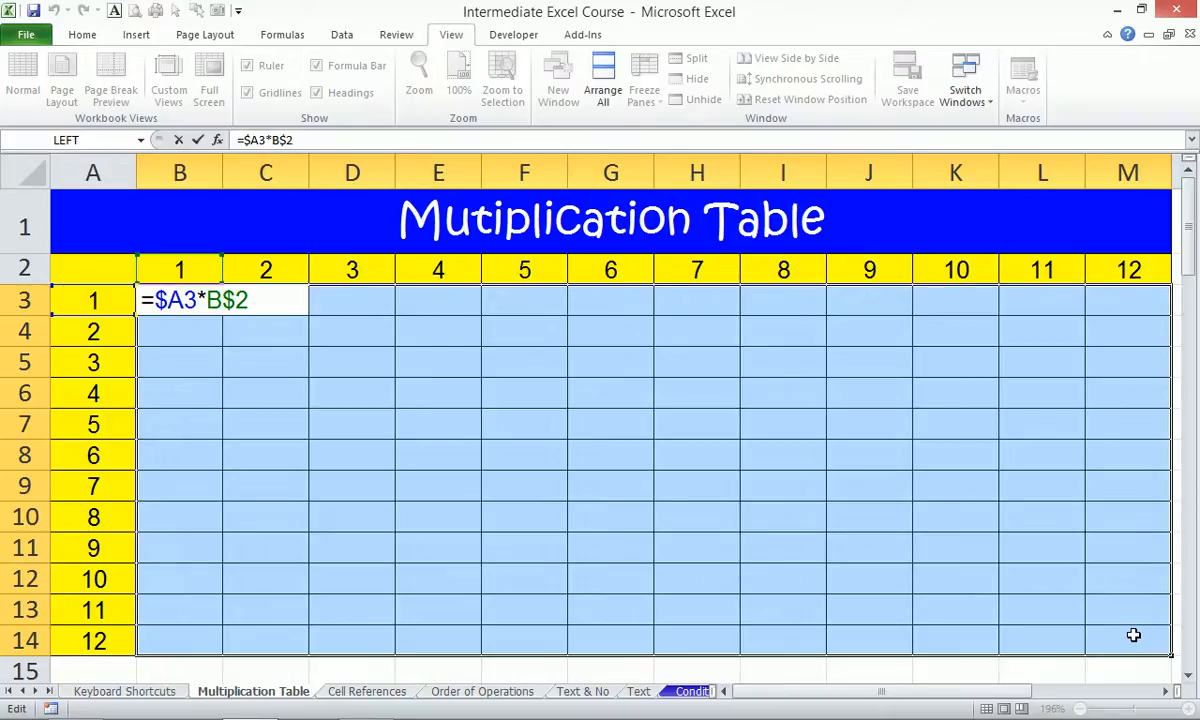
key("ctrl+Return")
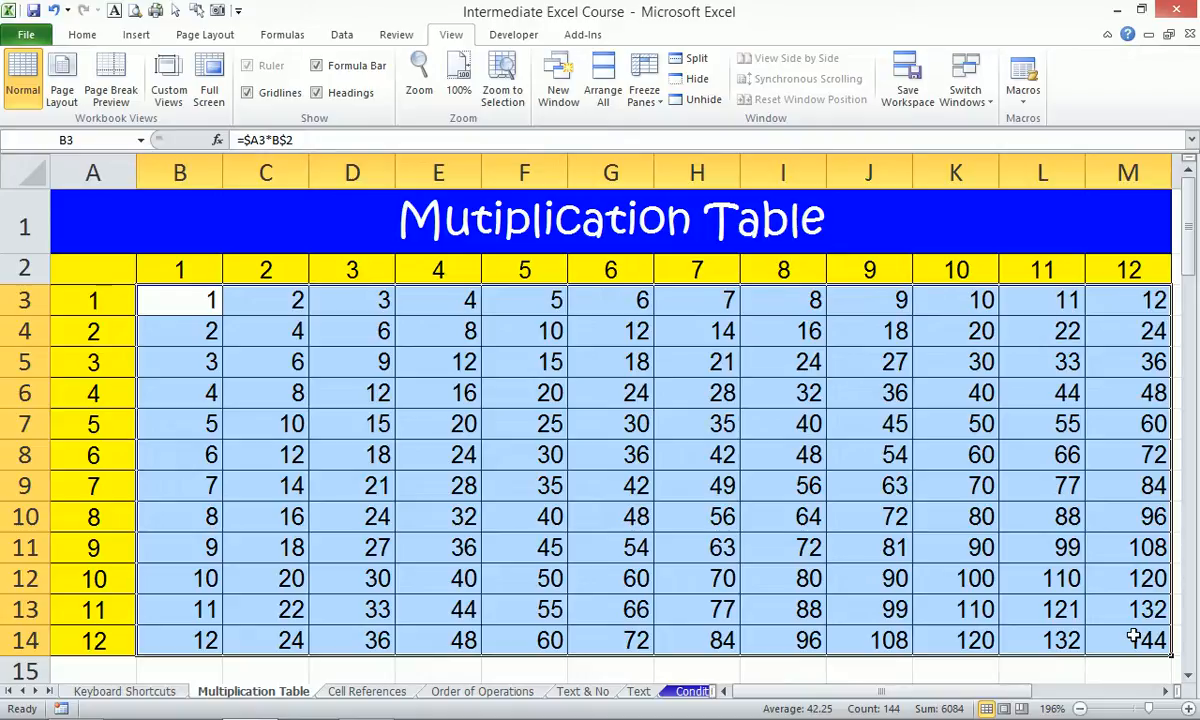
Check the copied formulas in M14 (144) and C5 (=$A5*C$2), then select the whole table.
double_click(1135, 638)
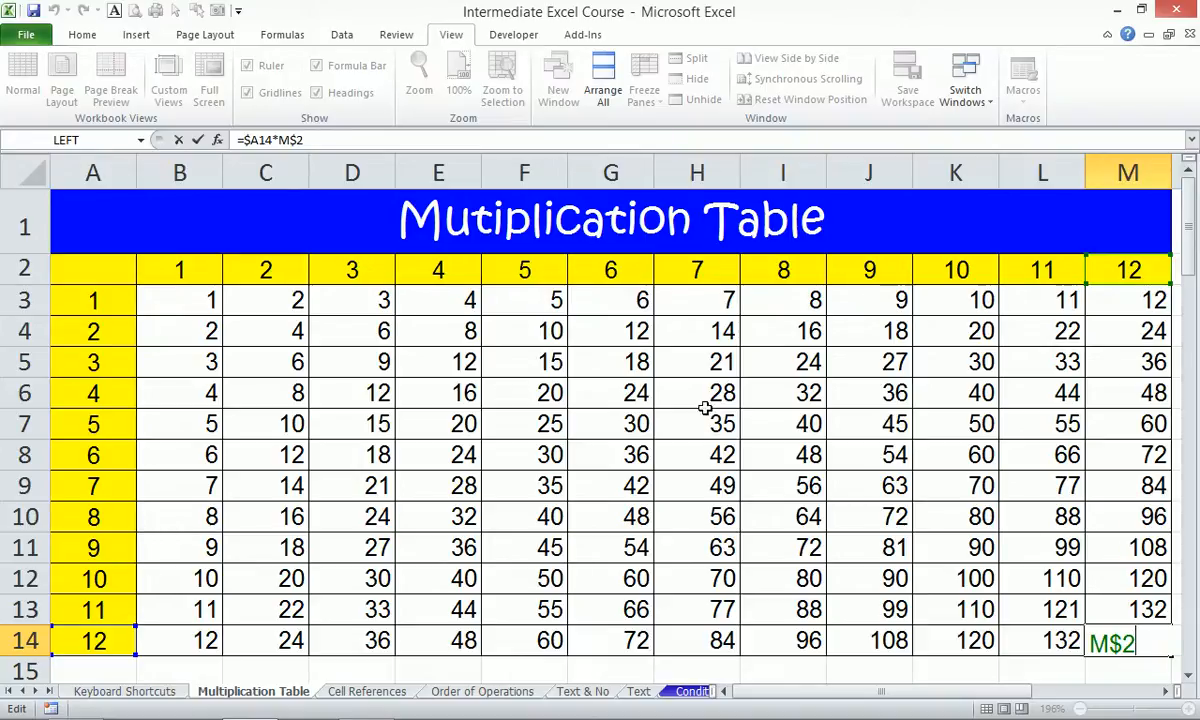
key("ctrl+Return")
left_click(273, 364)
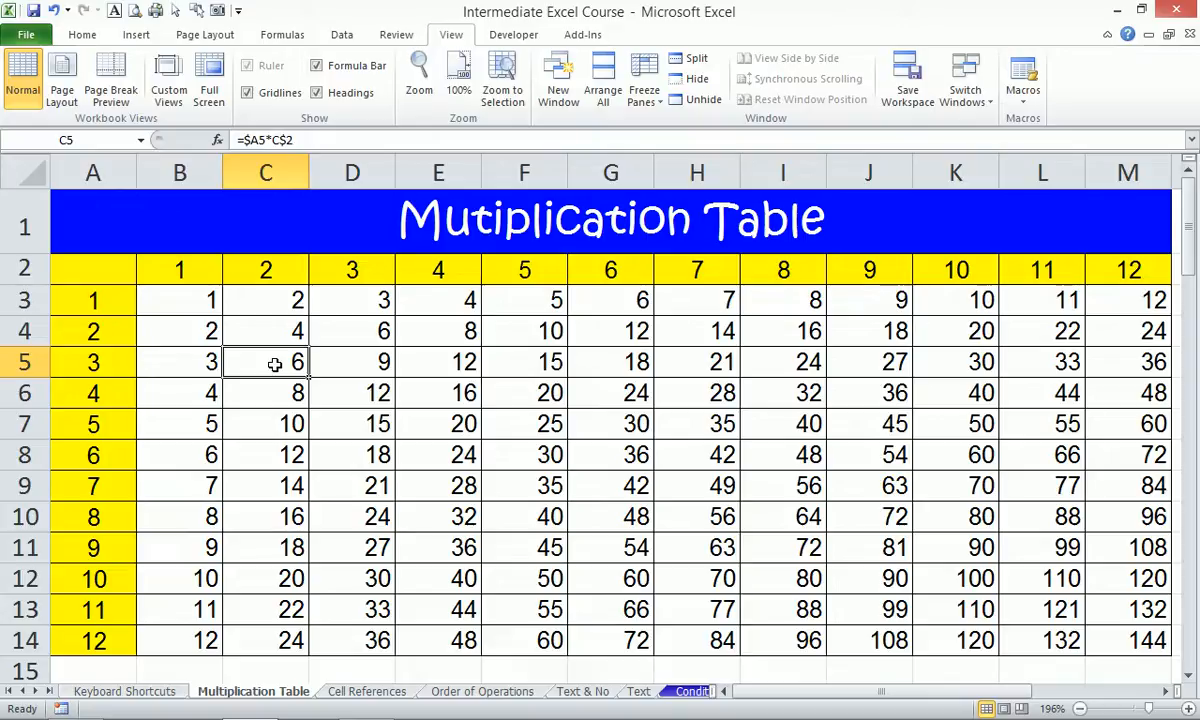
key("ctrl+a")
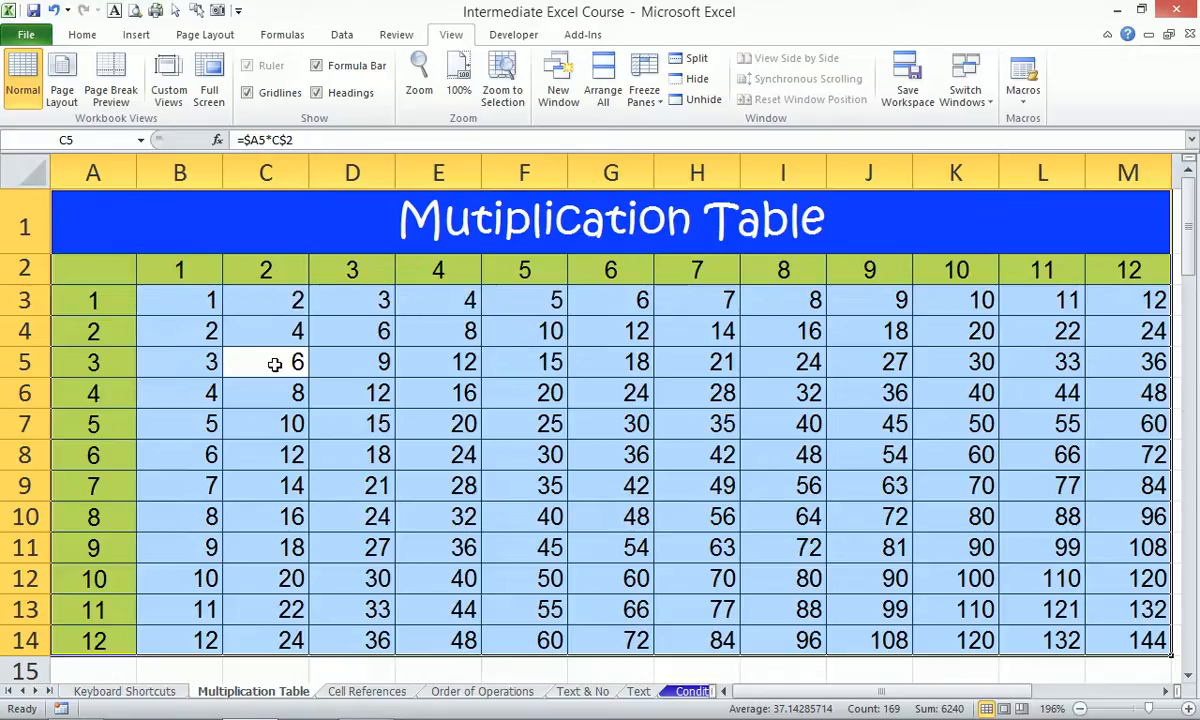
left_click(275, 364)
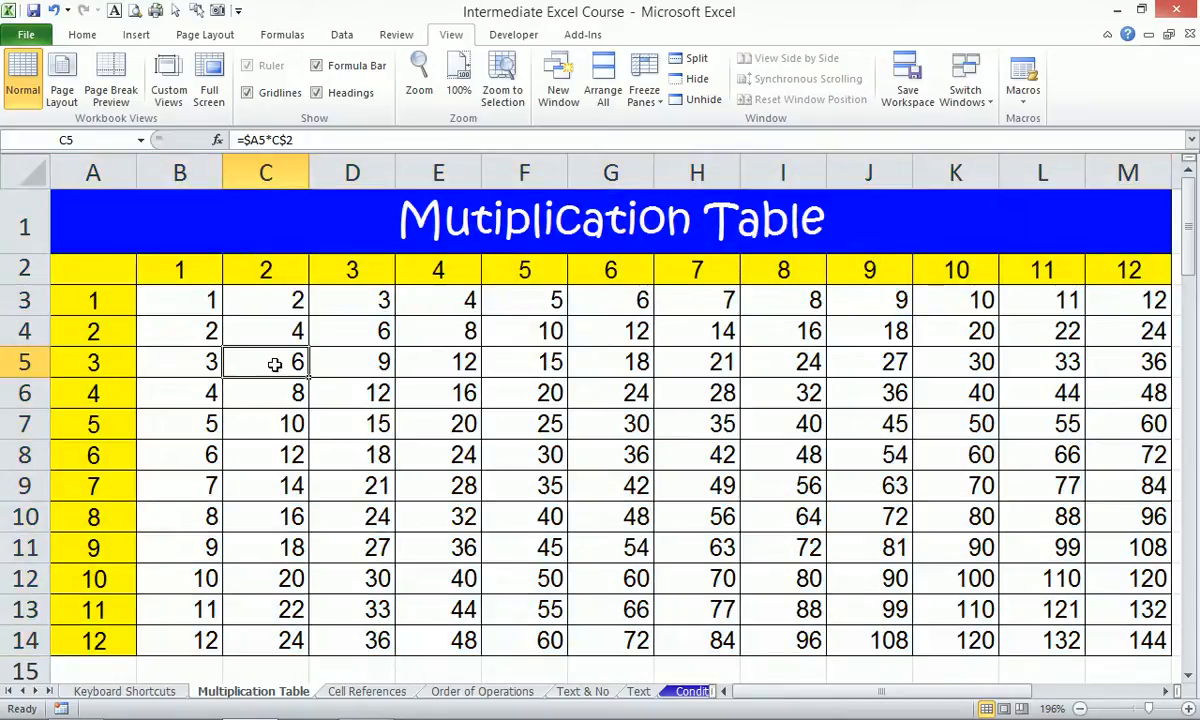
key("ctrl+Home")
key("ctrl+shift+End")
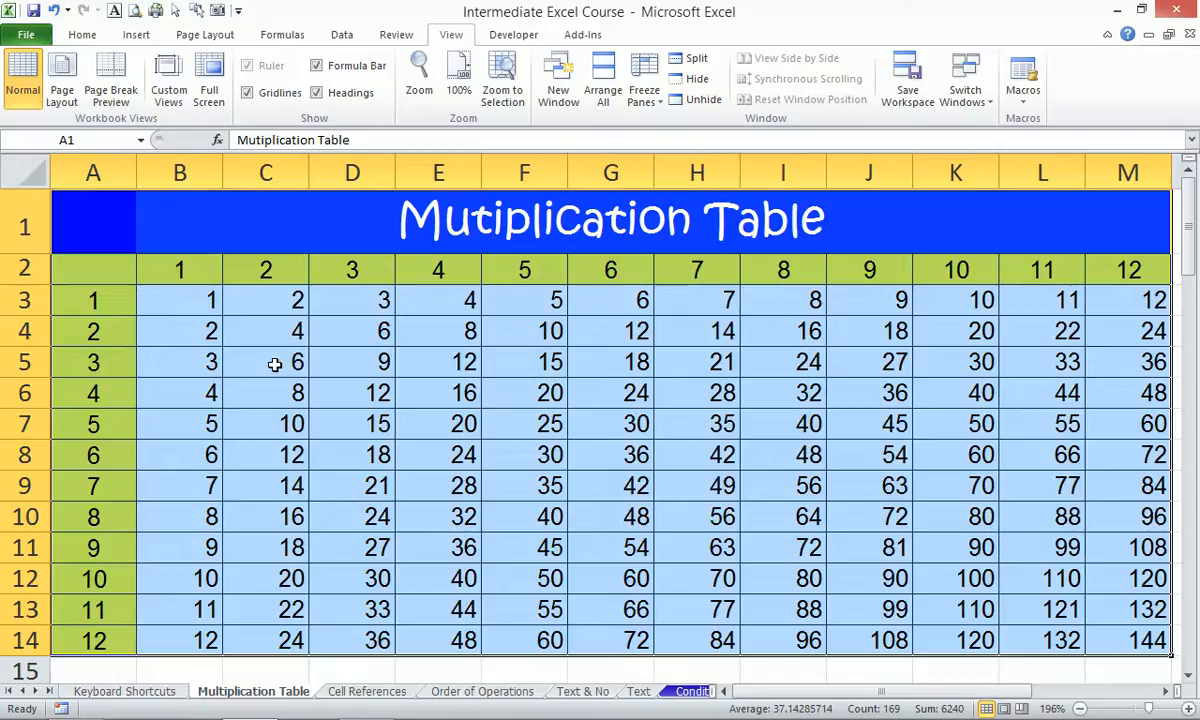
left_click(350, 374)
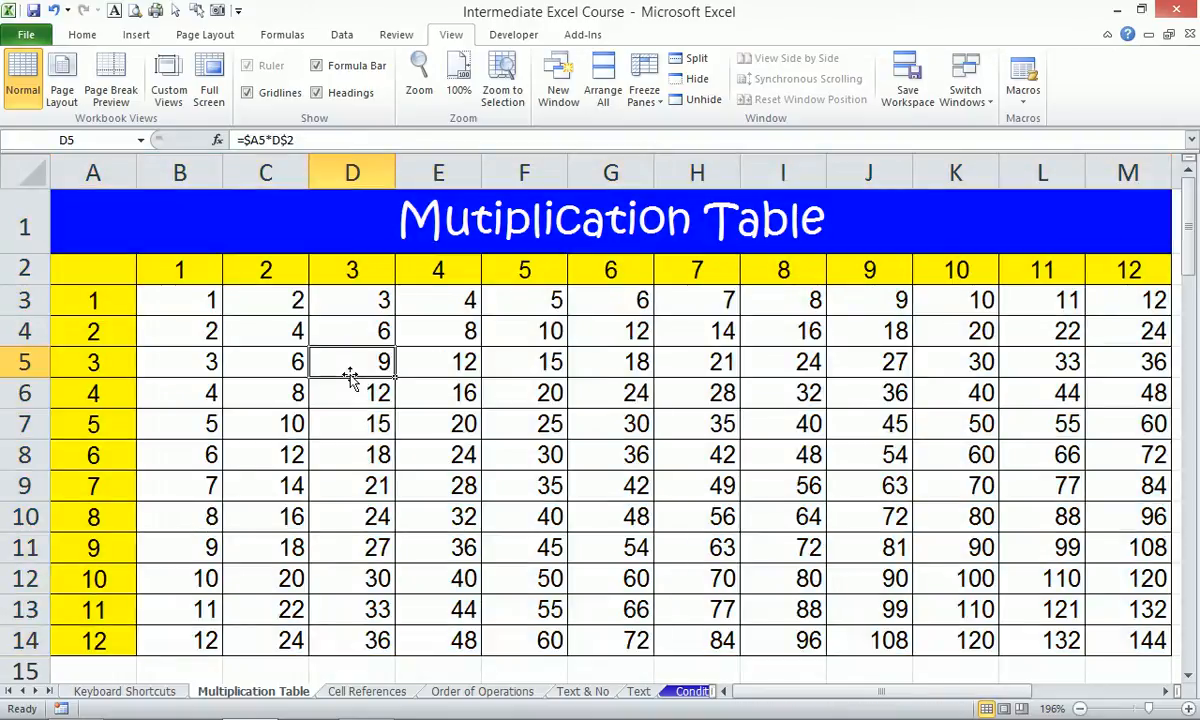
key("ctrl+a")
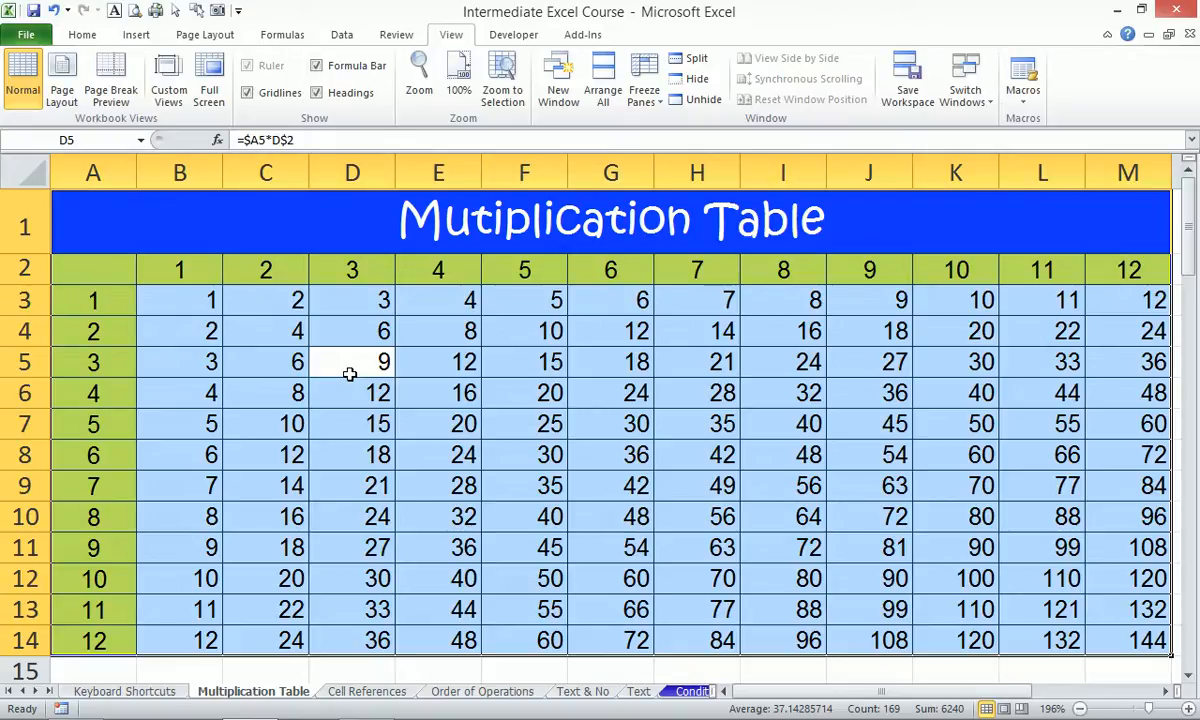
left_click(350, 374)
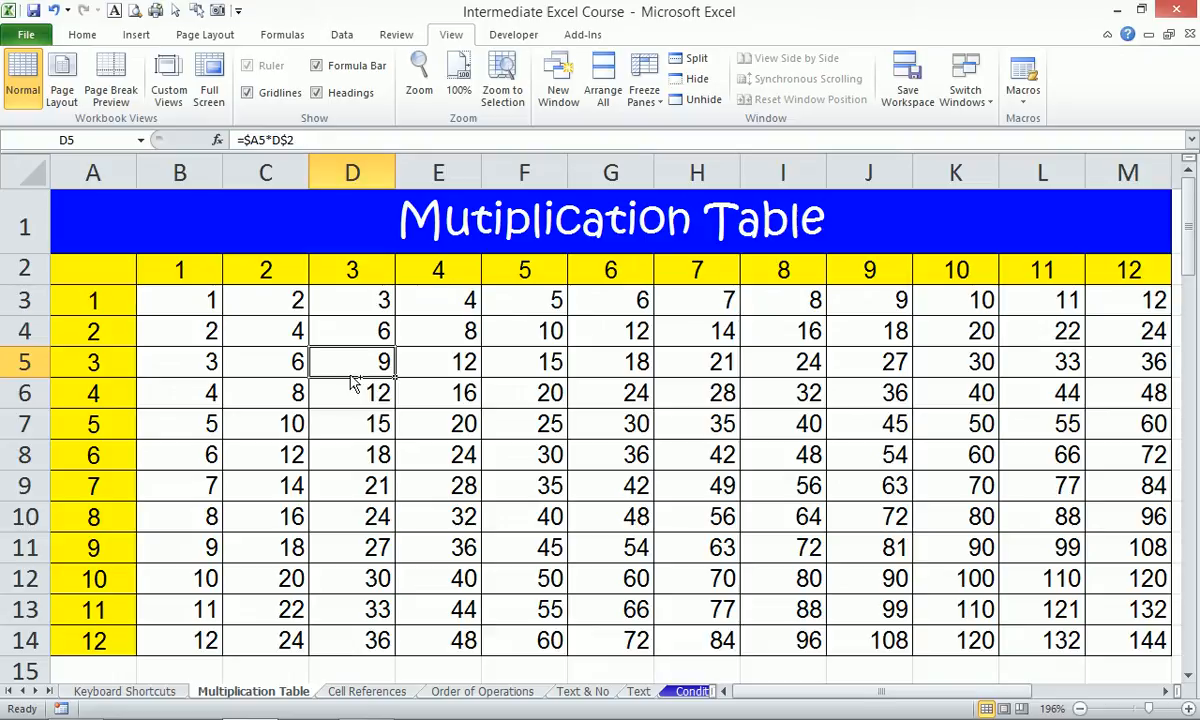
key("ctrl+shift+8")
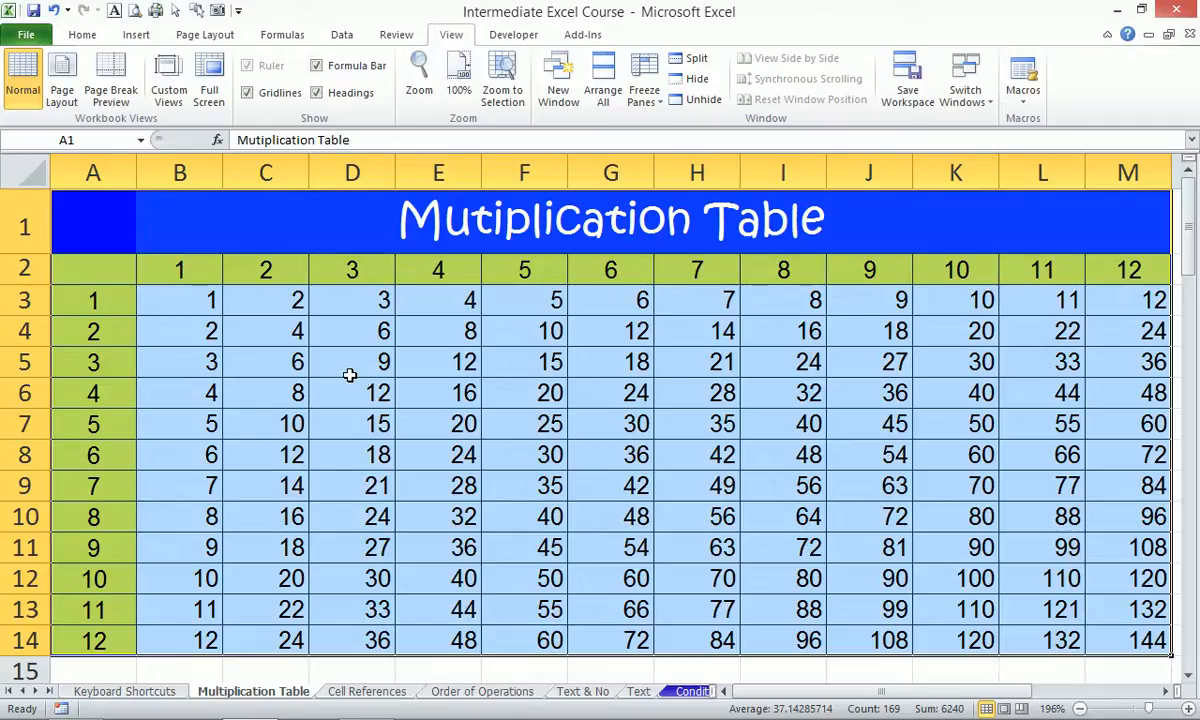
left_click(445, 414)
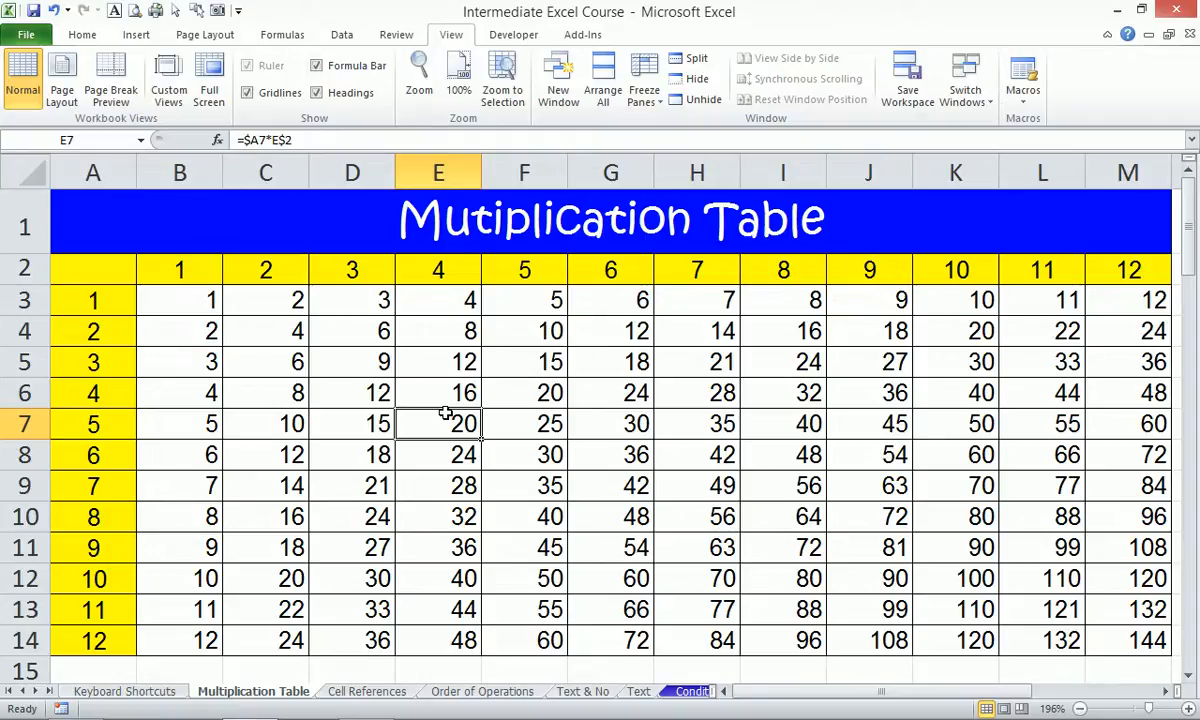
key("ctrl+a")
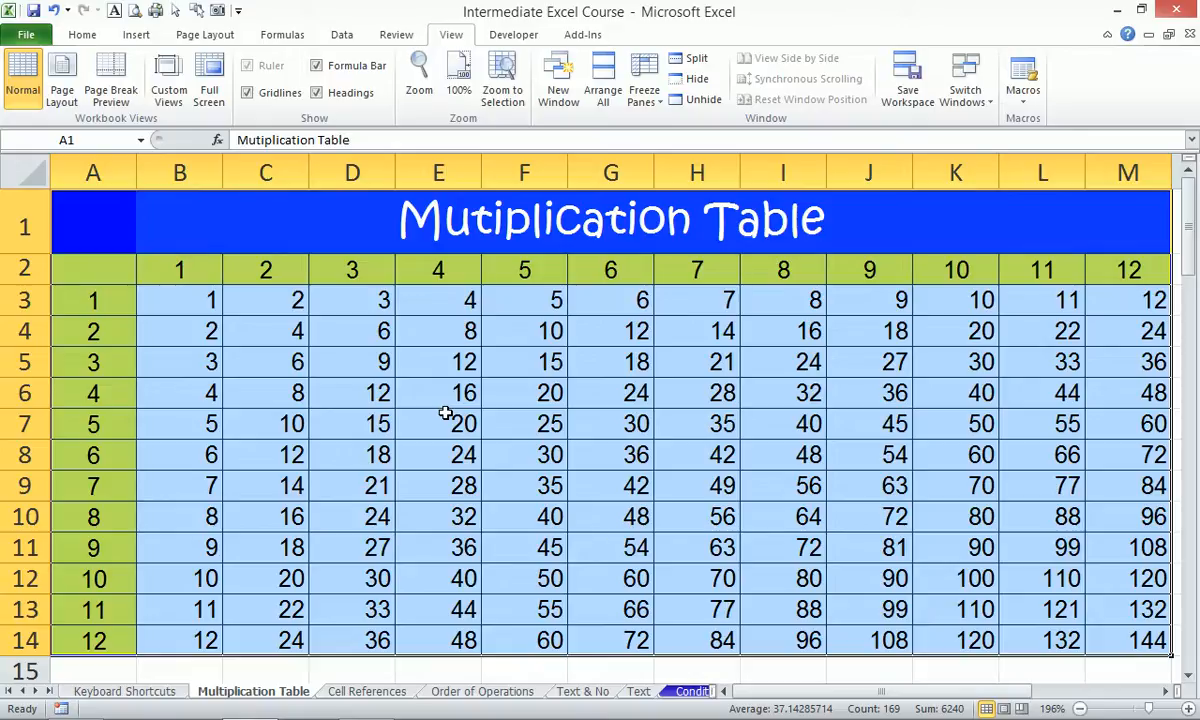
left_click(184, 306)
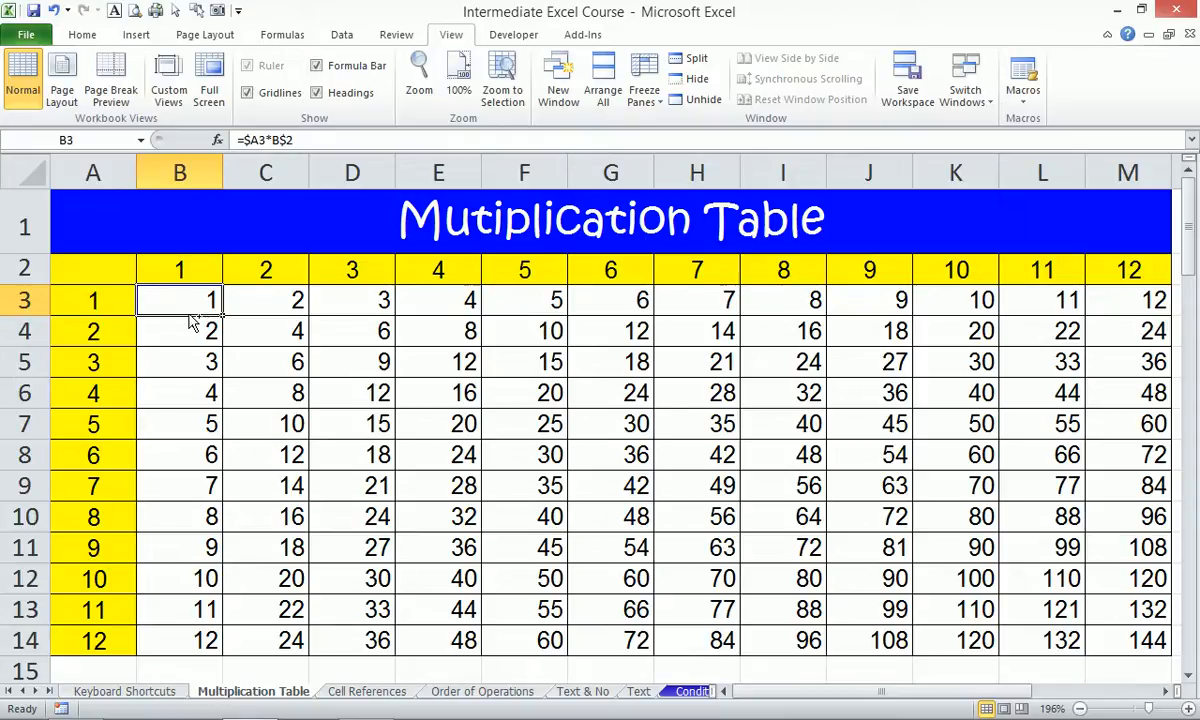
Select the table body B3:M14 and re-enter B3's formula unchanged.
key("ctrl+shift+Right")
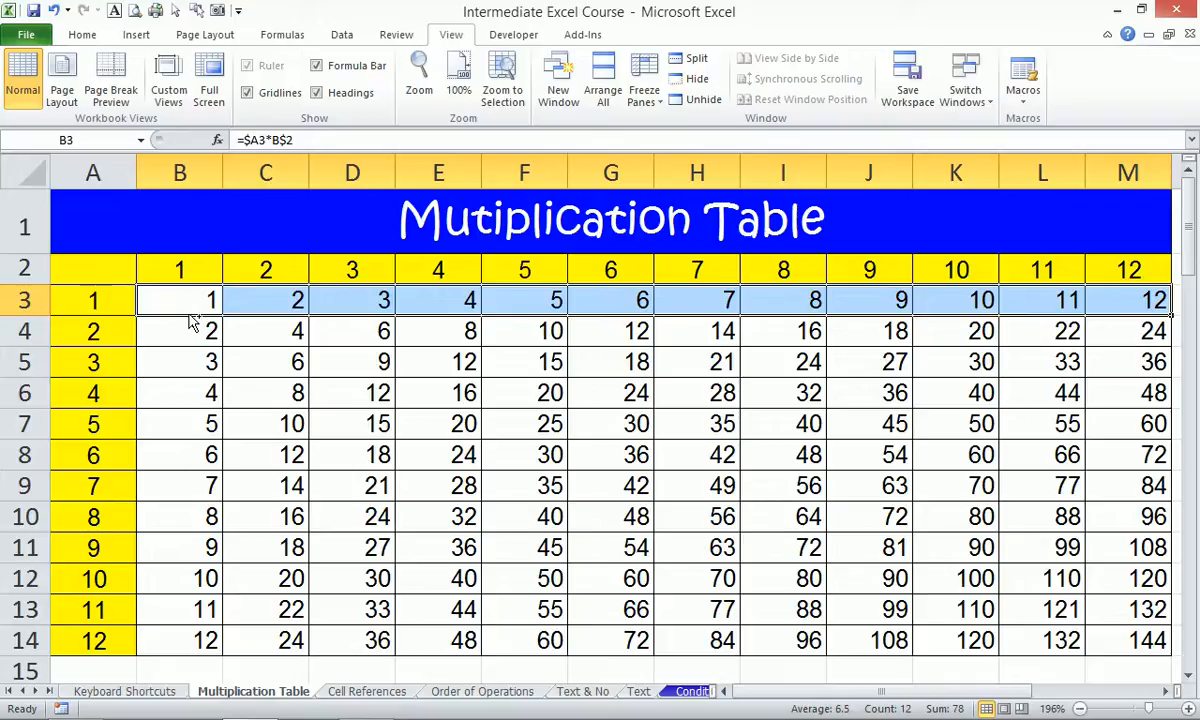
key("ctrl+shift+Down")
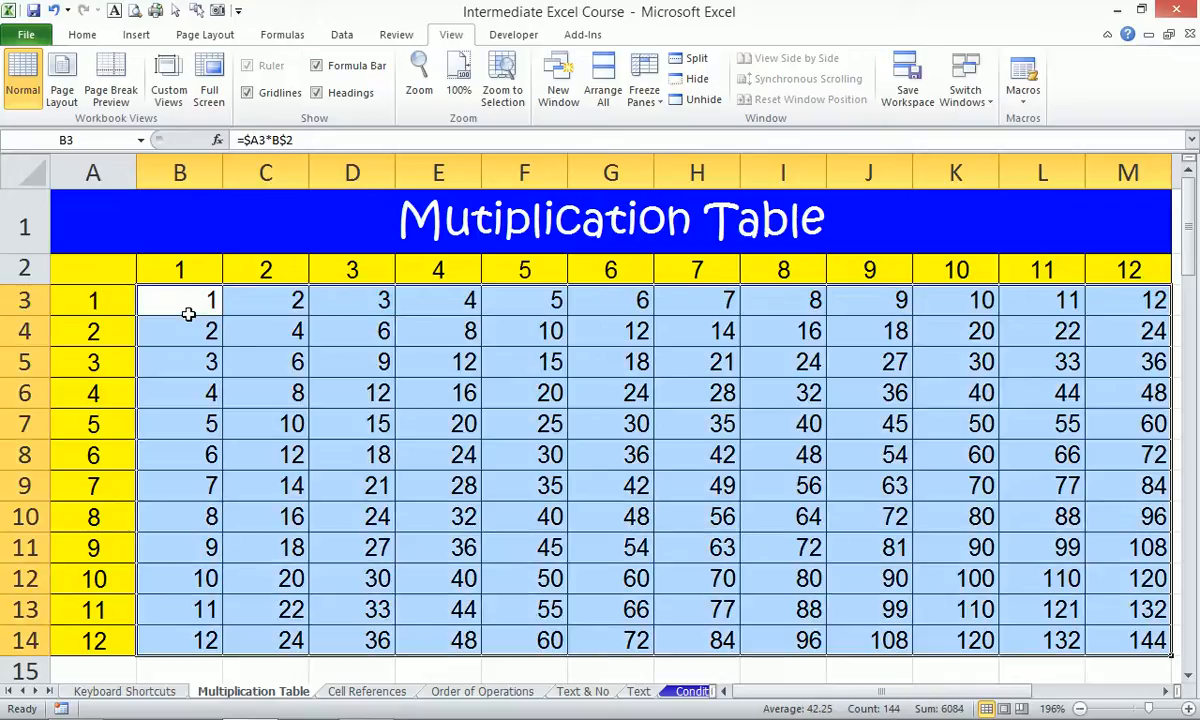
double_click(188, 314)
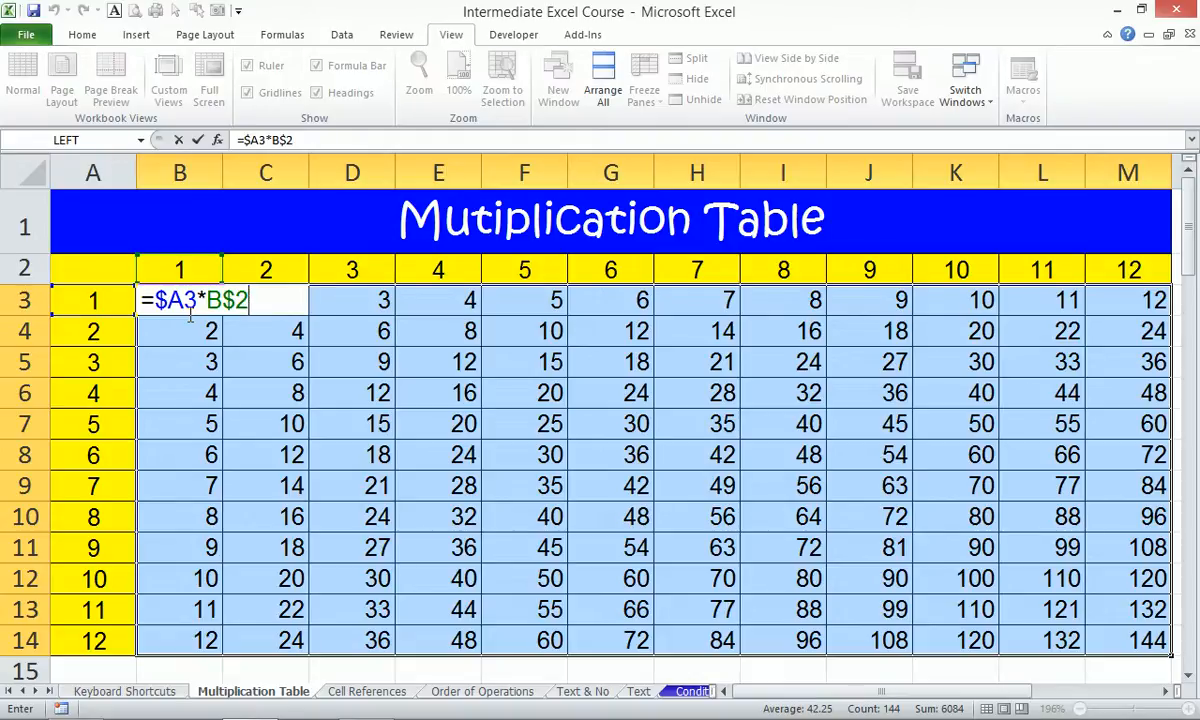
key("ctrl+Return")
Clear the products in C3:M4 and B4:M14, leaving only B3's formula.
left_click_drag(278, 296, 1100, 347)
key("Delete")
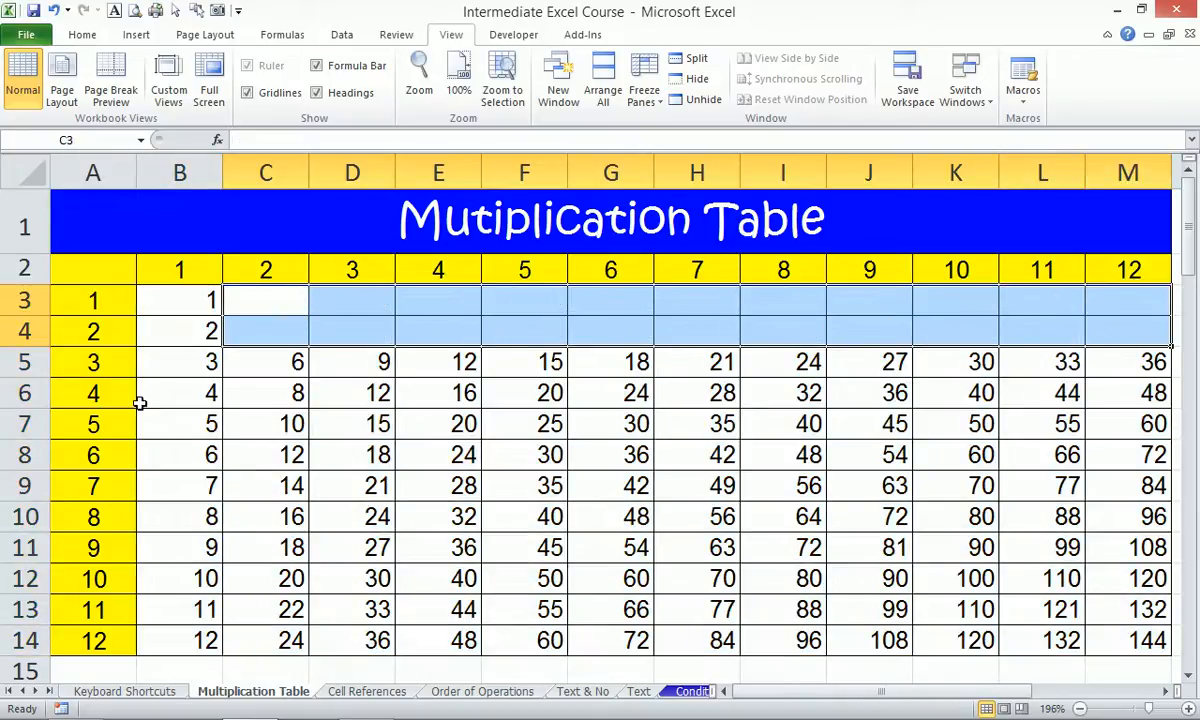
left_click_drag(197, 322, 1140, 643)
key("Delete")
Demonstrate row-3 navigation from B3 with Ctrl+Shift+Right and Home, then start a new workbook.
left_click(613, 490)
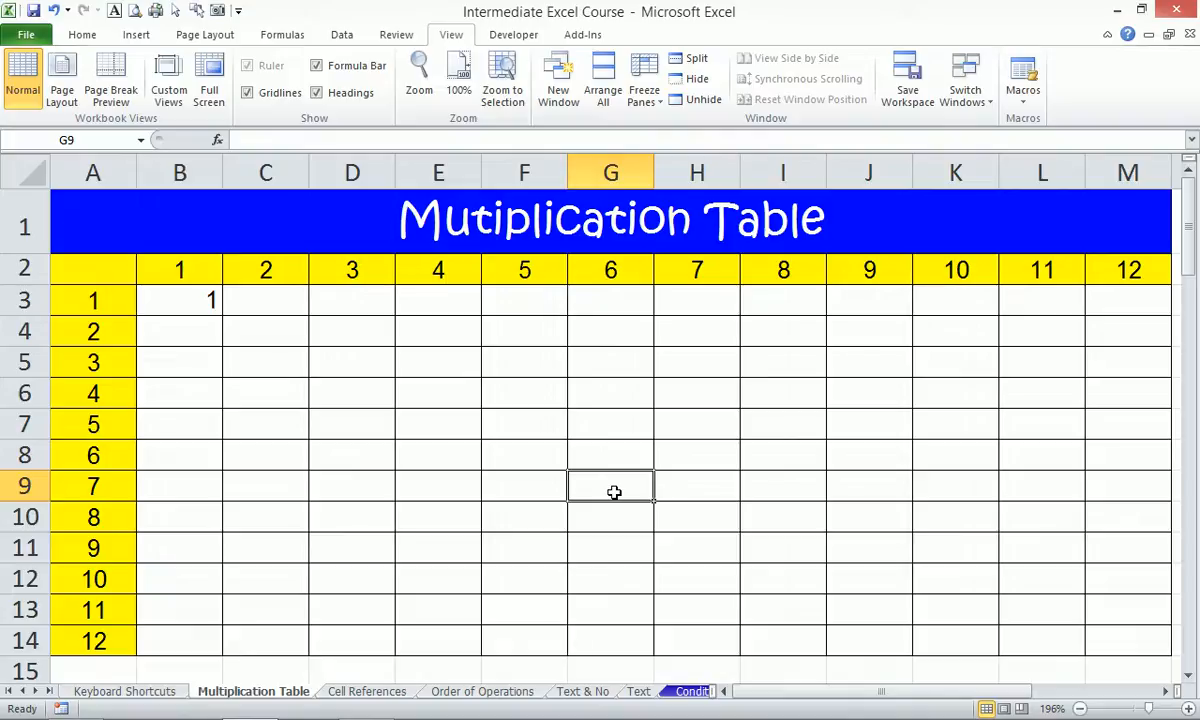
left_click(205, 301)
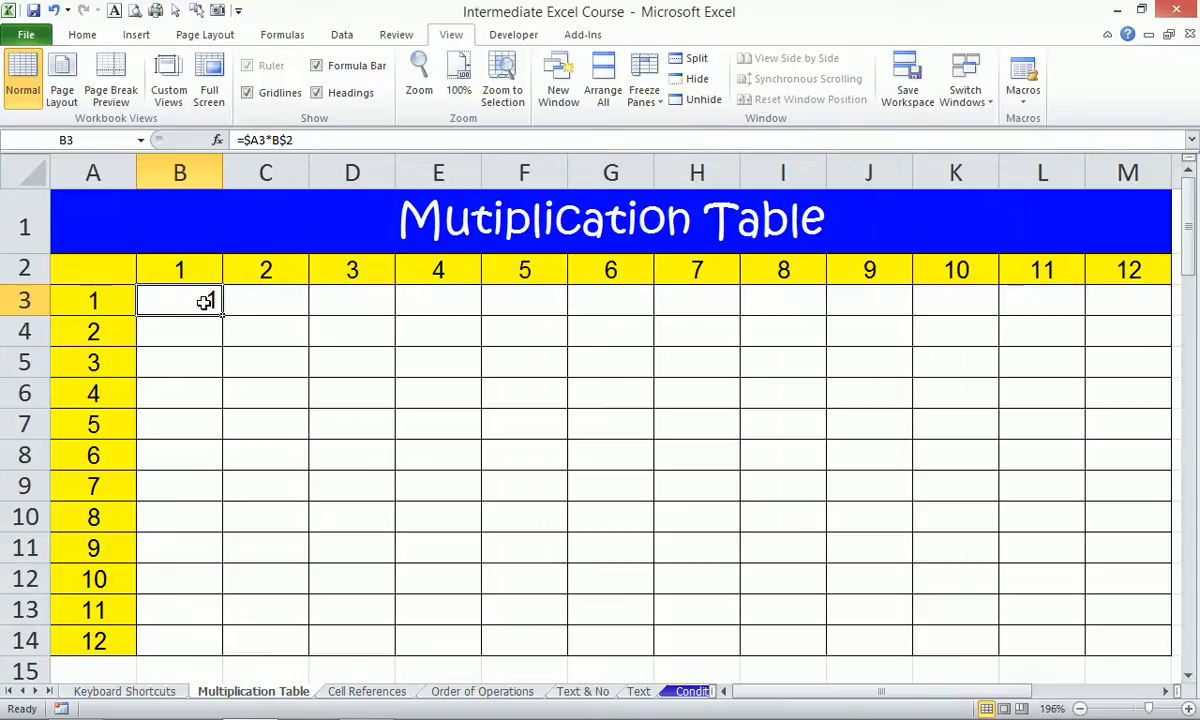
key("ctrl+shift+Right")
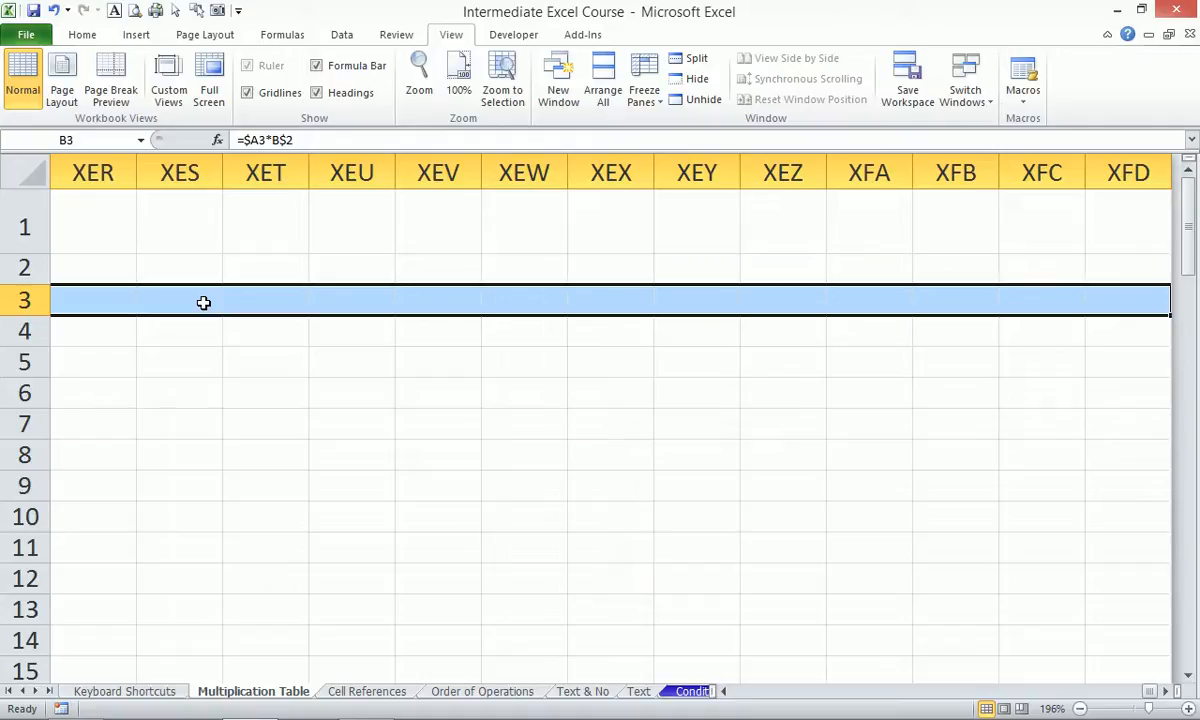
key("Home")
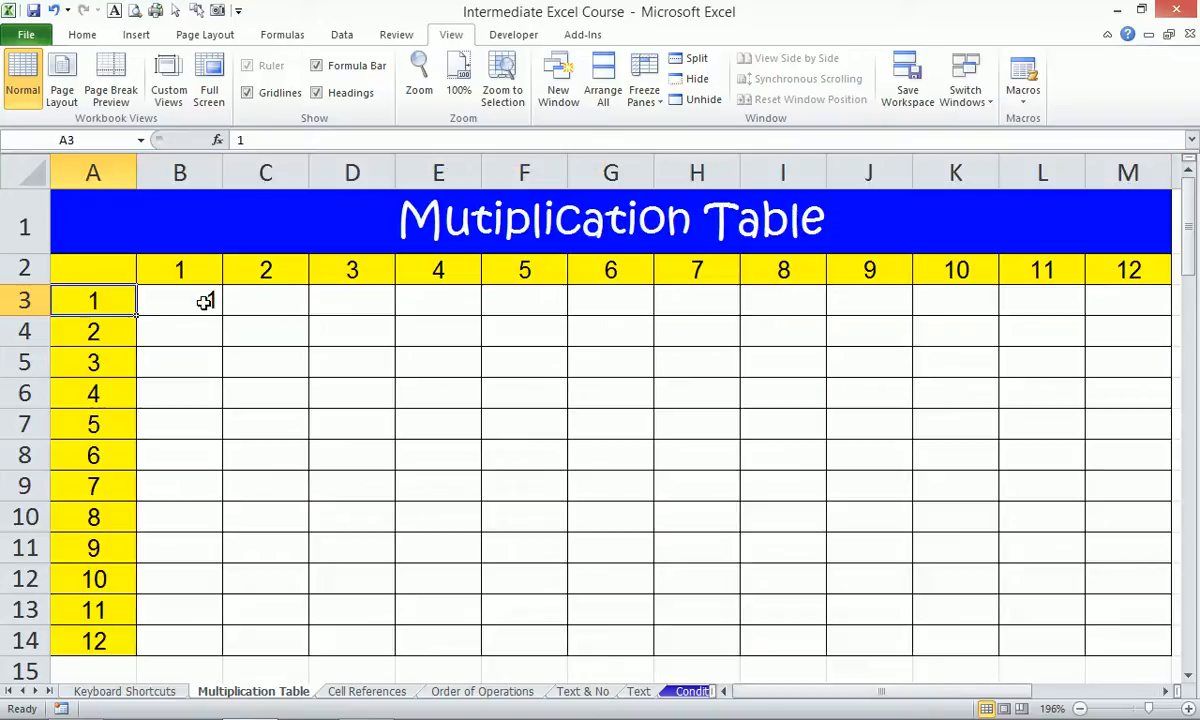
key("Right")
key("Right")
key("Left")
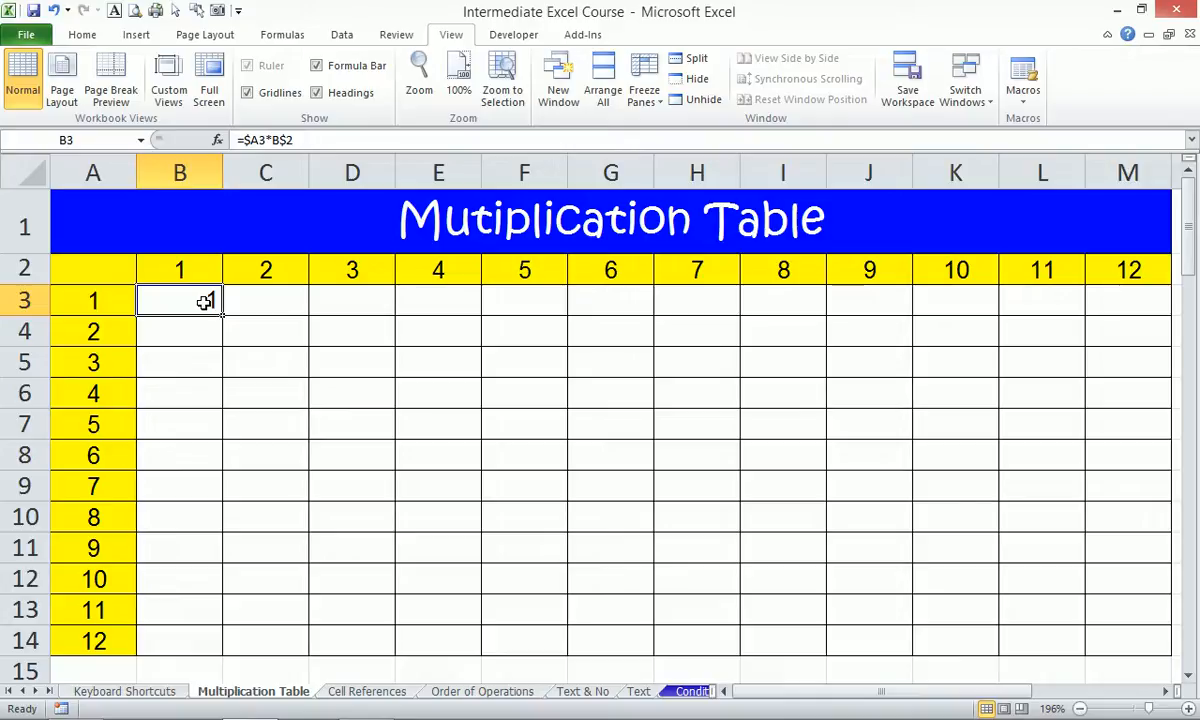
key("ctrl+n")
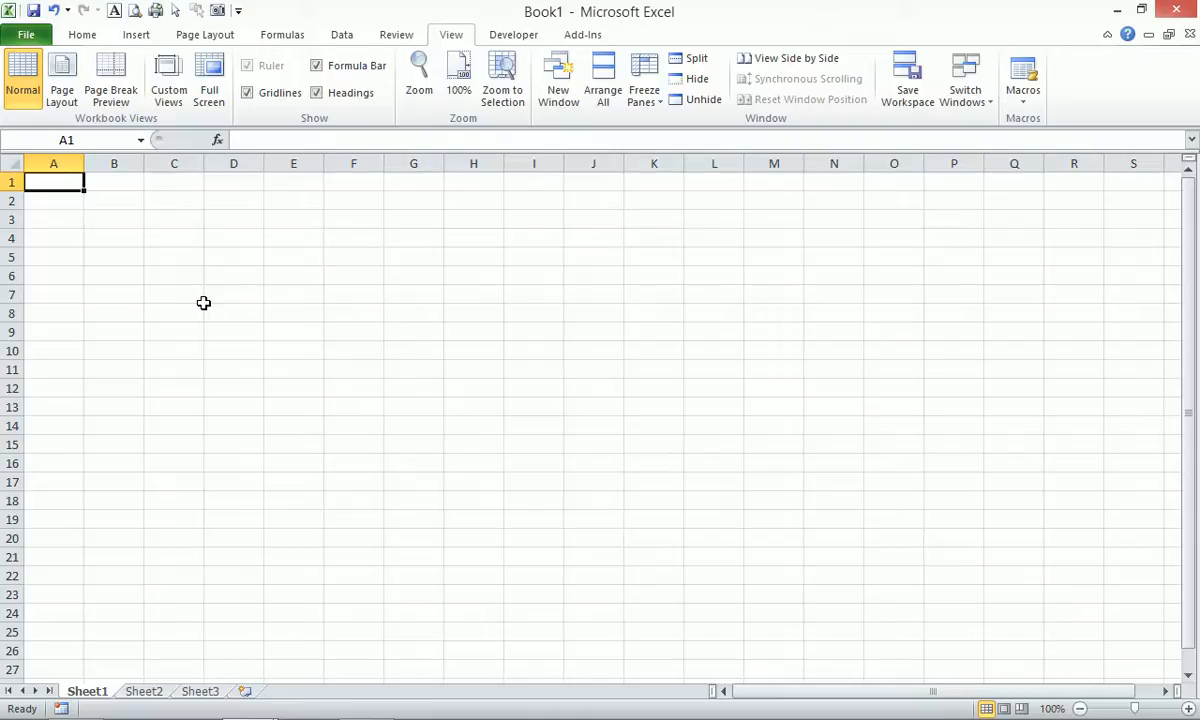
Enter 1 and 2 in A1:A2 and select both cells.
type("1")
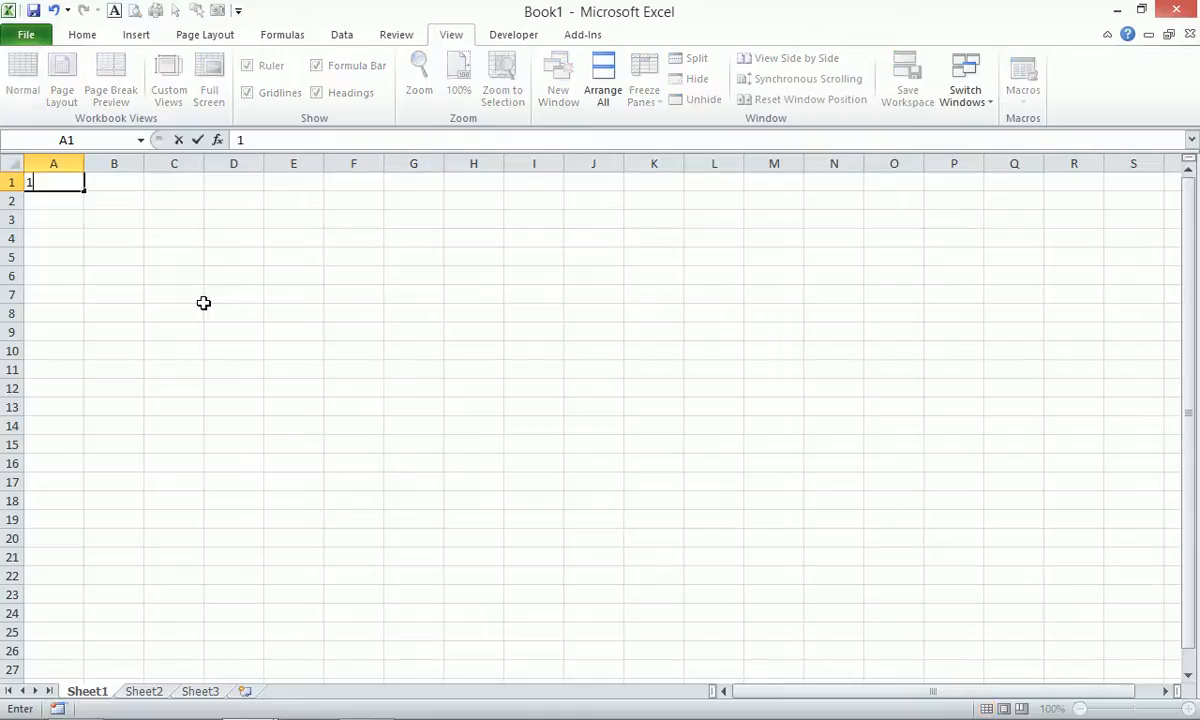
key("ctrl+Return")
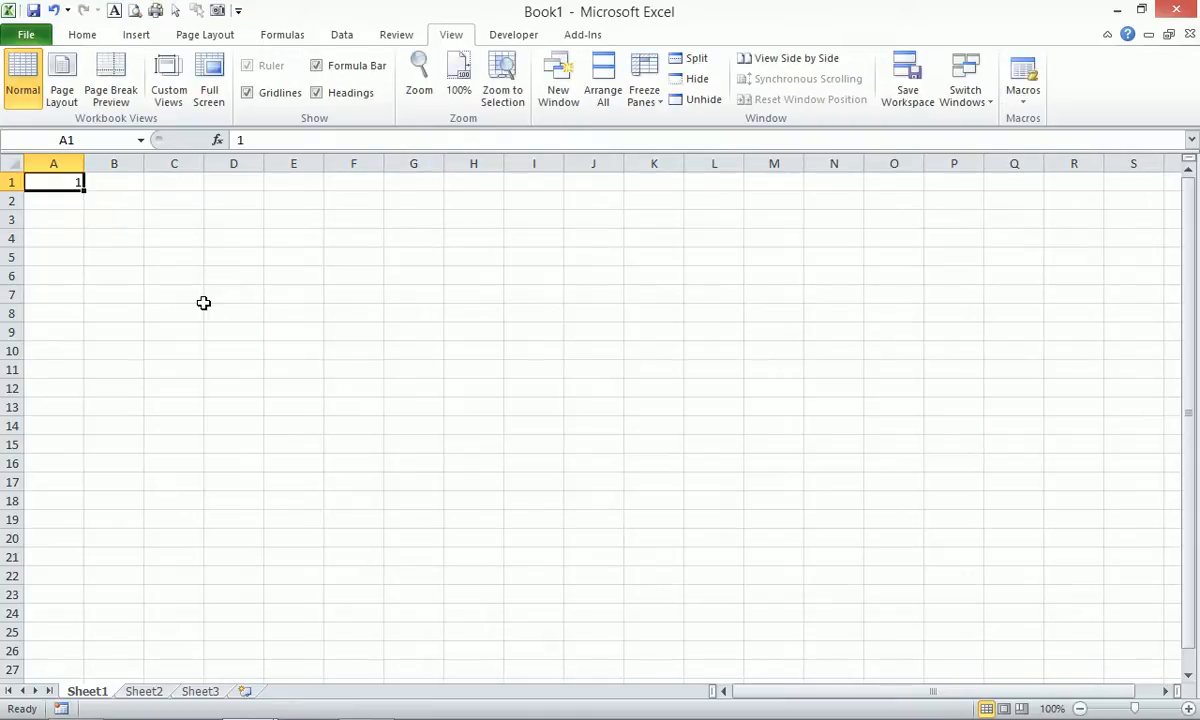
key("Down")
type("2")
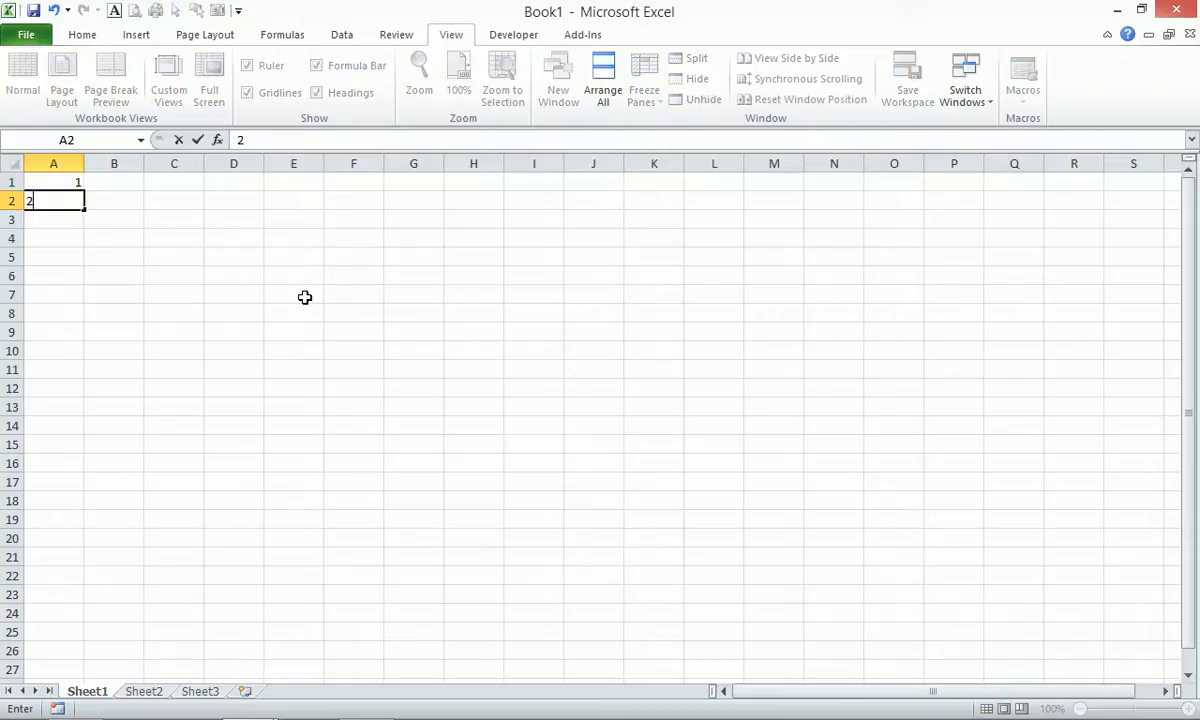
key("Return")
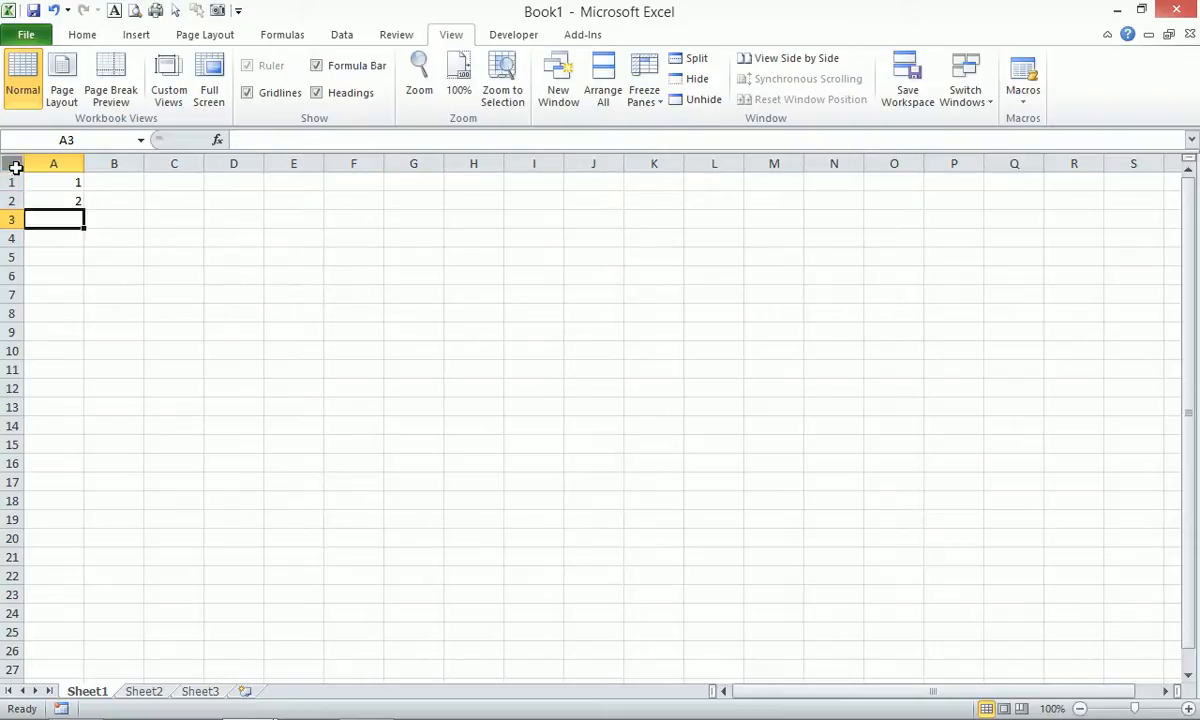
left_click_drag(65, 178, 47, 288)
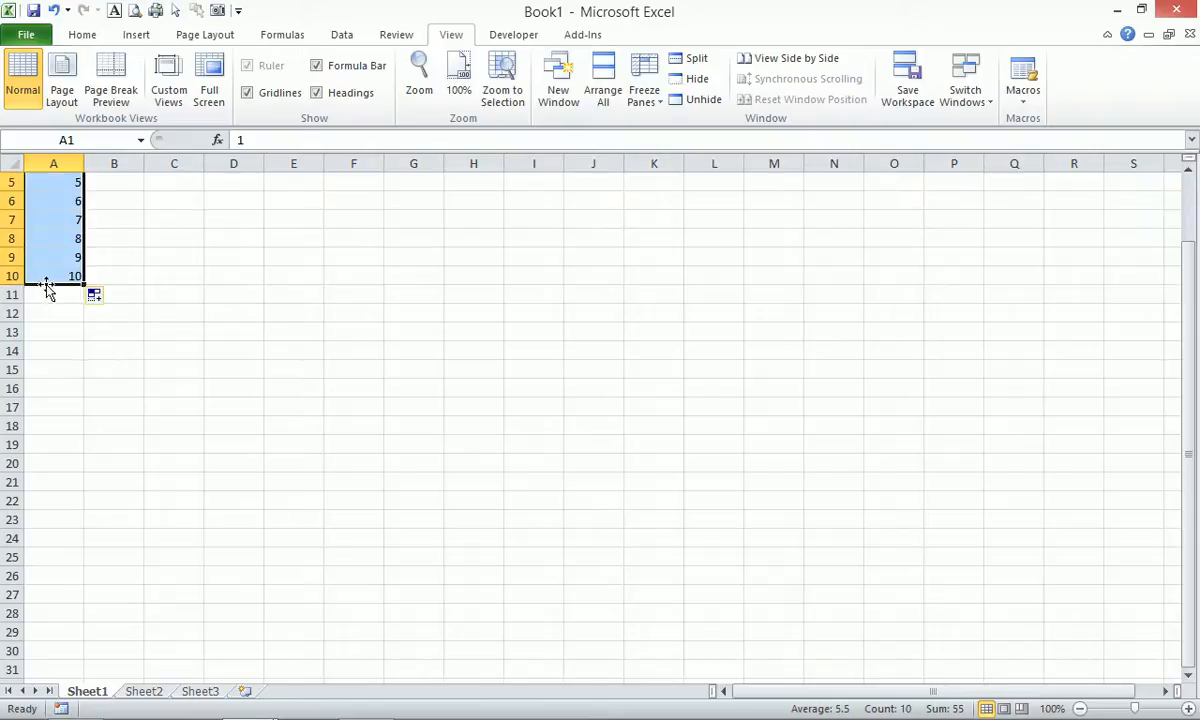
scroll(46, 284, "up", 2)
Put 1 in B1, drag it to B10, and switch Auto Fill Options to Fill Series.
left_click(119, 180)
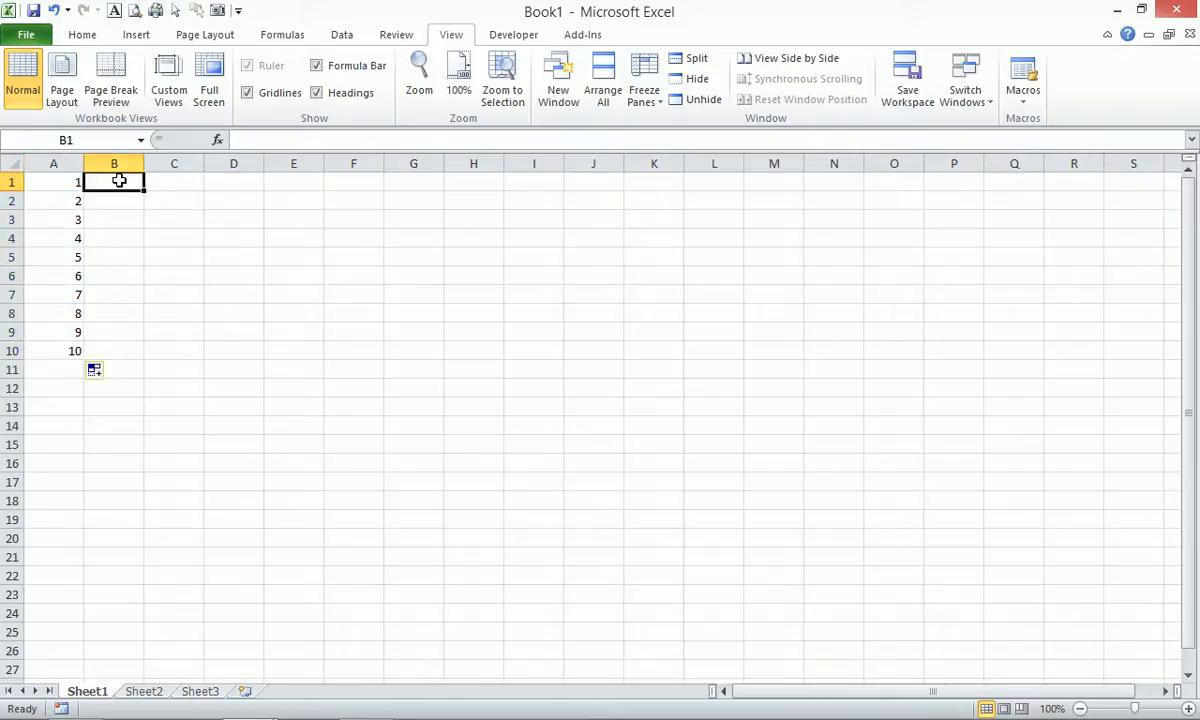
type("1")
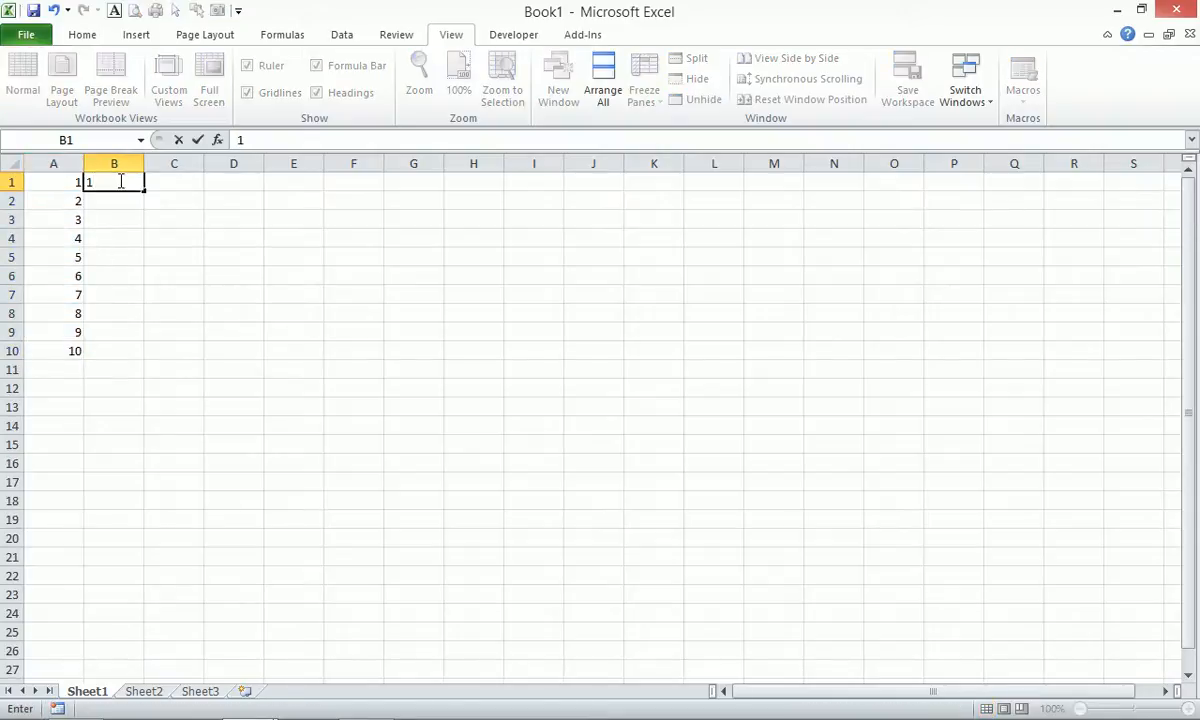
key("ctrl+Return")
left_click_drag(144, 190, 149, 362)
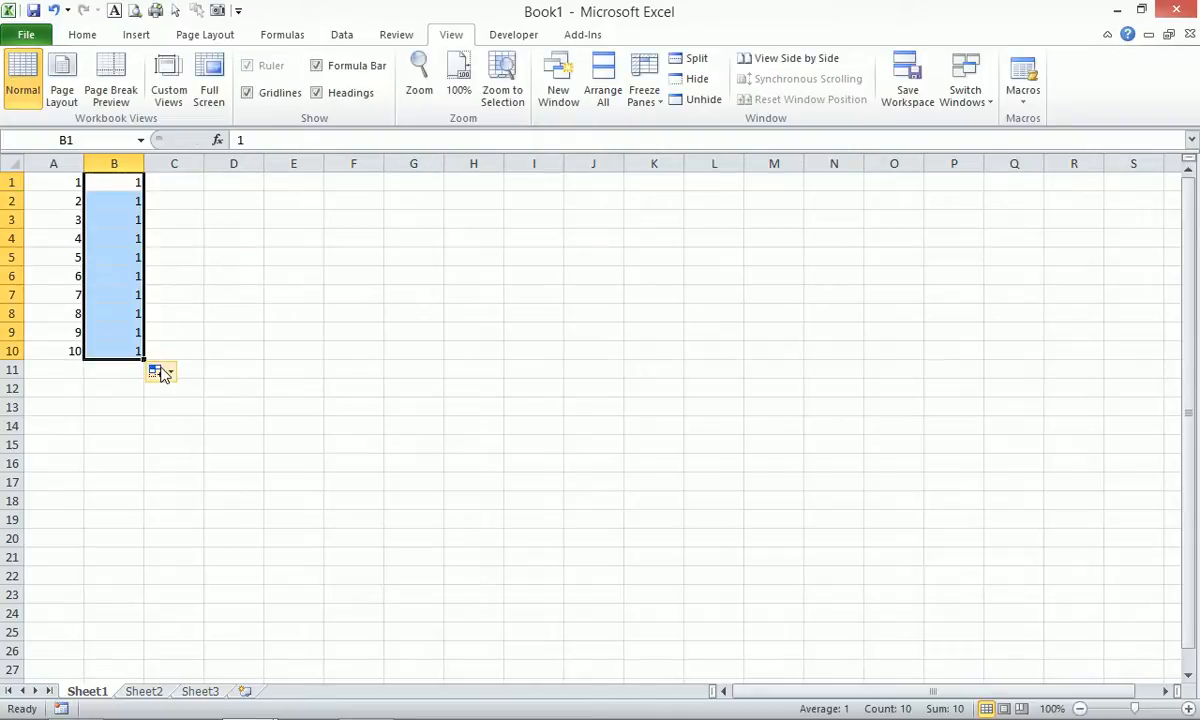
left_click(166, 374)
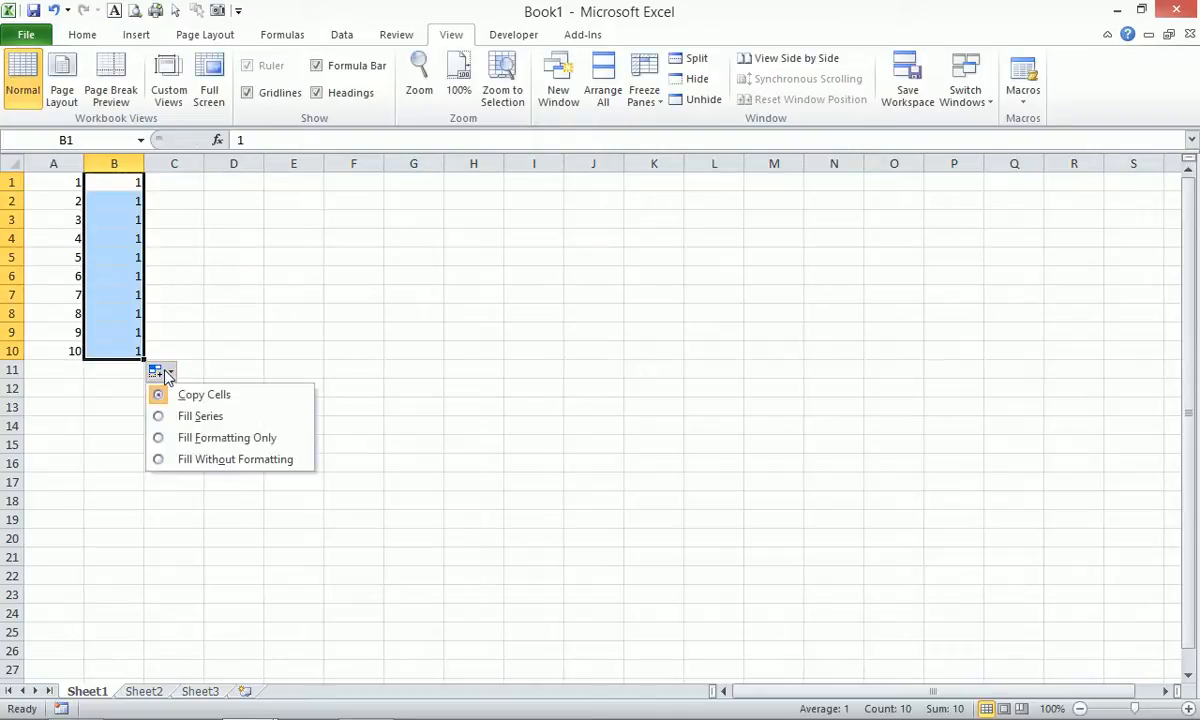
left_click(197, 420)
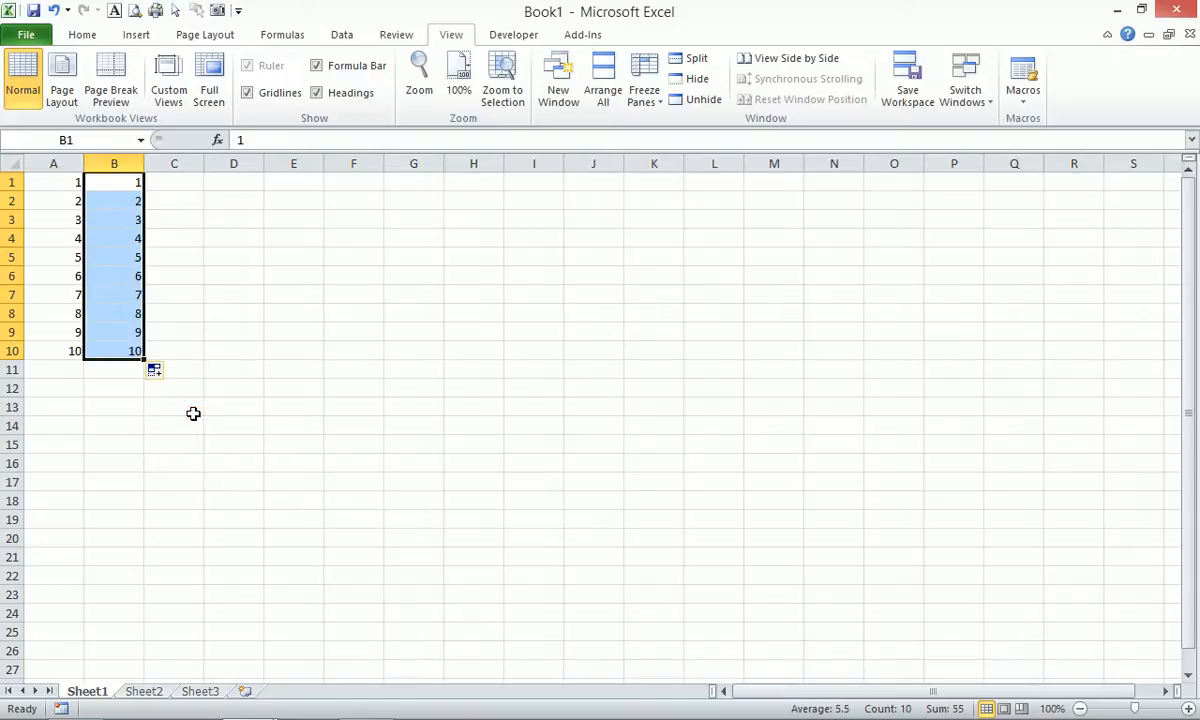
left_click(178, 183)
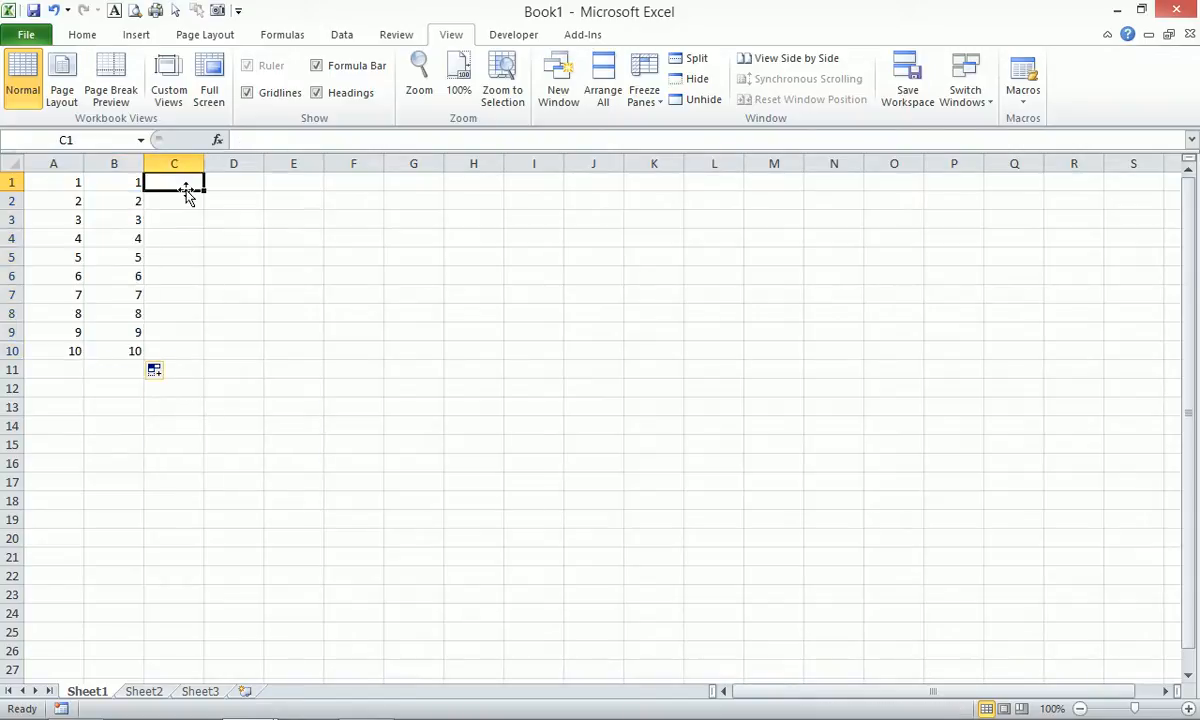
Type 1 in C1 and Ctrl-drag it down to C10 to fill the series 1–10.
type("1")
key("ctrl+Return")
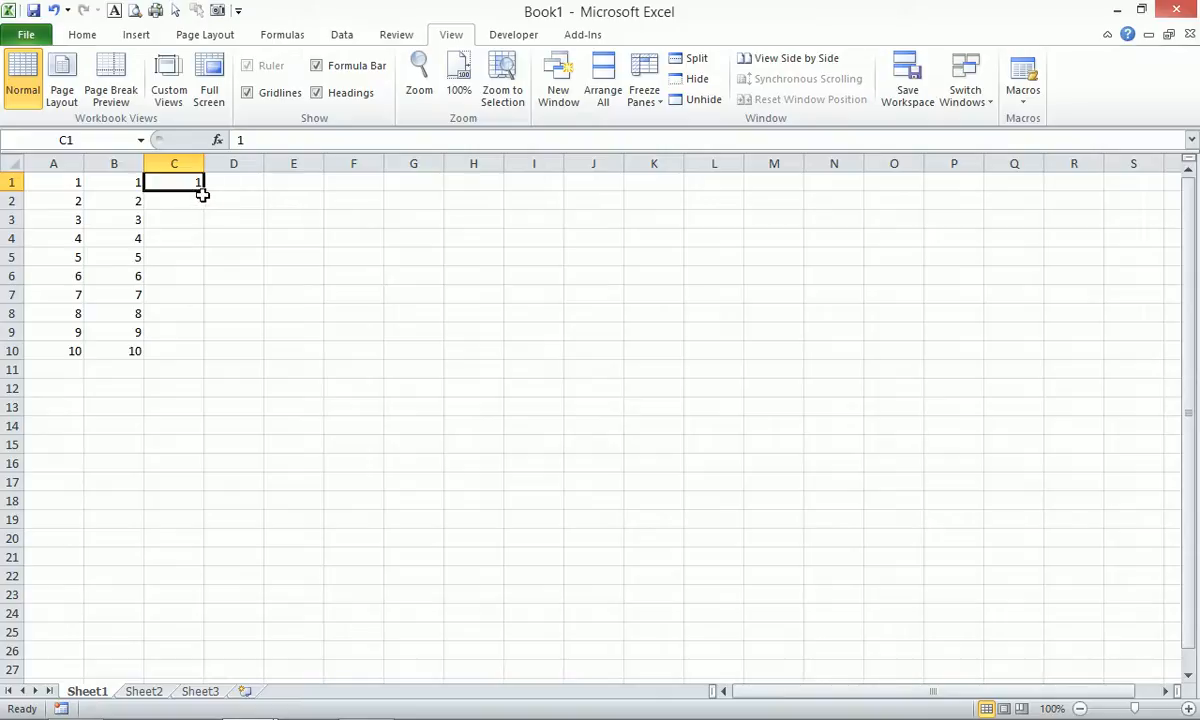
left_click_drag(203, 189, 205, 352)
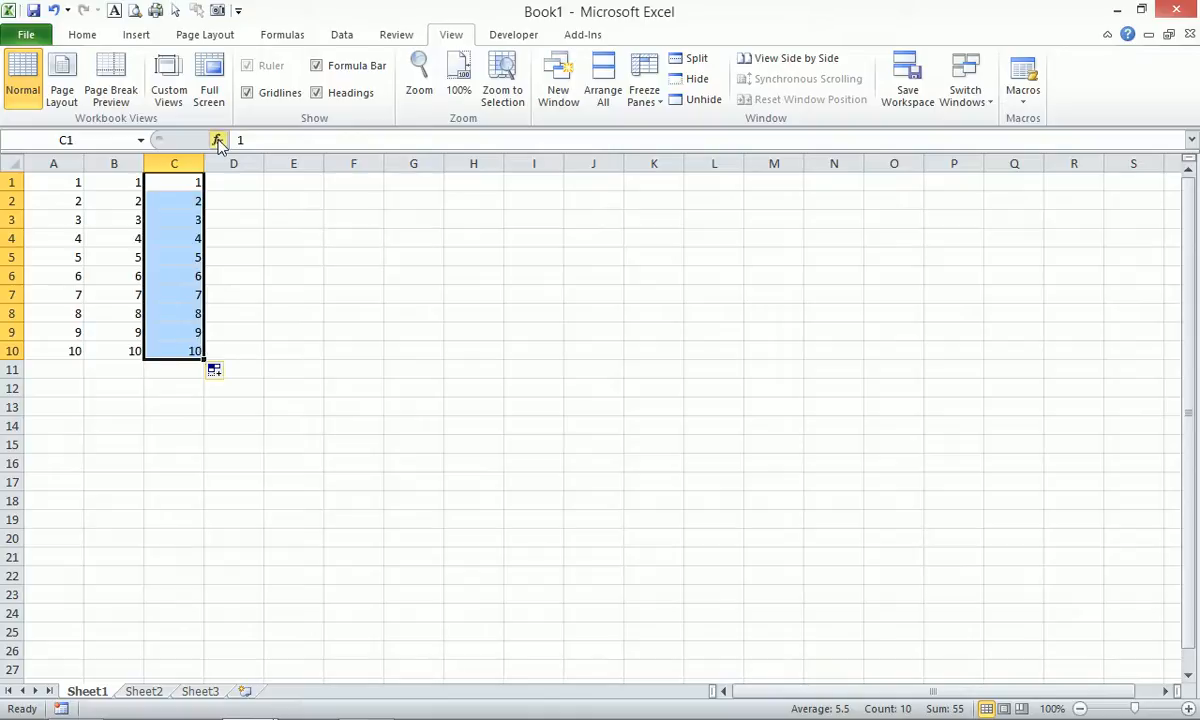
left_click(249, 186)
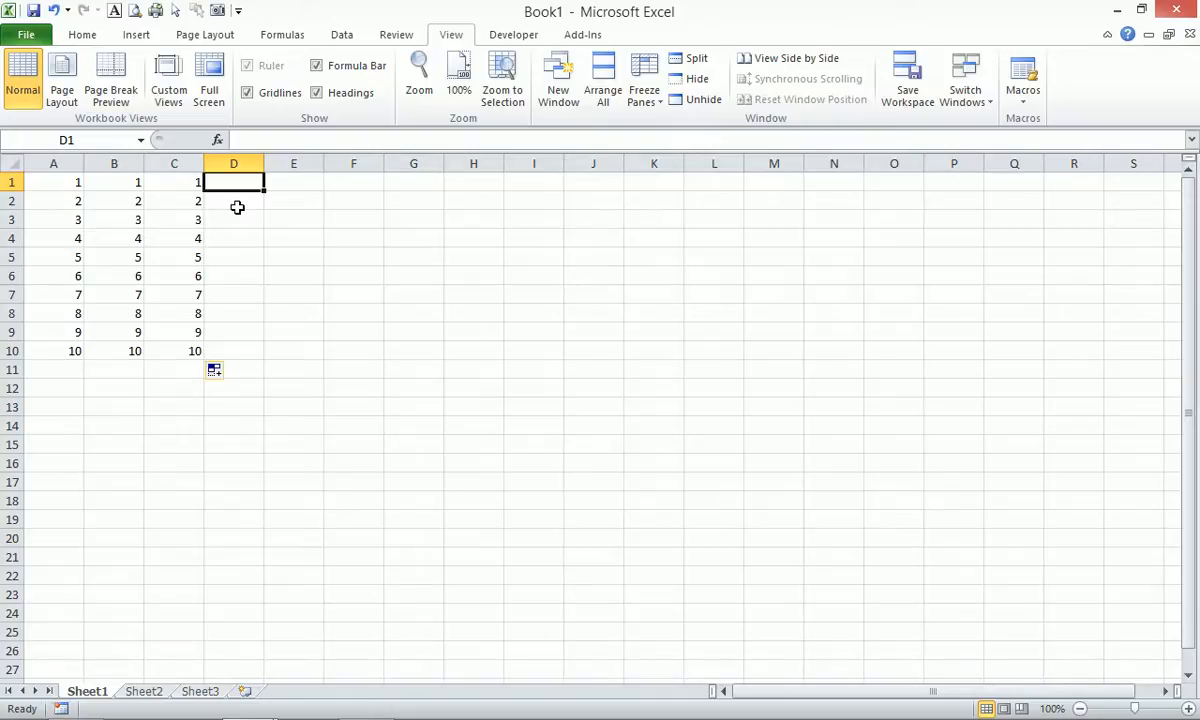
Select A1:F16 and zoom to the selection.
type("=")
key("Escape")
left_click_drag(59, 185, 393, 463)
key("alt+w")
key("g")
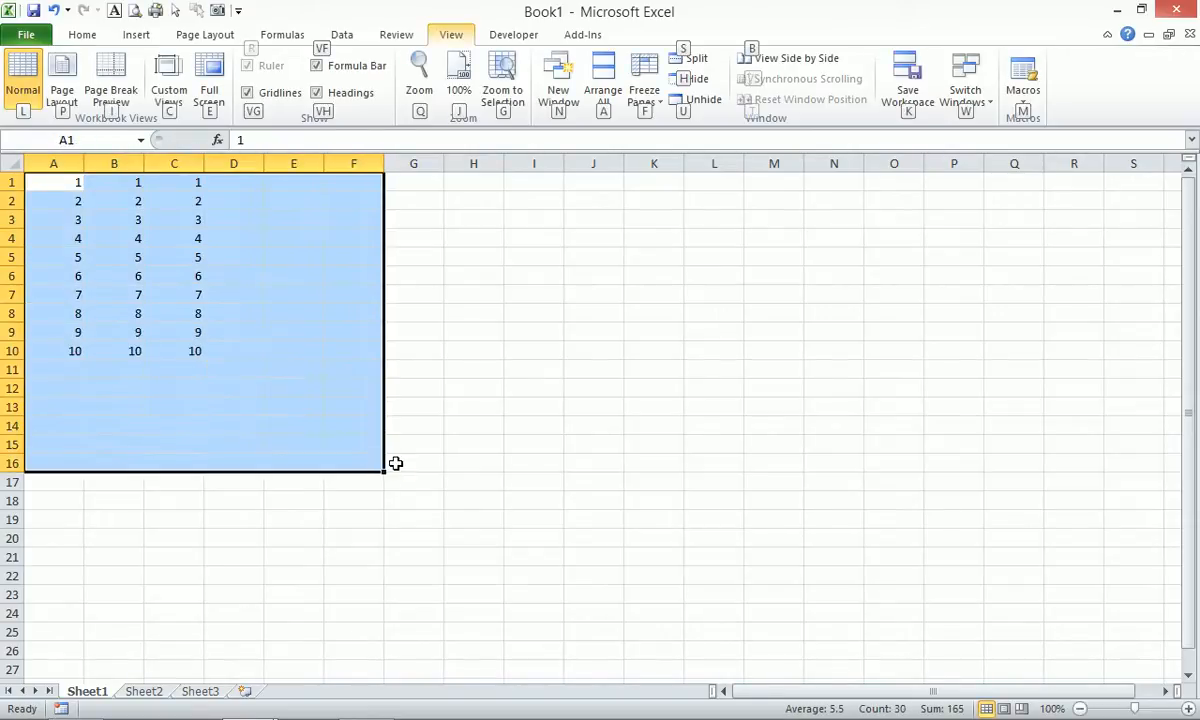
Enter =ROW() in D1 using function autocomplete.
left_click(389, 196)
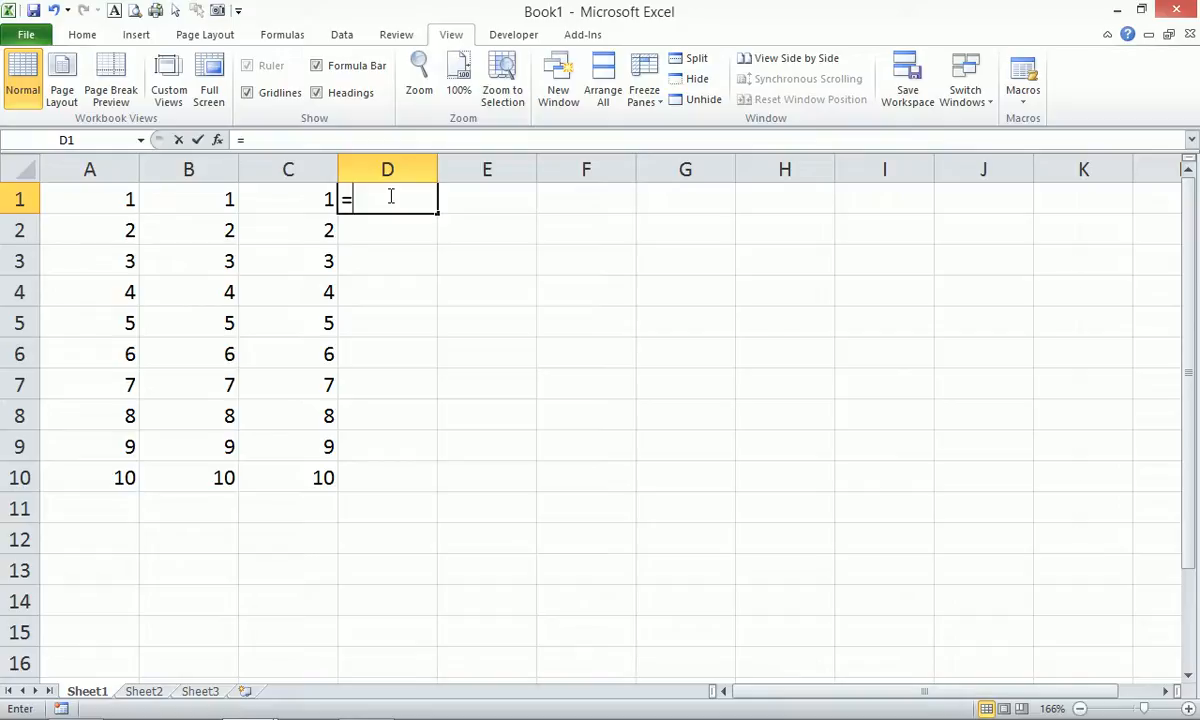
type("=rw")
key("BackSpace")
type("p")
key("BackSpace")
type("o")
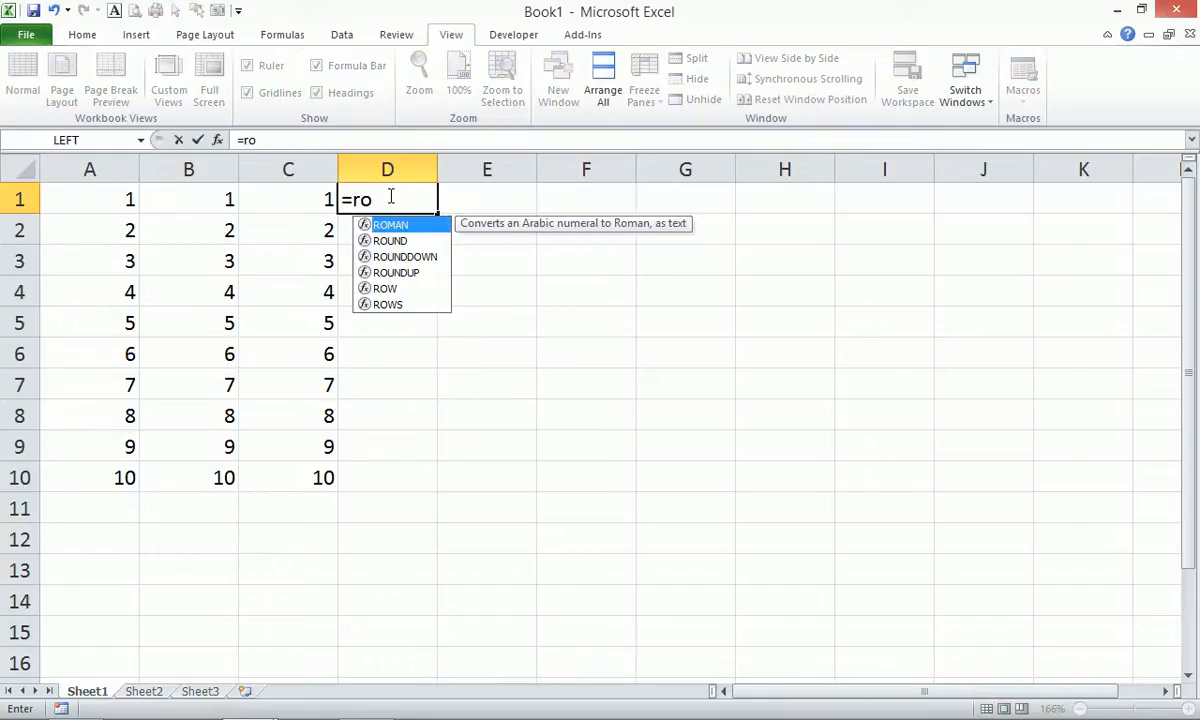
type("w")
key("Tab")
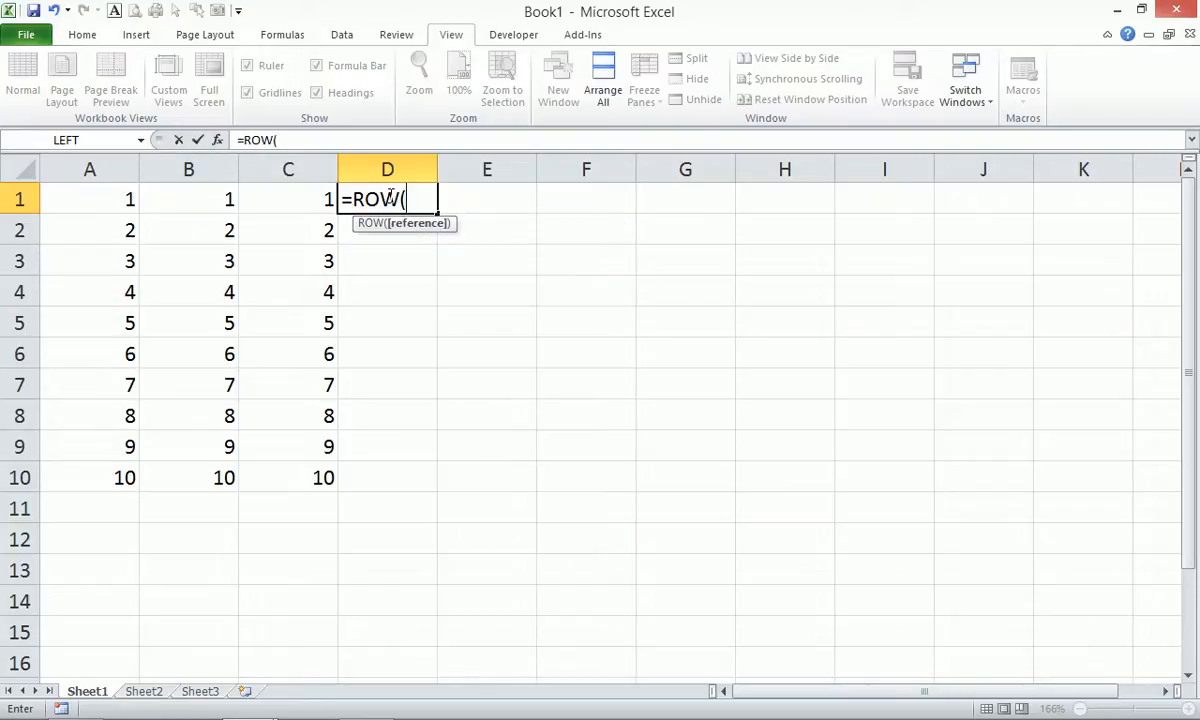
key("BackSpace")
key("BackSpace")
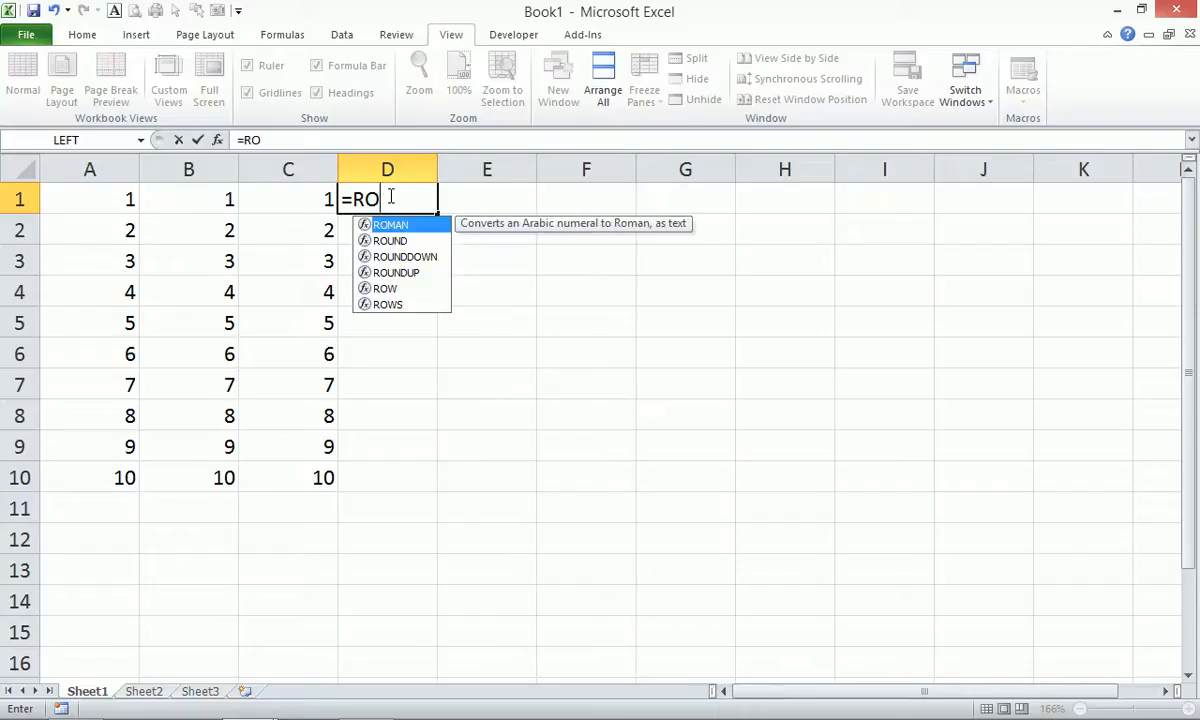
key("Down")
key("Down")
key("Down")
key("Down")
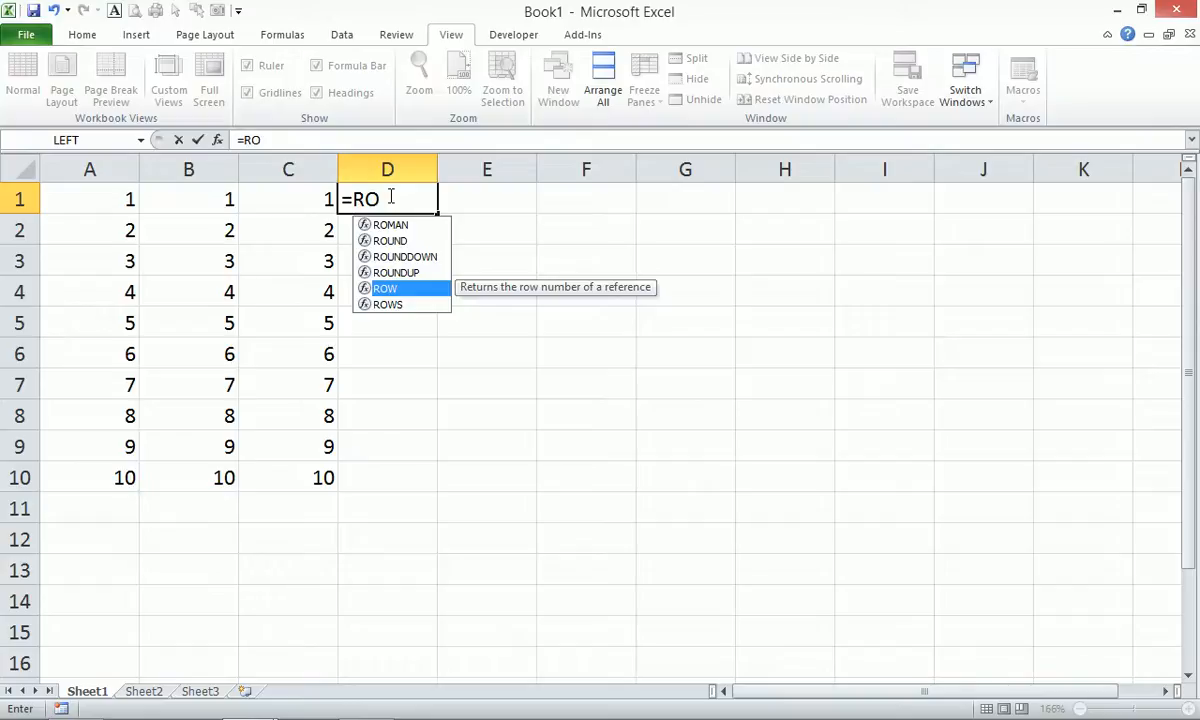
key("Tab")
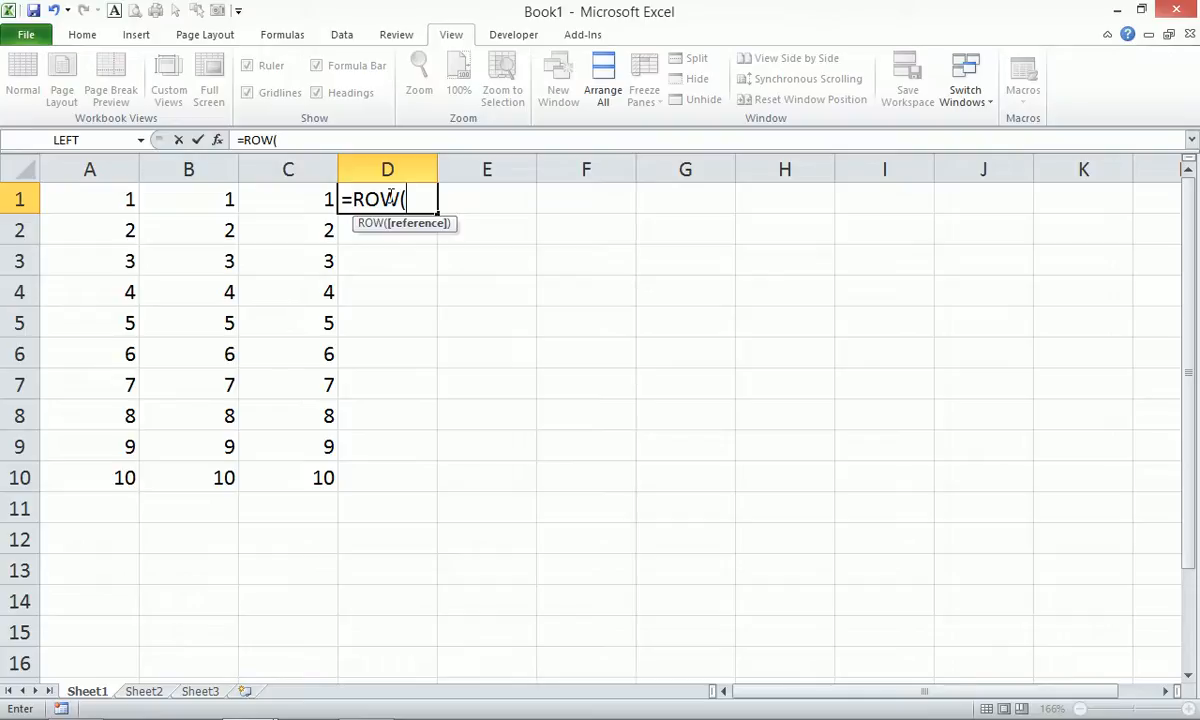
type(")")
key("Return")
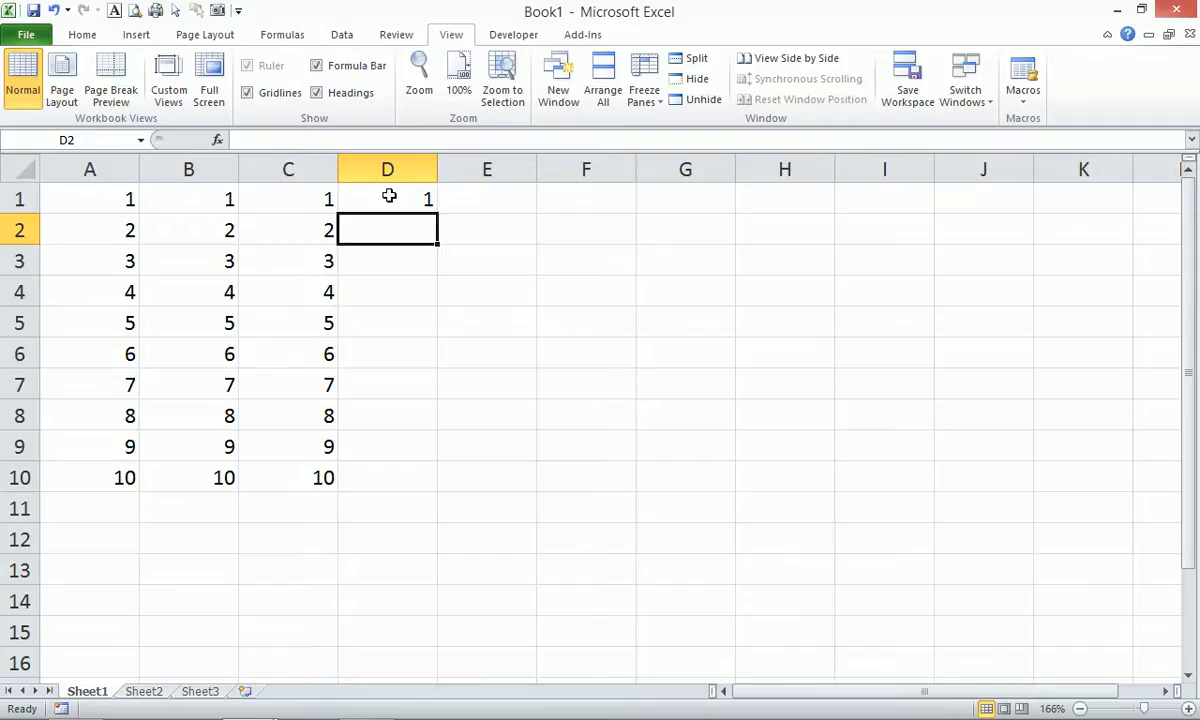
left_click(389, 196)
left_click_drag(437, 213, 410, 486)
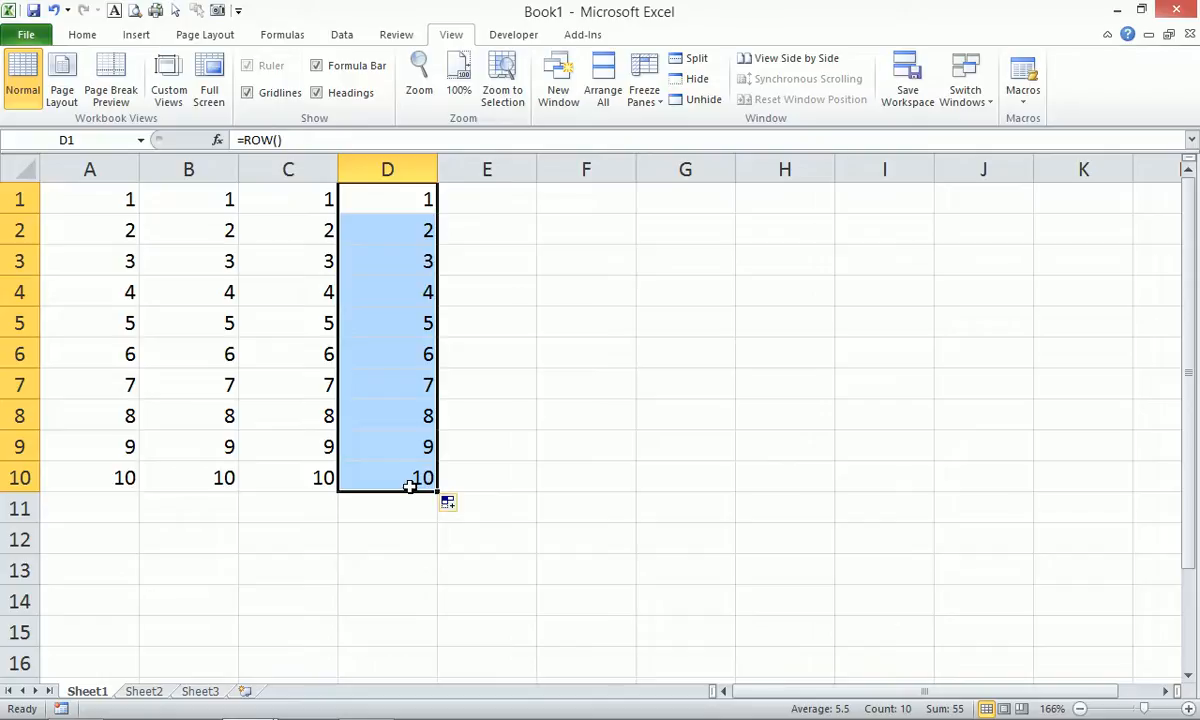
key("ctrl+z")
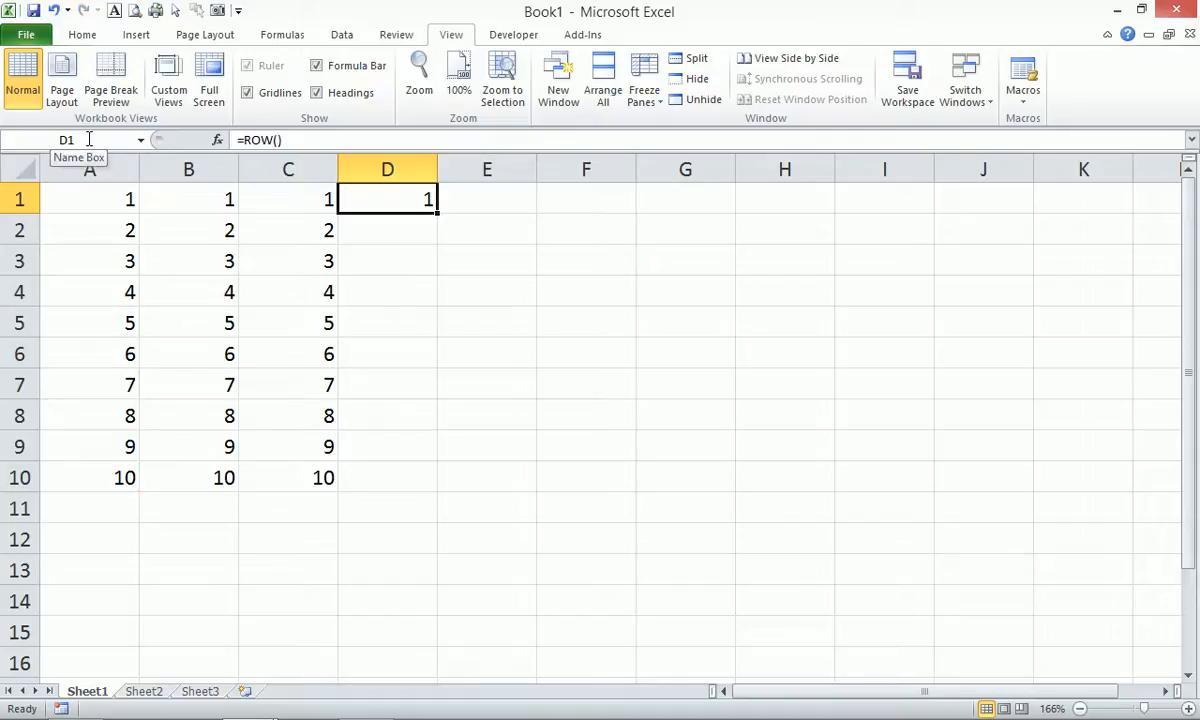
Use Go To (F5) to jump to D10, then return to D1.
key("F5")
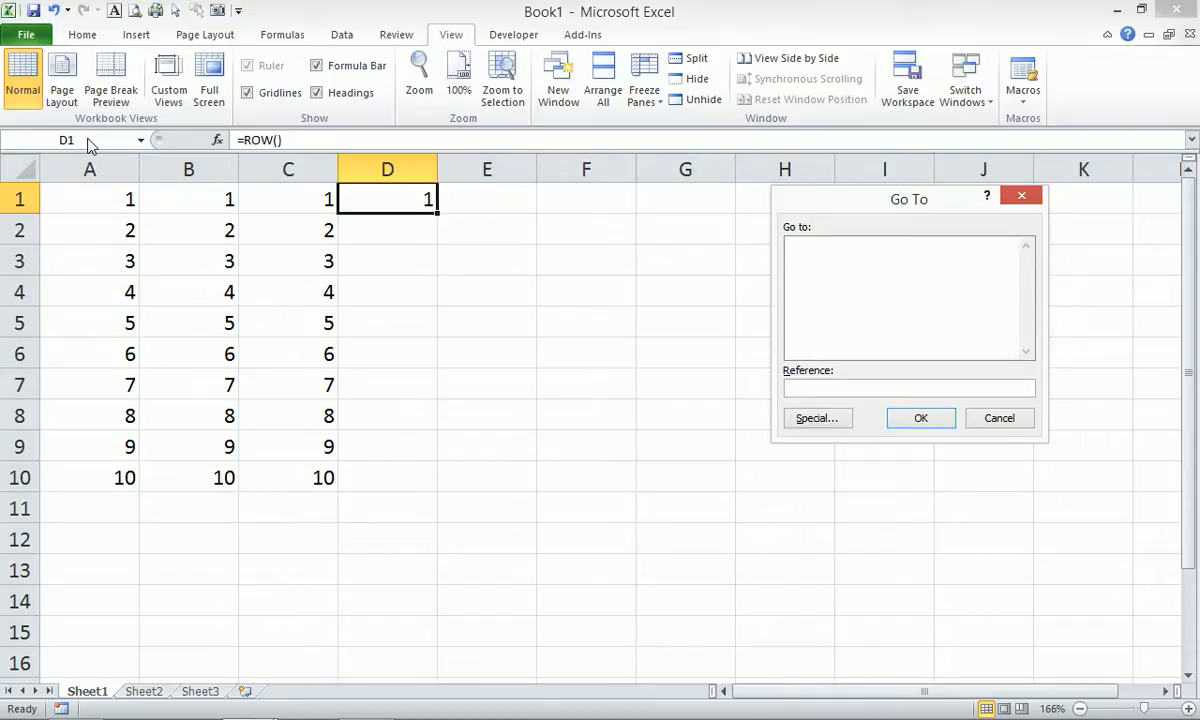
type("d10")
key("Return")
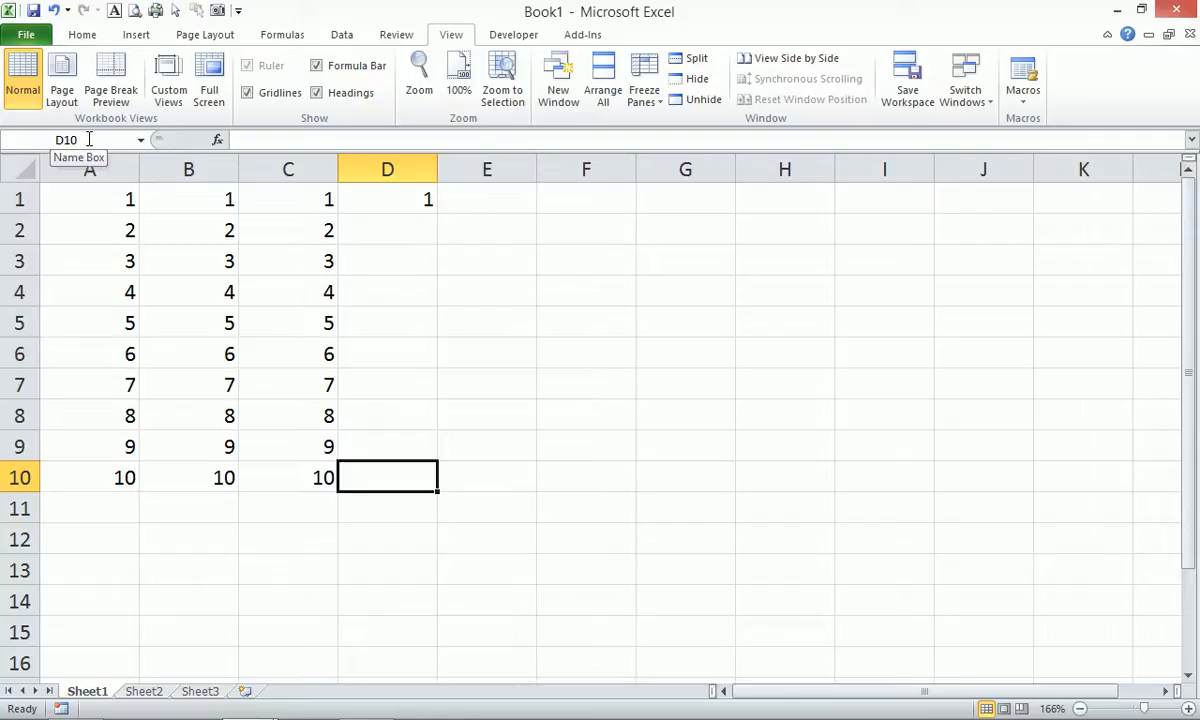
key("Up")
key("Up")
key("Up")
key("Up")
key("Up")
key("Up")
key("Up")
key("Up")
key("Up")
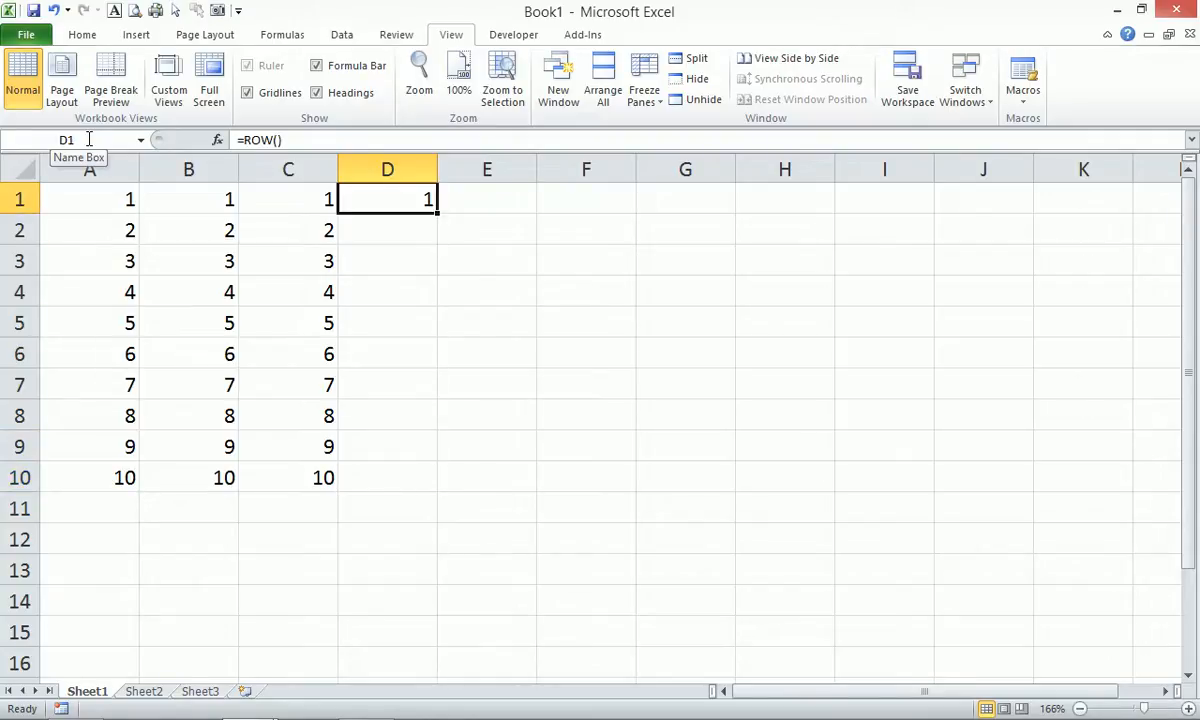
Select D1:D10 via Go To with reference d10 and Shift+Enter.
key("ctrl+g")
type("d10")
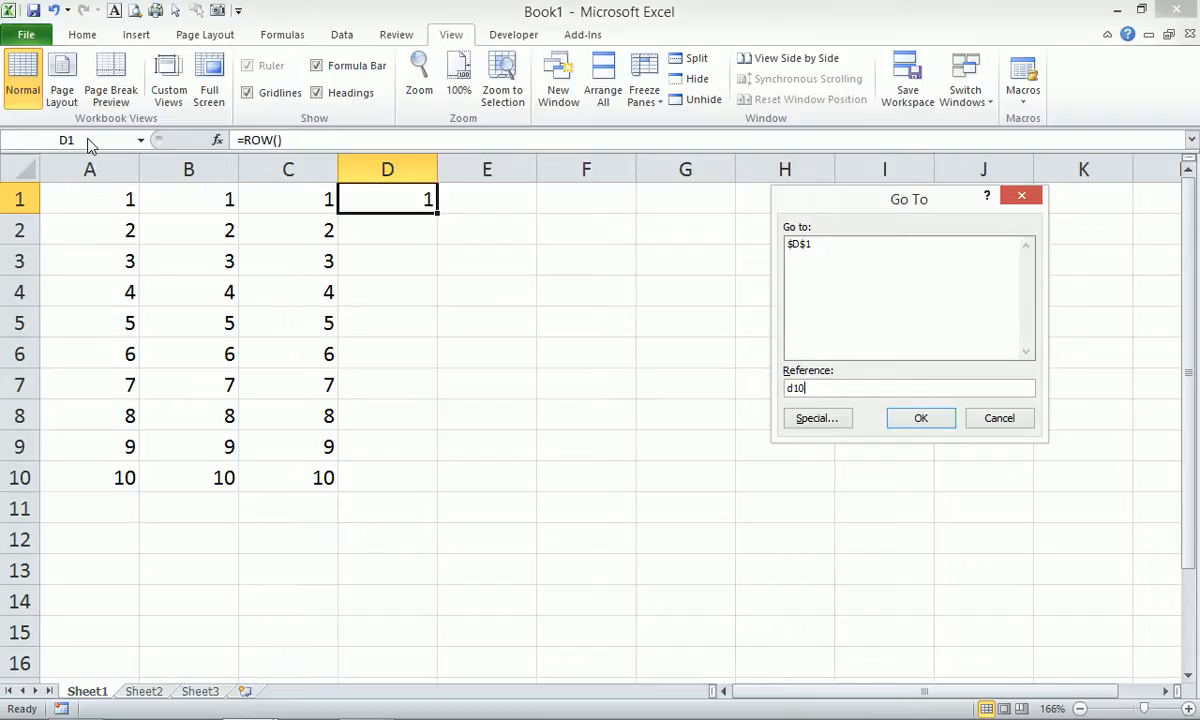
key("shift+Return")
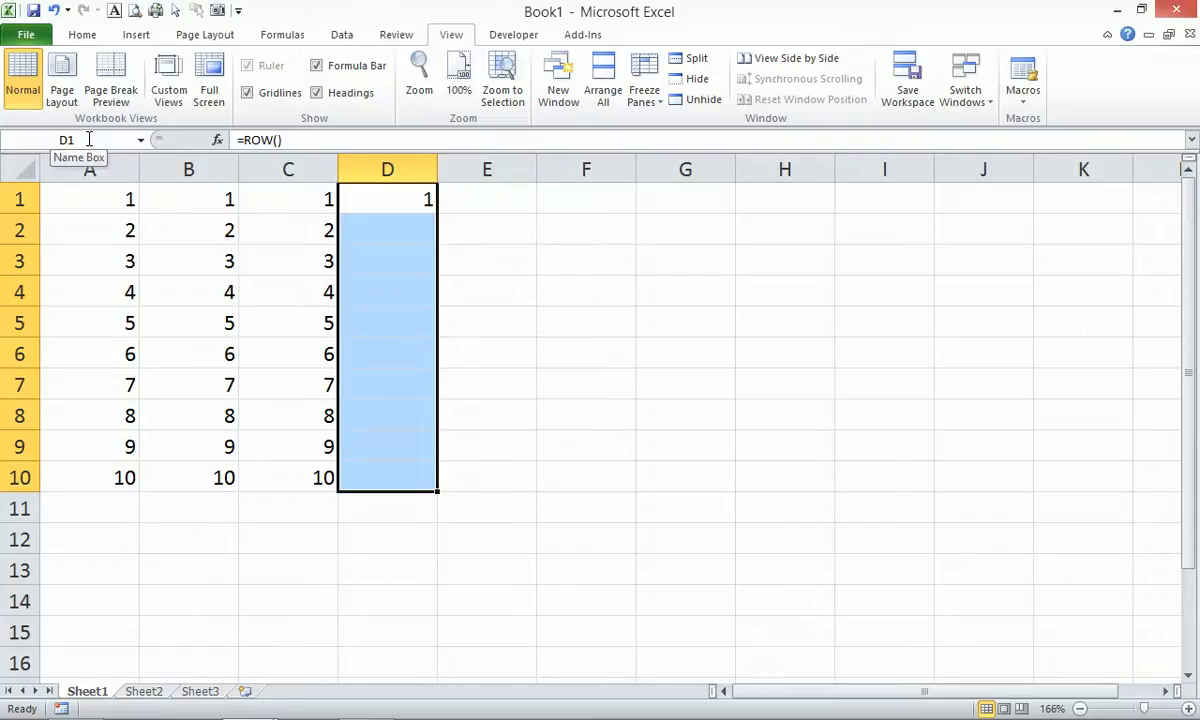
Fill D1:D10 with =ROW() using Ctrl+Enter, then move to E1 and open Go To.
key("F2")
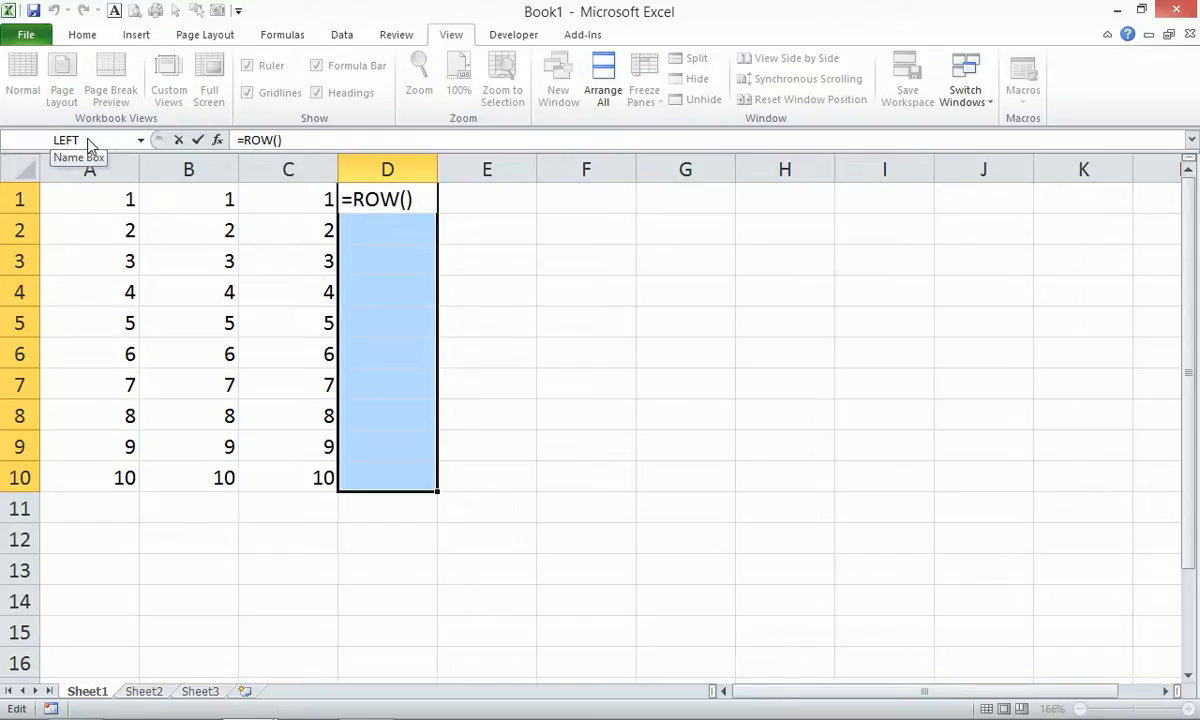
key("ctrl+Return")
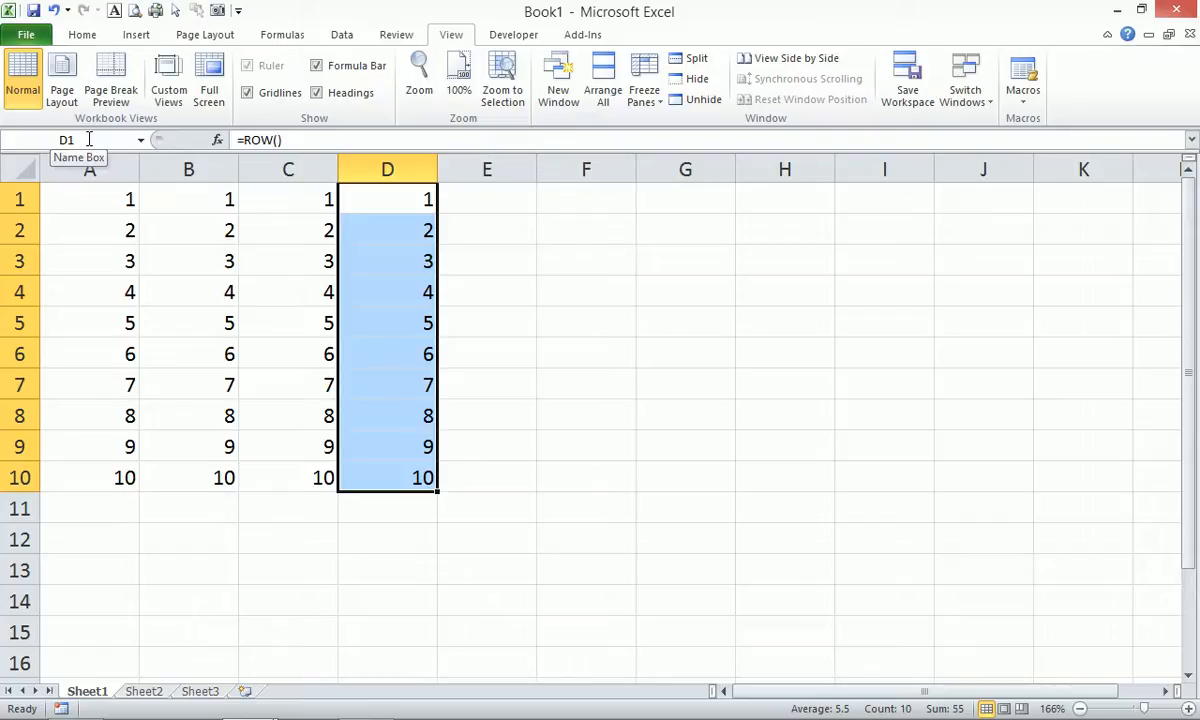
key("Right")
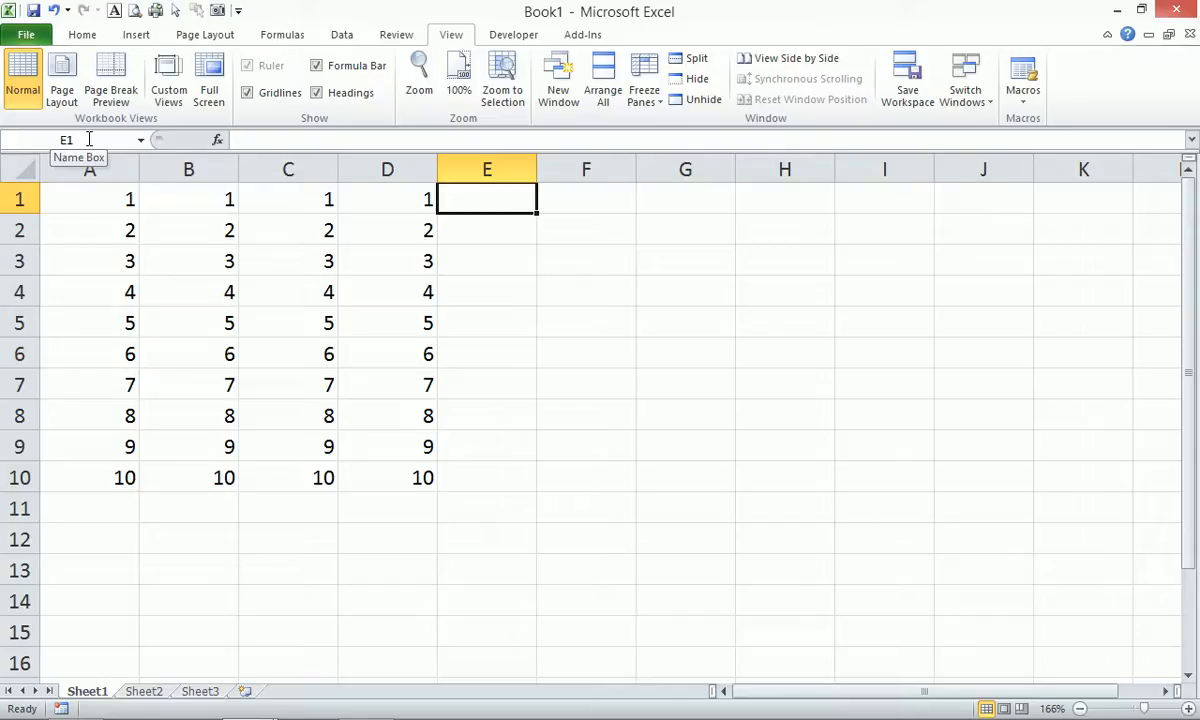
key("F5")
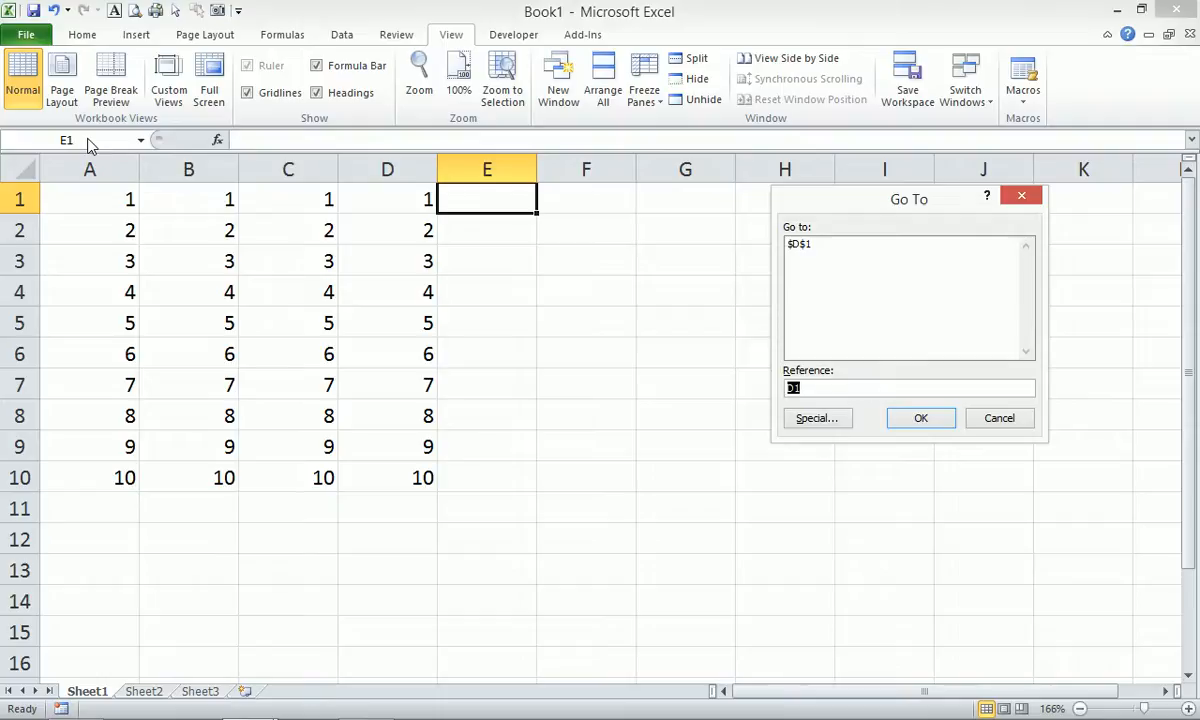
Select E1:E100 by entering e100 in Go To with Shift+Enter, then type =row().
type("e100")
key("shift+Return")
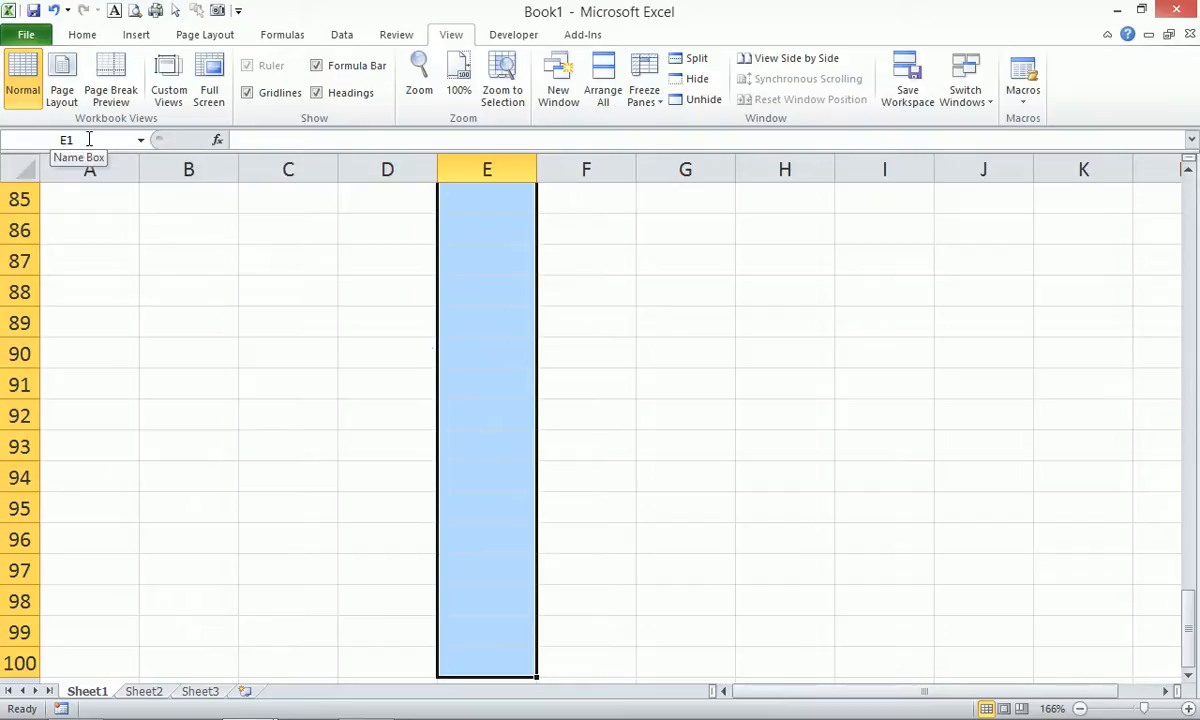
type("=")
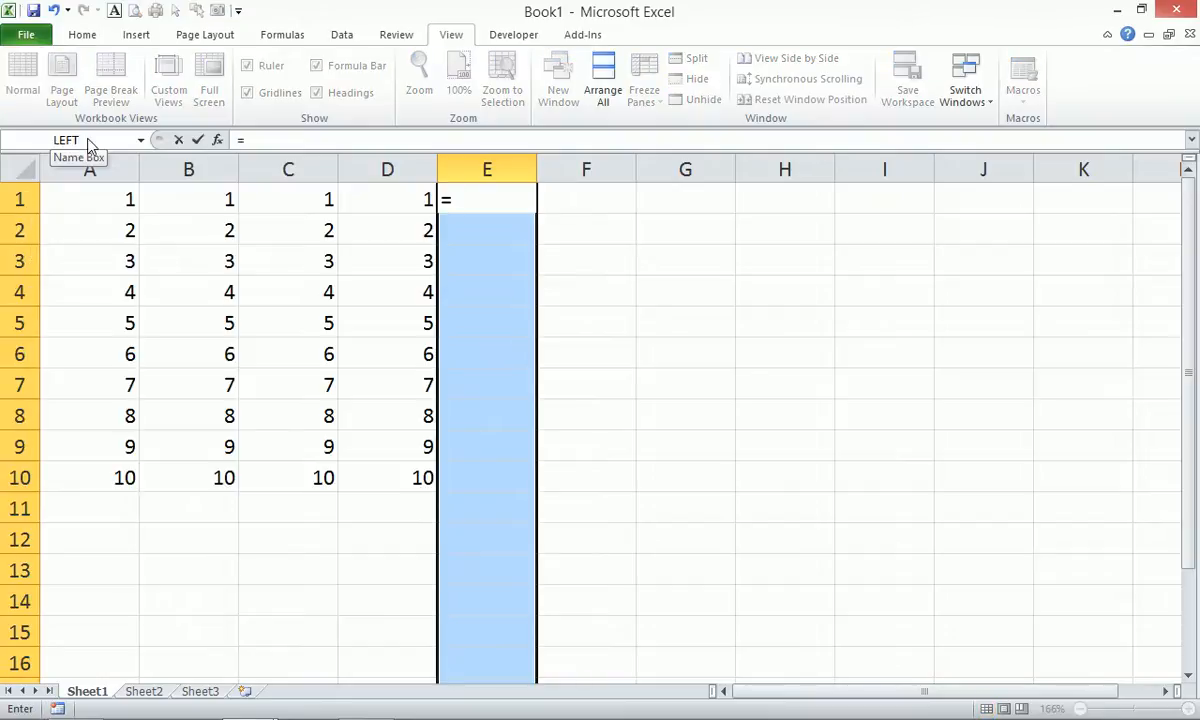
type("row")
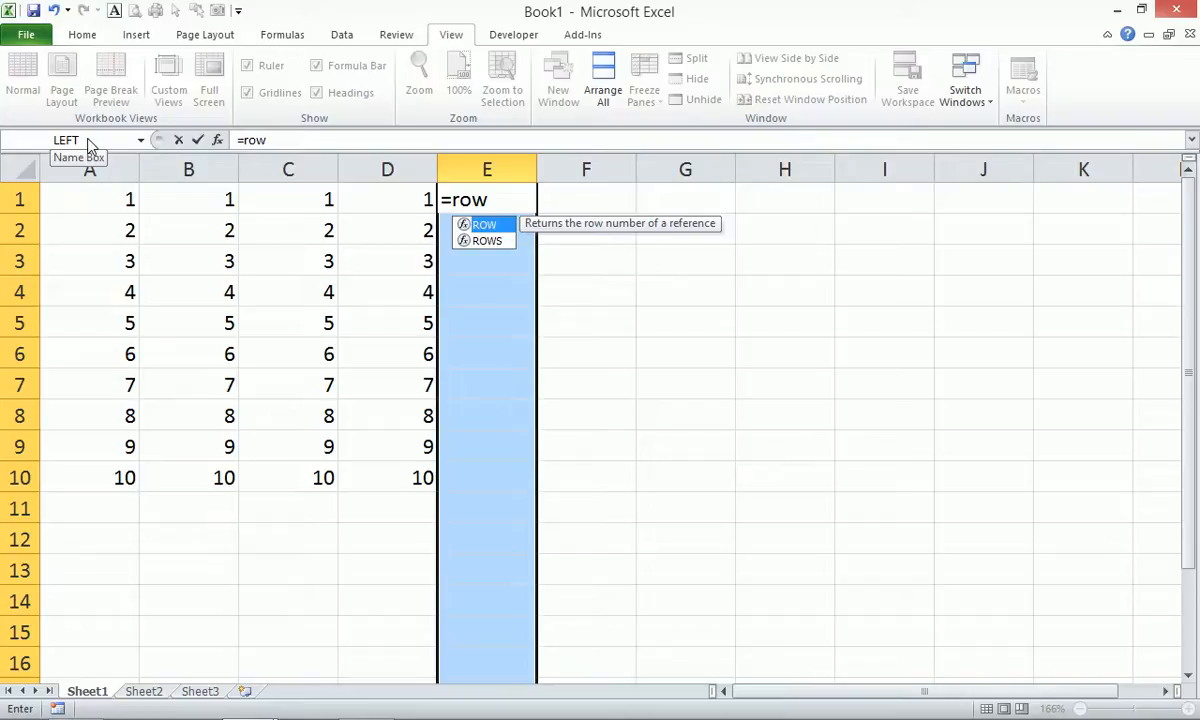
type("()")
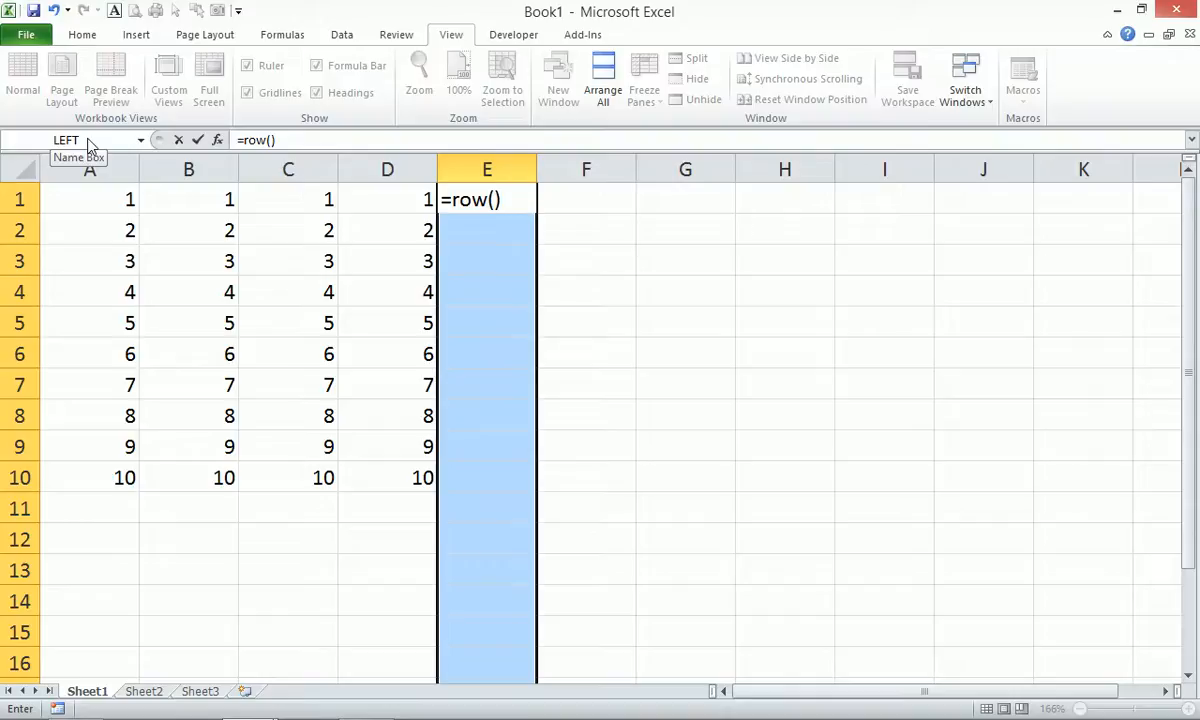
Commit =row() into all of E1:E100 with Ctrl+Enter and jump to E100.
key("ctrl+Return")
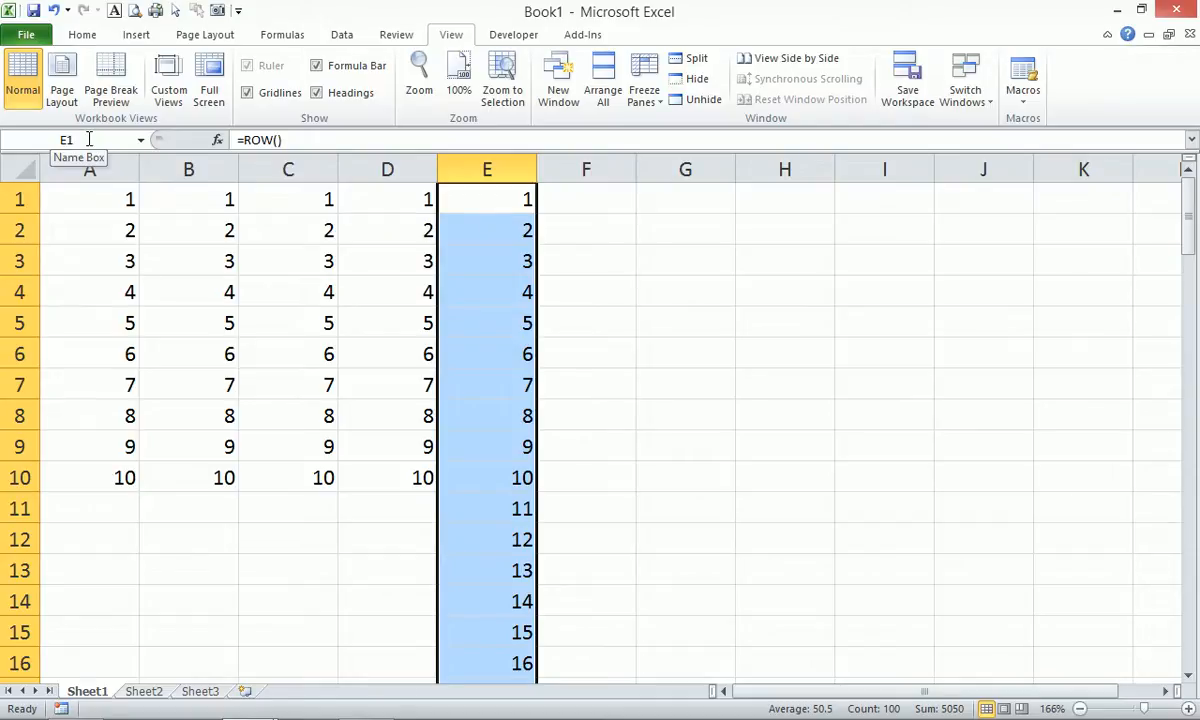
key("ctrl+Down")
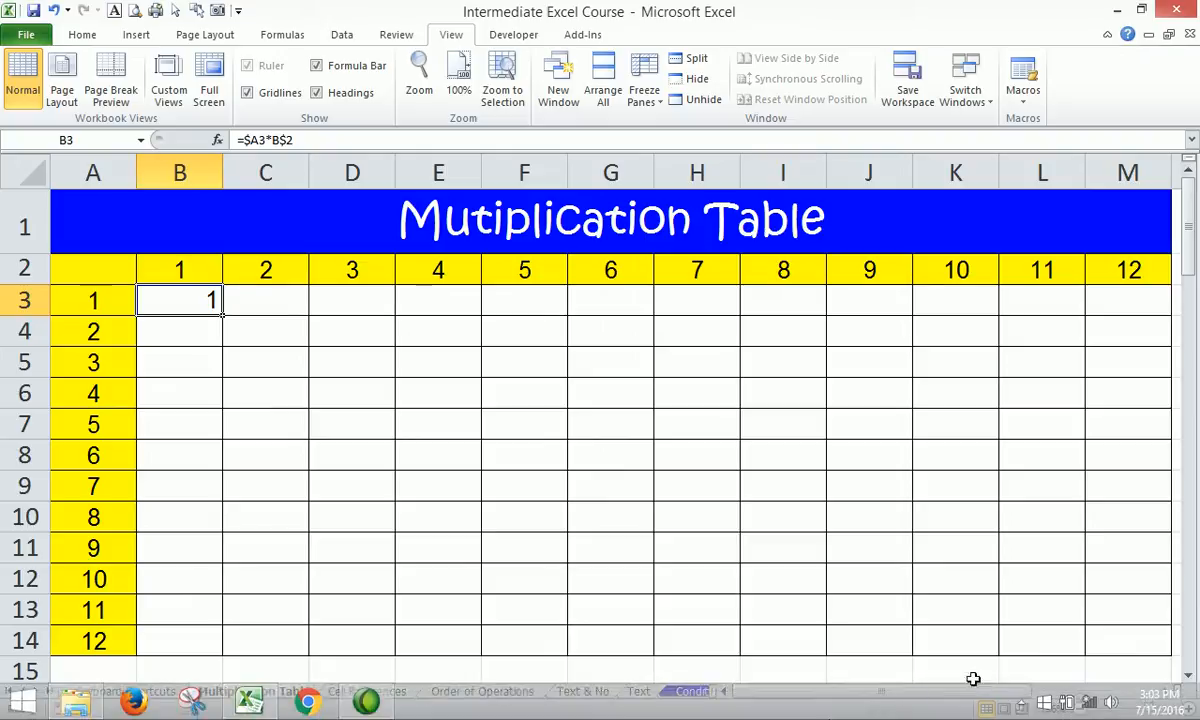
From B3, use Go To with reference m14 to extend the selection to B3:M14.
left_click(1018, 708)
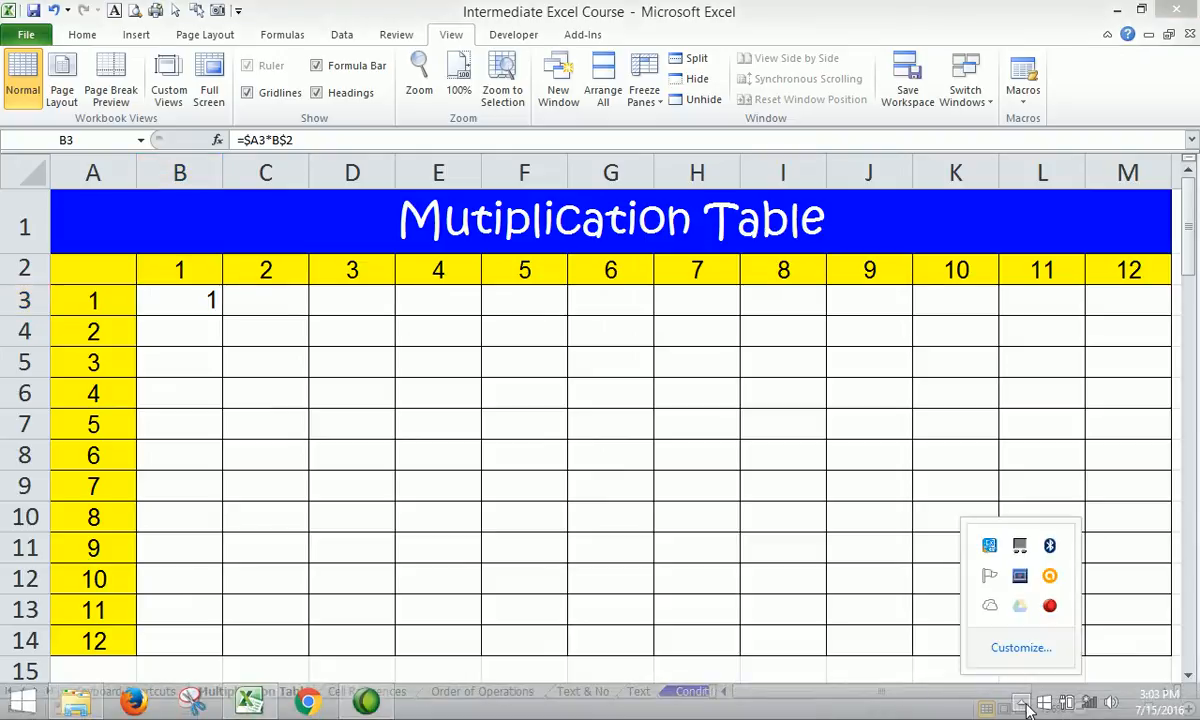
left_click(420, 270)
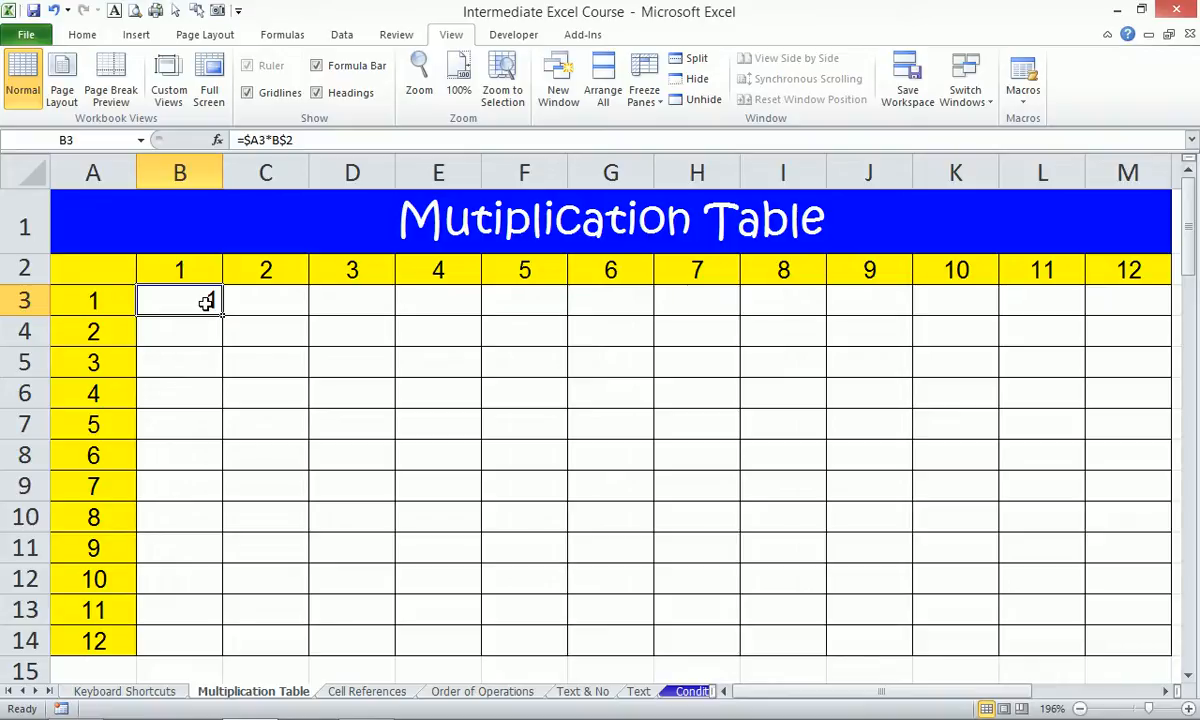
key("F5")
type("m14")
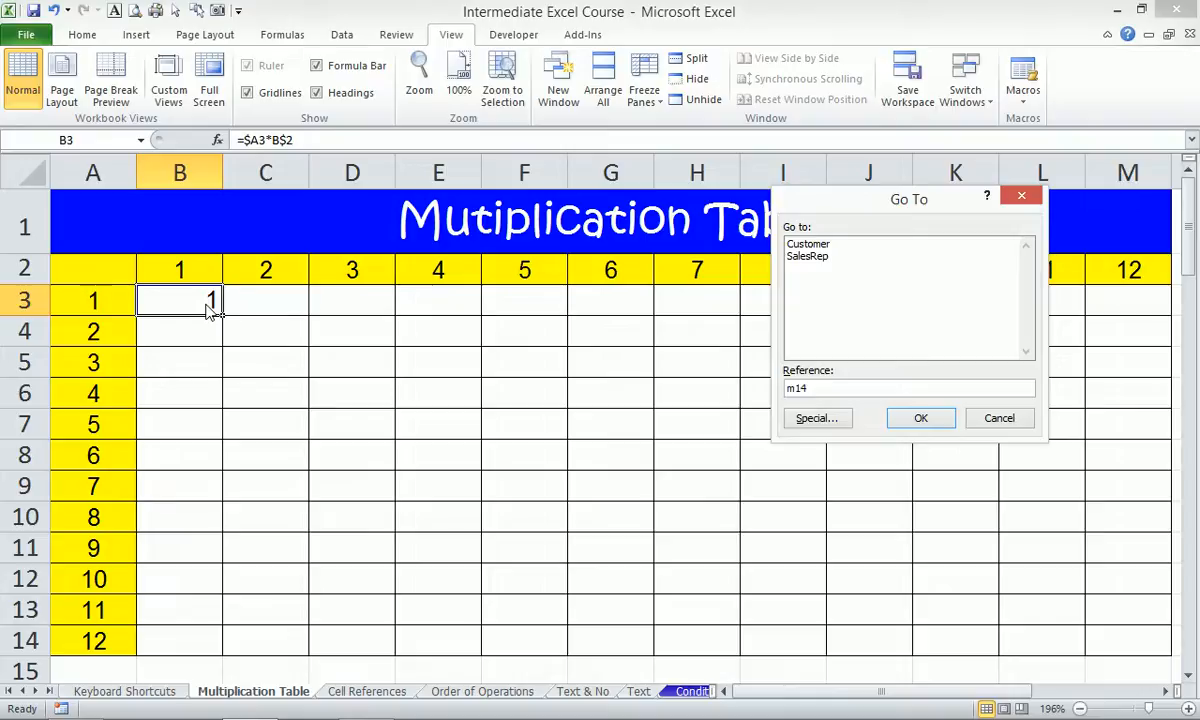
key("shift+Return")
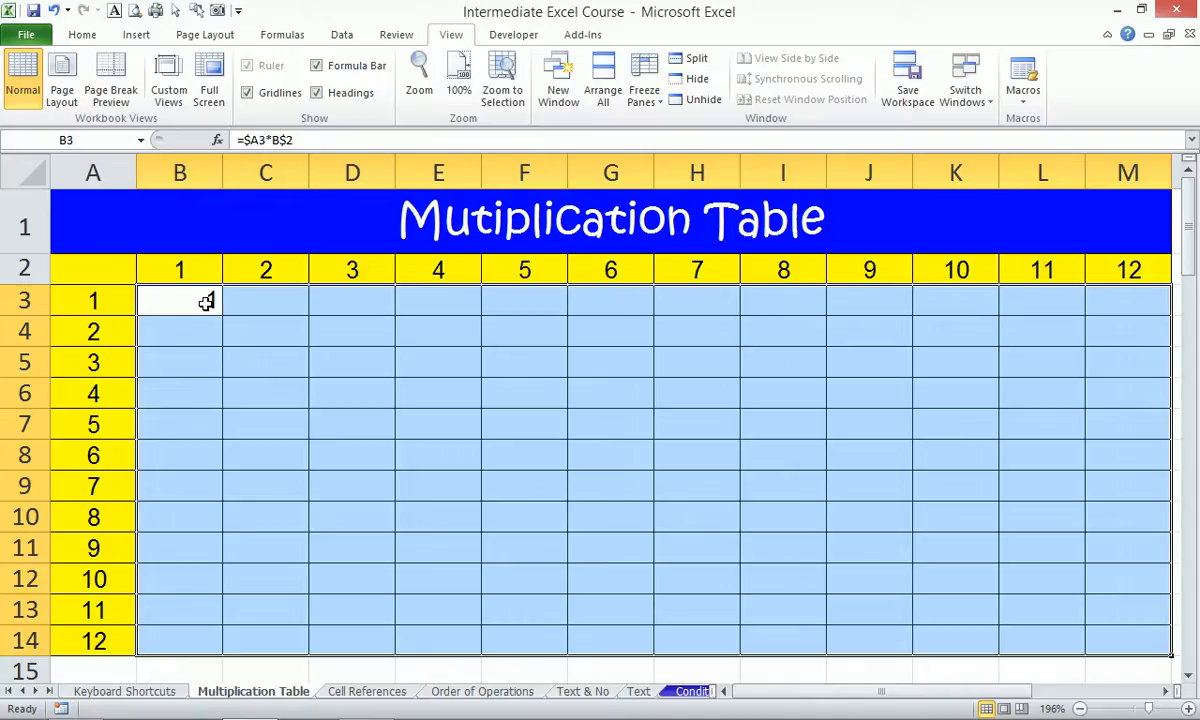
Fill all of B3:M14 at once with the mixed-reference formula =$A3*B$2.
type("=")
key("Left")
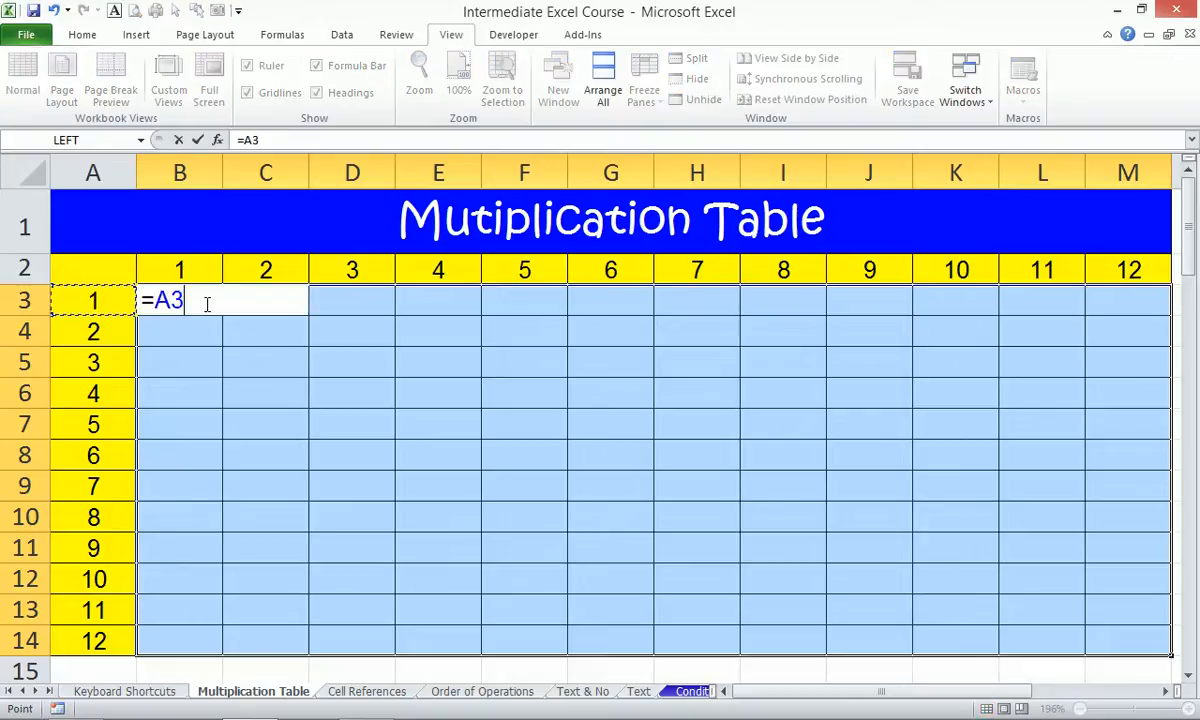
key("F4")
key("F4")
key("F4")
type("*")
key("Up")
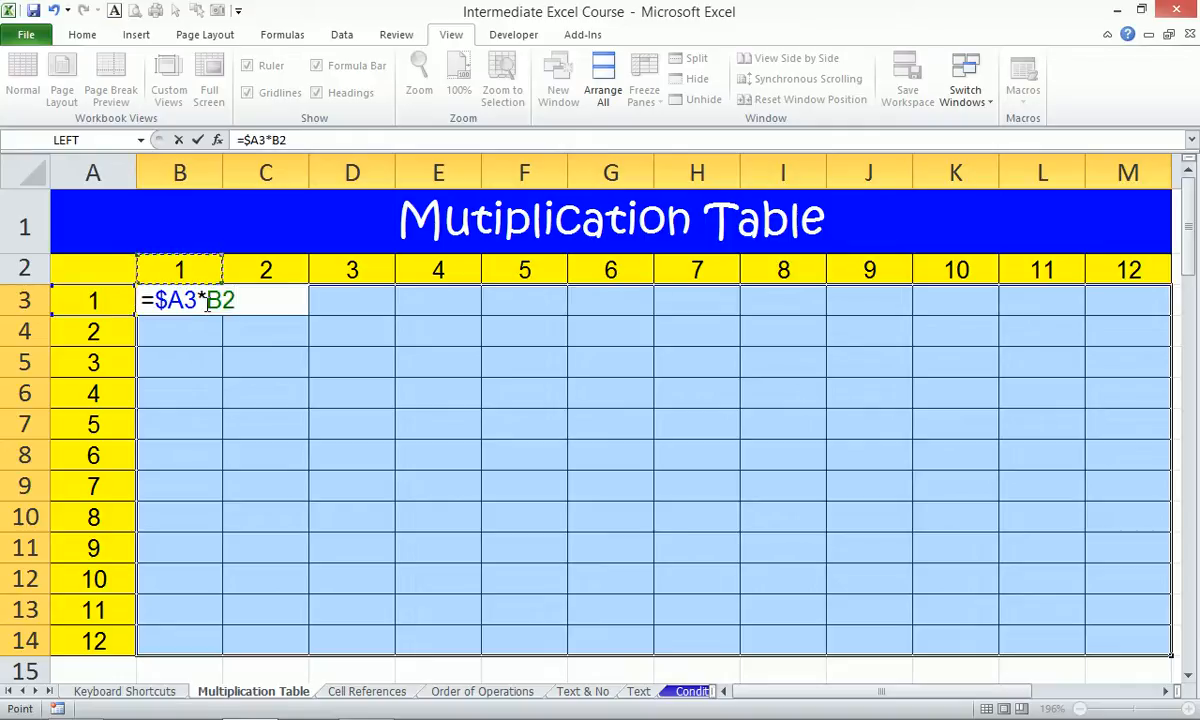
key("F4")
key("F4")
key("ctrl+Return")
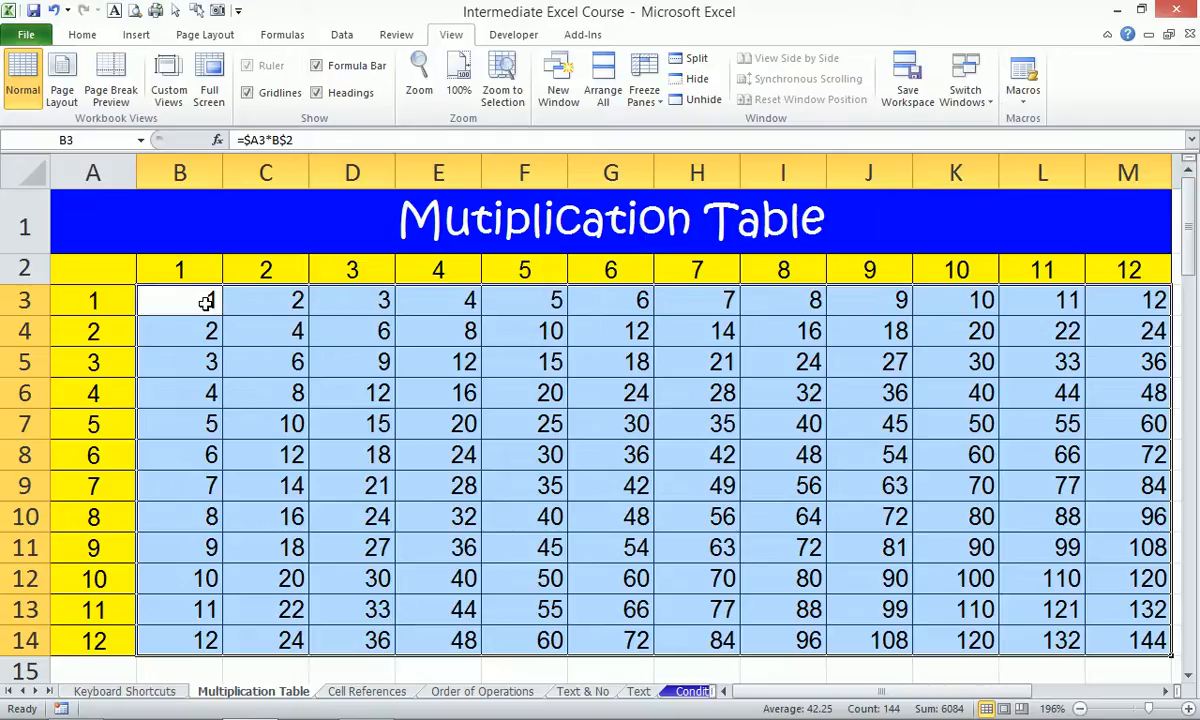
key("ctrl+g")
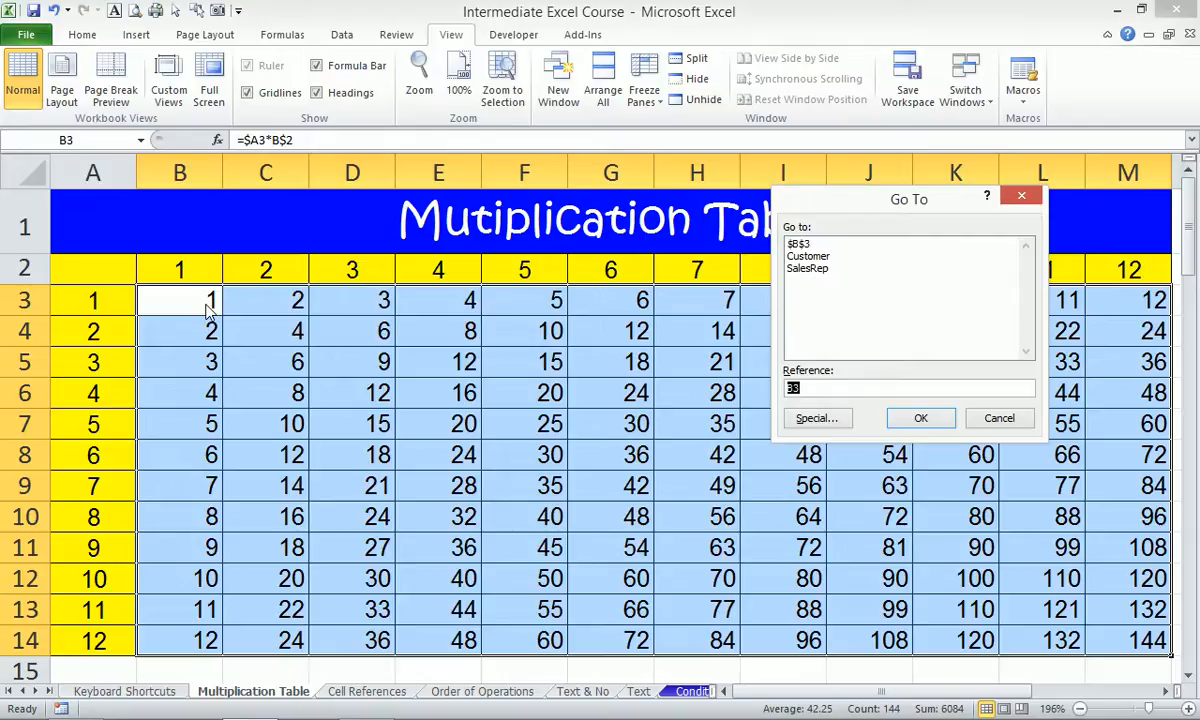
key("alt+s")
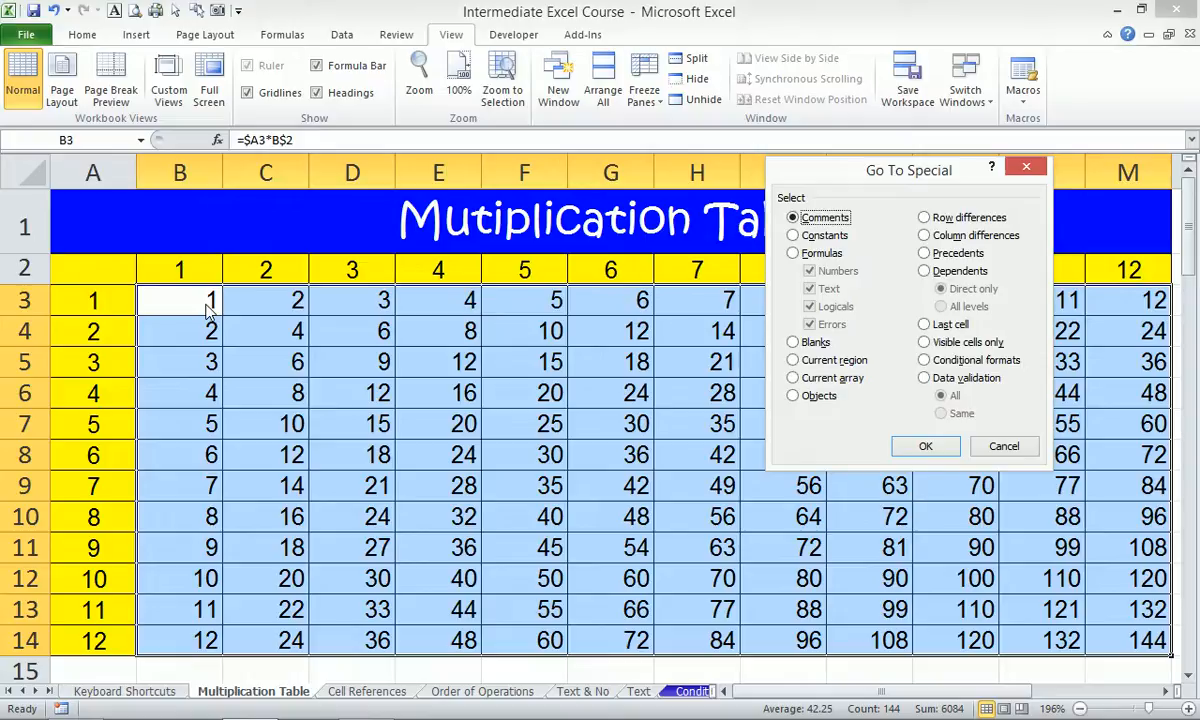
left_click(1005, 448)
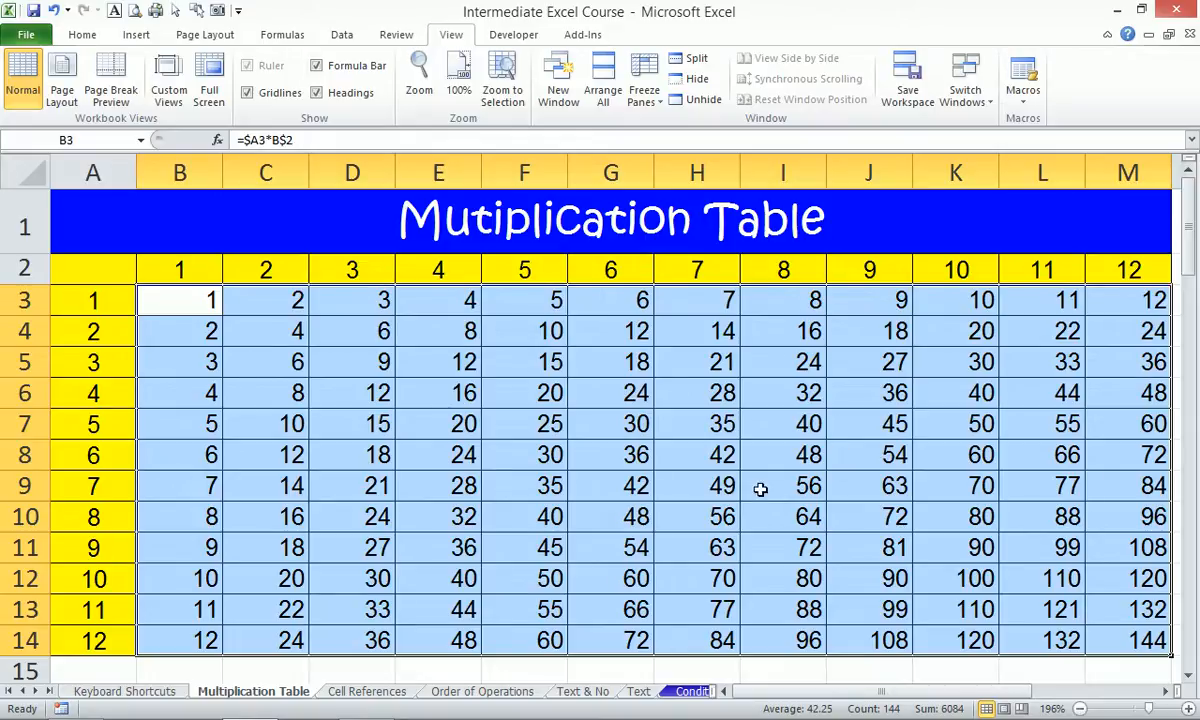
On the Cell References sheet, zoom to fit cells A1 through C9.
left_click(366, 691)
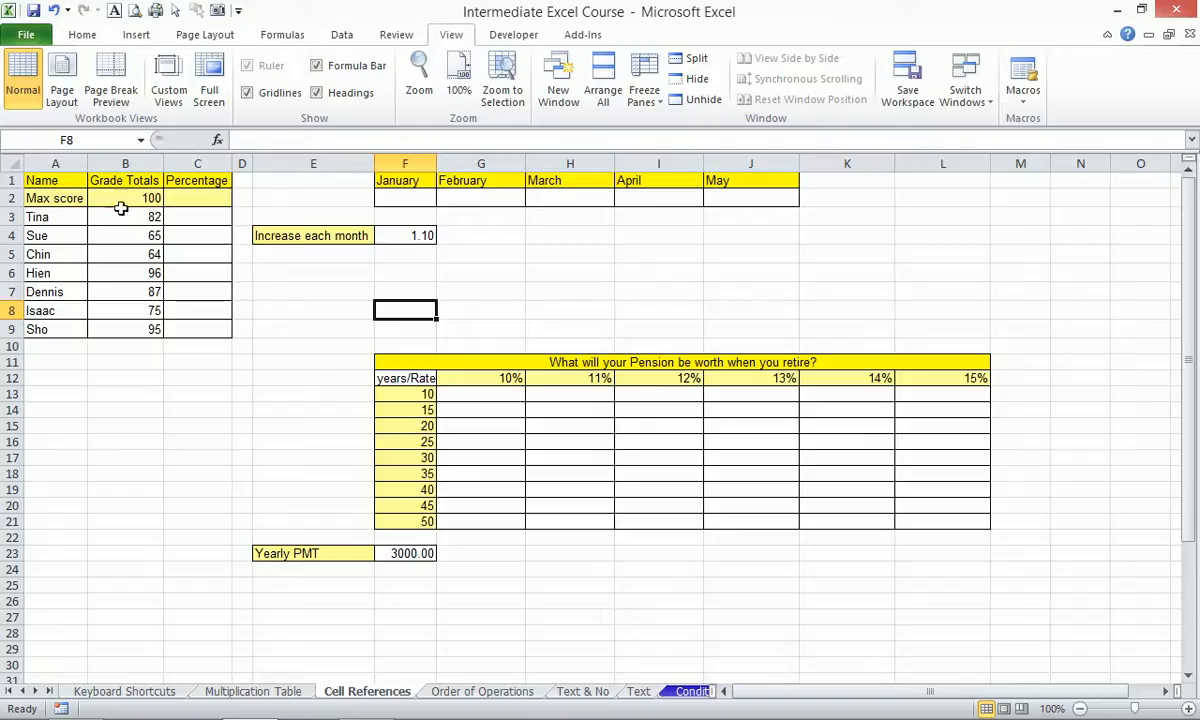
left_click_drag(48, 180, 206, 332)
key("alt+w")
key("g")
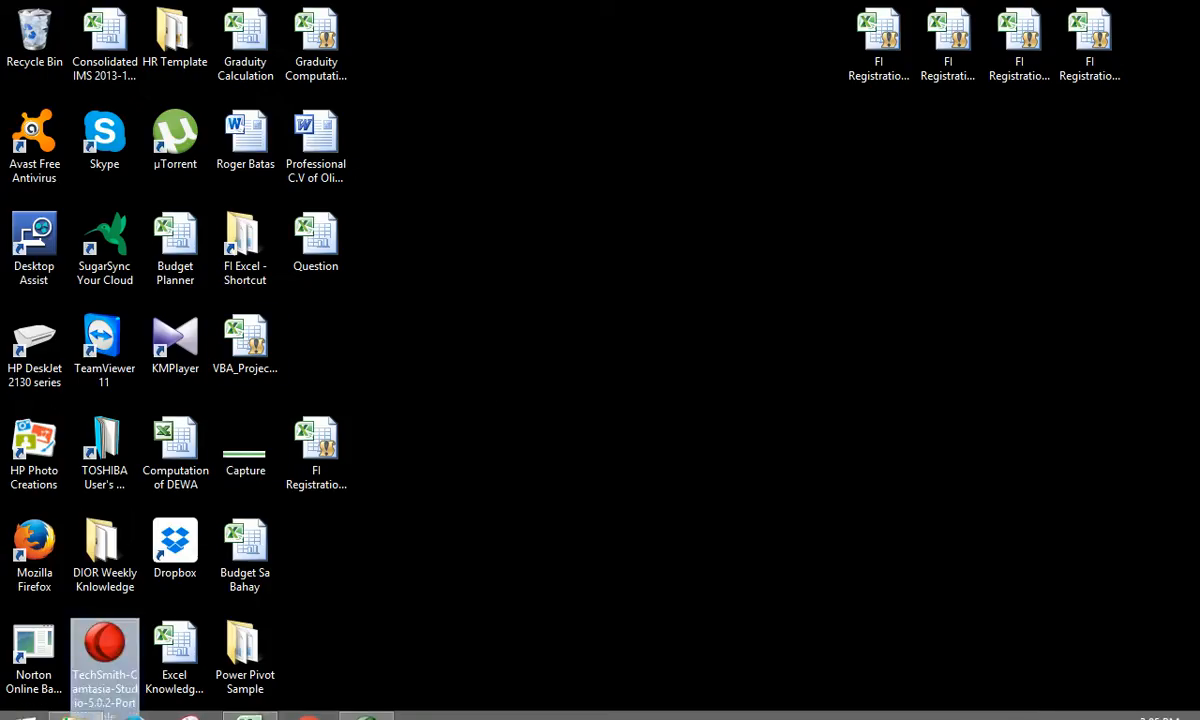
Open the Intermediate Excel Word document and select the 30% Quiz & Practical Examinations line.
left_click(75, 703)
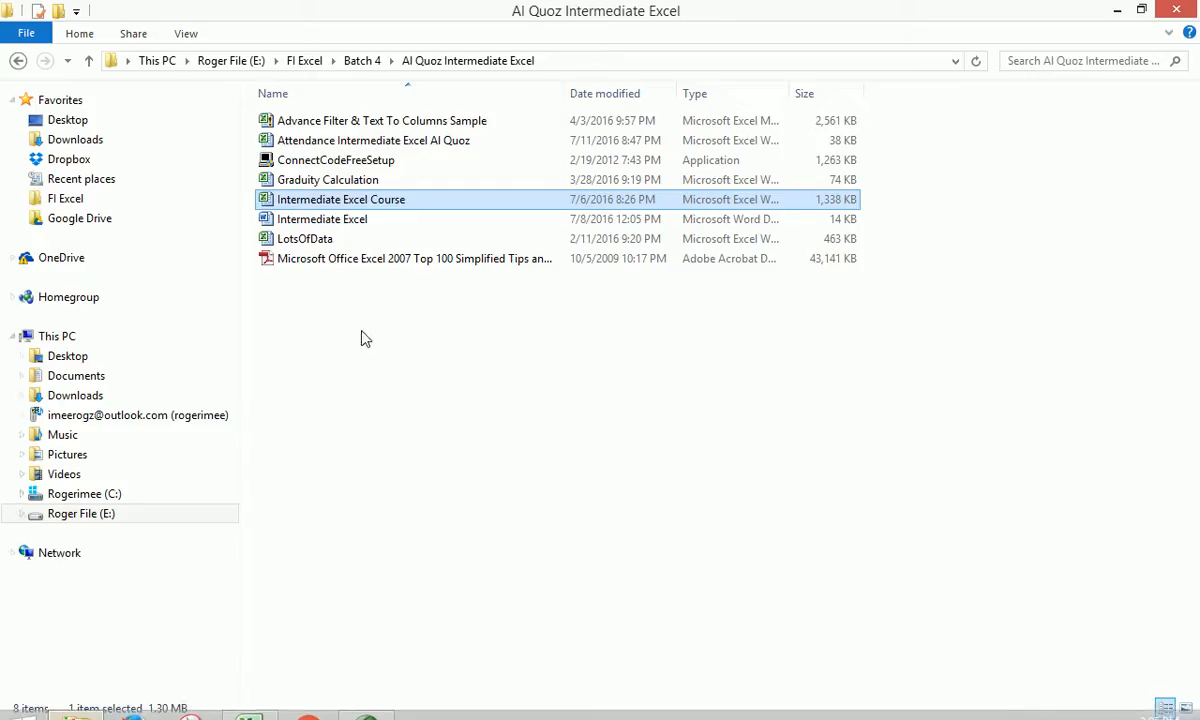
double_click(313, 222)
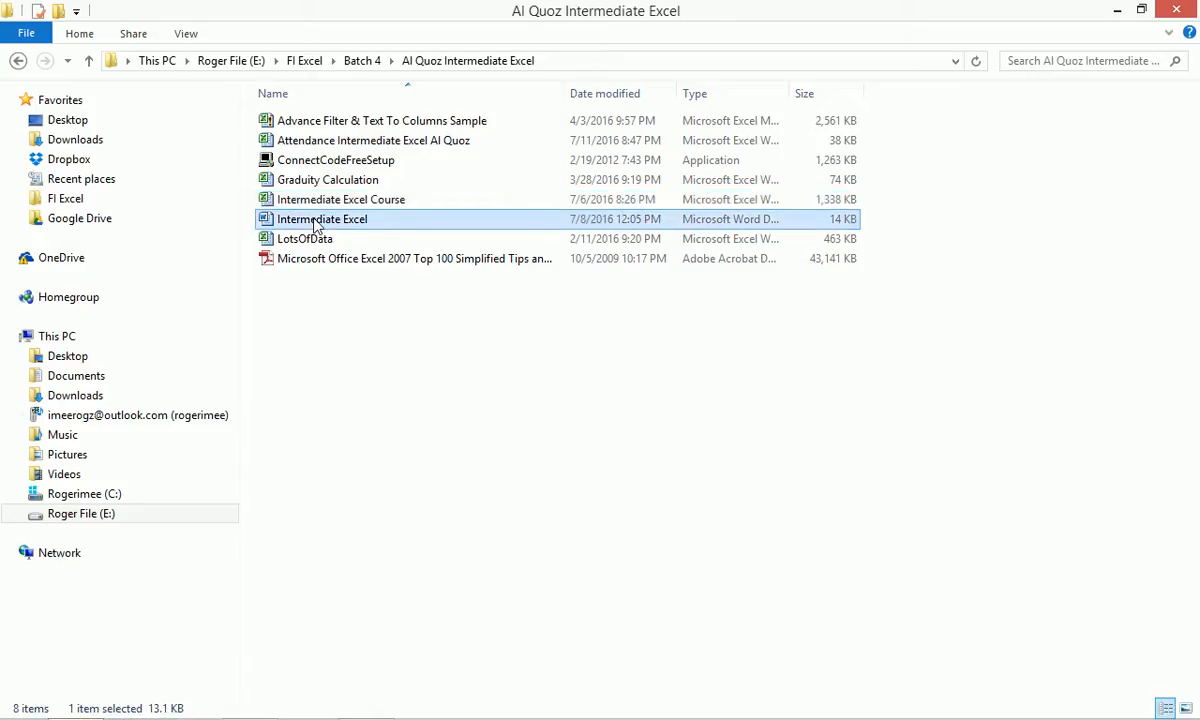
scroll(560, 468, "down", 5)
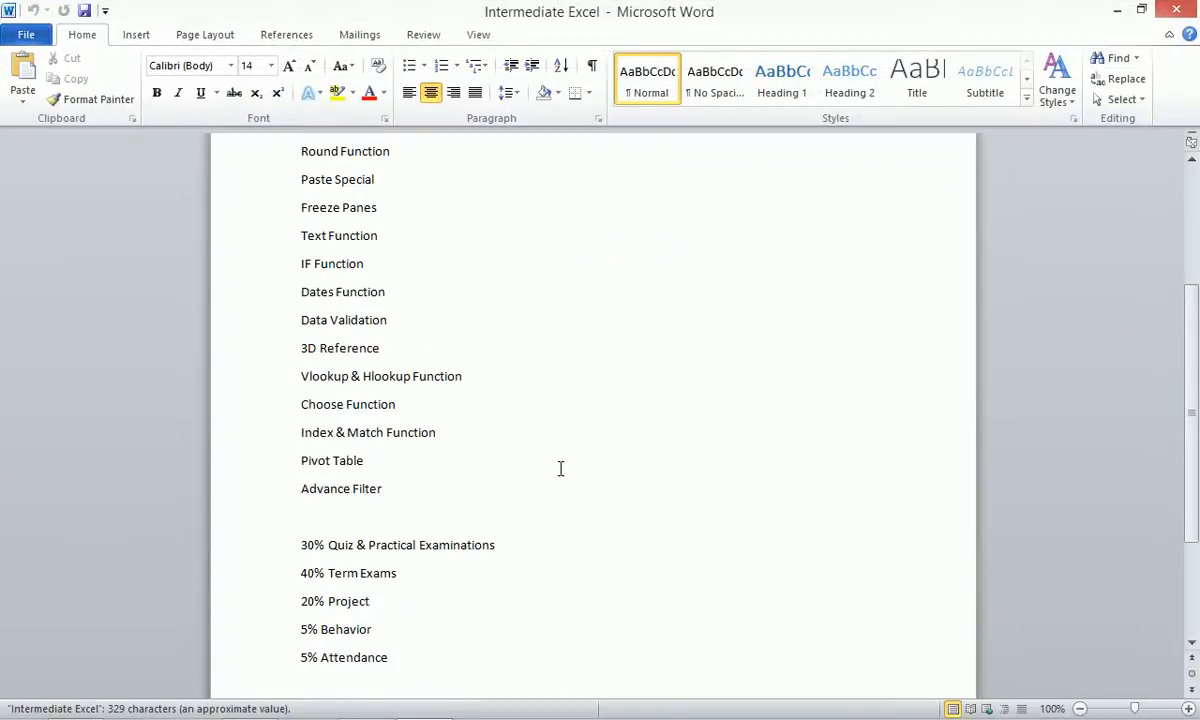
left_click(289, 360)
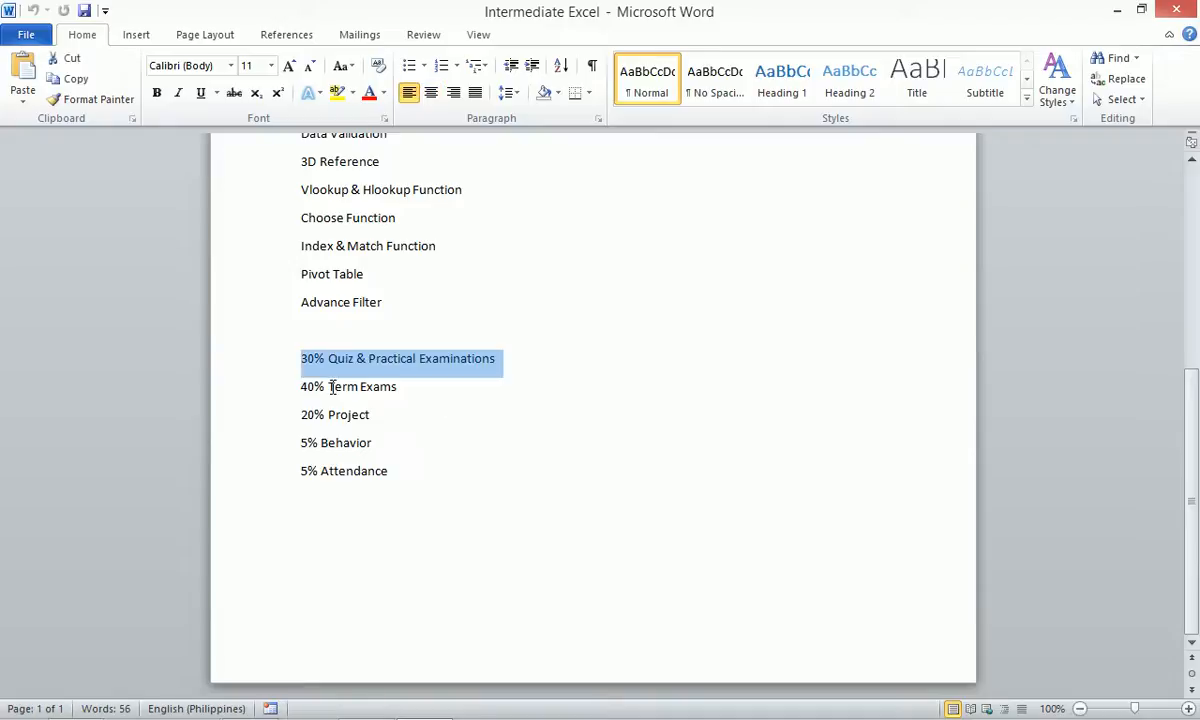
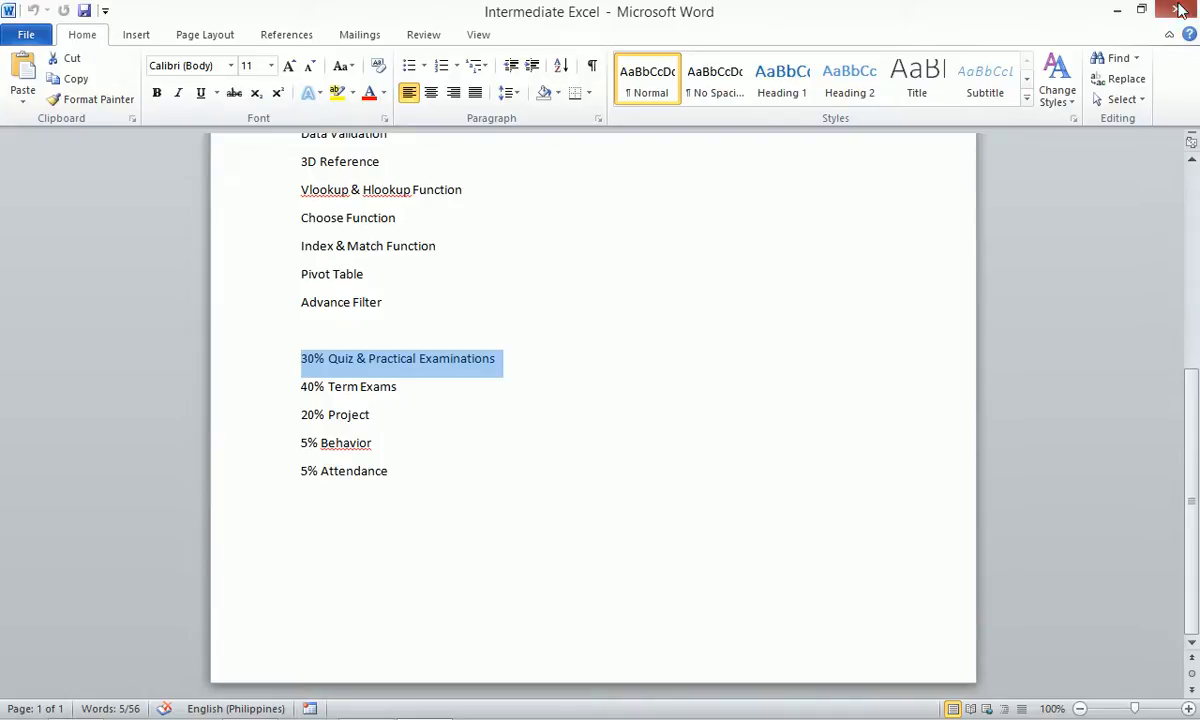
Minimize the Word course outline and return to the Intermediate Excel Course workbook.
left_click(1117, 10)
mouse_move(240, 712)
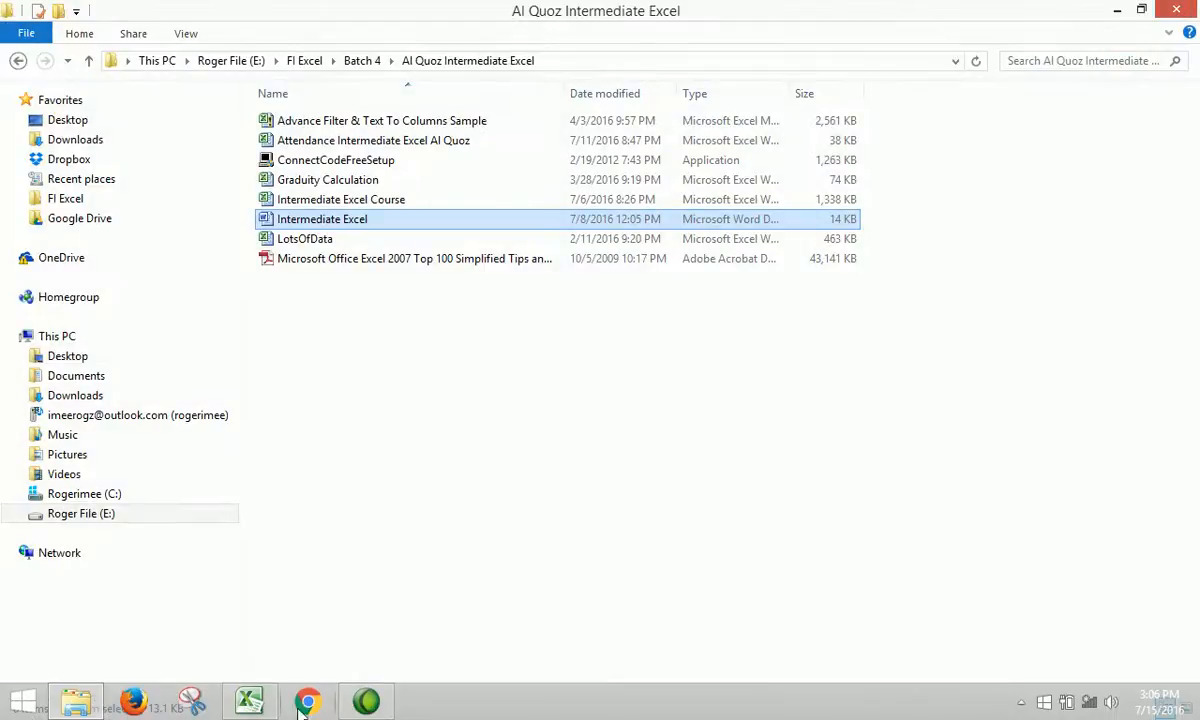
left_click(241, 708)
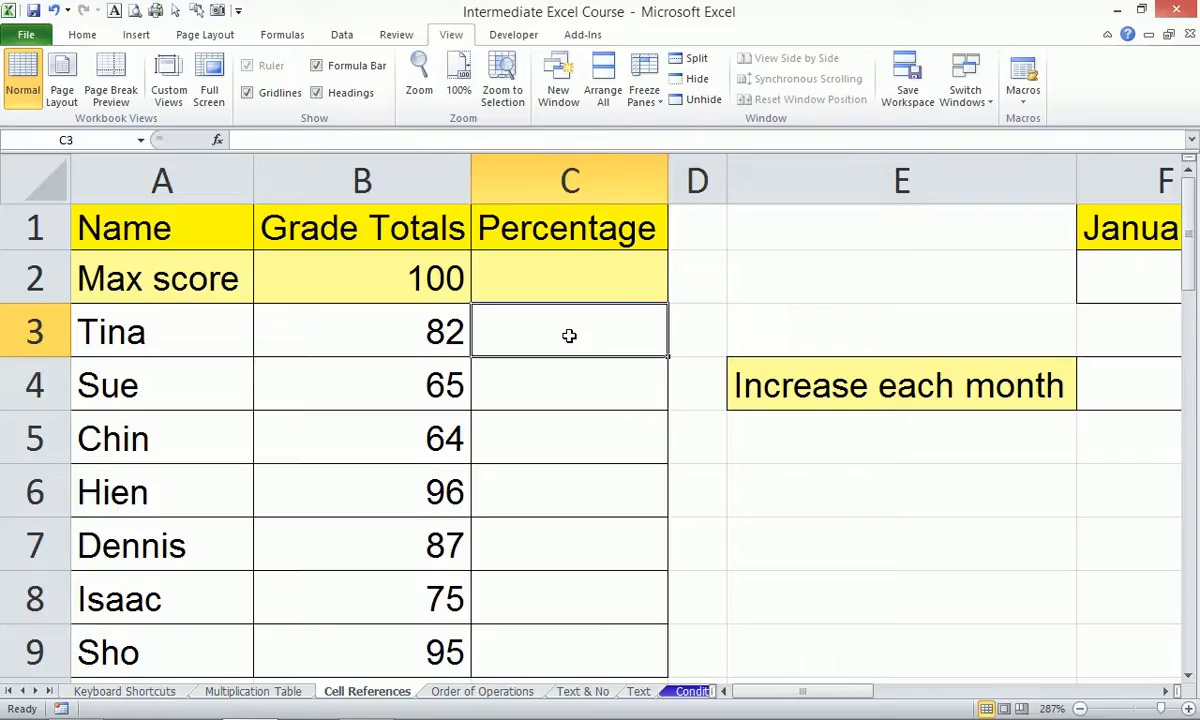
Enter =B3/$B$2 in C3 to show Tina's 82%, then fill it down to C9.
type("=")
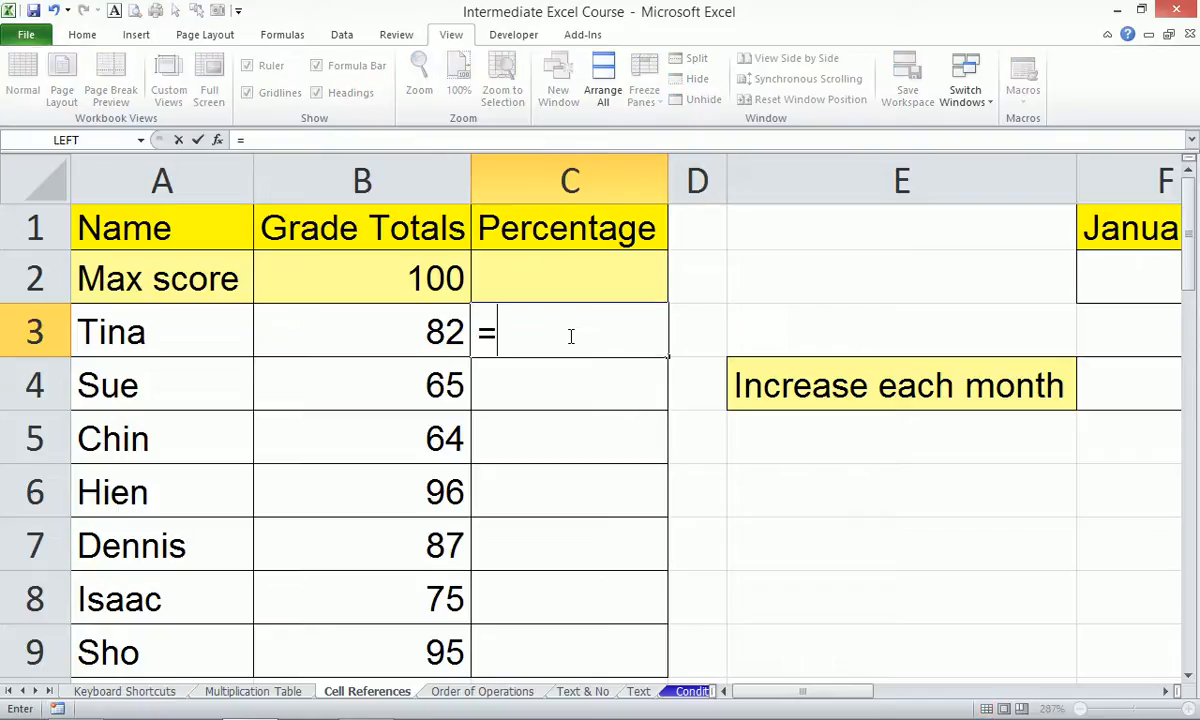
key("Left")
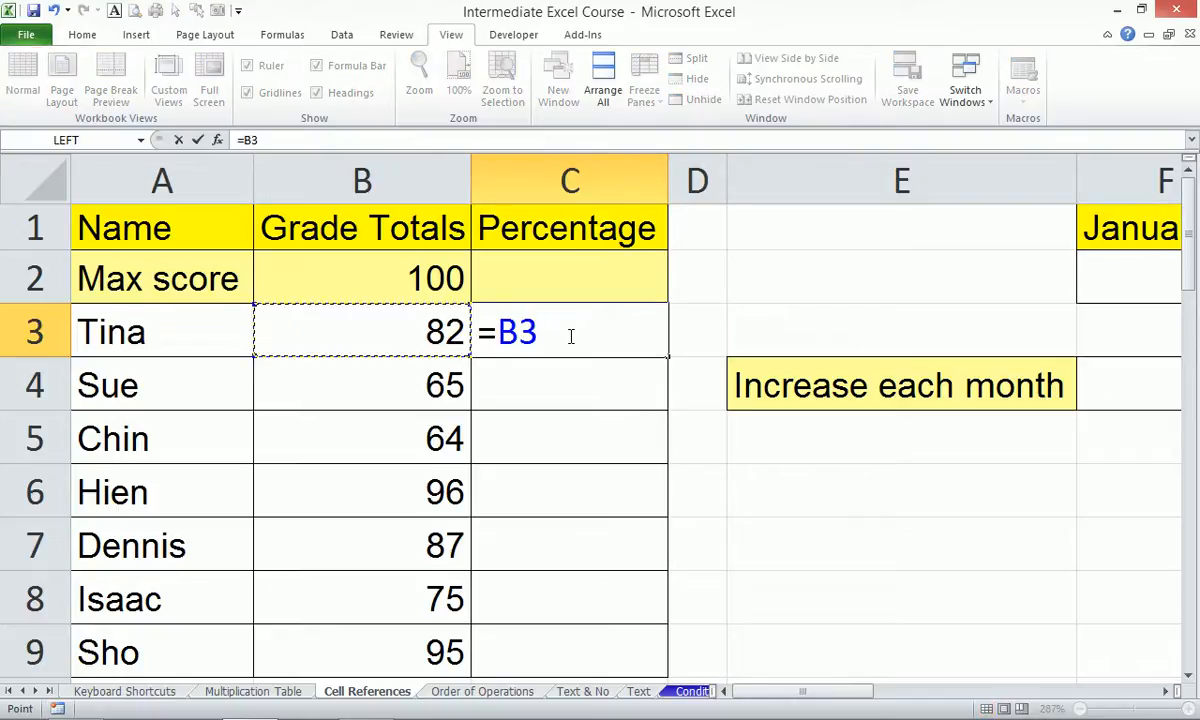
type("/")
key("Up")
key("Left")
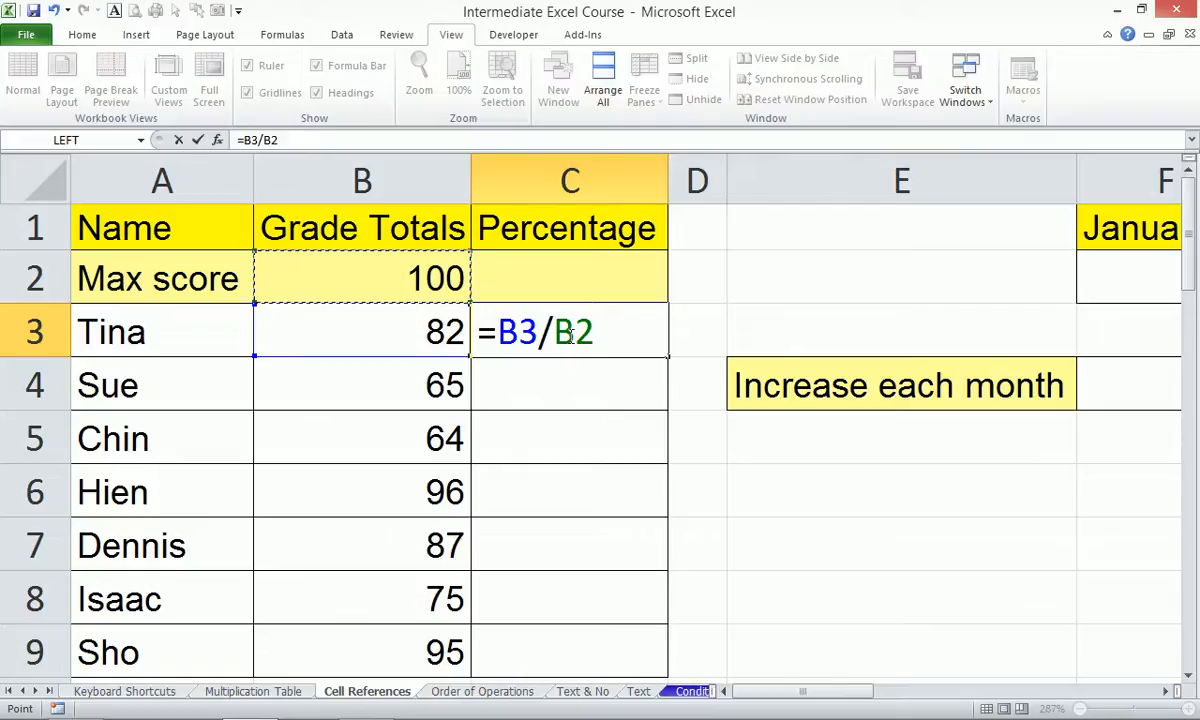
key("F4")
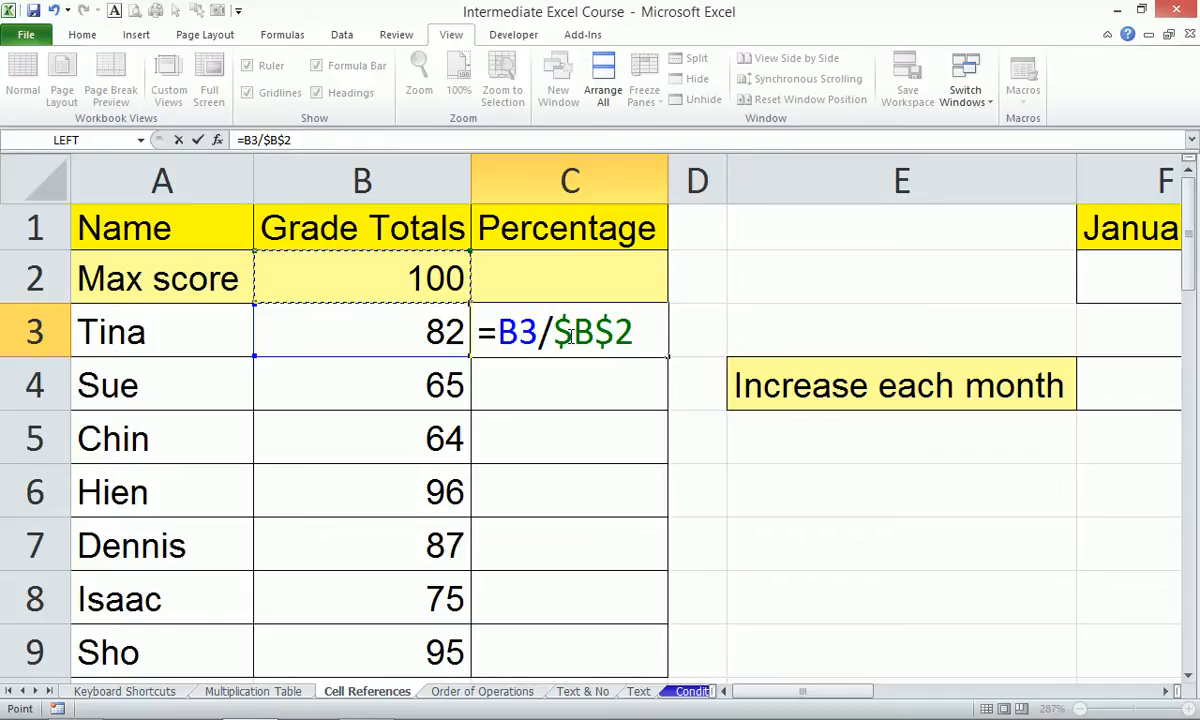
key("ctrl+Return")
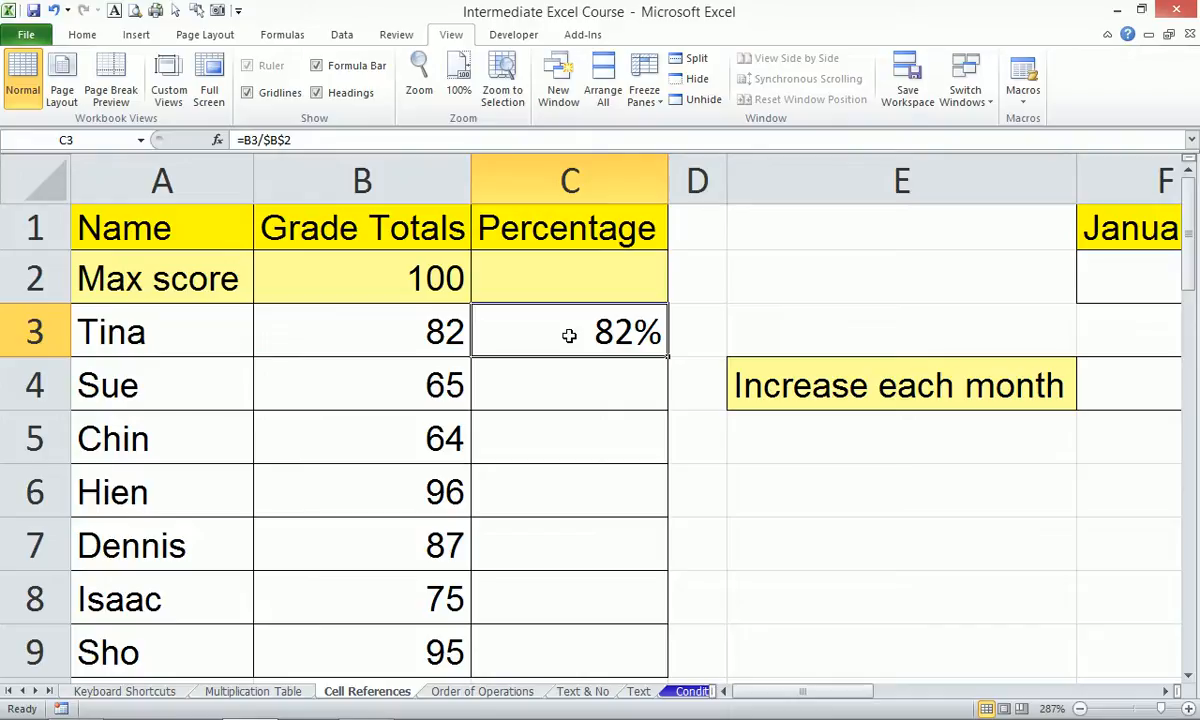
double_click(666, 356)
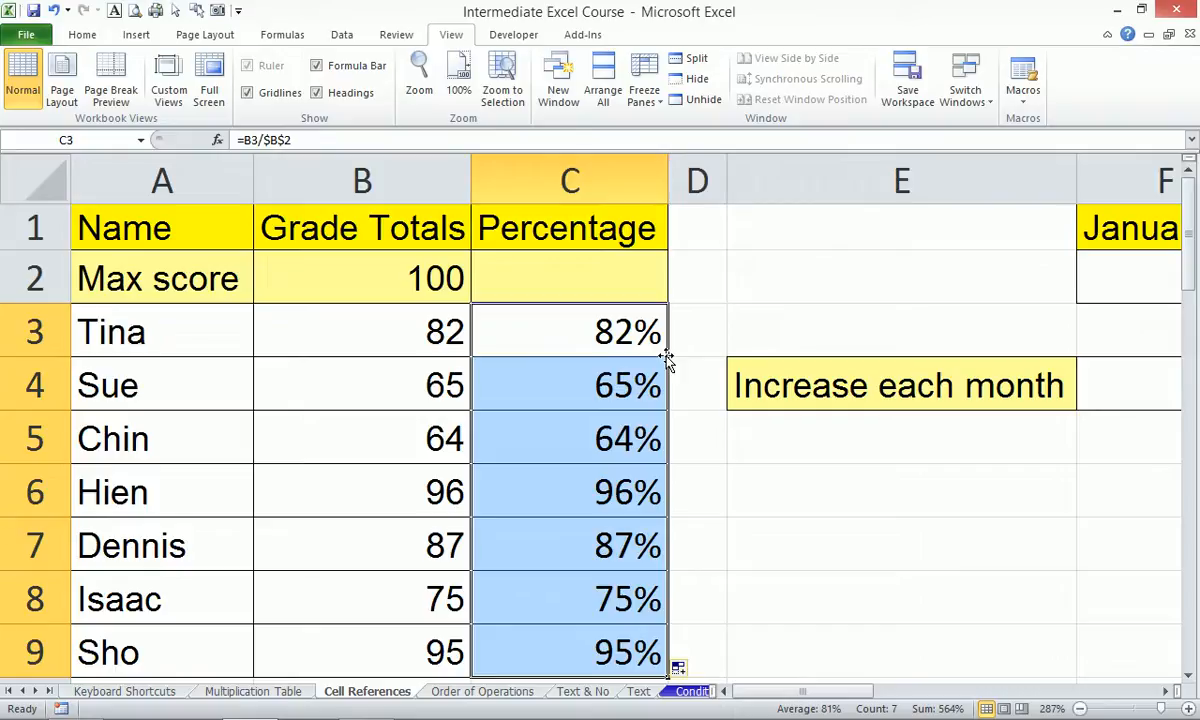
Undo the percentage fill-down and clear Chin's grade total of 64 from B5.
key("ctrl+z")
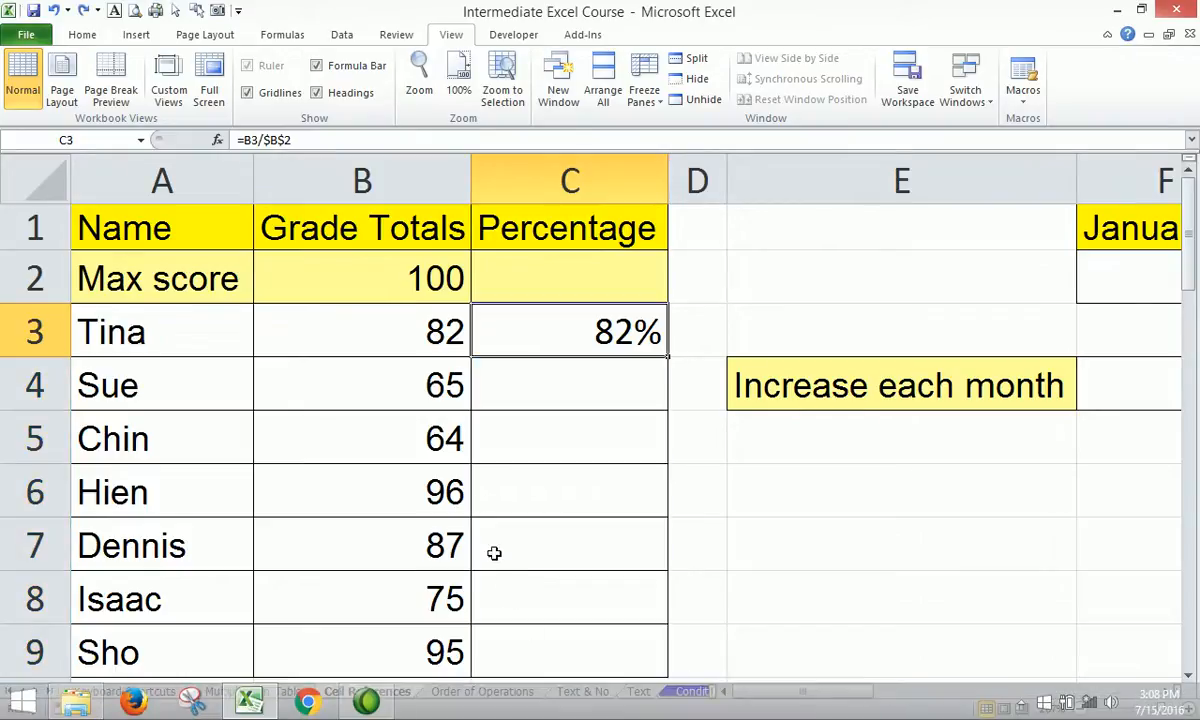
left_click(424, 419)
key("Delete")
Fill C3's percentage formula down to C9 again, then undo it.
left_click(557, 335)
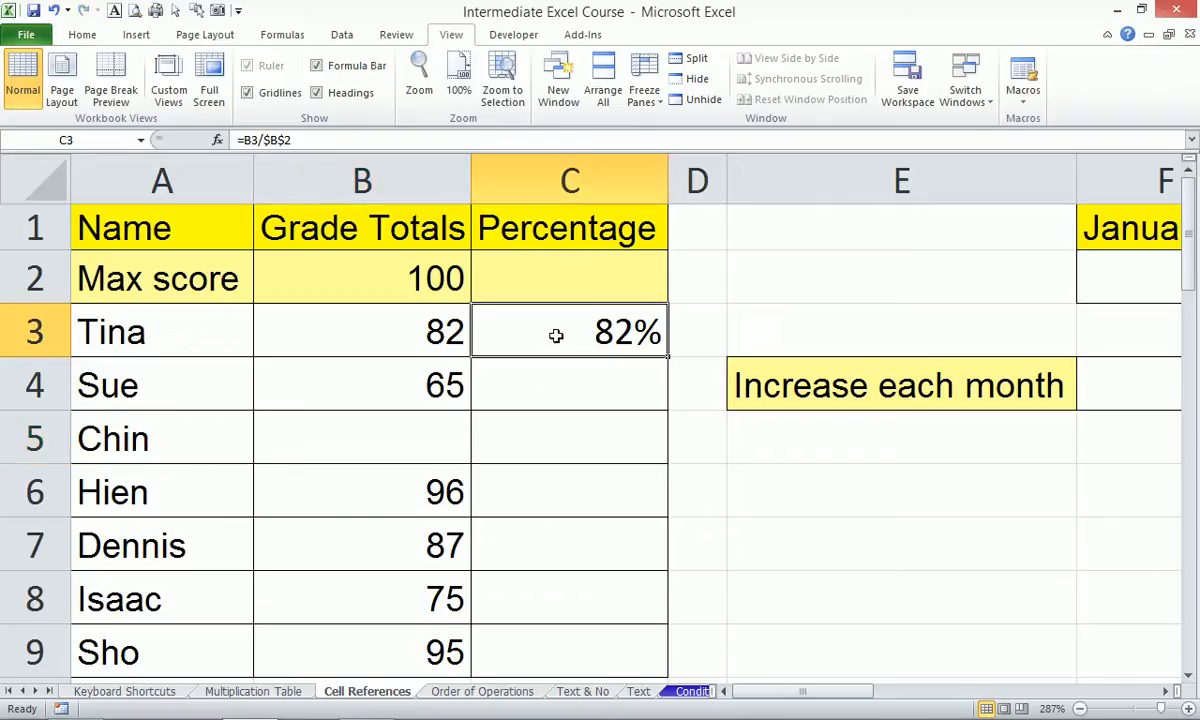
double_click(666, 358)
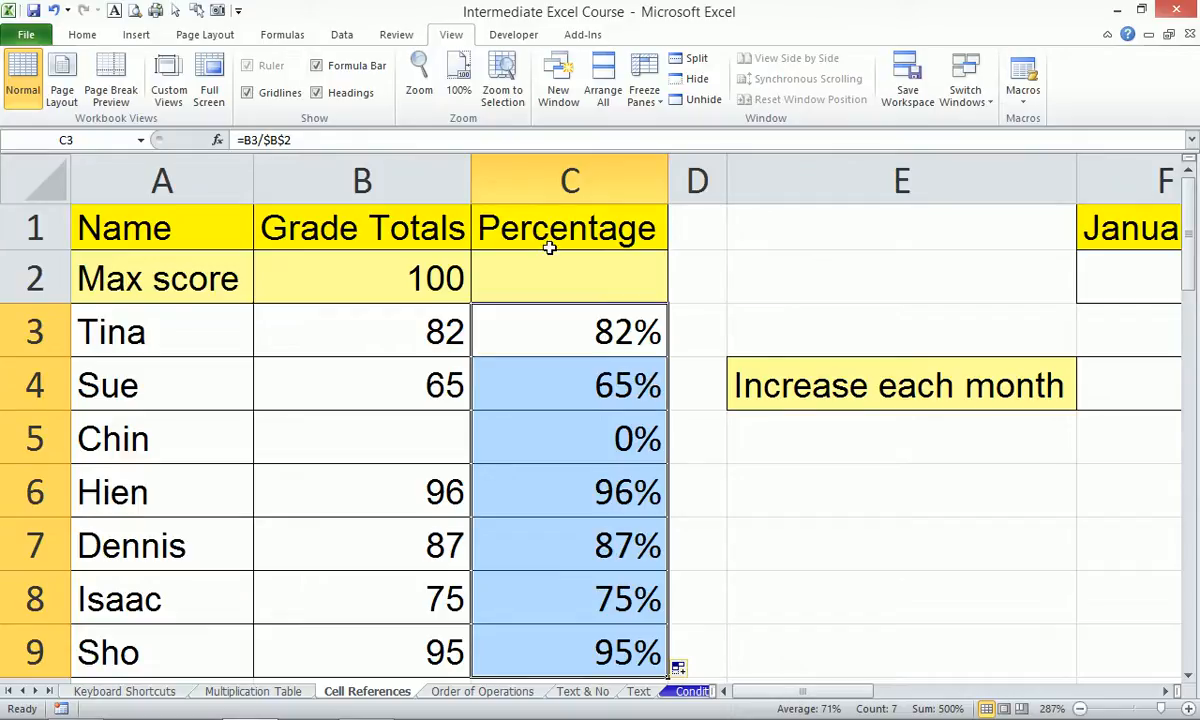
key("ctrl+z")
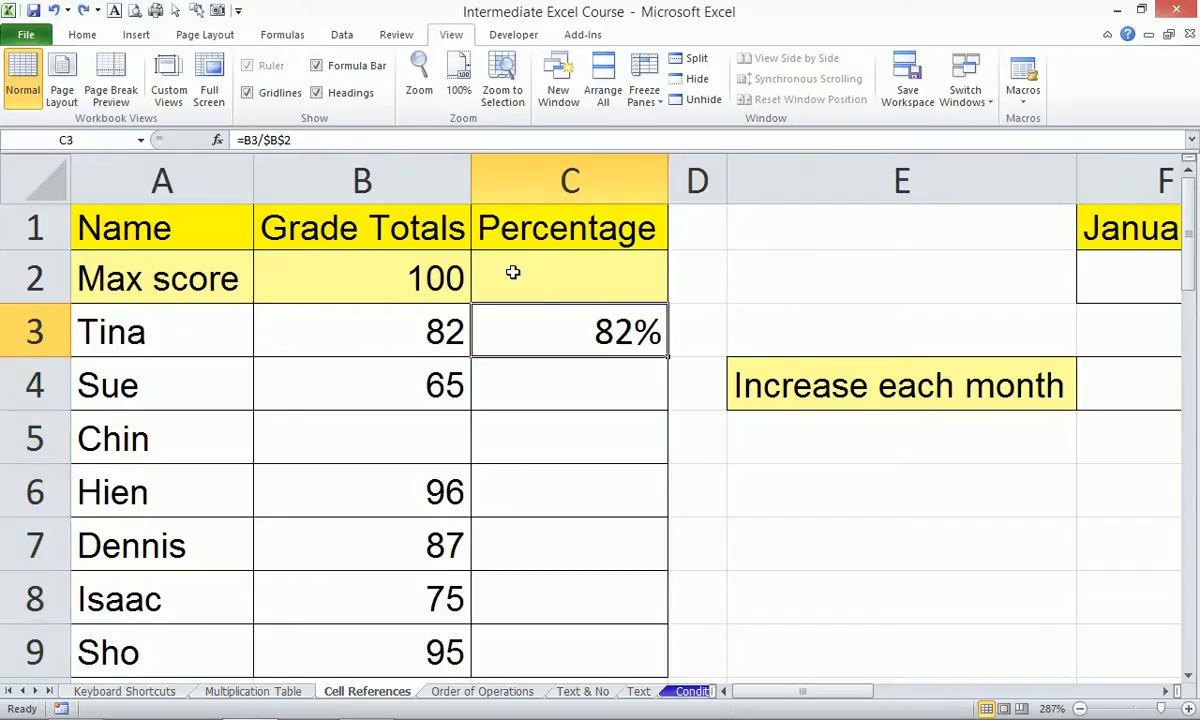
left_click(410, 651)
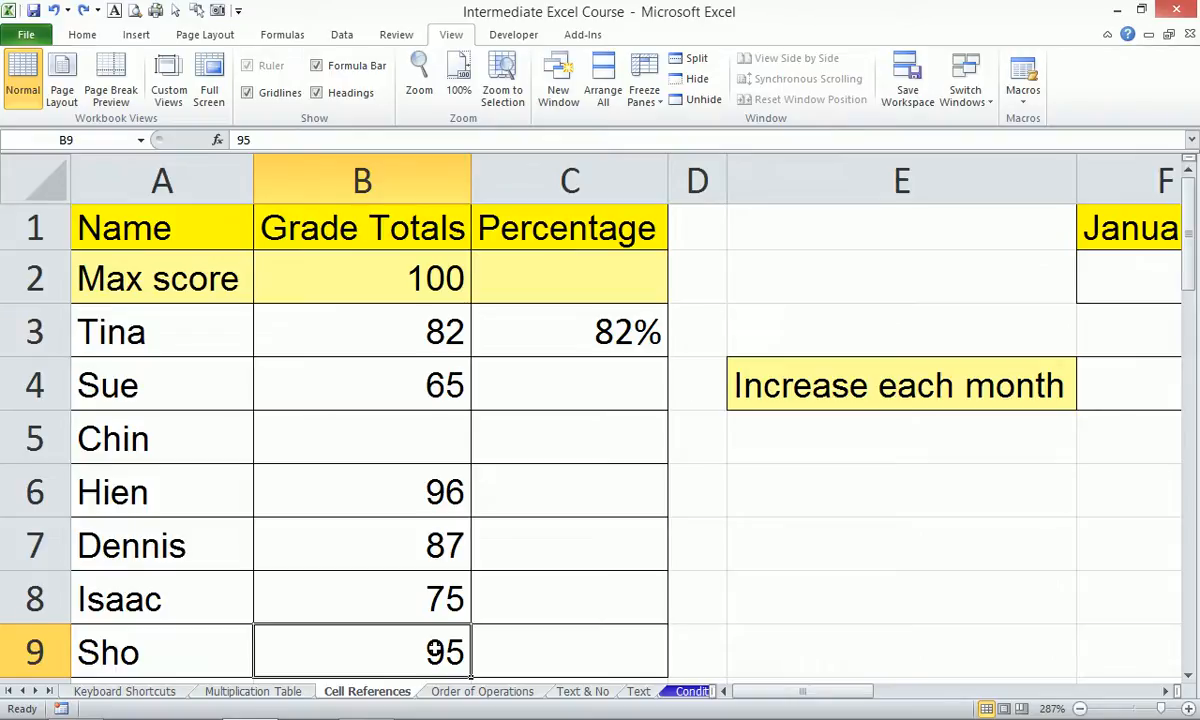
Select C3:C9 upward from C9 and fill the percentage formula down with Ctrl+D.
key("Right")
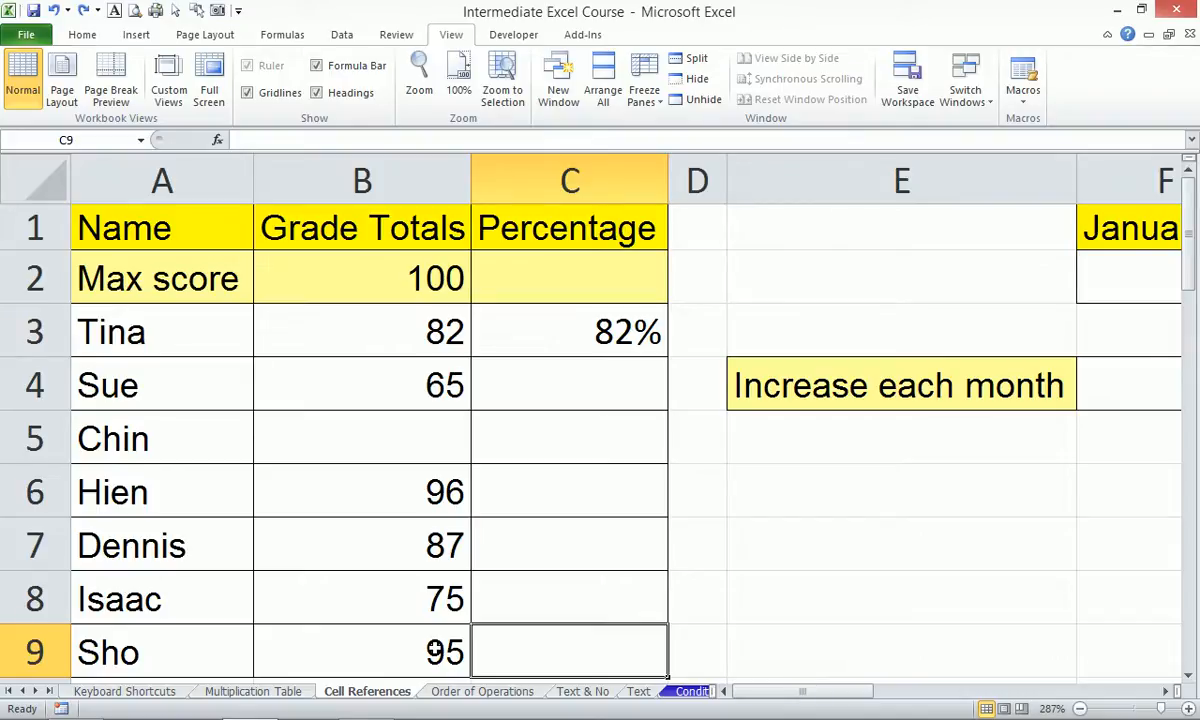
key("ctrl+shift+Up")
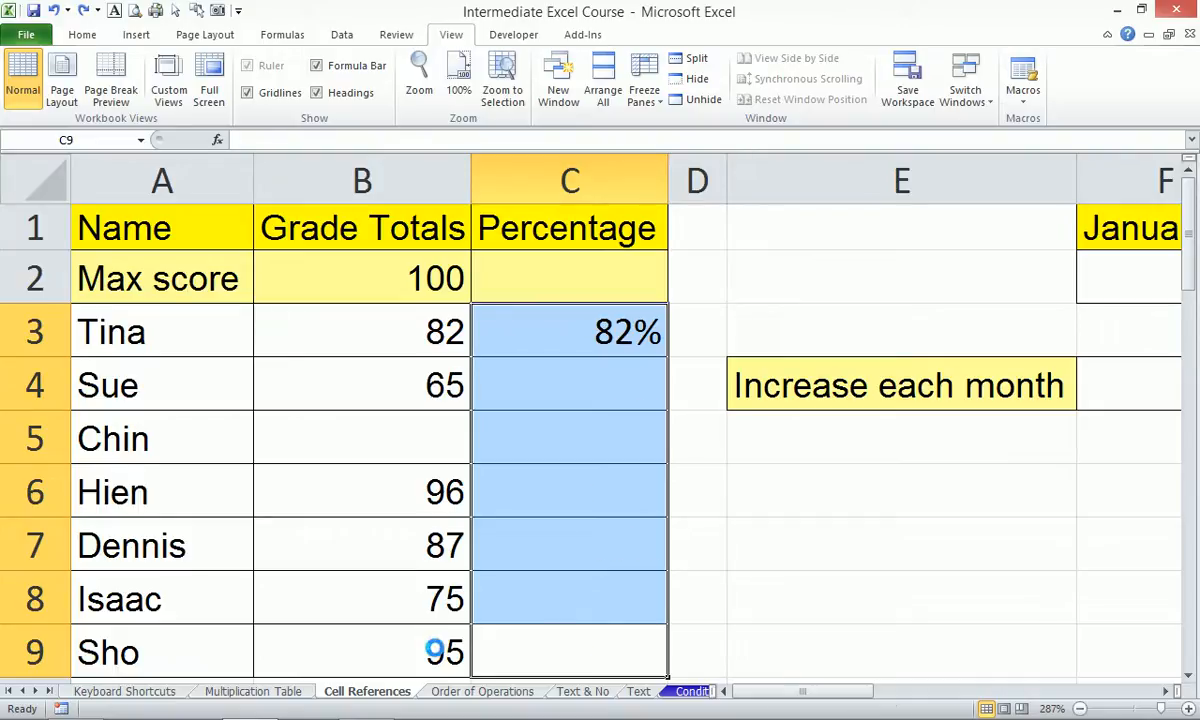
key("ctrl+d")
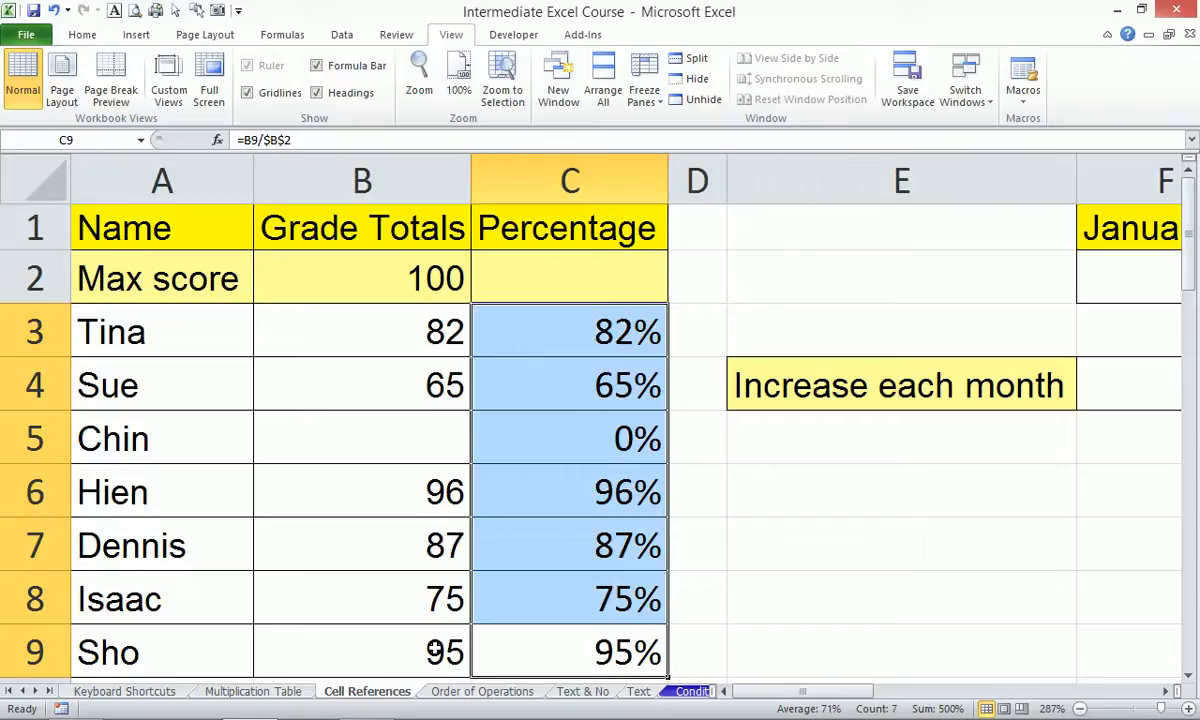
Bring the monthly growth table into view and enter 100 as January's amount in F2.
key("Right")
key("Right")
left_click(1168, 691)
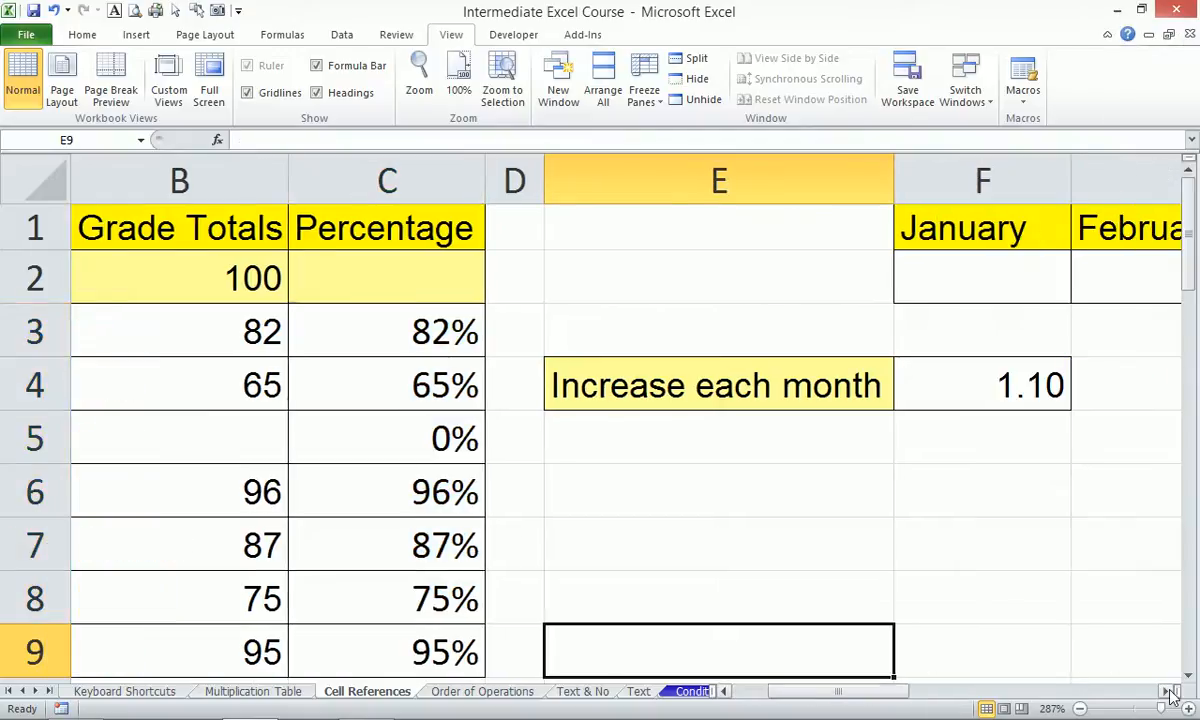
left_click(1170, 694)
left_click(1170, 694)
left_click(1170, 694)
left_click_drag(283, 230, 805, 361)
scroll(805, 361, "down", 5)
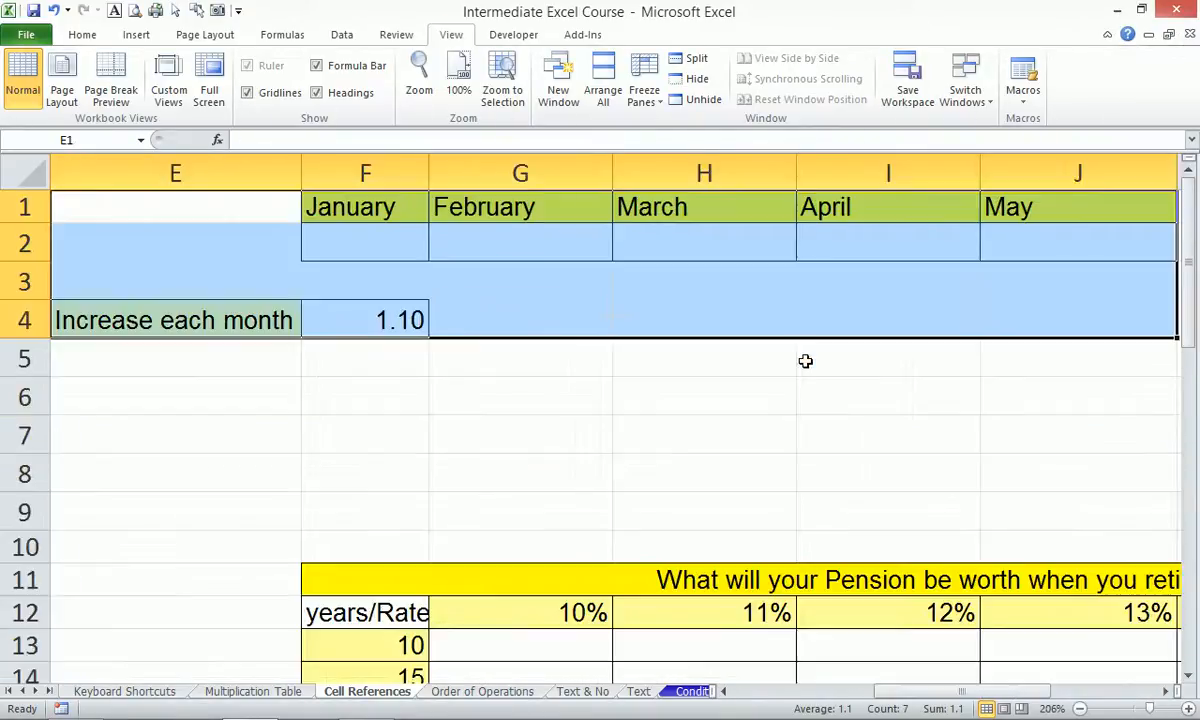
left_click(369, 238)
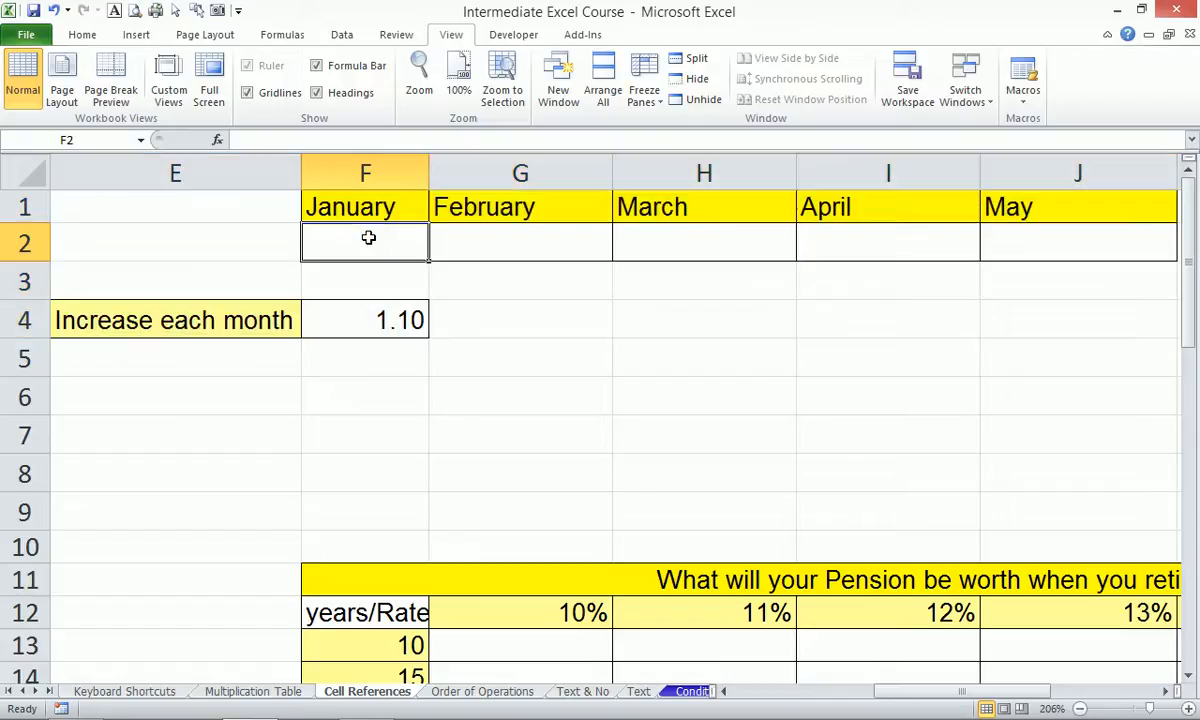
type("100")
key("Return")
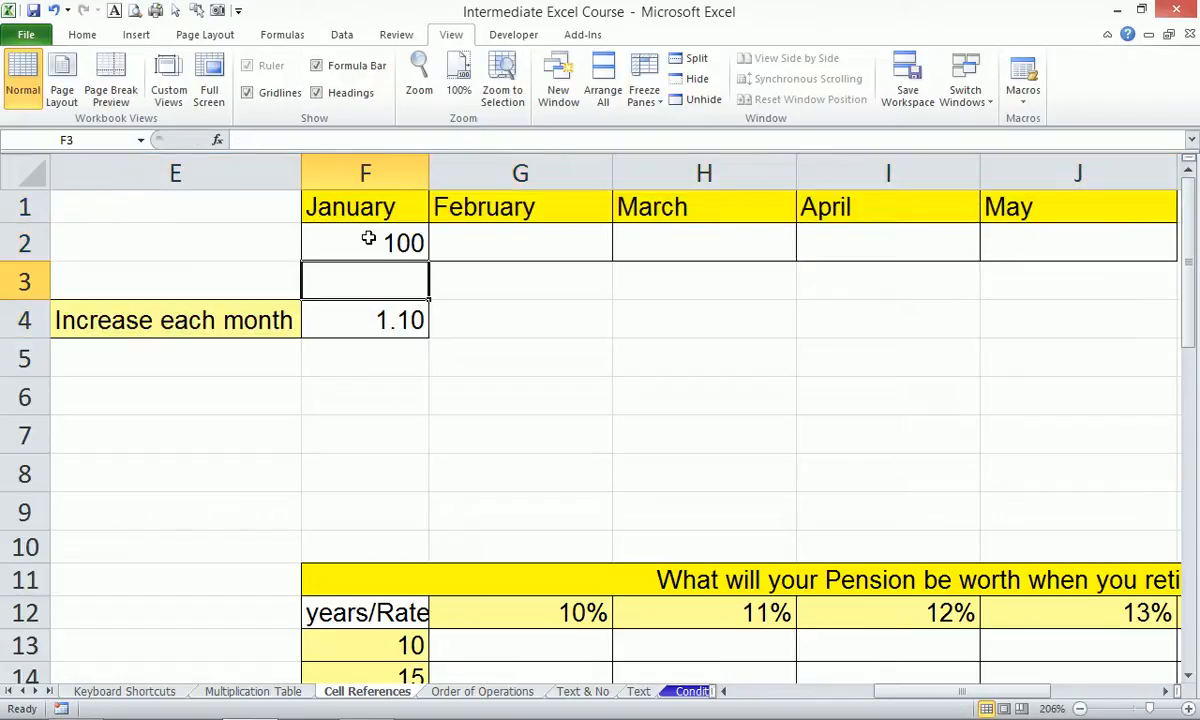
Correct January's amount in F2 to 1000.
left_click(369, 238)
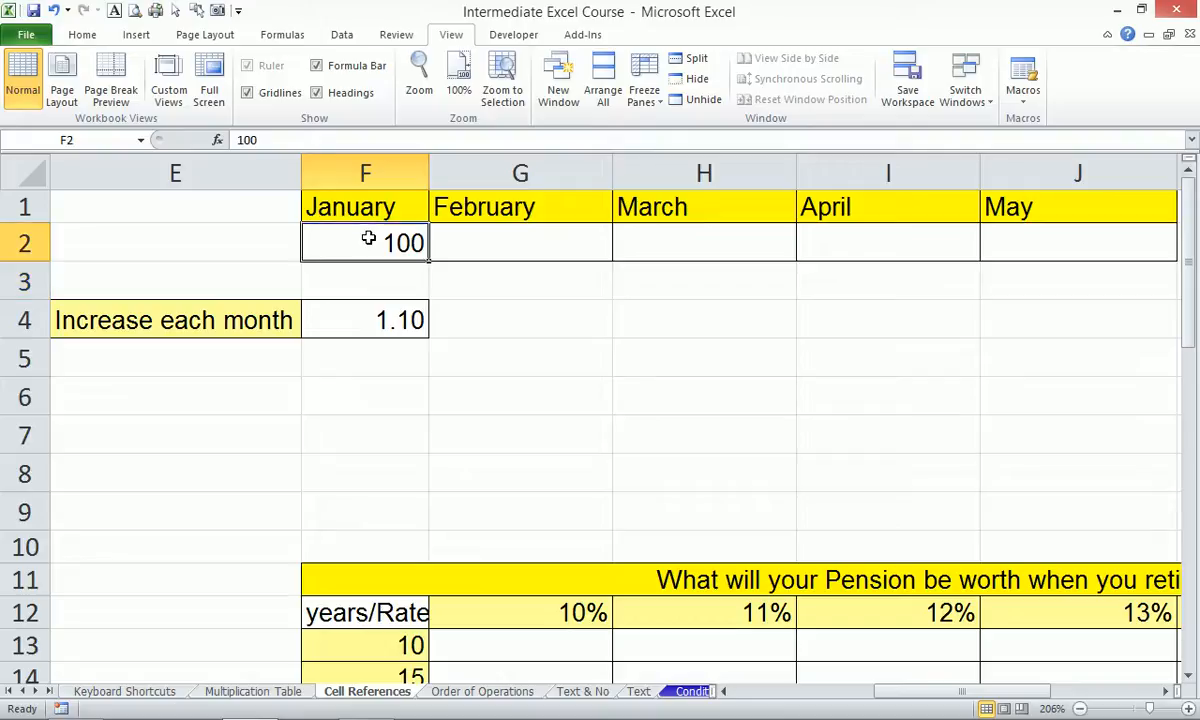
type("00")
key("BackSpace")
key("BackSpace")
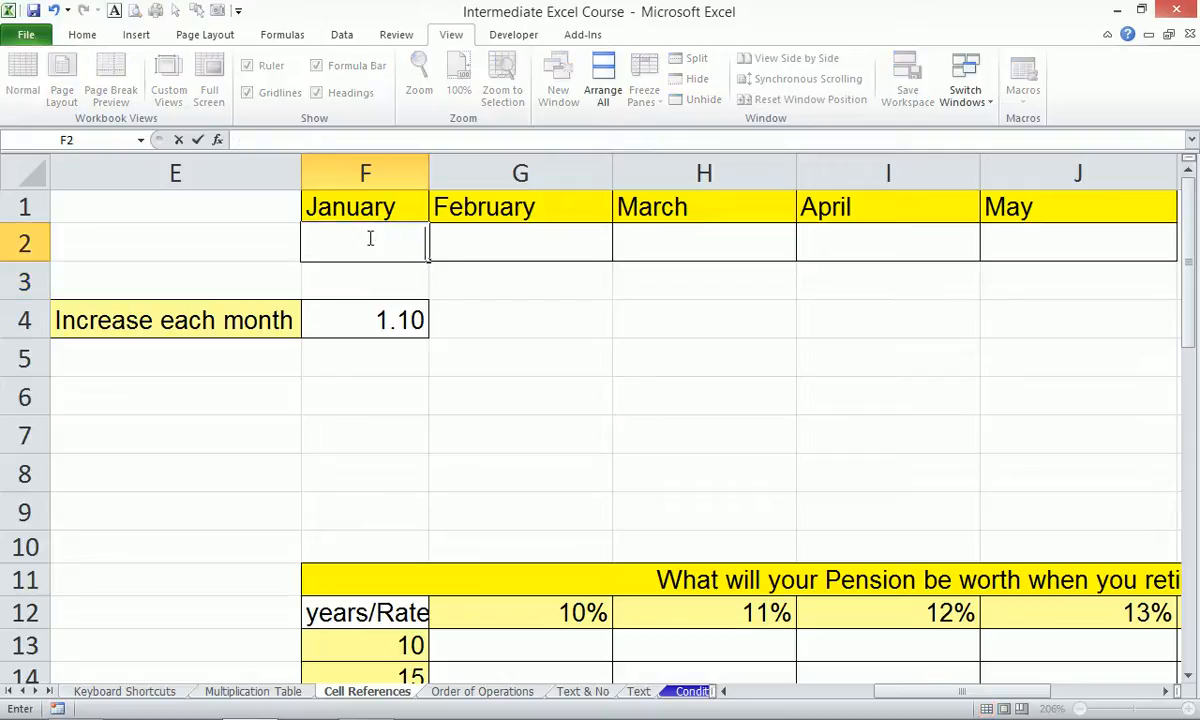
type("1000")
key("Return")
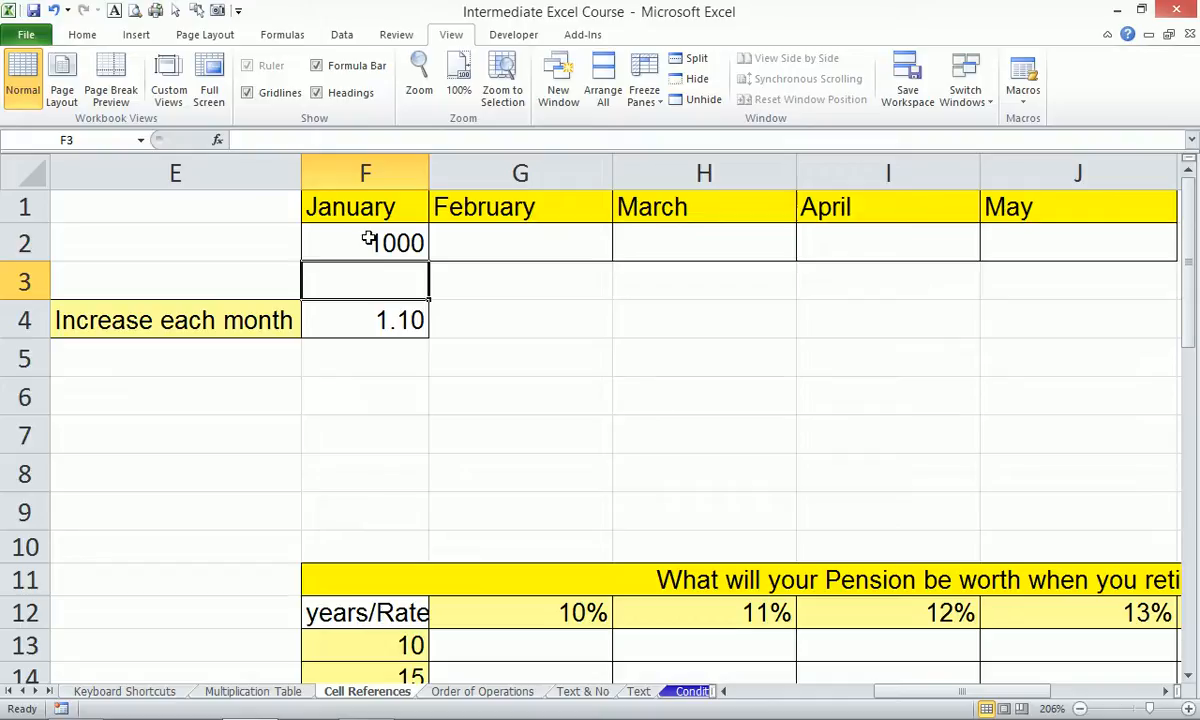
key("Up")
Build =F2*$F$4 in G2 giving 1100, extend it to May, then clear G2:J2.
key("Right")
type("=")
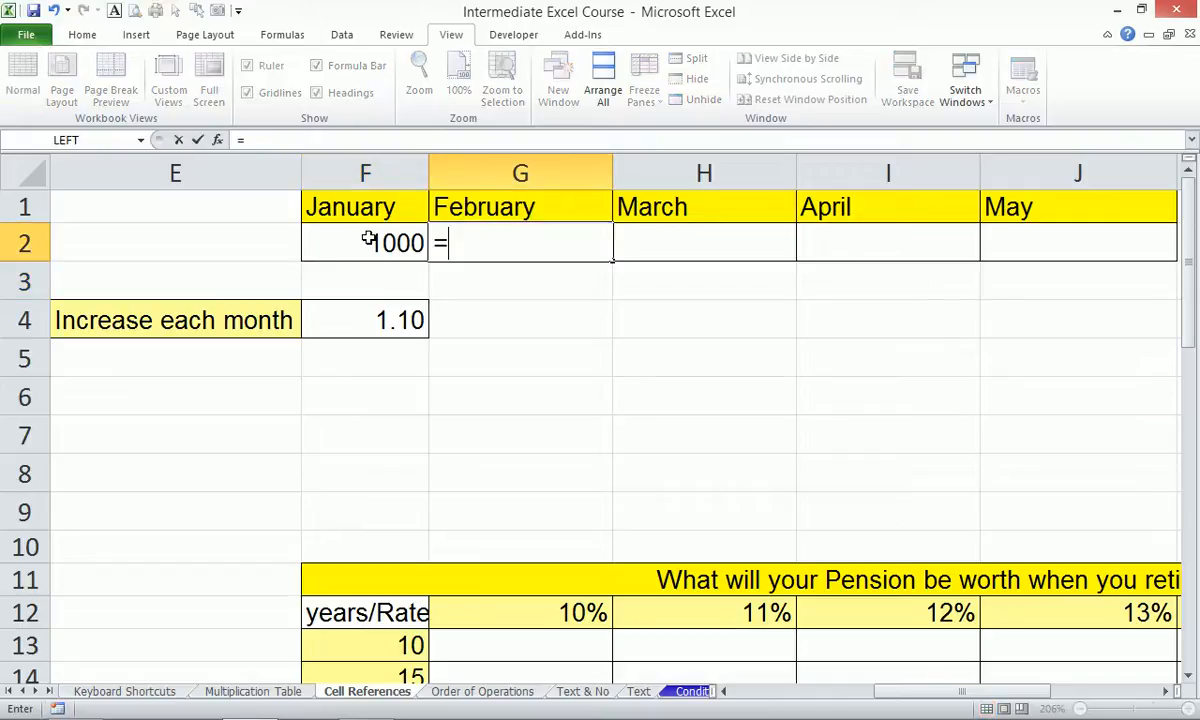
left_click(368, 240)
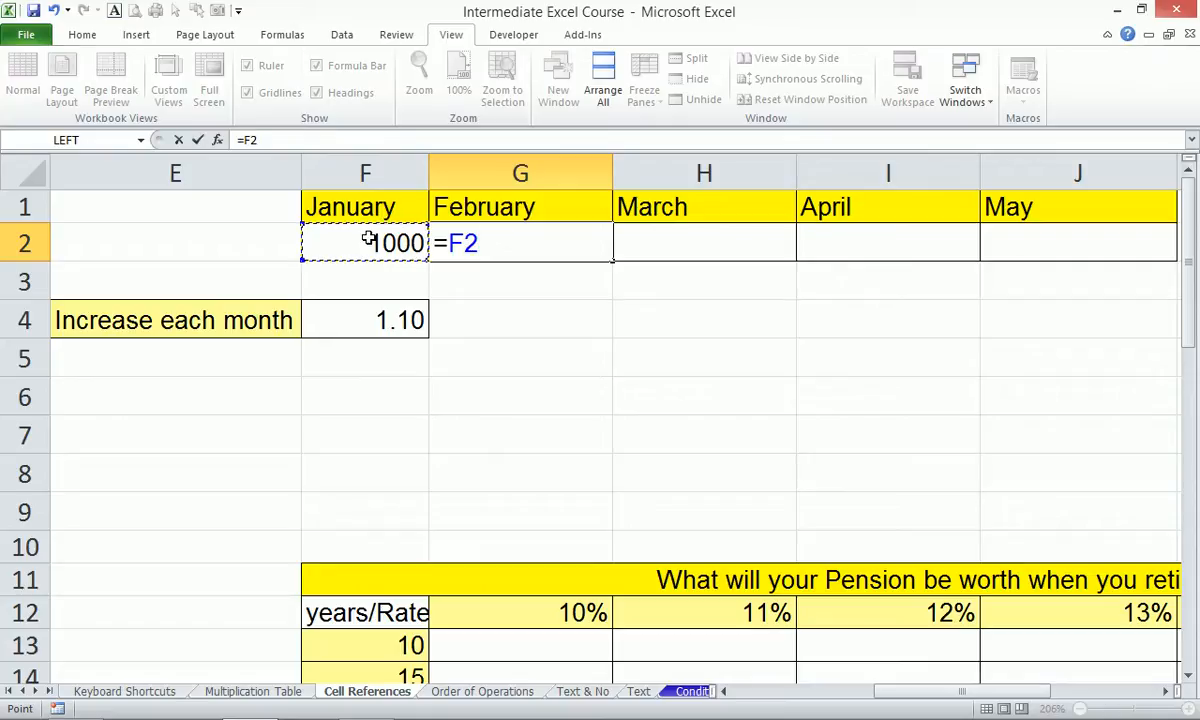
type("*")
key("Down")
key("Down")
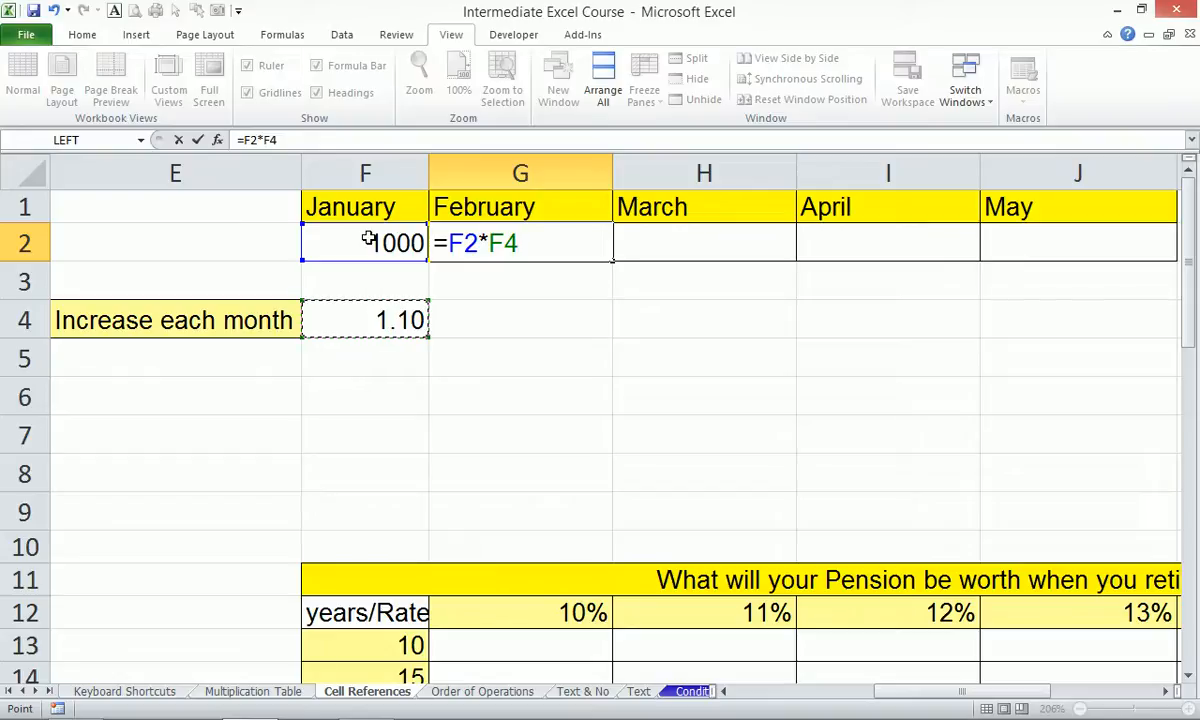
key("F4")
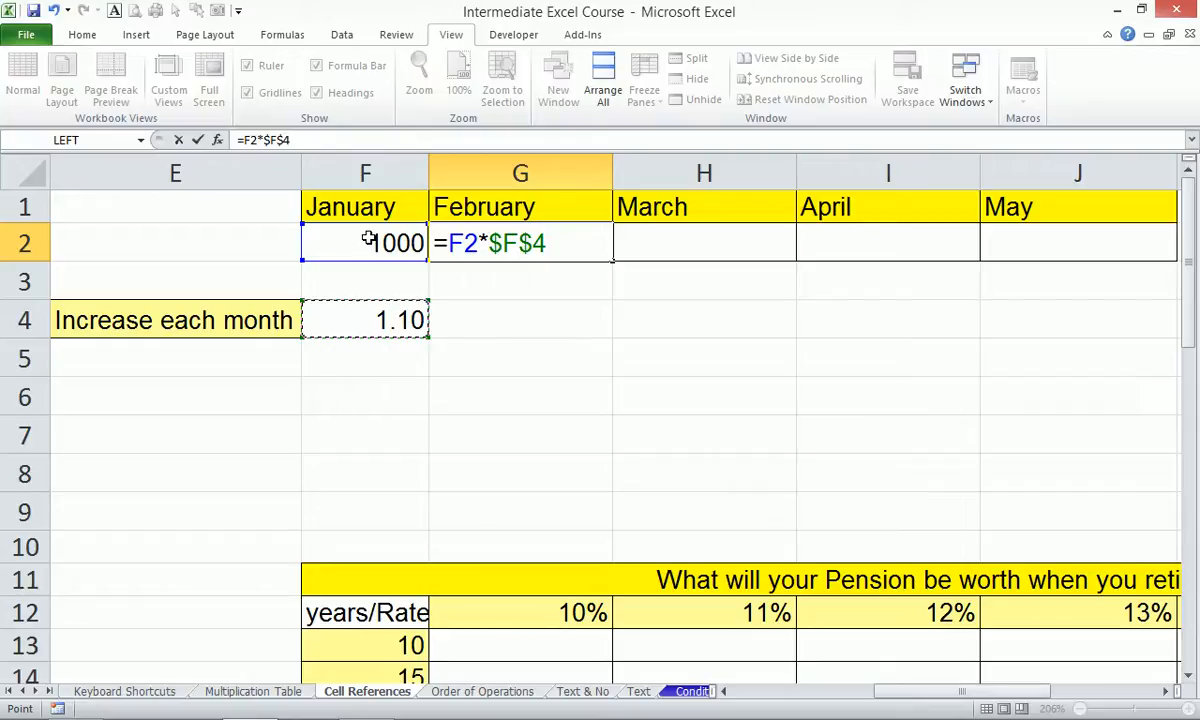
key("ctrl+Return")
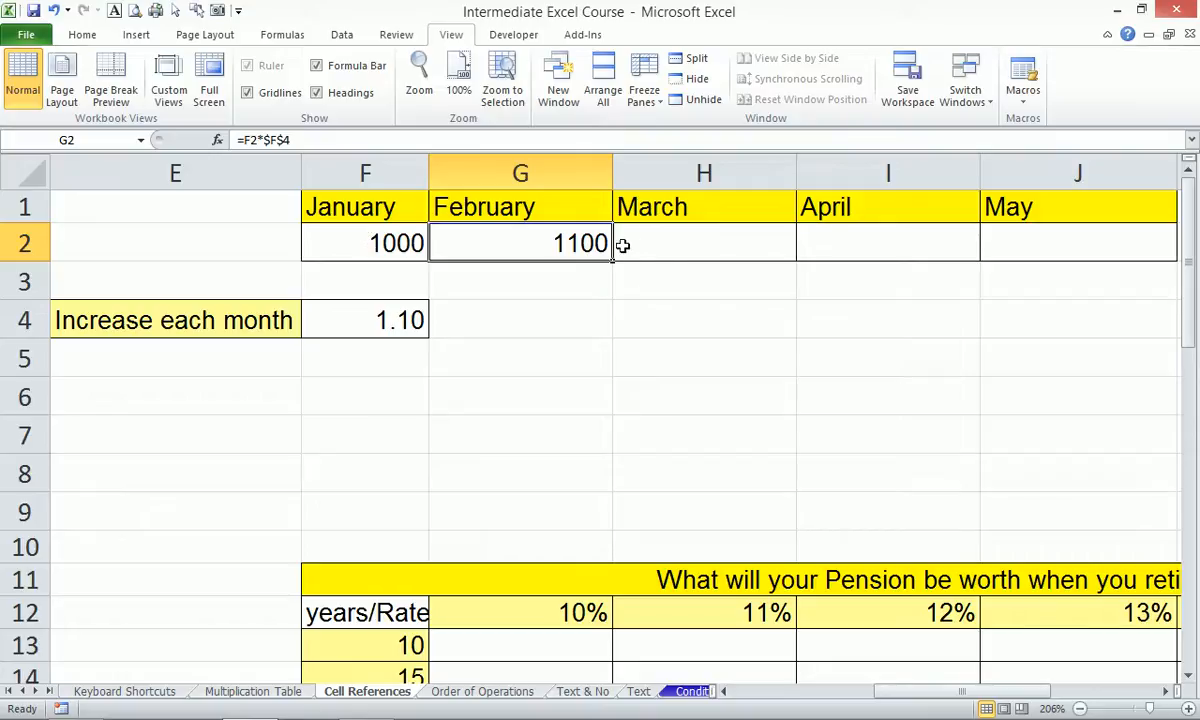
left_click_drag(610, 265, 1150, 268)
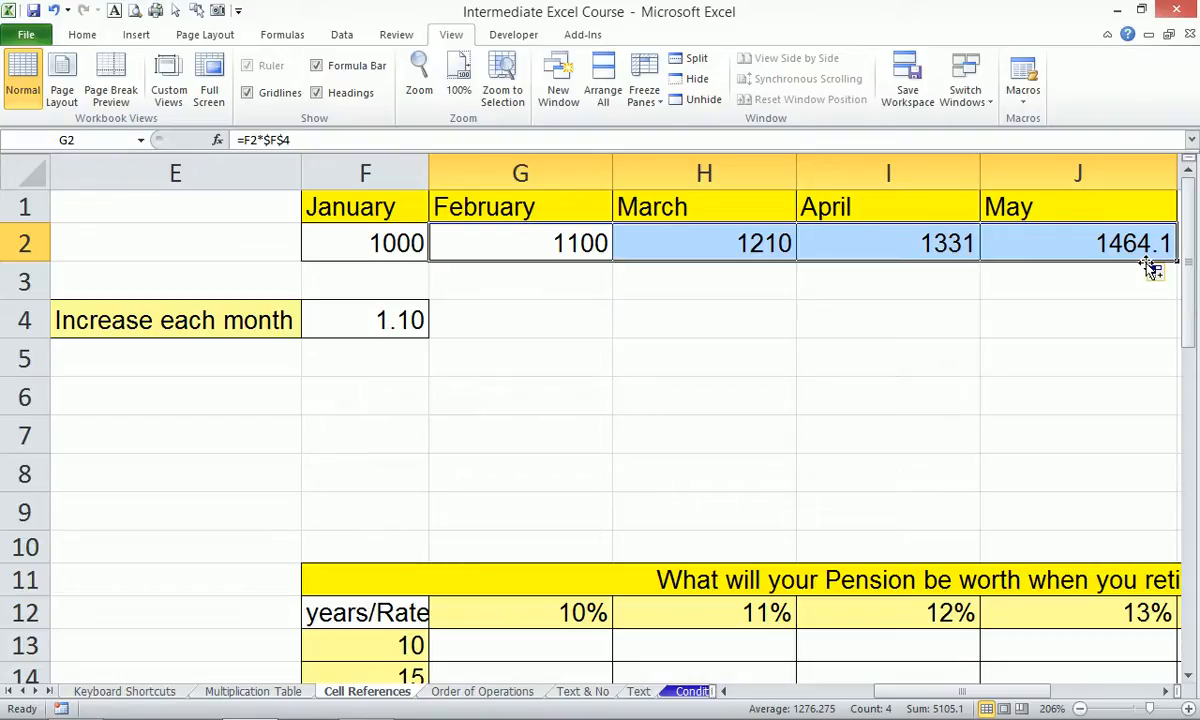
key("Delete")
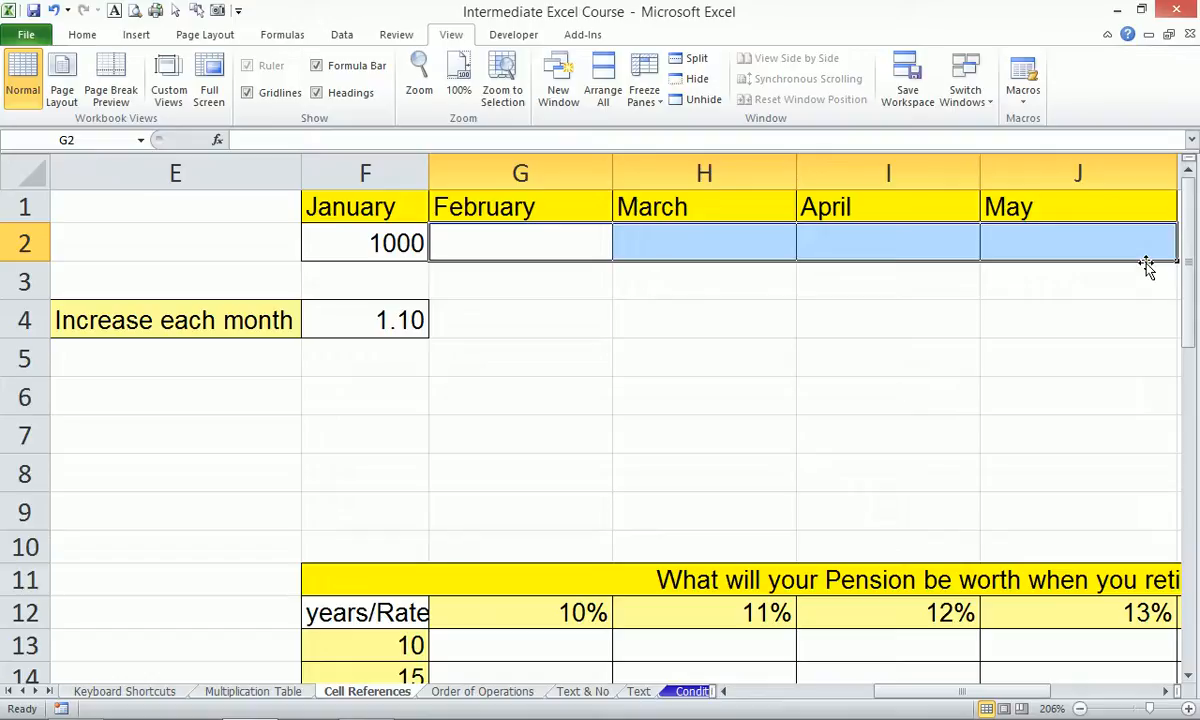
Re-enter February's formula in G2 as =F2*$F4 using a mixed reference.
type("=")
key("Left")
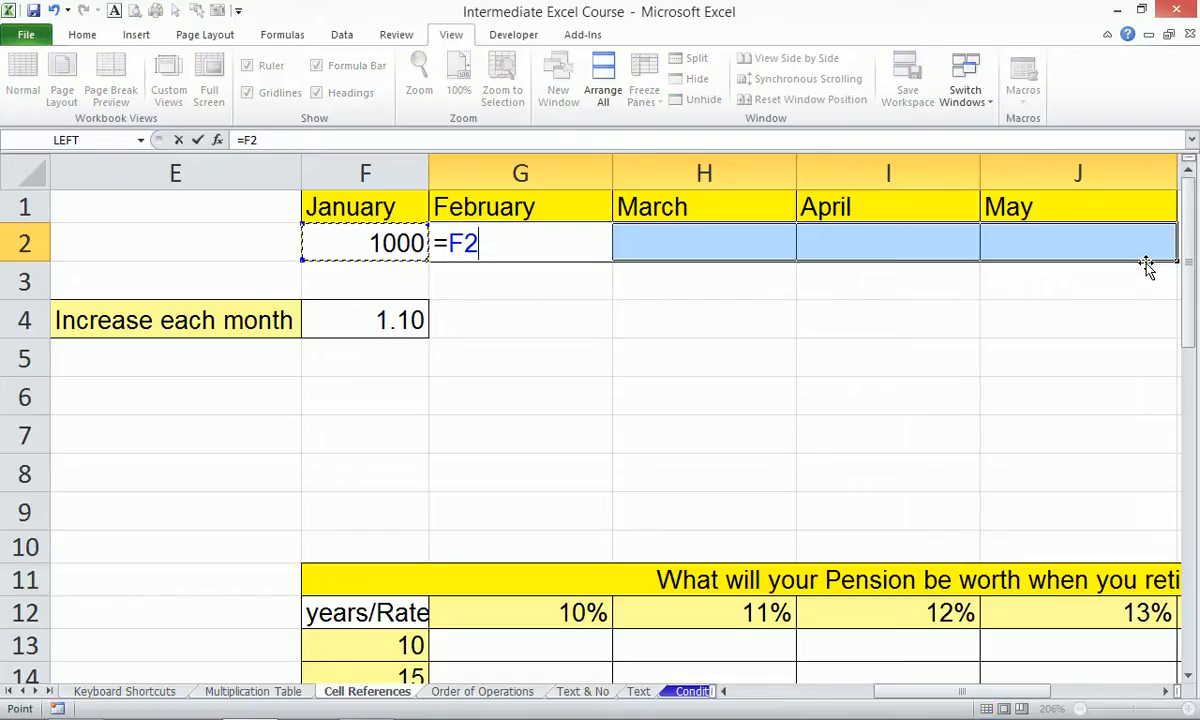
type("*")
key("Left")
key("Down")
key("Down")
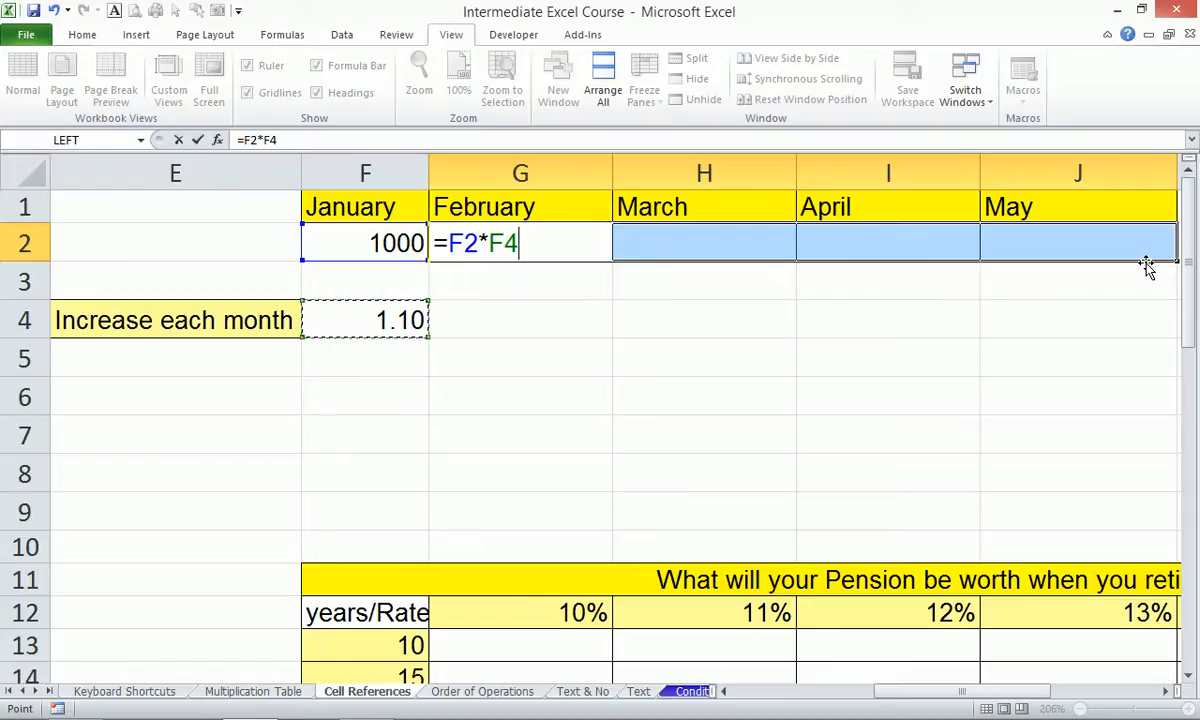
key("F4")
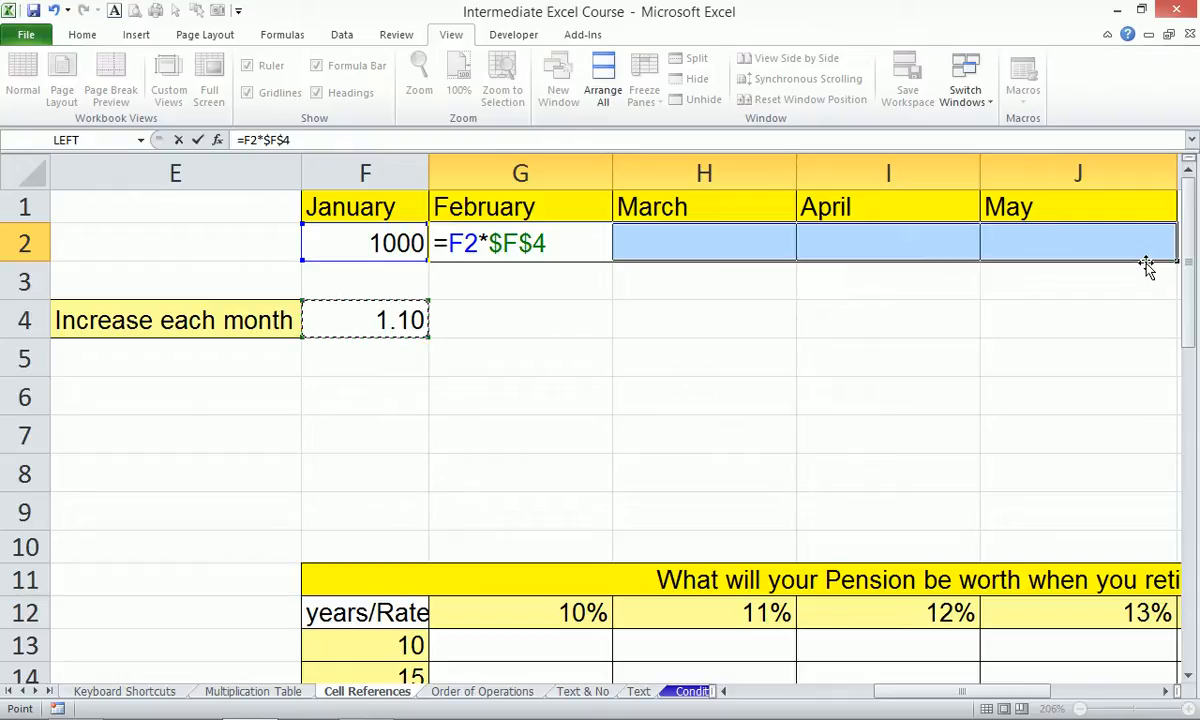
key("F4")
key("F4")
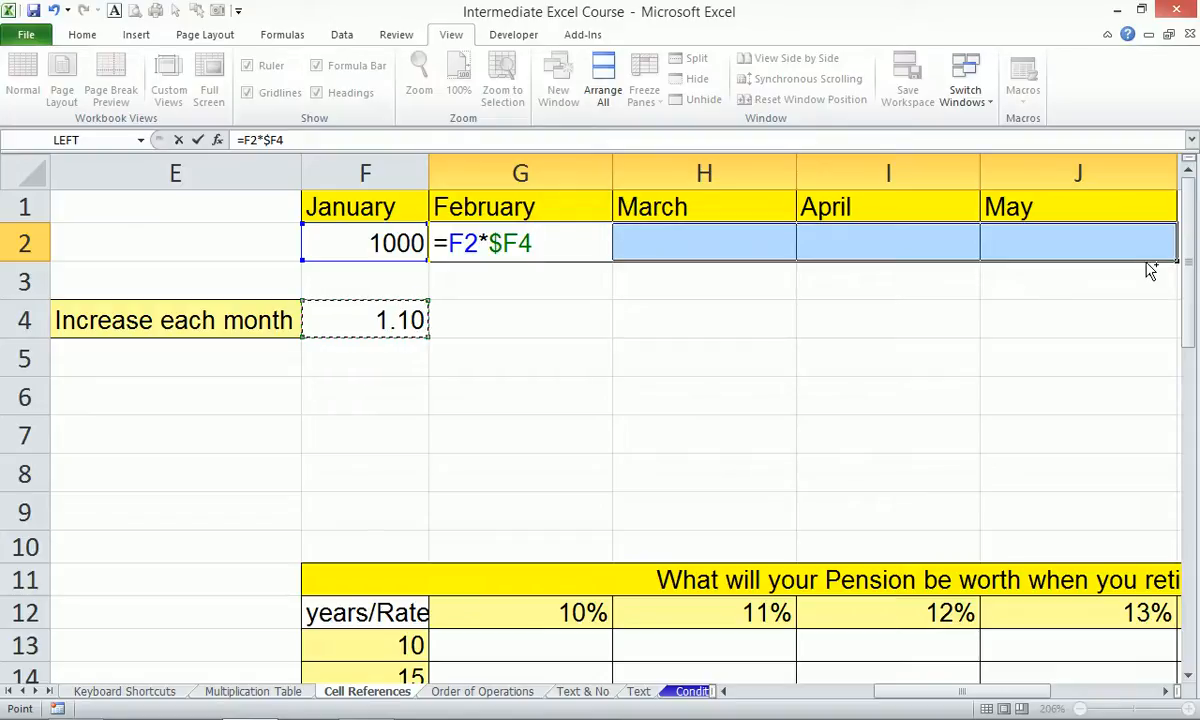
key("ctrl+Return")
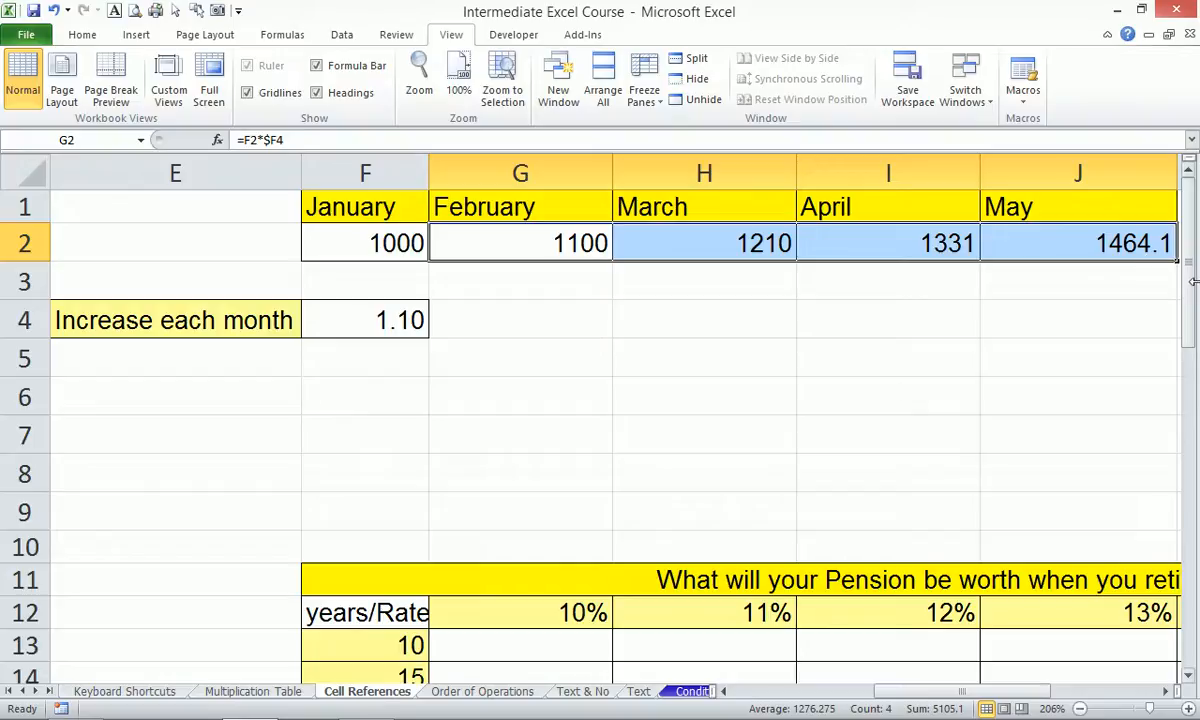
left_click(1027, 706)
Zoom to the pension table E11:L24 and autofit column F so years/Rate shows.
scroll(442, 490, "down", 3)
left_click(365, 237)
left_click_drag(216, 236, 940, 651)
key("alt")
key("g")
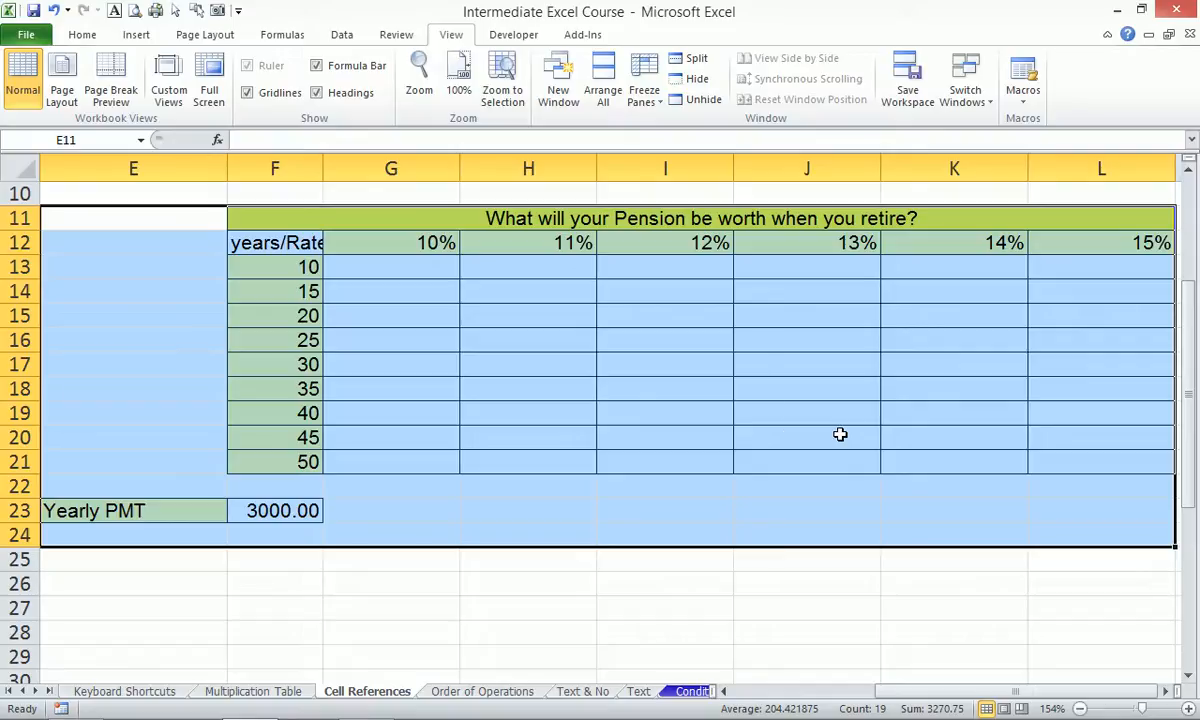
double_click(323, 167)
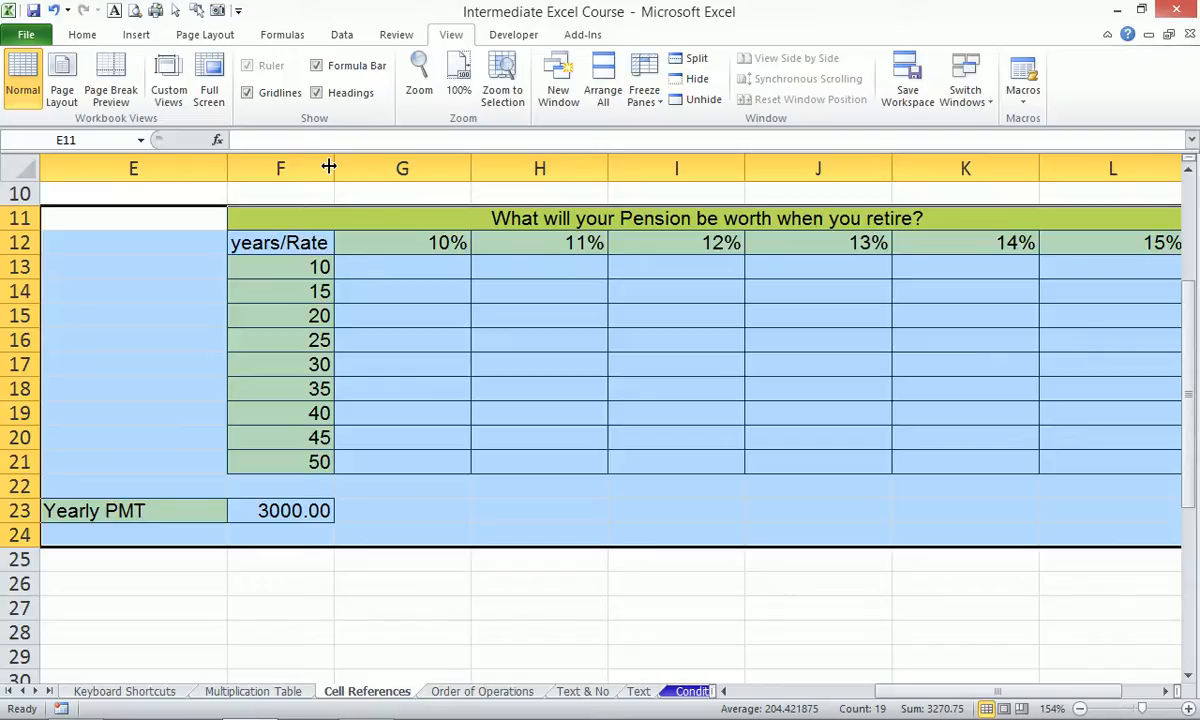
left_click(401, 266)
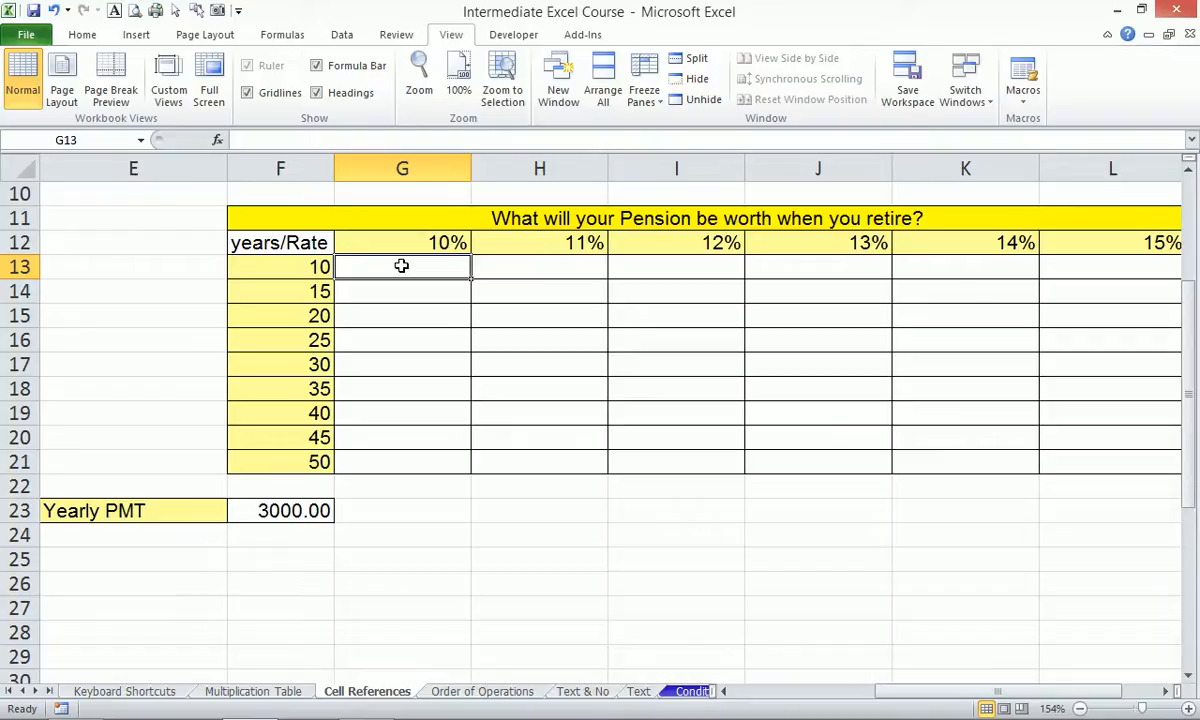
Start an FV formula in G13, then cancel it.
type("=fv")
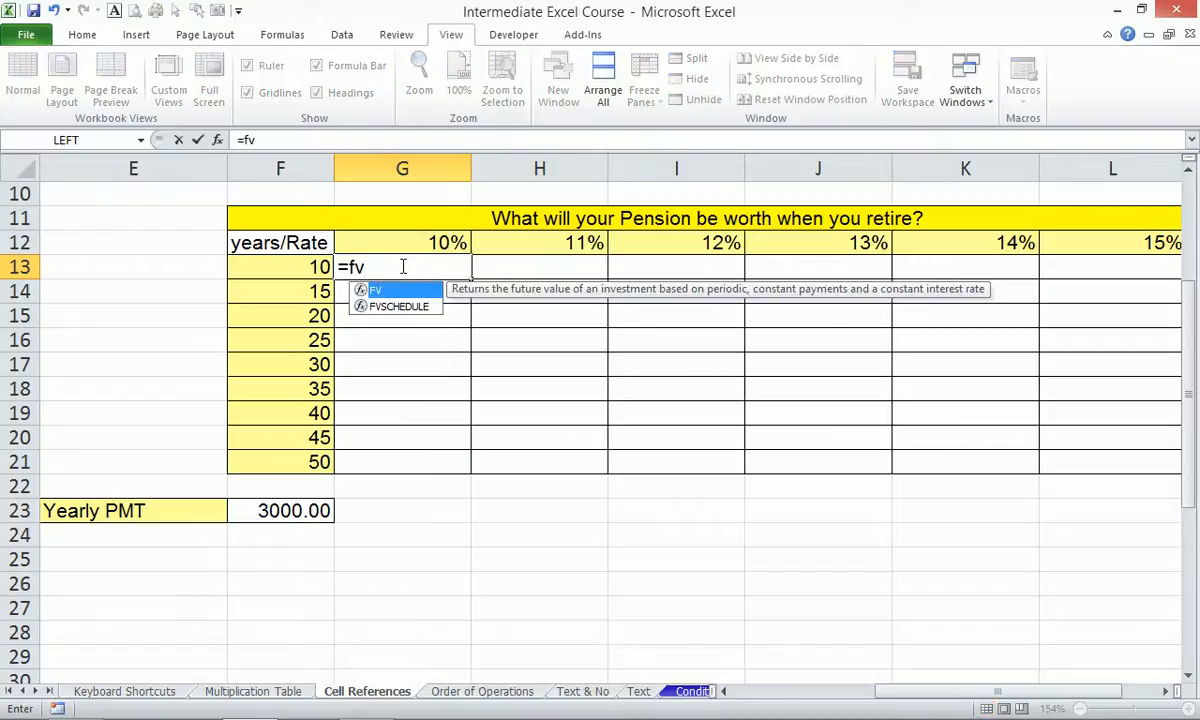
key("Tab")
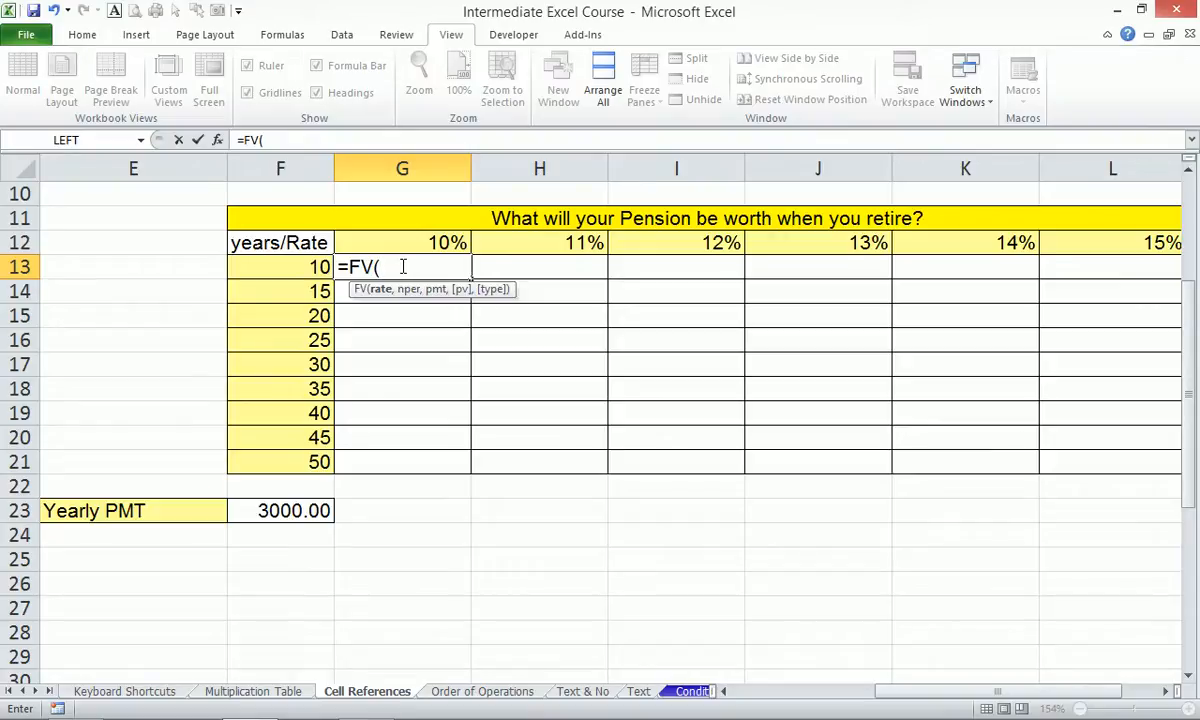
key("Escape")
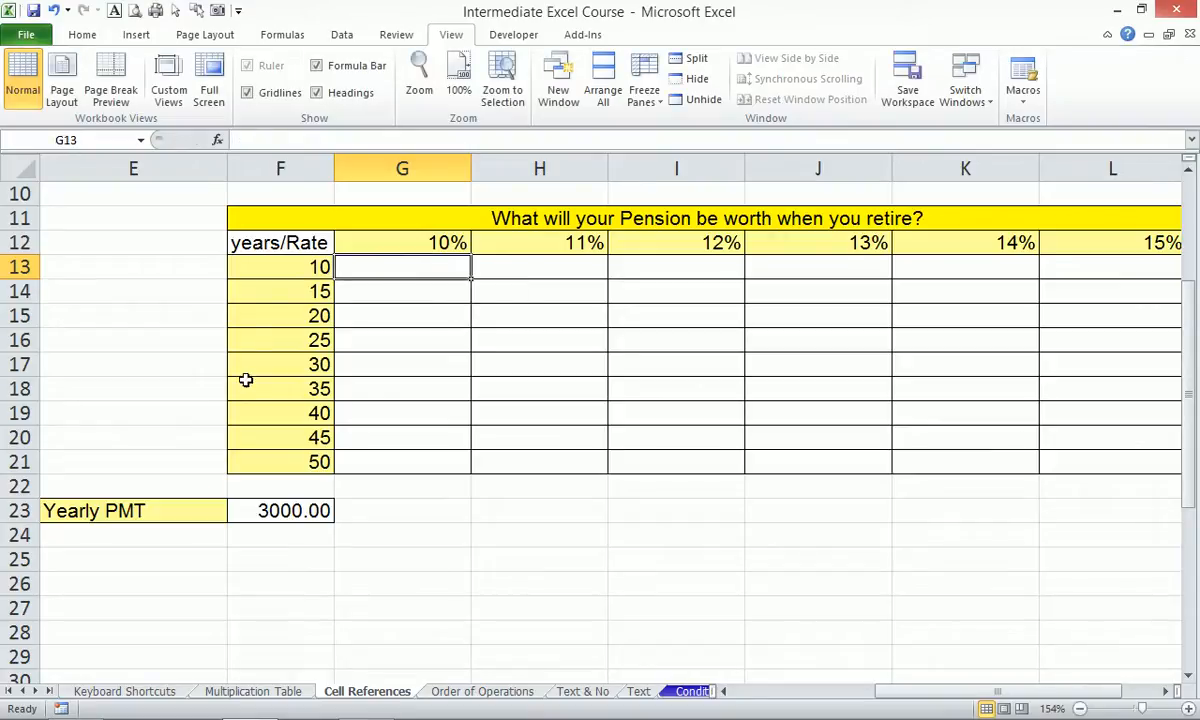
Change the Yearly PMT in F23 from 3000 to -3000.00.
left_click(258, 510)
left_click(238, 140)
type("-")
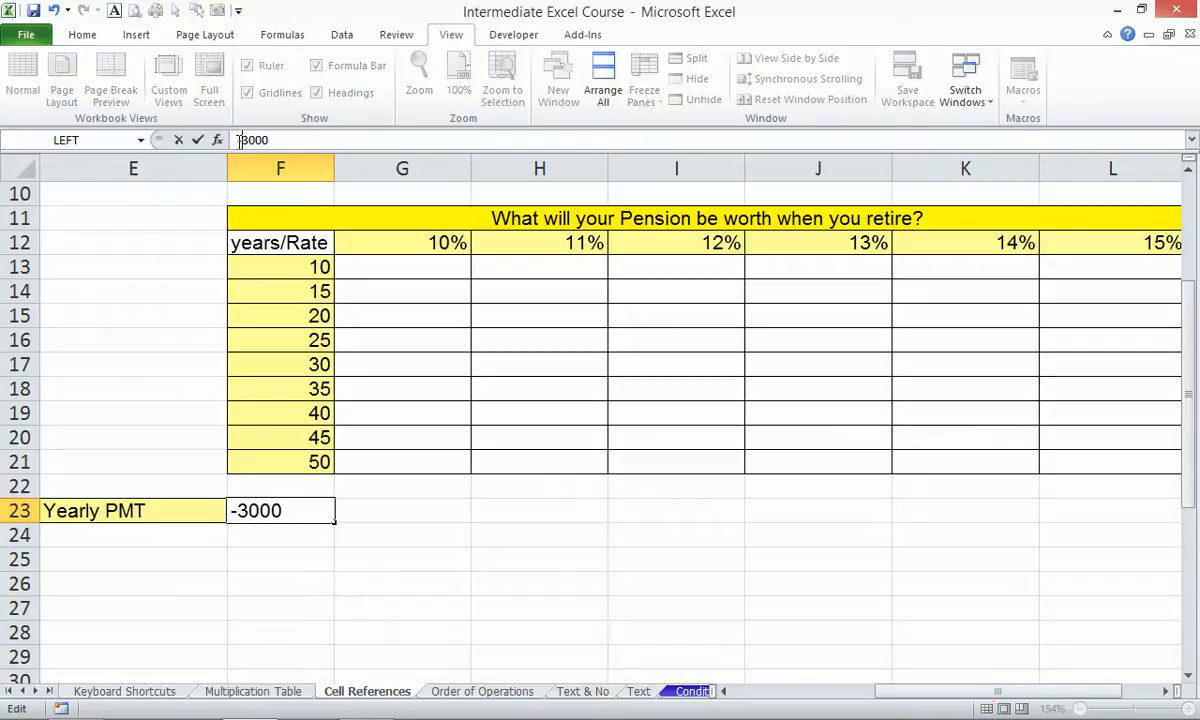
key("Return")
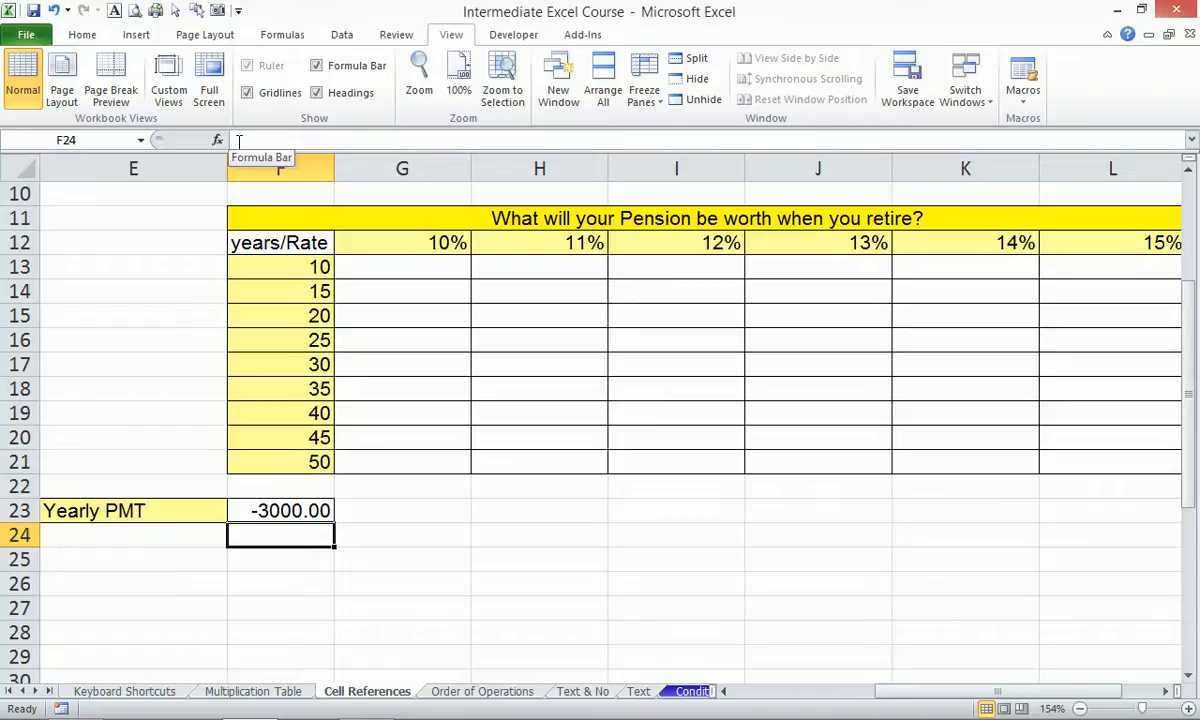
left_click(416, 263)
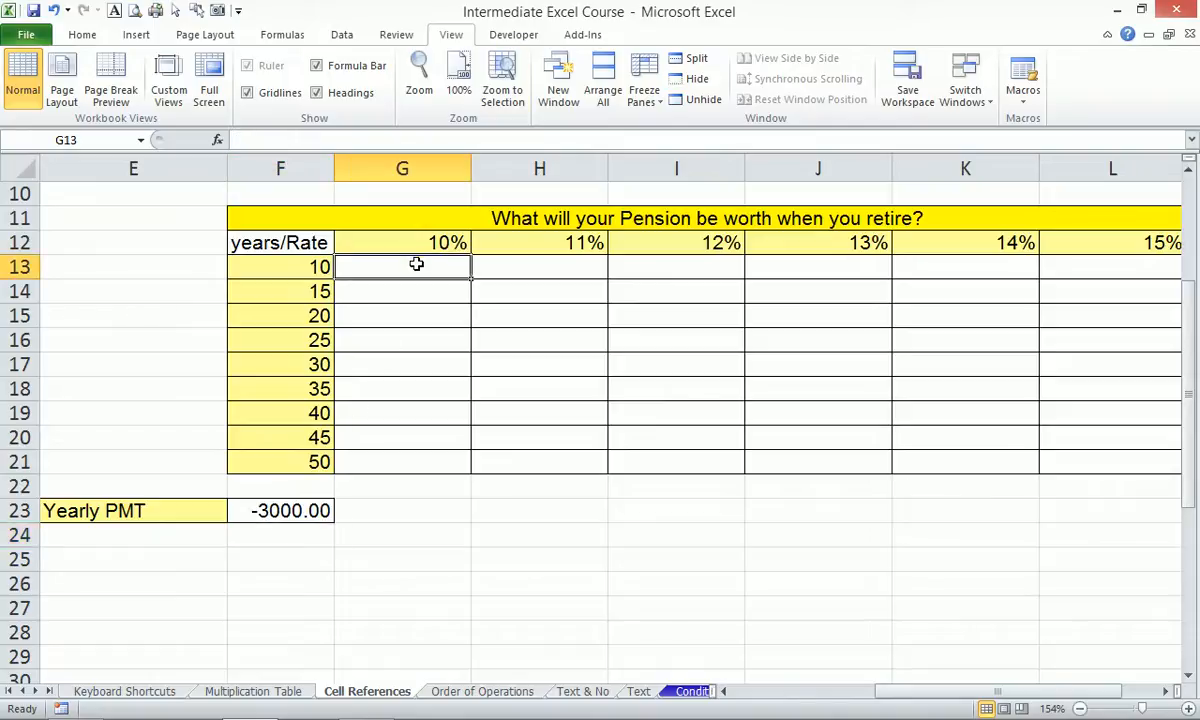
Enter =FV(G12,F13,F23) in G13, giving $47,812.27 at 10% over 10 years.
type("=fv")
key("Tab")
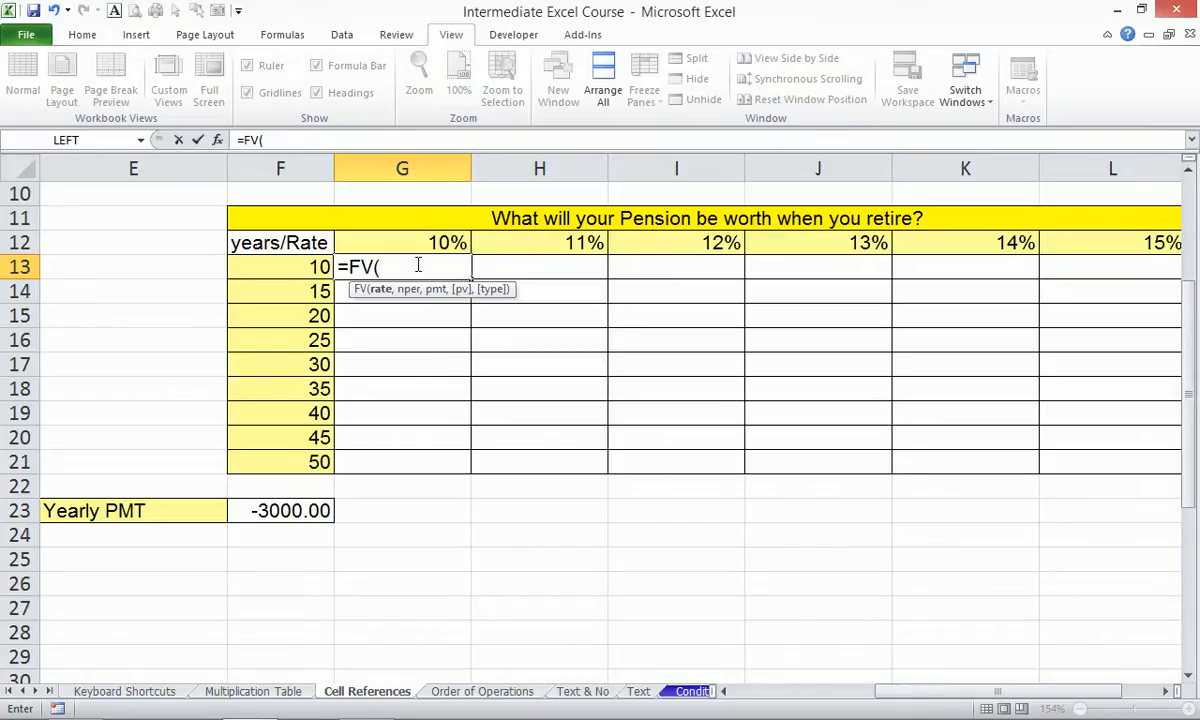
left_click(434, 237)
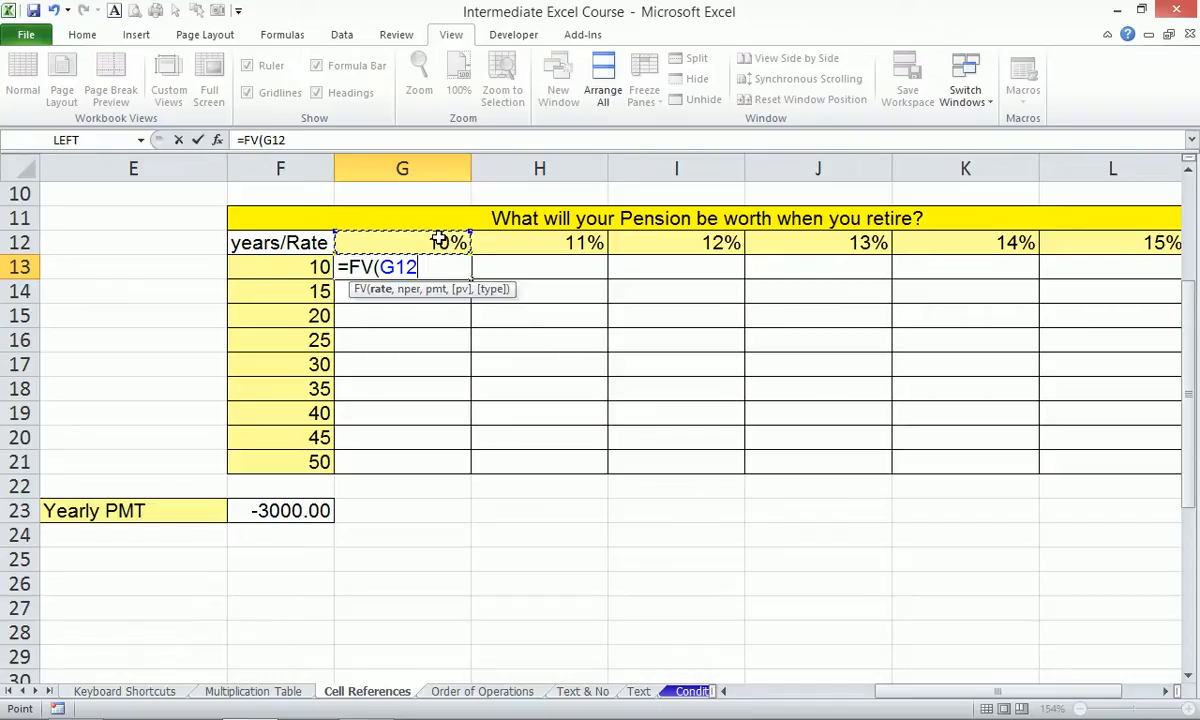
type(",")
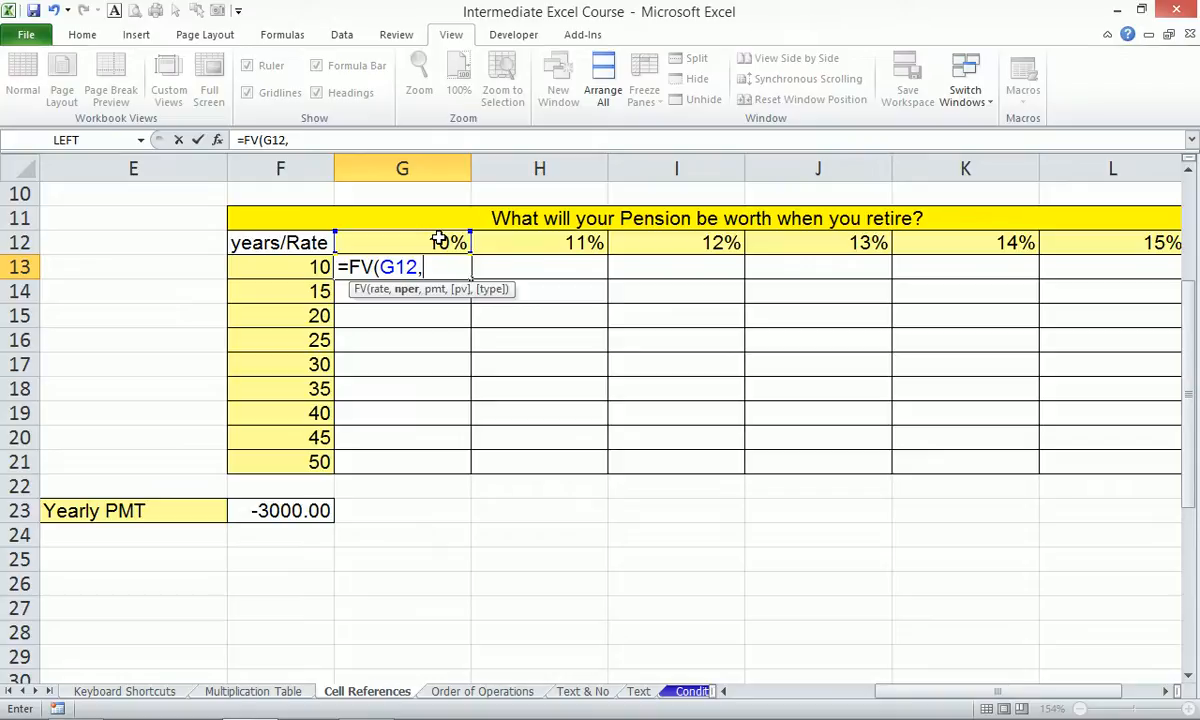
left_click(276, 267)
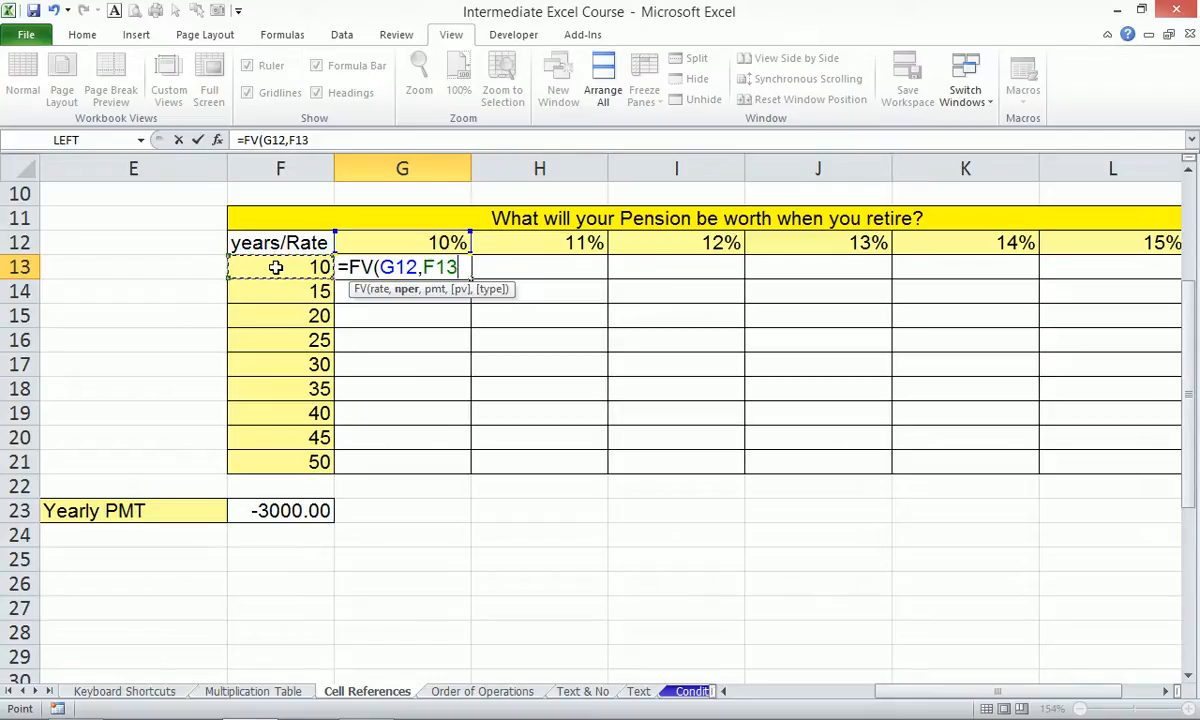
type(",")
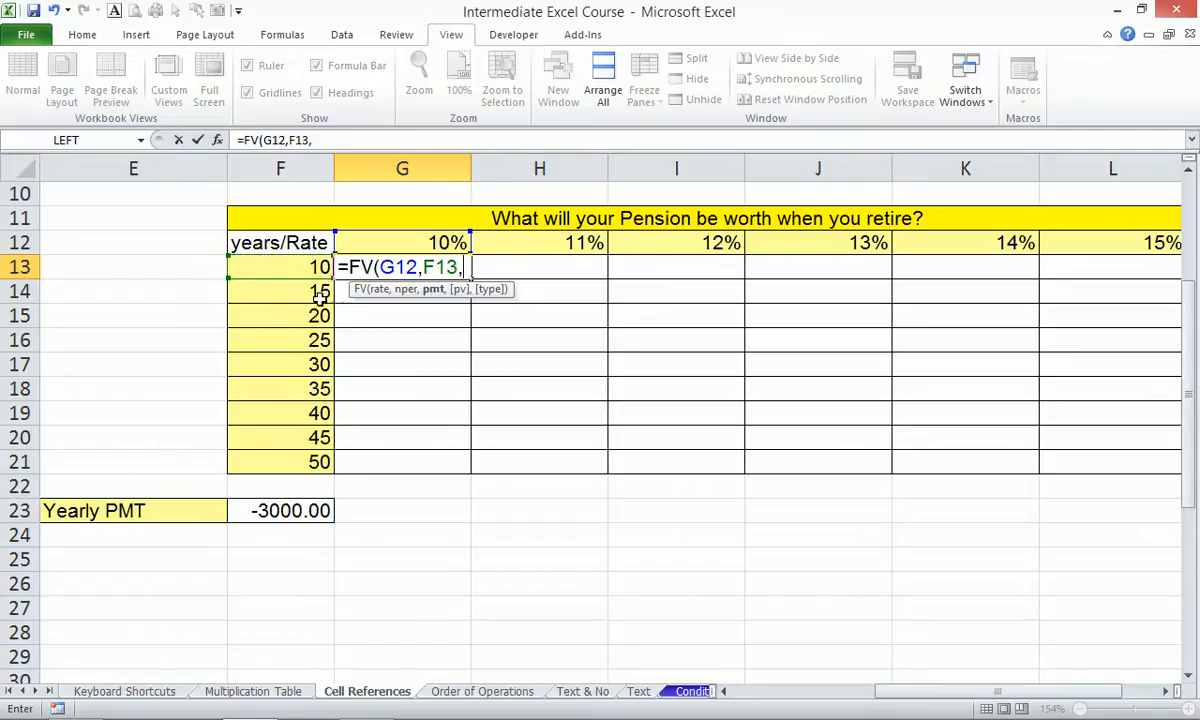
left_click(272, 513)
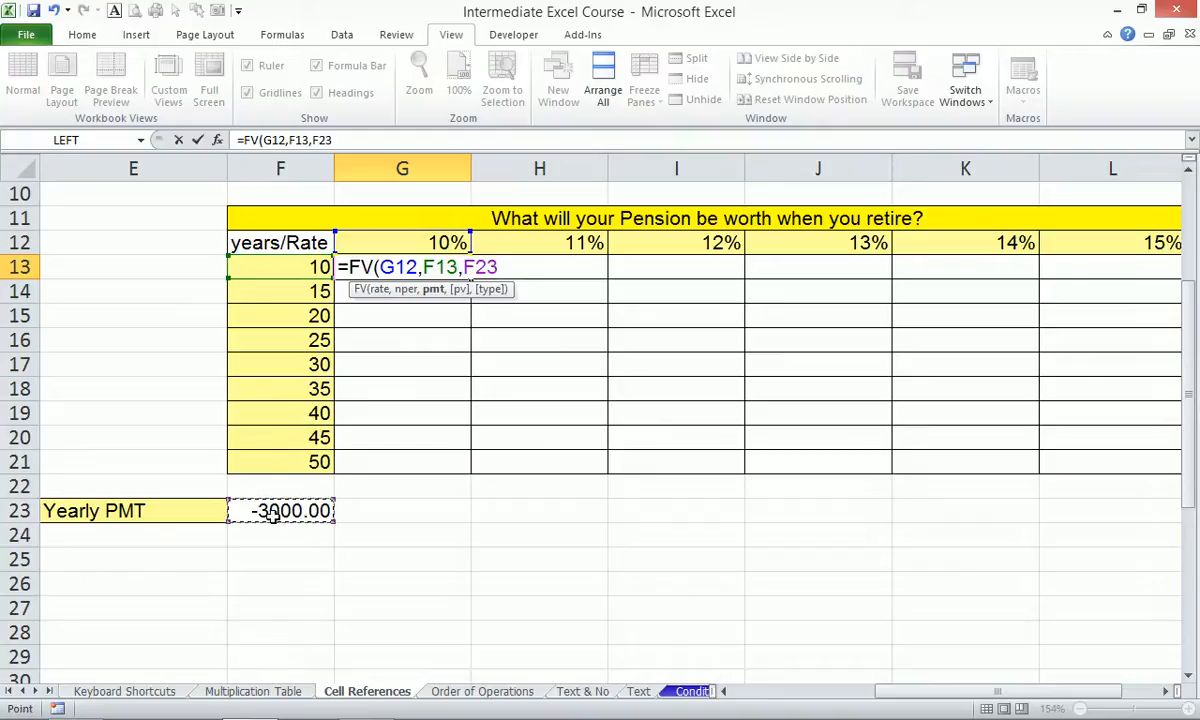
type(")")
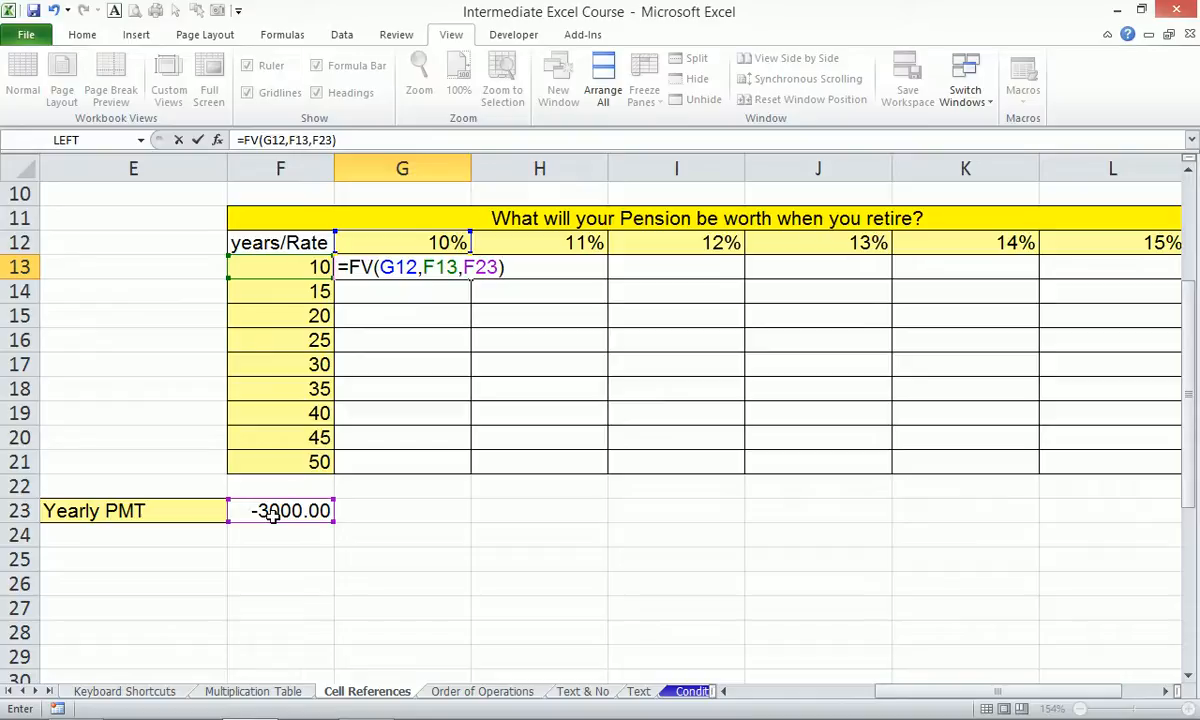
key("ctrl+Return")
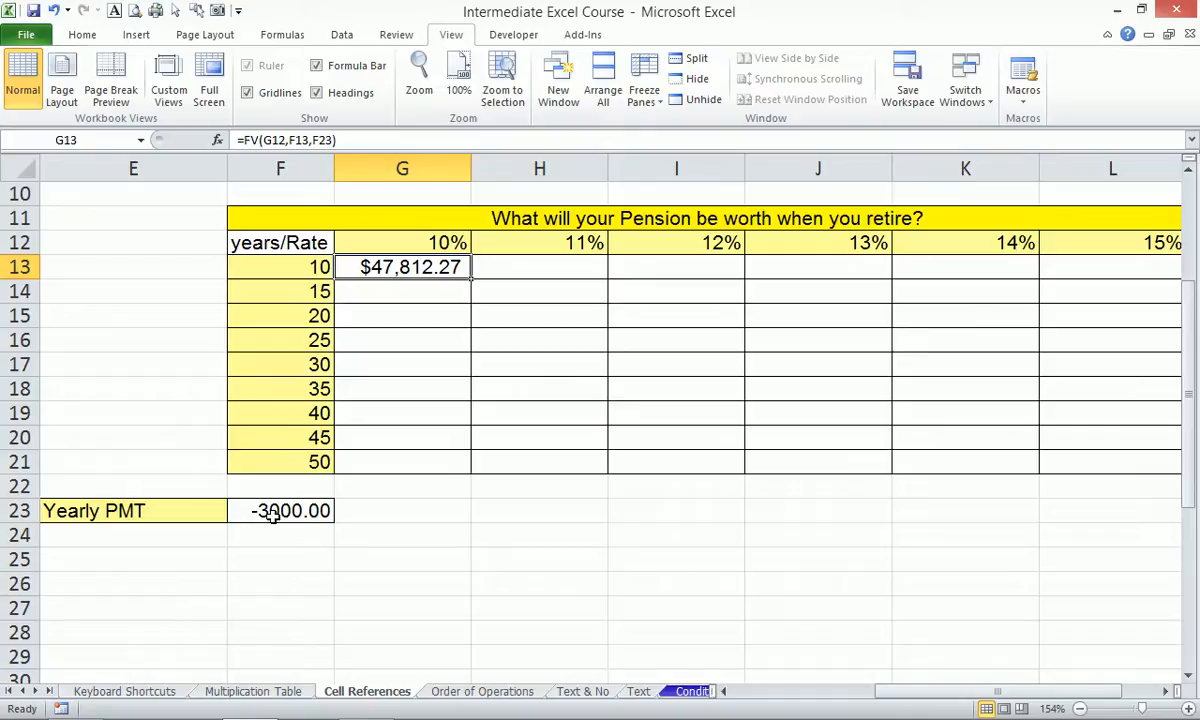
Undo the faulty fill from G13 and reopen its =FV(G12,F13,F23) formula for editing.
mouse_move(470, 278)
left_mouse_down()
mouse_move(509, 268)
mouse_move(512, 280)
mouse_move(474, 300)
left_mouse_up()
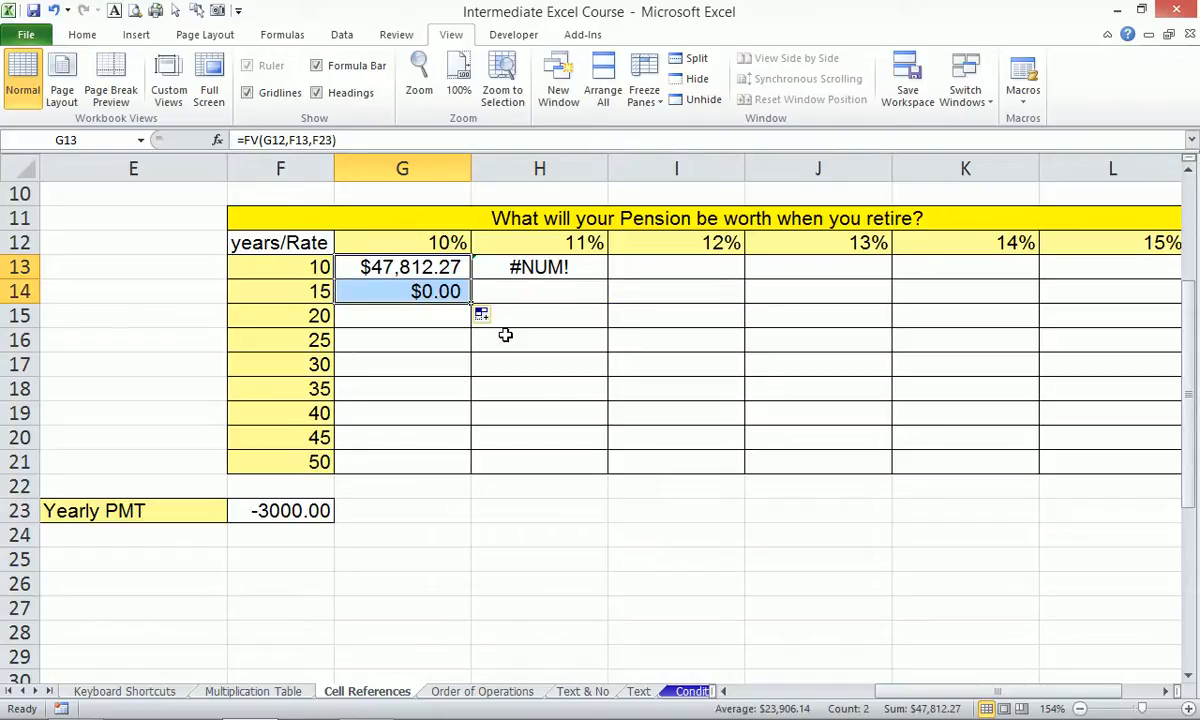
key("ctrl+z")
key("ctrl+z")
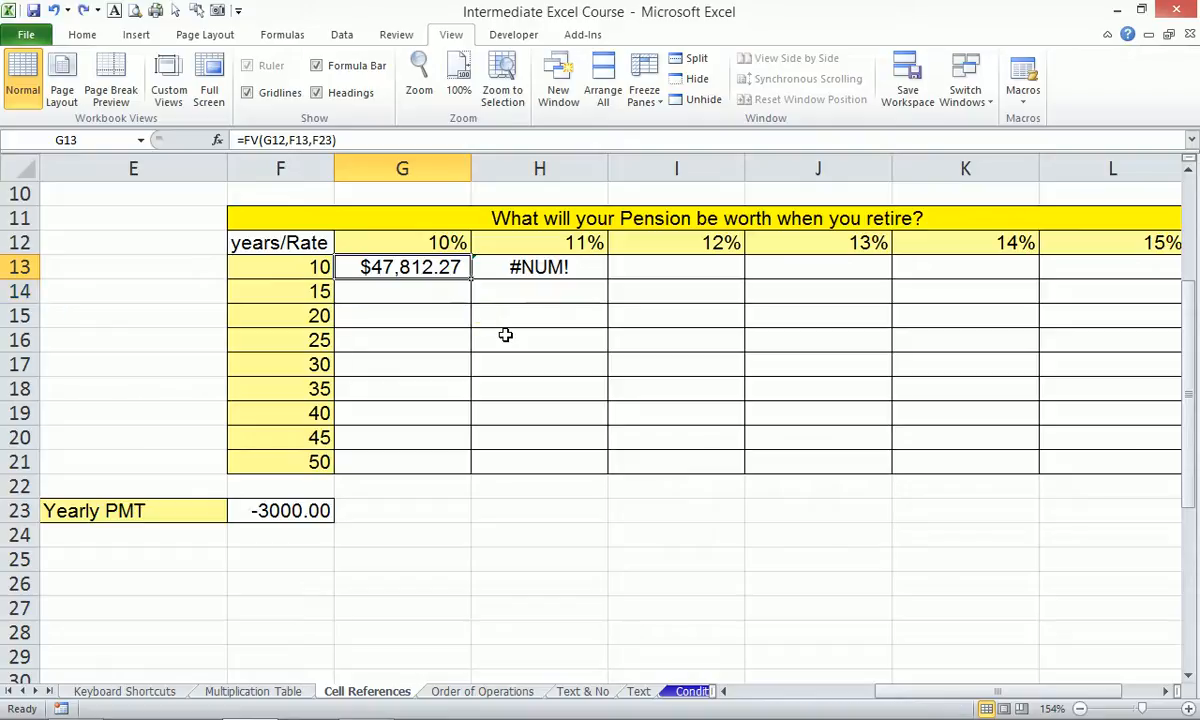
double_click(398, 267)
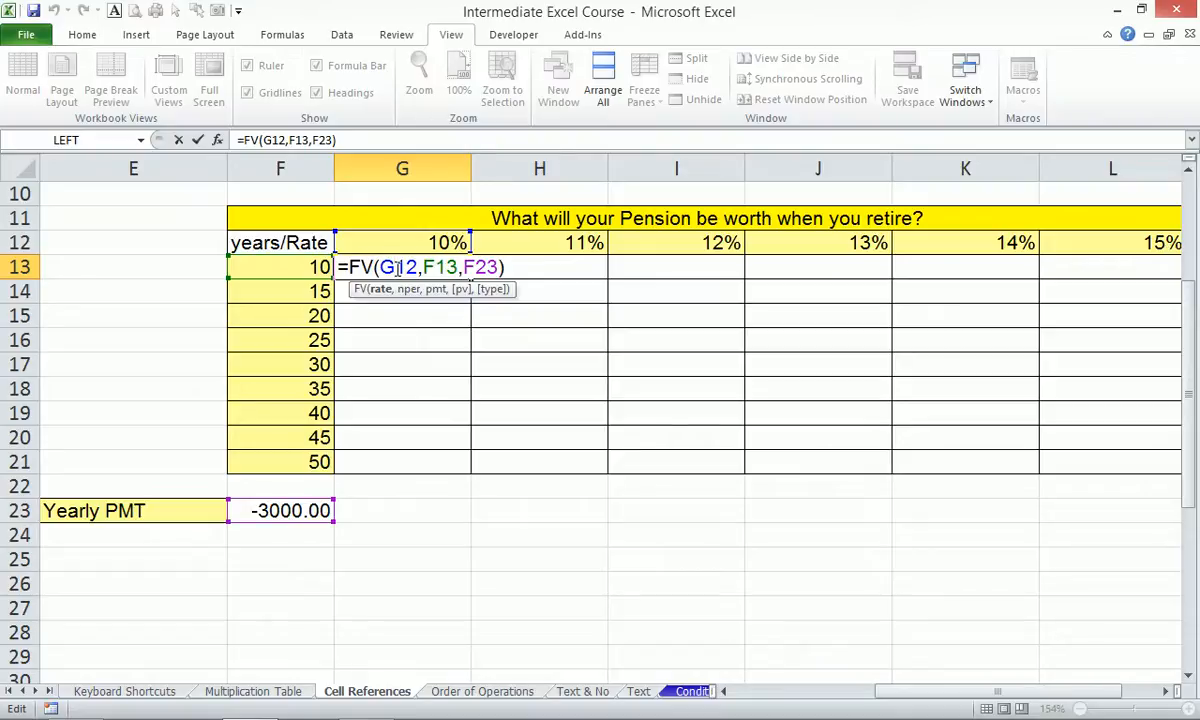
Lock G13's references so it reads =FV(G$12,$F13,$F$23), still giving $47,812.27.
type("$")
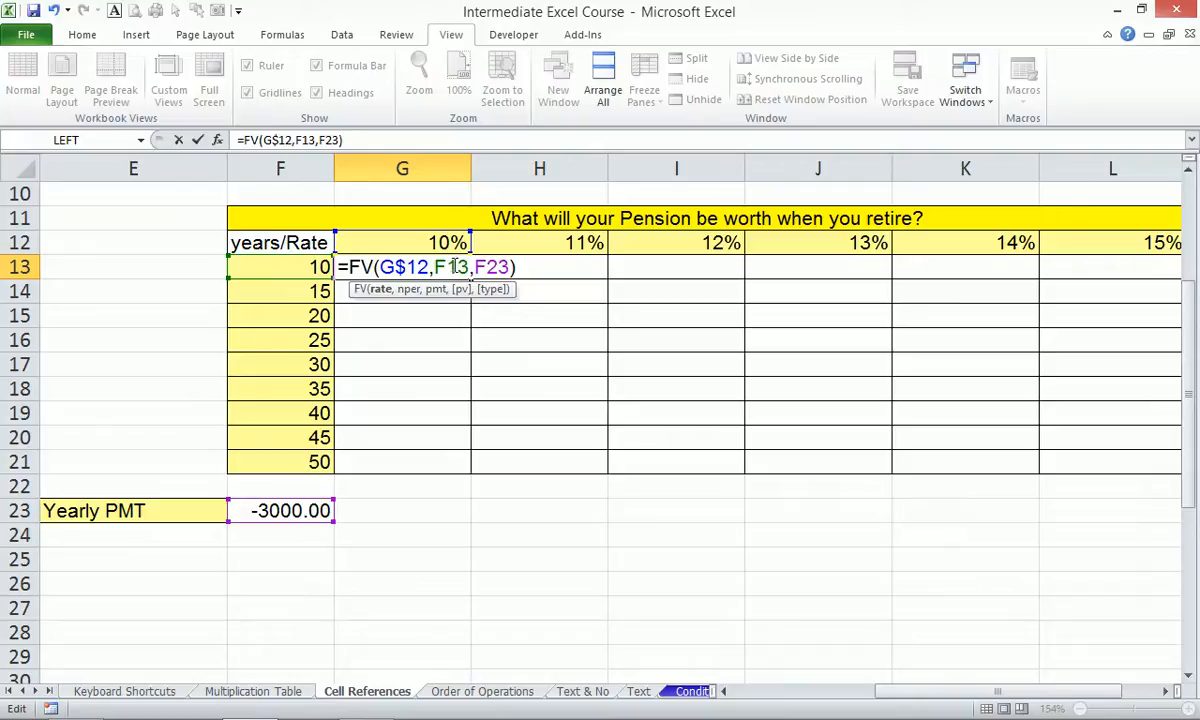
left_click(408, 289)
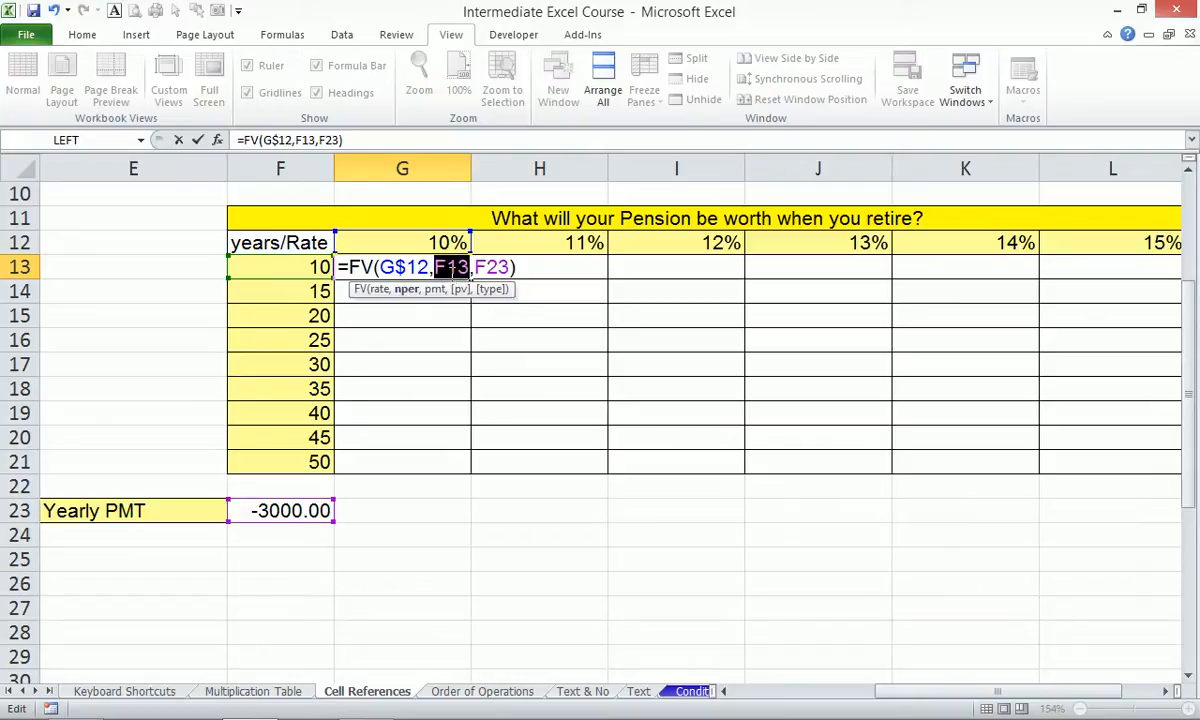
left_click(381, 291)
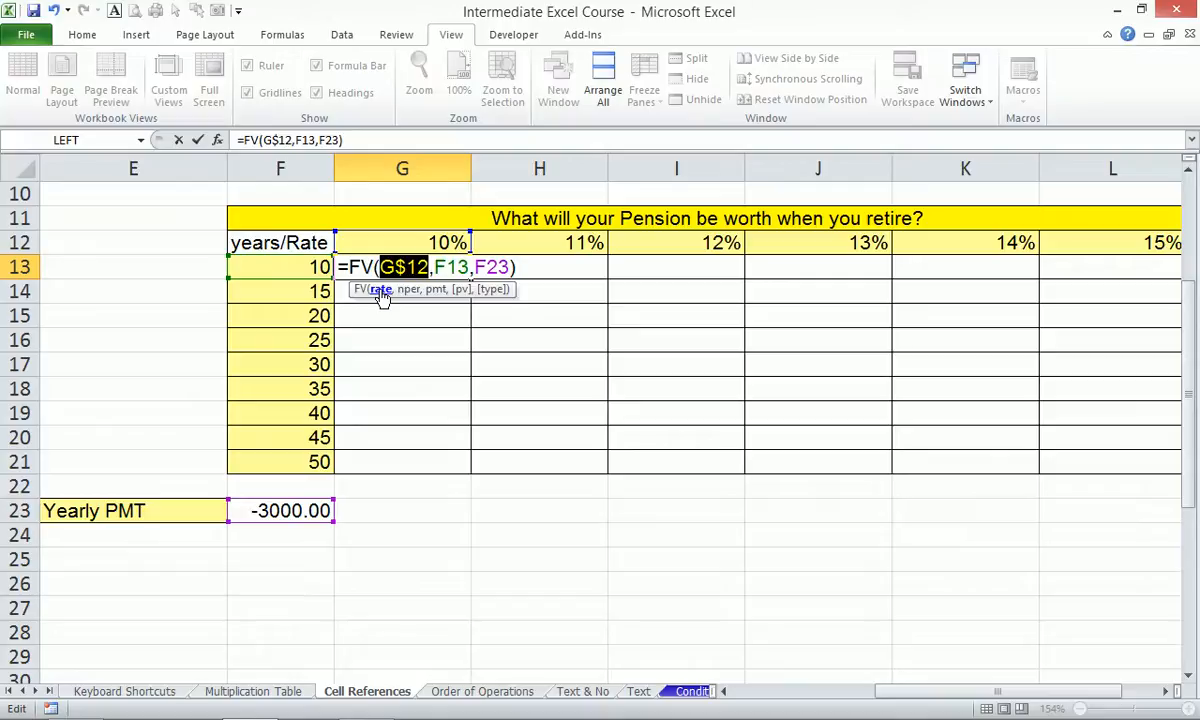
left_click(408, 291)
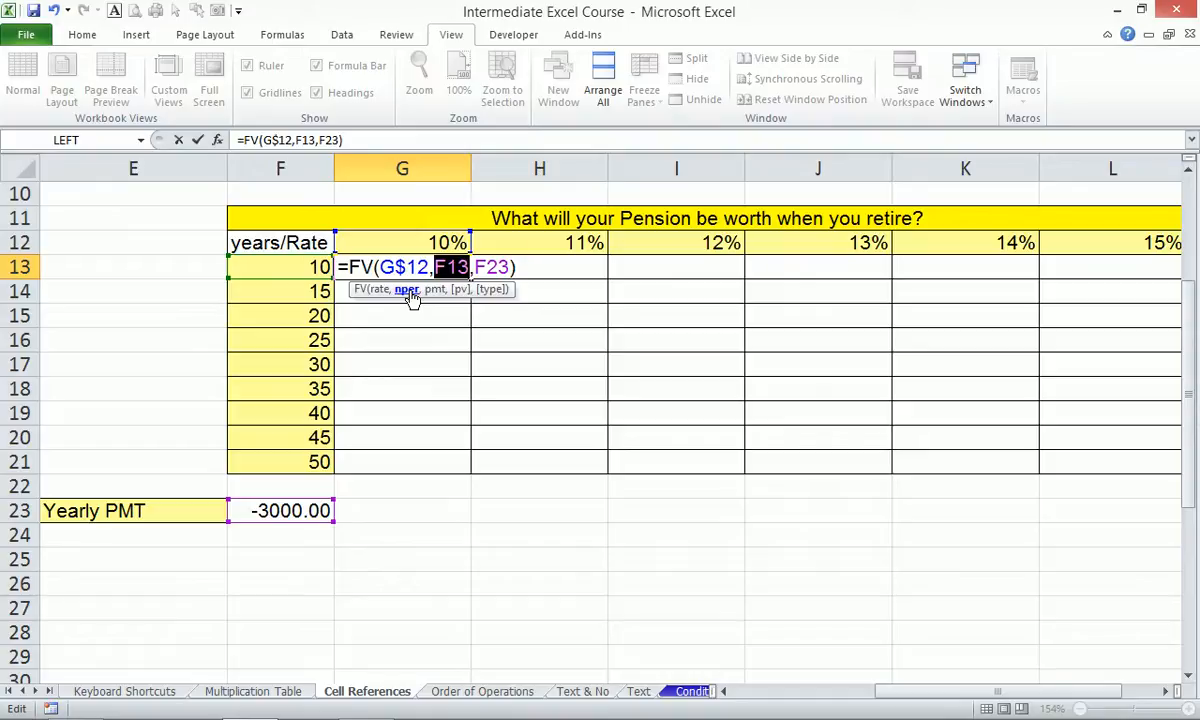
key("F4")
key("F4")
key("F4")
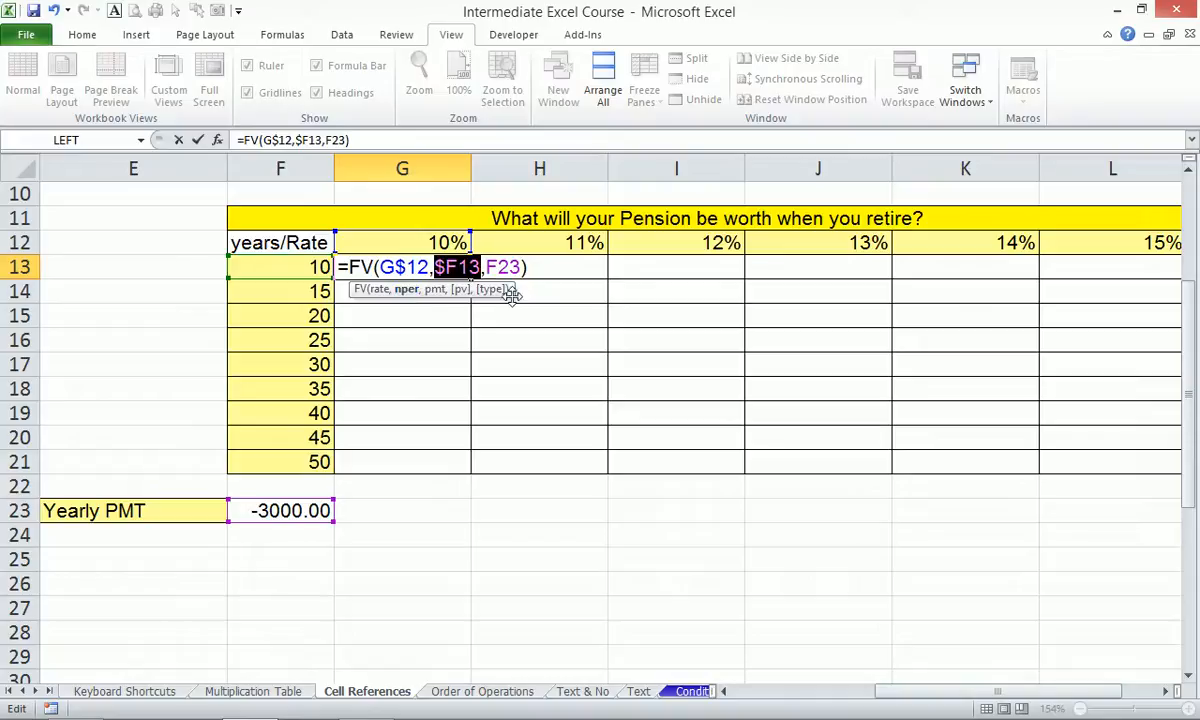
left_click(434, 291)
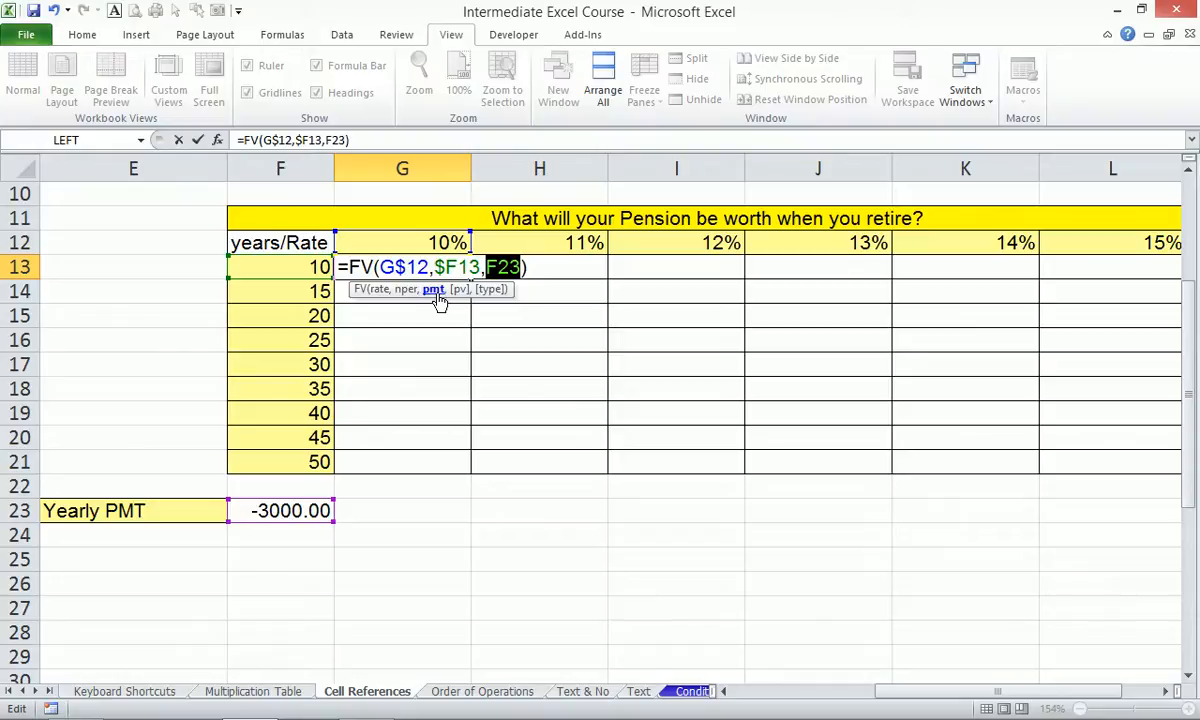
key("F4")
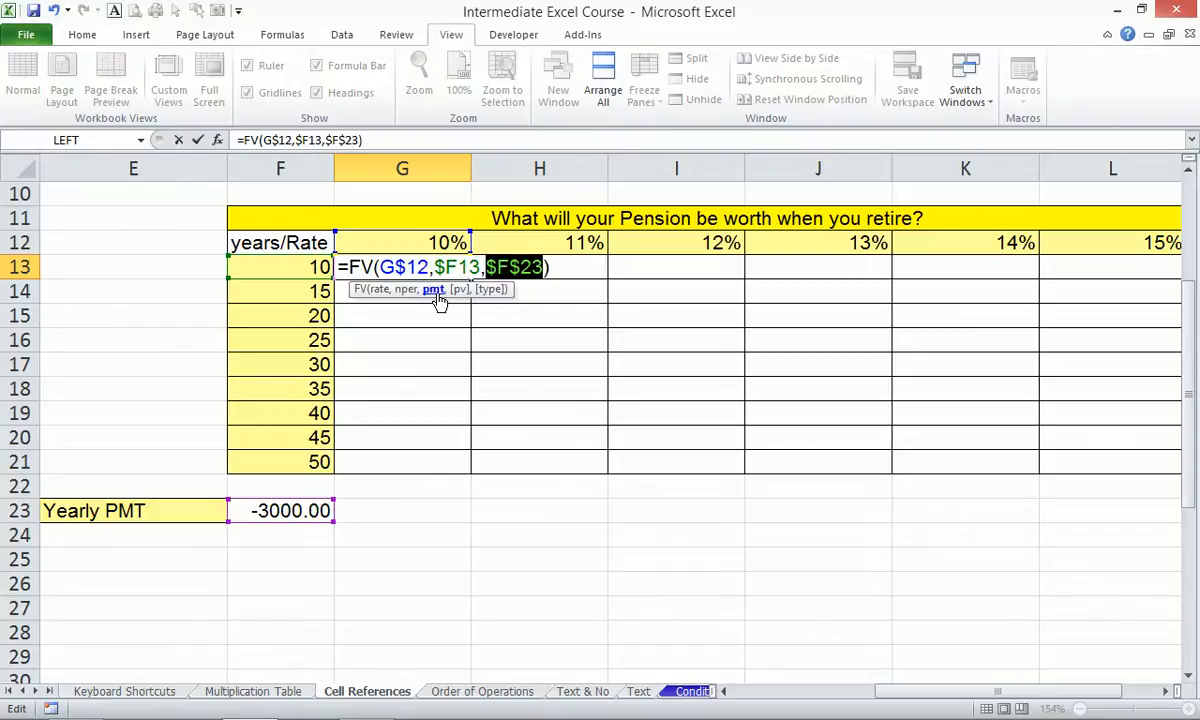
key("ctrl+Return")
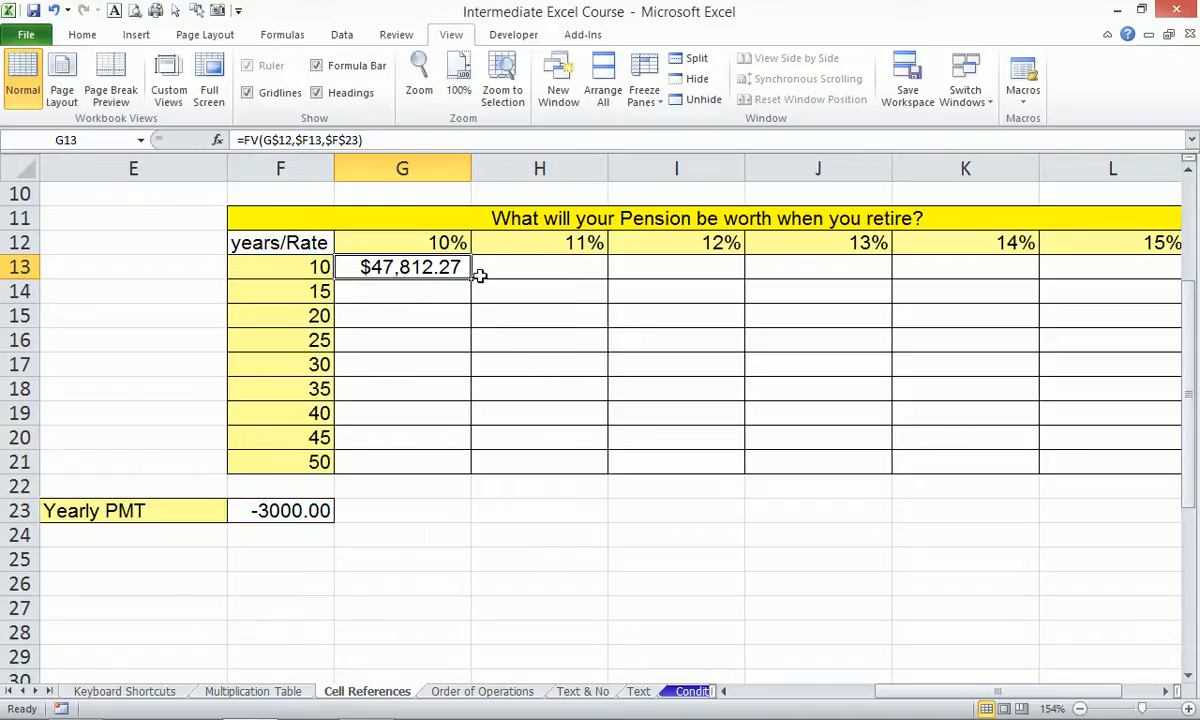
Fill the FV formula across G13:L21 and AutoFit columns G–L so every amount displays.
left_click_drag(471, 281, 1156, 493)
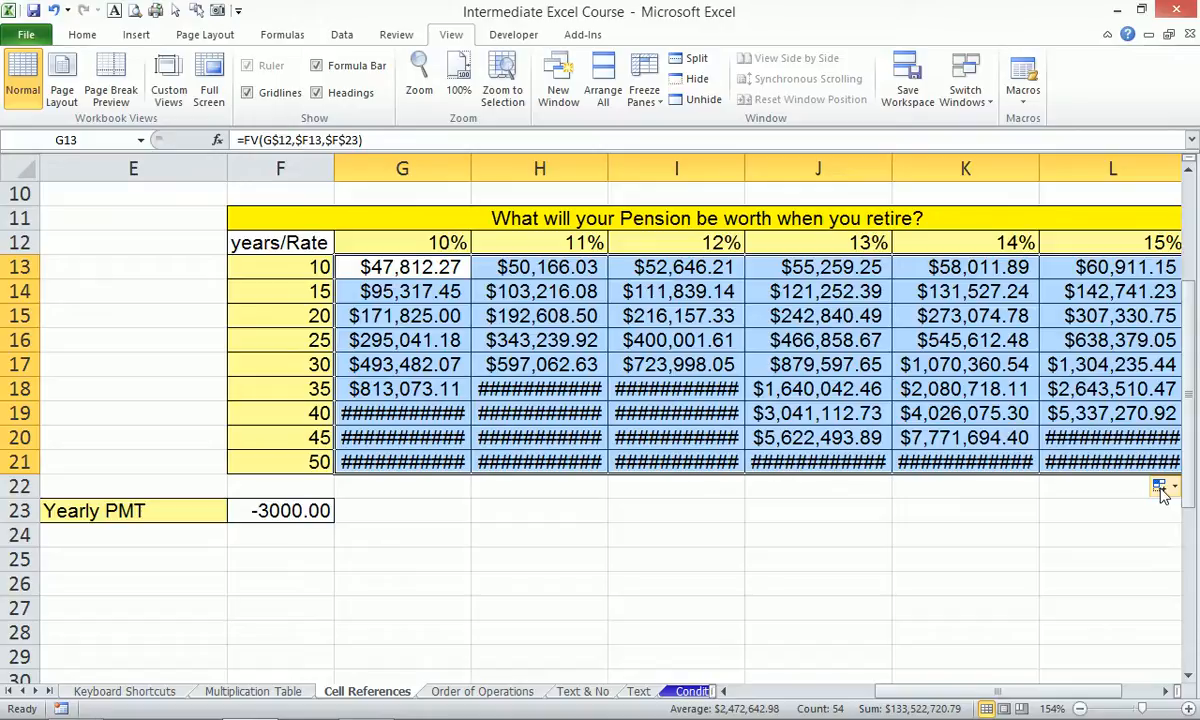
key("alt")
key("o")
key("c")
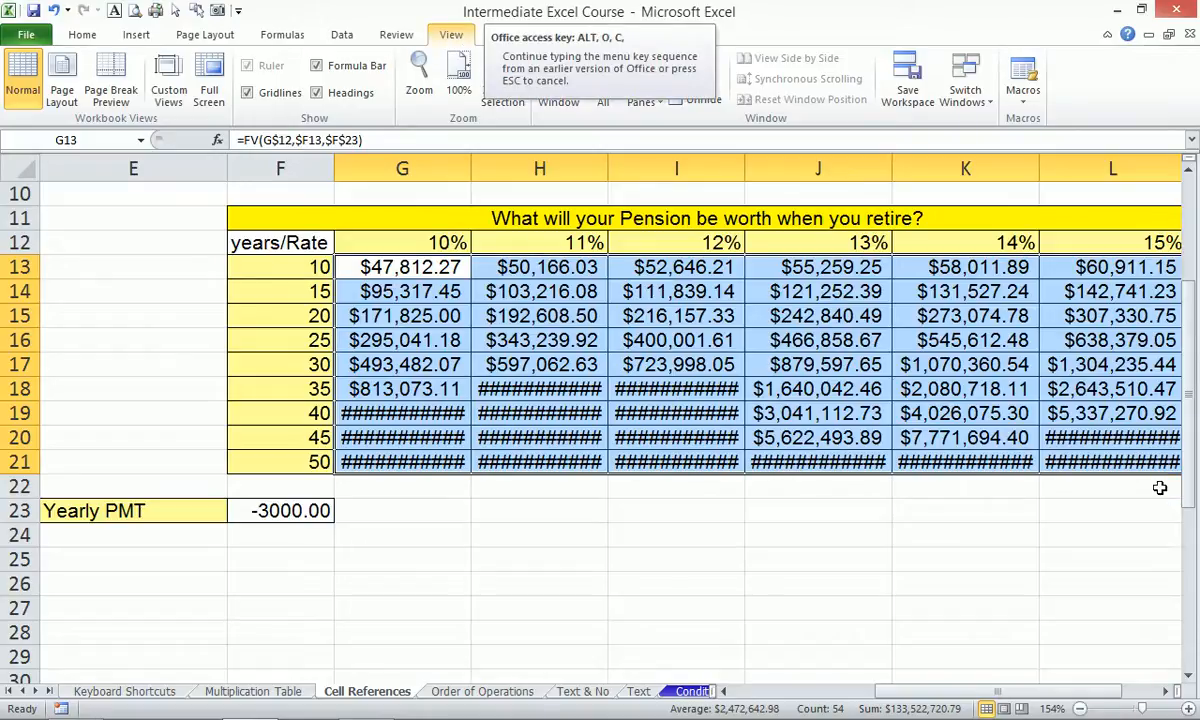
key("a")
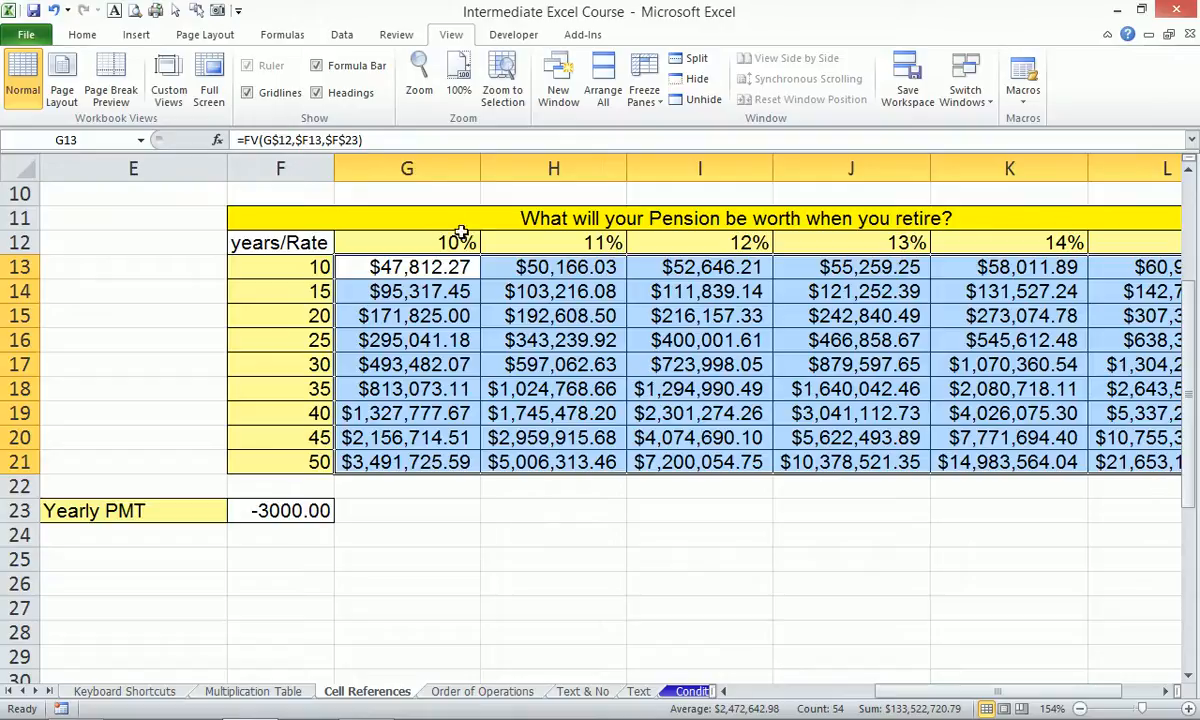
left_click(401, 461)
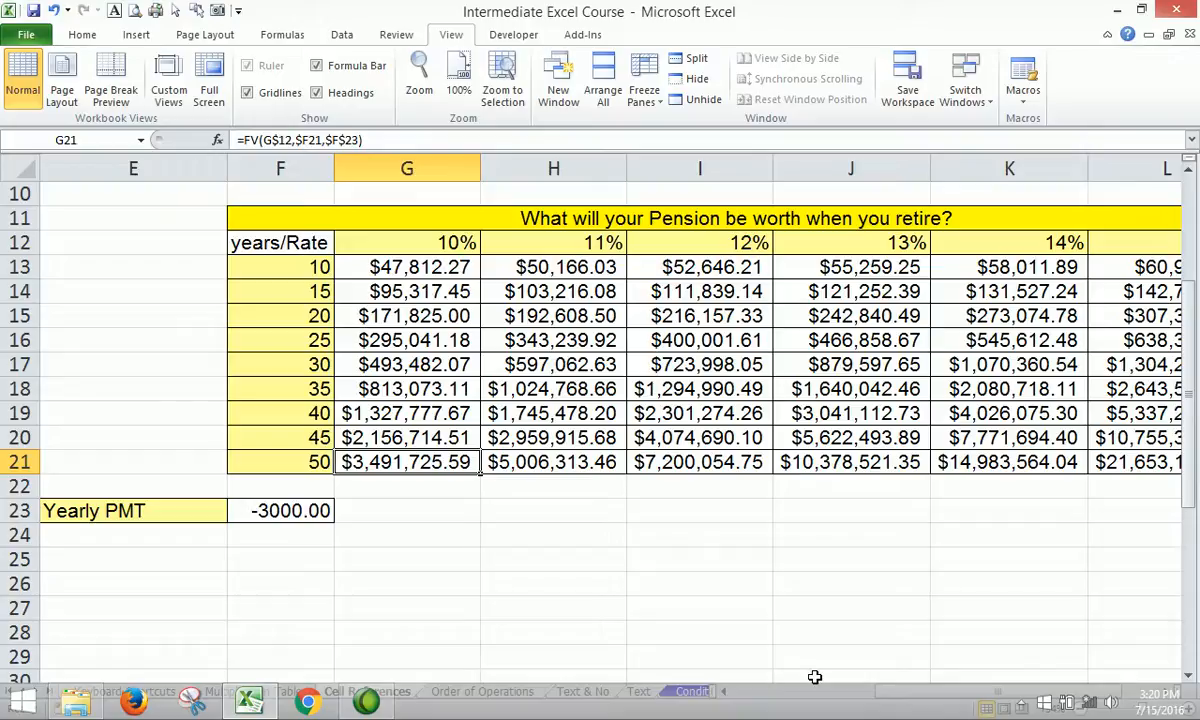
Go to the Order of Operations sheet and zoom to selection on A1:J10.
left_click(492, 546)
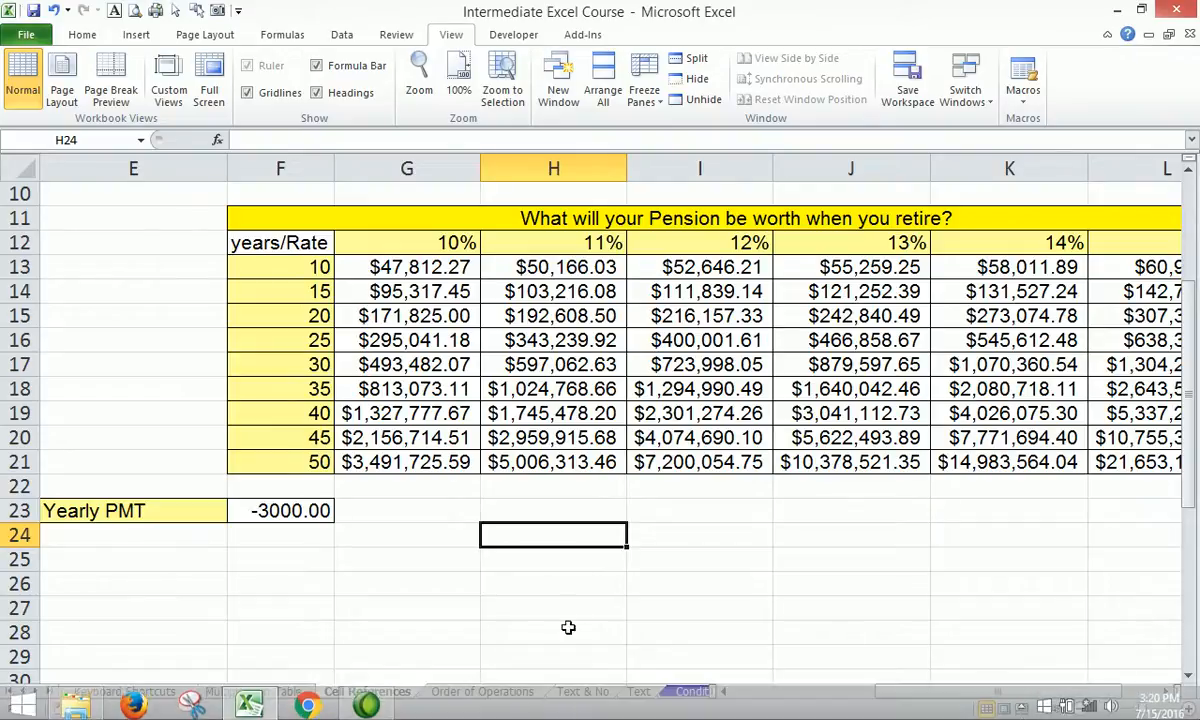
left_click(466, 688)
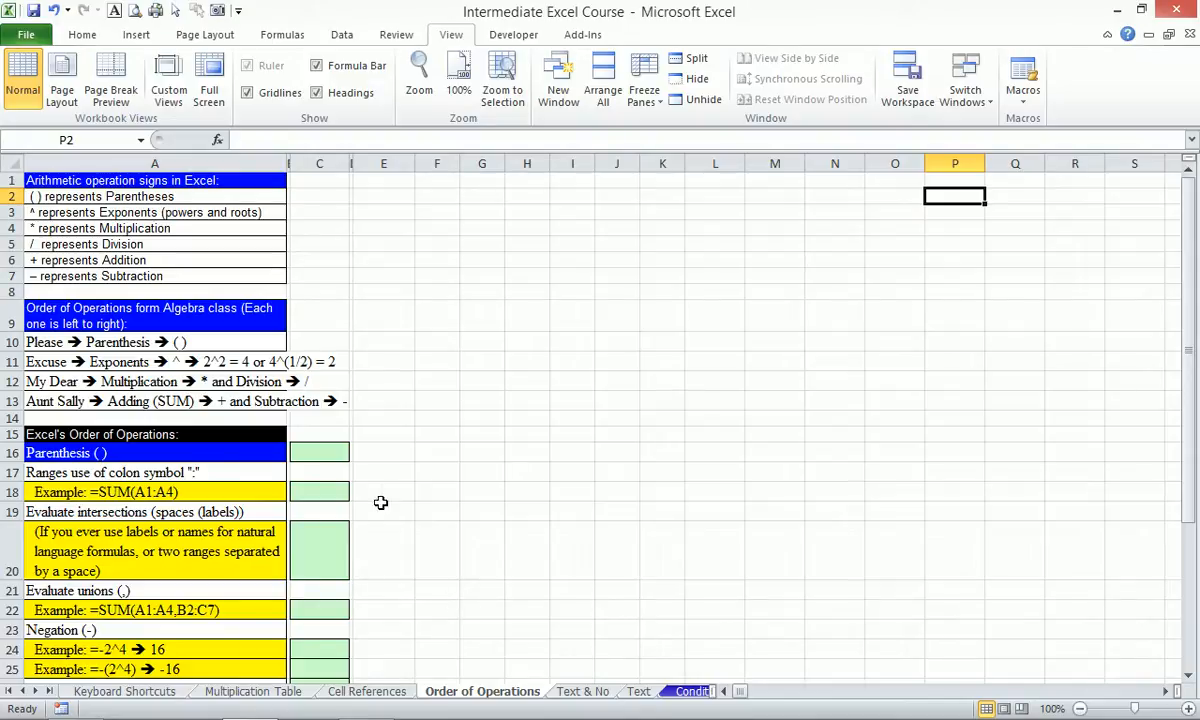
left_click_drag(130, 181, 601, 339)
key("alt+w")
key("f")
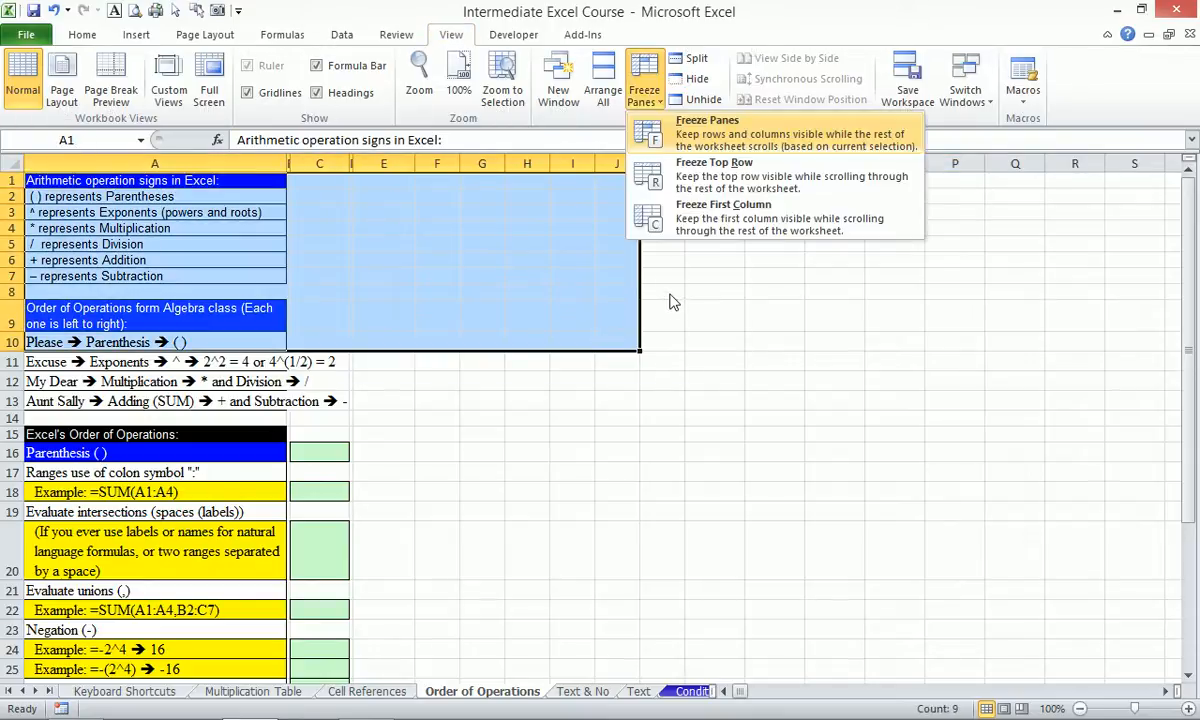
key("Escape")
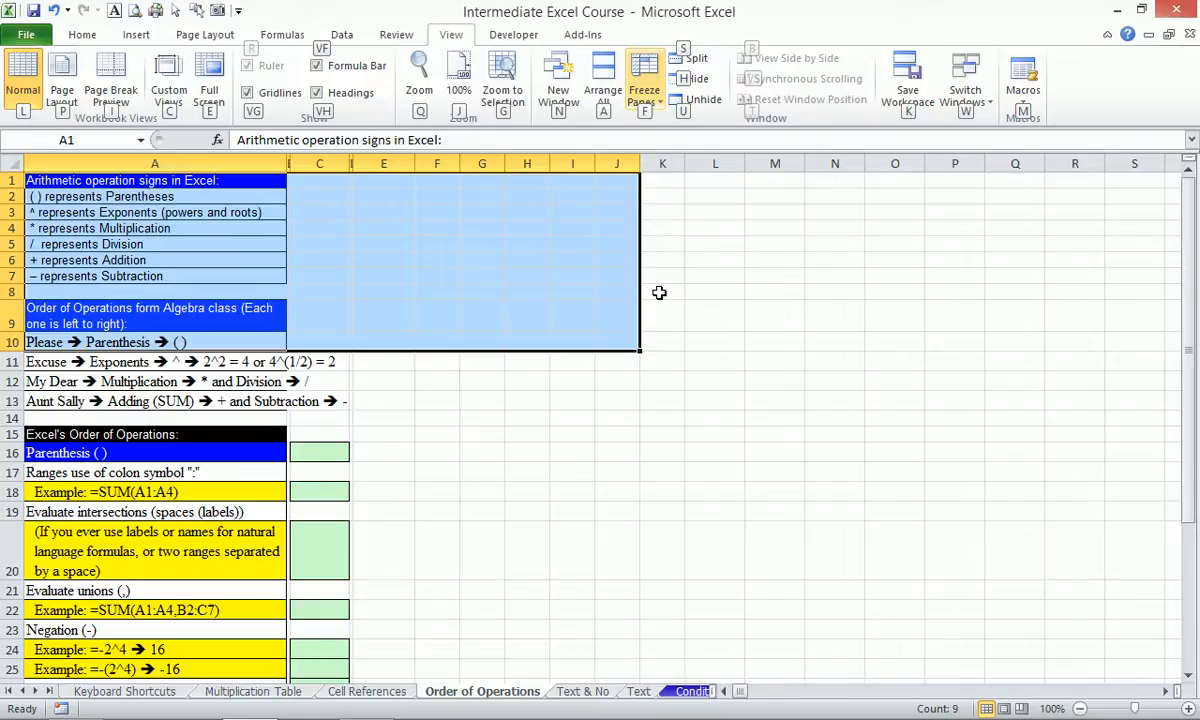
key("Escape")
key("Escape")
key("alt+w")
key("g")
left_click(707, 212)
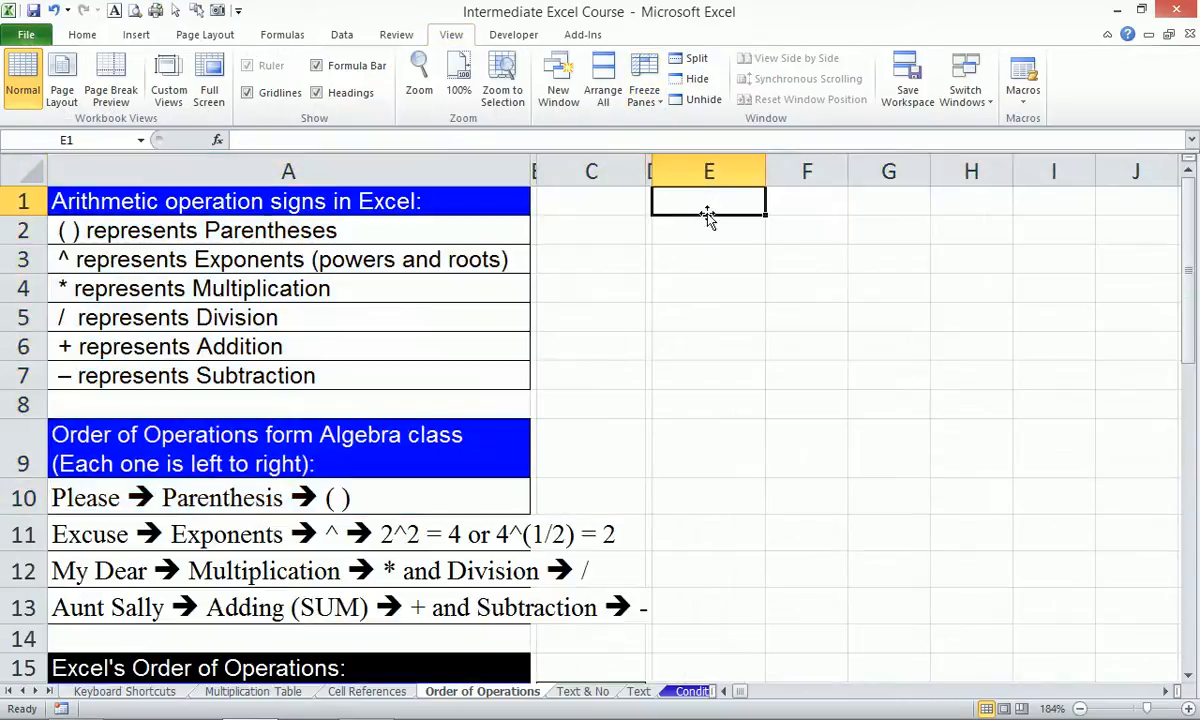
Type the letters P, E, M, D and A down column E from E1.
type("P")
key("Return")
type("E")
key("Return")
type("M")
key("Return")
key("Return")
type("D")
key("Return")
type("A")
key("Return")
Shift D and A up into E4:E5 and enter S in E6 to complete PEMDAS.
key("Up")
key("Up")
key("Up")
key("Down")
key("shift+Down")
key("ctrl+c")
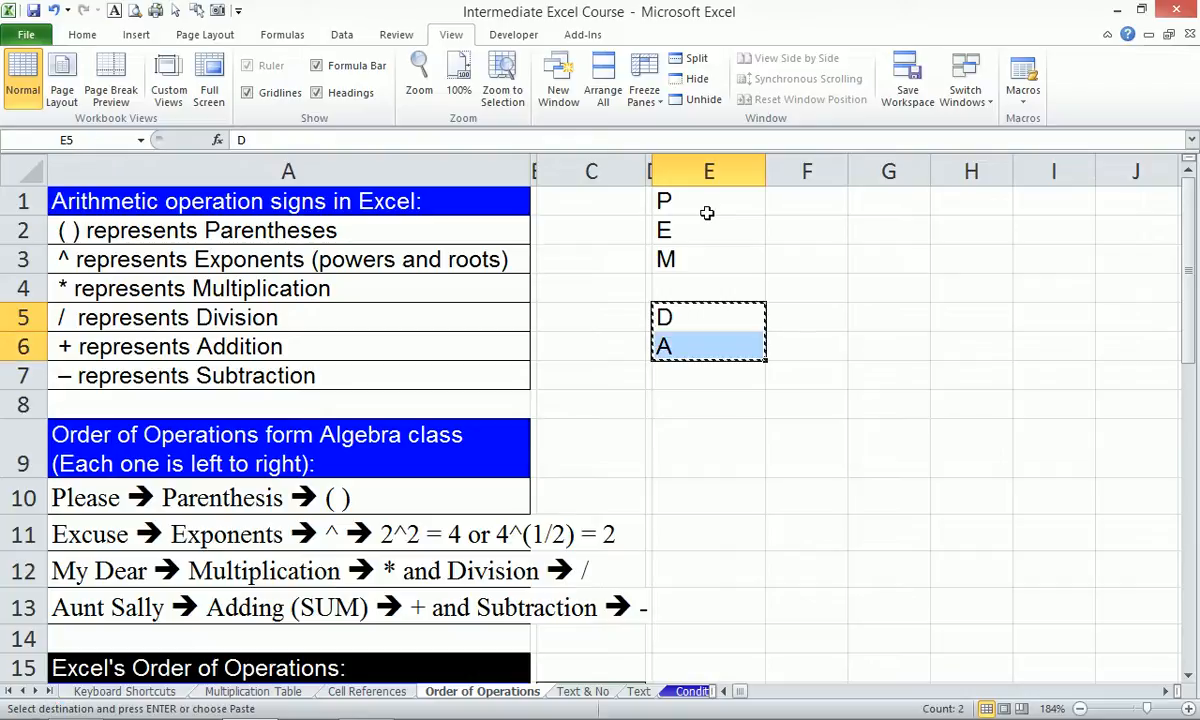
key("Up")
key("ctrl+v")
key("Down")
key("Down")
type("S")
key("Return")
key("Up")
key("Up")
key("Up")
key("Up")
key("Up")
key("Up")
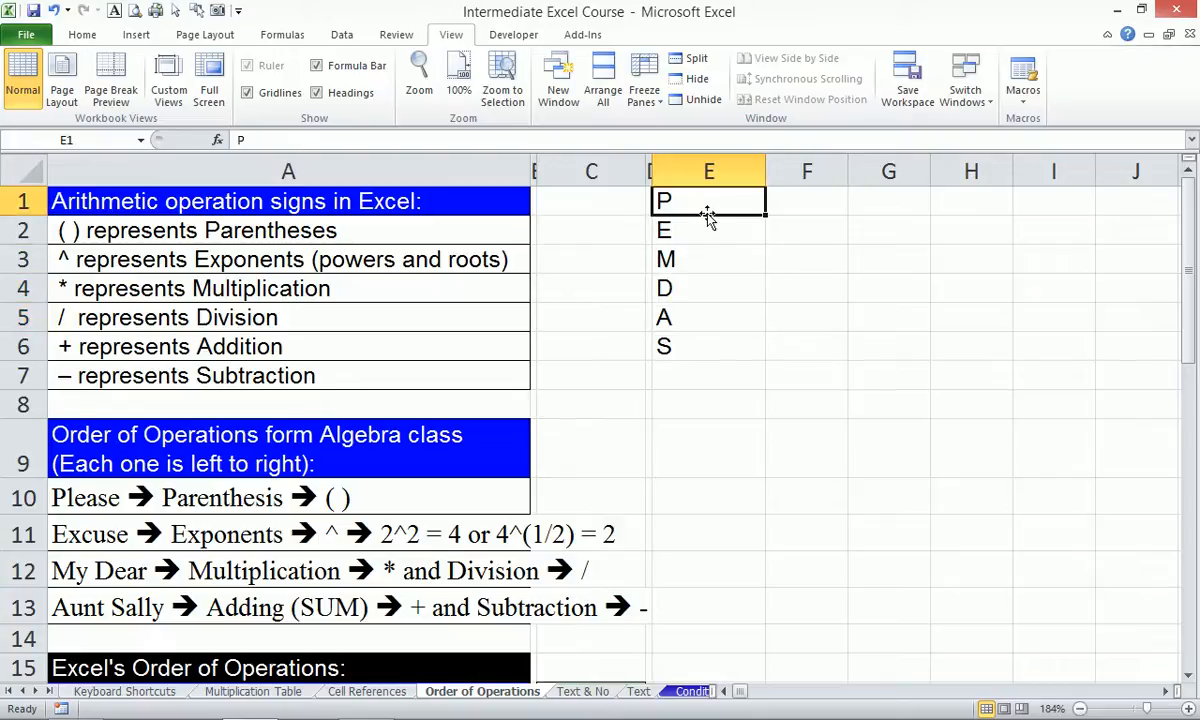
key("Down")
key("Down")
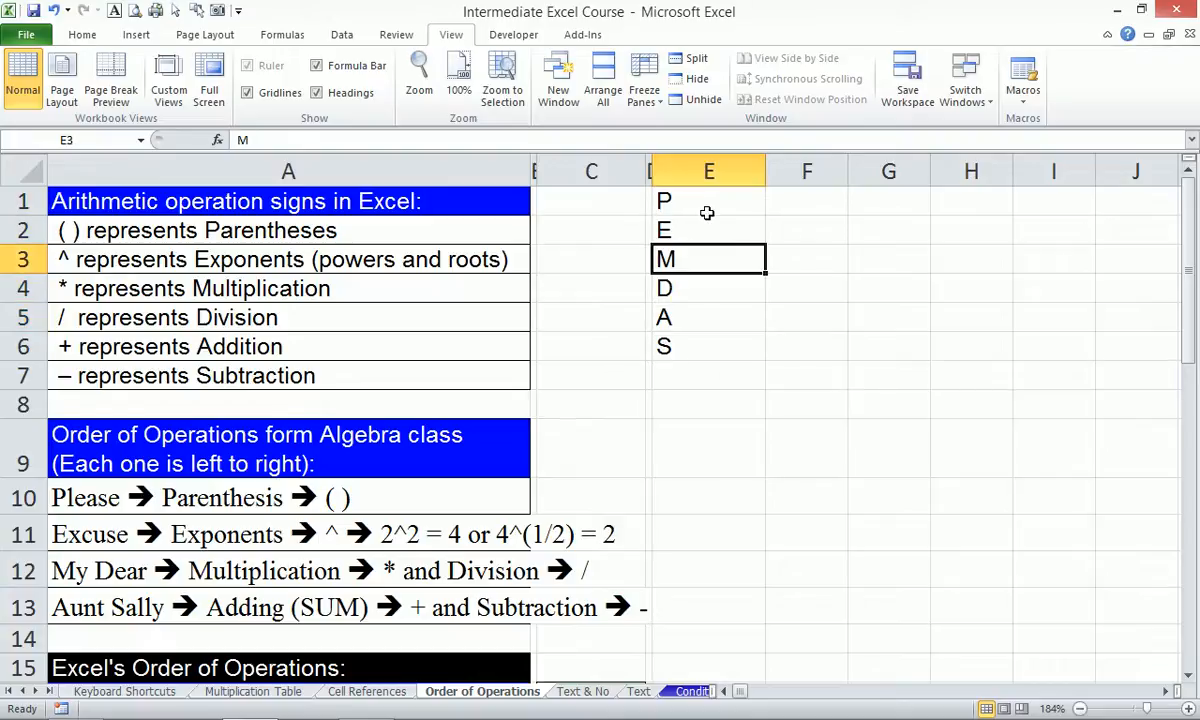
key("Down")
key("Down")
key("Down")
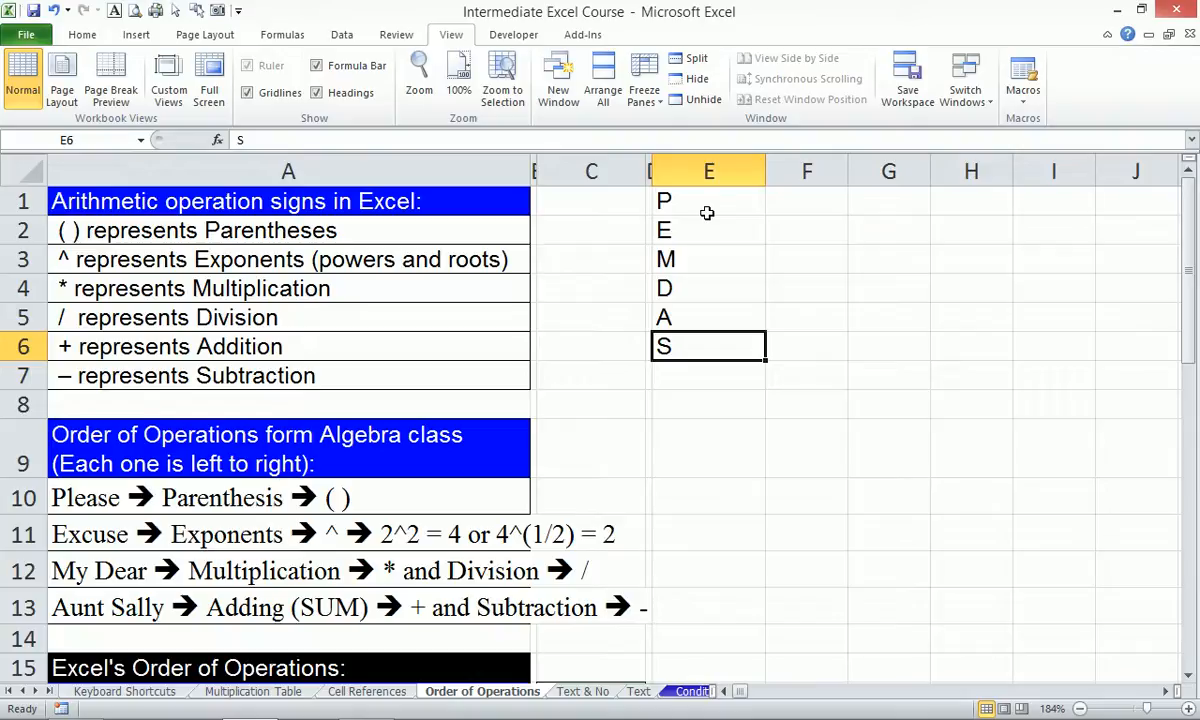
key("Up")
key("Up")
key("Up")
key("Up")
key("Up")
key("Right")
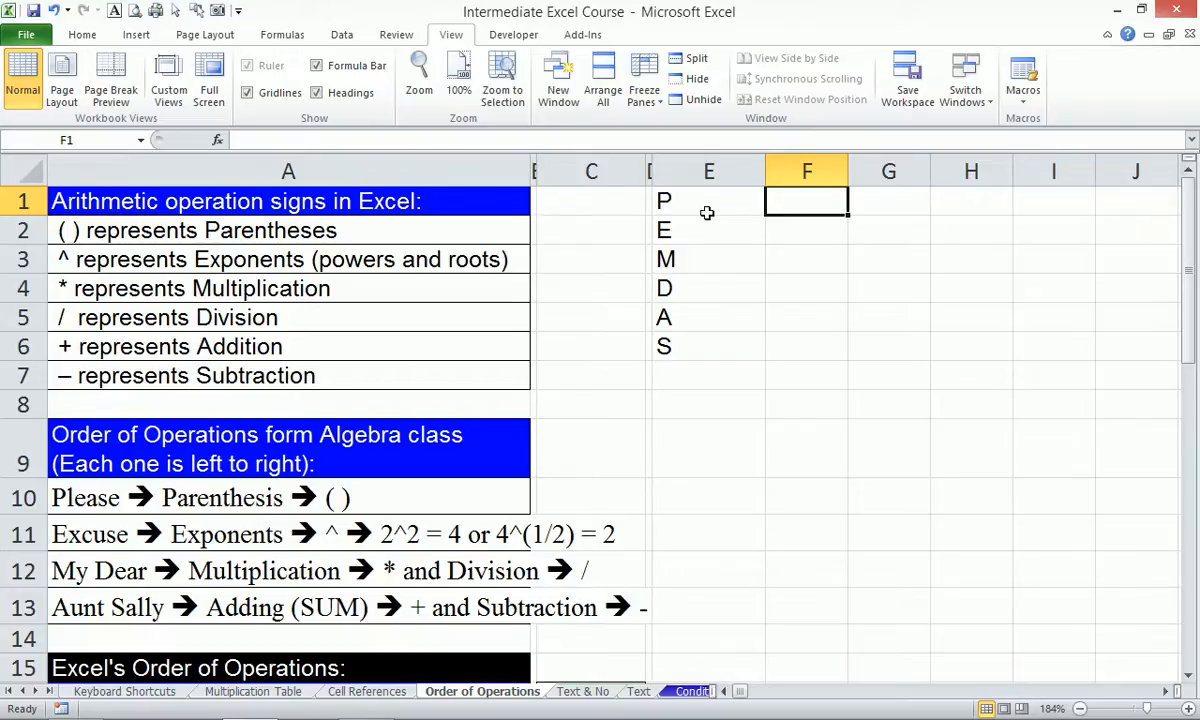
Label F1 'Parenthesis' and F2 'Exponent', fixing the misspelling.
type("Parent")
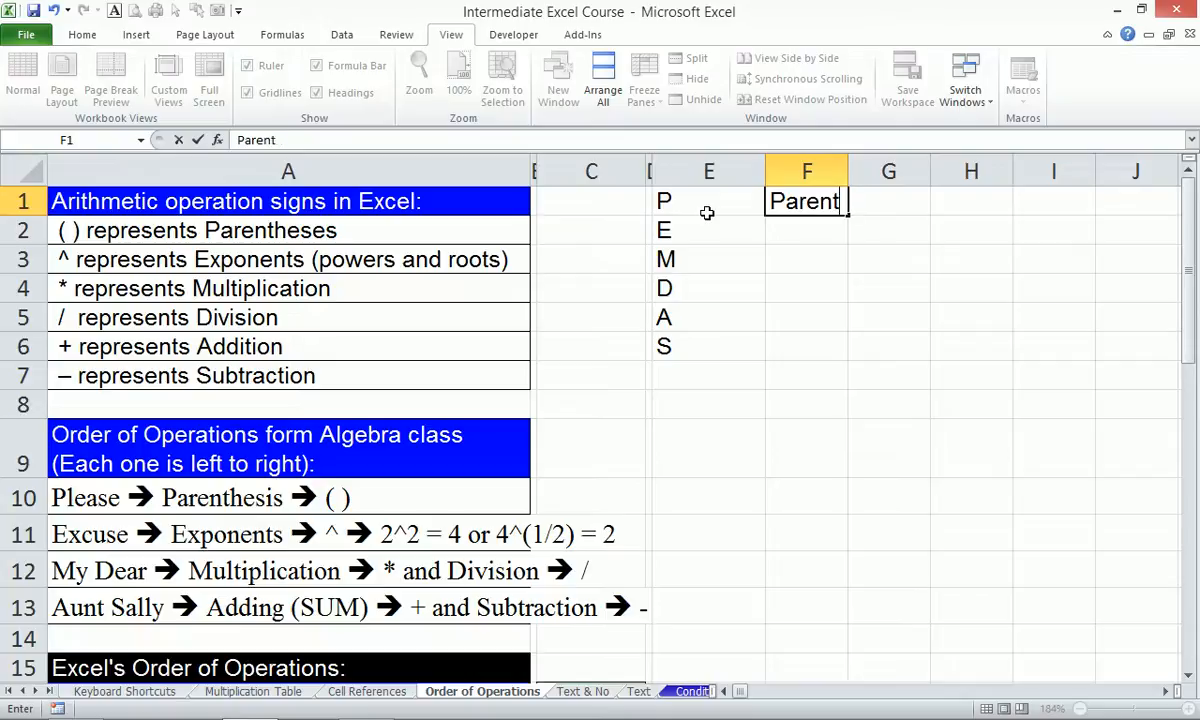
type("hes")
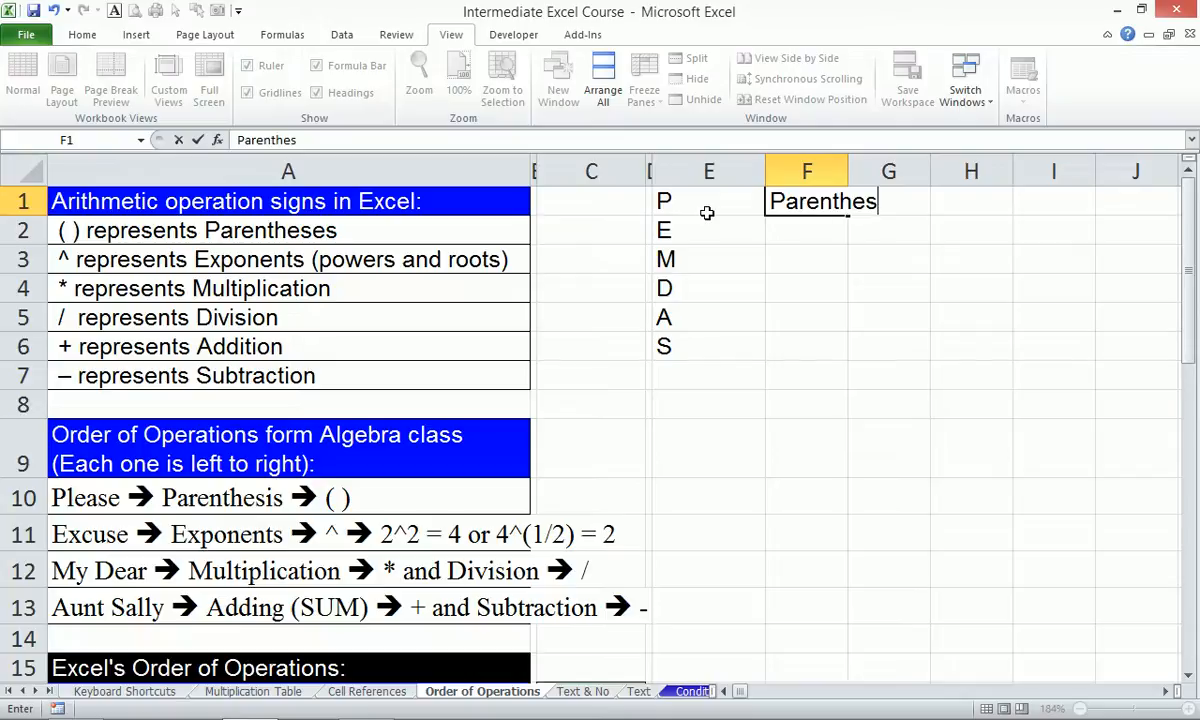
type("is")
key("Return")
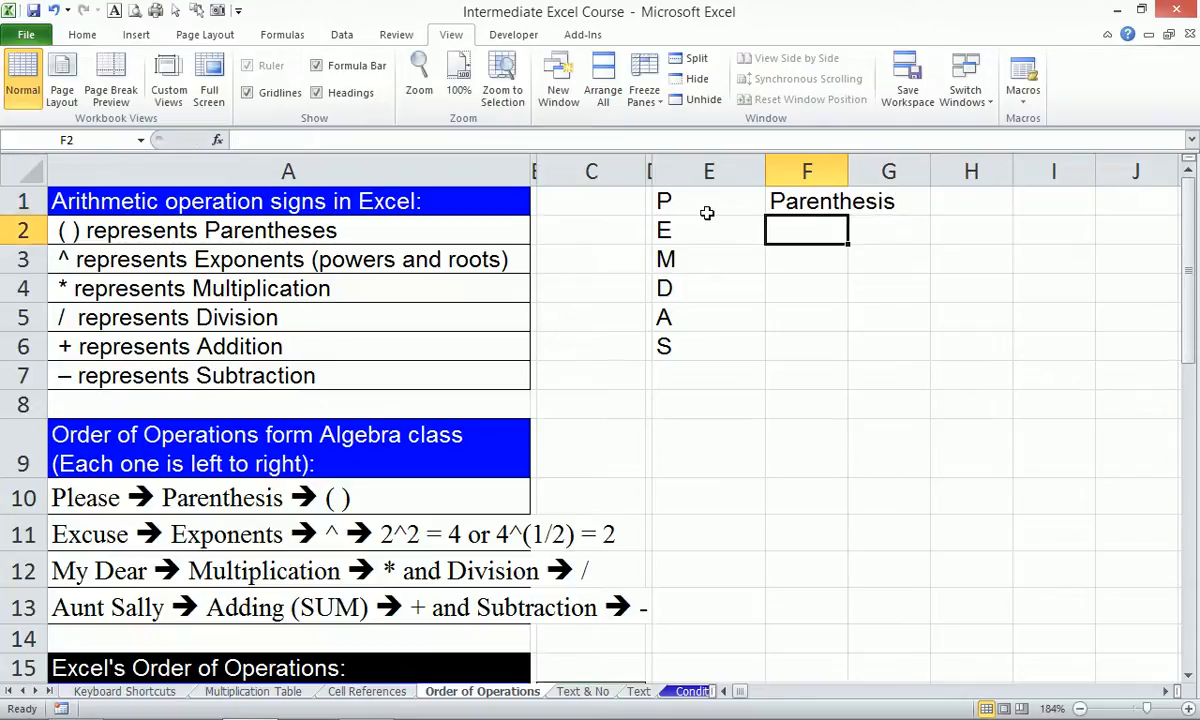
type("Exponet")
key("BackSpace")
type("nt")
key("Return")
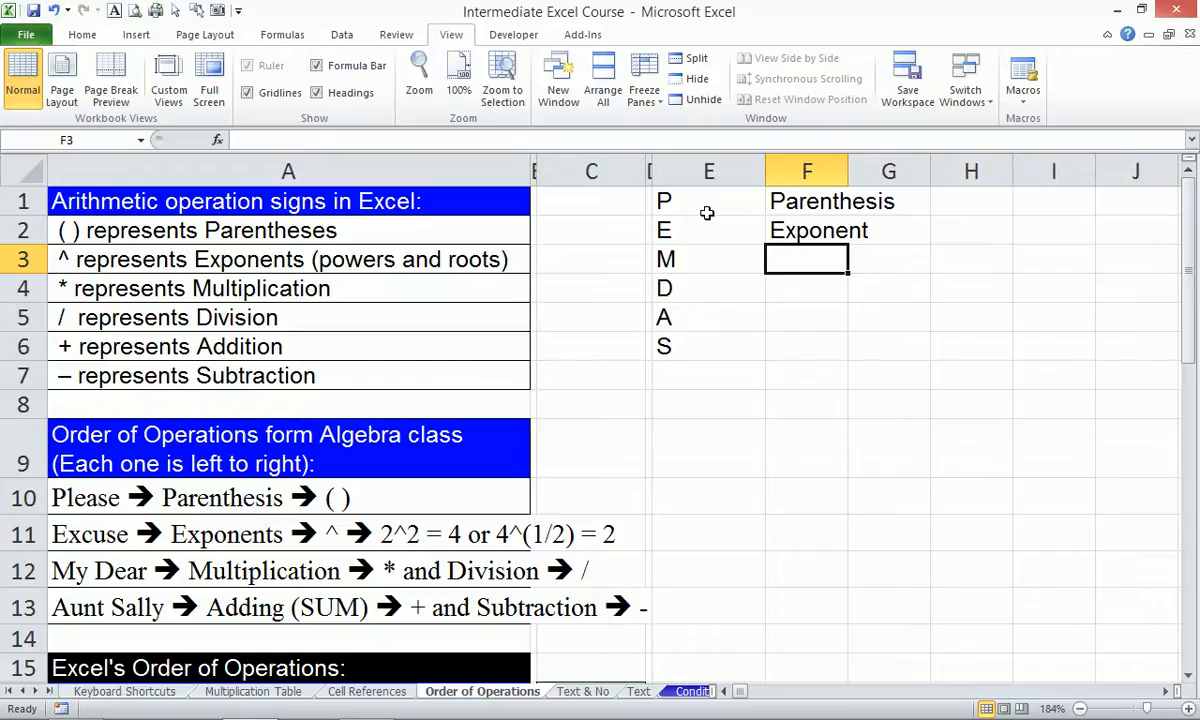
Enter 'caret' in F7 beside the subtraction row.
left_click(803, 372)
type("caret")
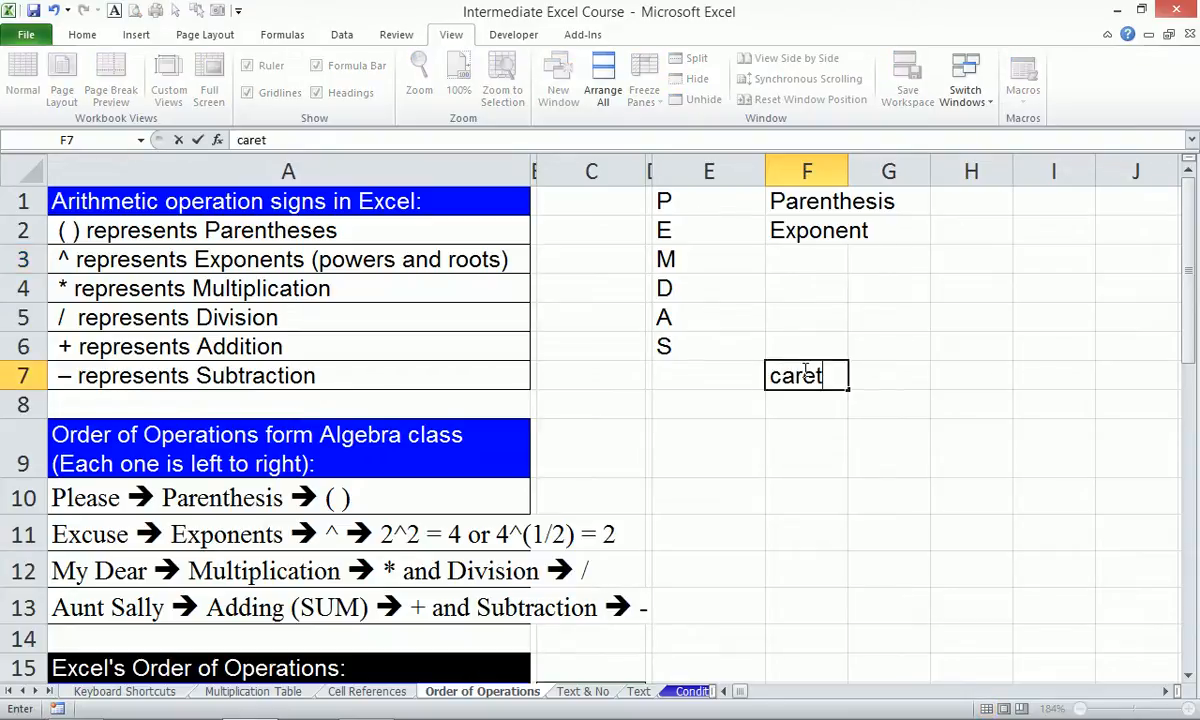
key("Return")
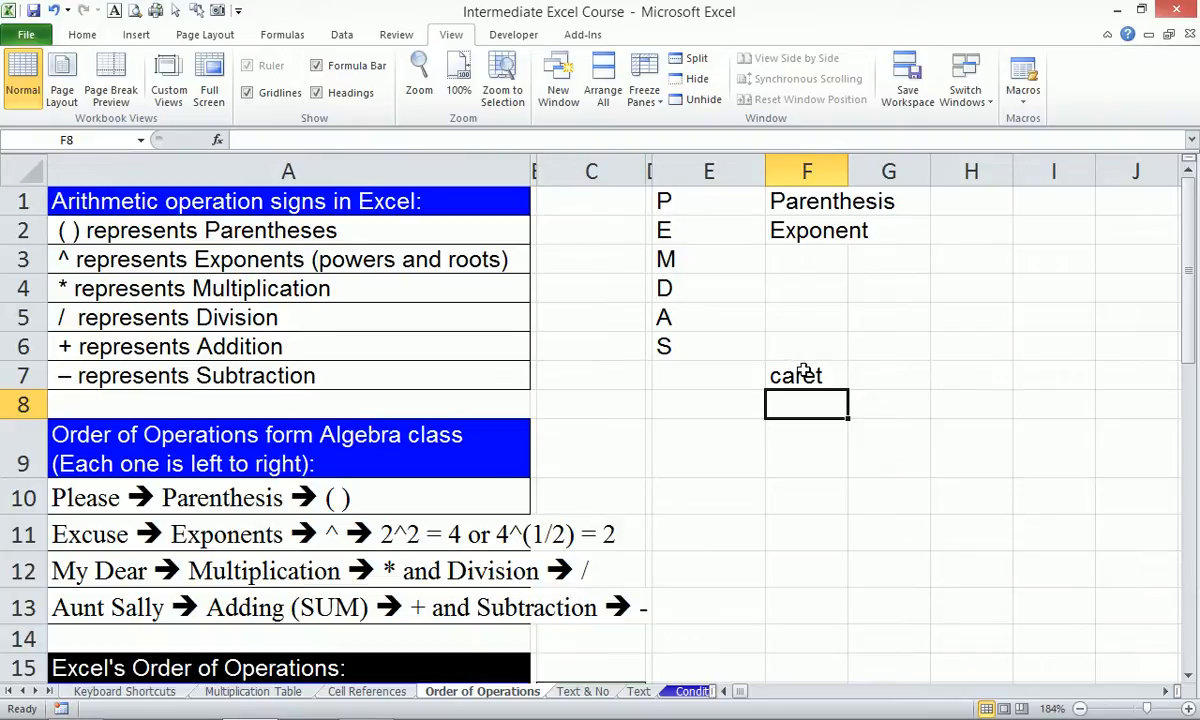
key("Right")
key("Down")
key("Down")
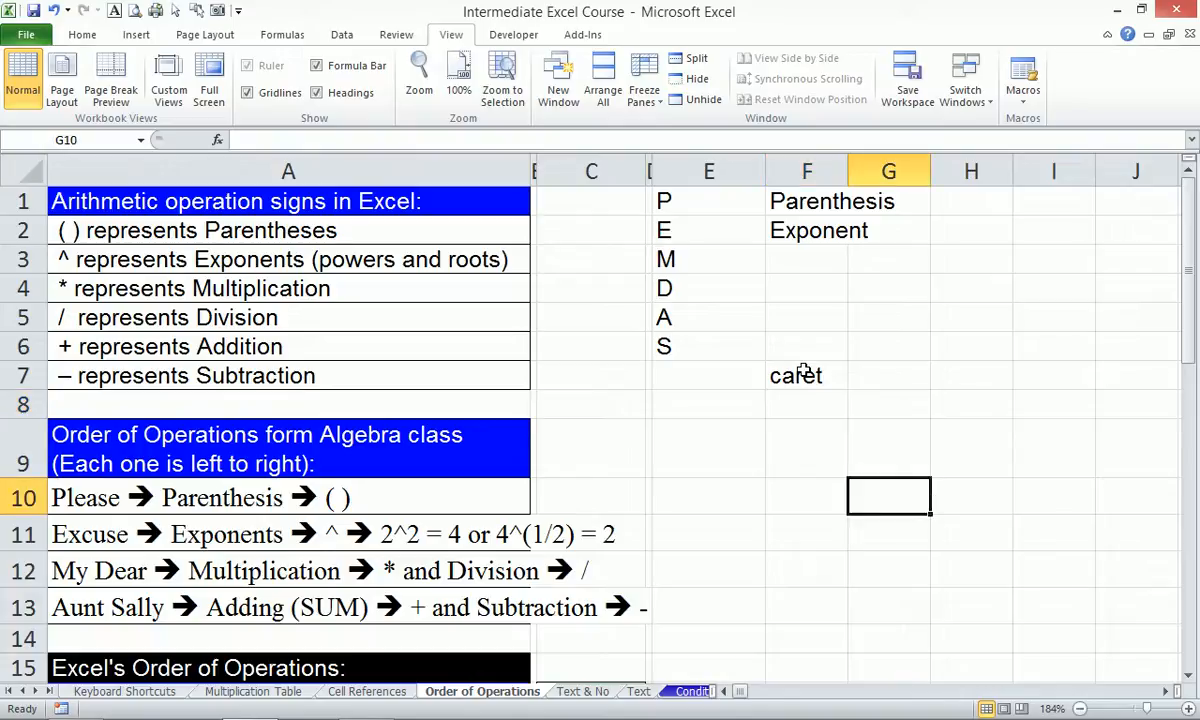
Enter =2^2+4*3-1 in G10 and go back to the start of the entry in the formula bar.
type("2")
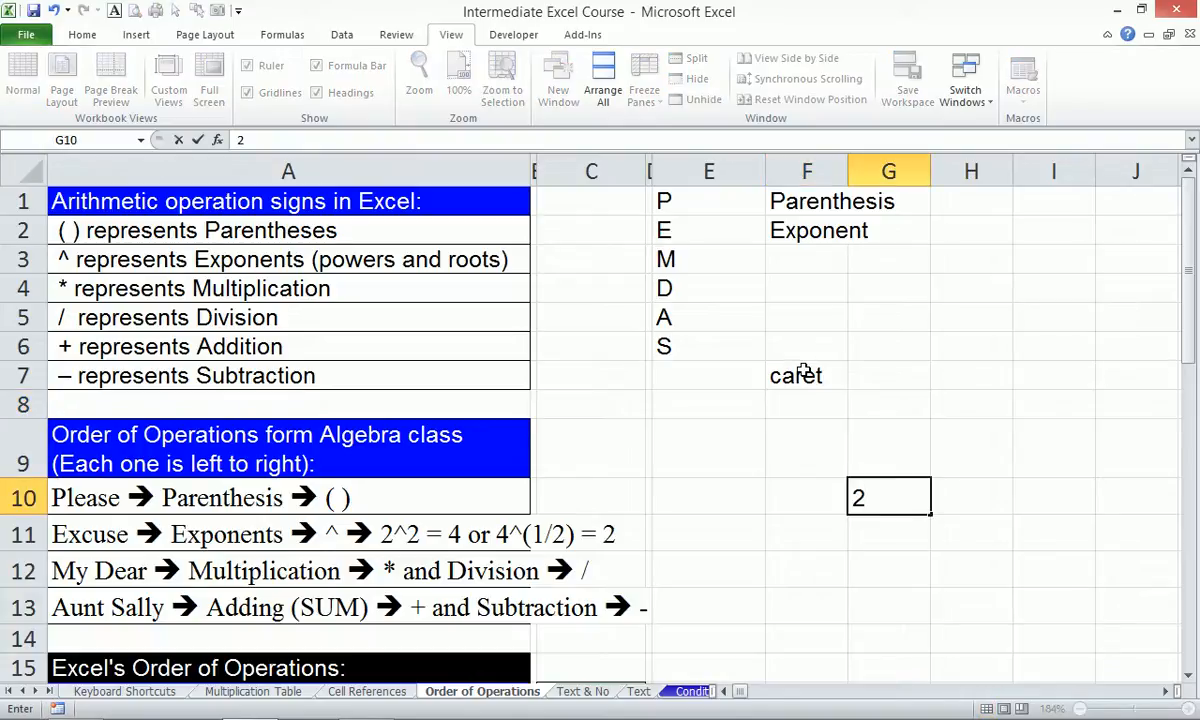
type("^")
key("BackSpace")
key("BackSpace")
type("=3")
key("BackSpace")
type("2^2+")
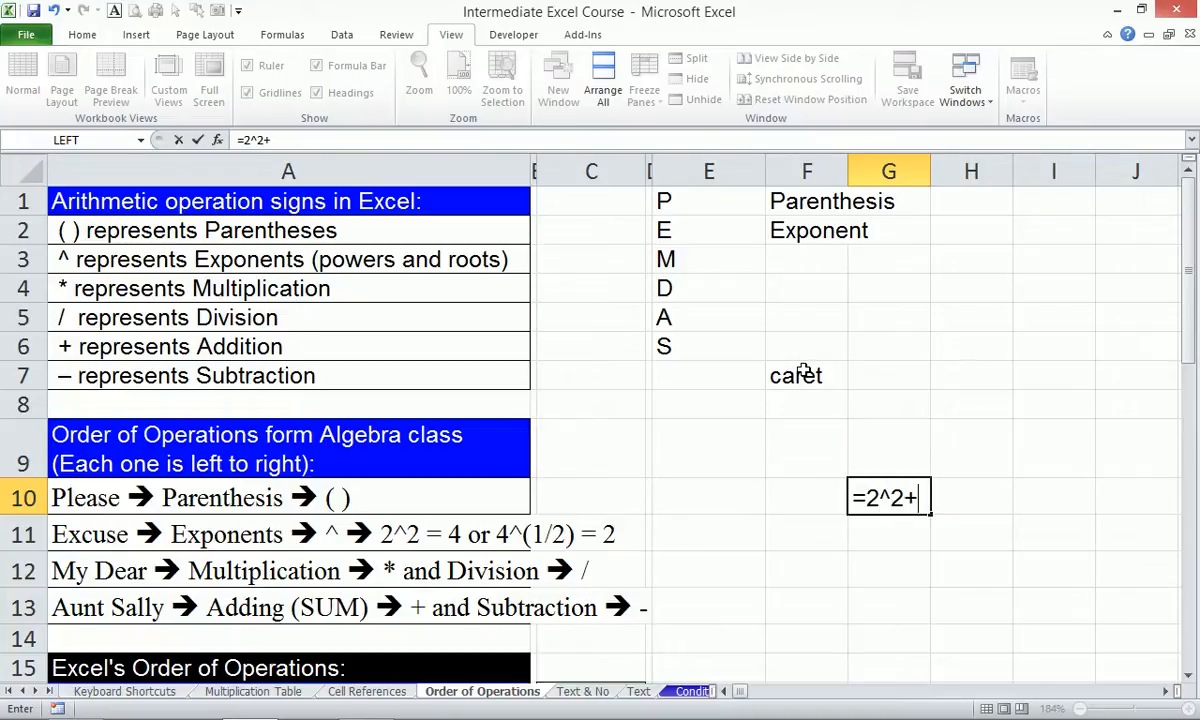
type("4*3")
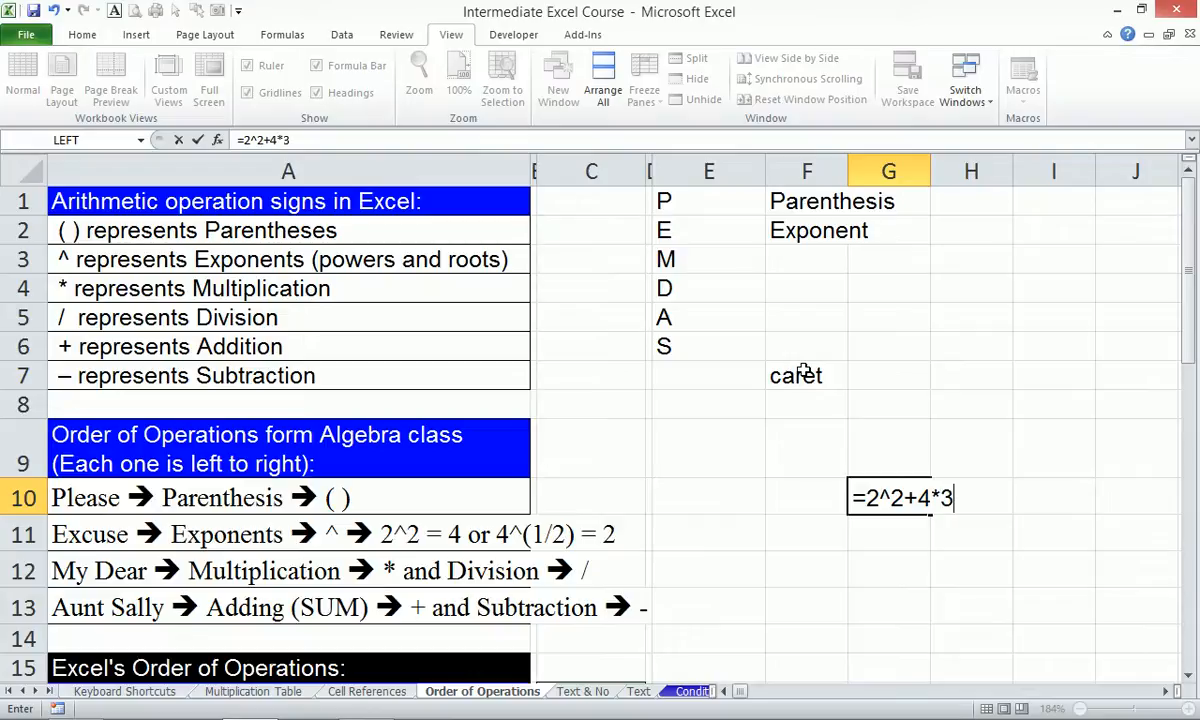
type("-1")
left_click(234, 140)
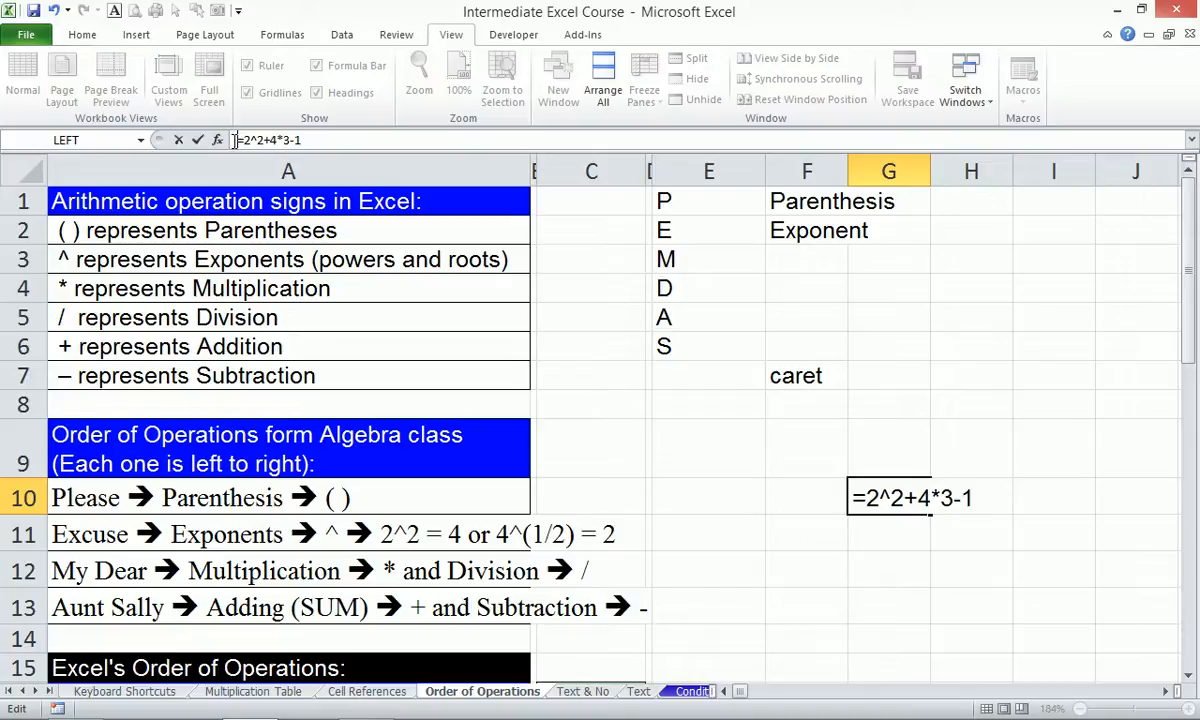
Put an apostrophe before G10's formula so it stays as text, then enter 23 in G11 and 15 in G12.
type("'")
key("Return")
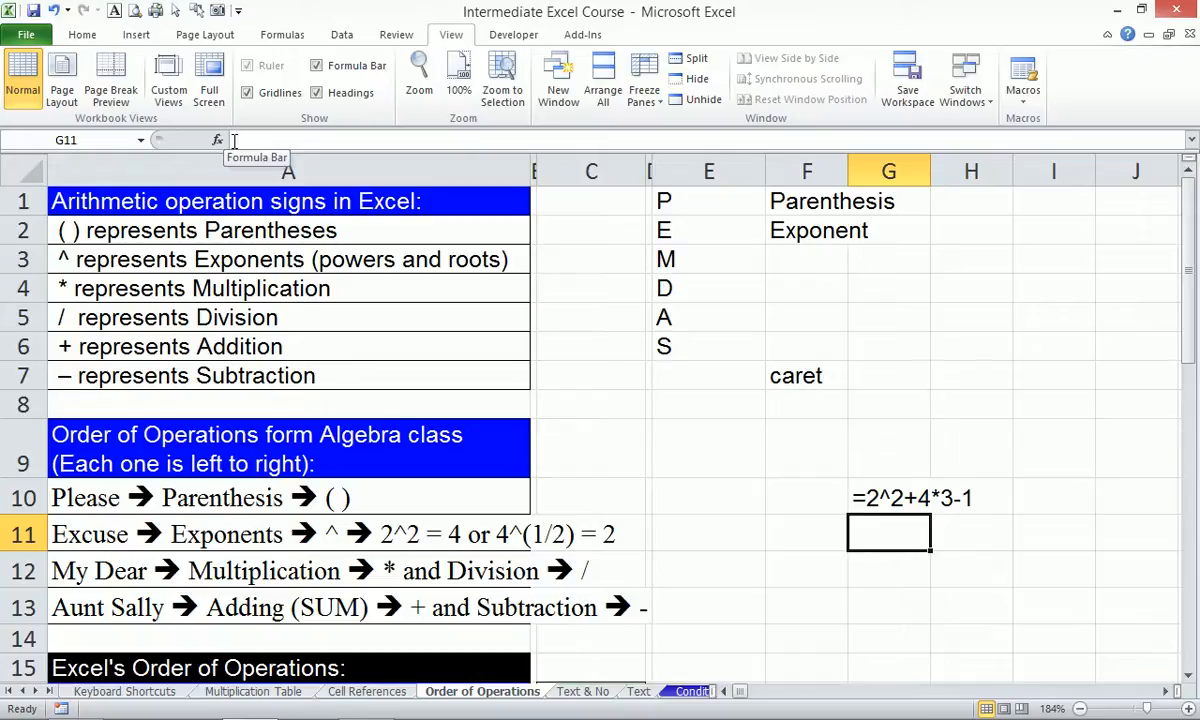
type("23")
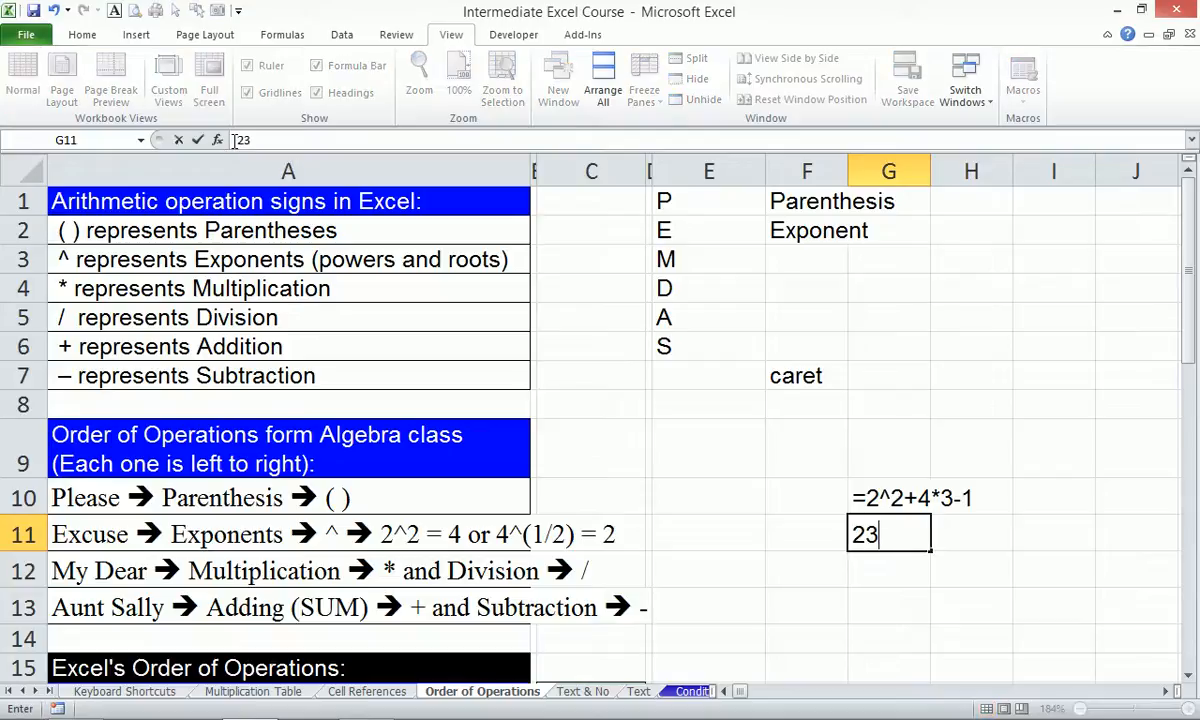
key("Return")
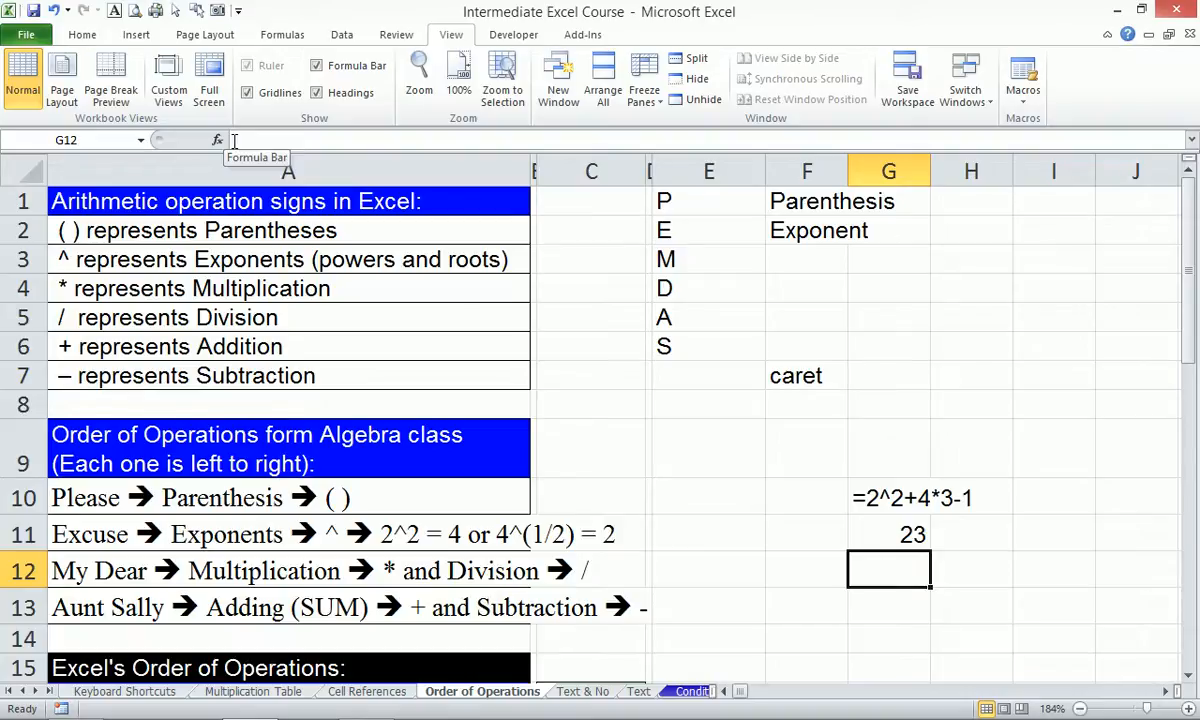
type("15")
key("Return")
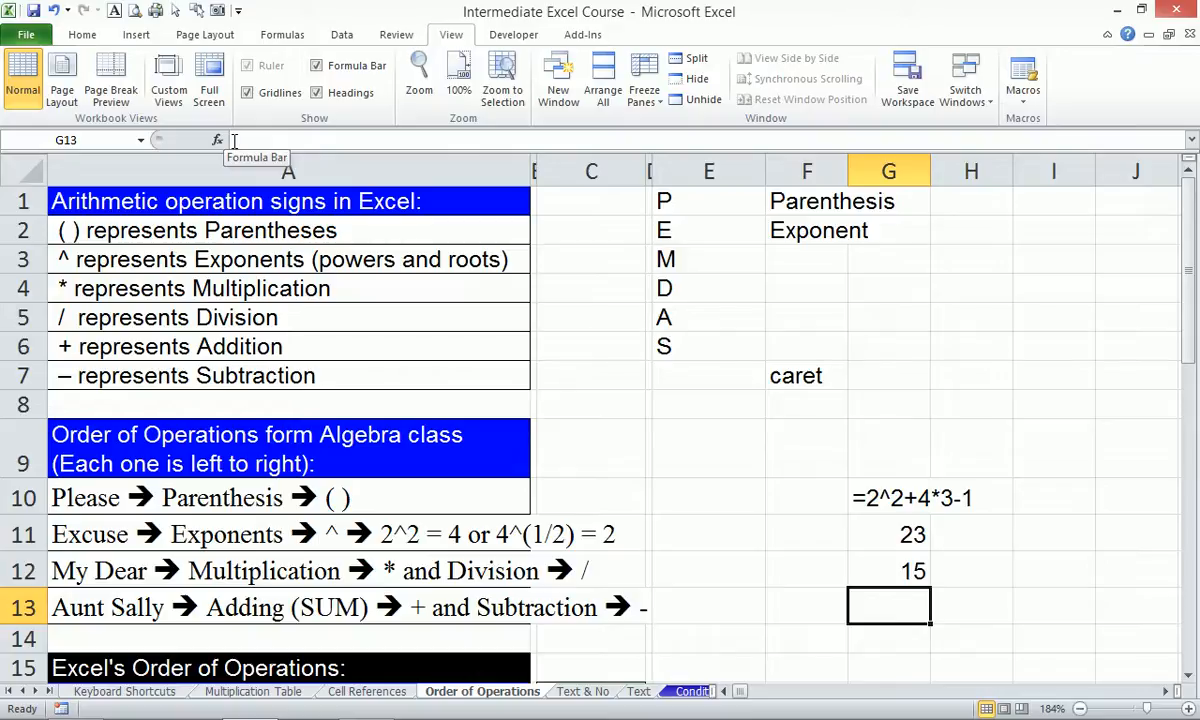
Remove G10's leading apostrophe so its formula calculates 15.
left_click(868, 492)
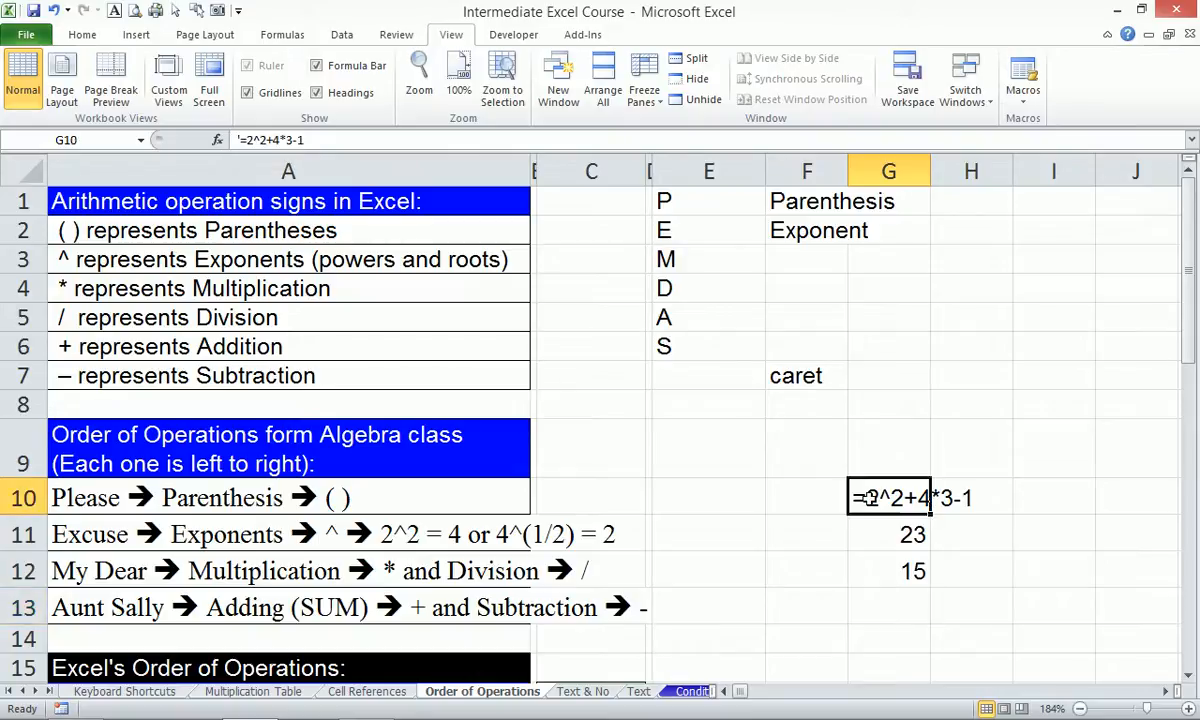
left_click(241, 140)
key("BackSpace")
key("Return")
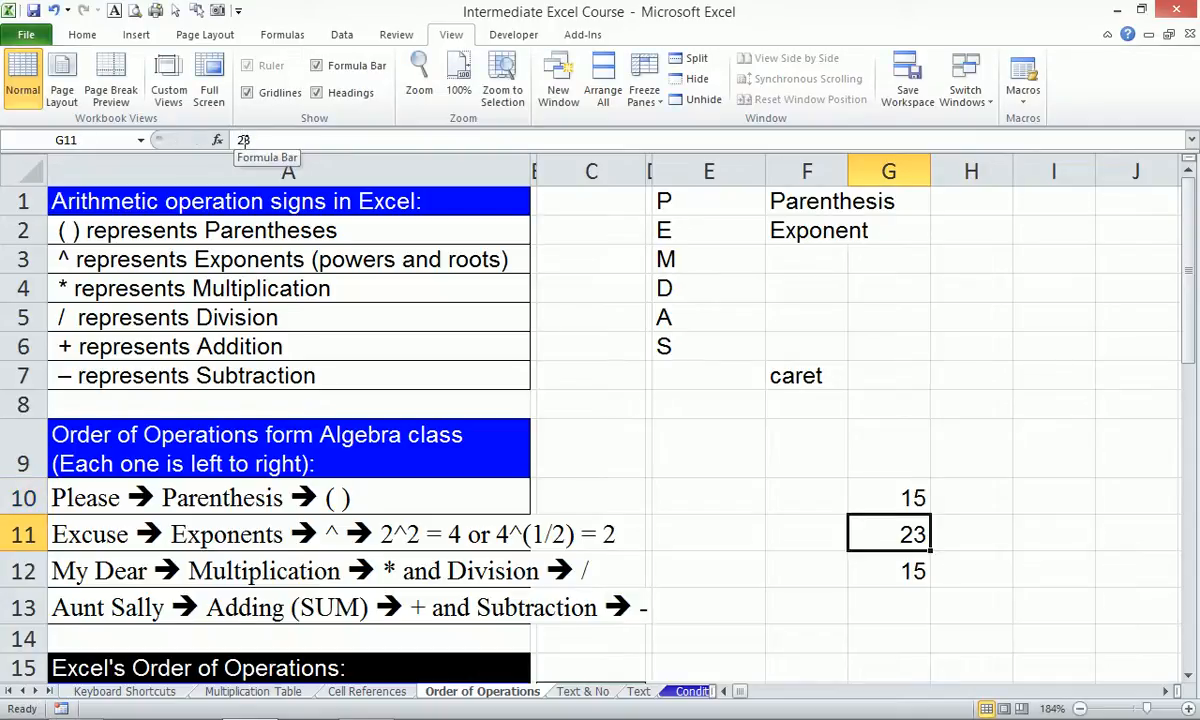
Change G10 to =(2^2+4)*3-1 and remove its apostrophe so it calculates 23.
left_click(868, 497)
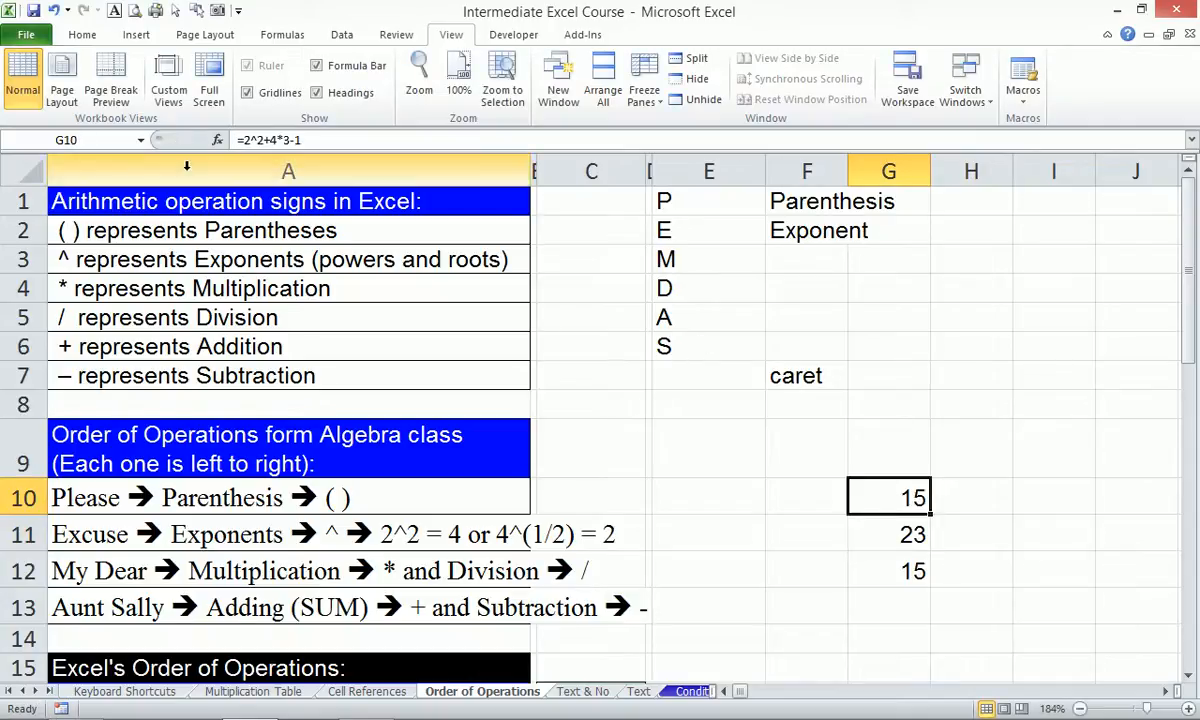
left_click(281, 140)
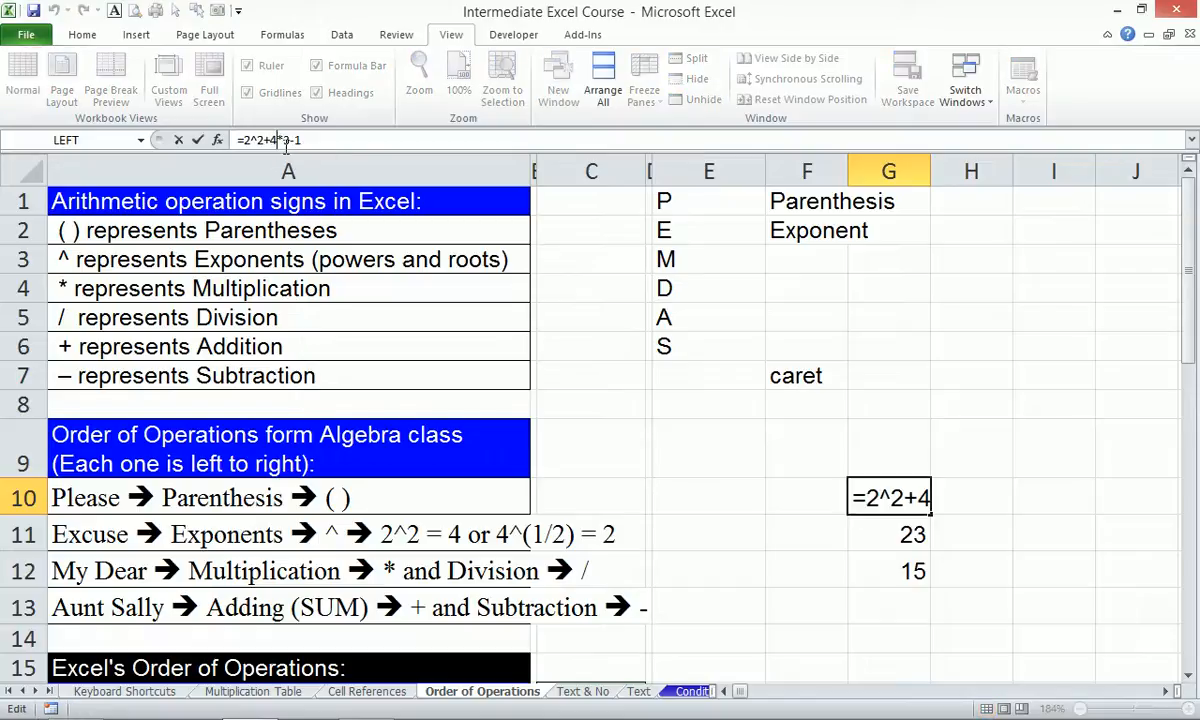
type(")")
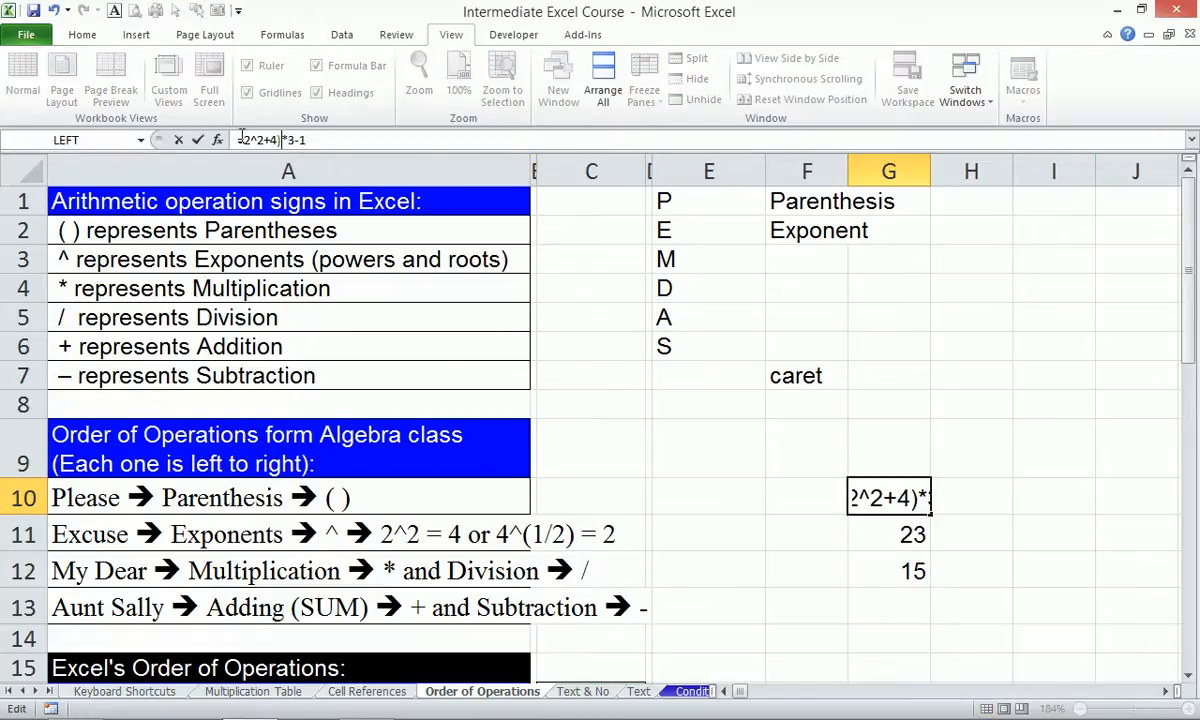
left_click(248, 140)
type("(")
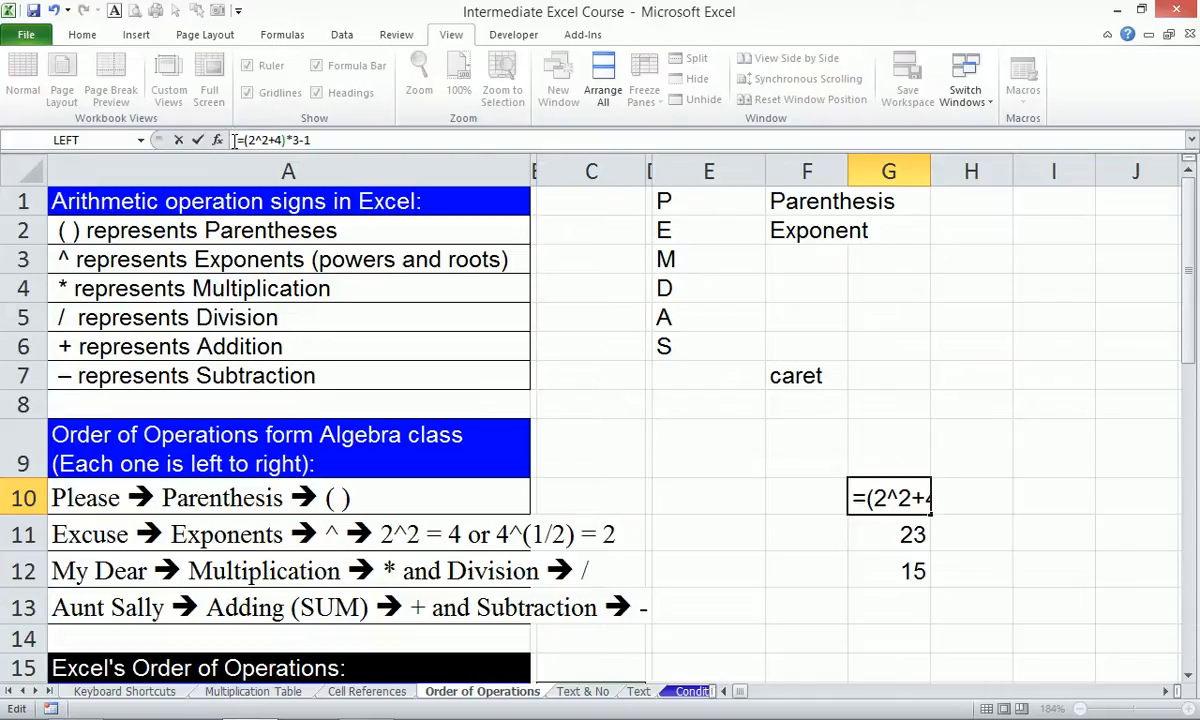
key("Return")
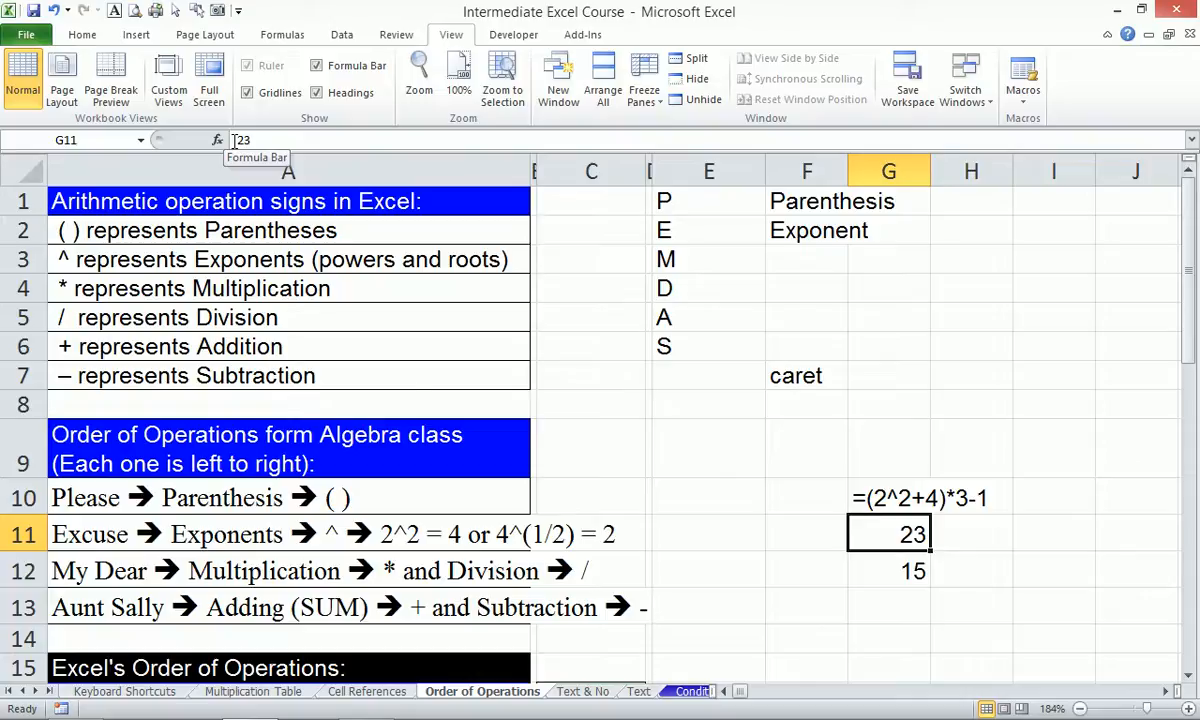
left_click(868, 497)
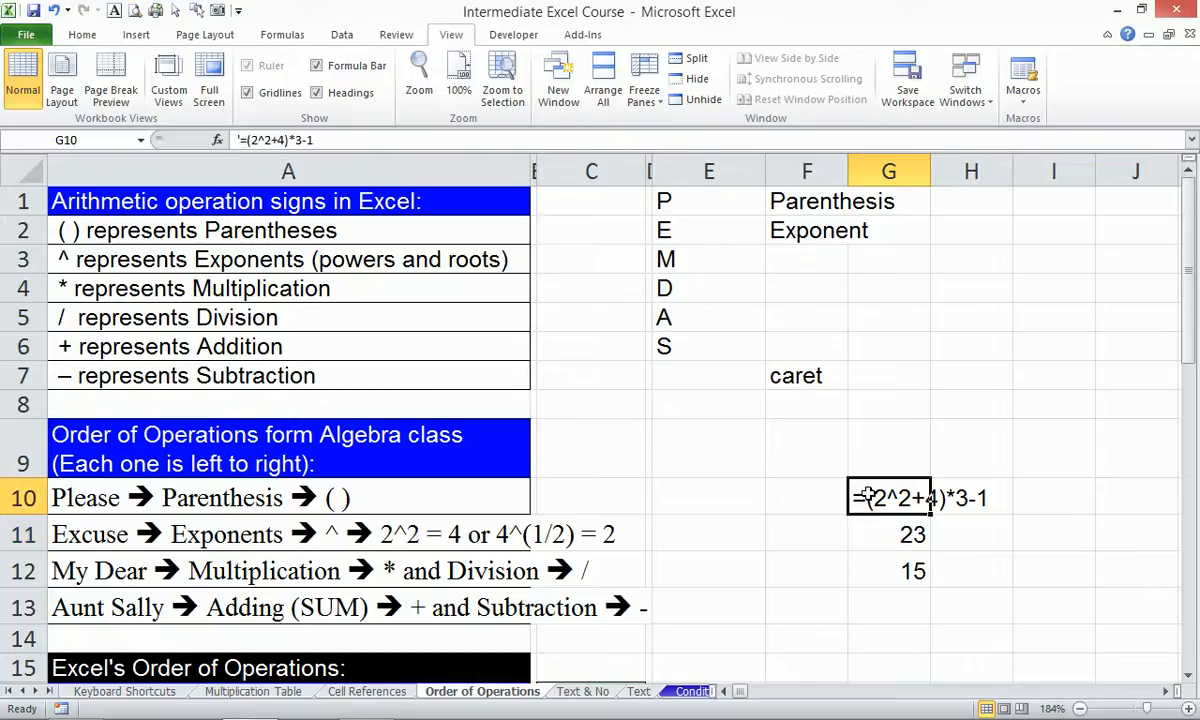
left_click(265, 141)
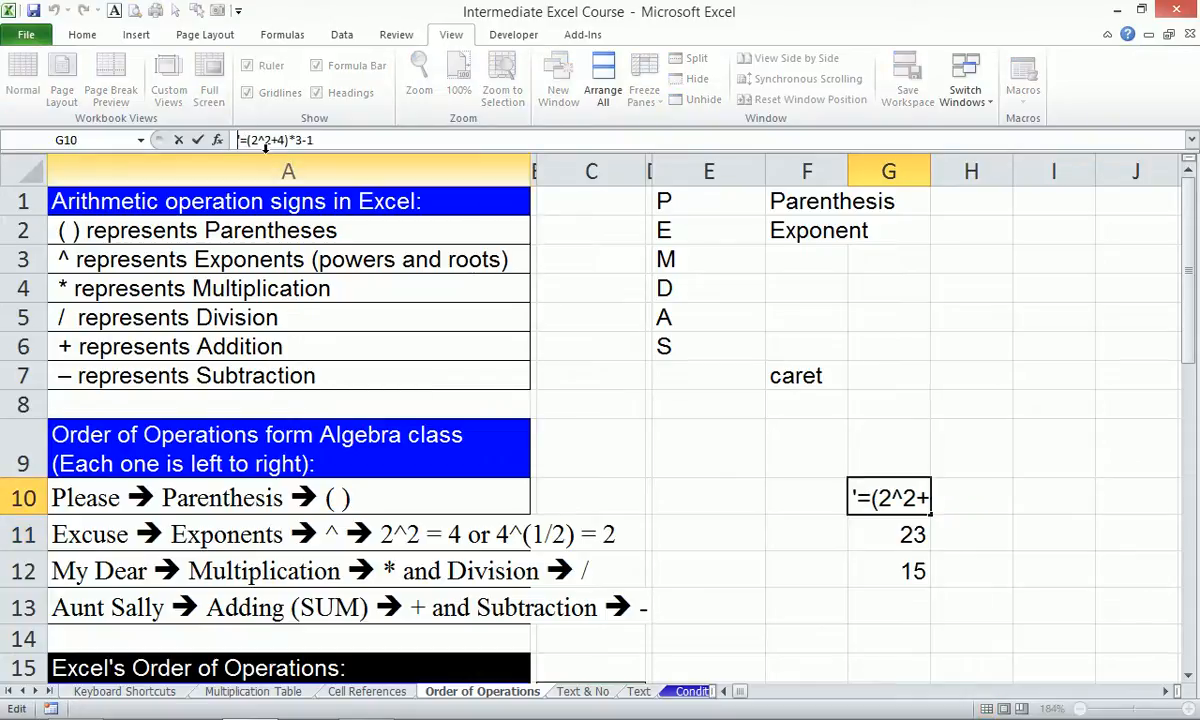
key("Home")
key("Delete")
key("Return")
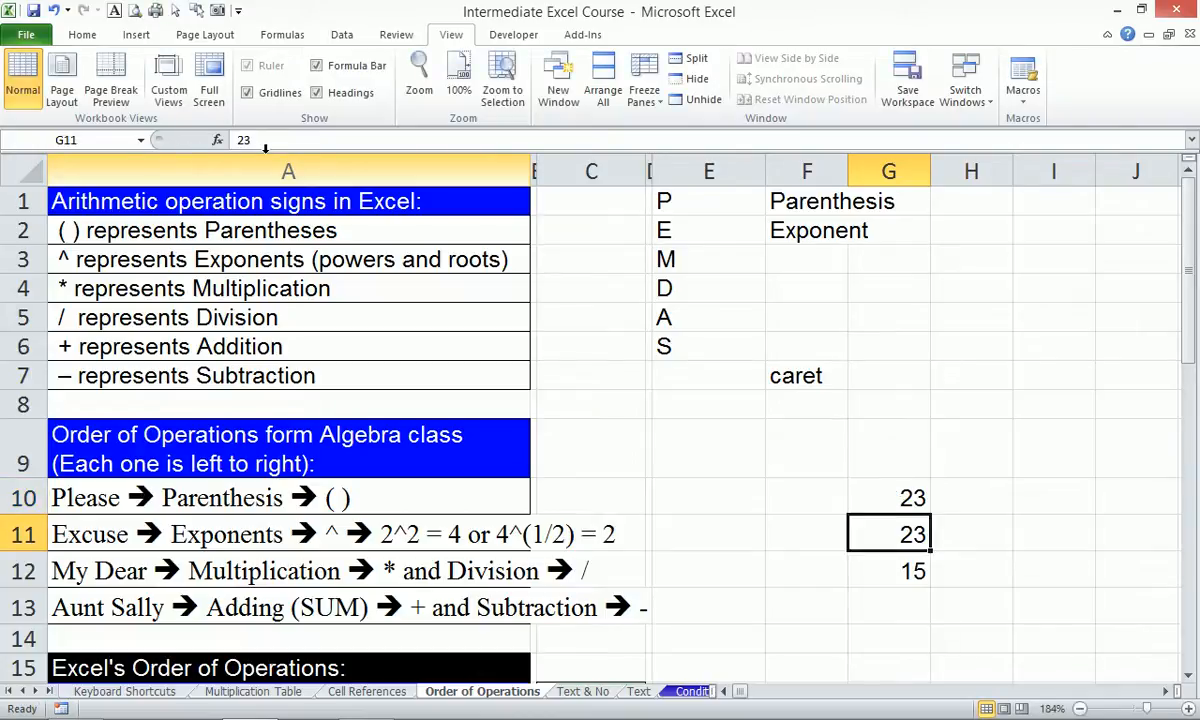
Open the Text & No sheet and inspect B13's SUM total and B11's text-stored 1.
left_click(583, 691)
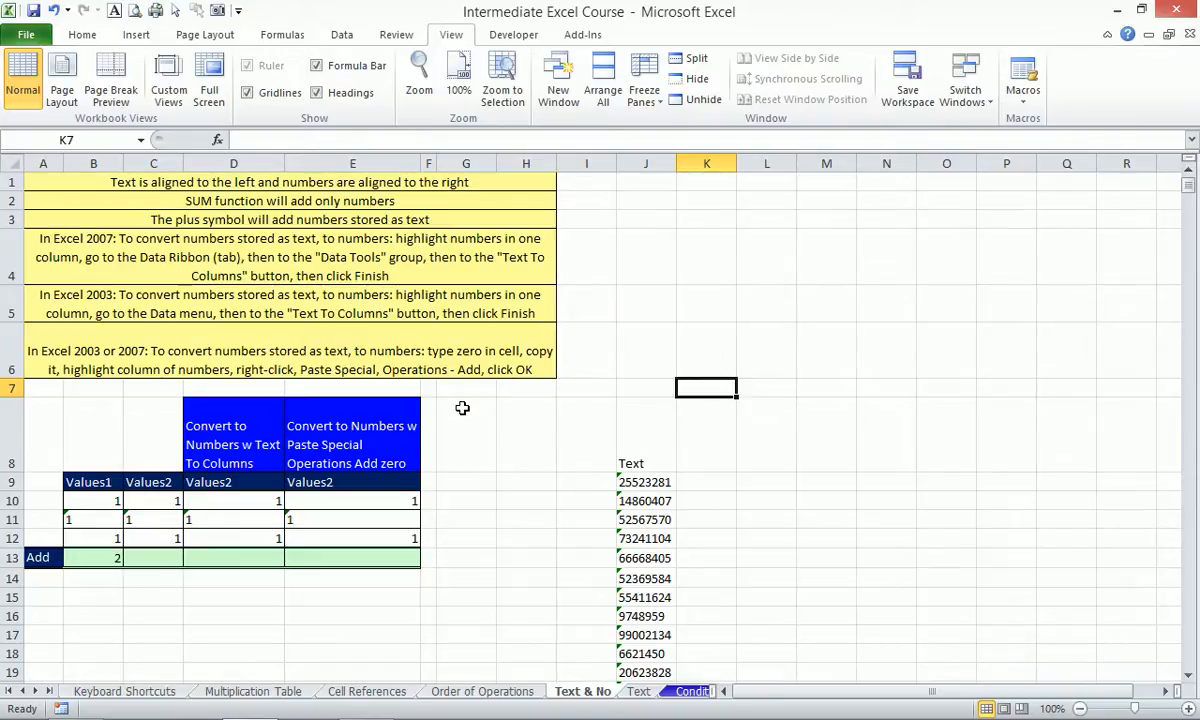
mouse_move(1065, 715)
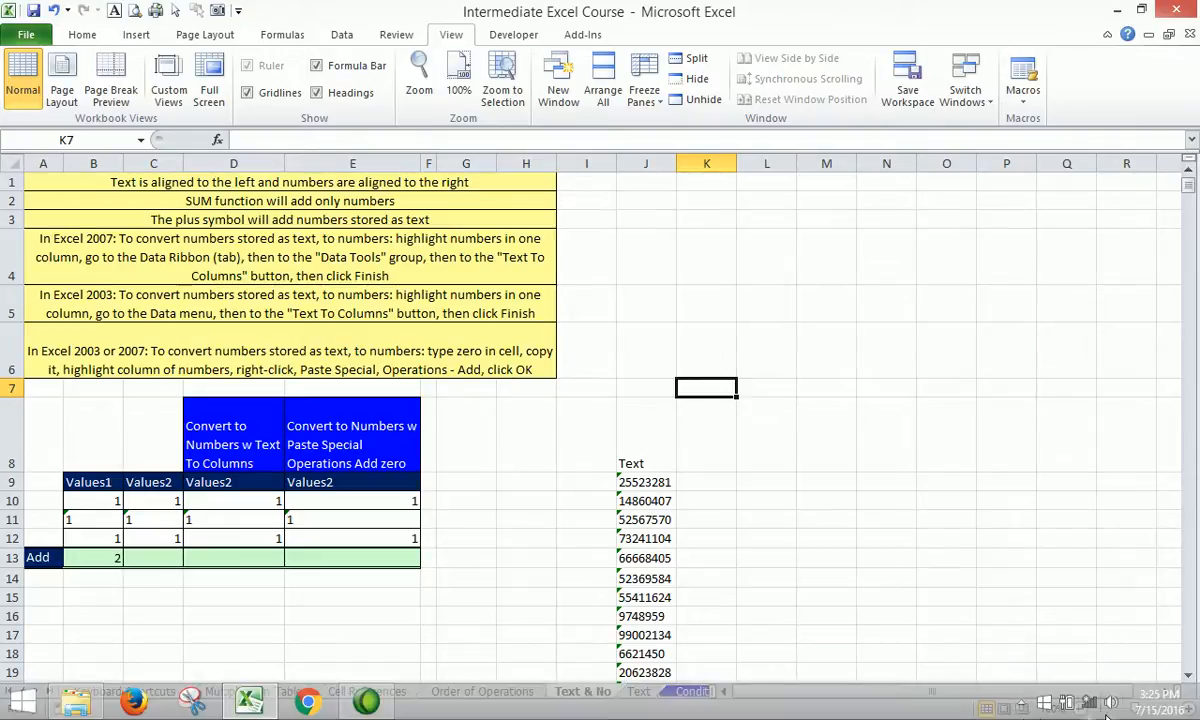
left_click(1022, 705)
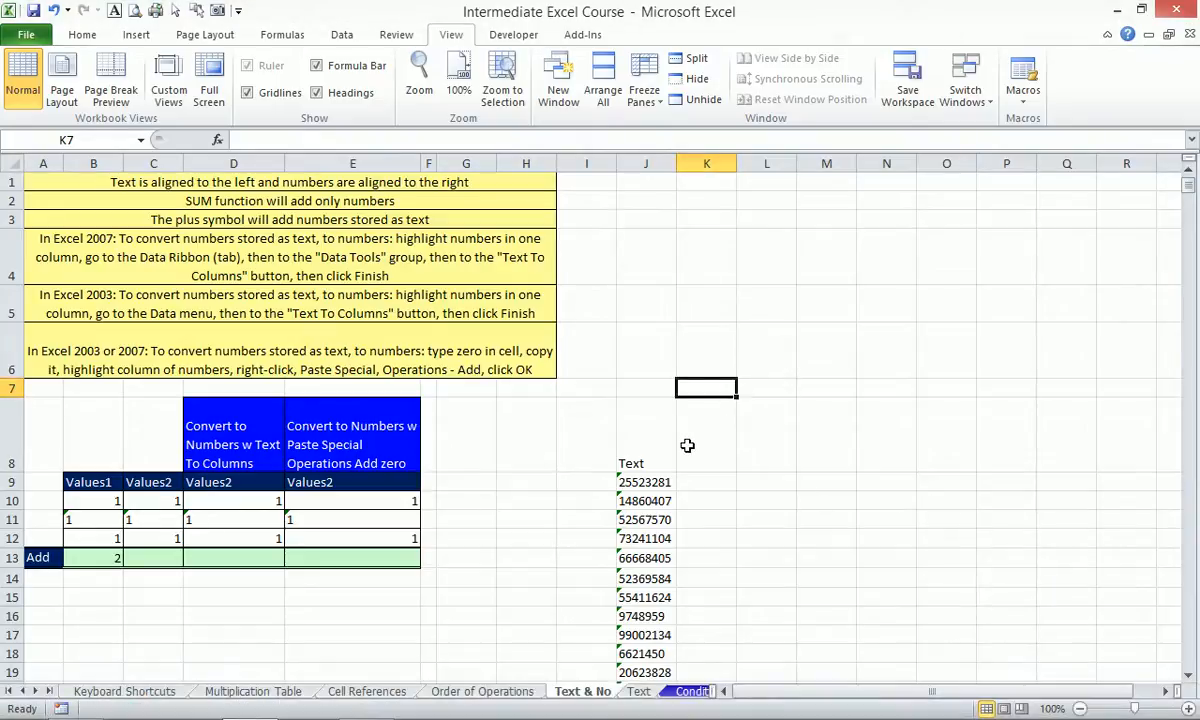
left_click(82, 558)
key("Return")
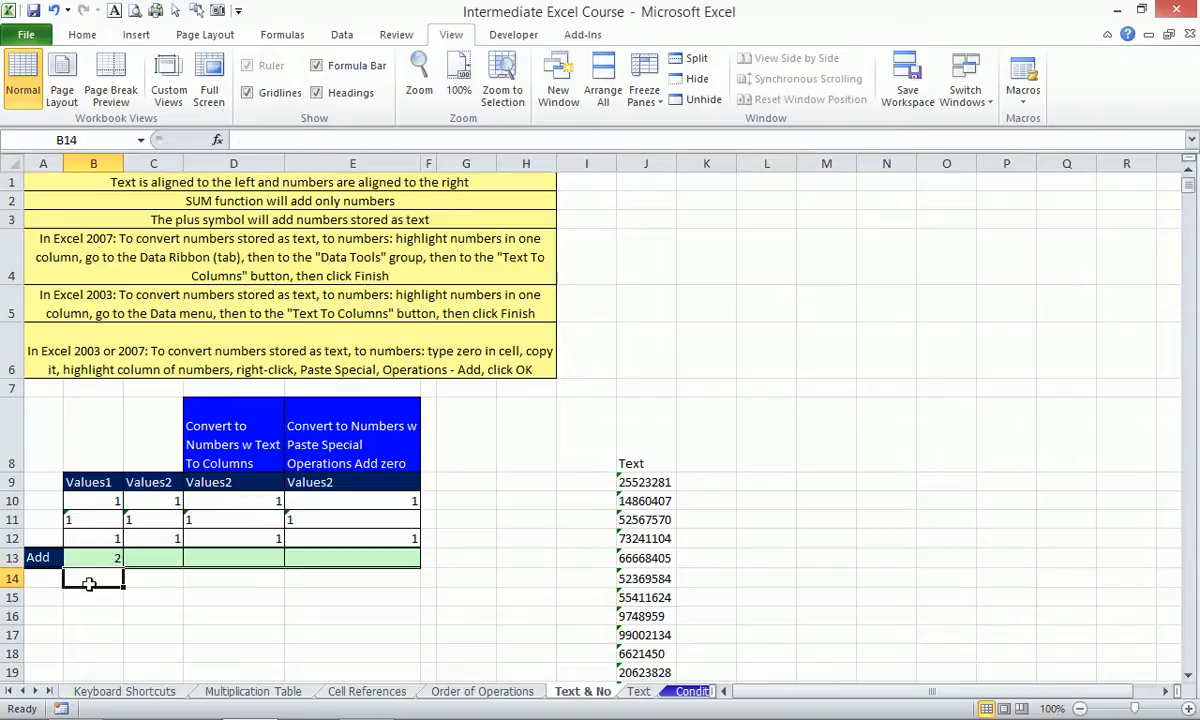
left_click(93, 518)
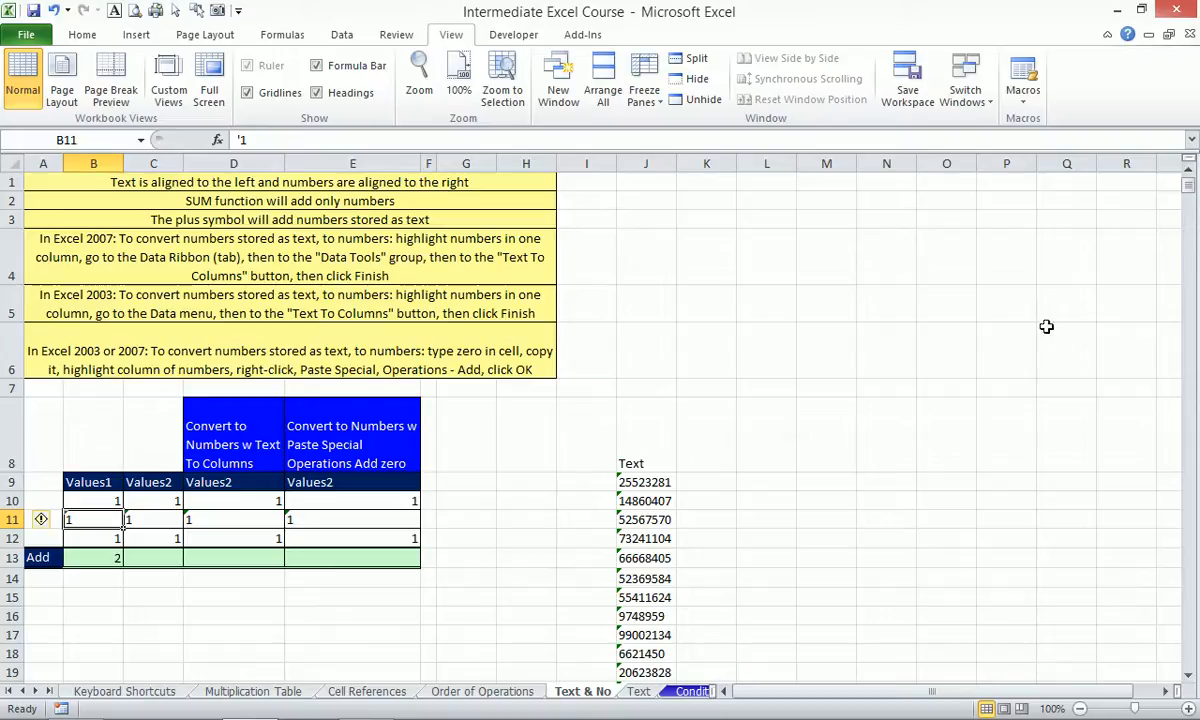
Enter the number 1 in M4.
left_click(826, 262)
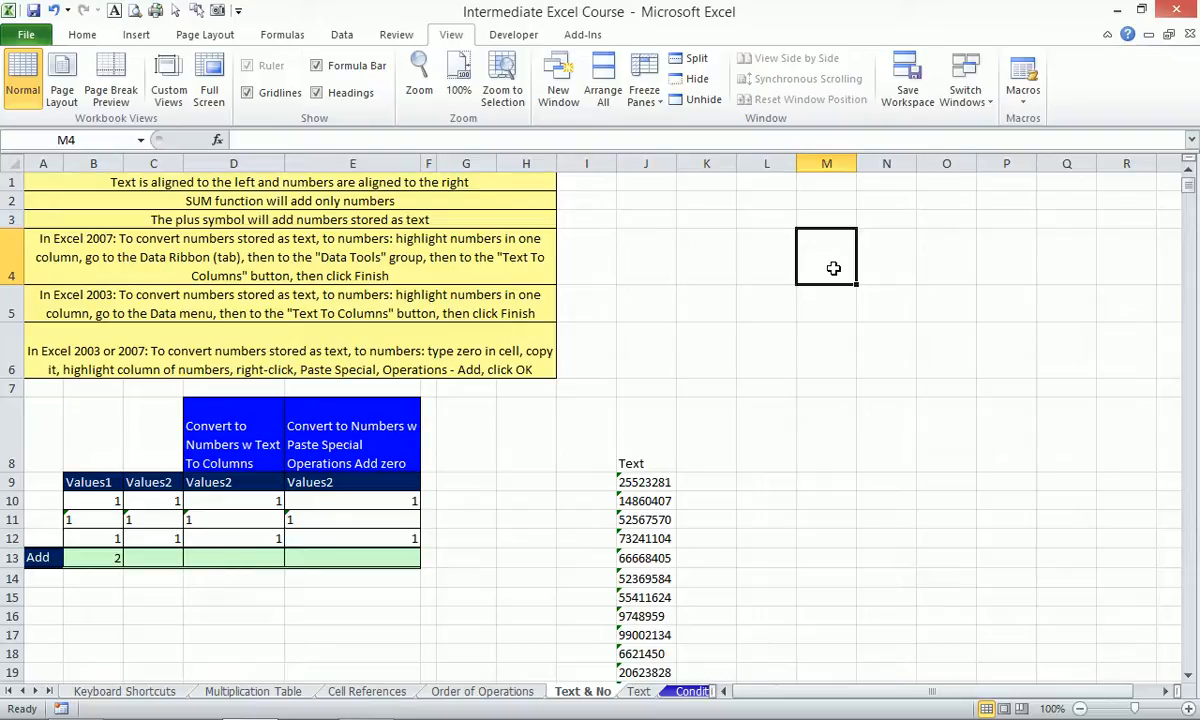
type("1")
key("Return")
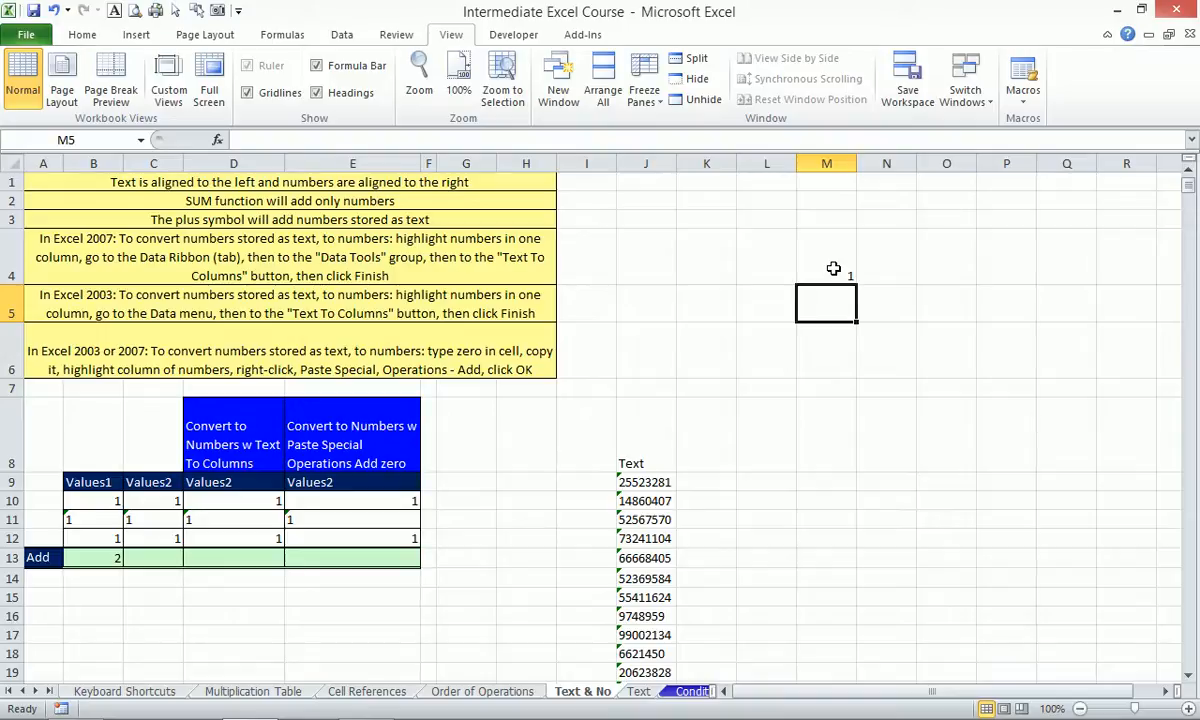
Enter 'eerrte' in M5, TRUE in M6 and FALSE in M7.
type("eerrte")
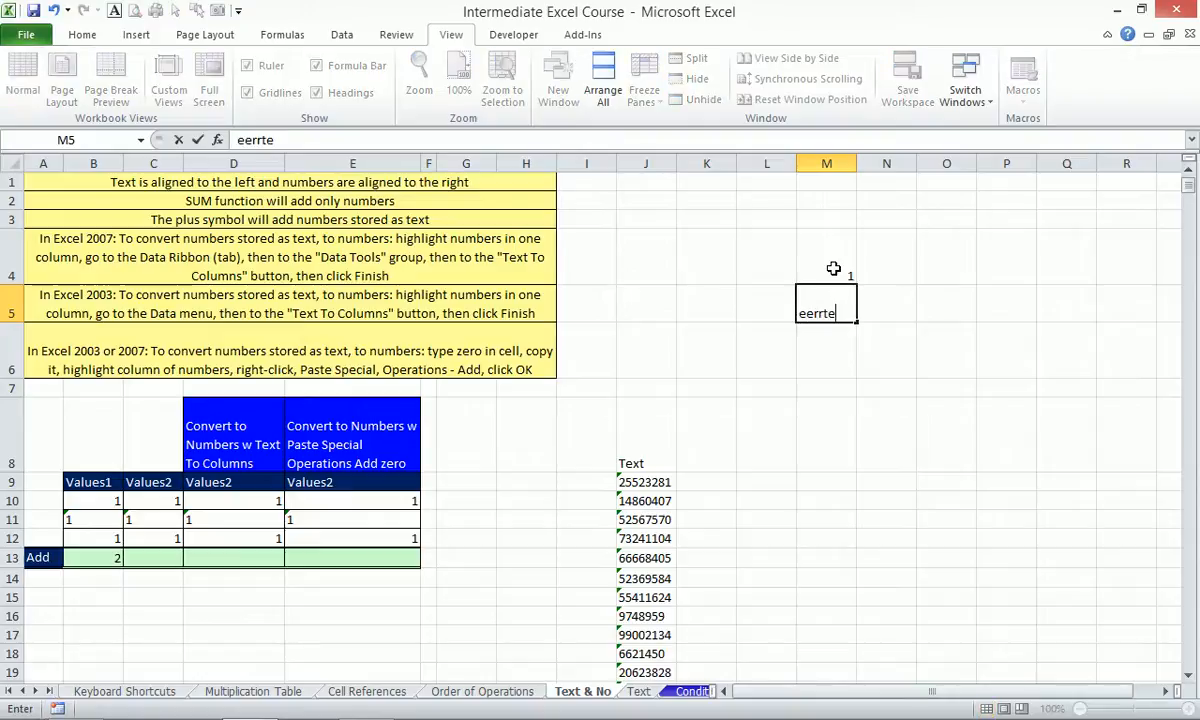
key("Return")
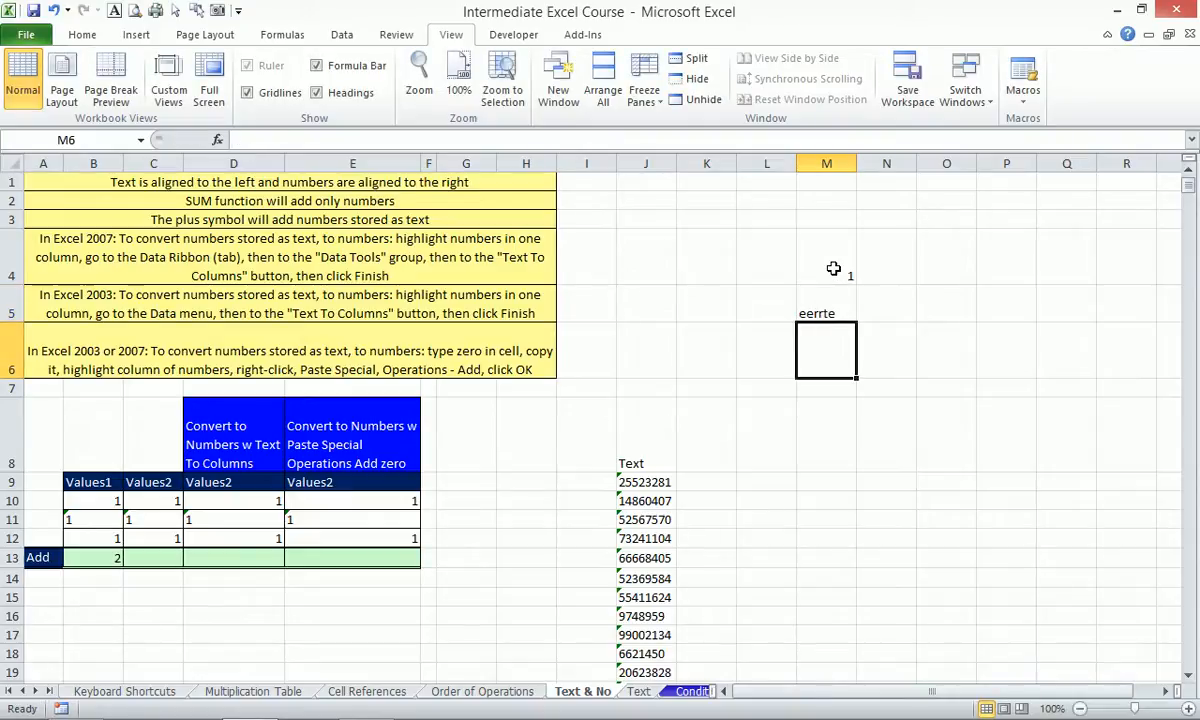
type("y")
key("BackSpace")
type("true")
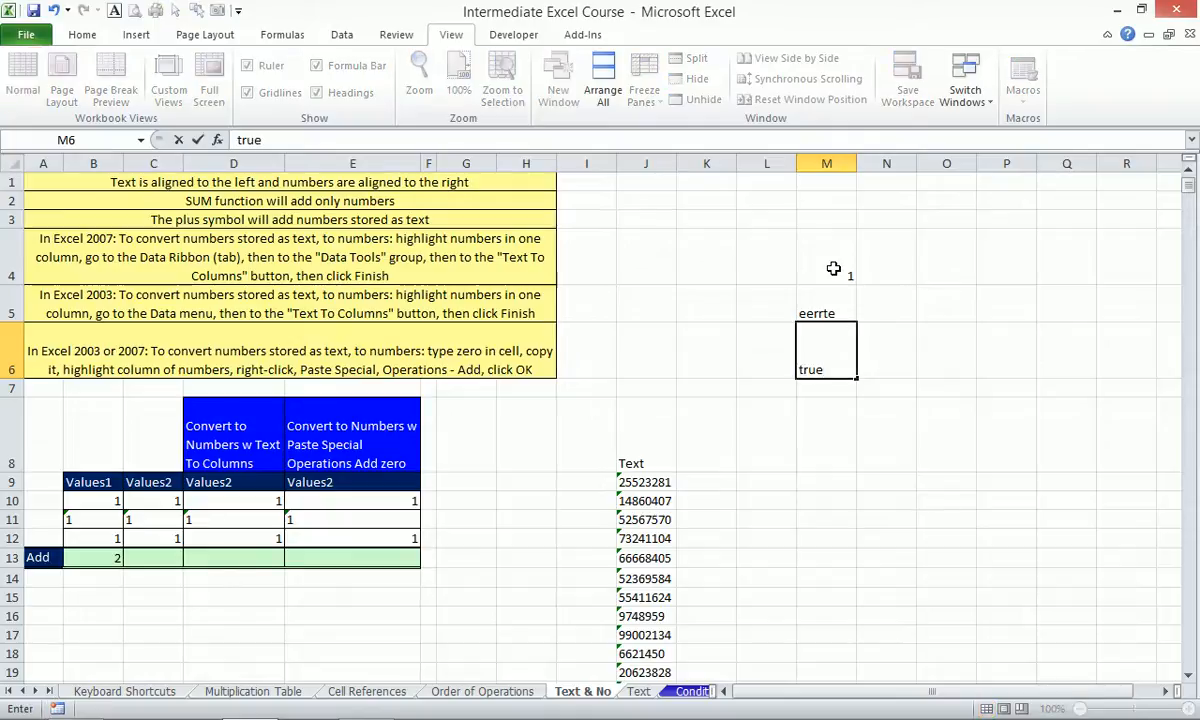
key("Return")
type("false")
key("Return")
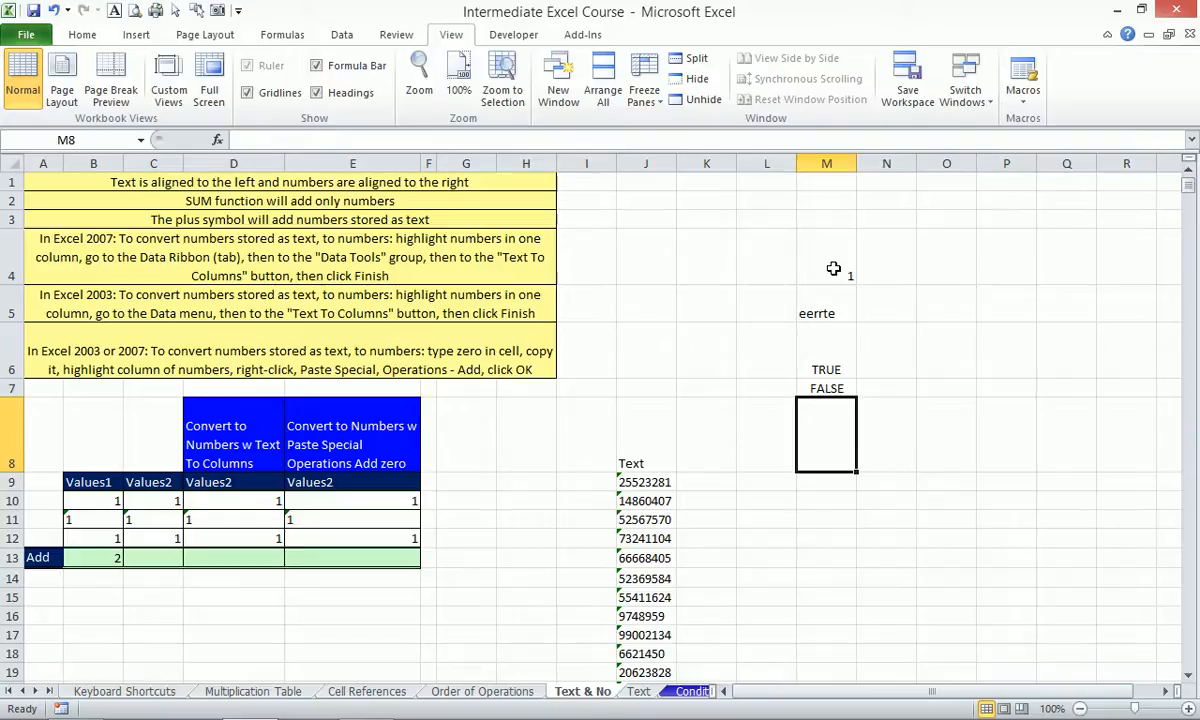
Move to N6 beside TRUE and begin a formula with =-.
key("Up")
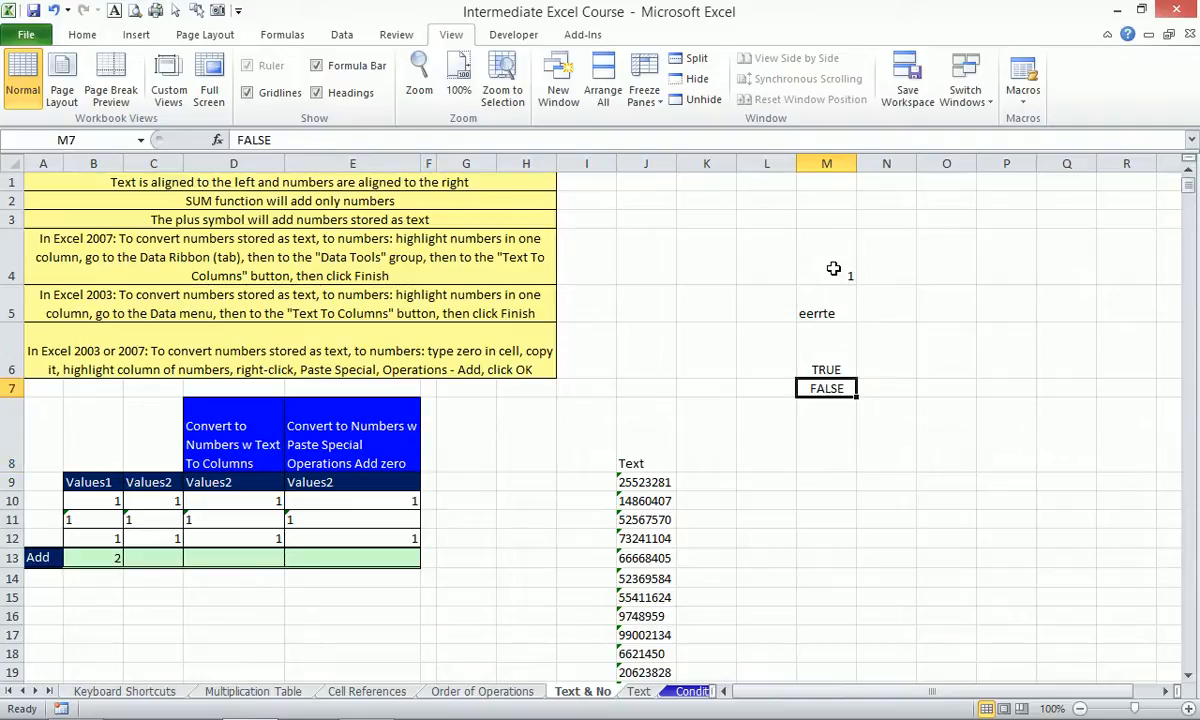
key("Up")
key("Right")
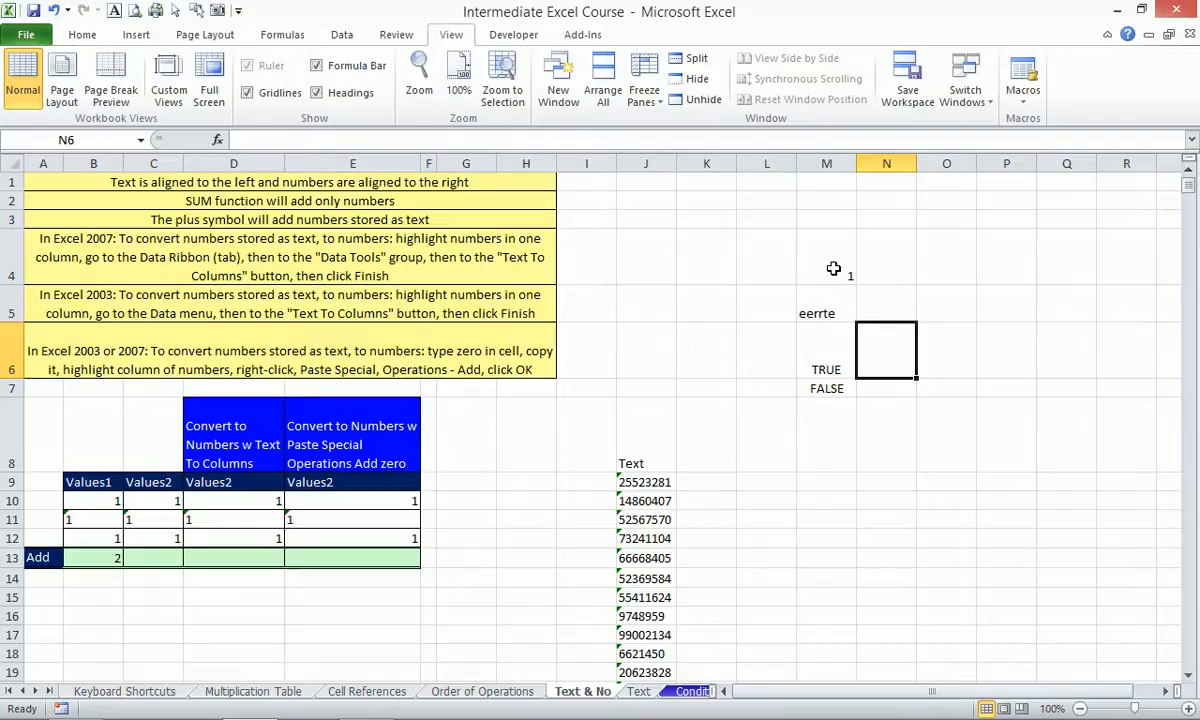
type("=")
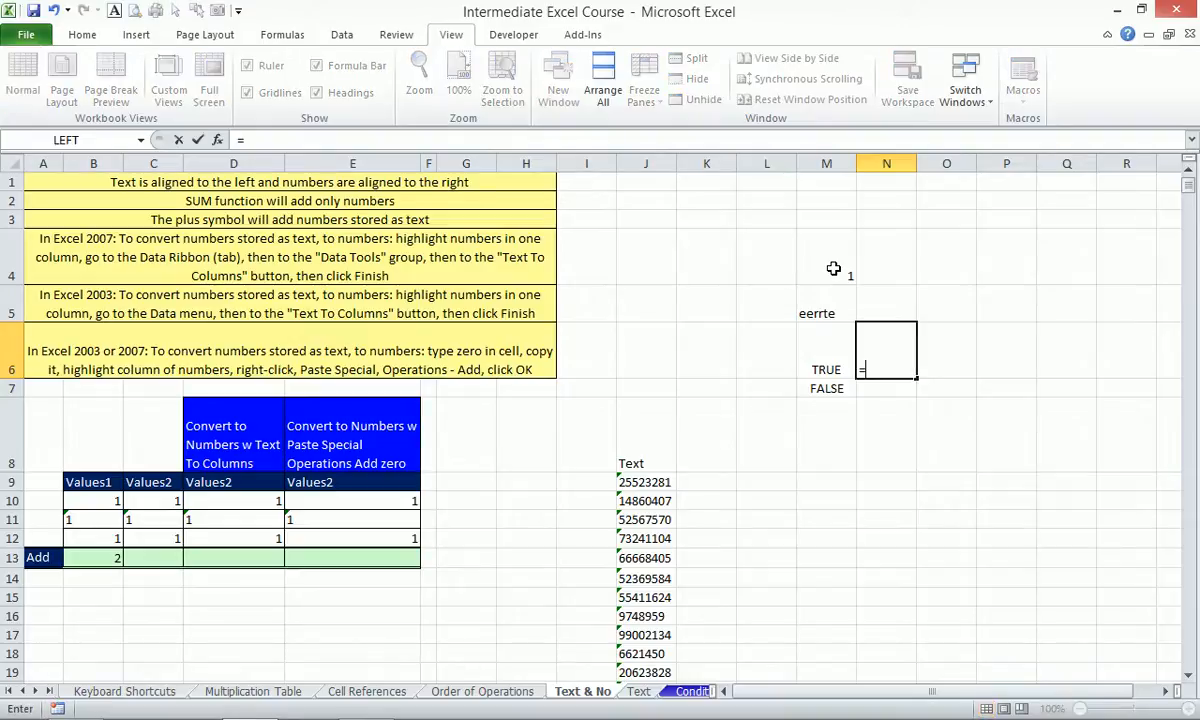
type("-")
Enter =--M6 in N6 and copy it to N7, turning TRUE and FALSE into 1 and 0.
key("Left")
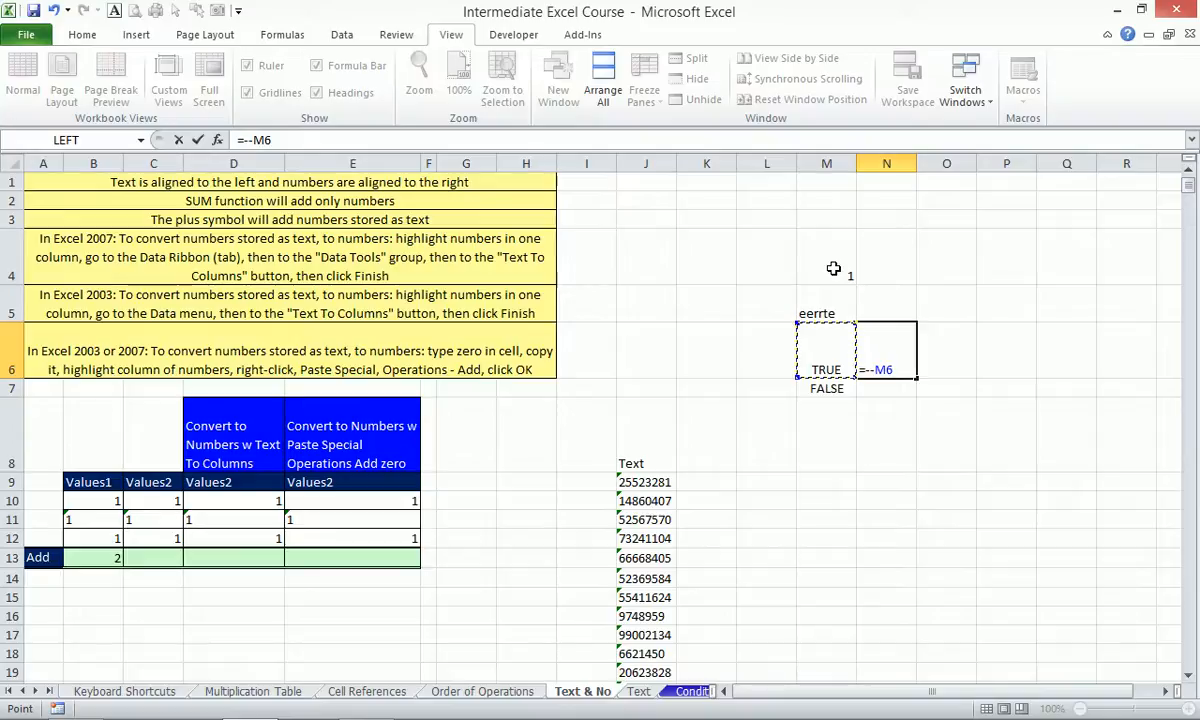
key("Return")
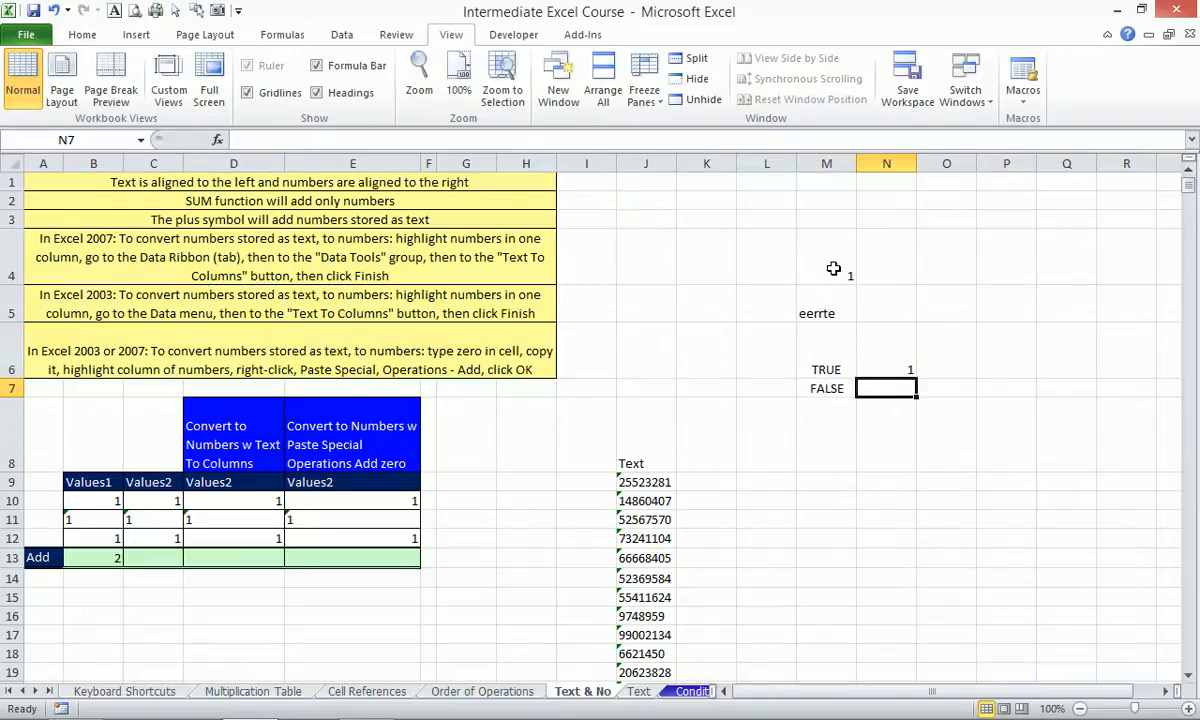
key("Up")
key("ctrl+c")
key("Down")
key("ctrl+v")
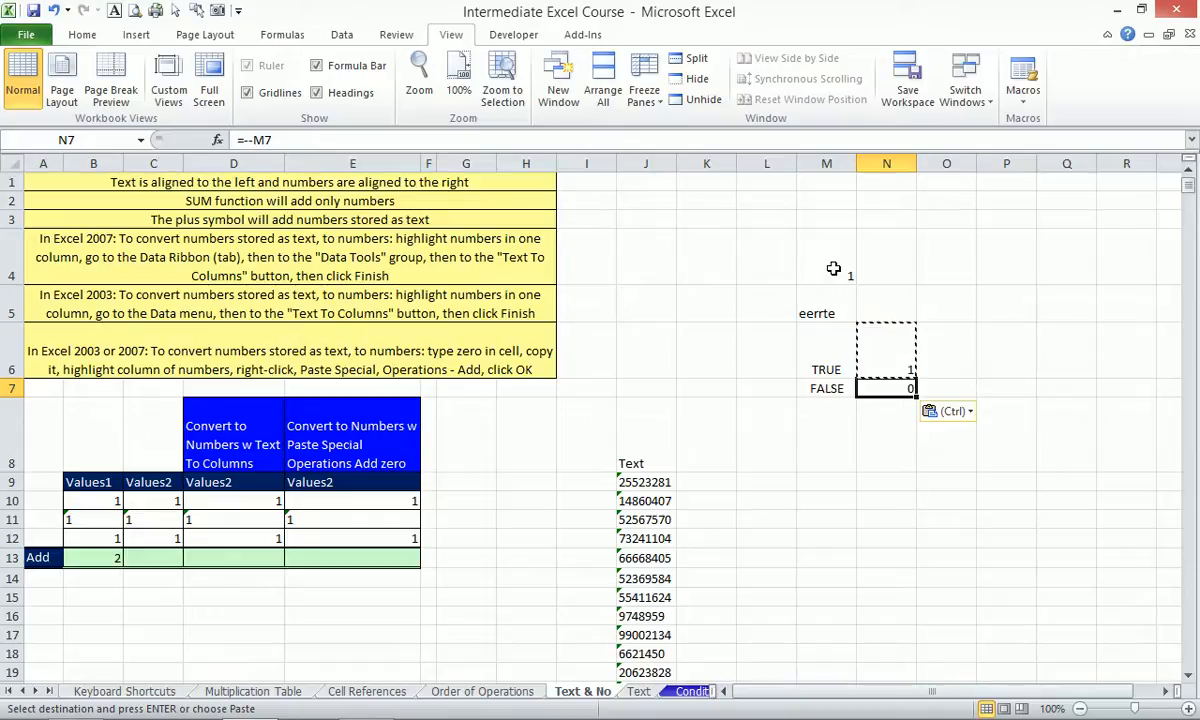
left_click(99, 557)
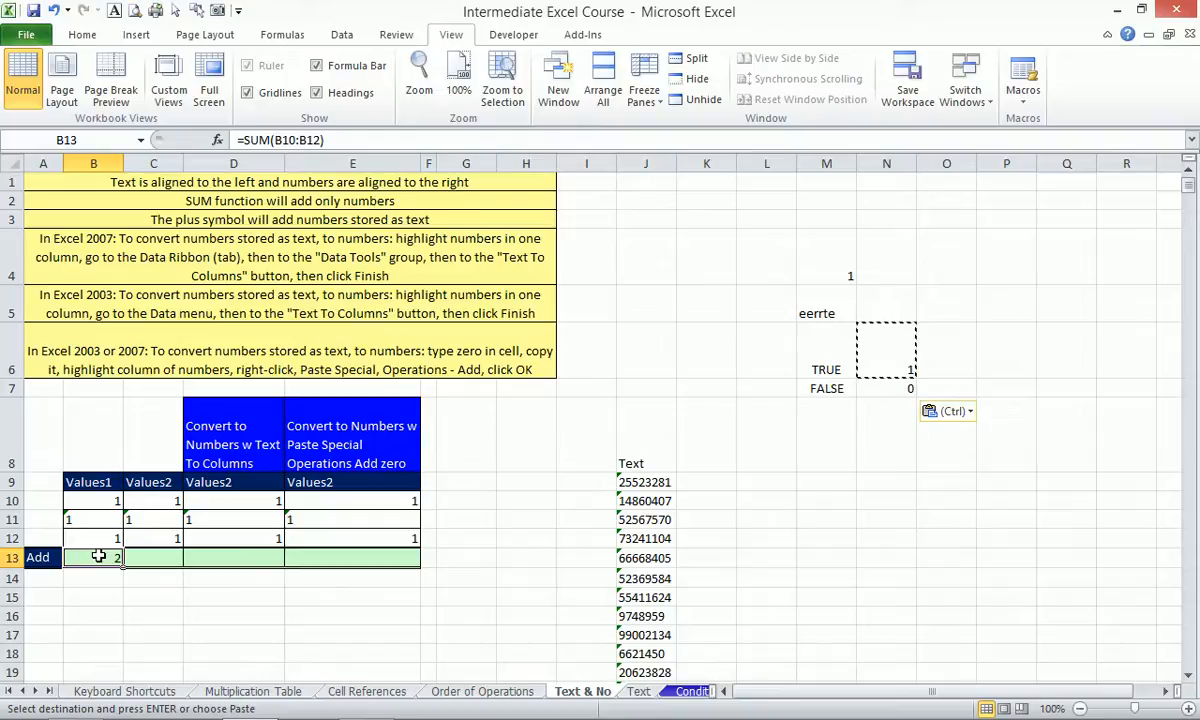
Re-enter =SUM(B10:B12) in B13.
type("=sum")
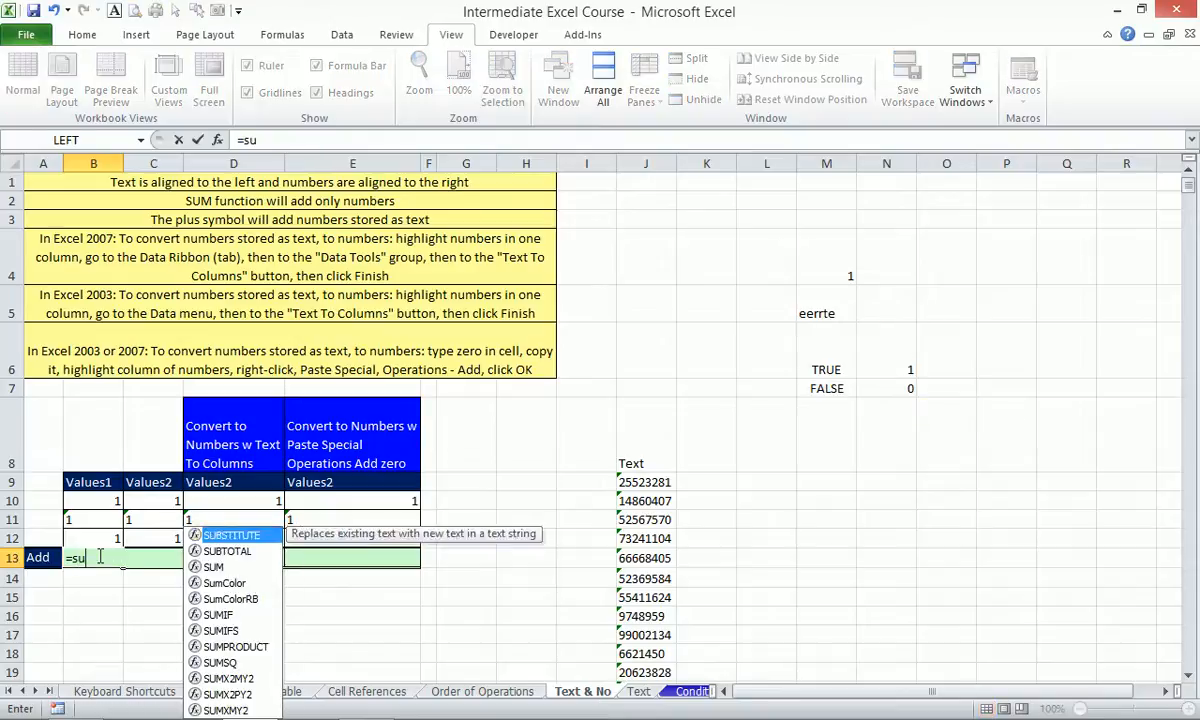
key("Tab")
key("Up")
key("Up")
key("Up")
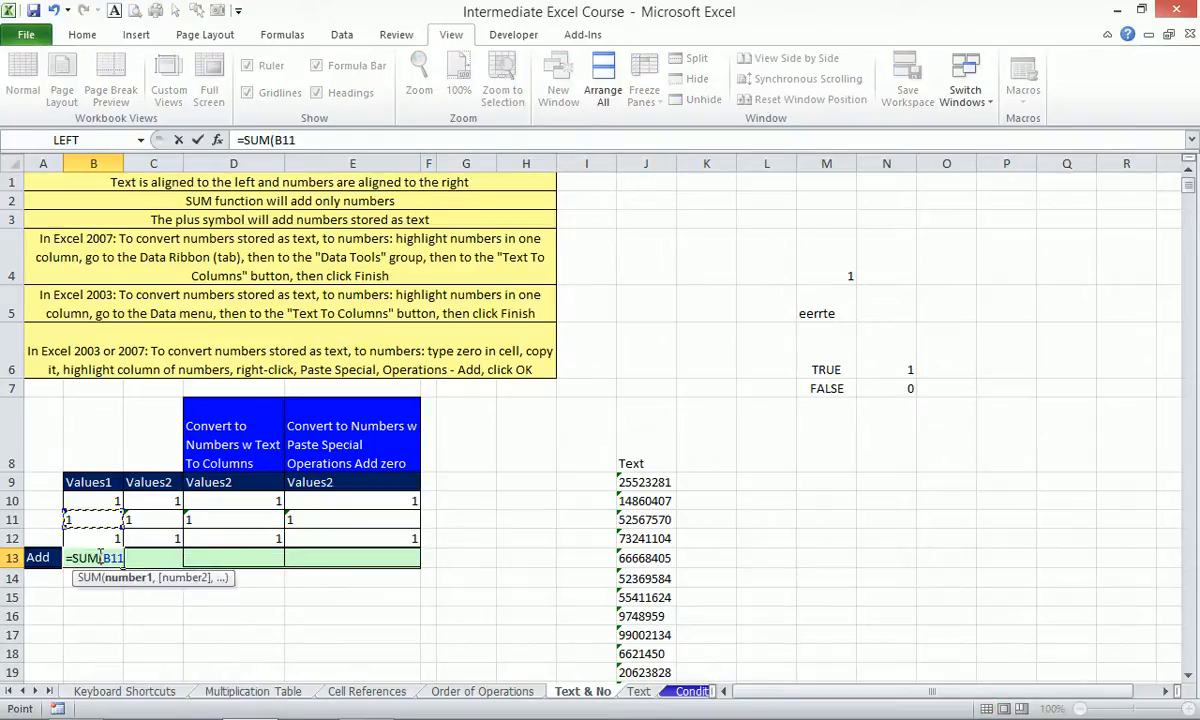
key("shift+Down")
key("shift+Down")
key("Return")
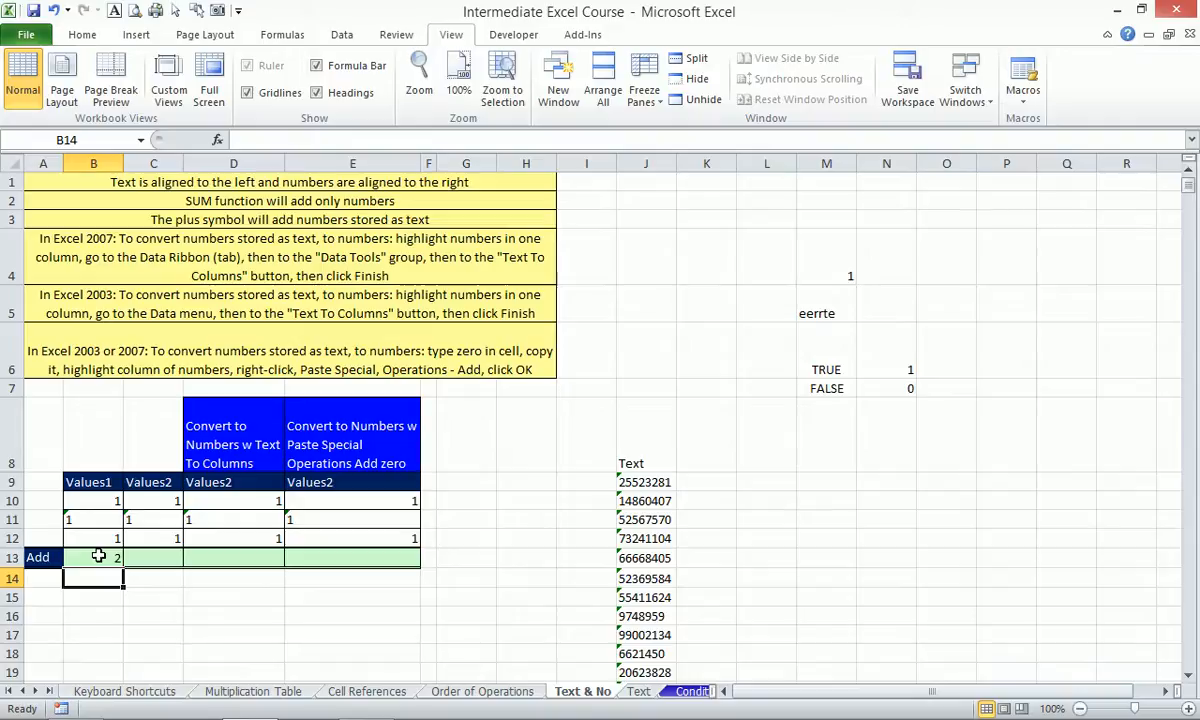
Enter =B10+B11+B12 in B14 as the plus-sign total.
type("=")
key("Up")
key("Up")
key("Up")
key("Up")
type("+")
key("Up")
key("Up")
key("Up")
type("+")
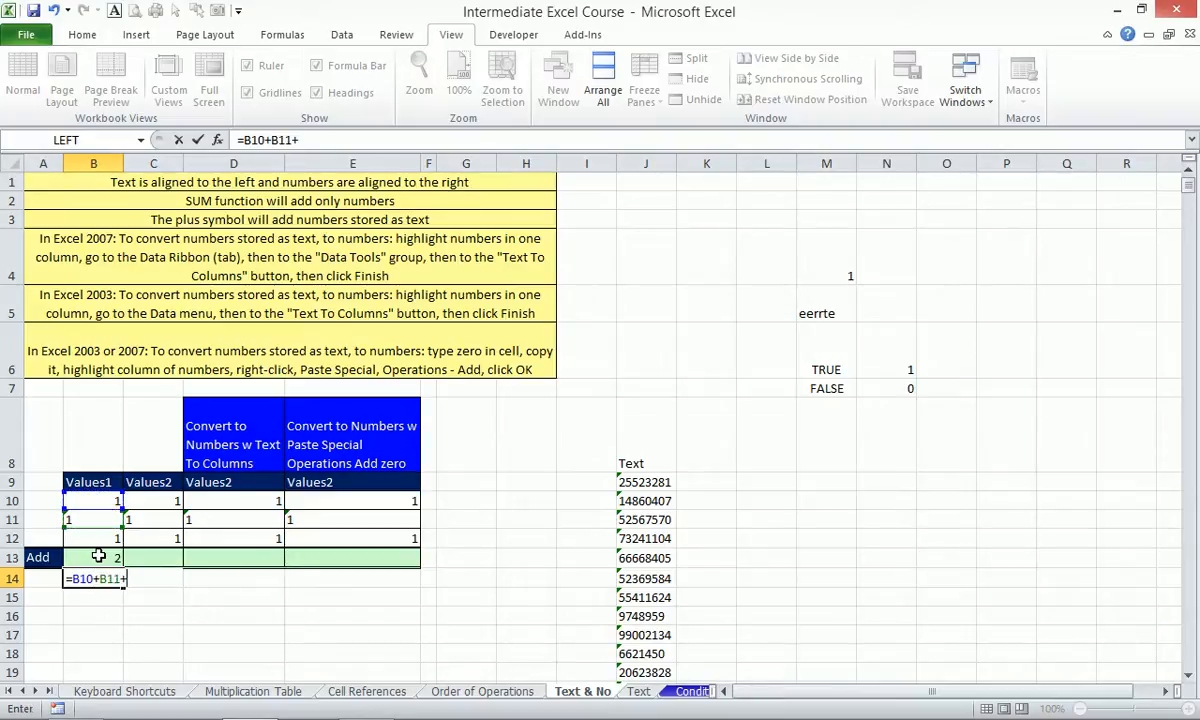
key("Up")
key("Up")
key("Return")
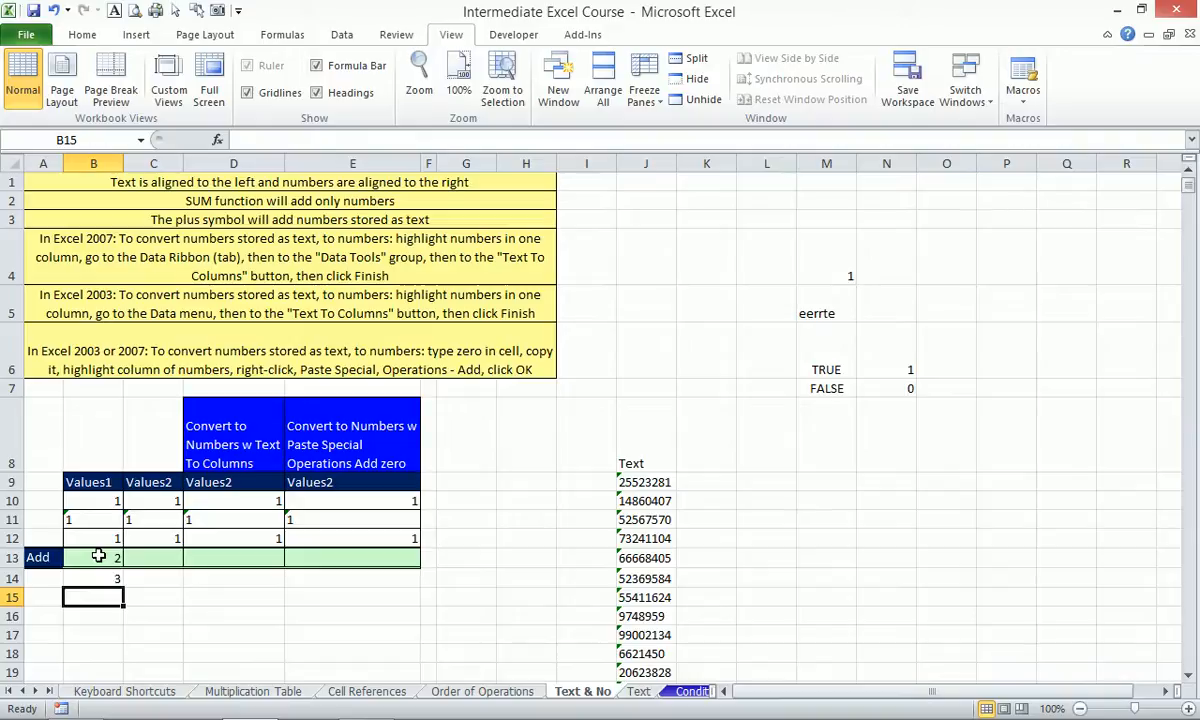
left_click(645, 485)
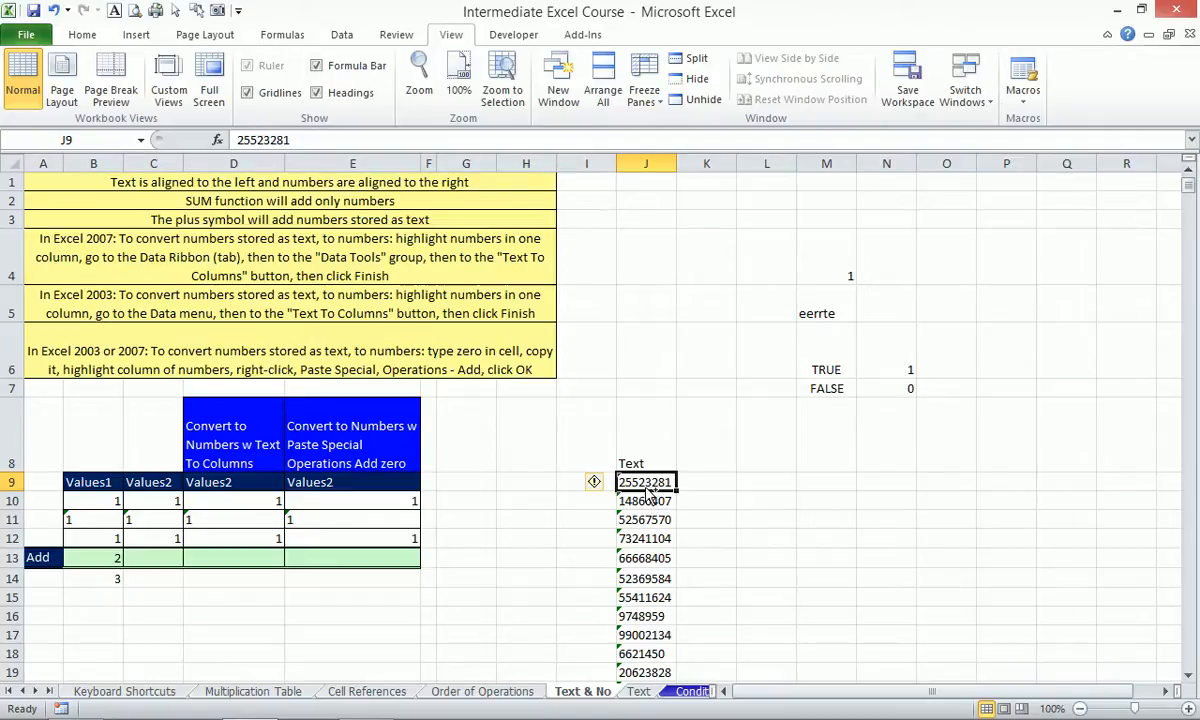
Select J9 down to J50000 and apply Convert to Number from the error warning.
key("ctrl+shift+Down")
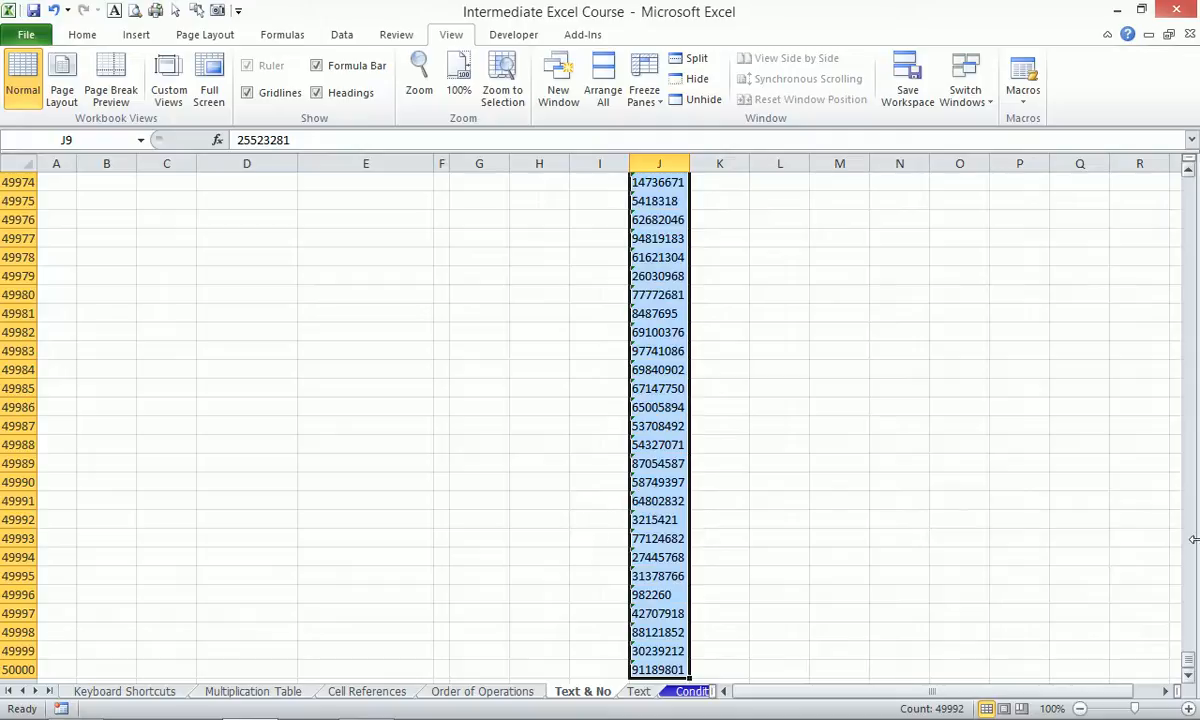
left_click_drag(1188, 658, 1189, 185)
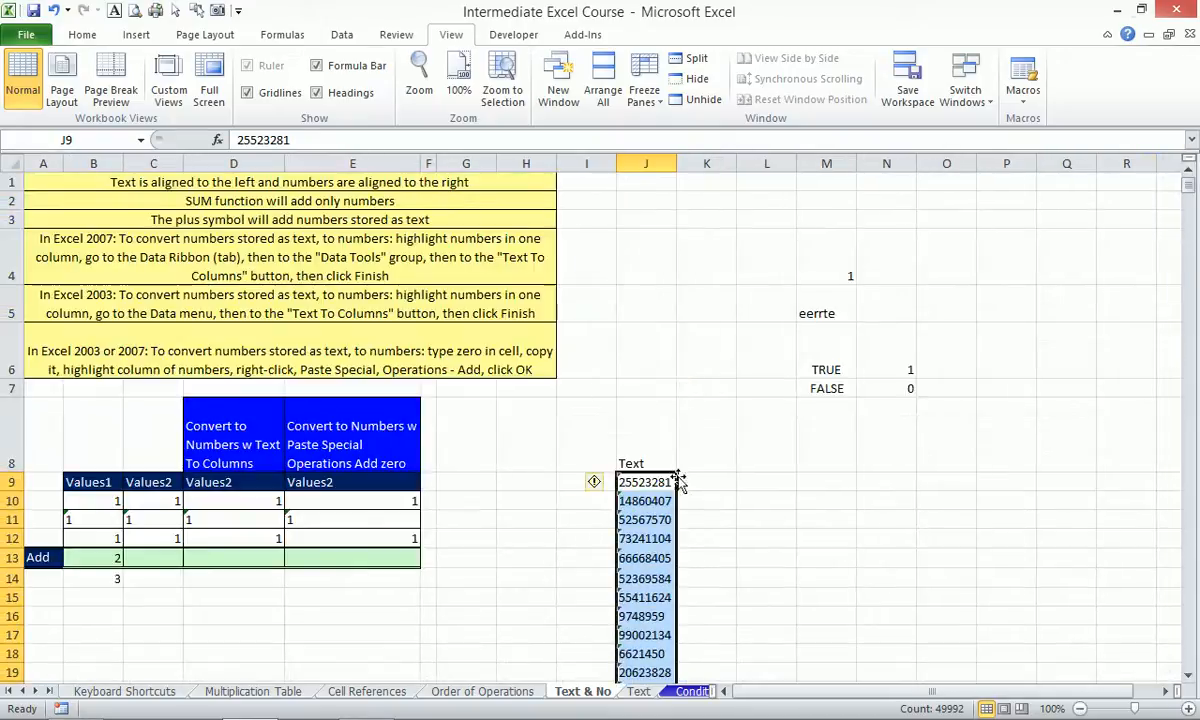
left_click(598, 484)
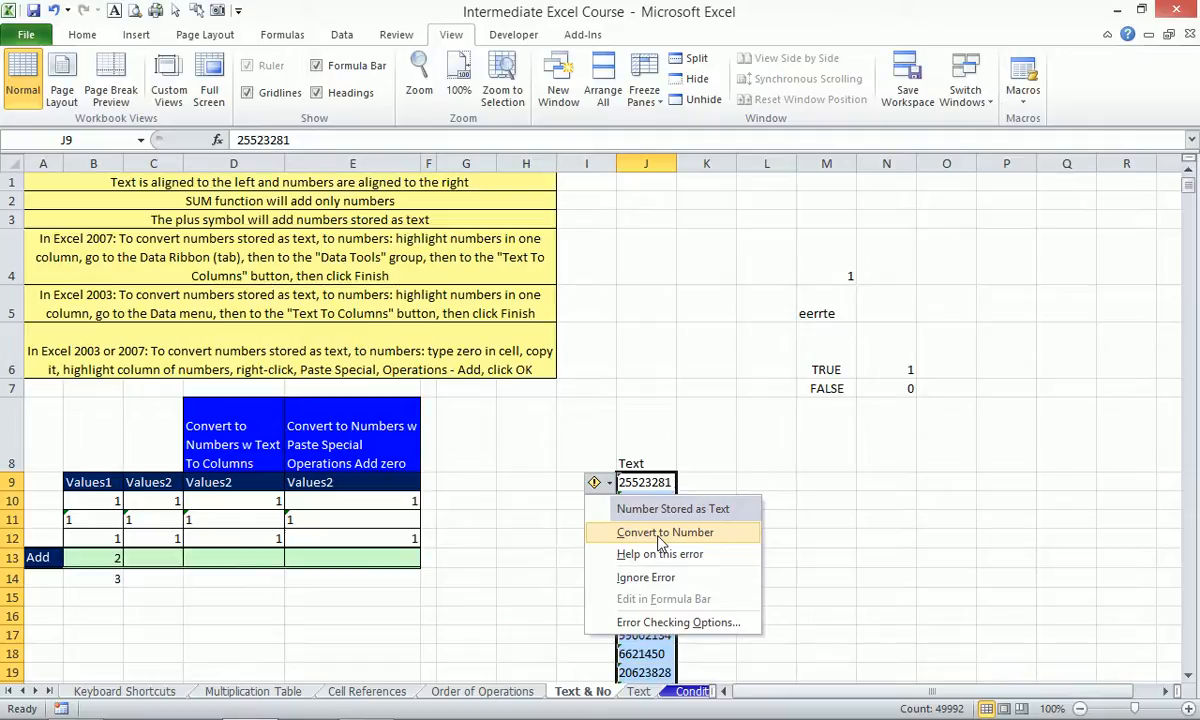
left_click(659, 536)
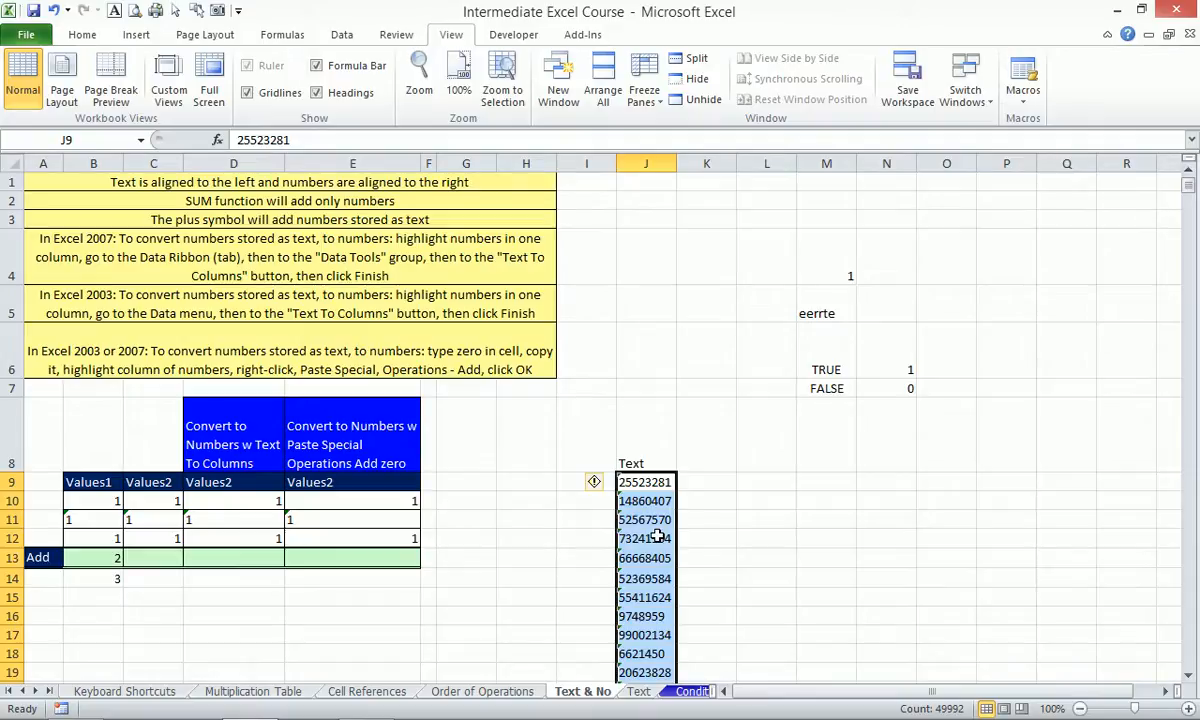
Open and cancel Text to Columns on the Data tab, then undo column J's number conversion.
left_click(339, 35)
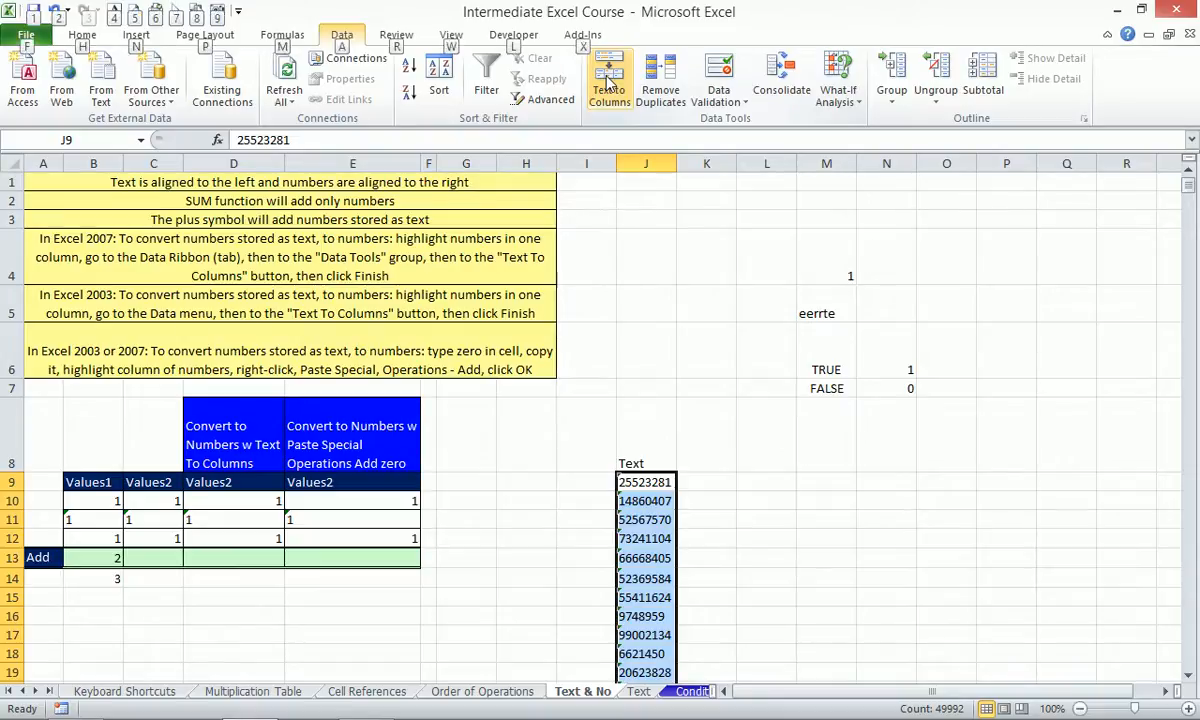
left_click(609, 80)
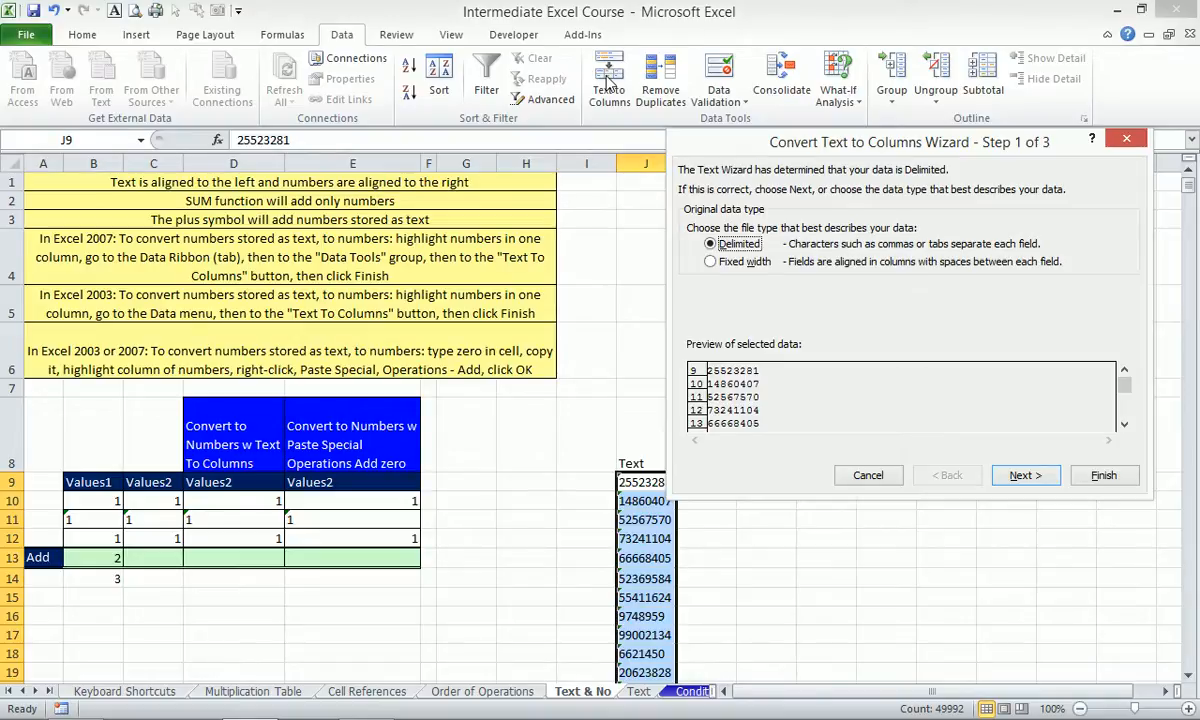
key("Escape")
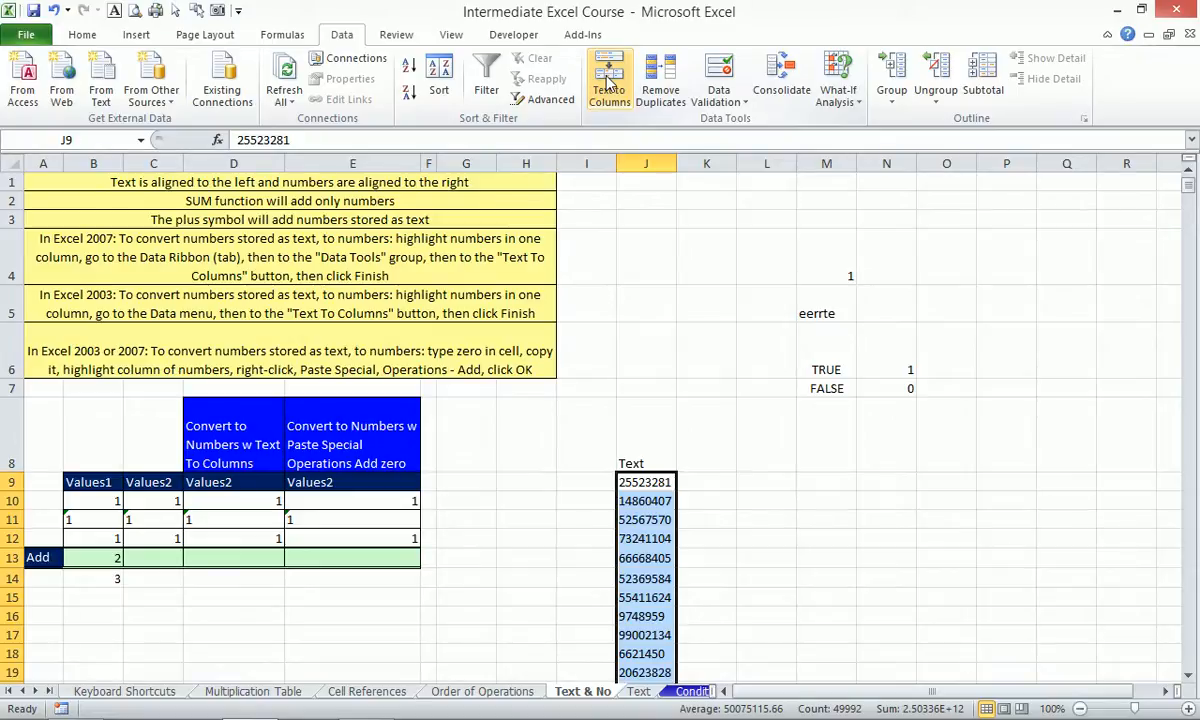
key("ctrl+z")
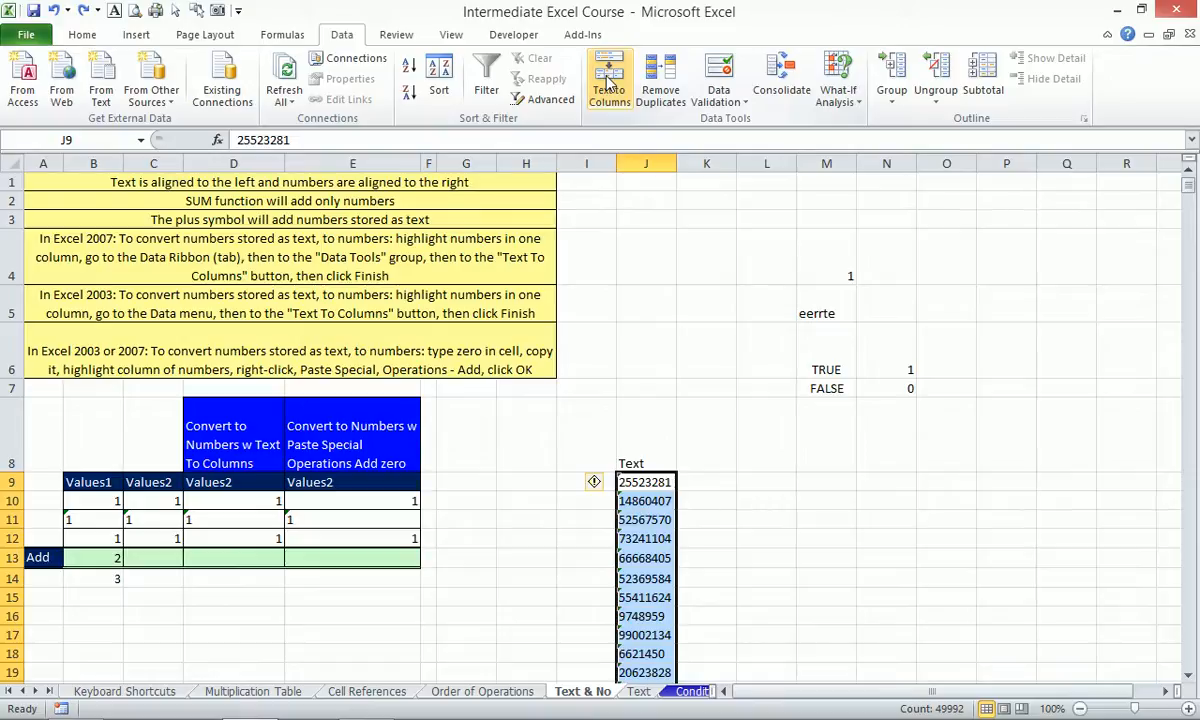
key("Right")
key("Right")
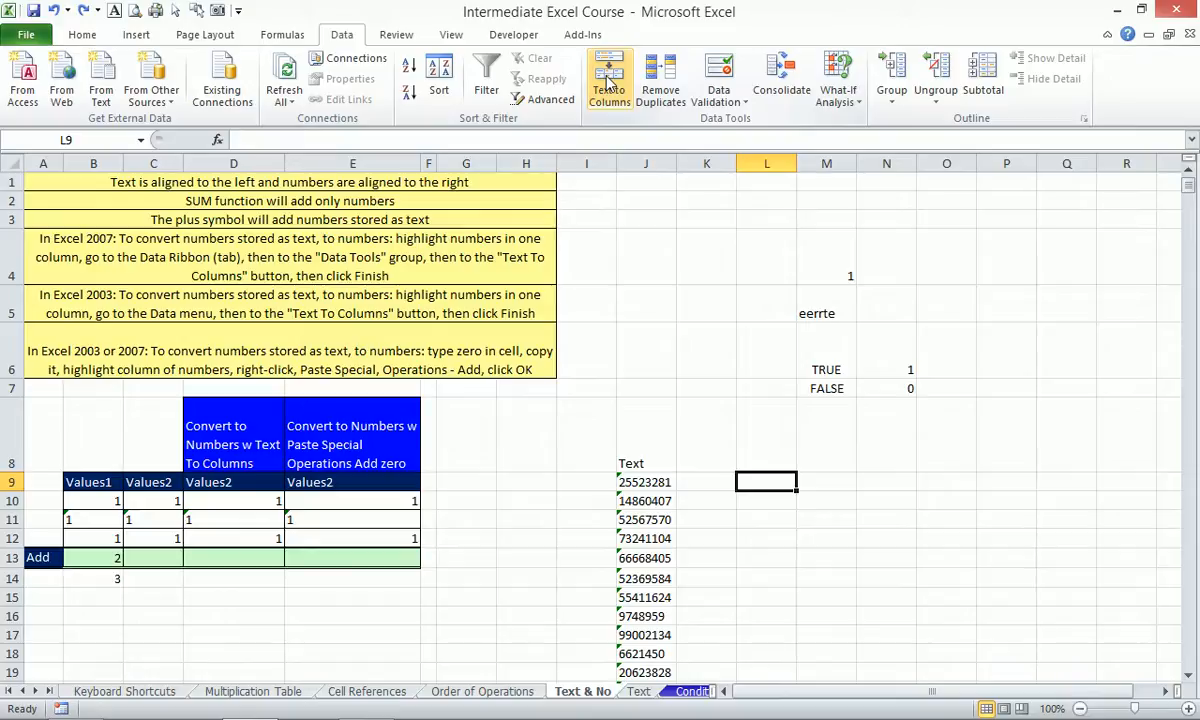
Enter 1 in L9 and copy it.
type("1")
key("Return")
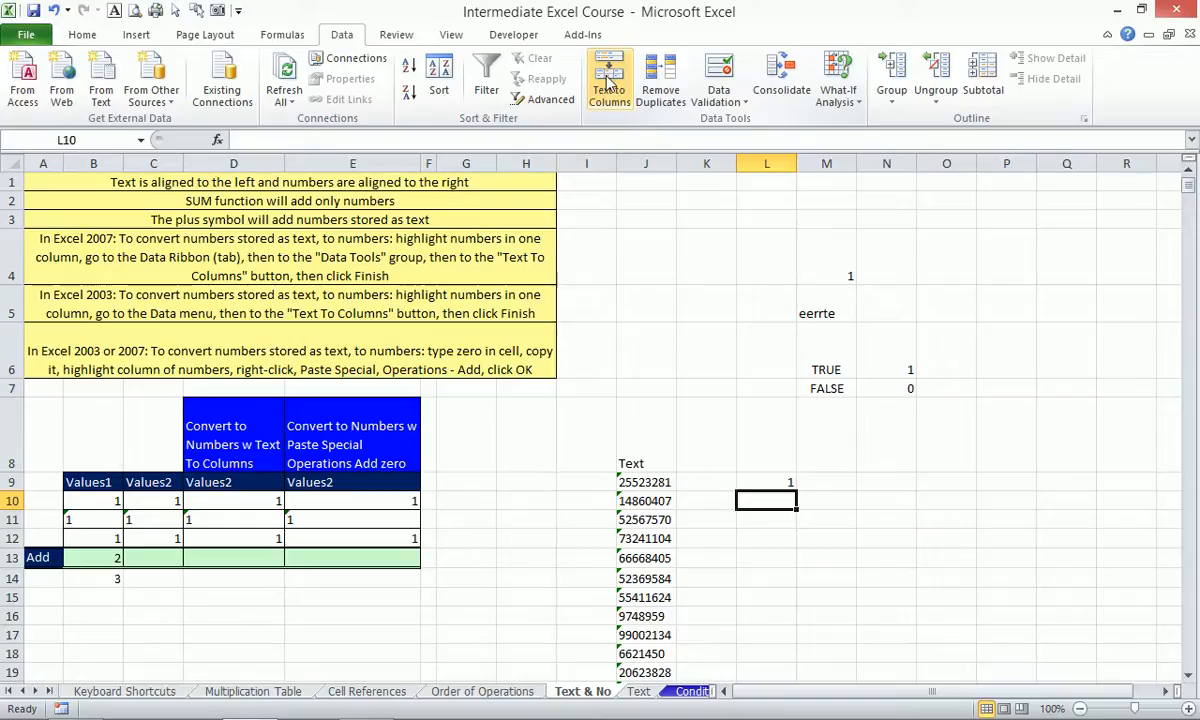
key("Up")
key("ctrl+c")
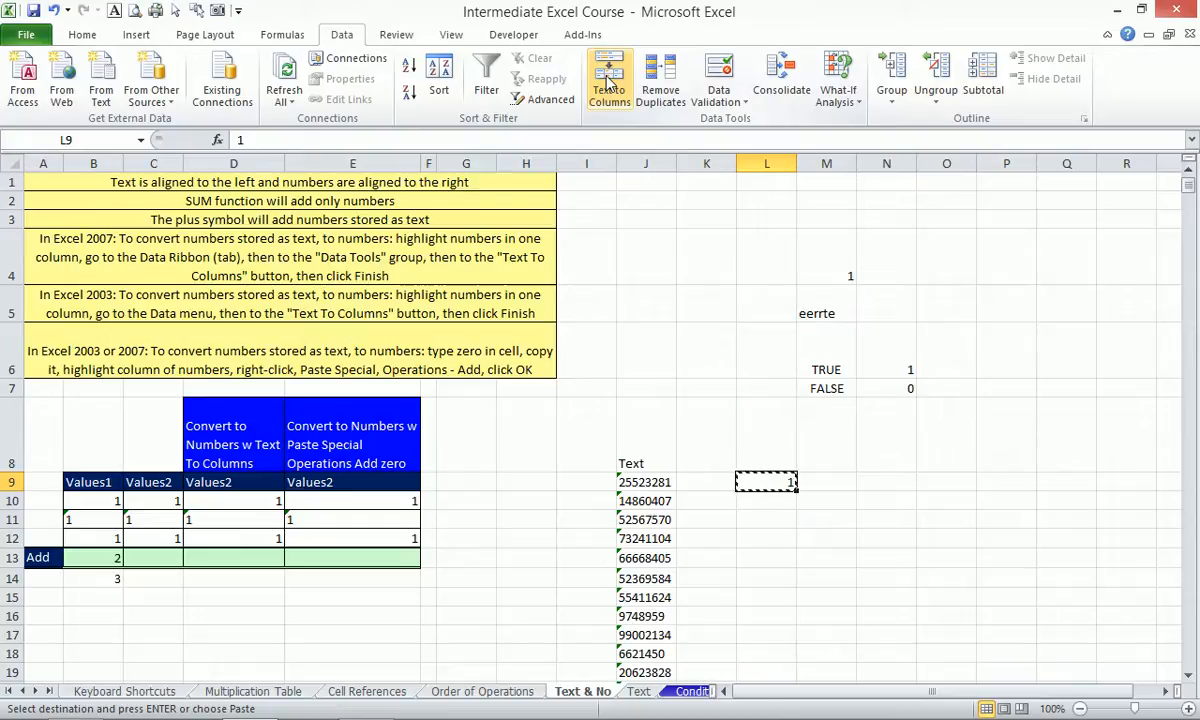
Select J9 down to J50000 and Paste Special with the Multiply operation.
key("Left")
key("Left")
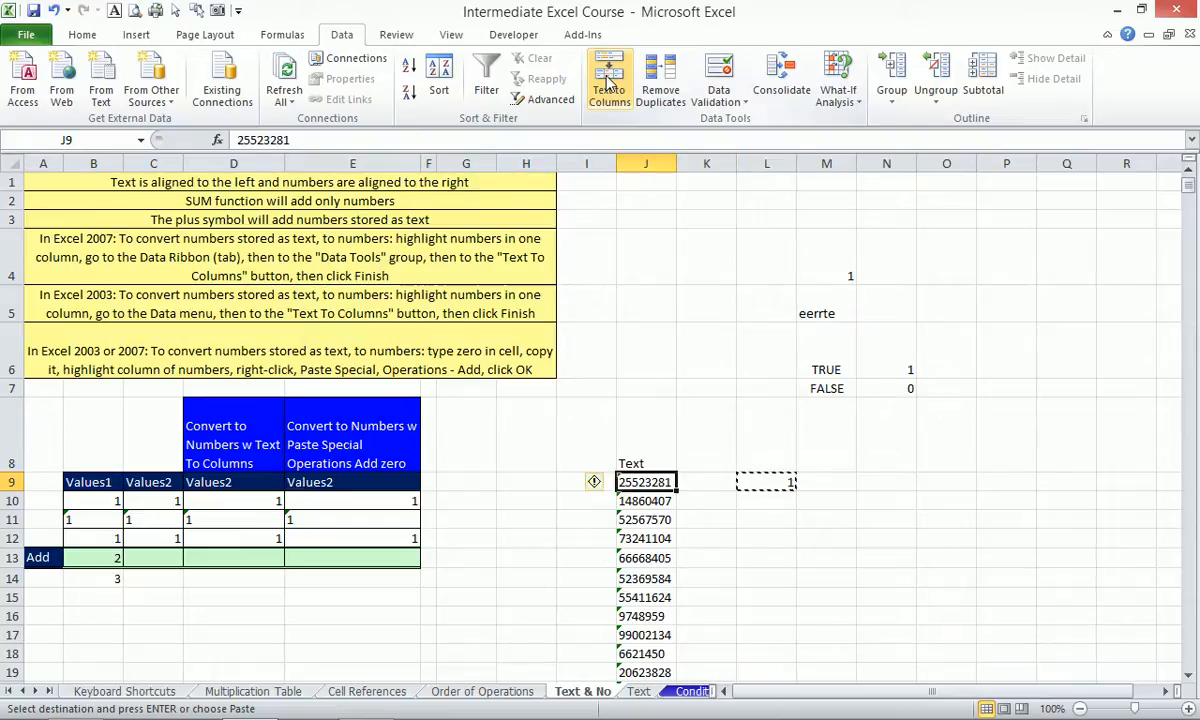
key("ctrl+shift+Down")
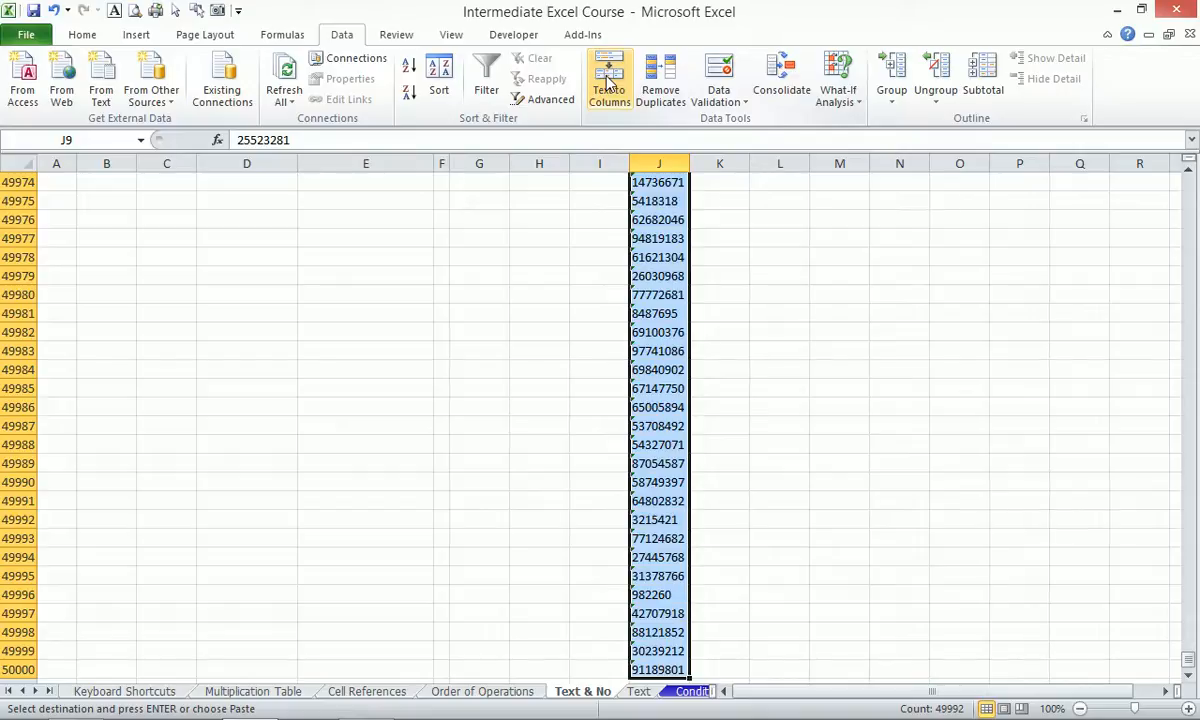
key("alt+e")
key("s")
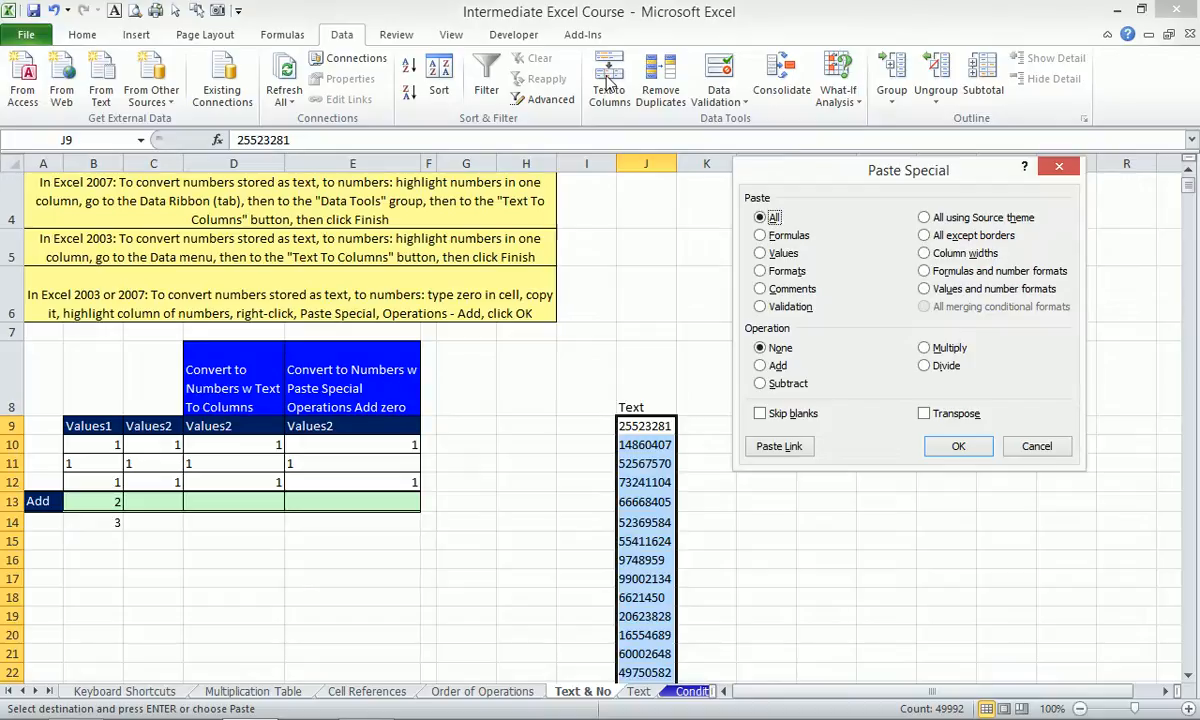
key("alt+m")
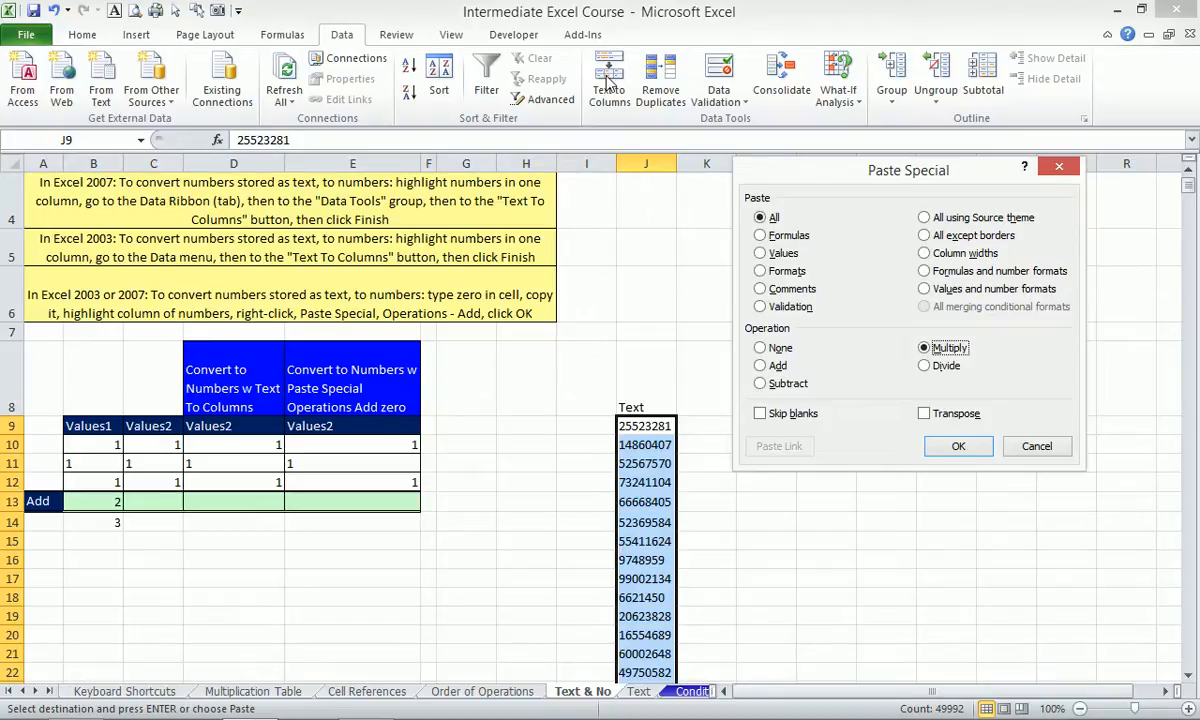
key("Return")
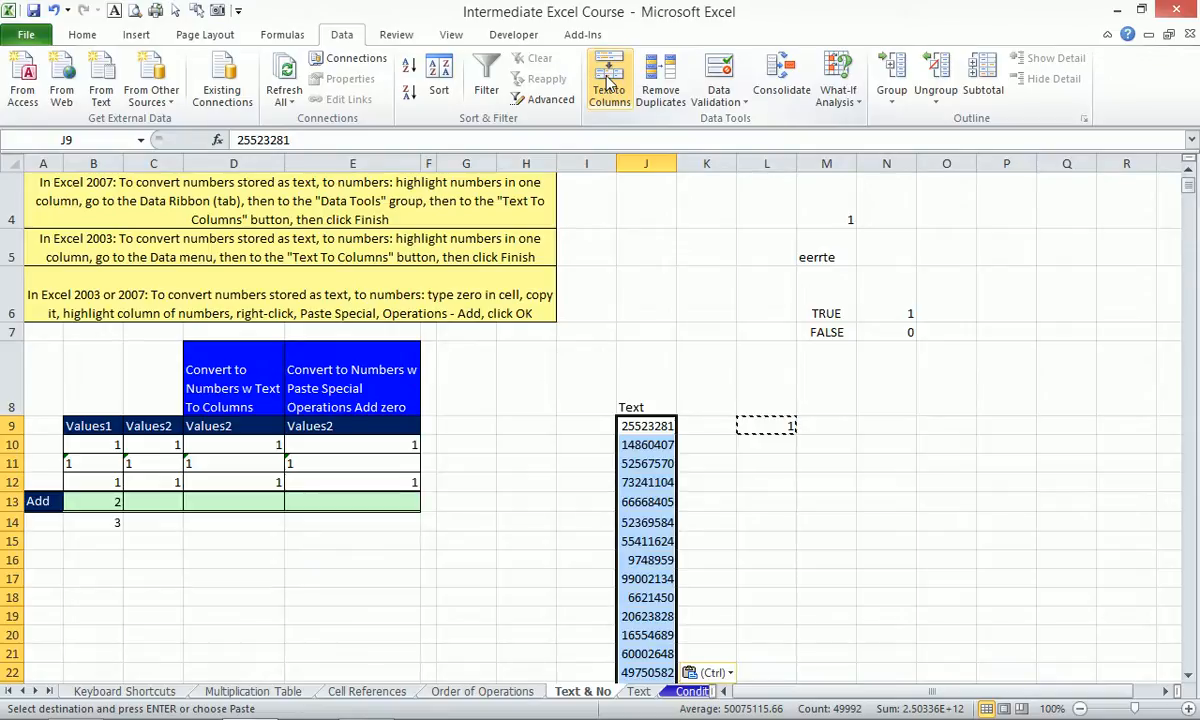
Enter 13.10.16 in cell M9, next to the 1 in L9.
key("Right")
key("Right")
key("Right")
type("1")
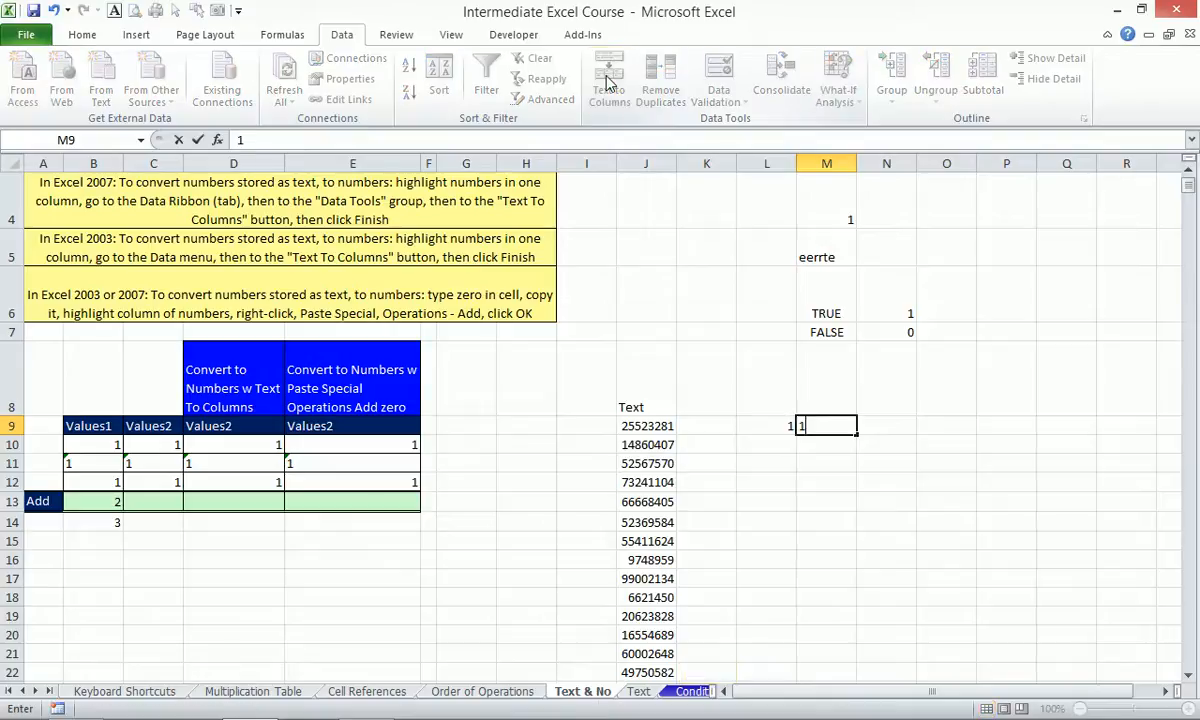
key("BackSpace")
type("13.10.16")
key("Return")
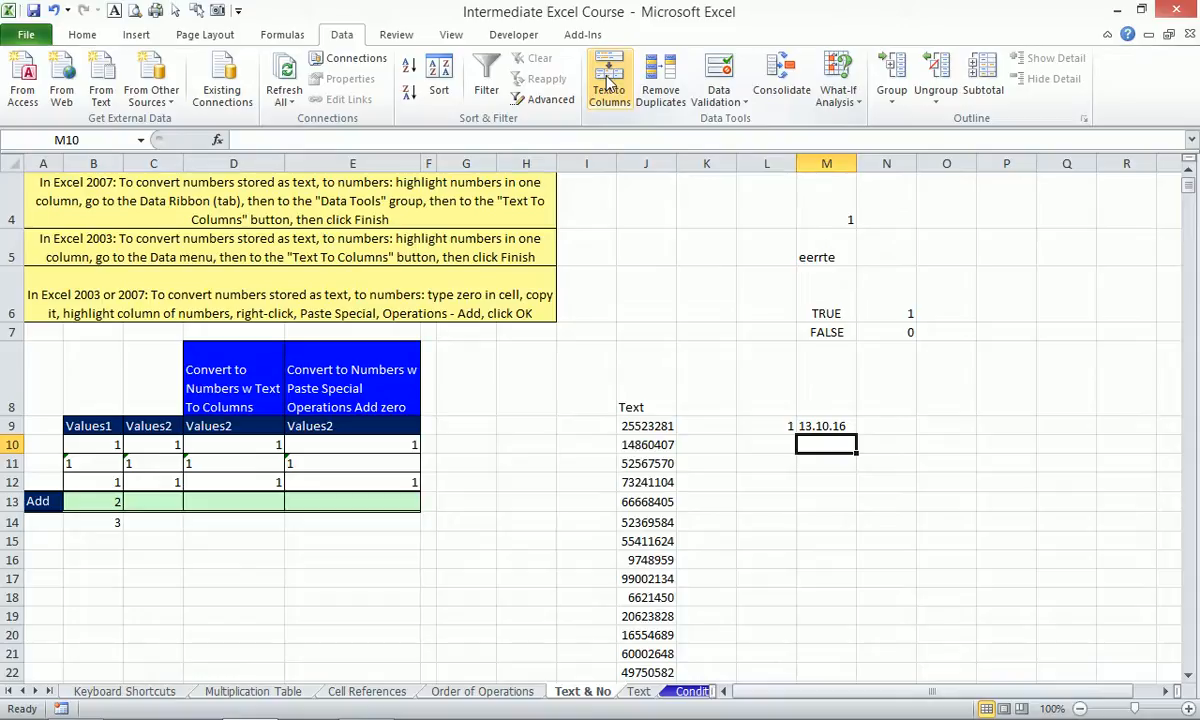
key("Up")
key("super")
key("super")
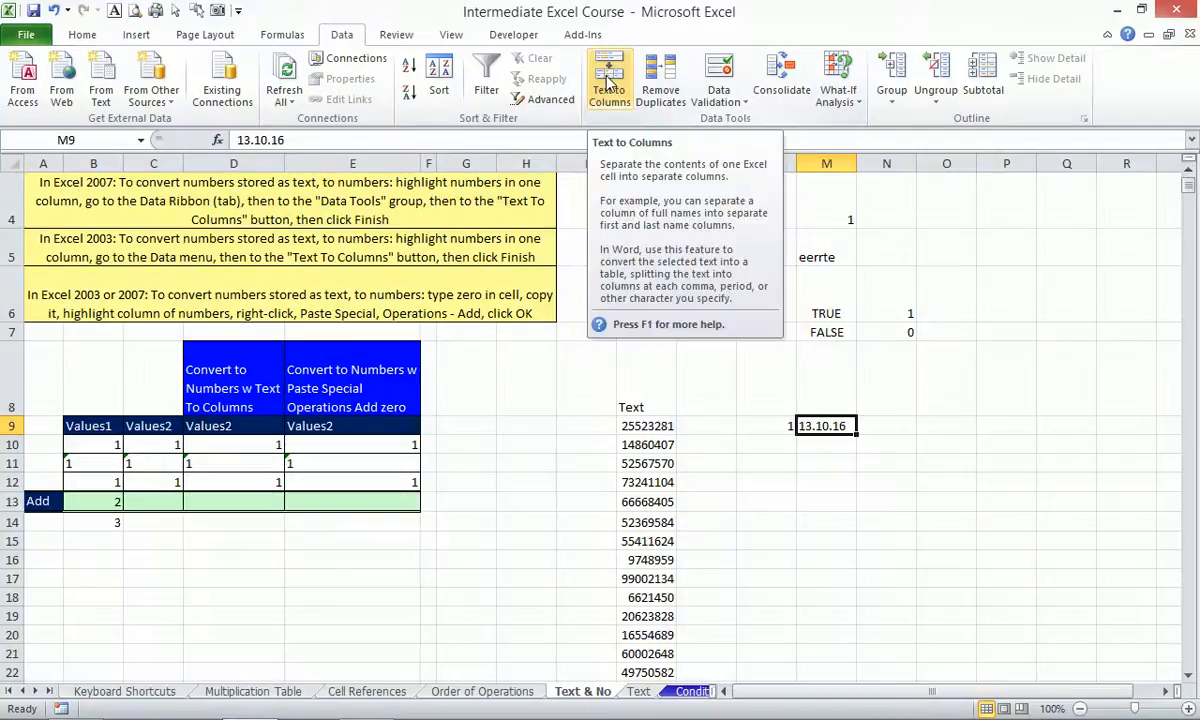
Zoom the view to fit the range K8:N13 around the entries.
left_click(609, 82)
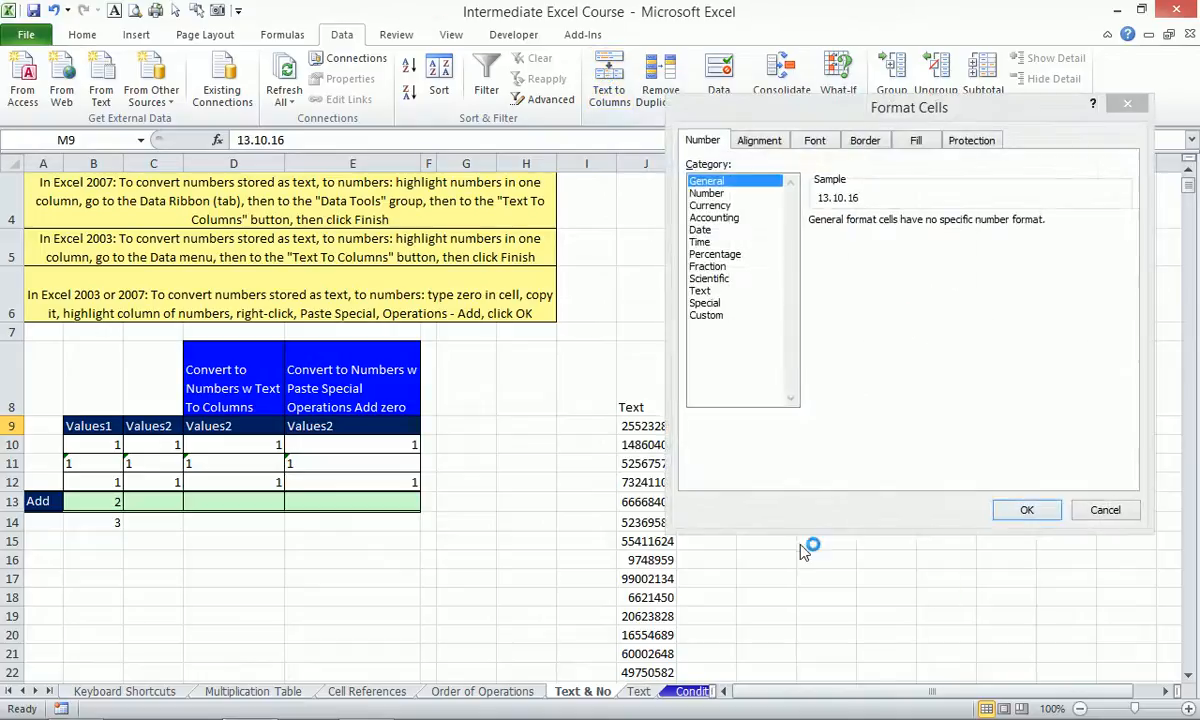
left_click(1101, 507)
left_click_drag(718, 395, 908, 497)
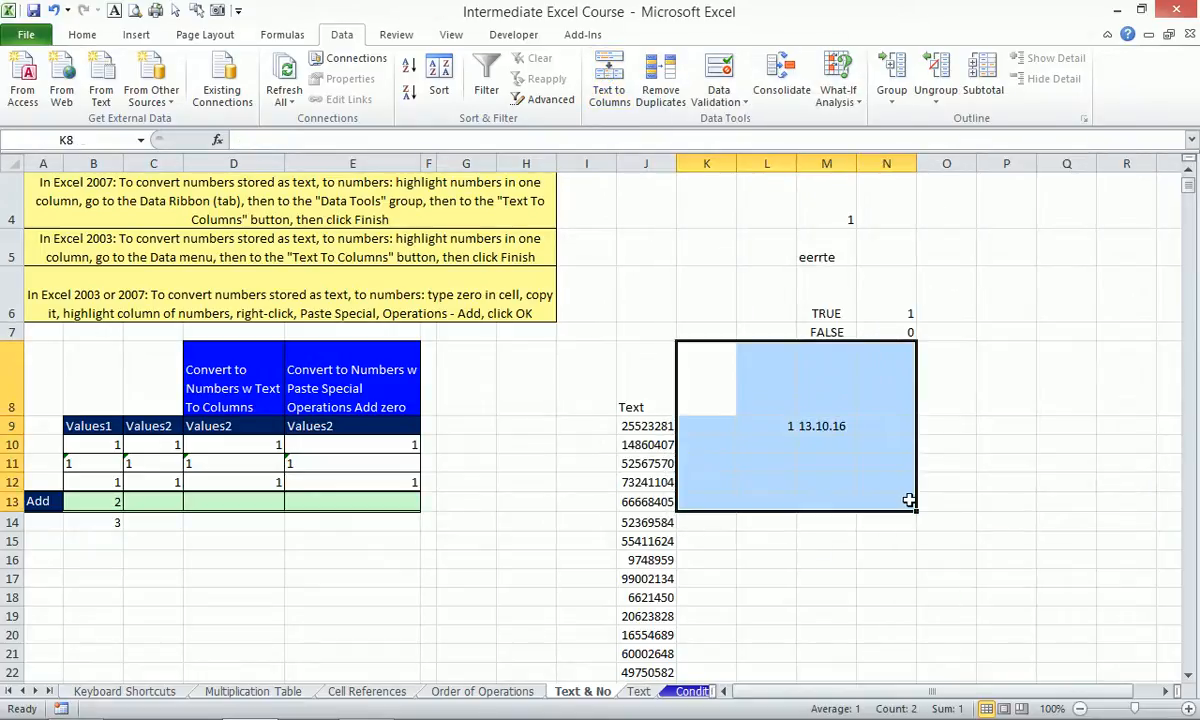
key("alt+w")
key("g")
left_click(785, 441)
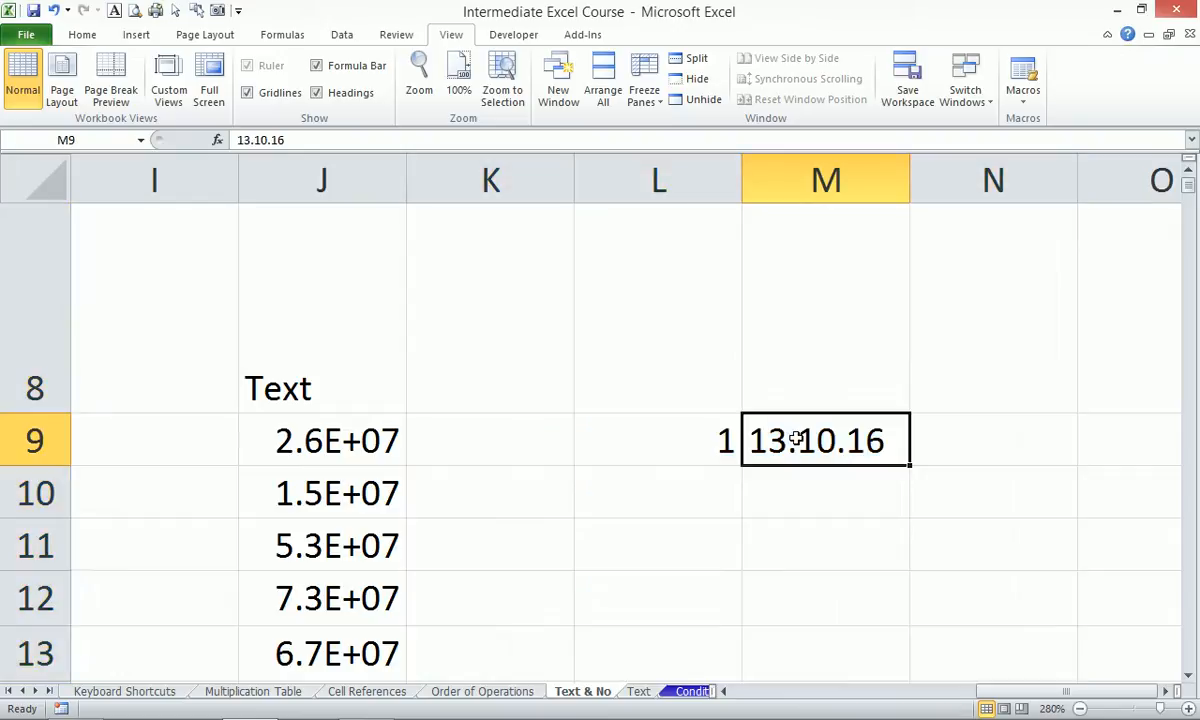
Delete the stray 1 in L9 and give M9 the 14-Mar-01 Date format.
left_click(669, 437)
key("Delete")
left_click(793, 433)
key("ctrl+1")
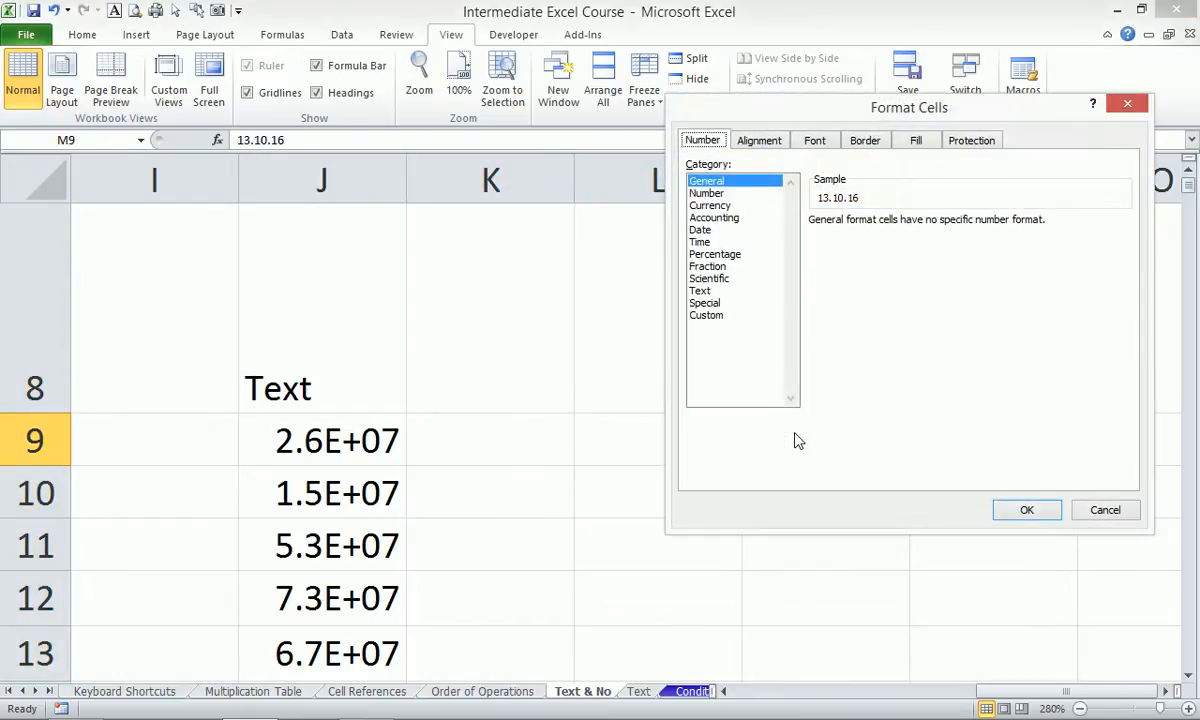
left_click(700, 230)
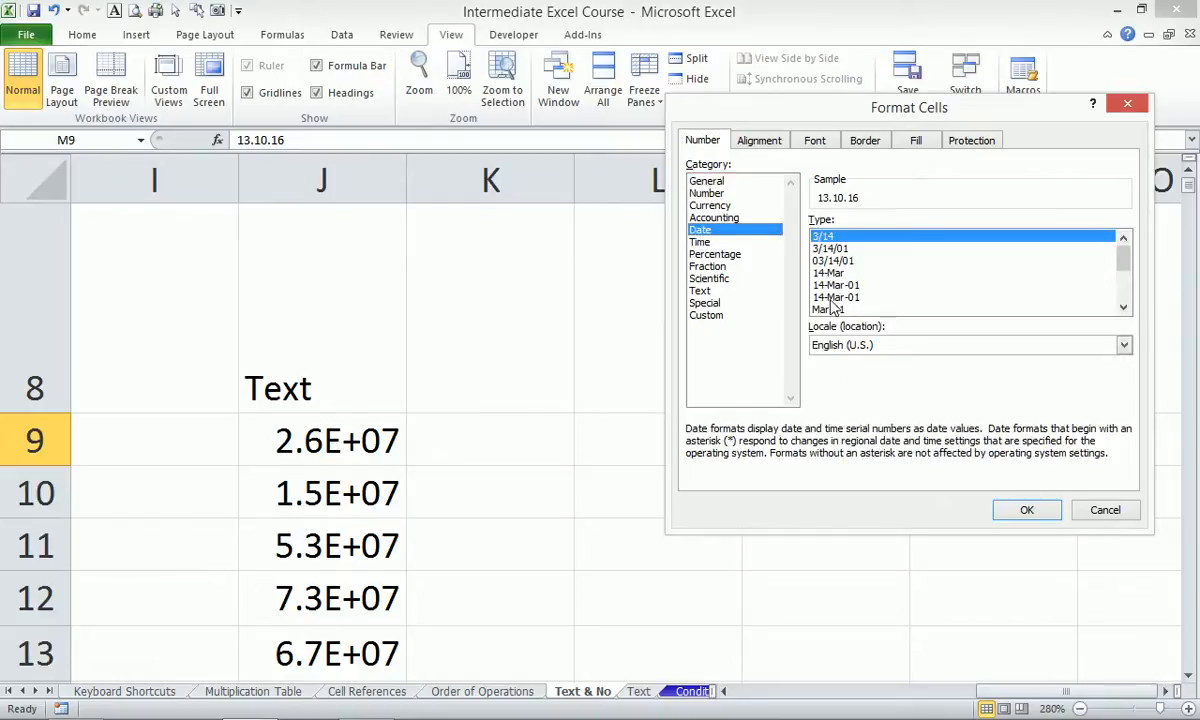
left_click(835, 298)
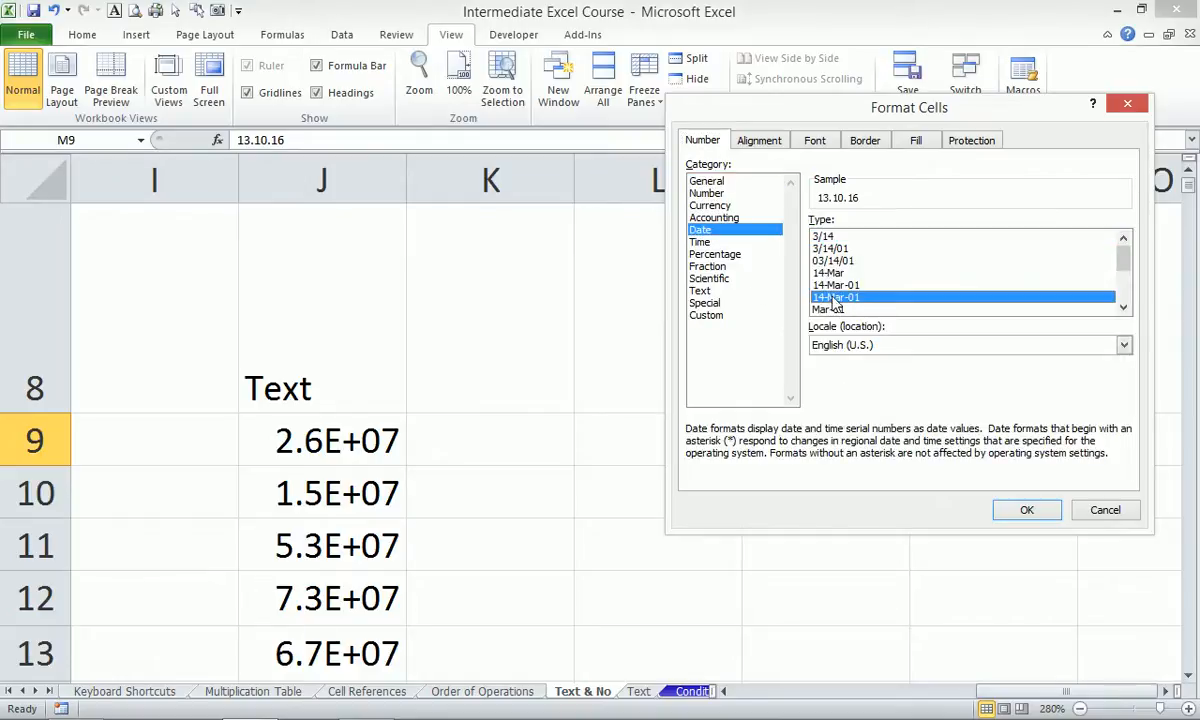
left_click(1027, 510)
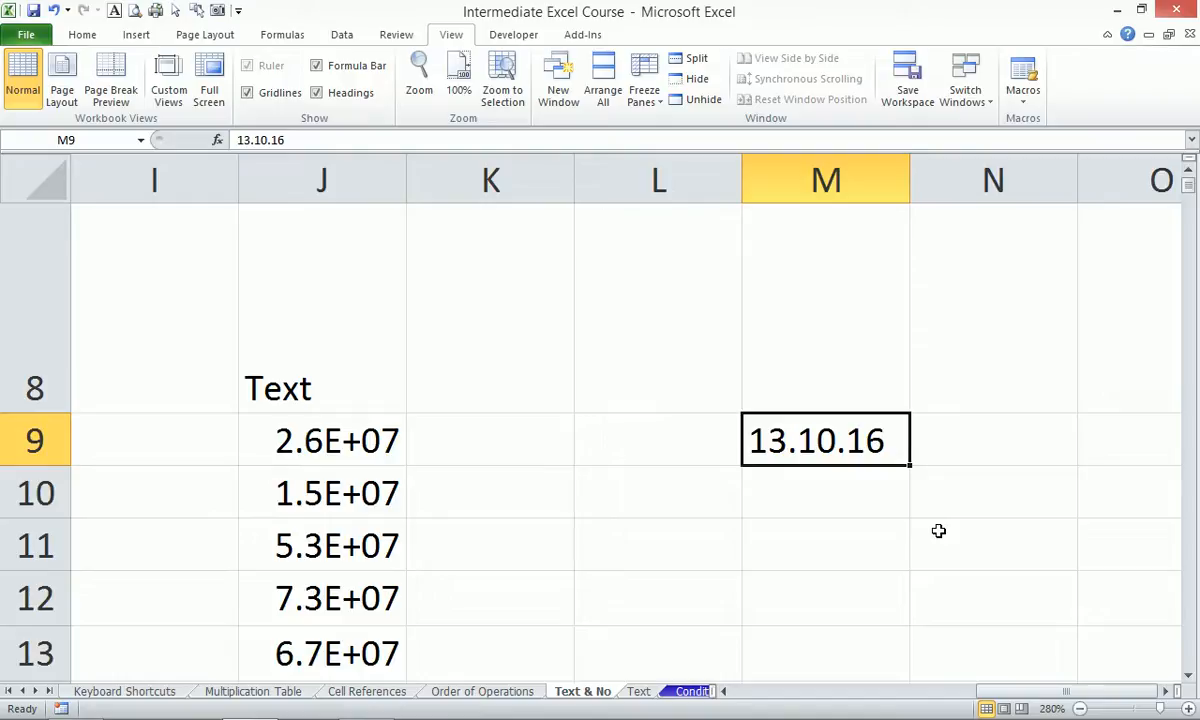
Insert today's date in N9 and apply General format to show serial 42566.
key("Right")
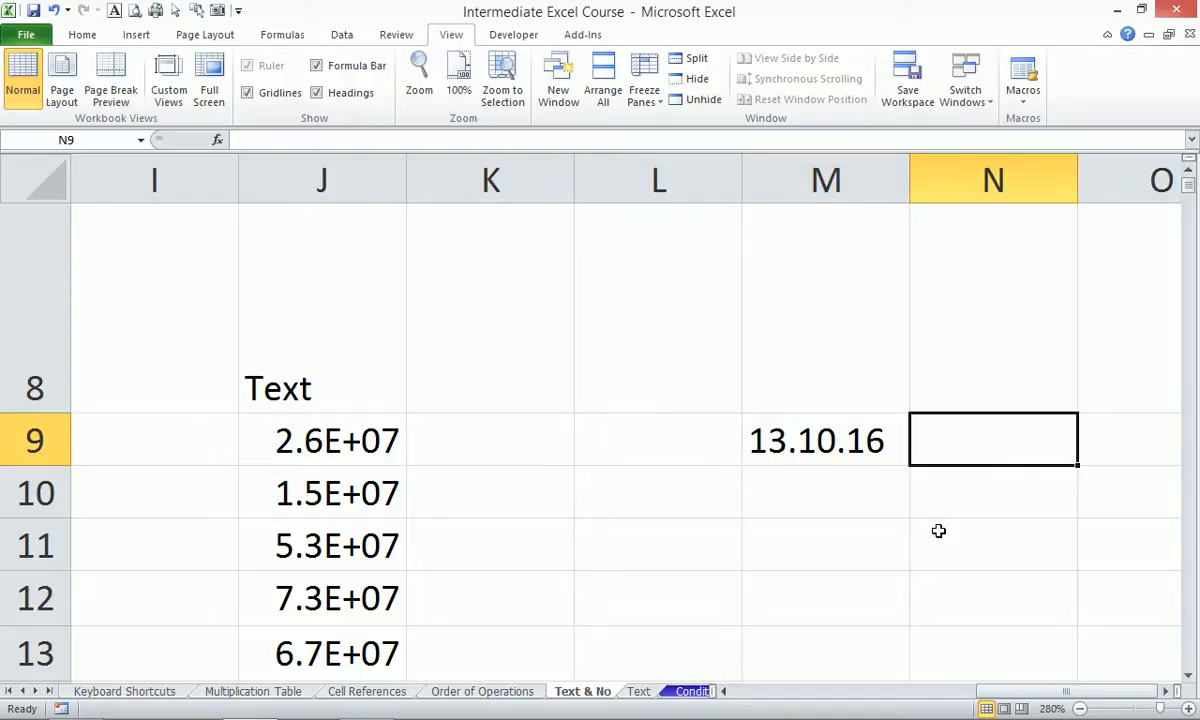
key("ctrl+semicolon")
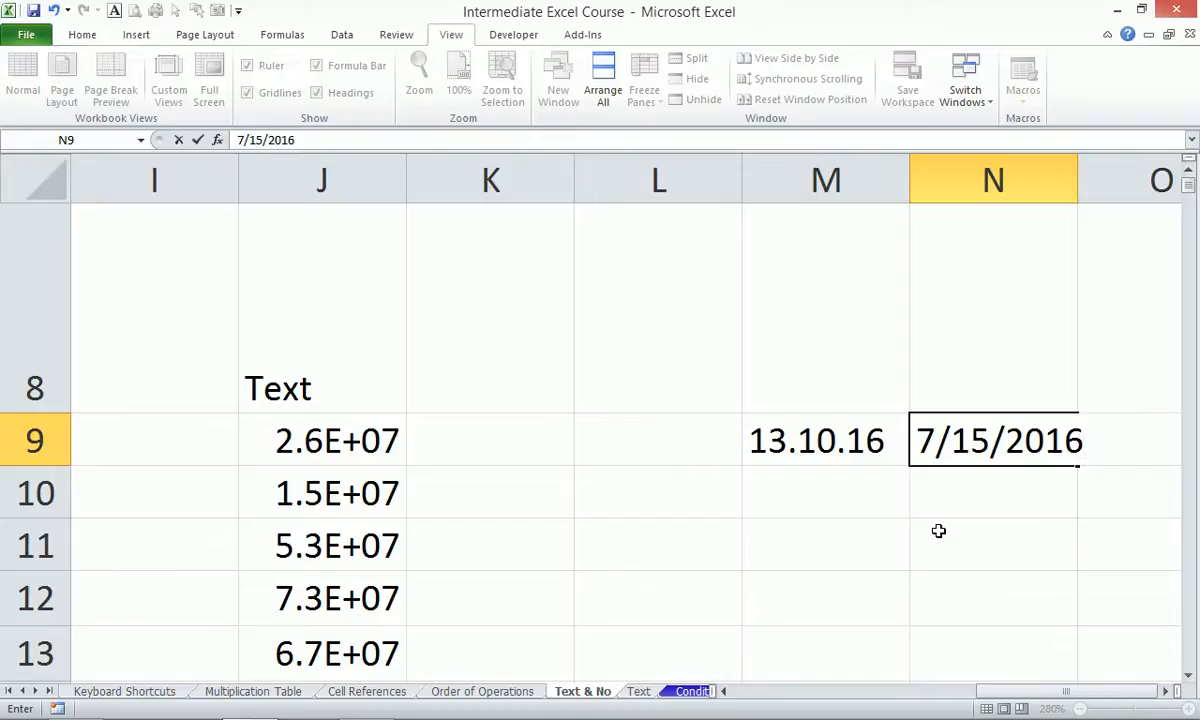
key("ctrl+Return")
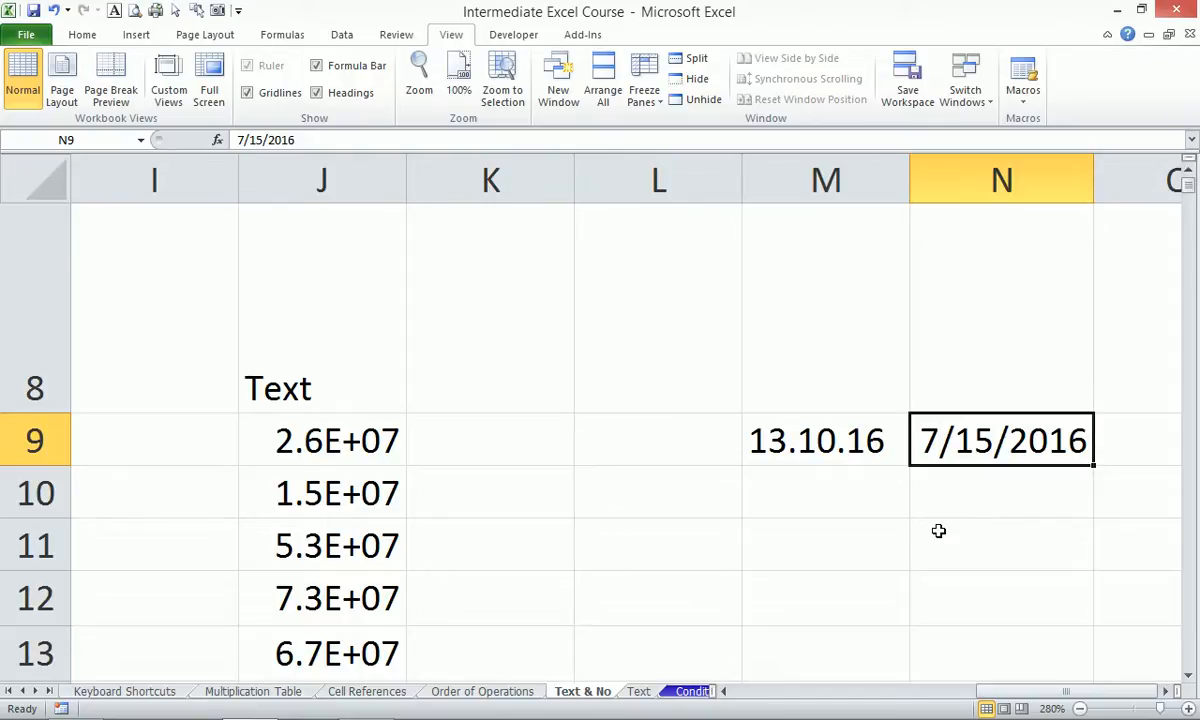
key("ctrl+shift+asciitilde")
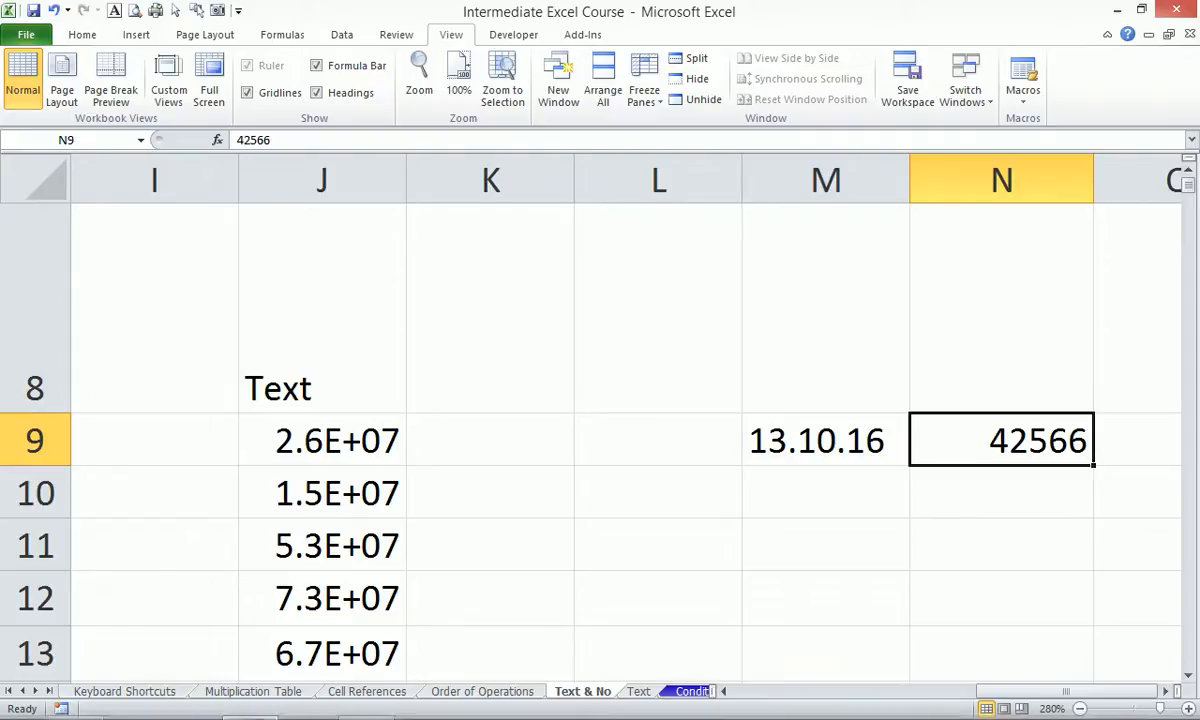
left_click(714, 494)
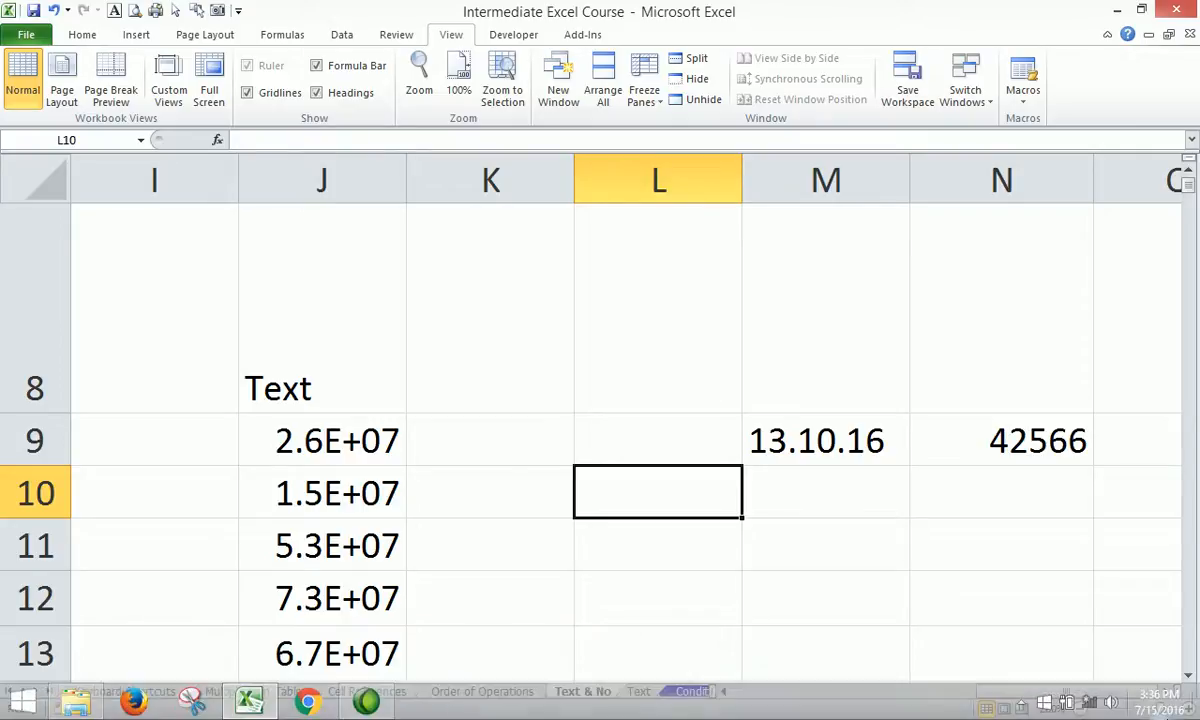
Switch to the Text sheet and browse the Formulas Text function list without inserting.
left_click(638, 691)
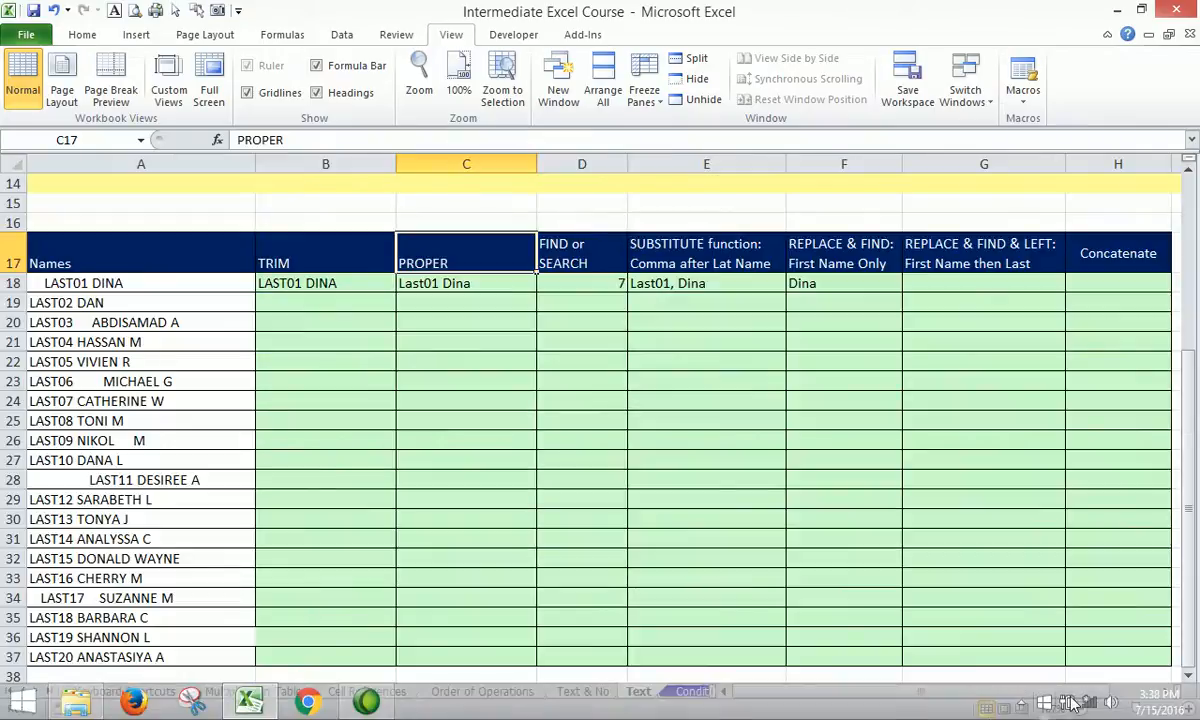
left_click(1020, 706)
left_click(847, 417)
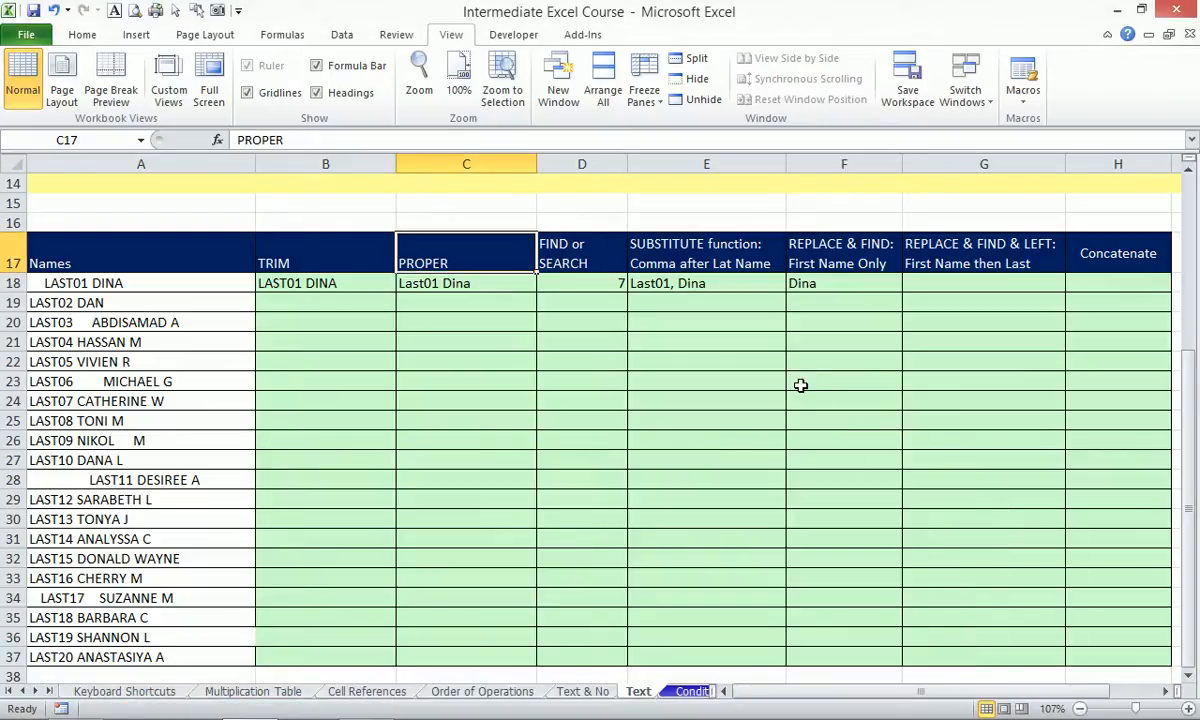
left_click(290, 35)
left_click(259, 80)
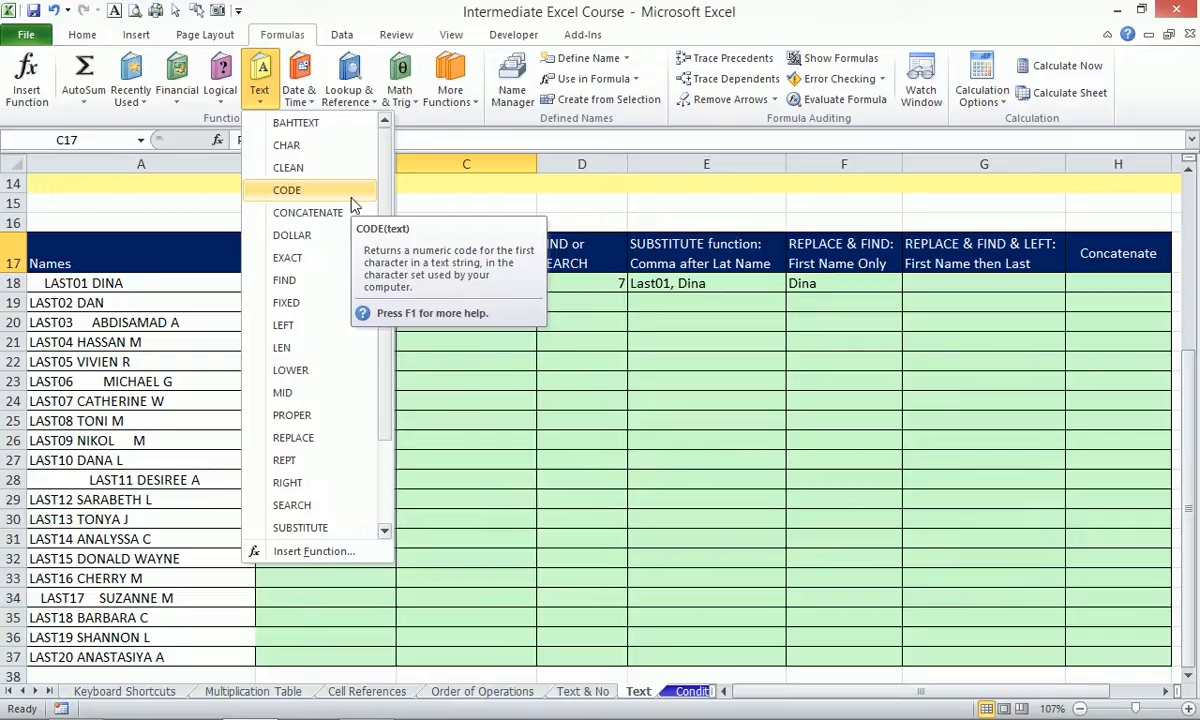
key("Escape")
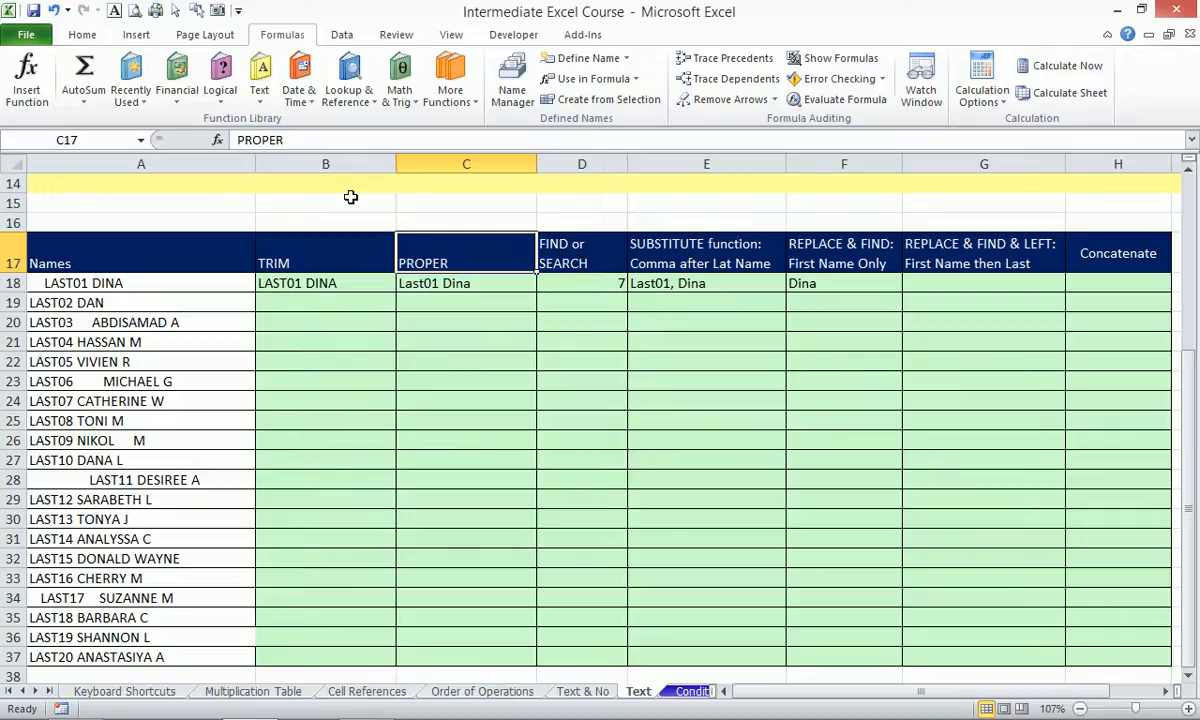
Insert today's date 7/15/2016 into A40 below the Names table.
scroll(651, 287, "down", 6)
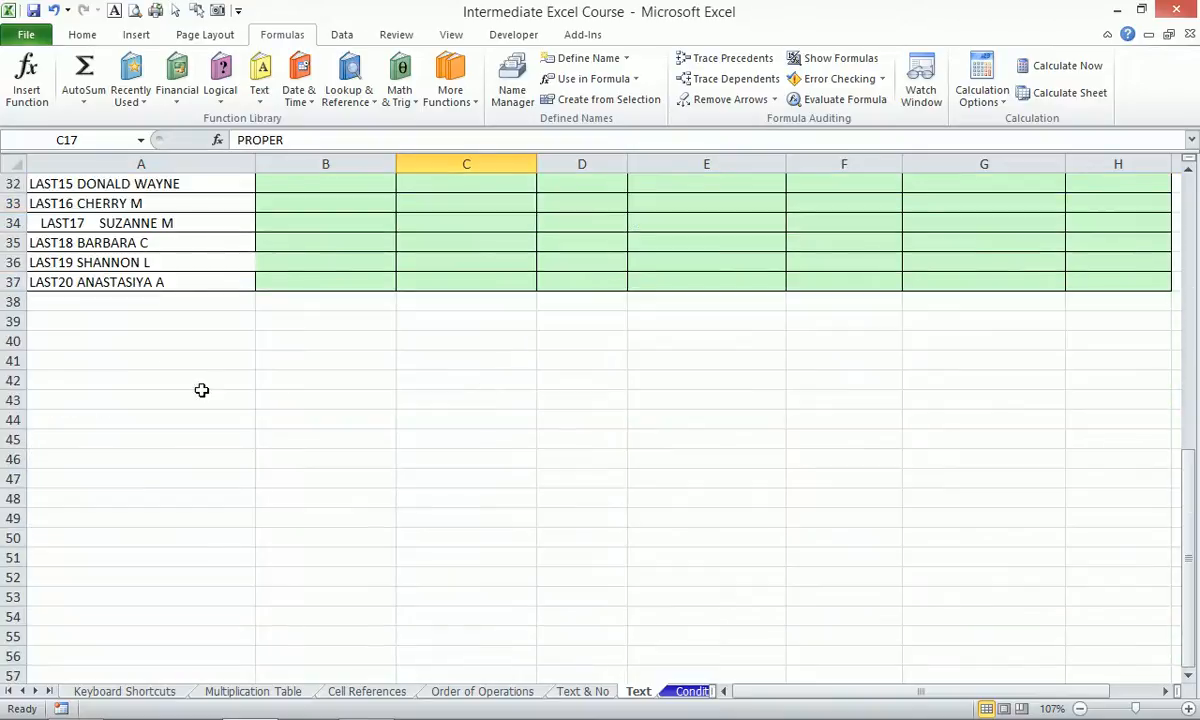
left_click(58, 340)
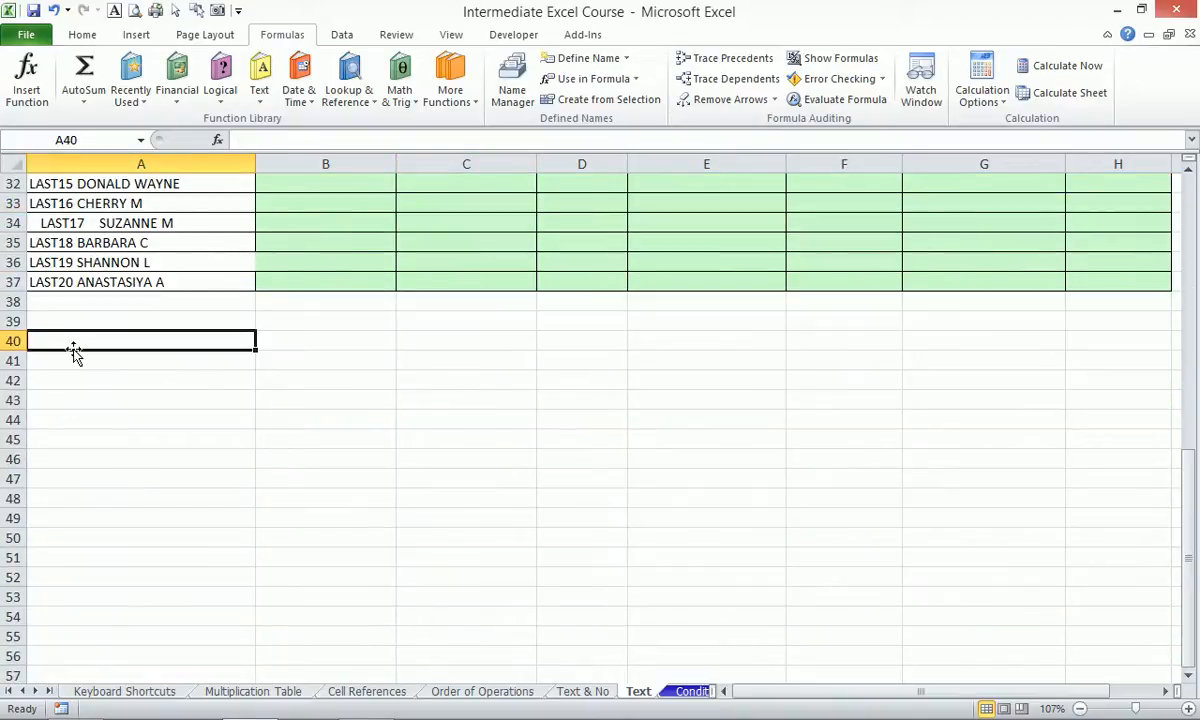
key("ctrl+semicolon")
left_click(333, 541)
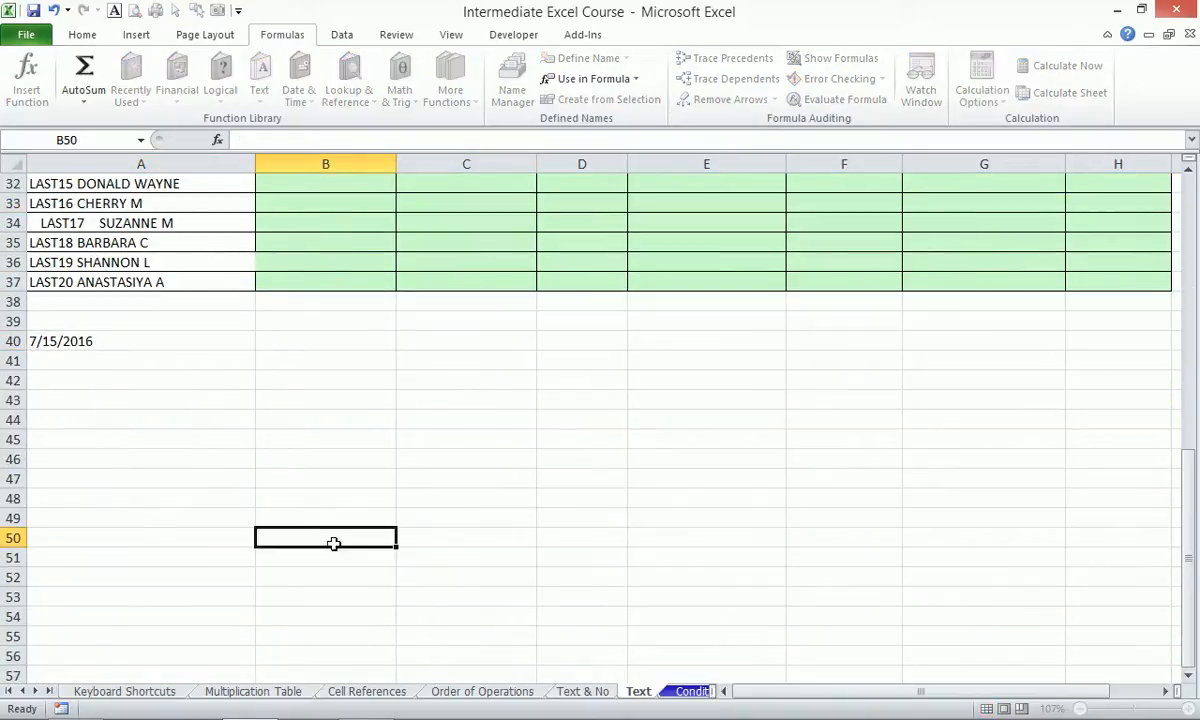
Zoom to the range A40:B47 and start the date code d in A41.
left_click(168, 342)
left_click_drag(168, 342, 273, 482)
key("alt+w")
key("g")
left_click(406, 299)
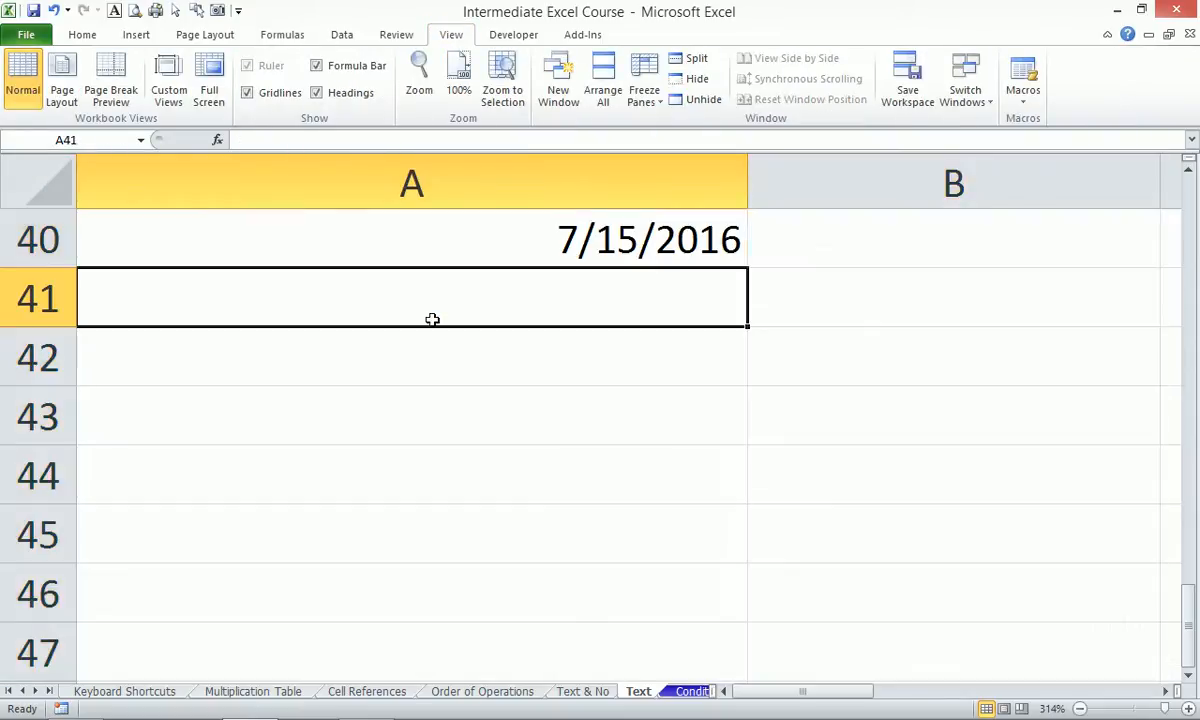
left_click(655, 230)
left_click(556, 293)
type("d")
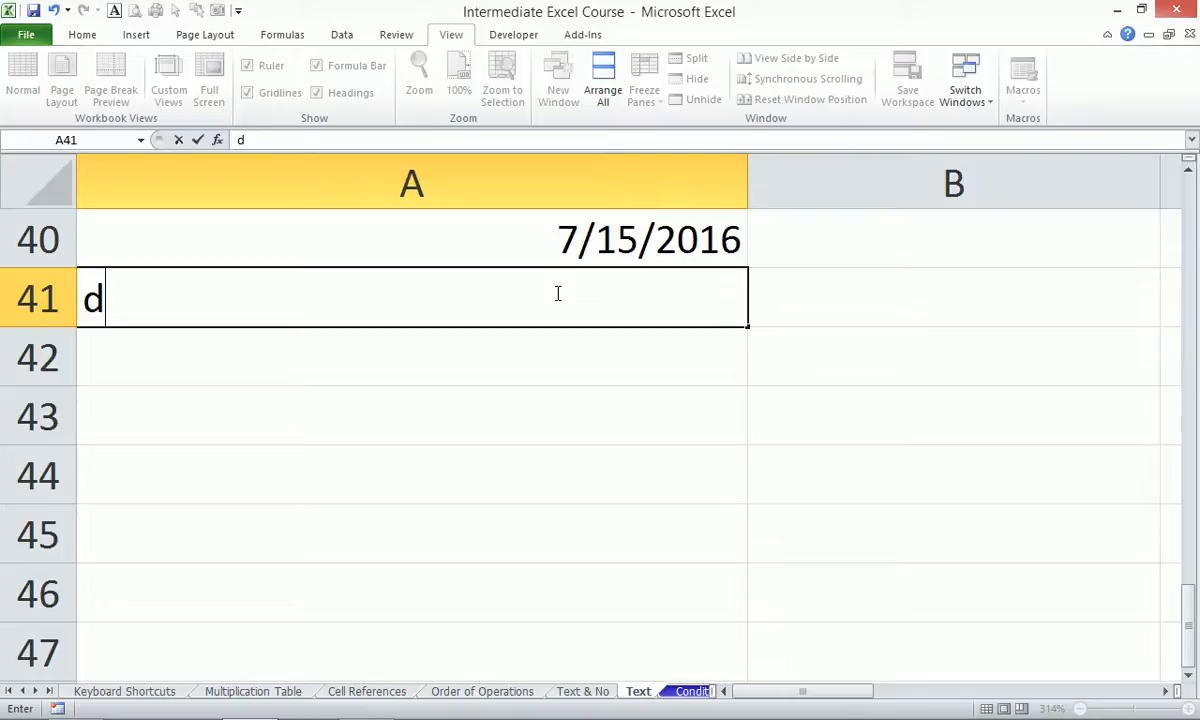
Complete d with example 1, and add dd with '01 as text in B42.
key("Return")
left_click(556, 292)
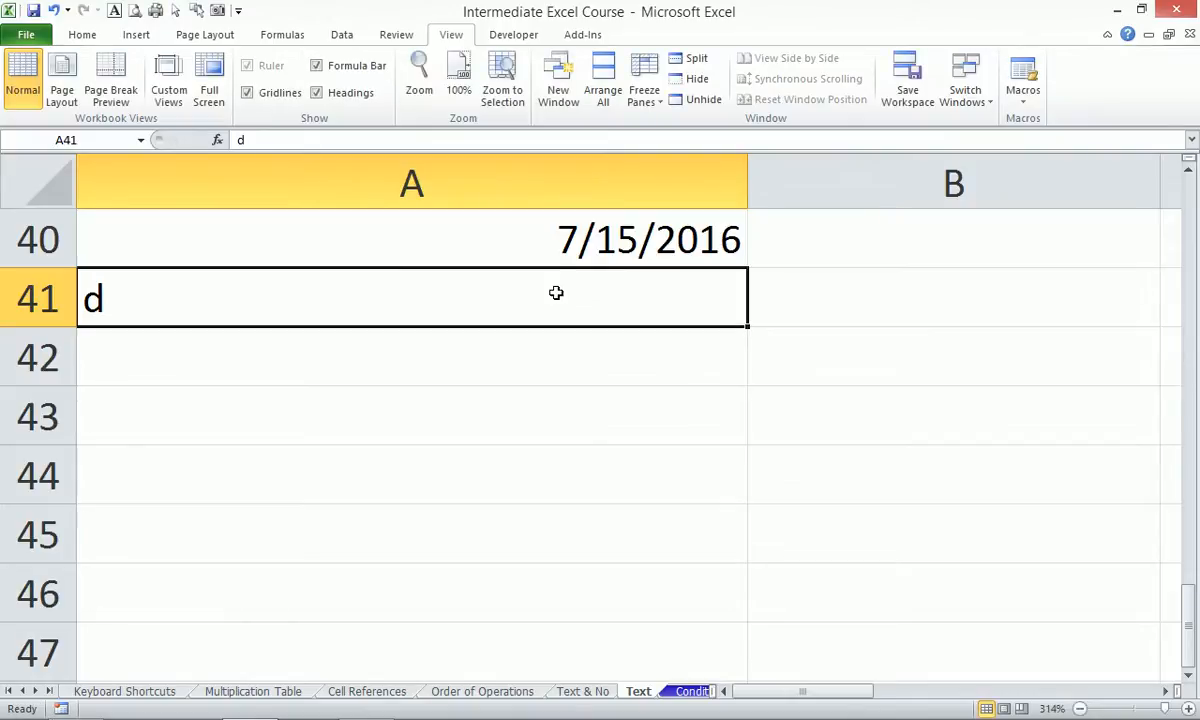
key("Tab")
type("1")
left_click(556, 292)
key("Return")
type("dd")
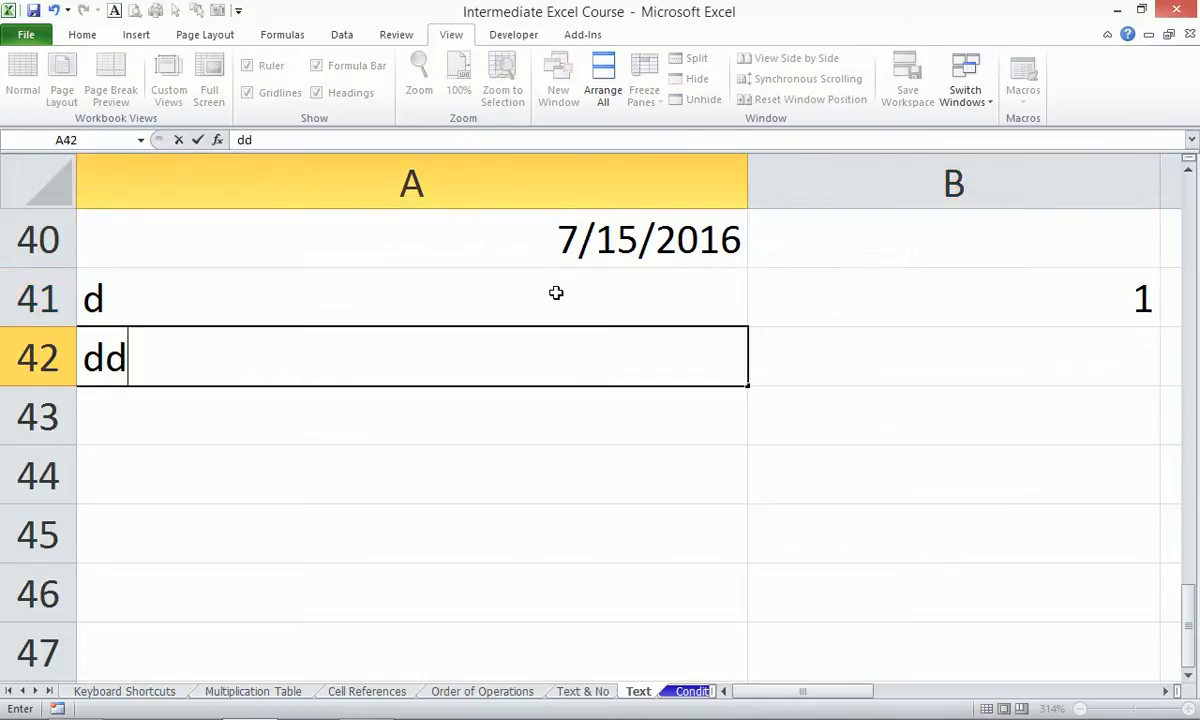
key("Tab")
type("01")
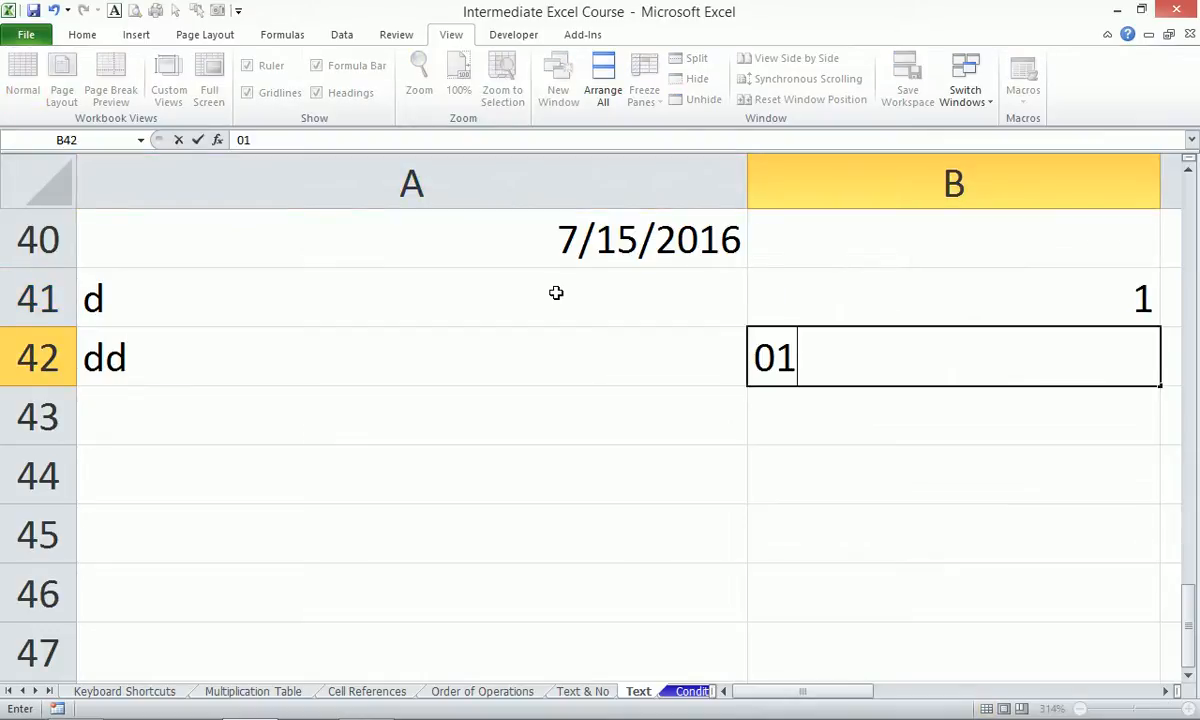
key("BackSpace")
key("BackSpace")
type("'")
type("01")
key("Return")
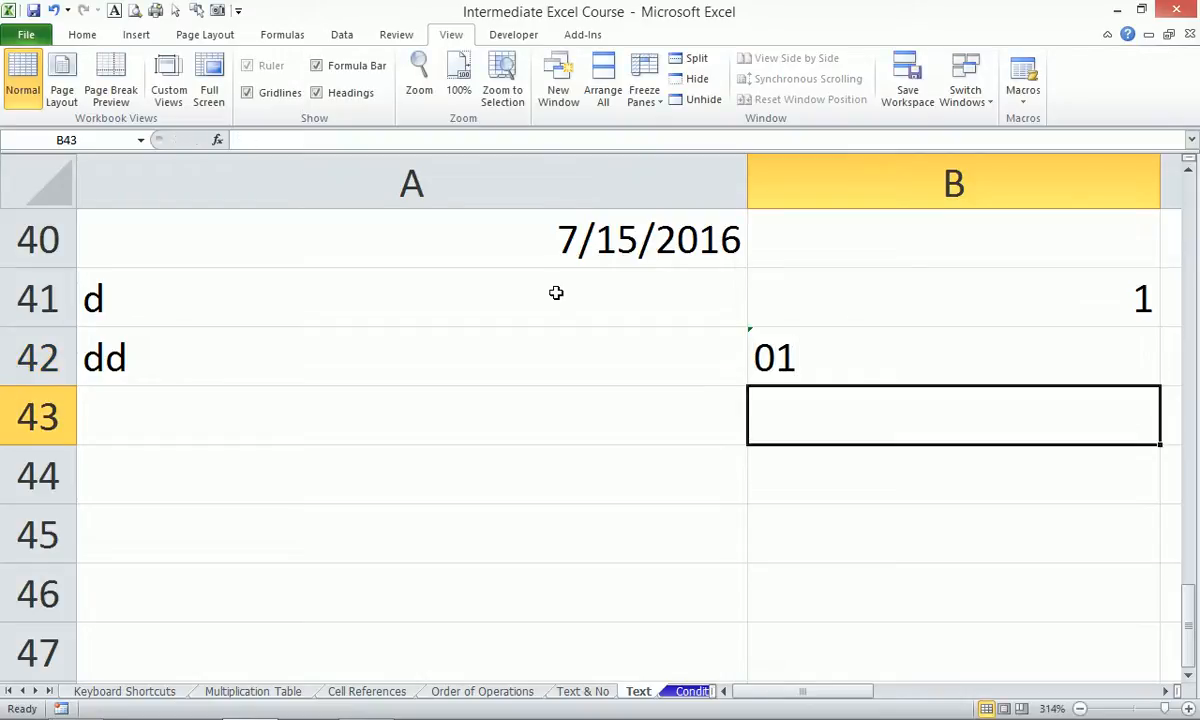
Add ddd with tue/jan and mmmm with tuesday/january in rows 43–44.
key("Left")
type("ddd")
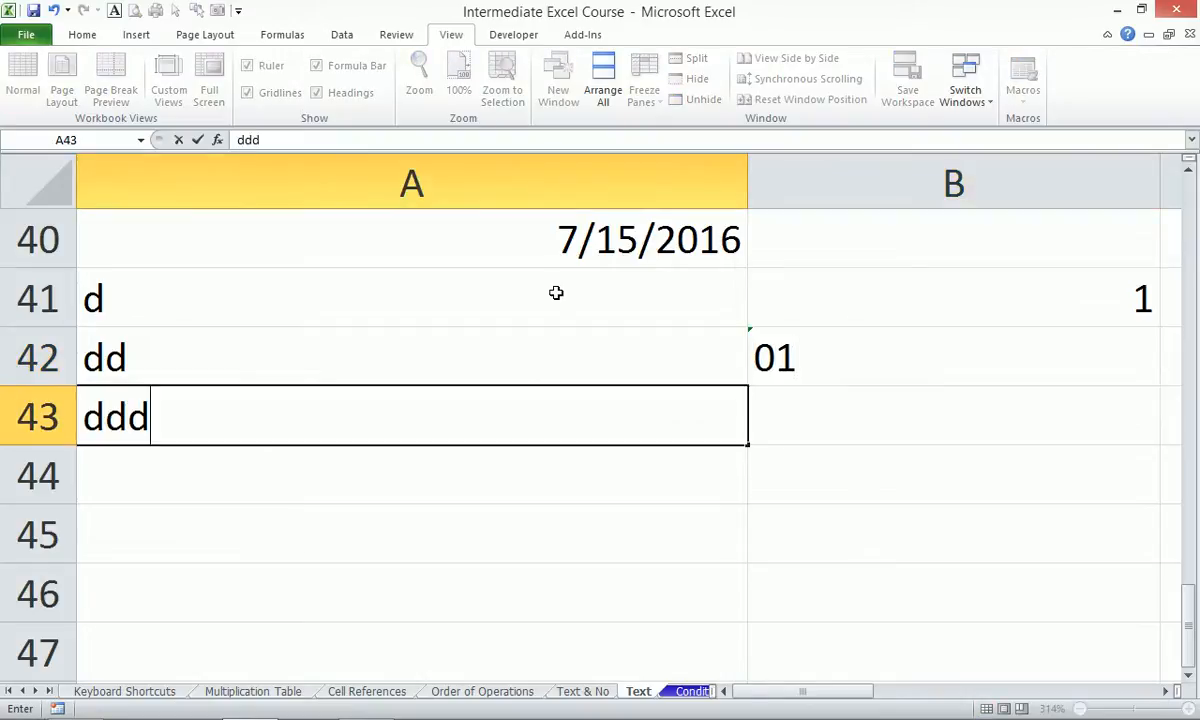
key("Tab")
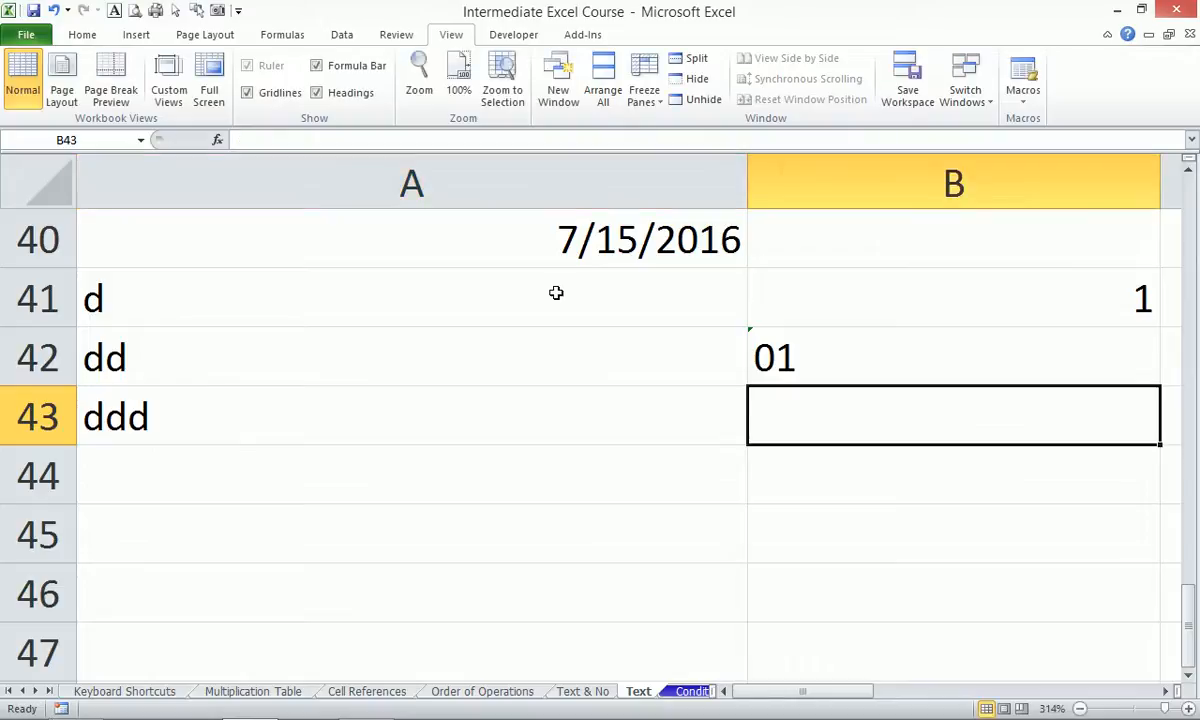
type("tue")
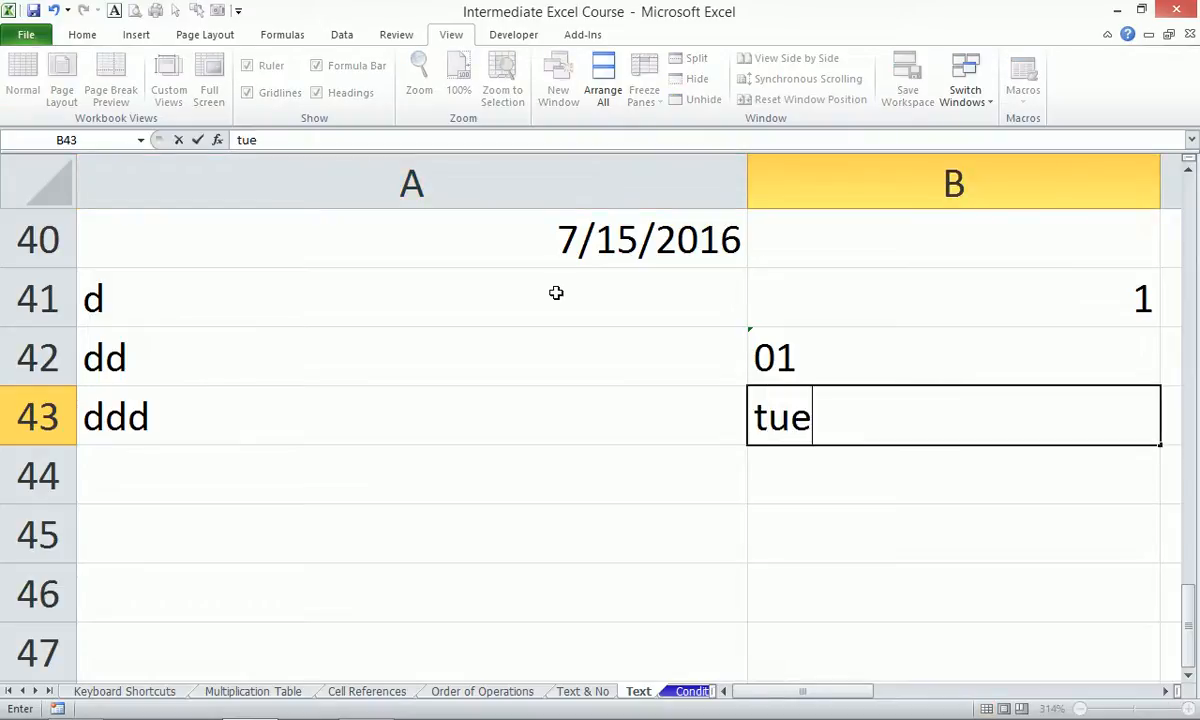
type("/jan")
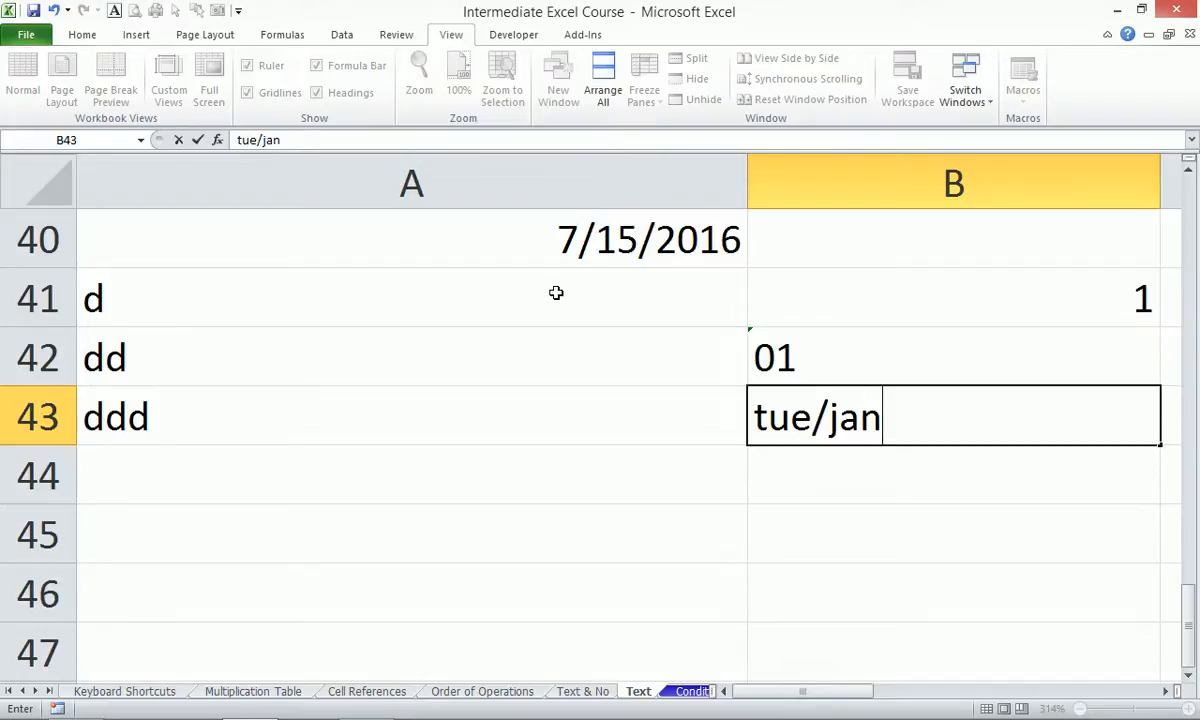
key("Return")
key("Left")
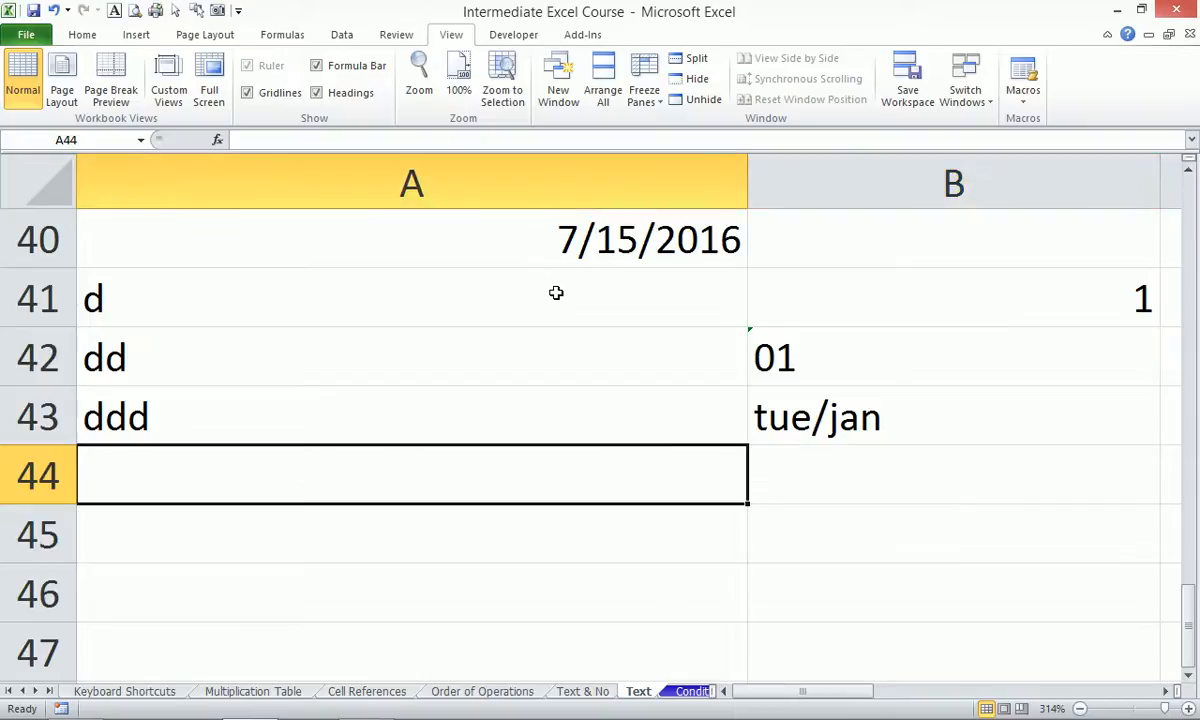
type("mmmm")
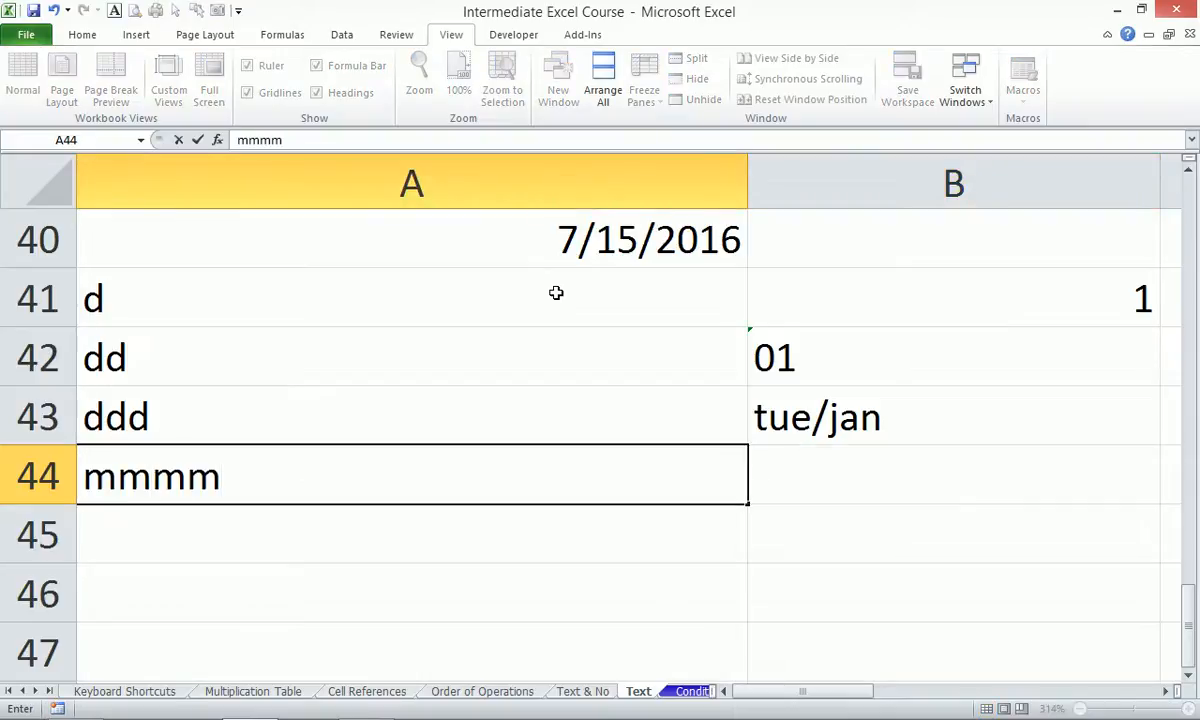
key("Tab")
type("tuesday")
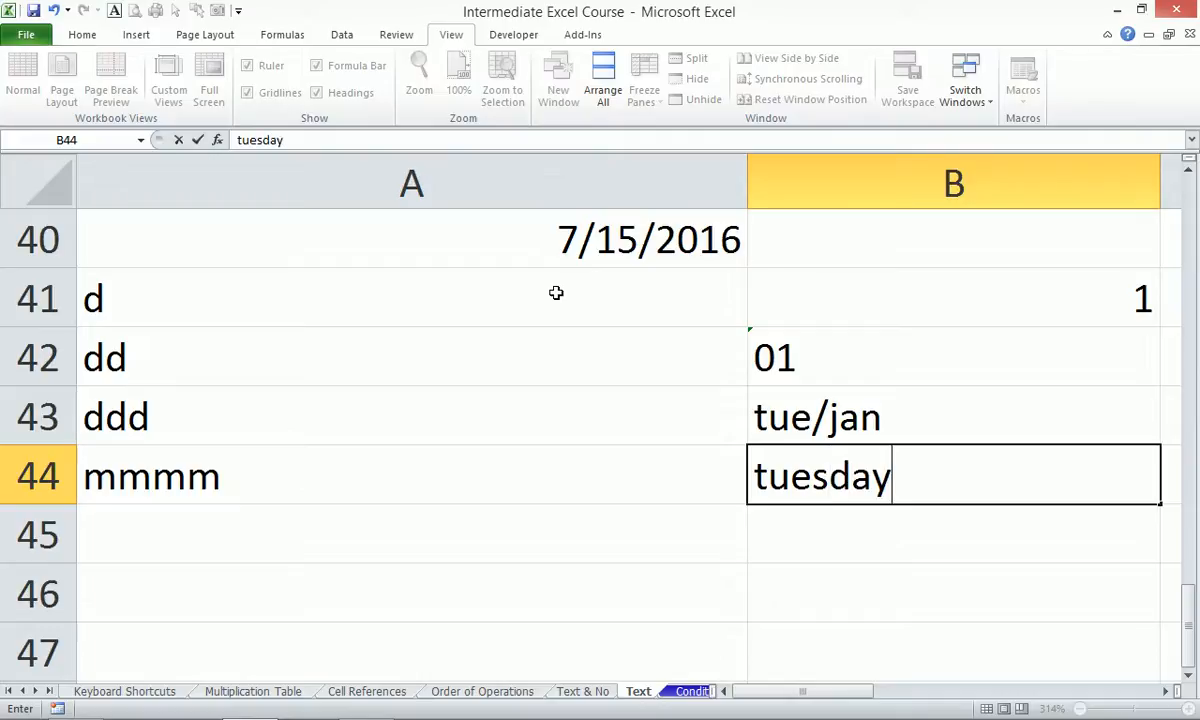
type("/ja")
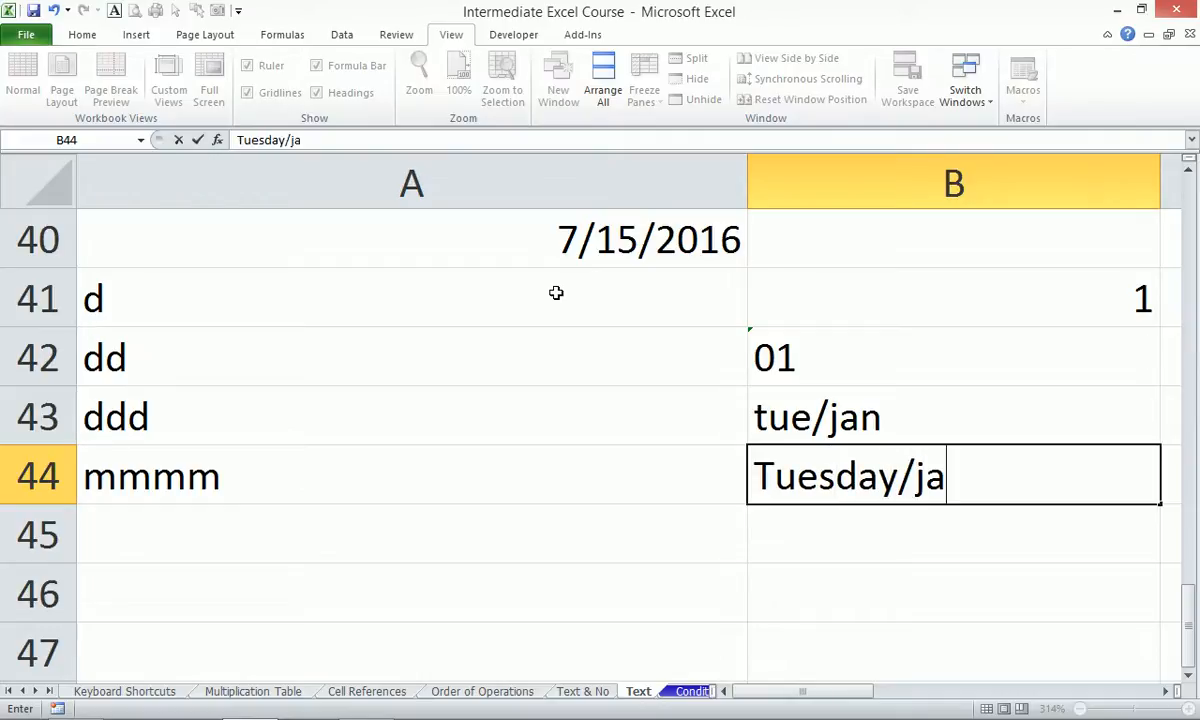
type("nuary")
key("Return")
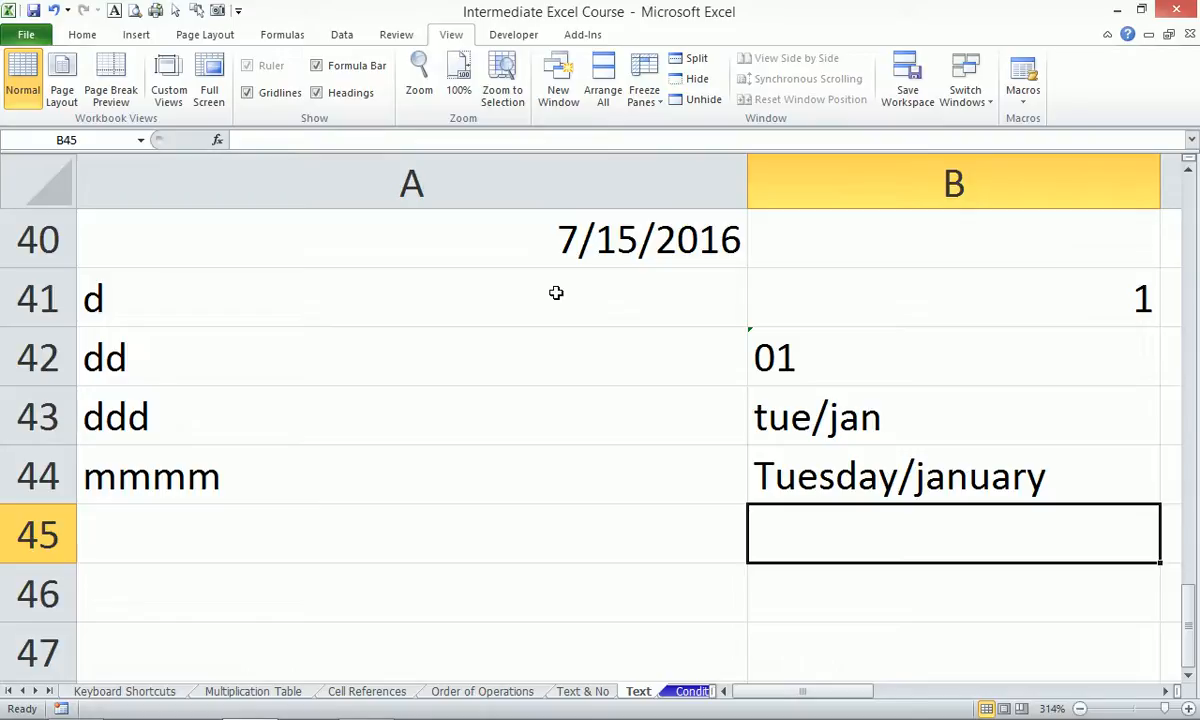
Add y/yy with 16 and yyy/yyyy with 2016 in rows 45–46.
key("Left")
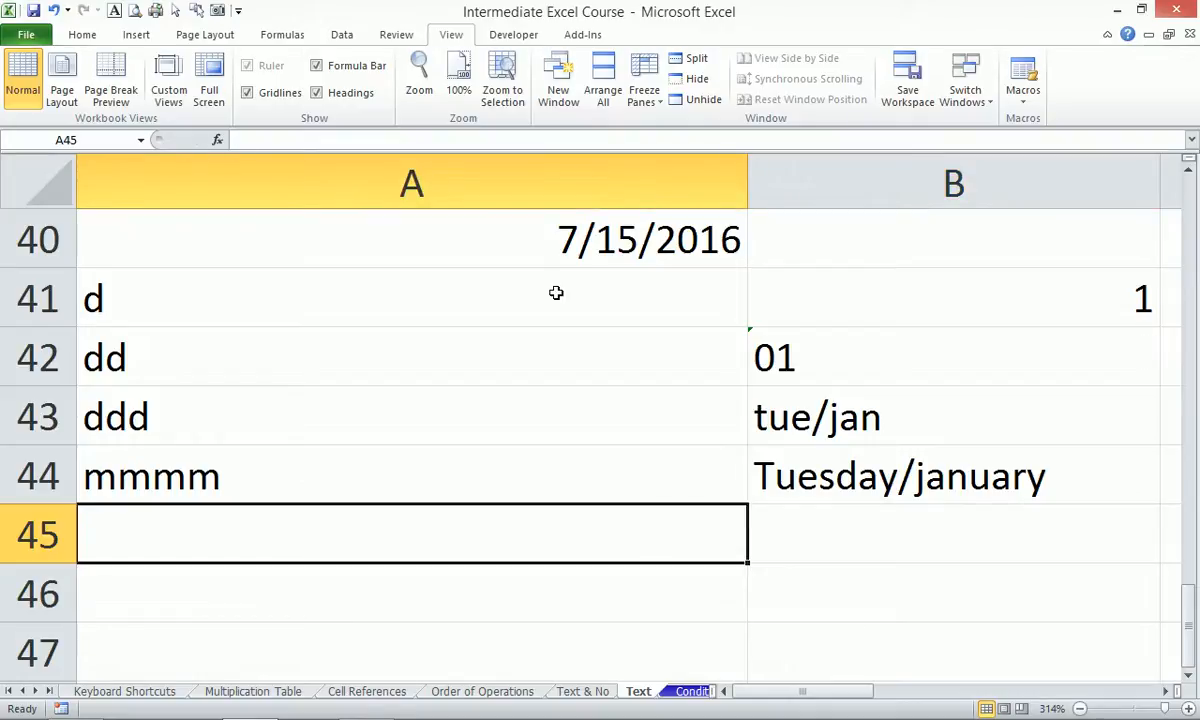
type("y/yy")
key("Tab")
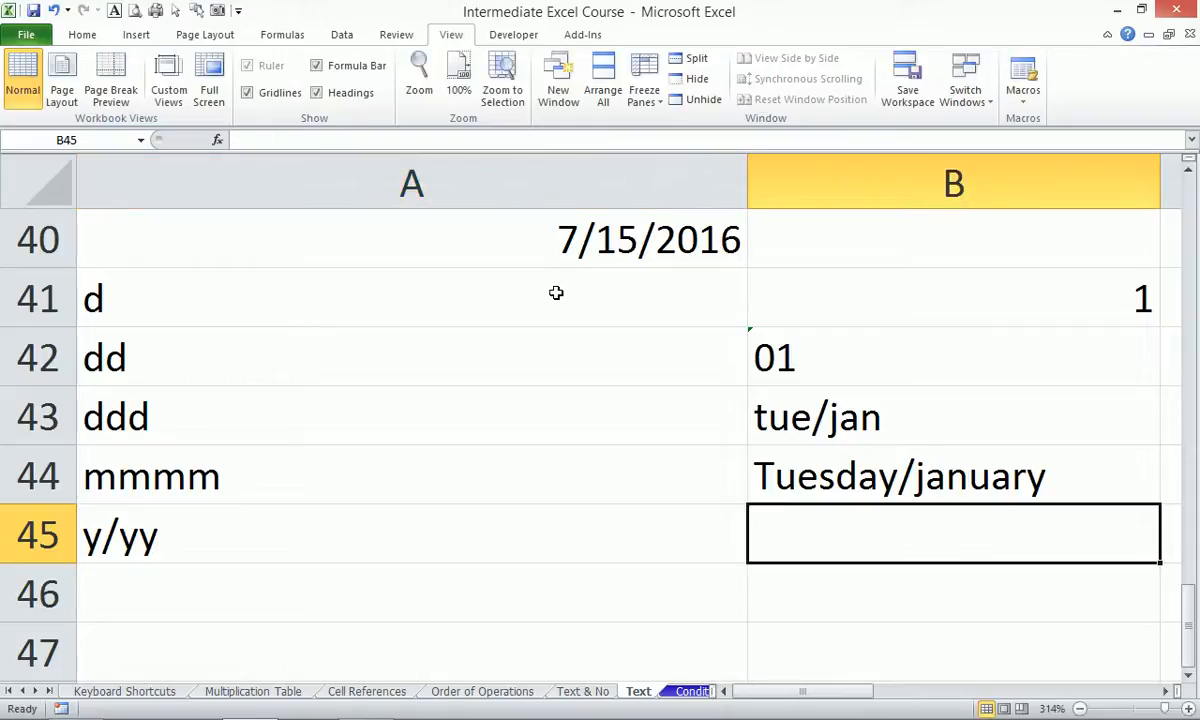
type("16")
key("Return")
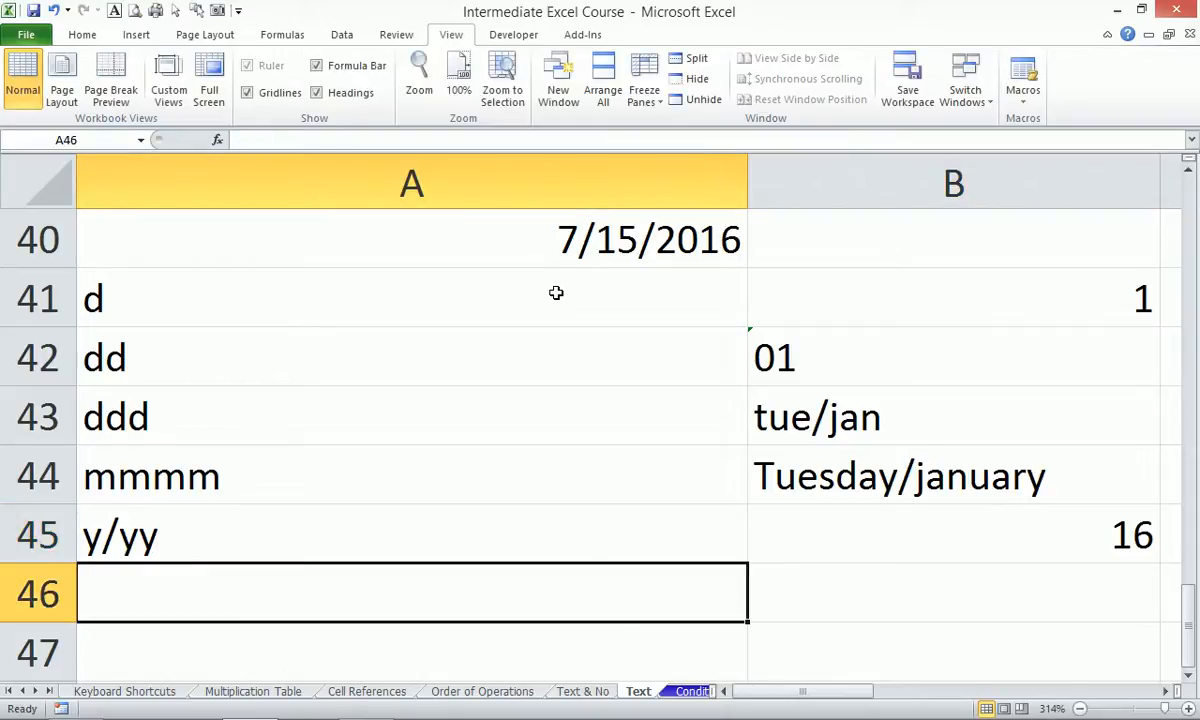
type("yyy/y")
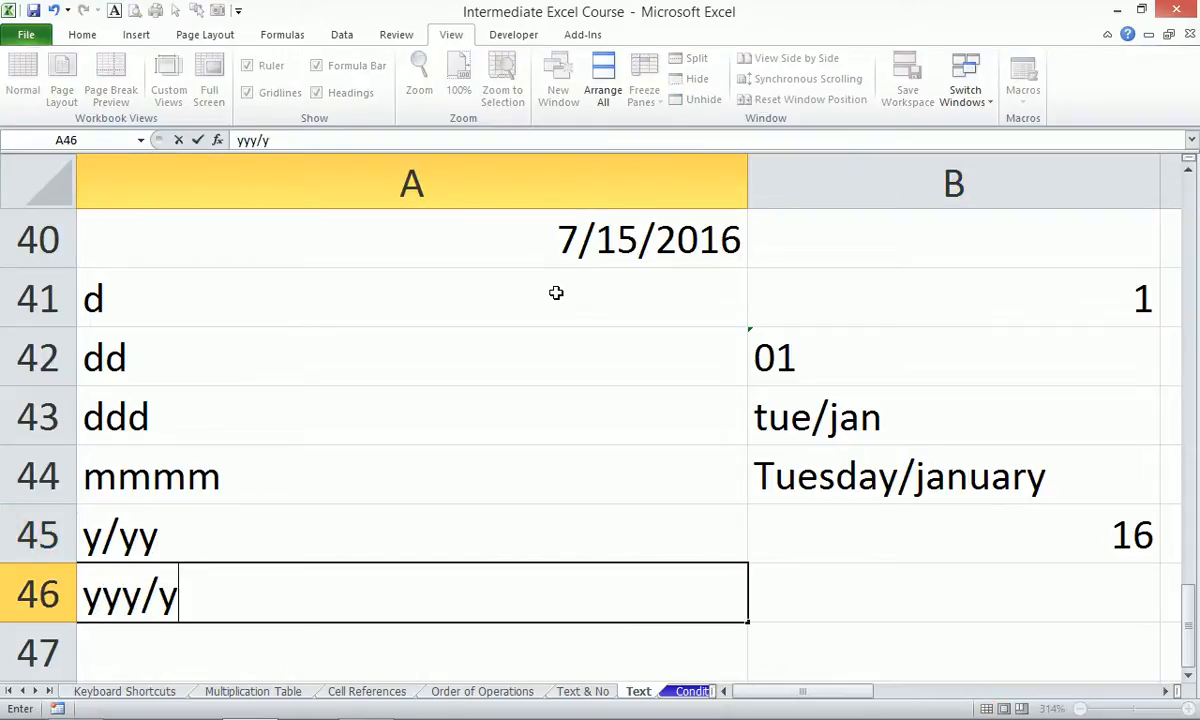
type("yyy")
key("Tab")
type("2016")
key("Return")
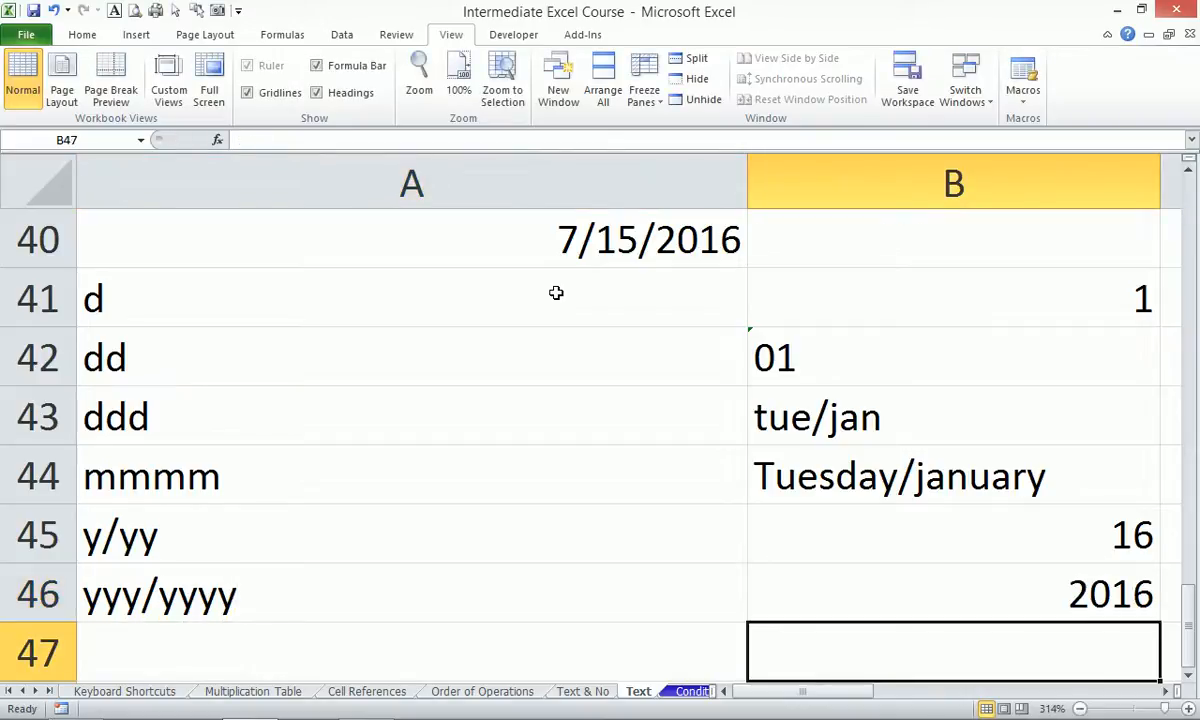
key("Up")
key("Up")
key("Up")
key("Up")
key("Up")
key("Up")
key("Up")
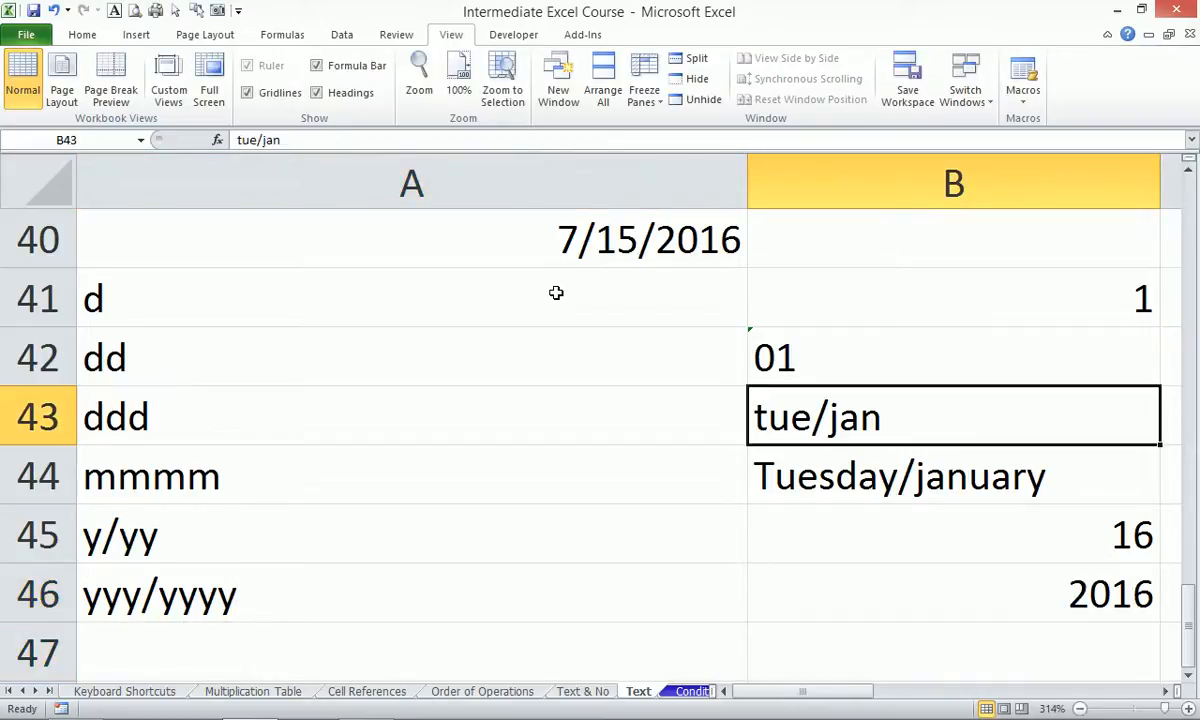
key("Left")
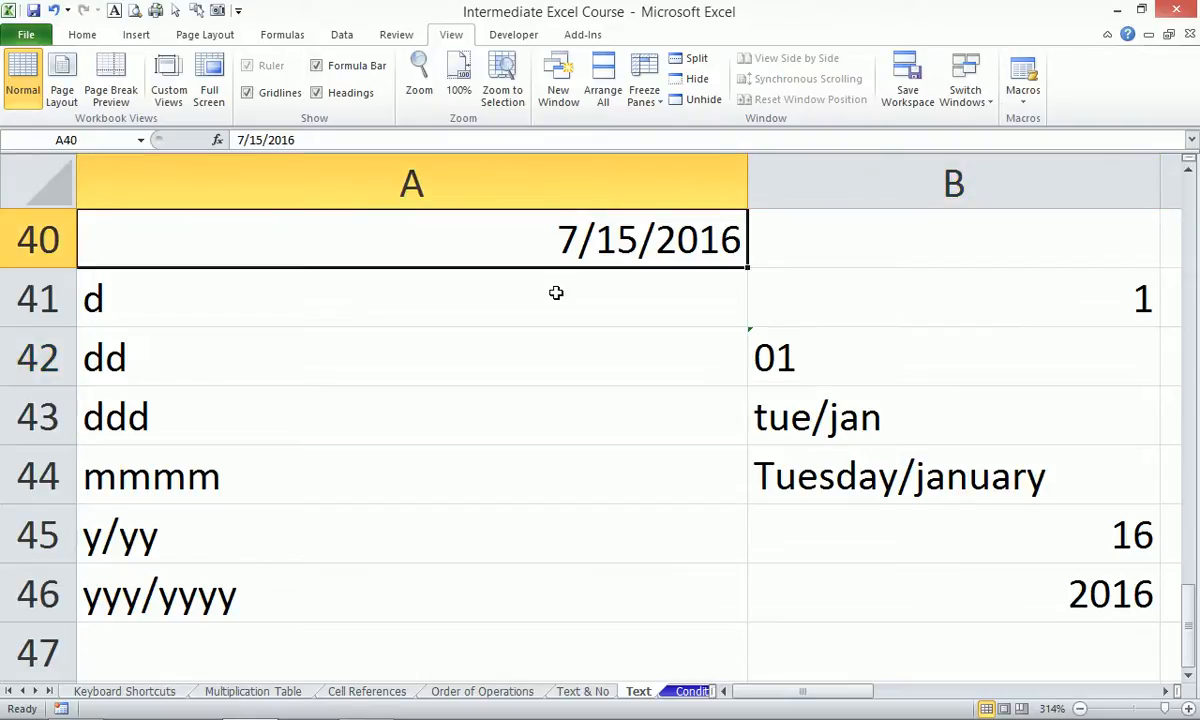
Apply the custom format mmmm dd, yyyy | dddd to A40's date.
key("ctrl+1")
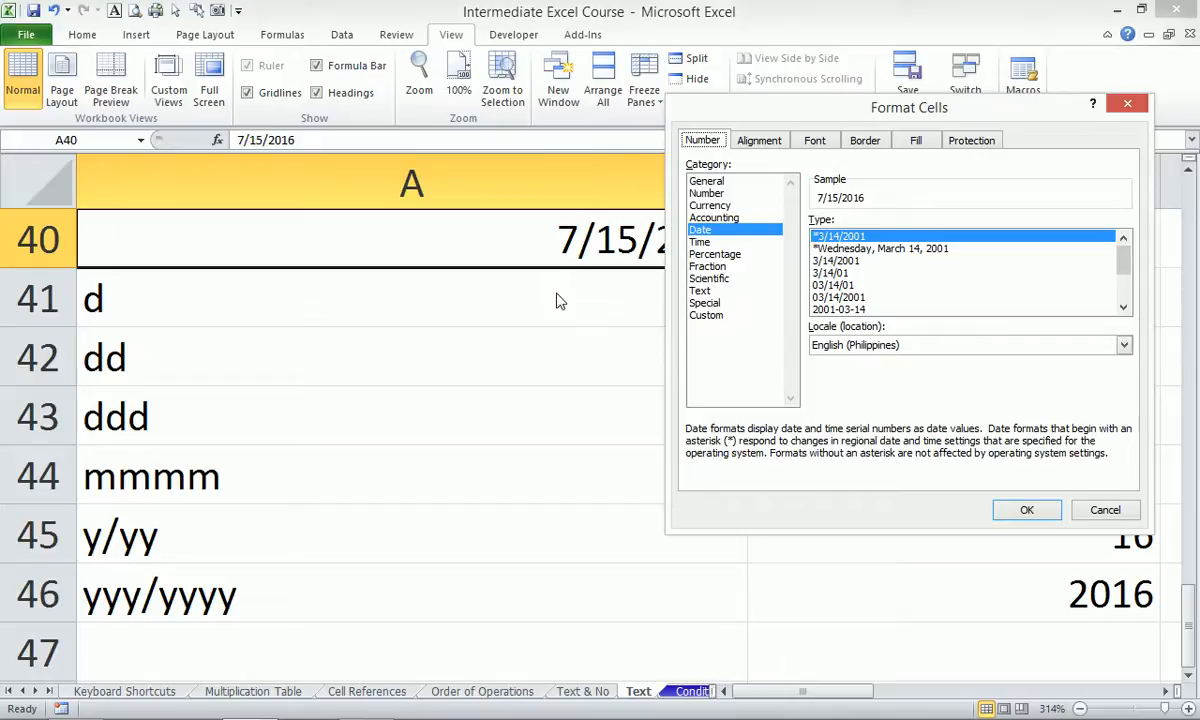
left_click(706, 315)
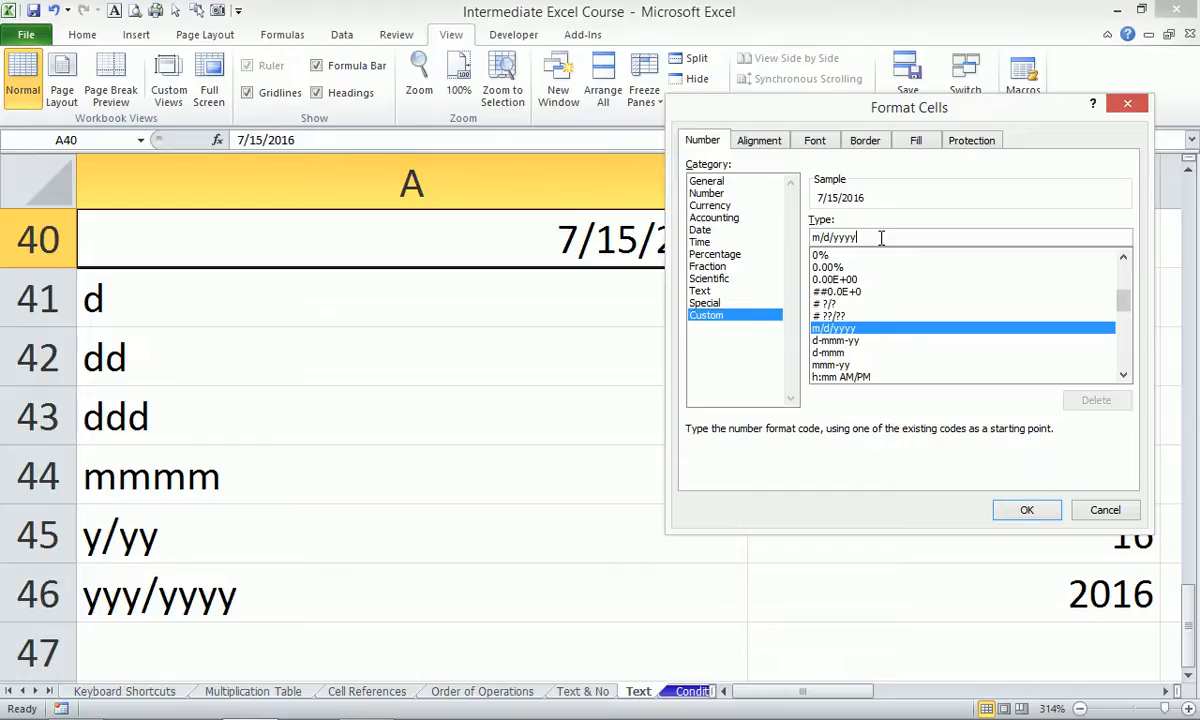
key("BackSpace")
key("BackSpace")
key("BackSpace")
key("BackSpace")
key("BackSpace")
key("BackSpace")
key("BackSpace")
key("BackSpace")
type("mmm")
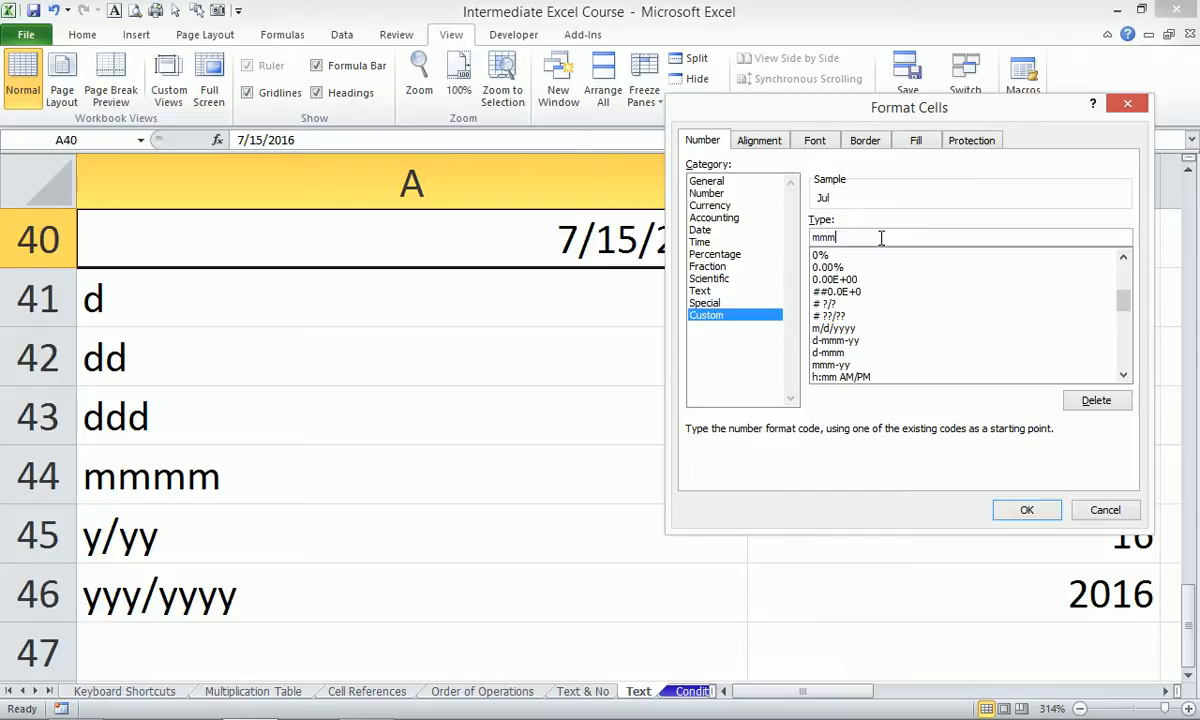
key("BackSpace")
key("BackSpace")
key("BackSpace")
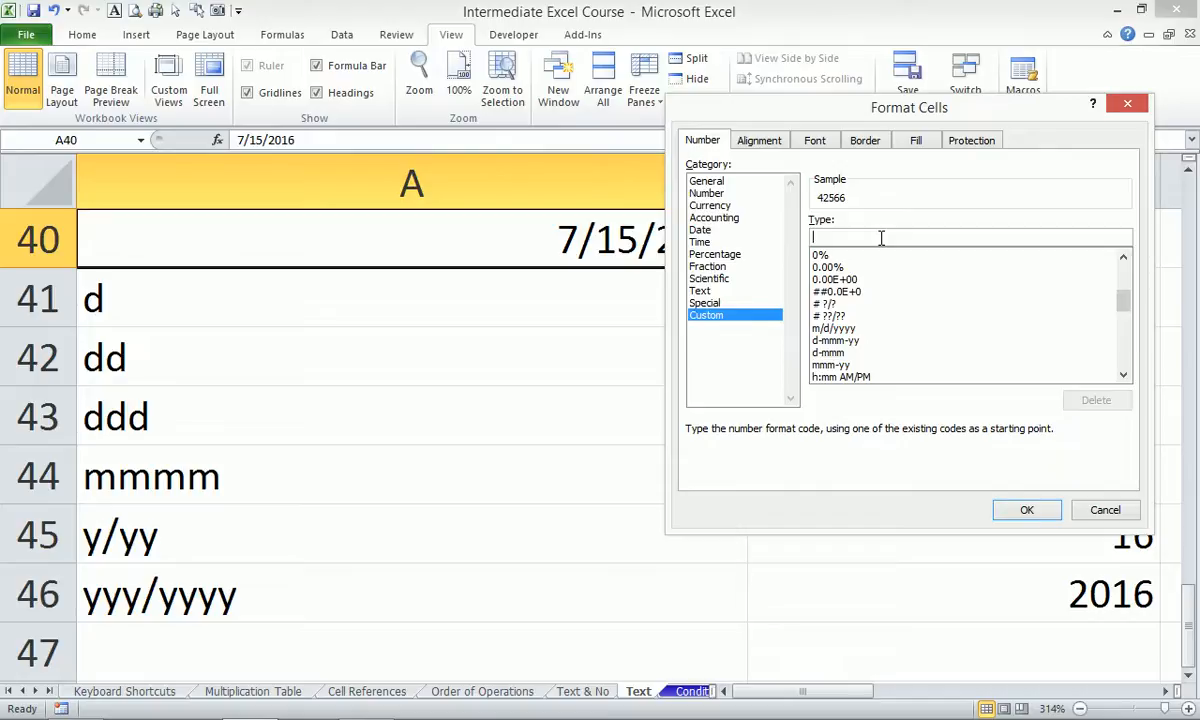
type("m")
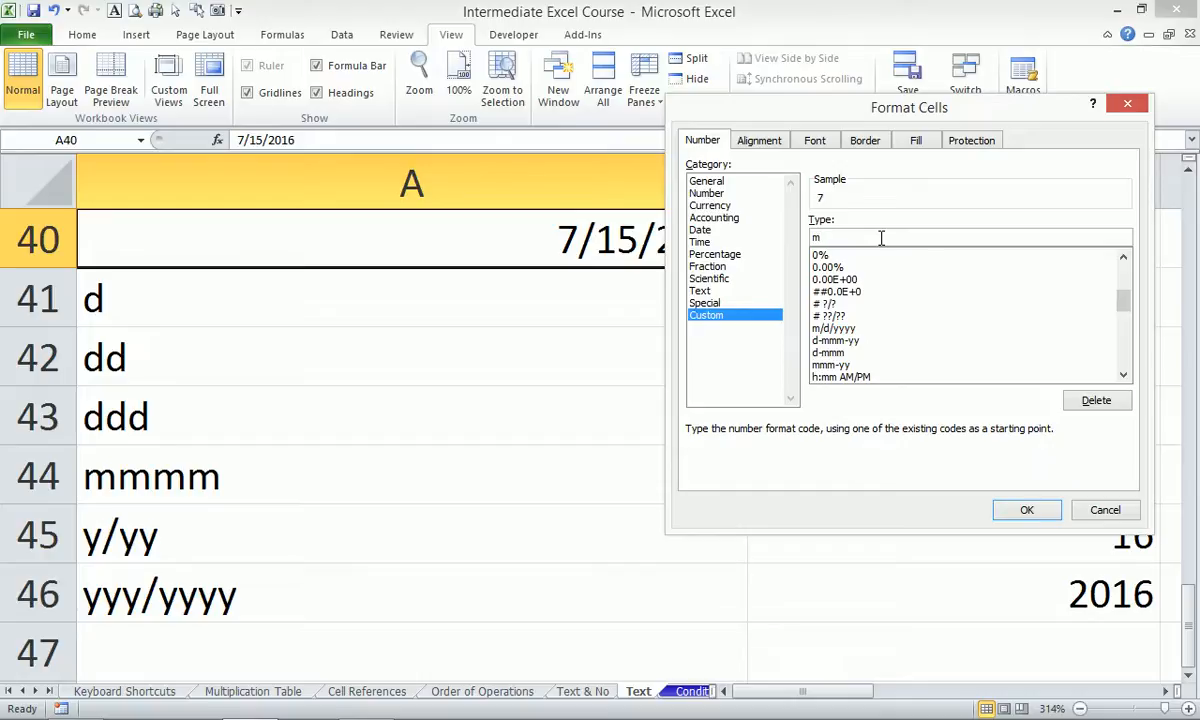
type("mmm dd, yyyy")
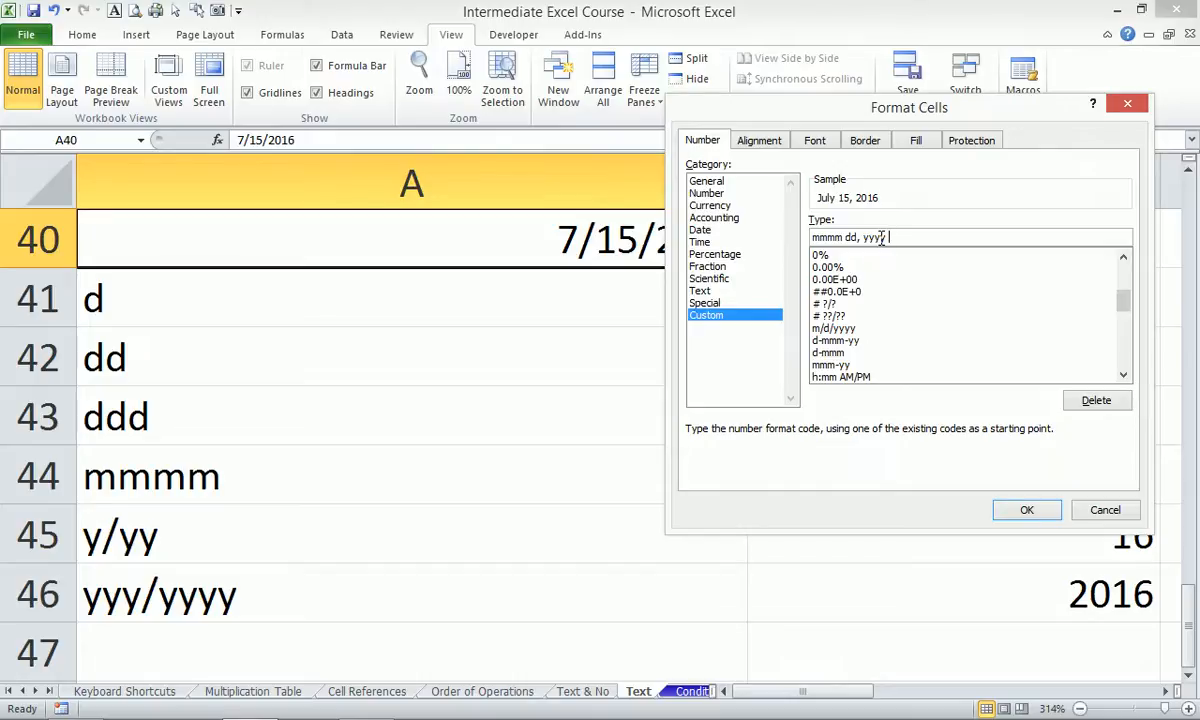
type("| dddd")
key("Return")
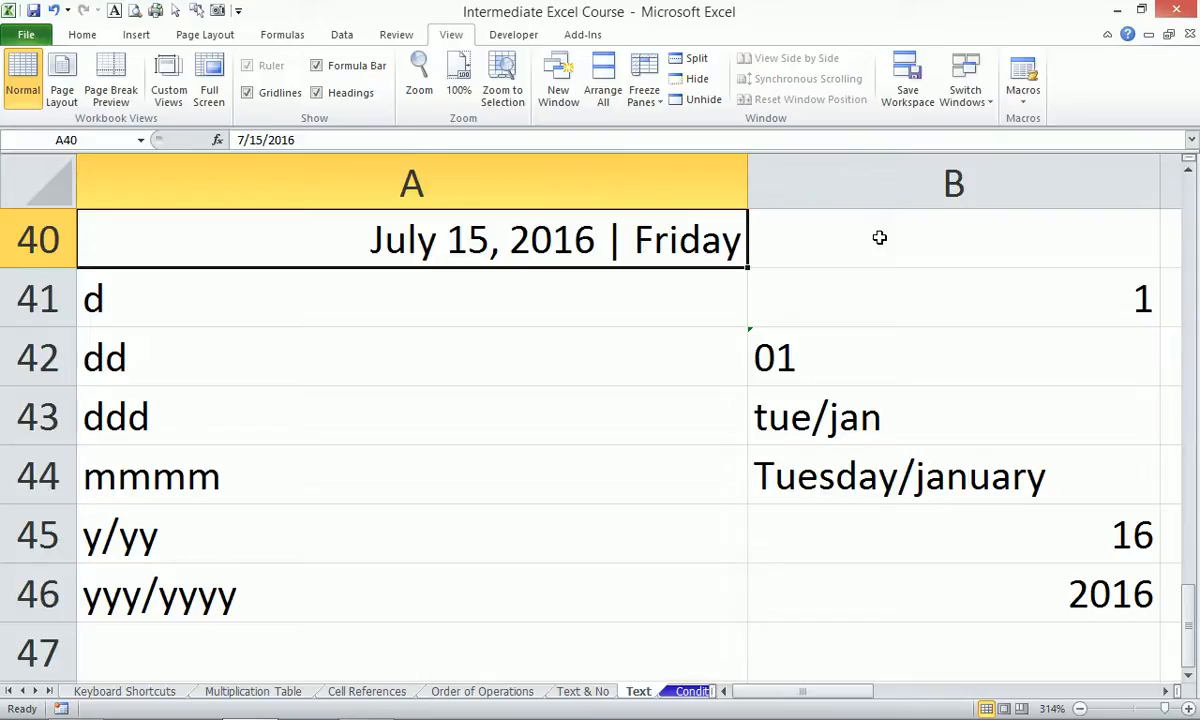
Zoom to fit the Names table A17:H37 and clear the example results in B18:E18.
scroll(947, 421, "up", 3)
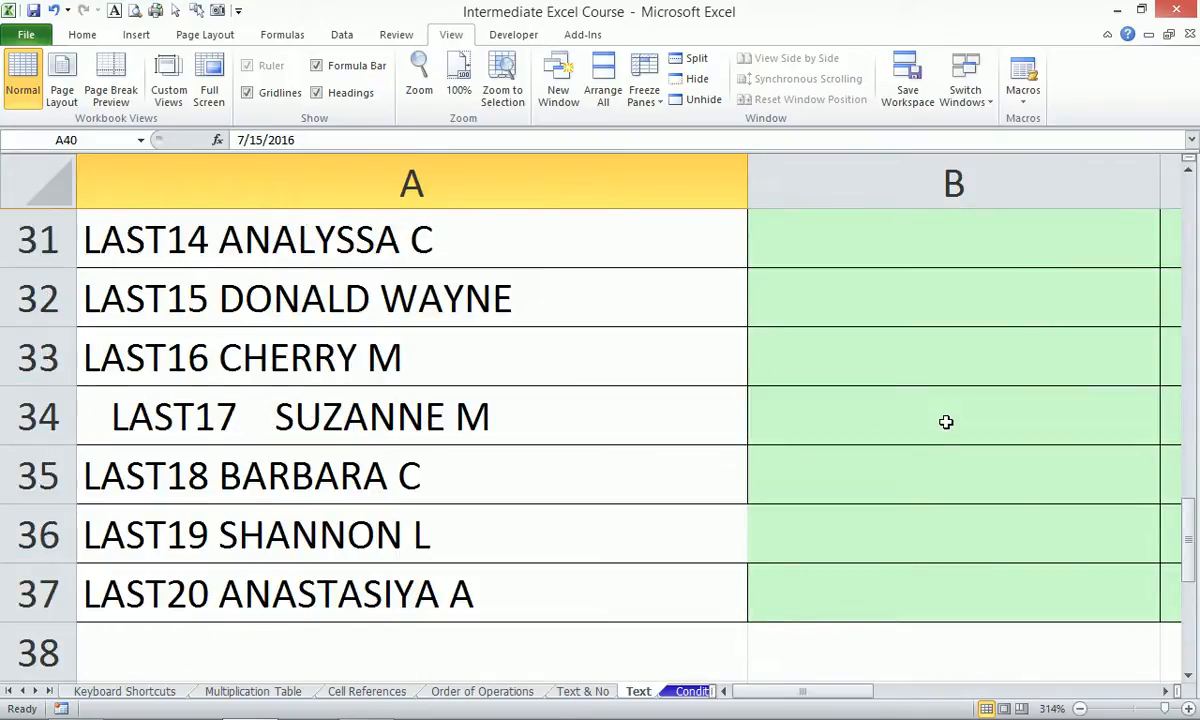
scroll(946, 421, "up", 6)
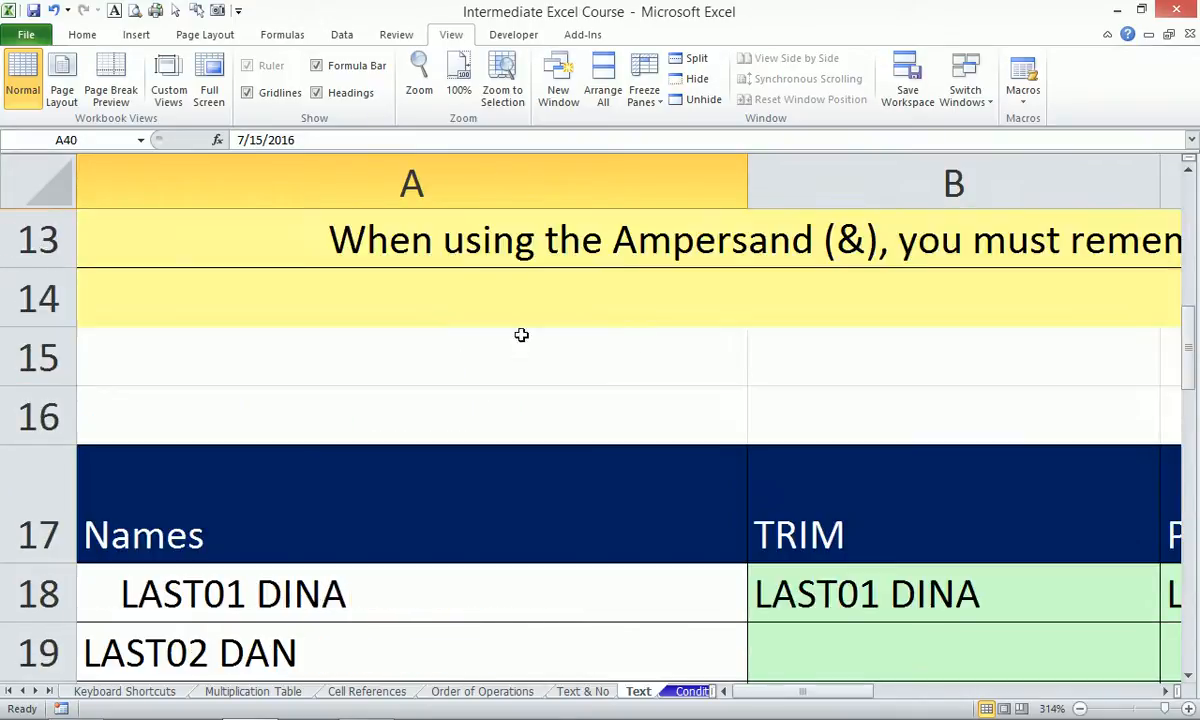
left_click(328, 531)
key("ctrl+shift+Right")
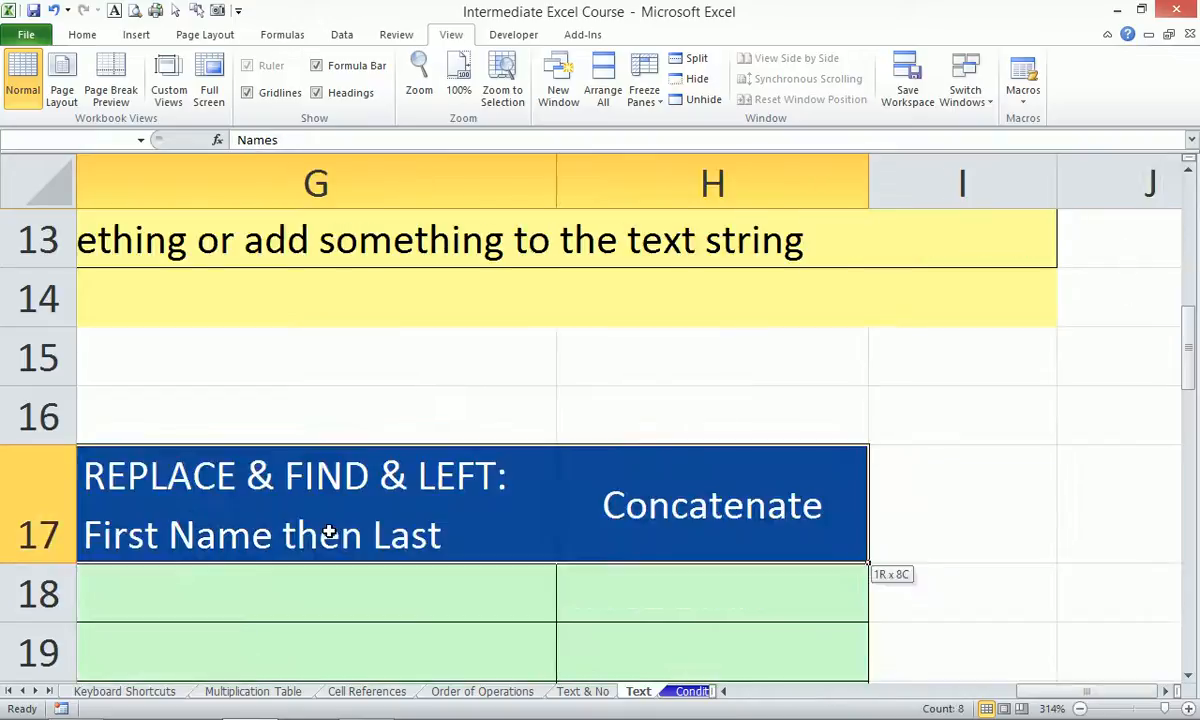
key("ctrl+shift+Down")
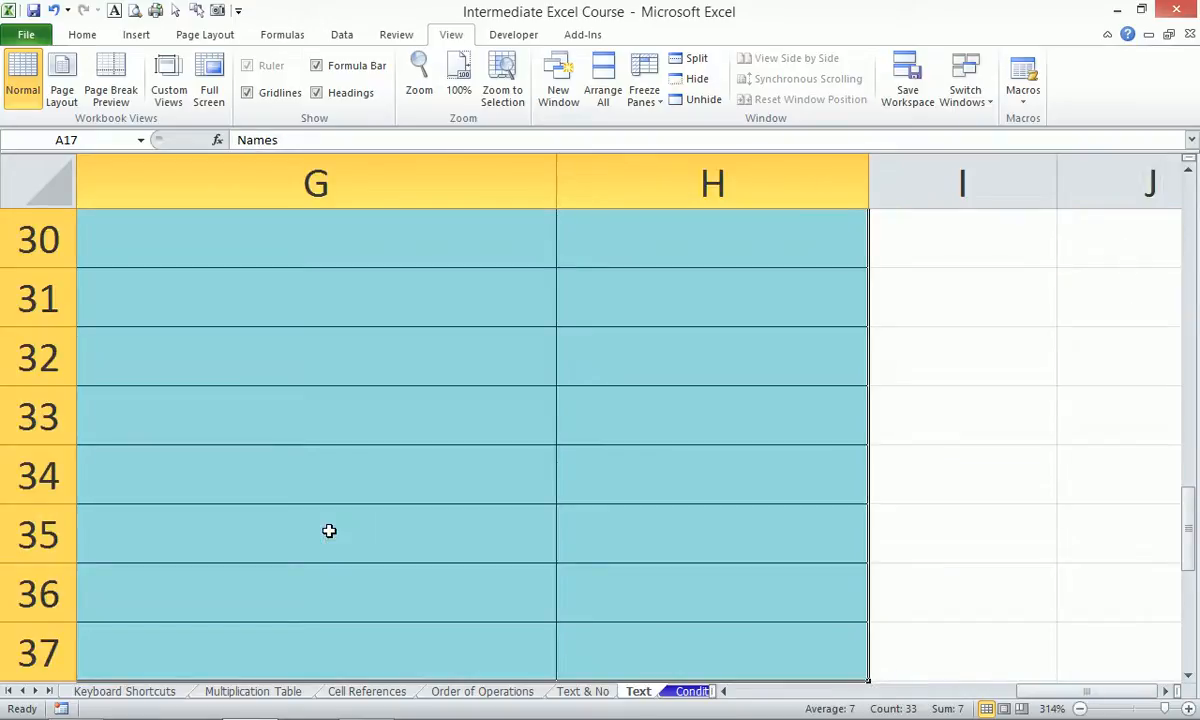
key("alt+w")
key("g")
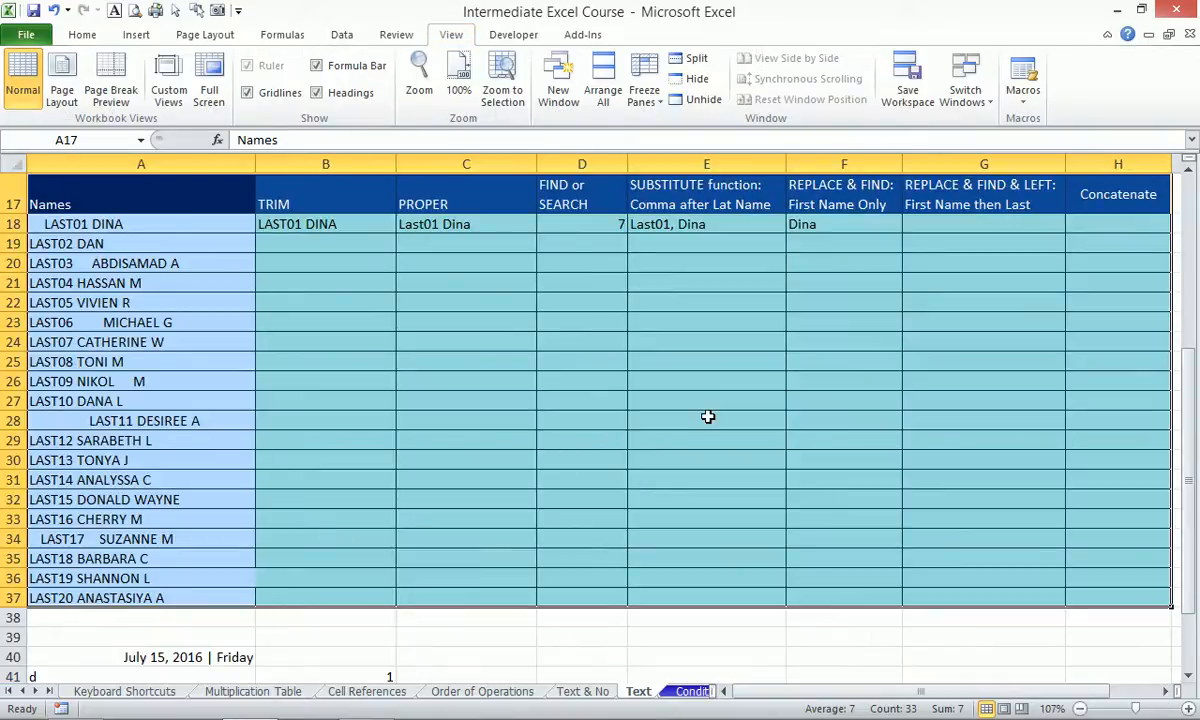
left_click_drag(348, 224, 780, 225)
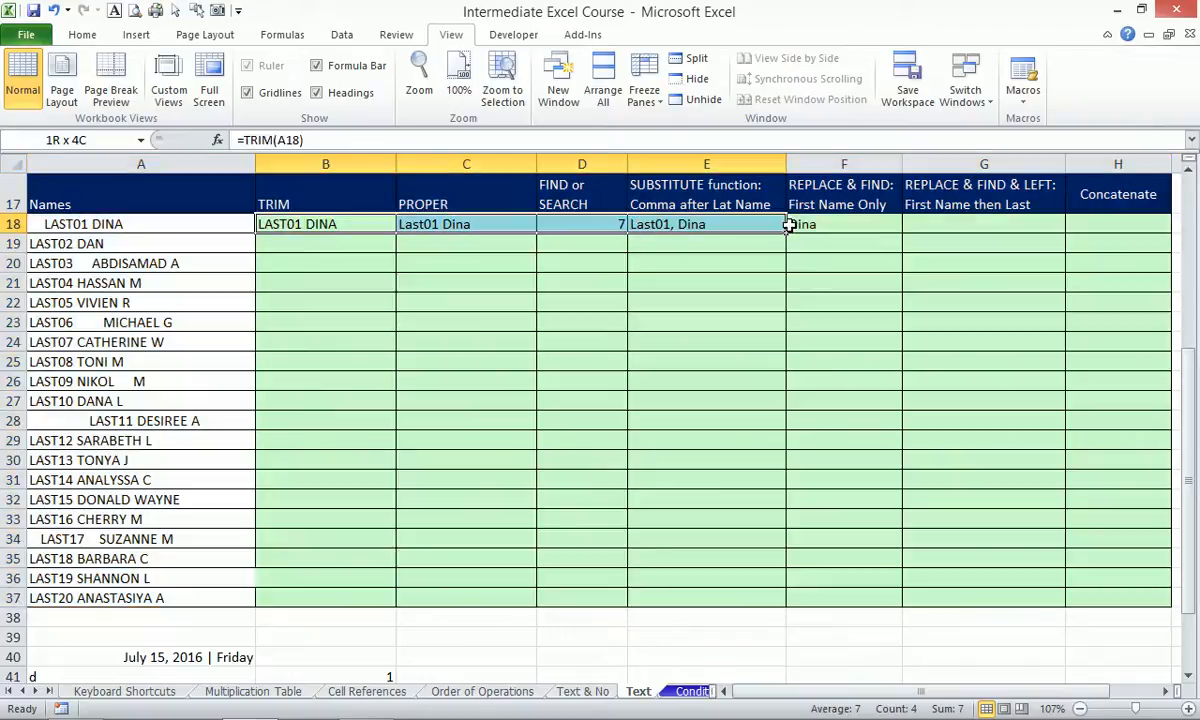
key("Delete")
left_click(337, 223)
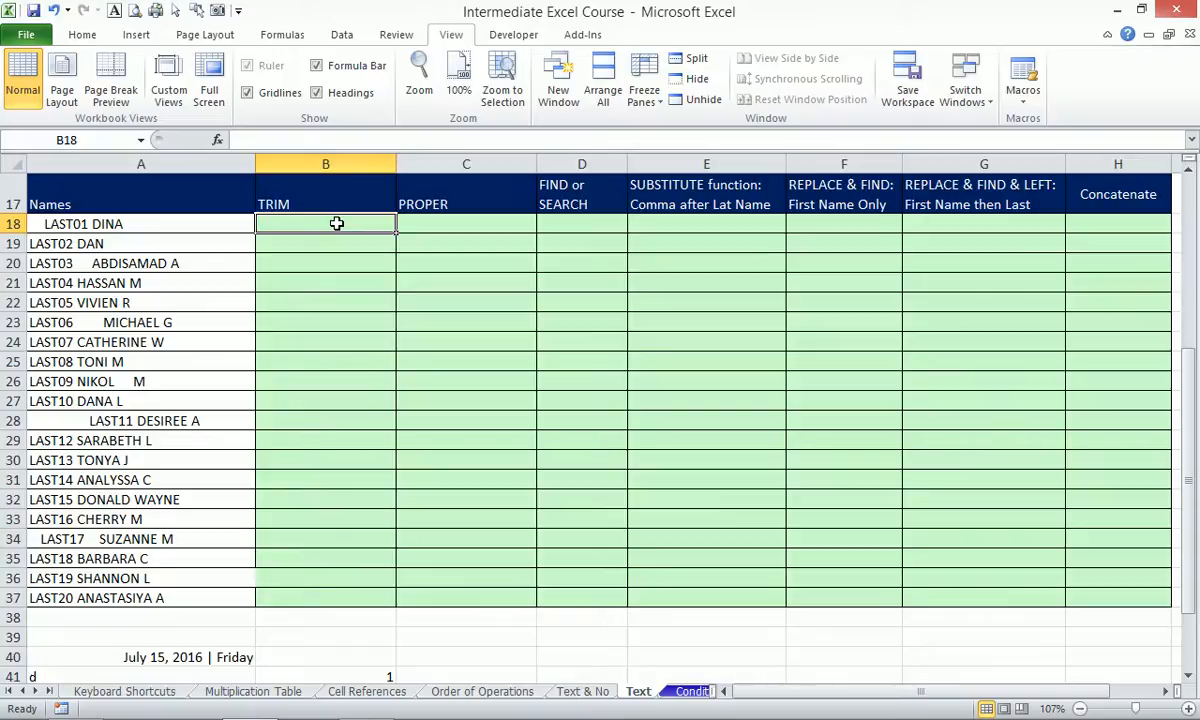
Enter =TRIM(A18) in B18 and fill it down to B37.
type("=")
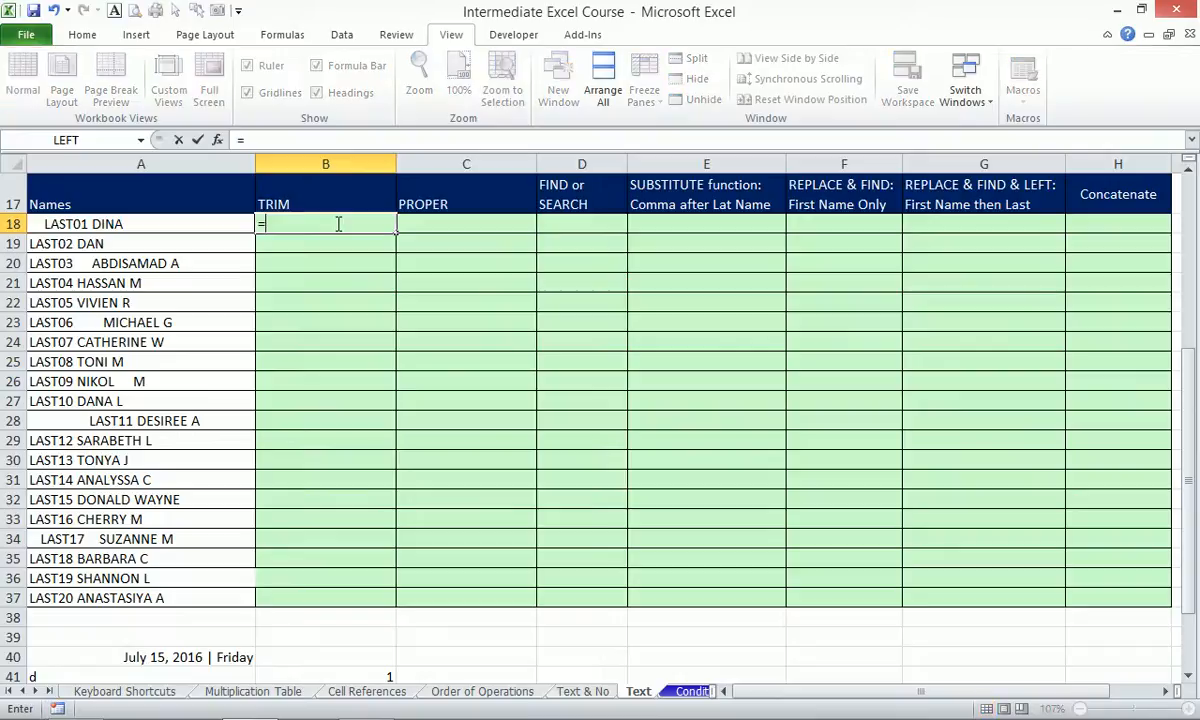
type("tri")
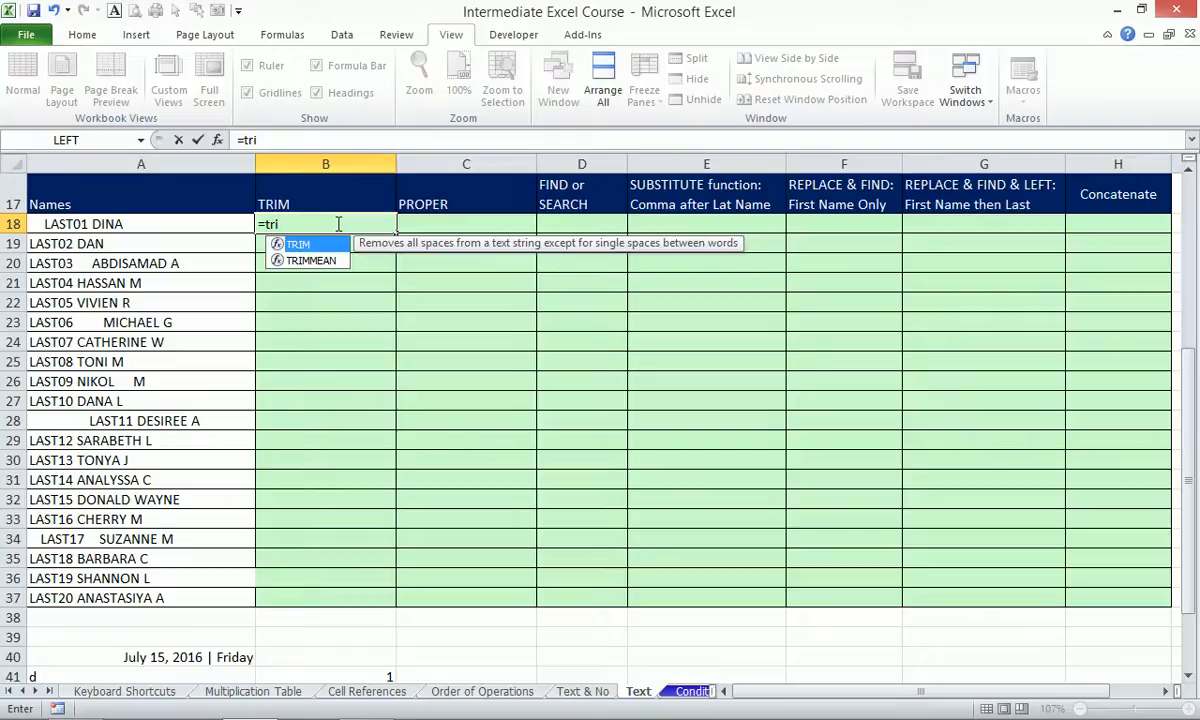
key("Tab")
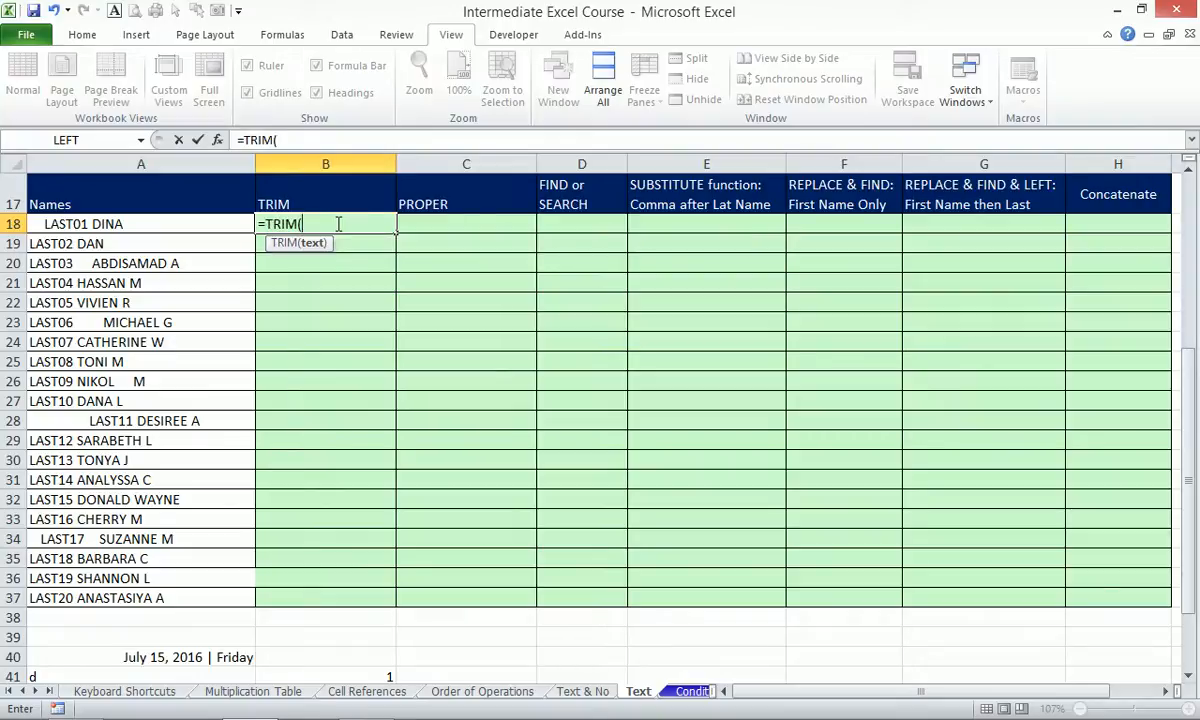
key("Left")
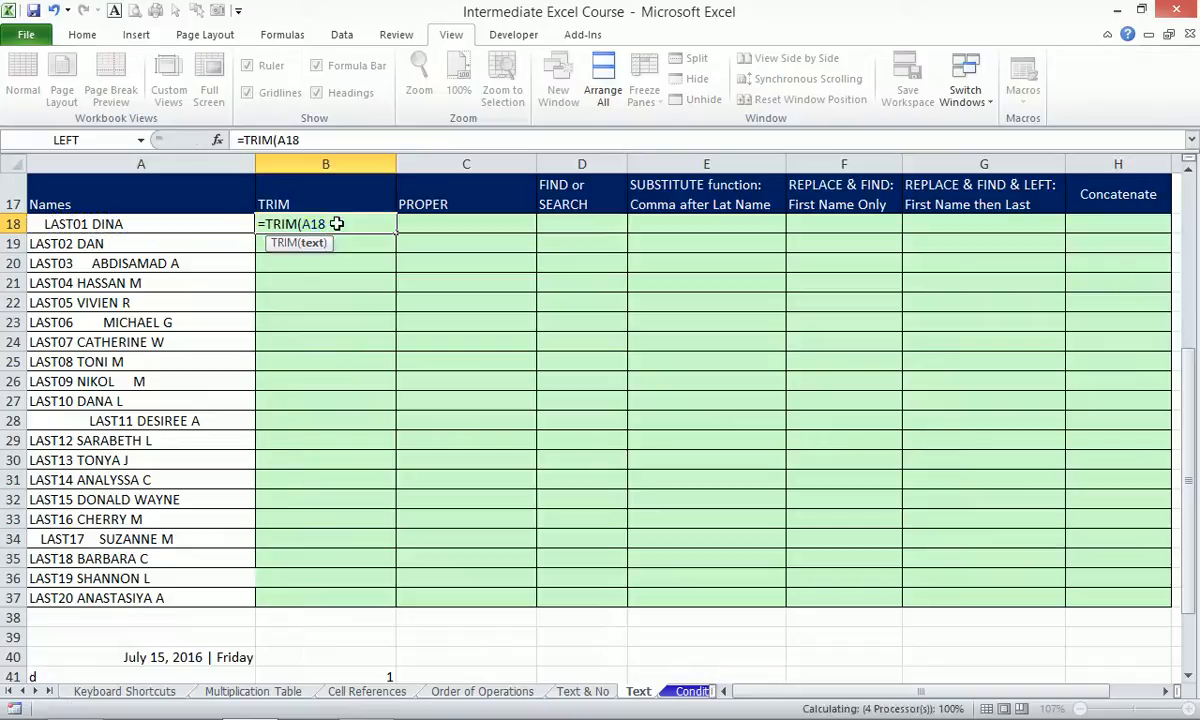
key("Return")
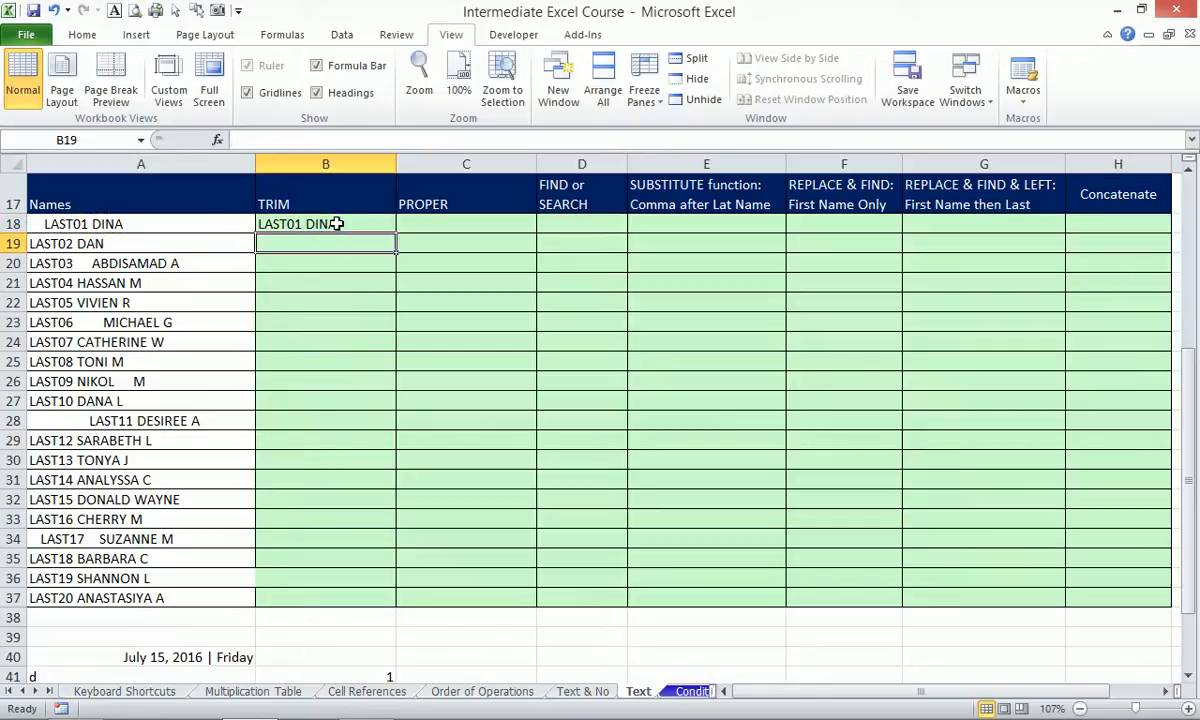
left_click(336, 224)
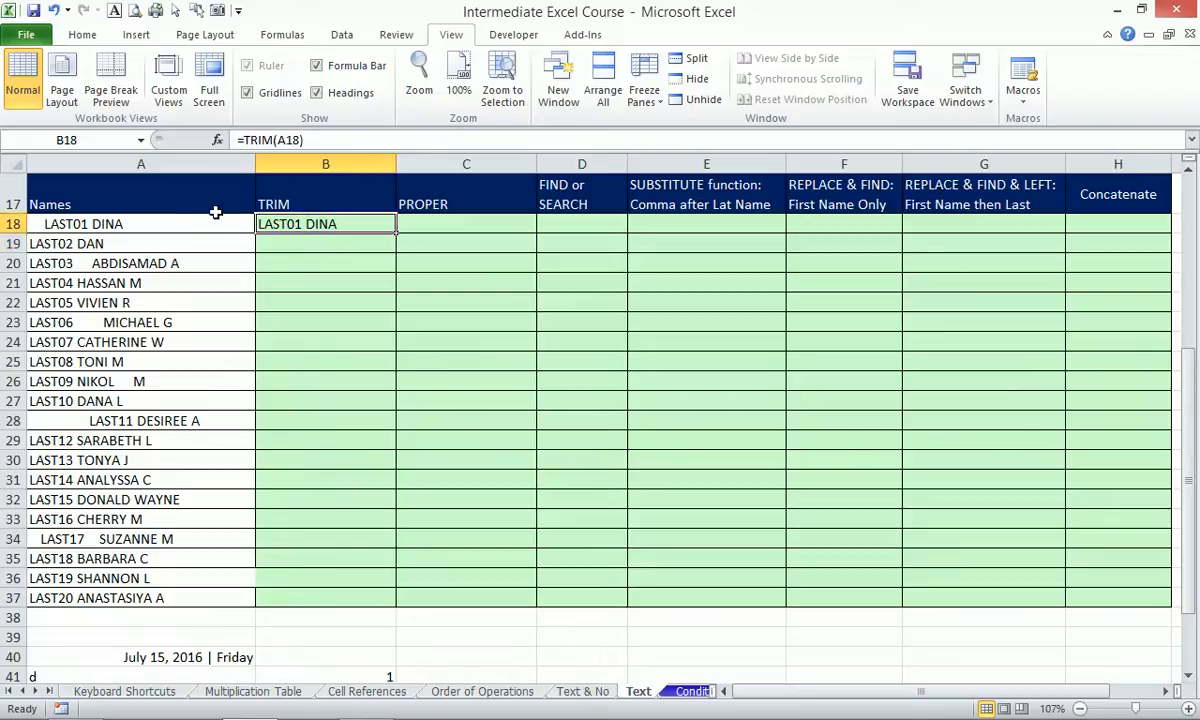
left_click(73, 230)
left_click(300, 222)
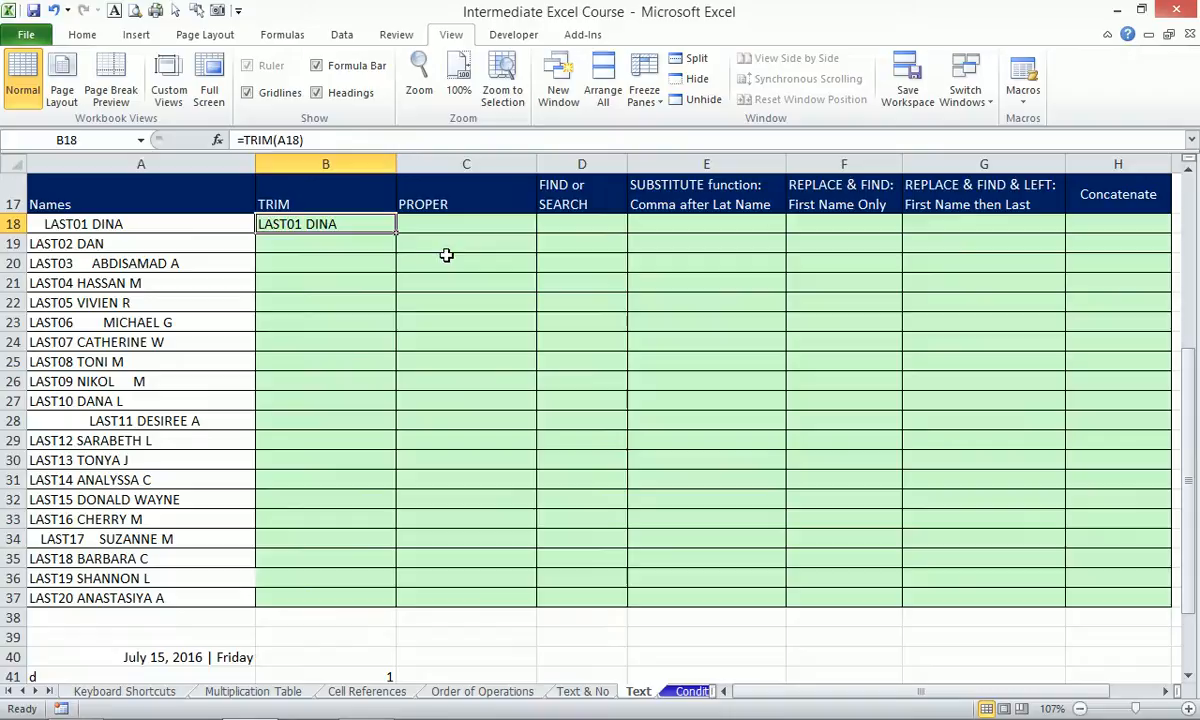
double_click(397, 231)
left_click(203, 225)
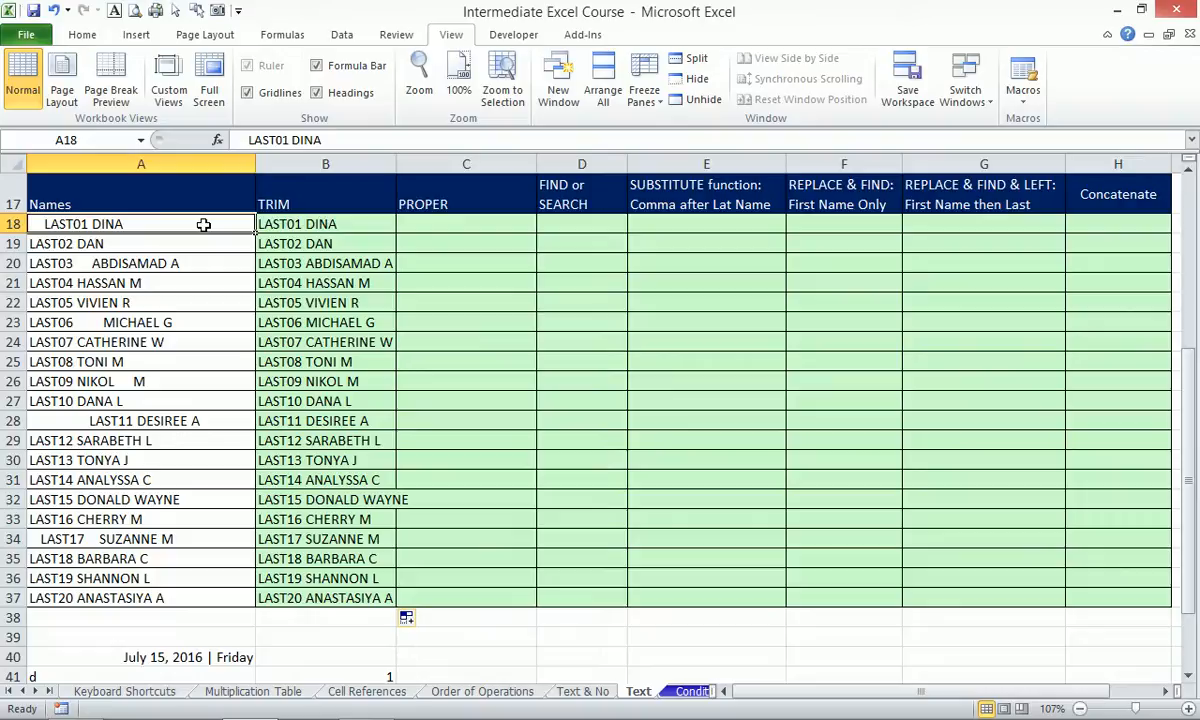
key("Right")
key("Right")
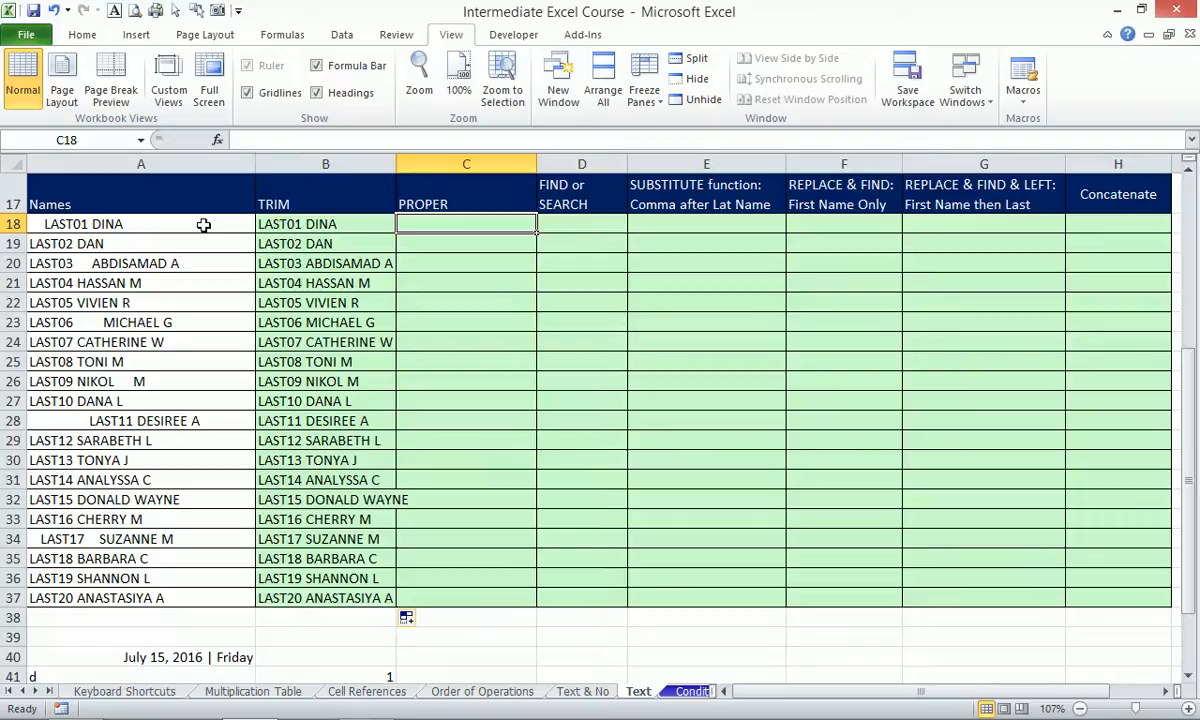
Enter =PROPER(B18) in C18 and fill it down to C37.
type("=")
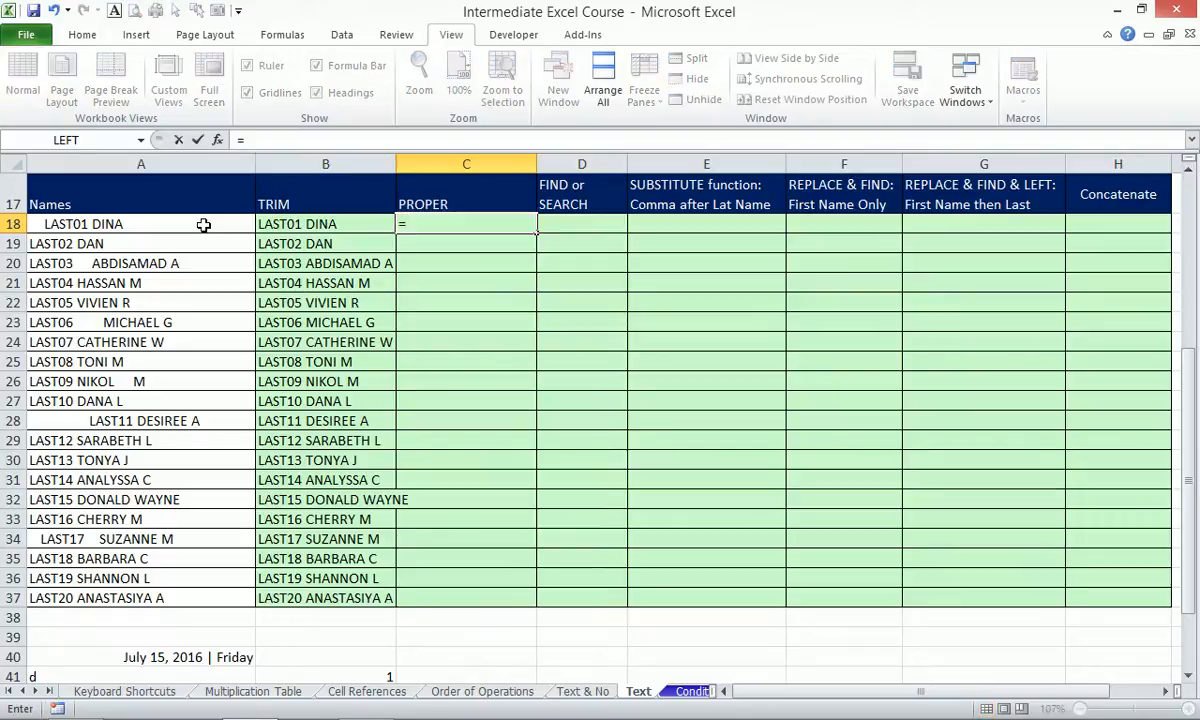
type("pro")
key("Down")
key("Down")
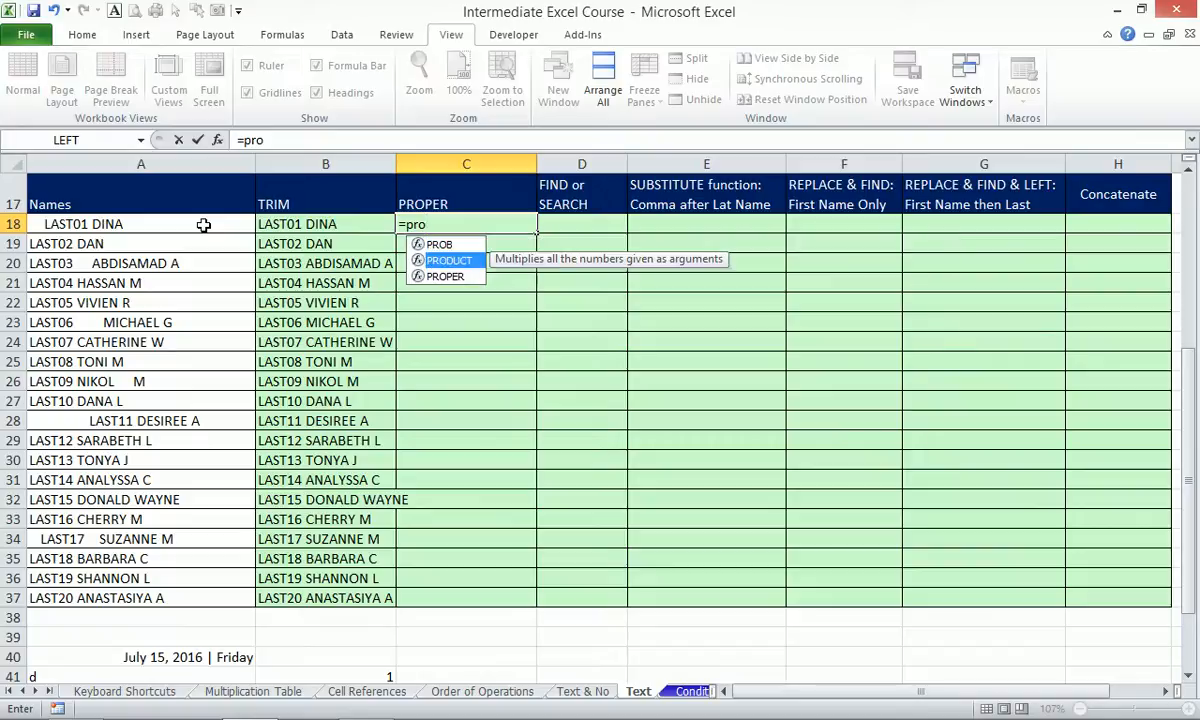
key("Tab")
key("Left")
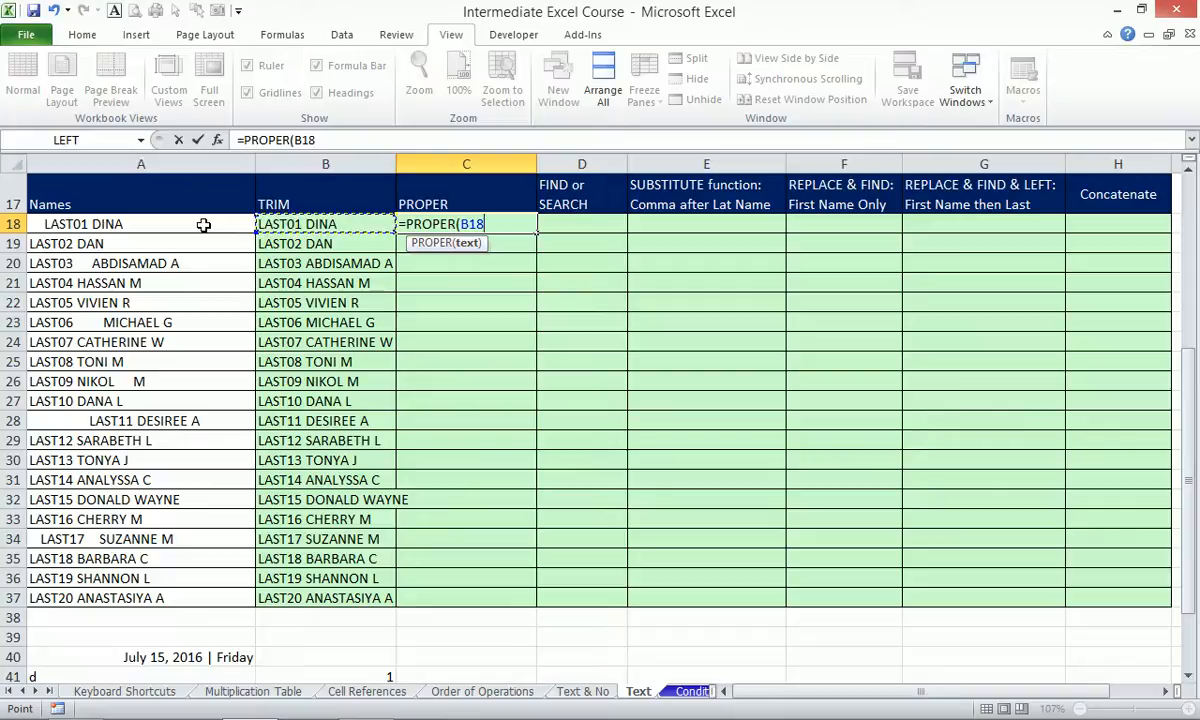
key("Return")
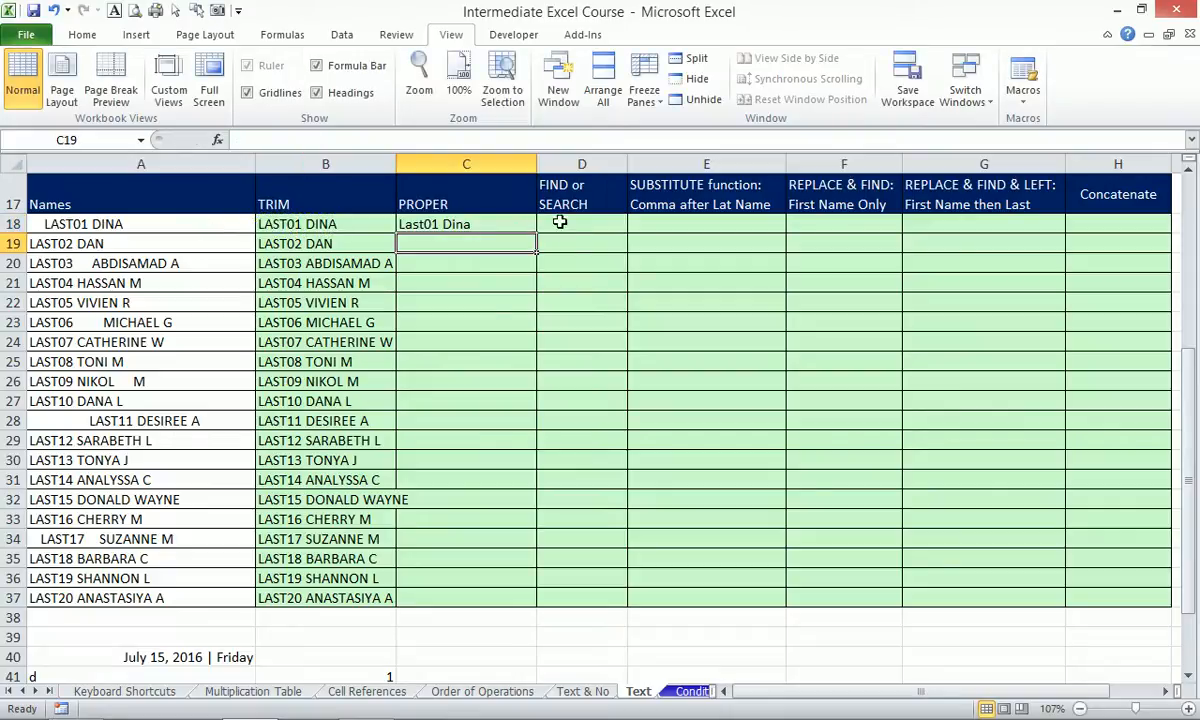
left_click(496, 218)
double_click(535, 234)
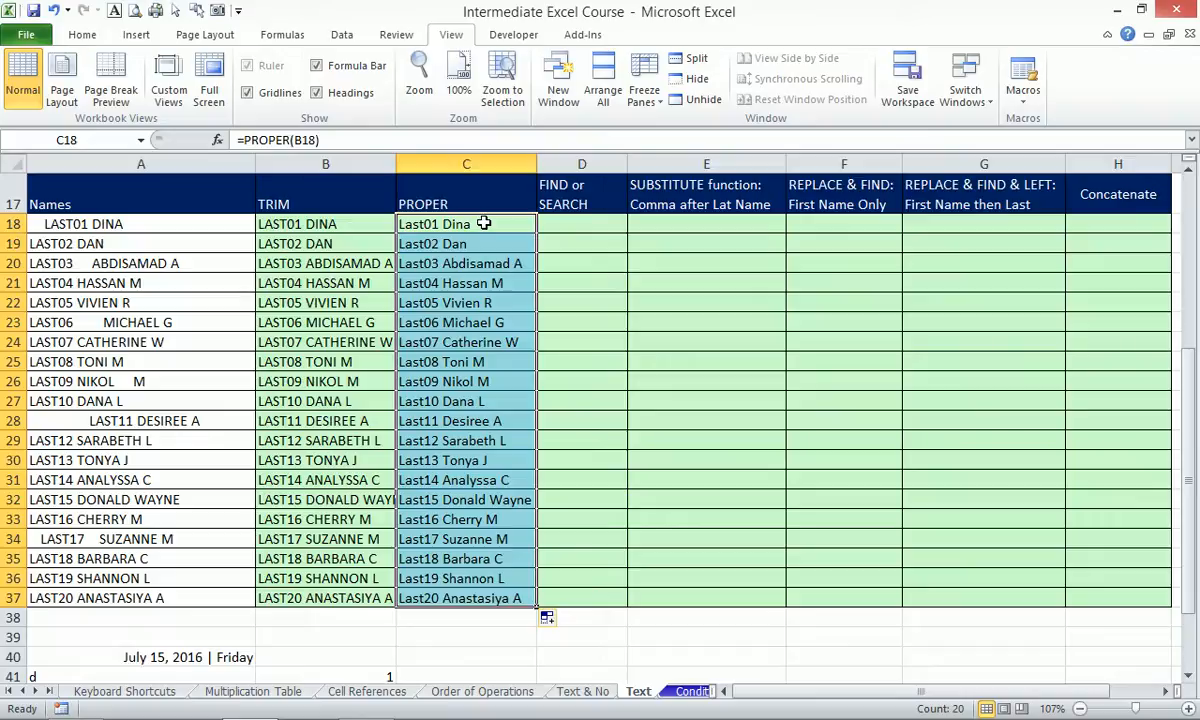
left_click_drag(607, 204, 600, 596)
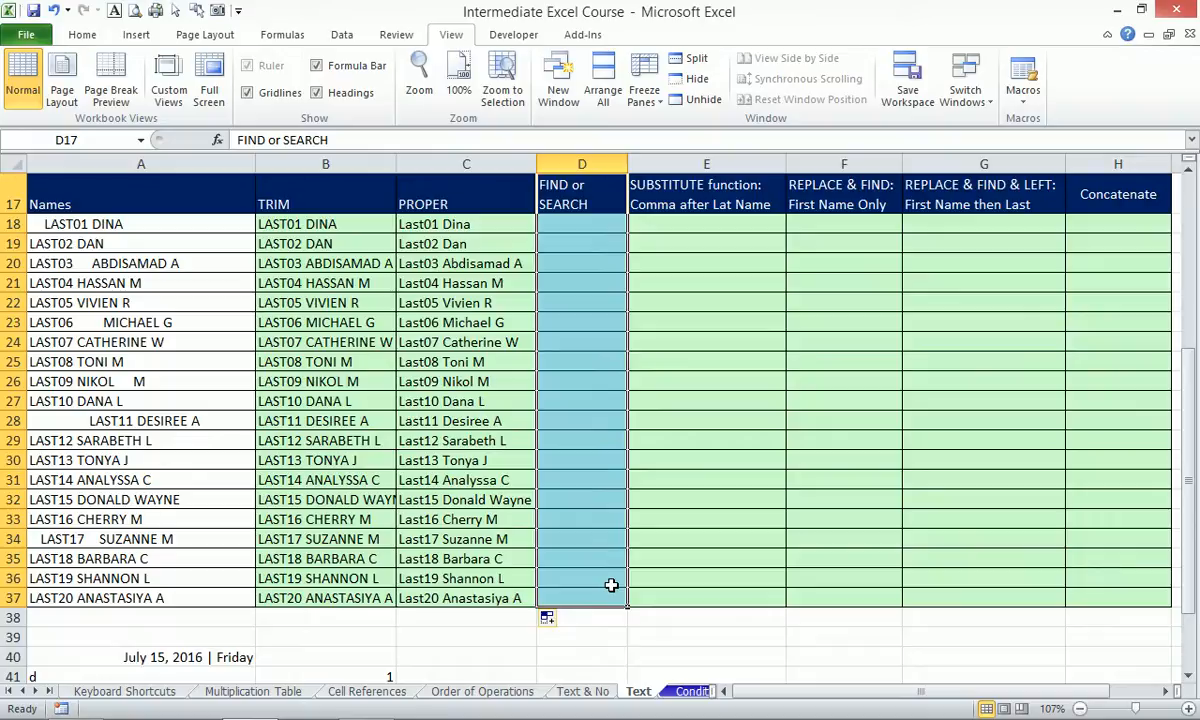
Insert a blank column at D17:D37 and head it Upper in D17.
key("alt")
key("i")
key("c")
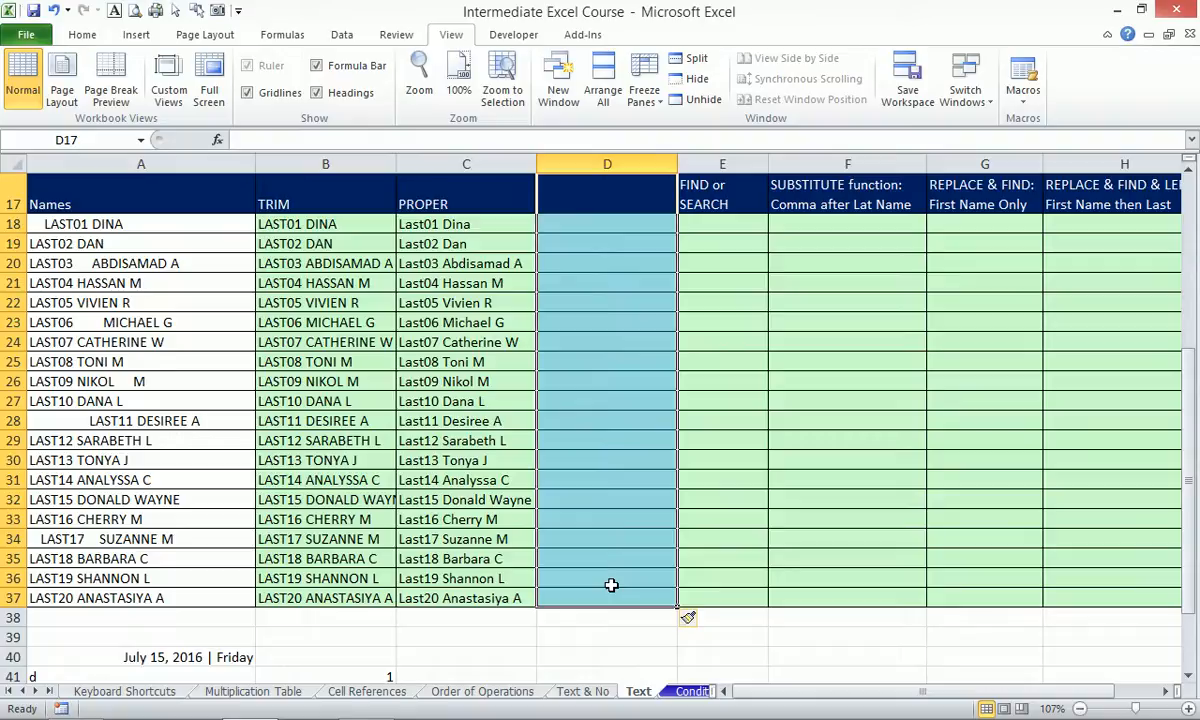
key("Up")
key("Down")
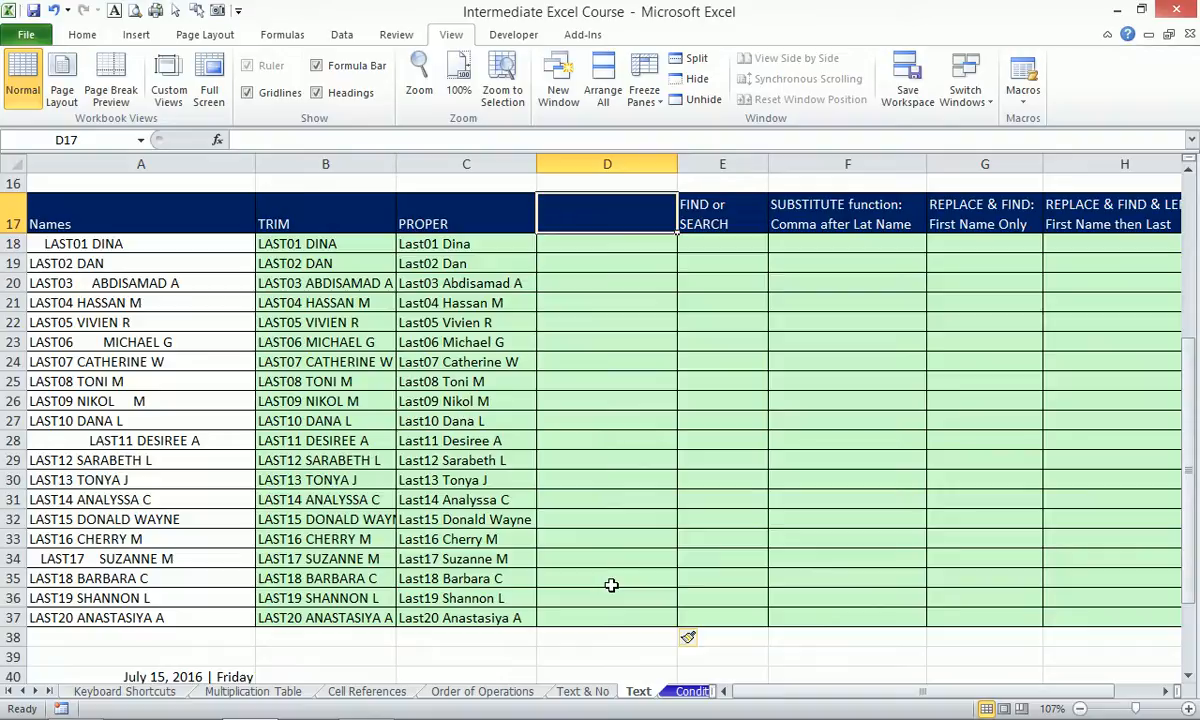
type("Upper")
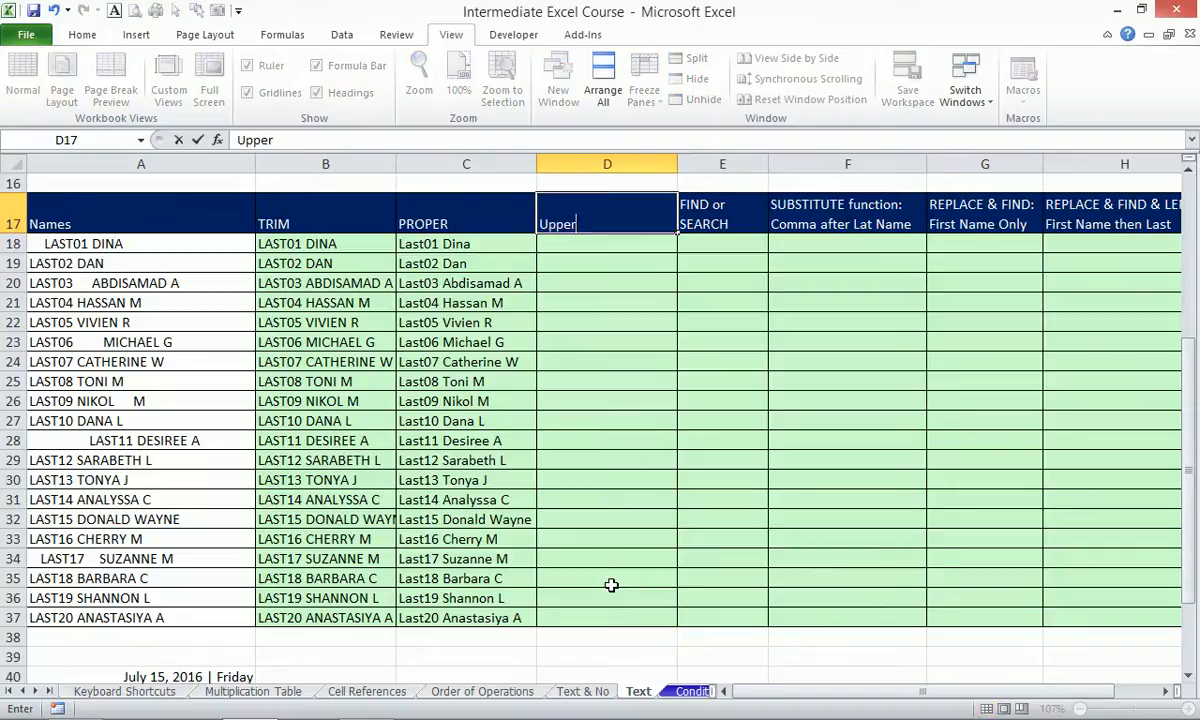
key("Return")
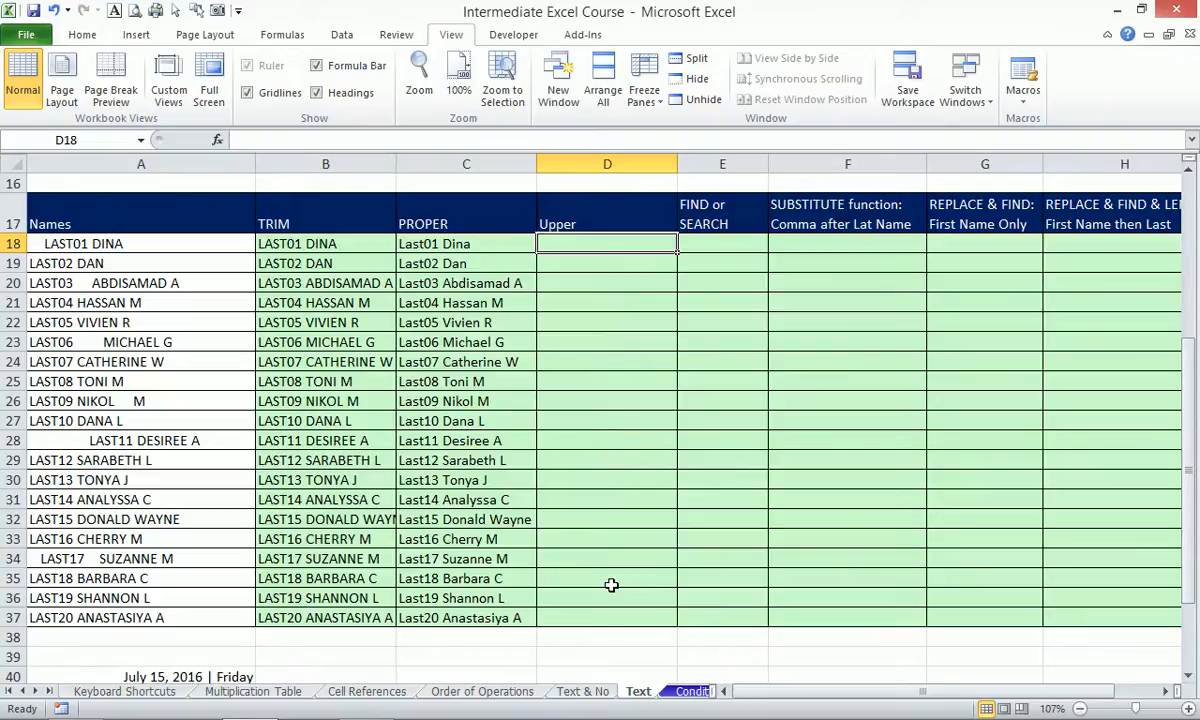
Fill D18:D37 with =UPPER(C18) so every name appears in capitals.
type("=upp")
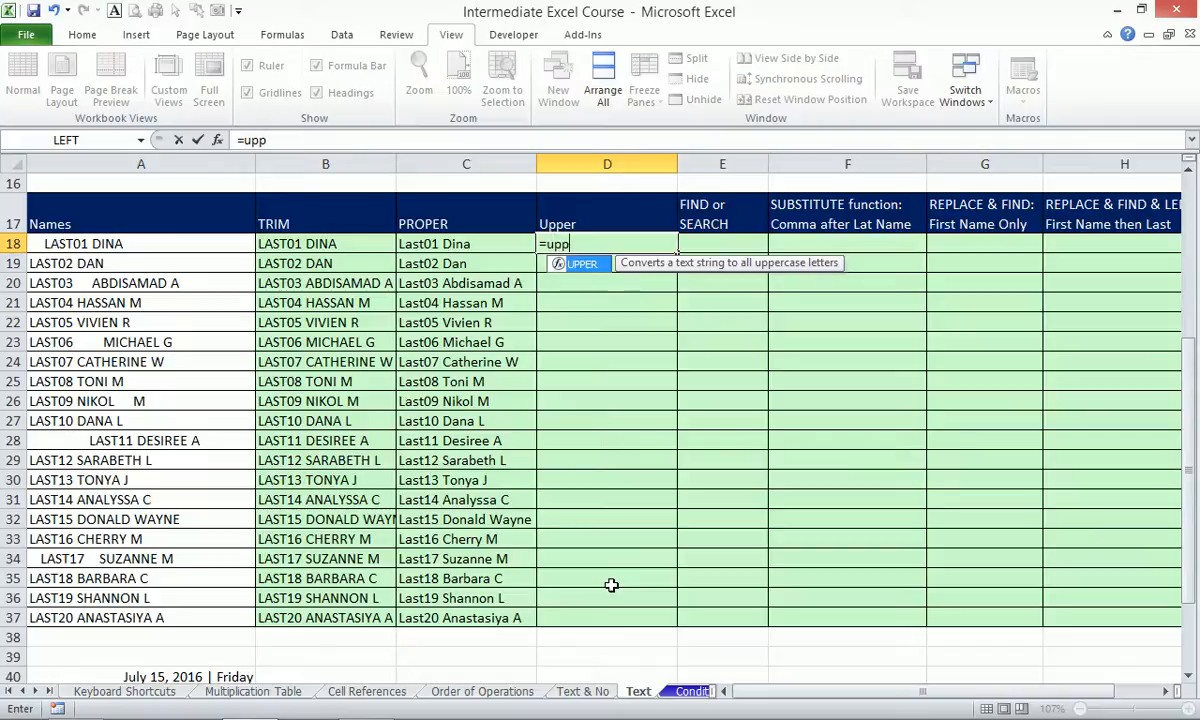
key("Tab")
key("Left")
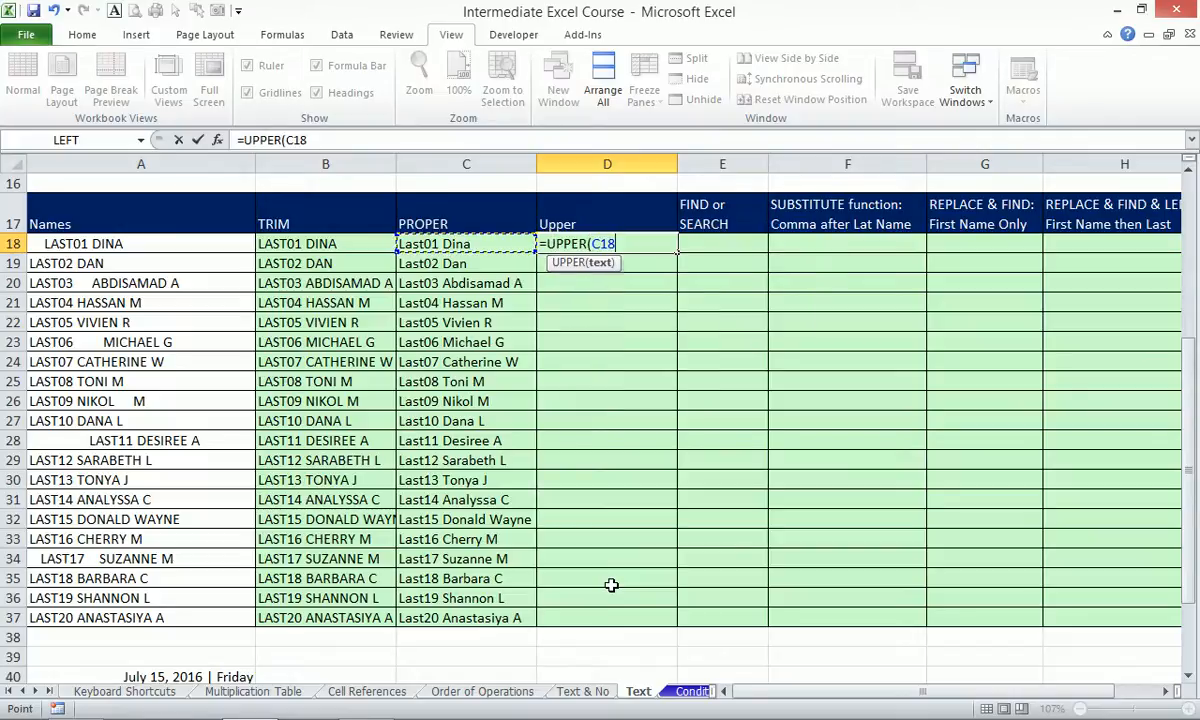
key("ctrl+Return")
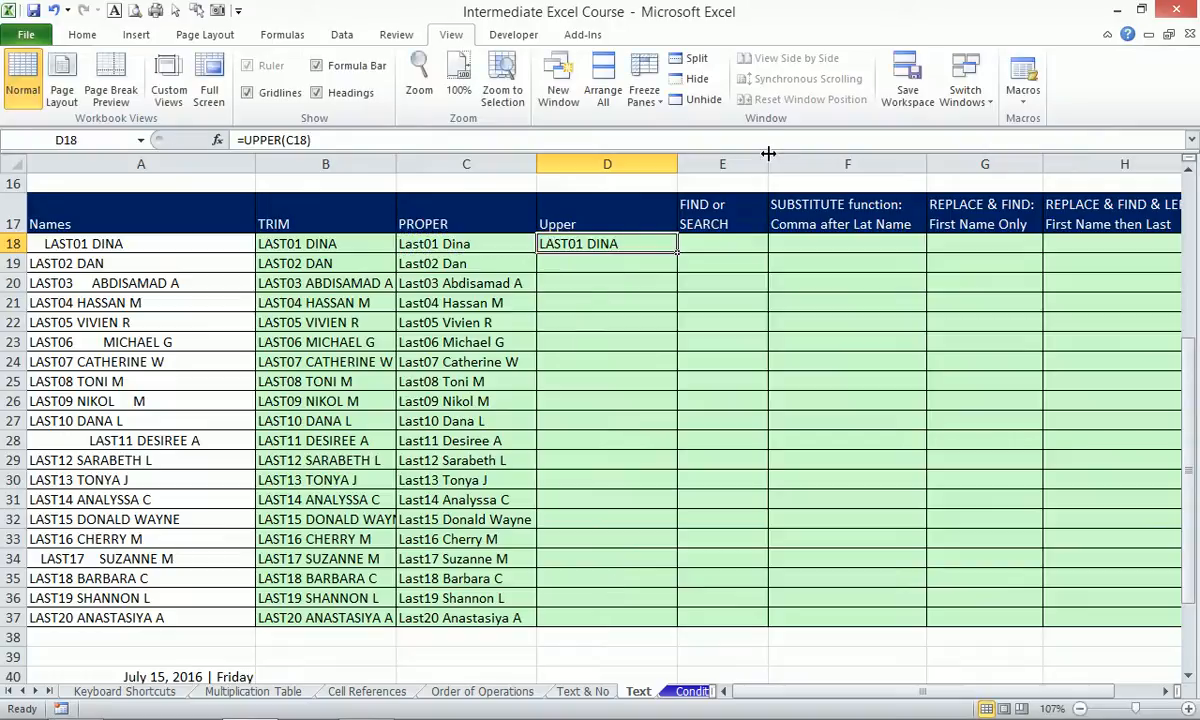
double_click(676, 254)
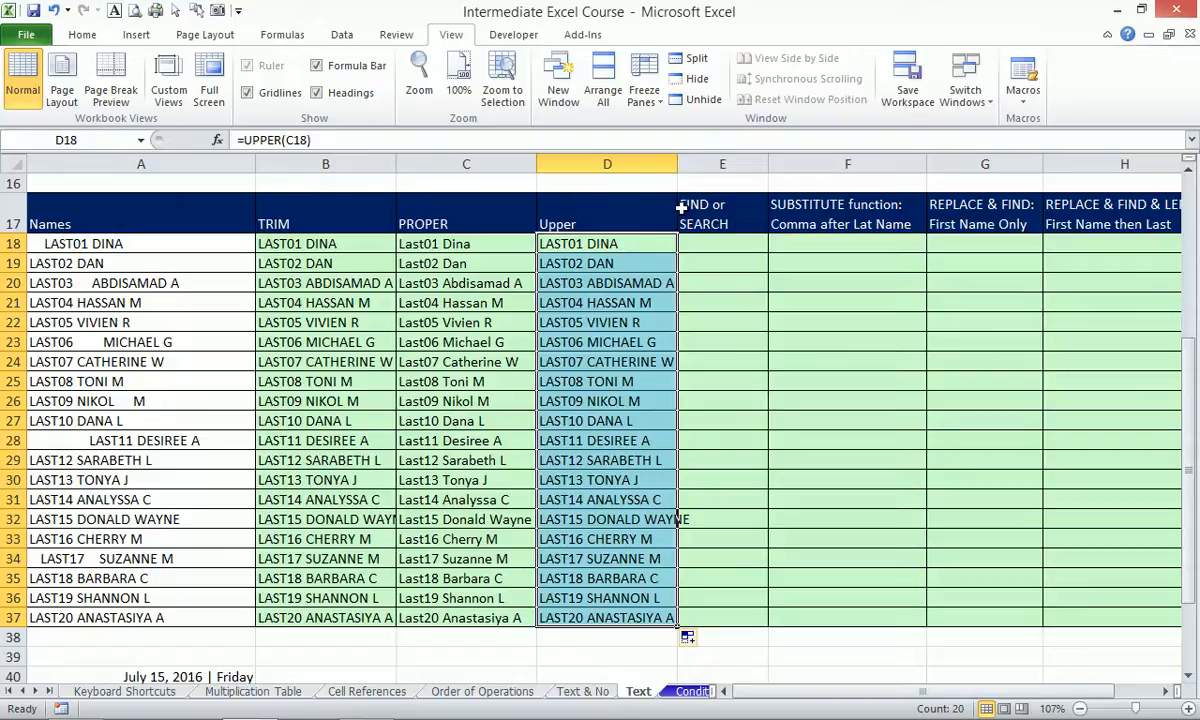
left_click_drag(705, 214, 718, 622)
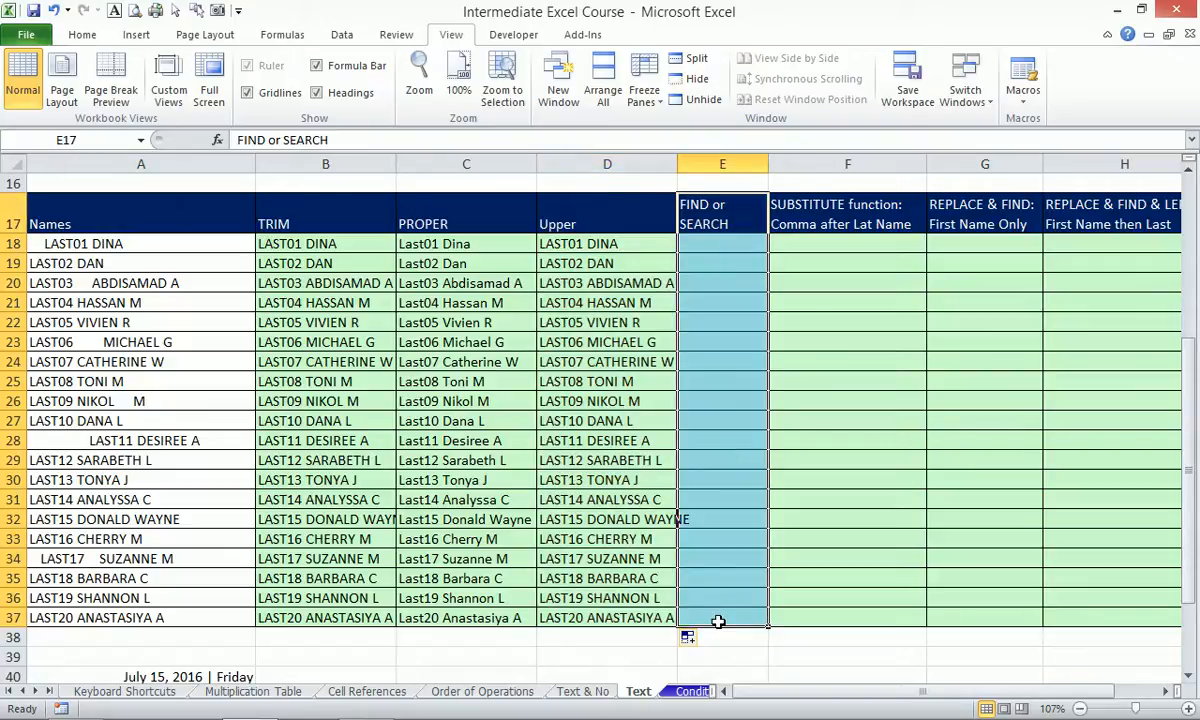
Insert a blank column at E17:E37 and head it Lower in E17.
key("alt+i")
key("c")
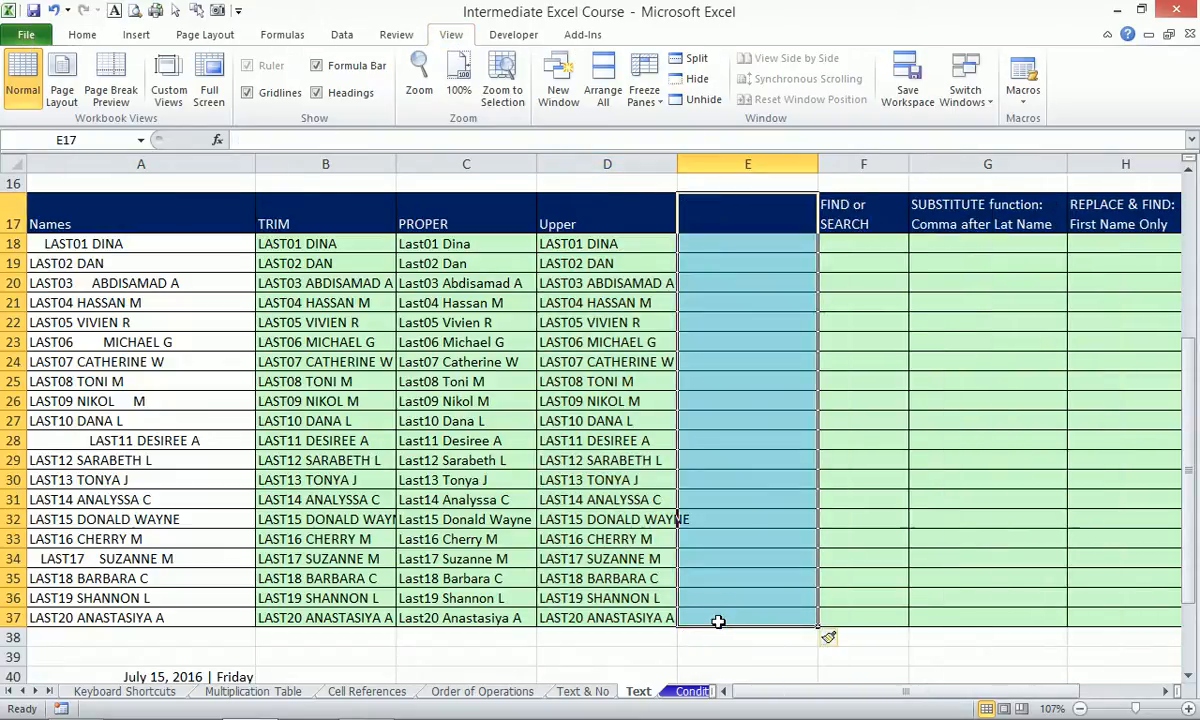
key("Up")
key("Down")
key("Up")
key("Down")
type("Lower")
key("BackSpace")
type("er")
key("Return")
Fill E18:E37 with =LOWER(D18) so every name appears in lowercase.
type("=")
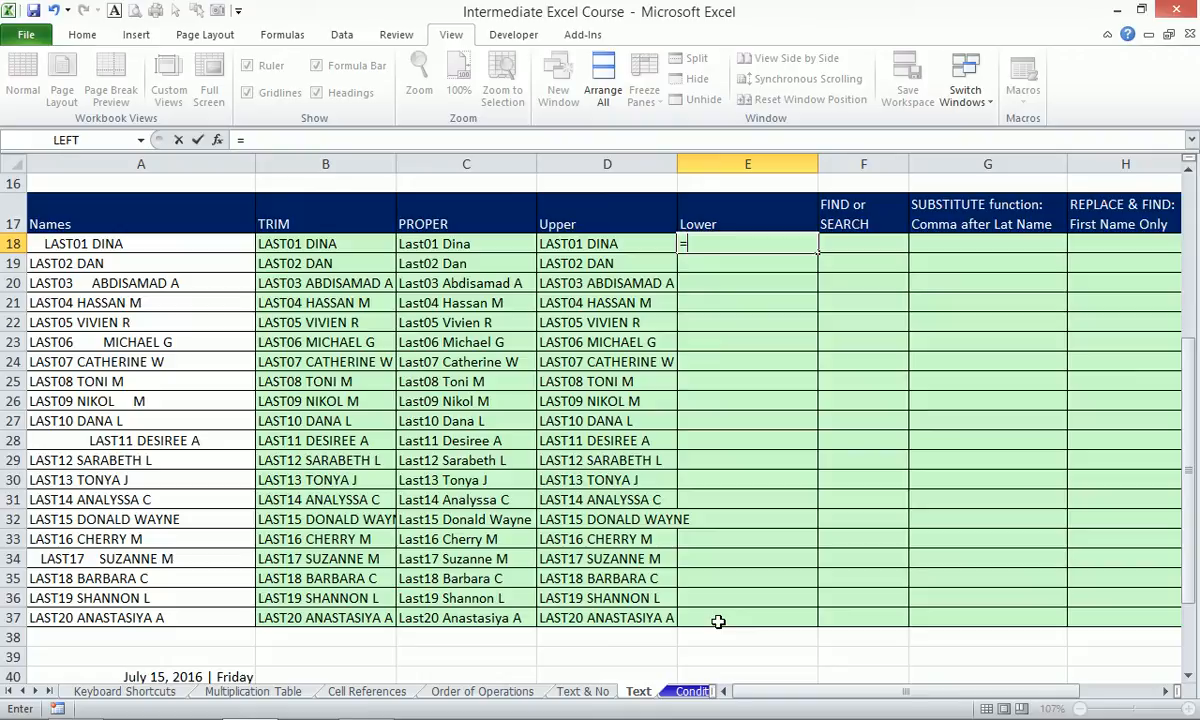
type("low")
key("Tab")
type("D18")
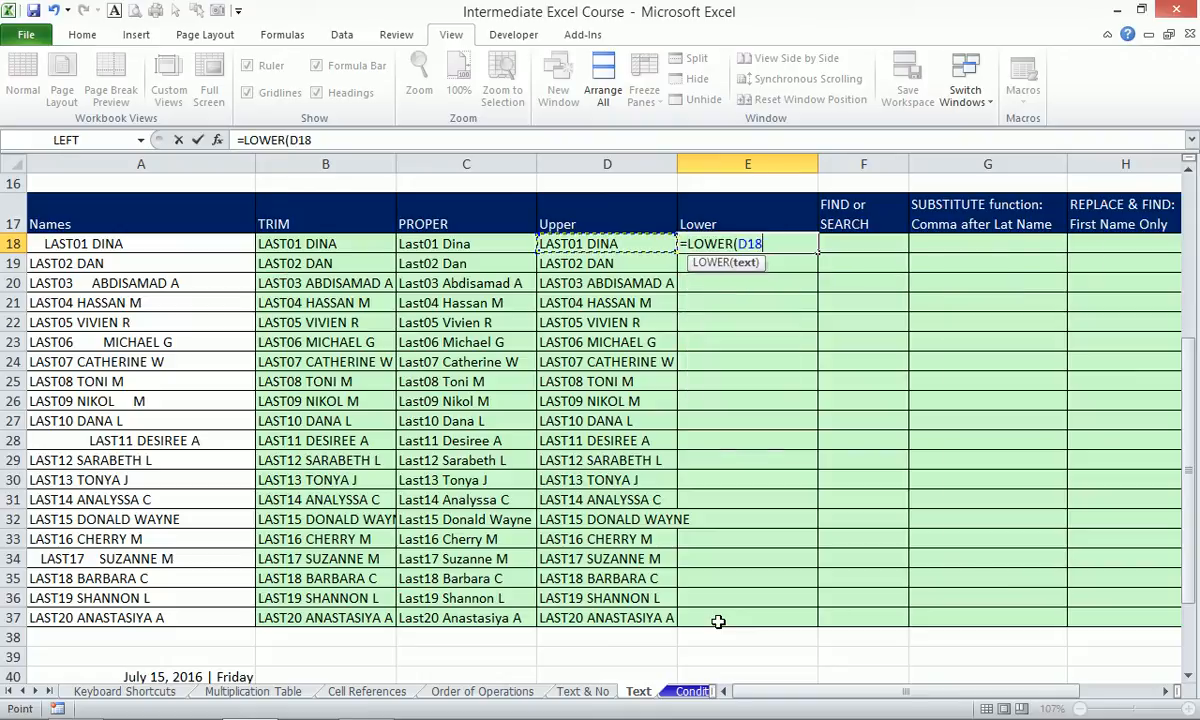
key("ctrl+Return")
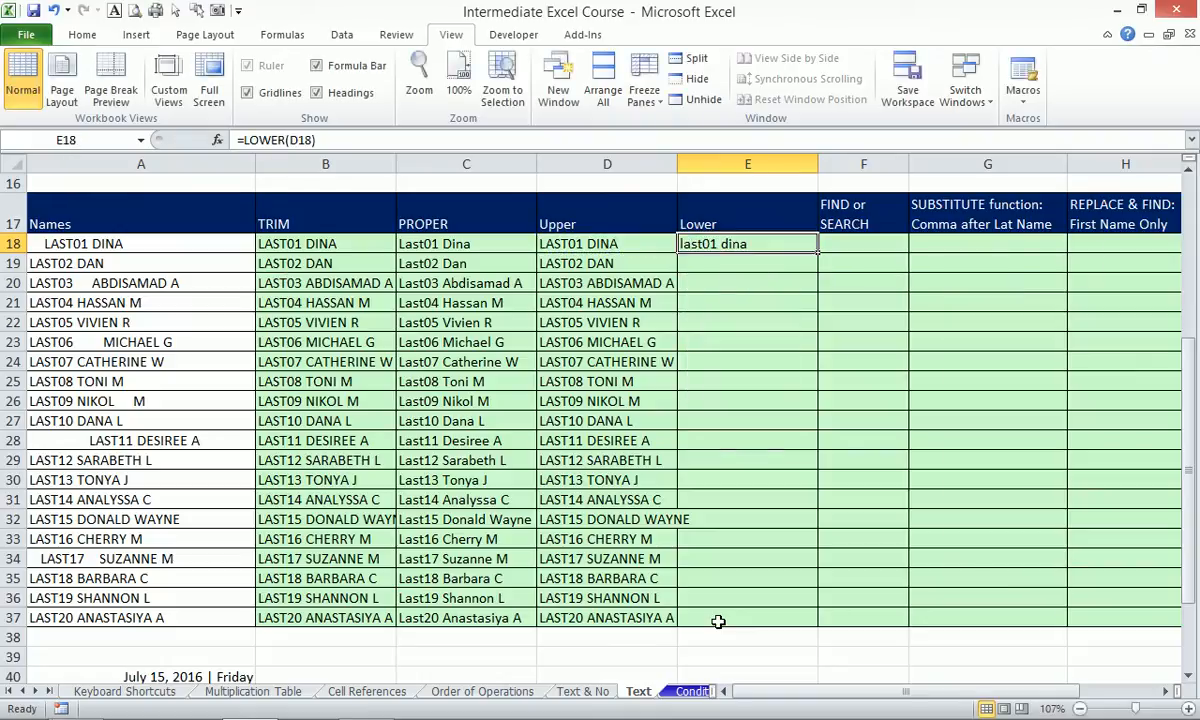
double_click(818, 253)
left_click(762, 243)
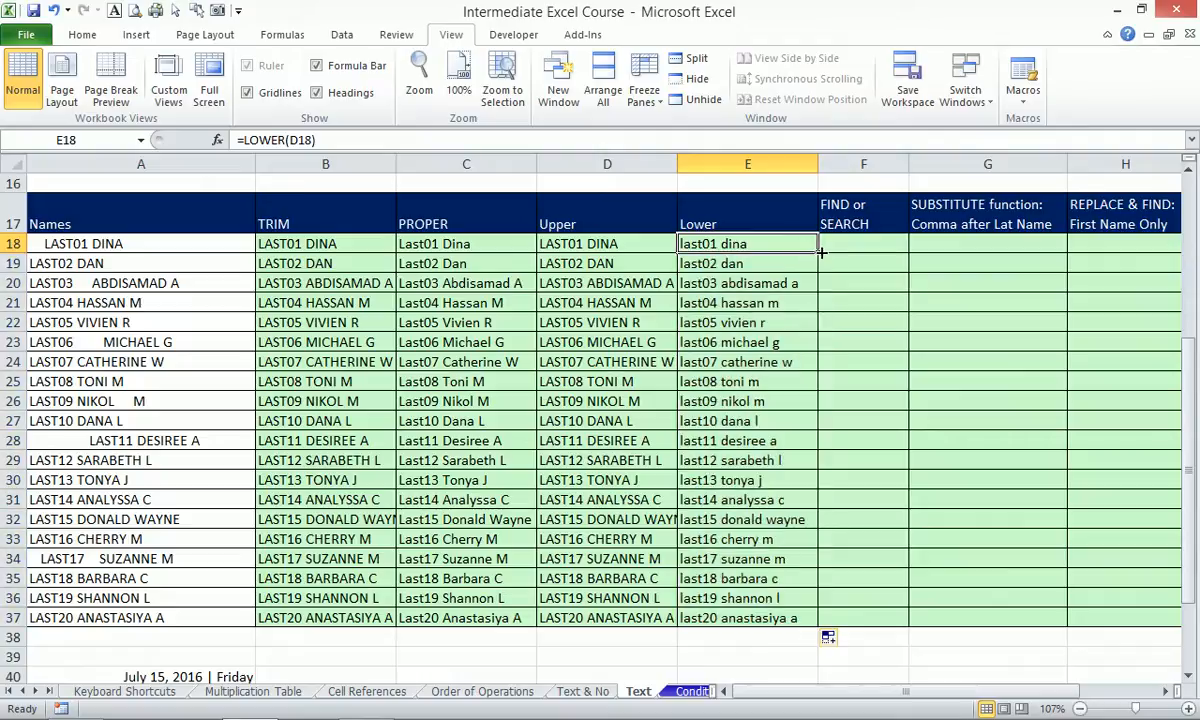
left_click(847, 245)
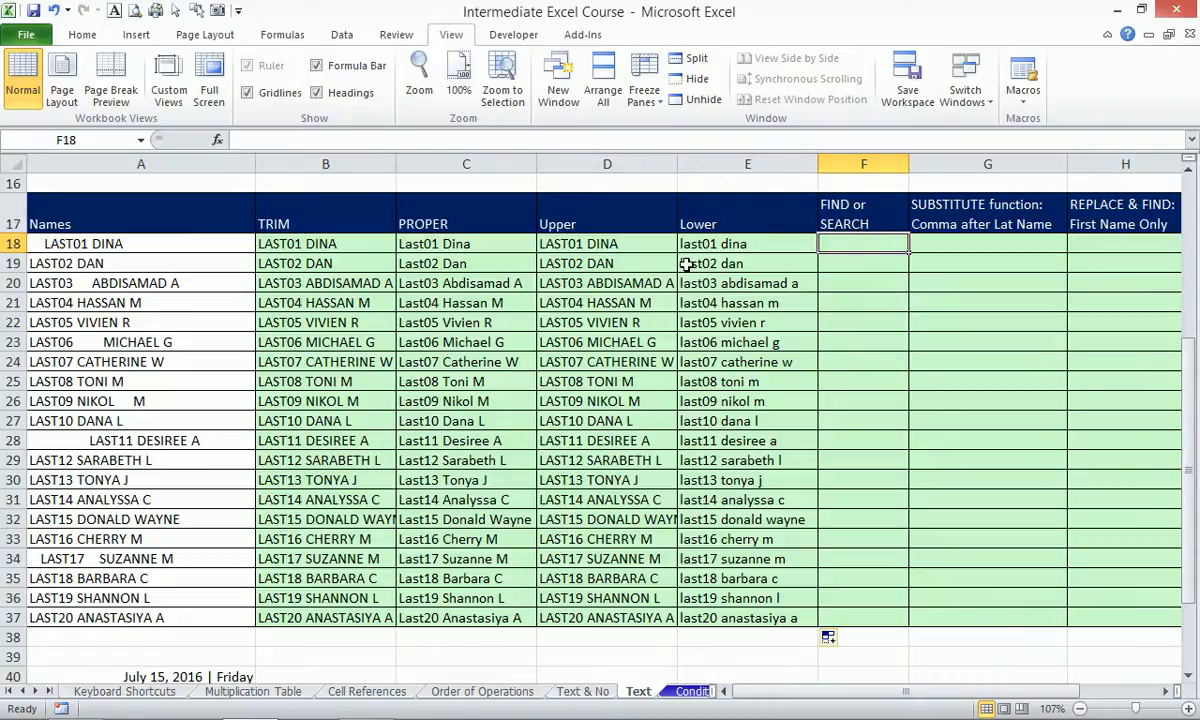
Add 'sdf' to the name in A18 and 'dfsfd' to A20, then check E18's updated result.
double_click(66, 241)
type("sdf")
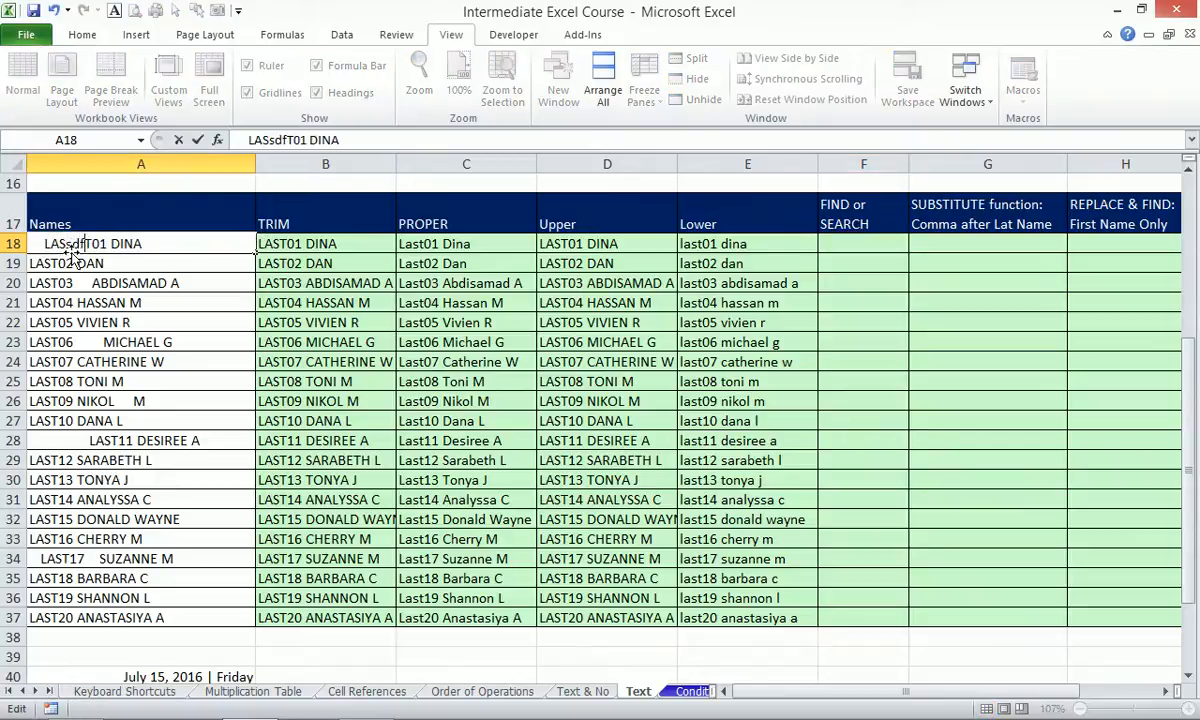
double_click(44, 283)
type("dfsfd")
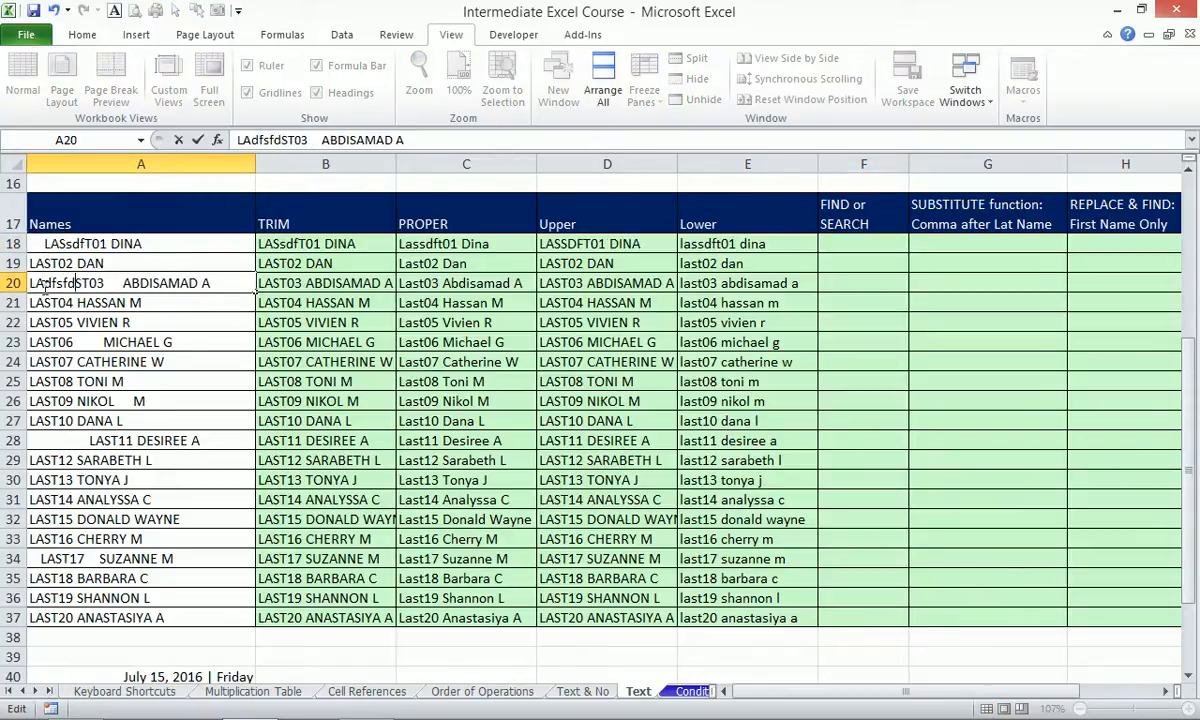
left_click(470, 342)
left_click(751, 243)
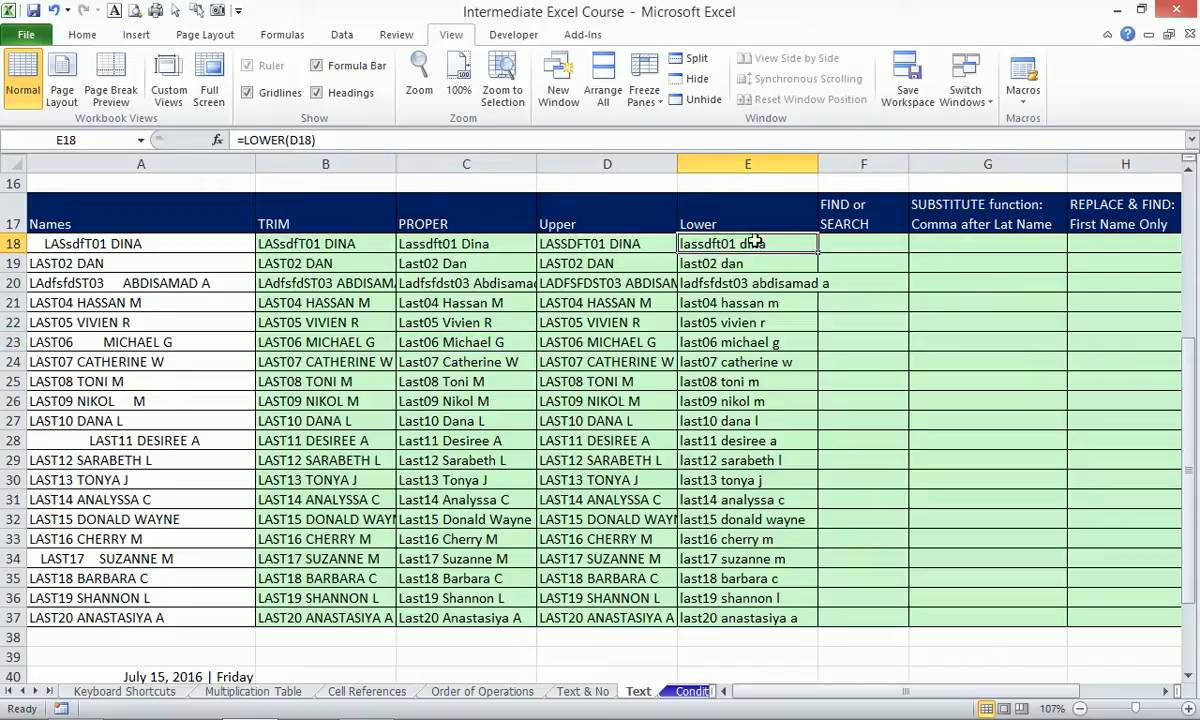
left_click(852, 243)
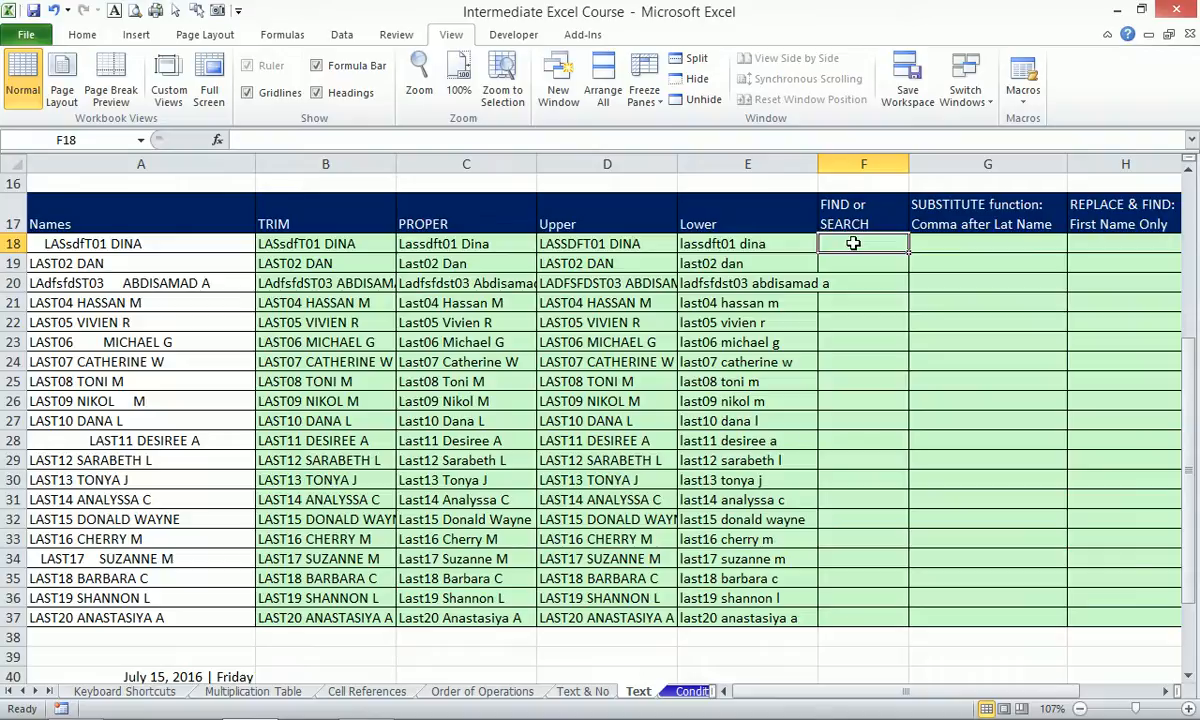
Enter =SEARCH(" ",E18) in F18 to return the space position, 10.
type("=sea")
key("Tab")
key("Return")
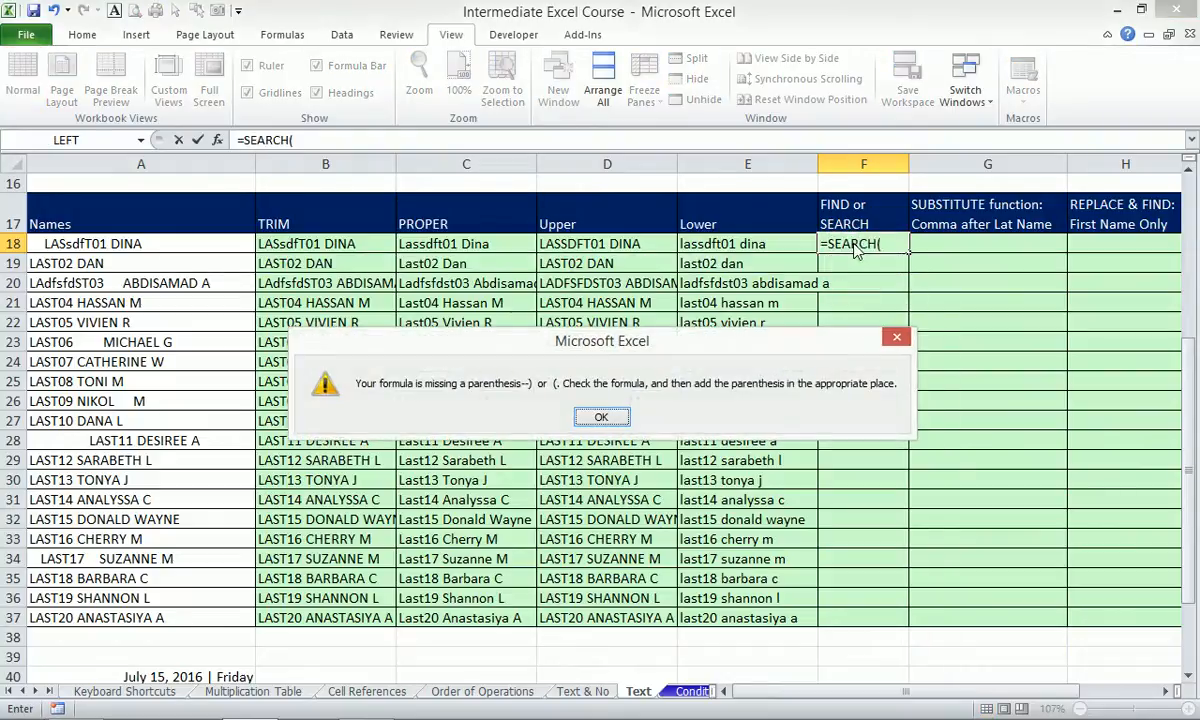
key("Return")
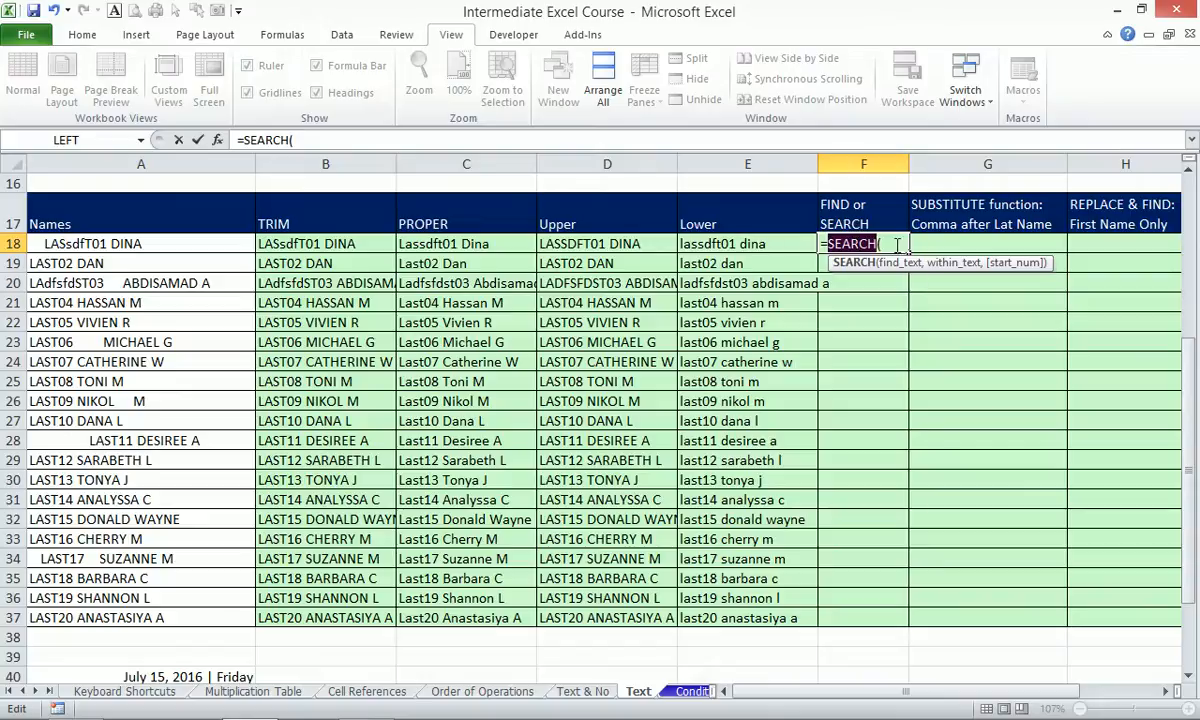
left_click(897, 244)
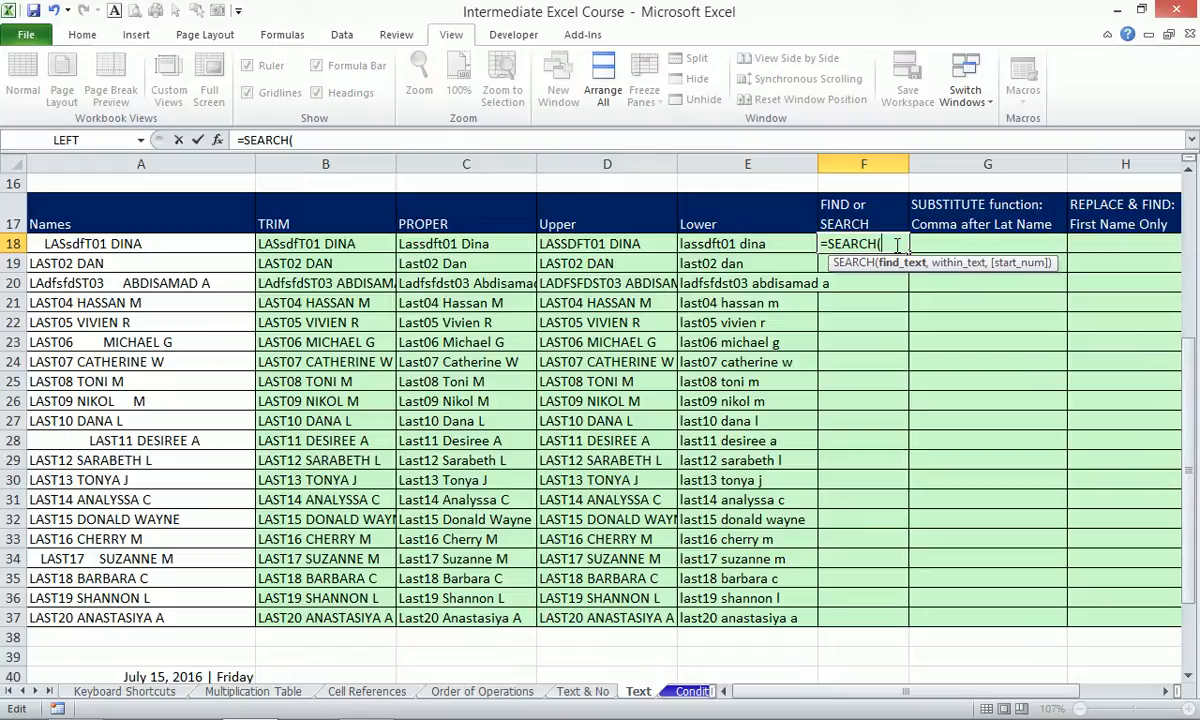
type("\" \",")
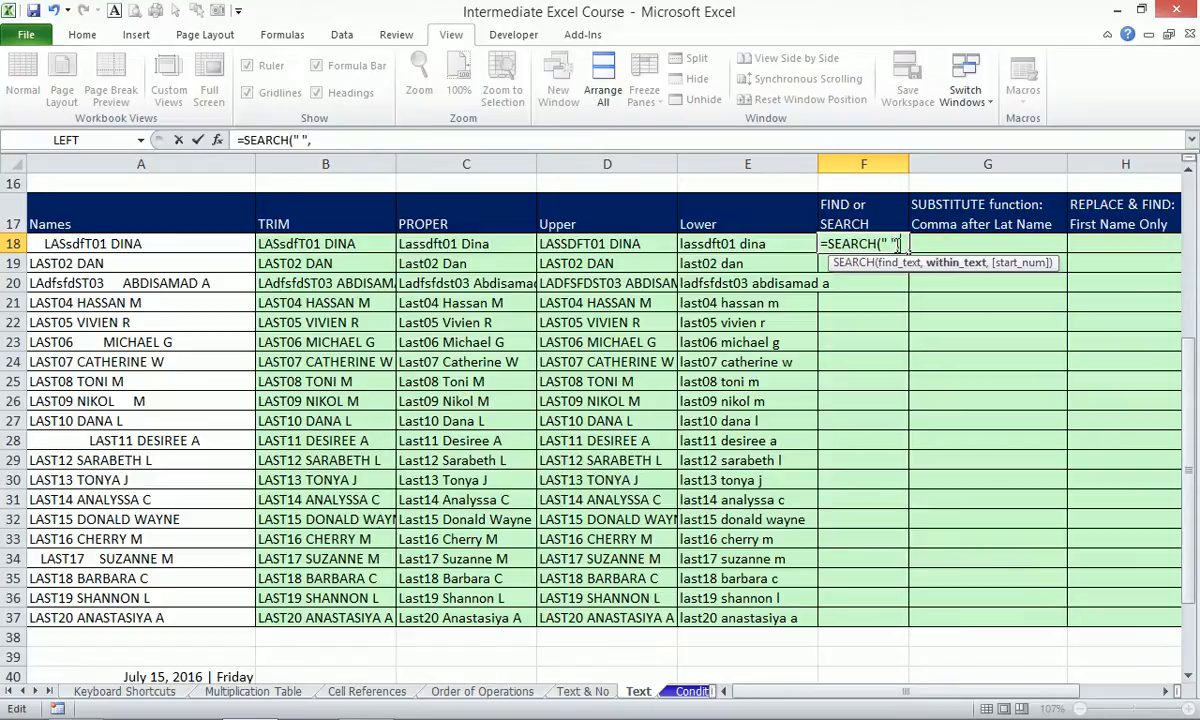
left_click(735, 245)
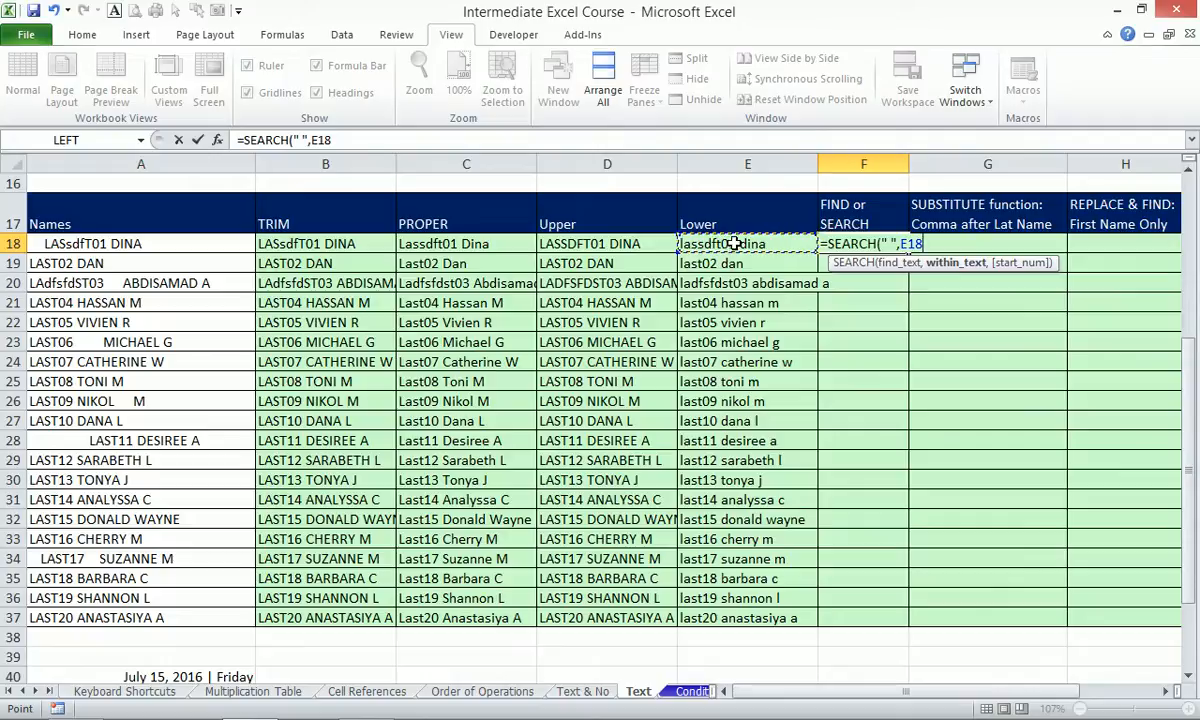
key("Return")
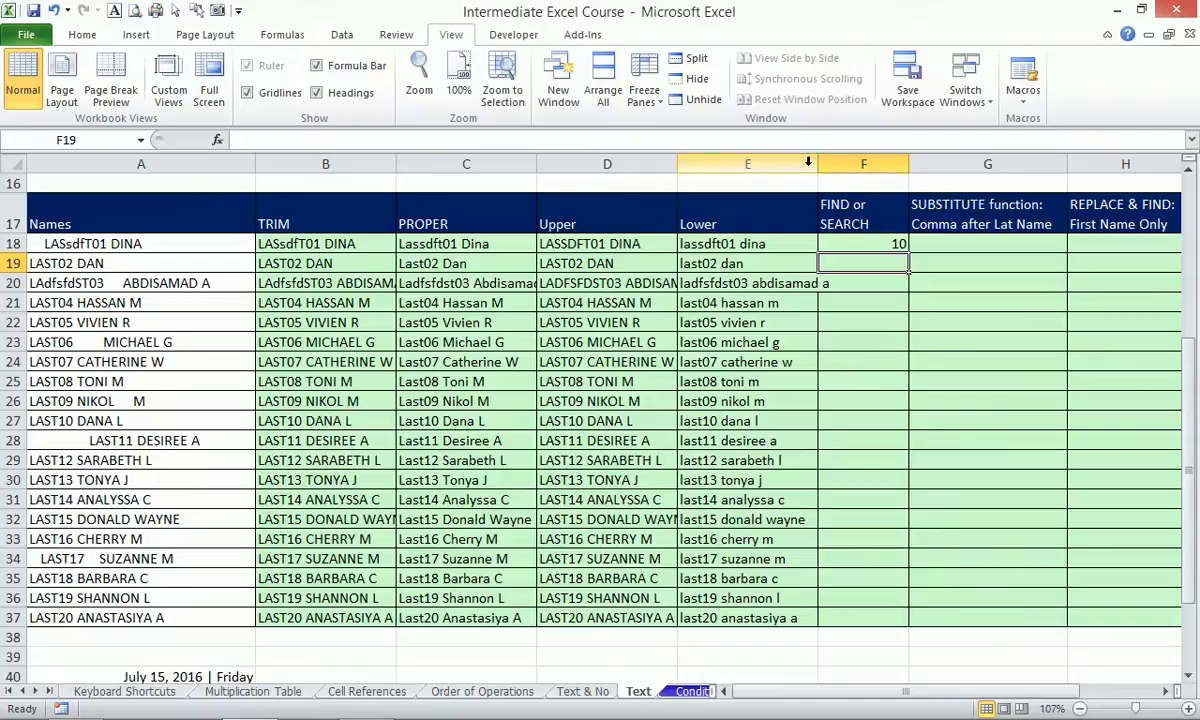
Copy F18's SEARCH formula down to F37, giving positions mostly 7, with 12 in F20.
left_click(893, 243)
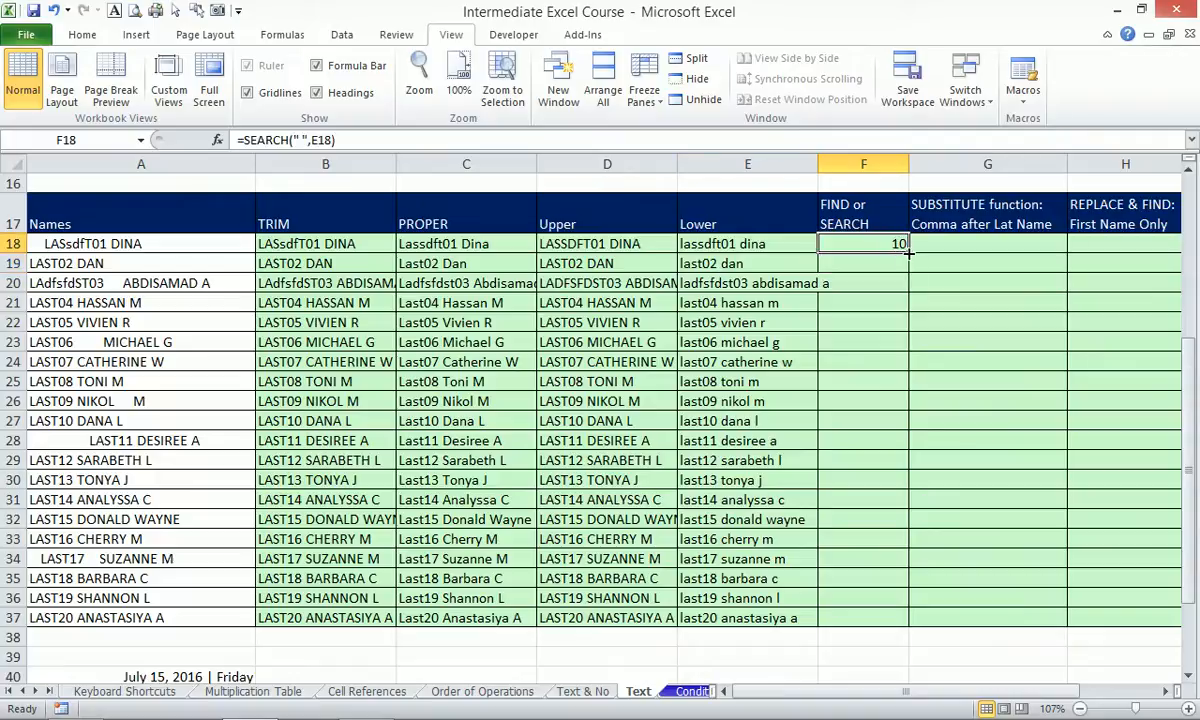
double_click(906, 253)
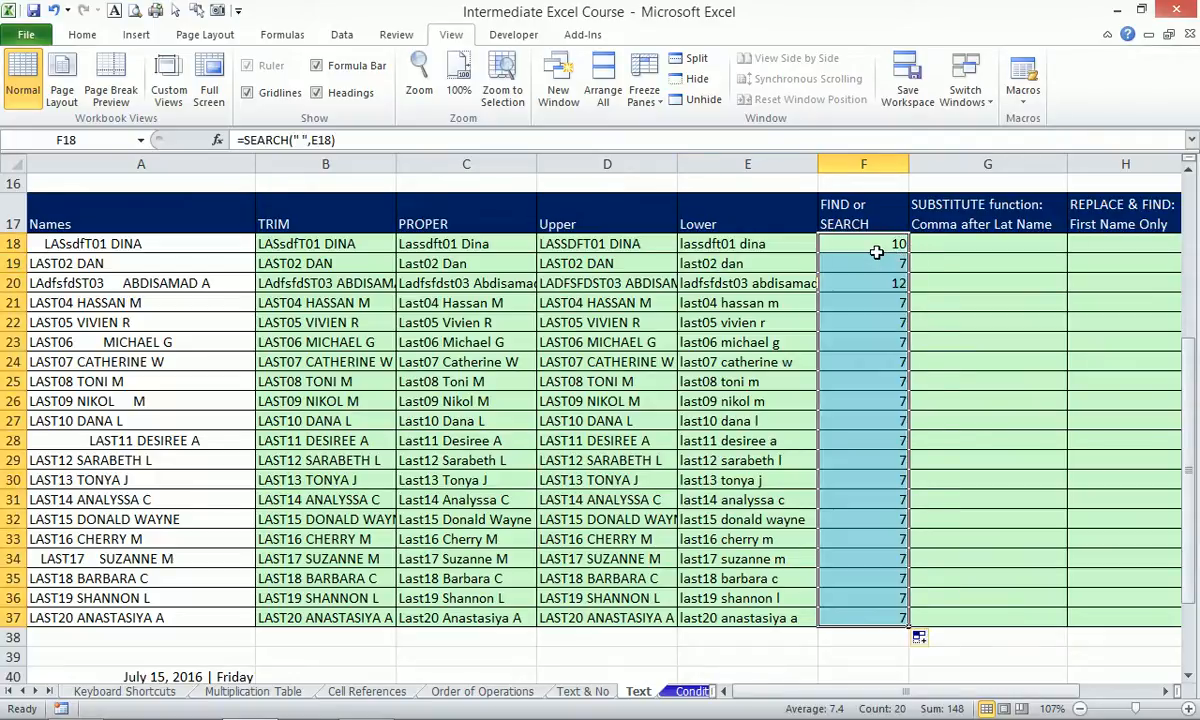
left_click(823, 243)
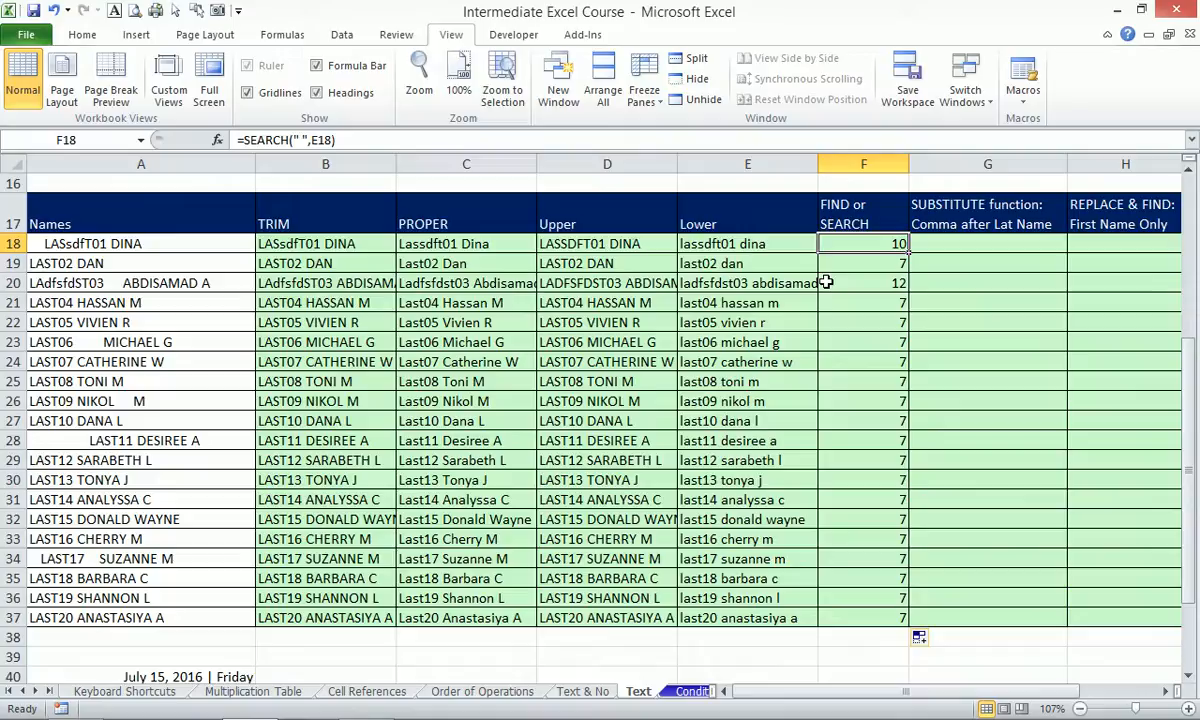
Zoom to selection on E17:F20 to magnify the Lower and SEARCH cells.
left_click_drag(728, 205, 861, 283)
key("alt+w")
key("g")
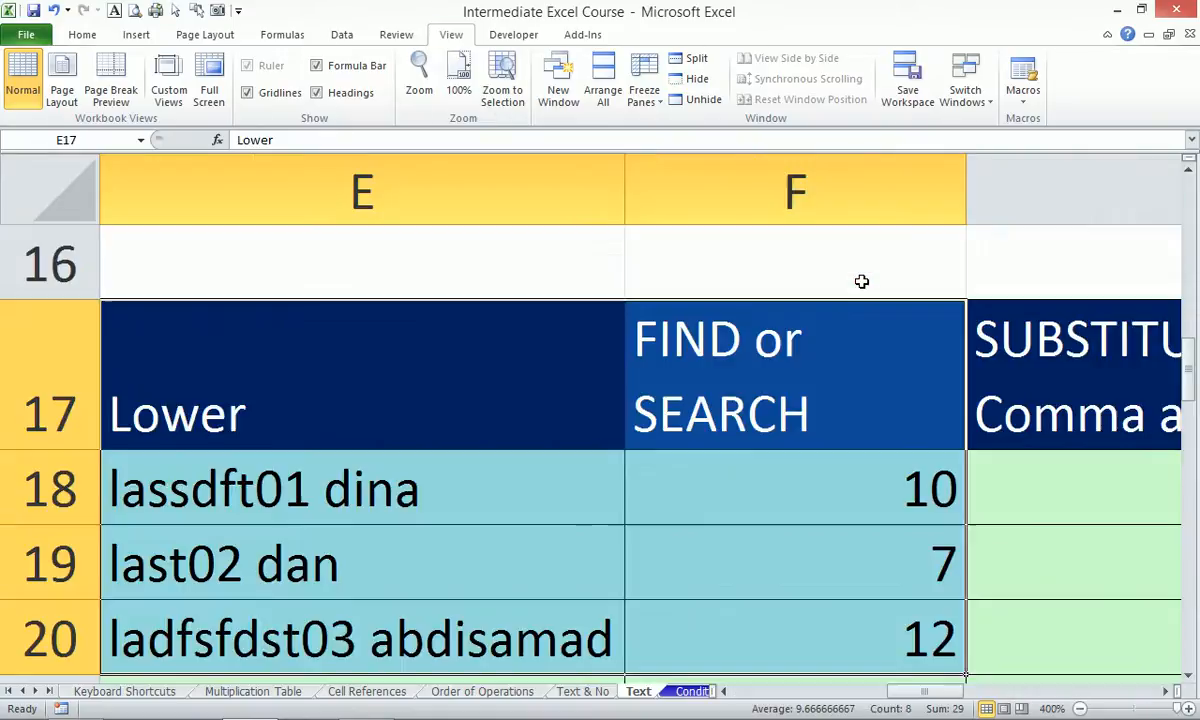
left_click(333, 487)
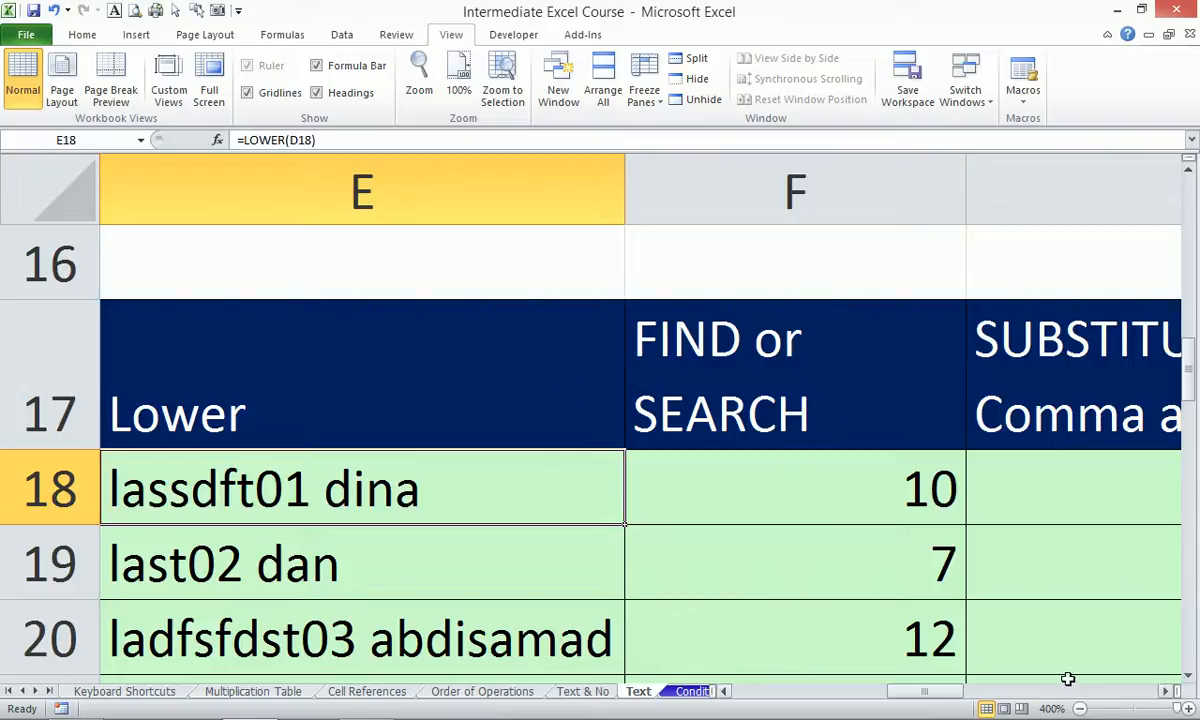
Return the zoom to 100% and insert a blank column at G17:G37 before SUBSTITUTE.
left_click_drag(1178, 709, 1135, 710)
left_click_drag(519, 382, 557, 532)
left_click_drag(573, 713, 566, 651)
key("alt+i")
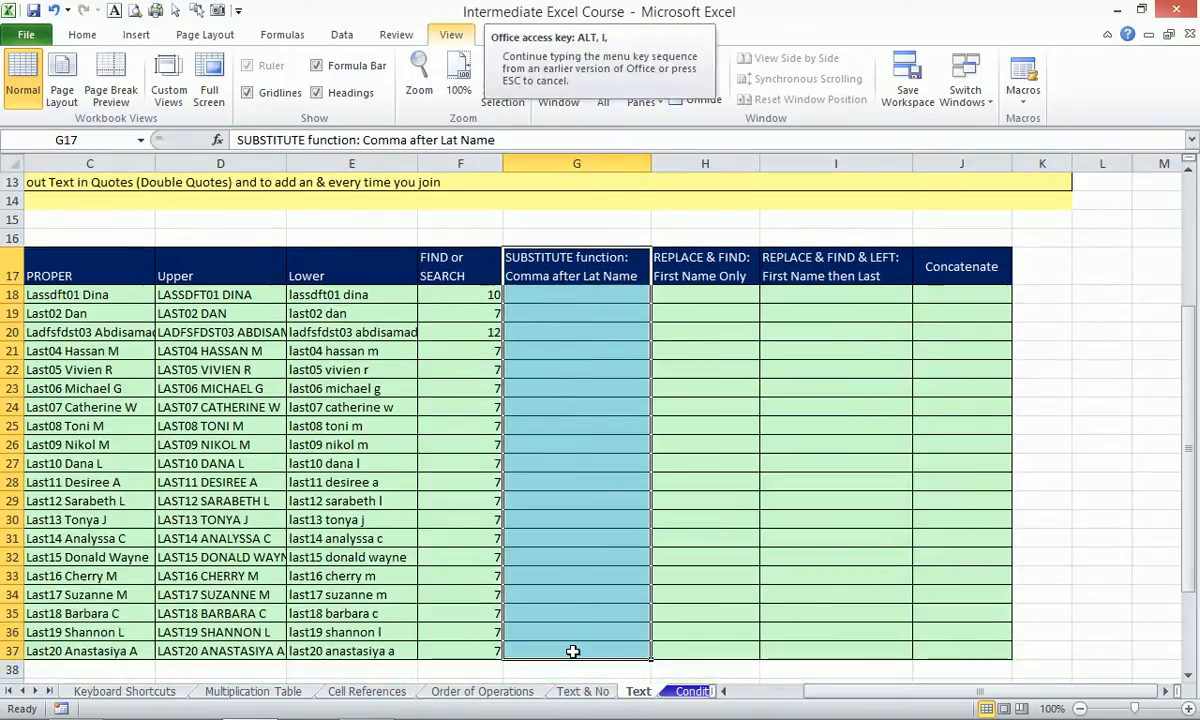
key("c")
Head the new column LEFT in G17, replacing the first RIGHT entry.
left_click(550, 258)
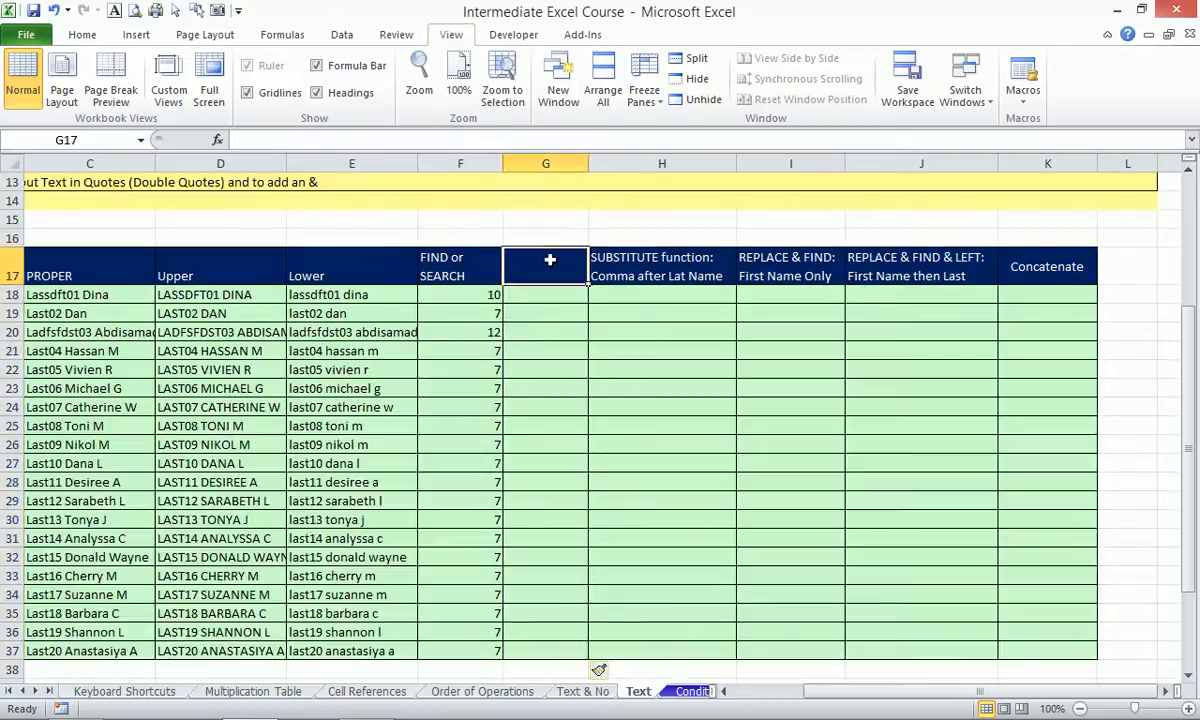
type("RIGHT")
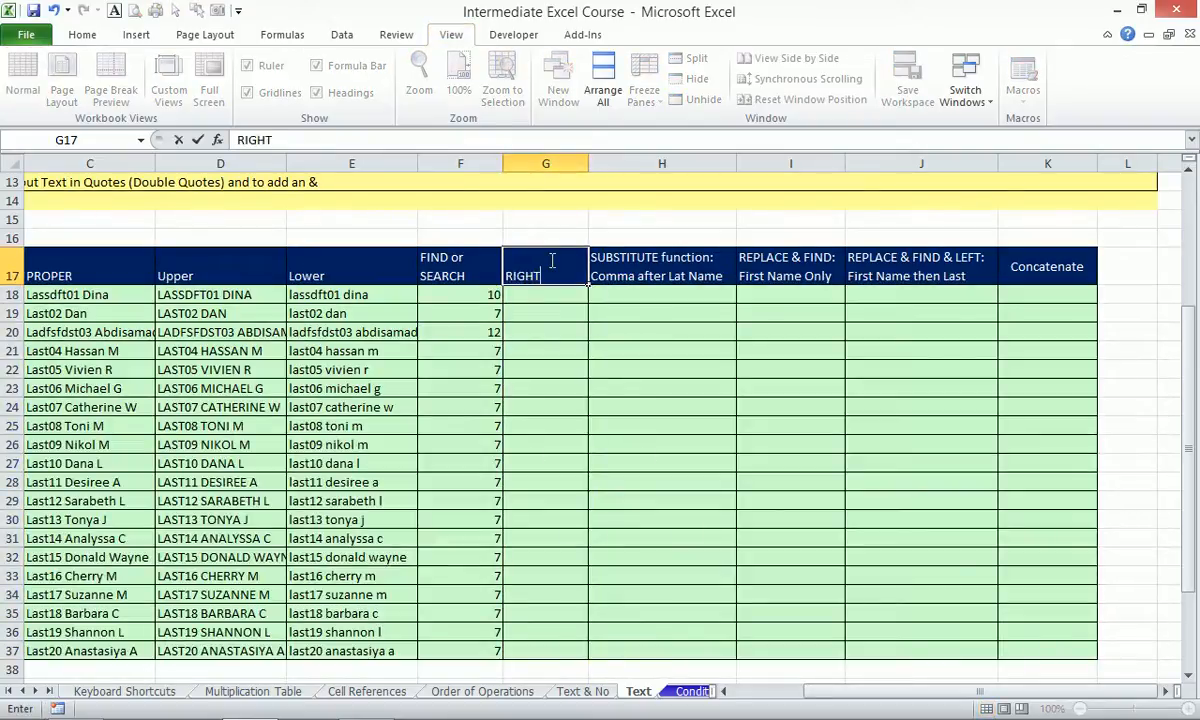
key("Return")
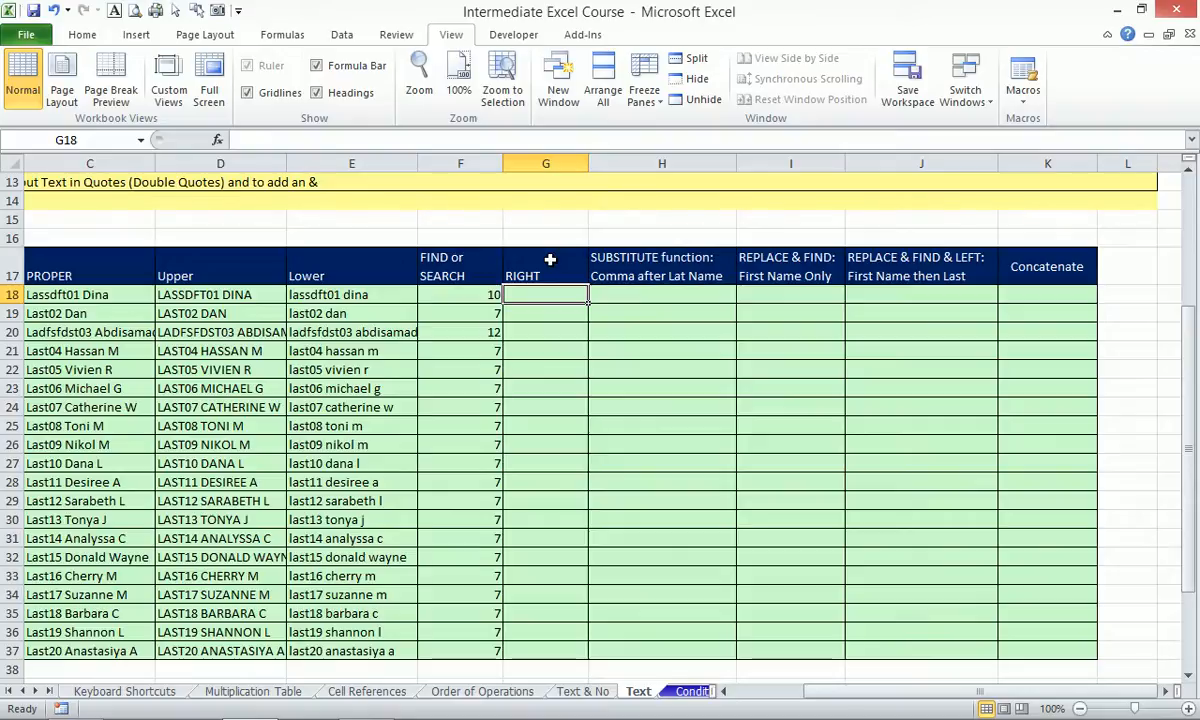
left_click(549, 260)
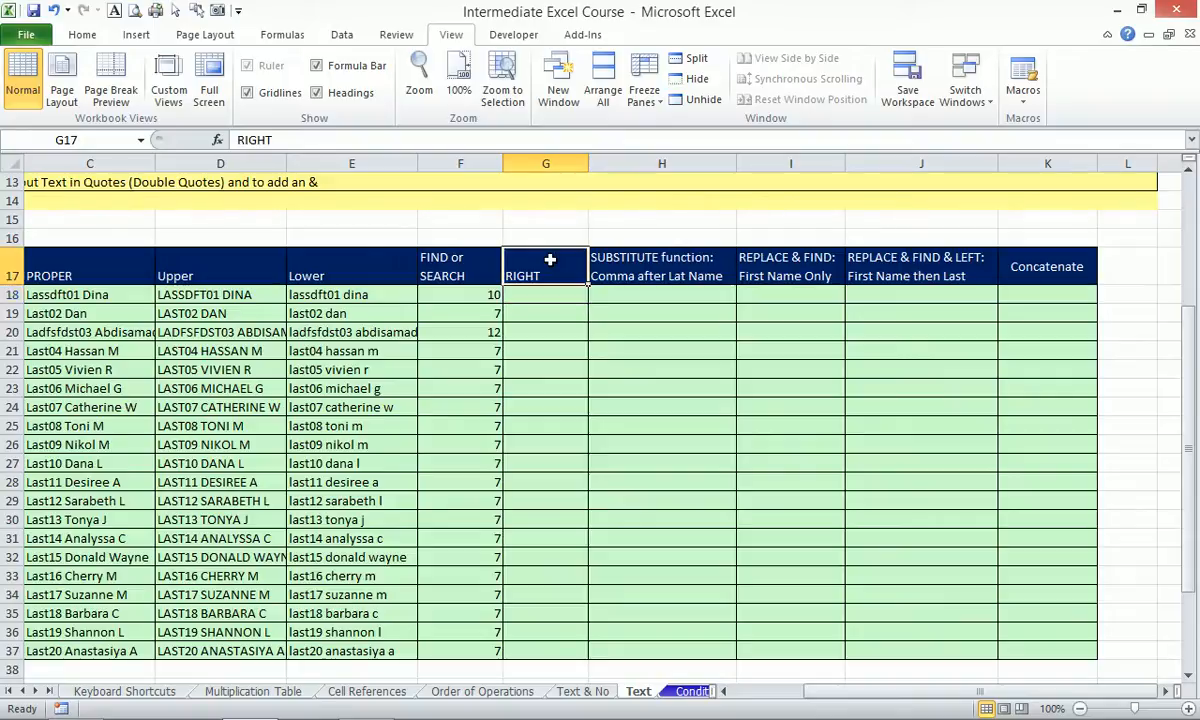
type("LEFT")
key("Return")
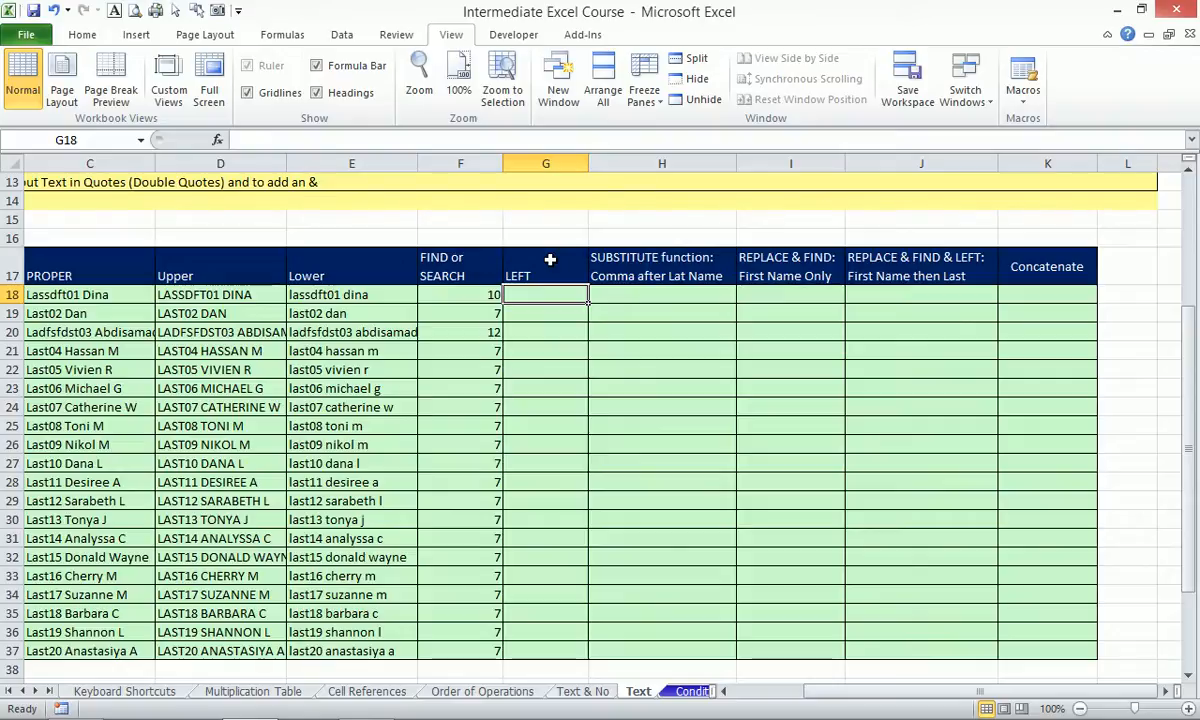
Enter =LEFT(E18,F18-1) in G18 to extract the first word, lassdft01.
type("=")
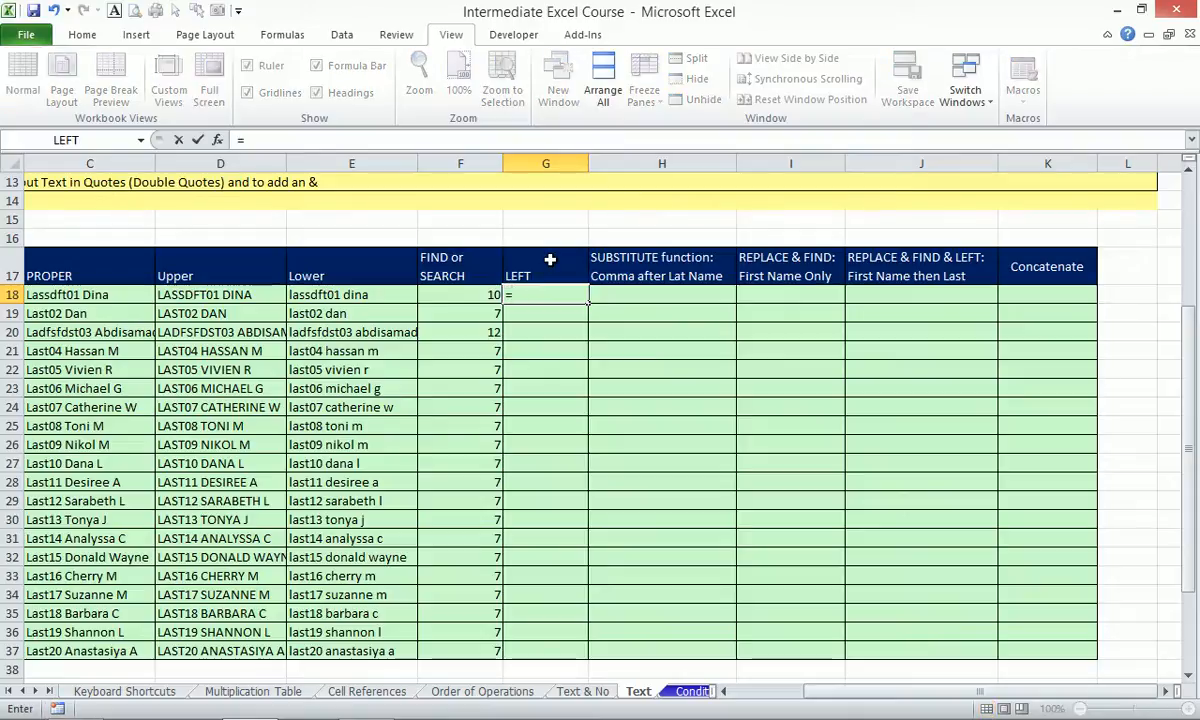
type("left")
key("Tab")
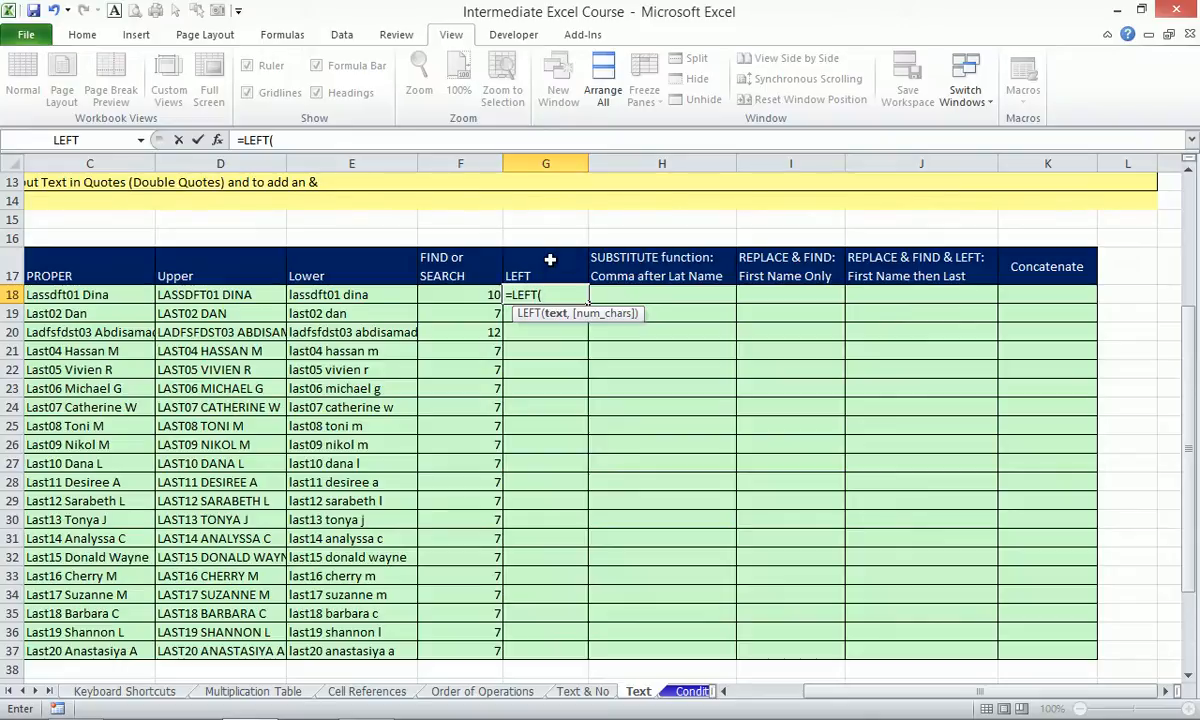
key("Left")
key("Left")
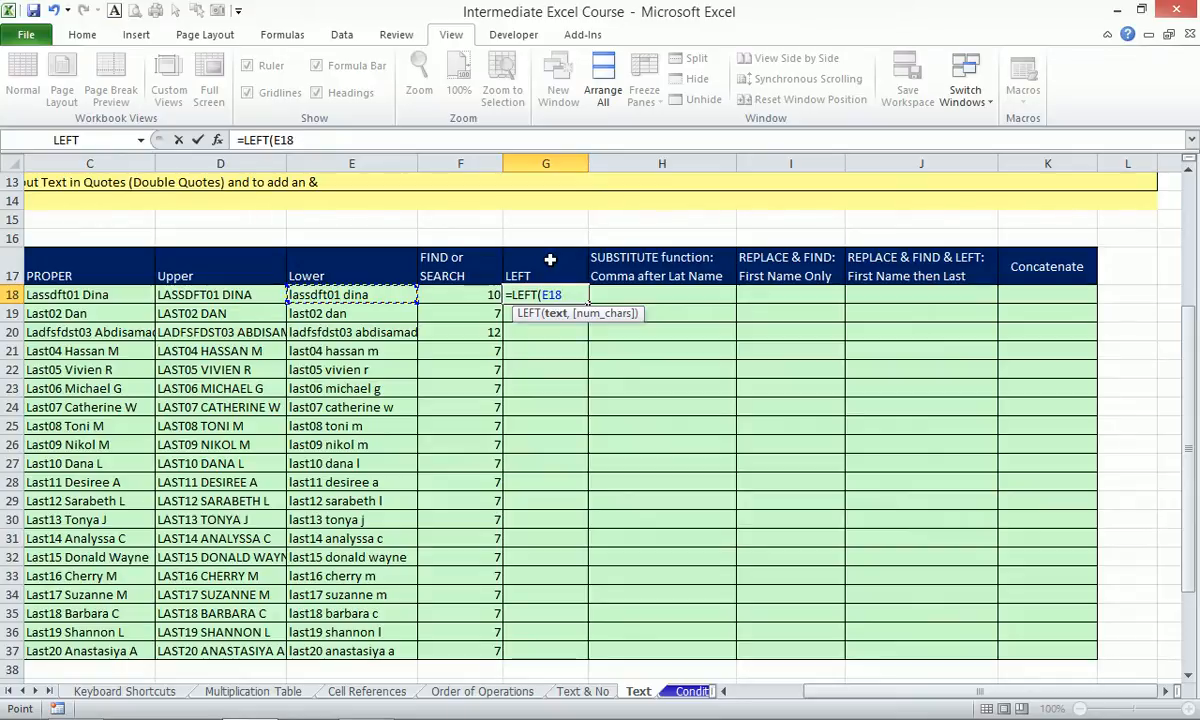
type(",")
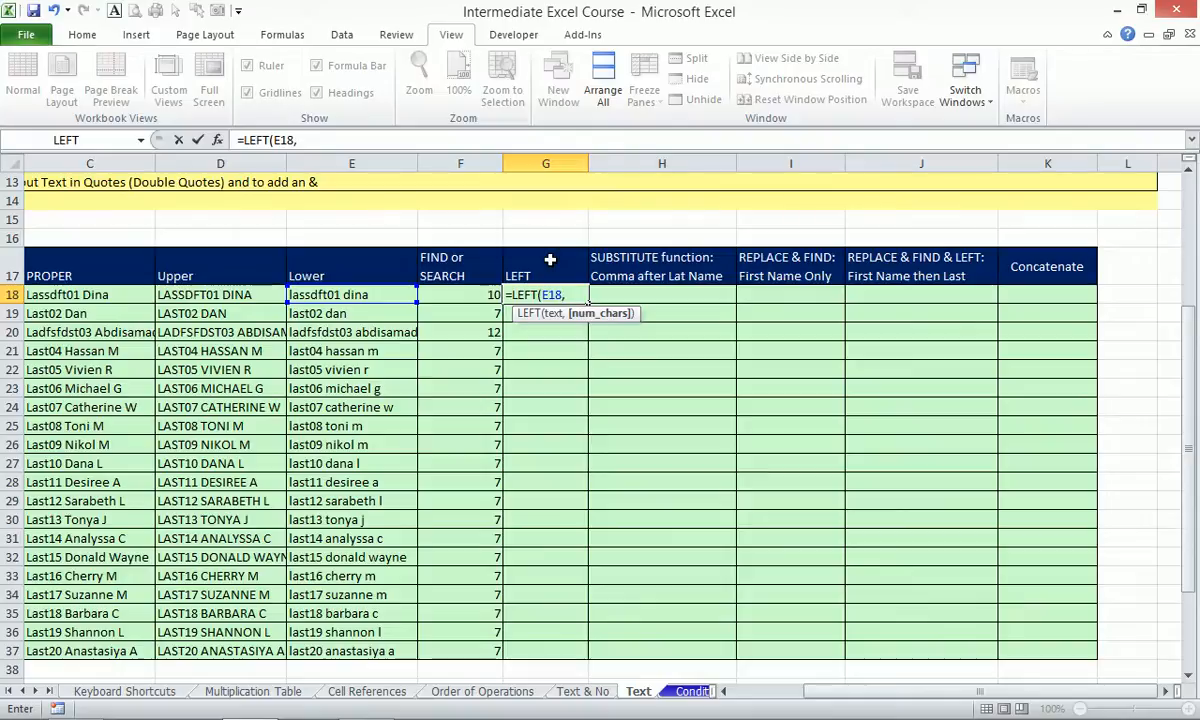
key("Left")
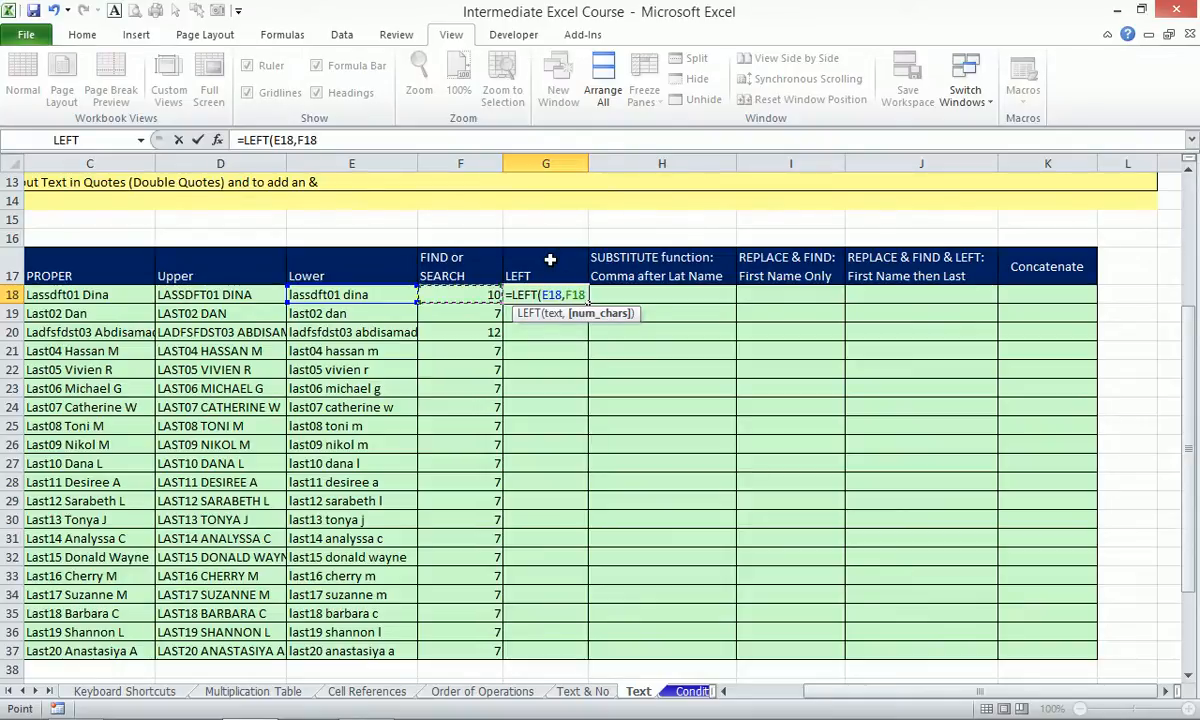
type("-1)")
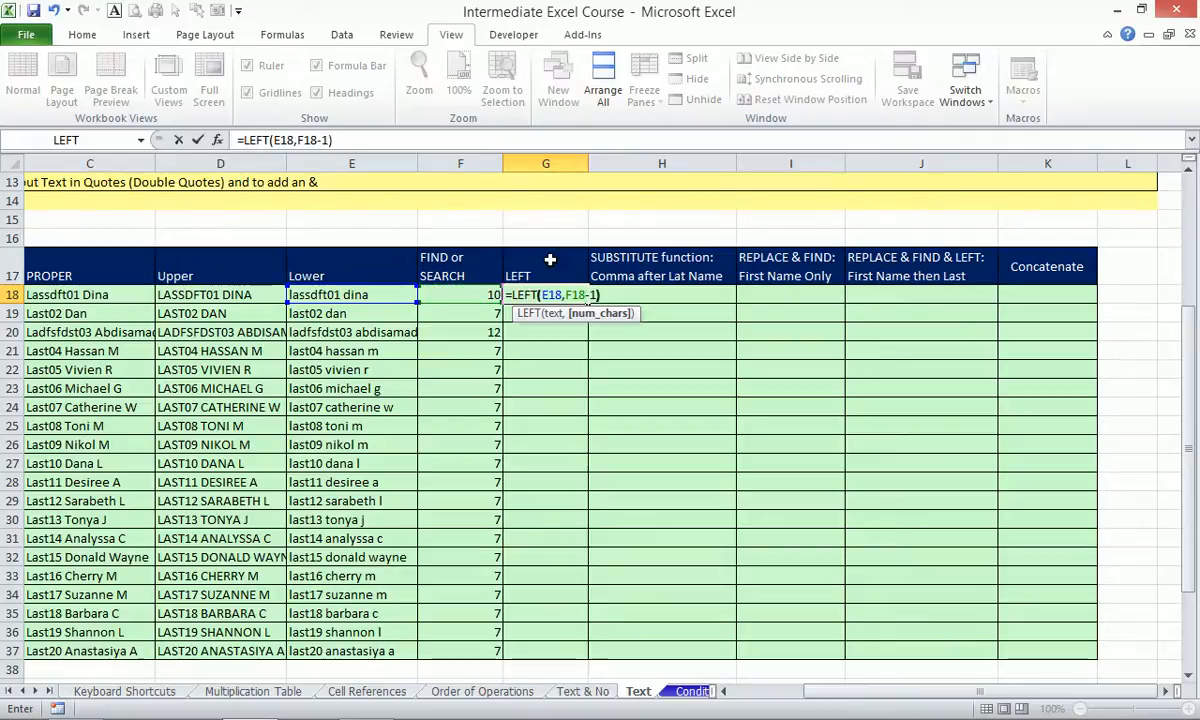
key("ctrl+Return")
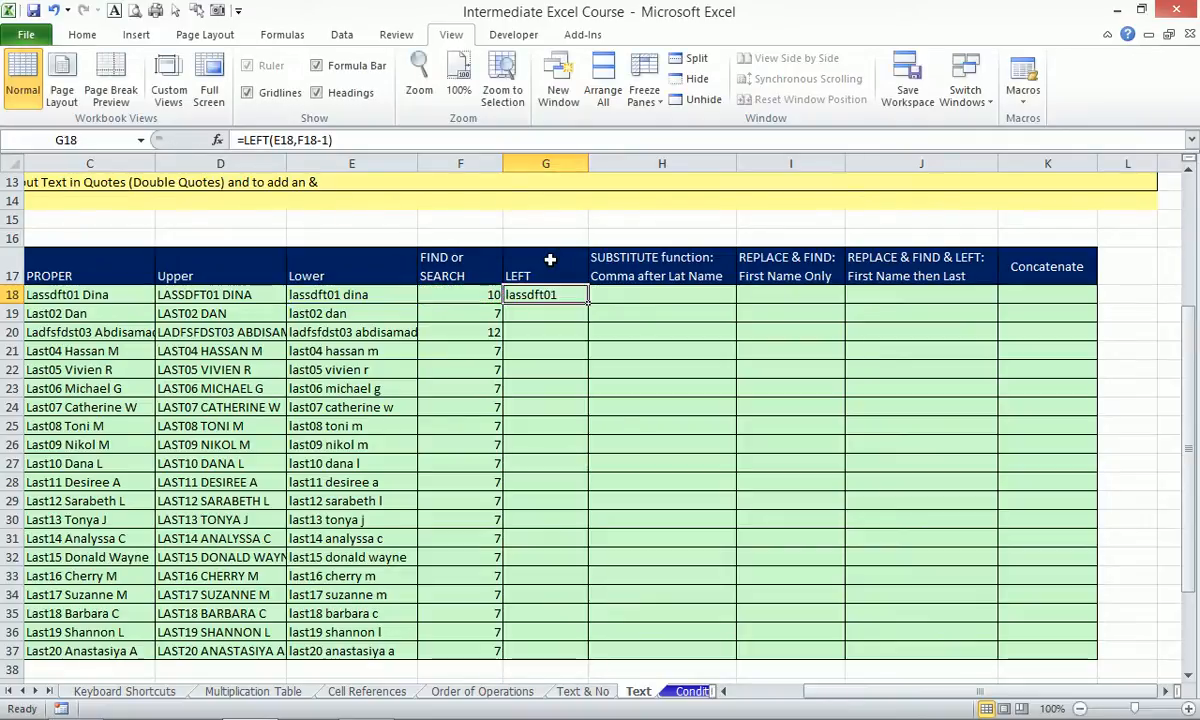
Copy G18's LEFT formula down to G37, giving each name's first word through last20.
double_click(588, 303)
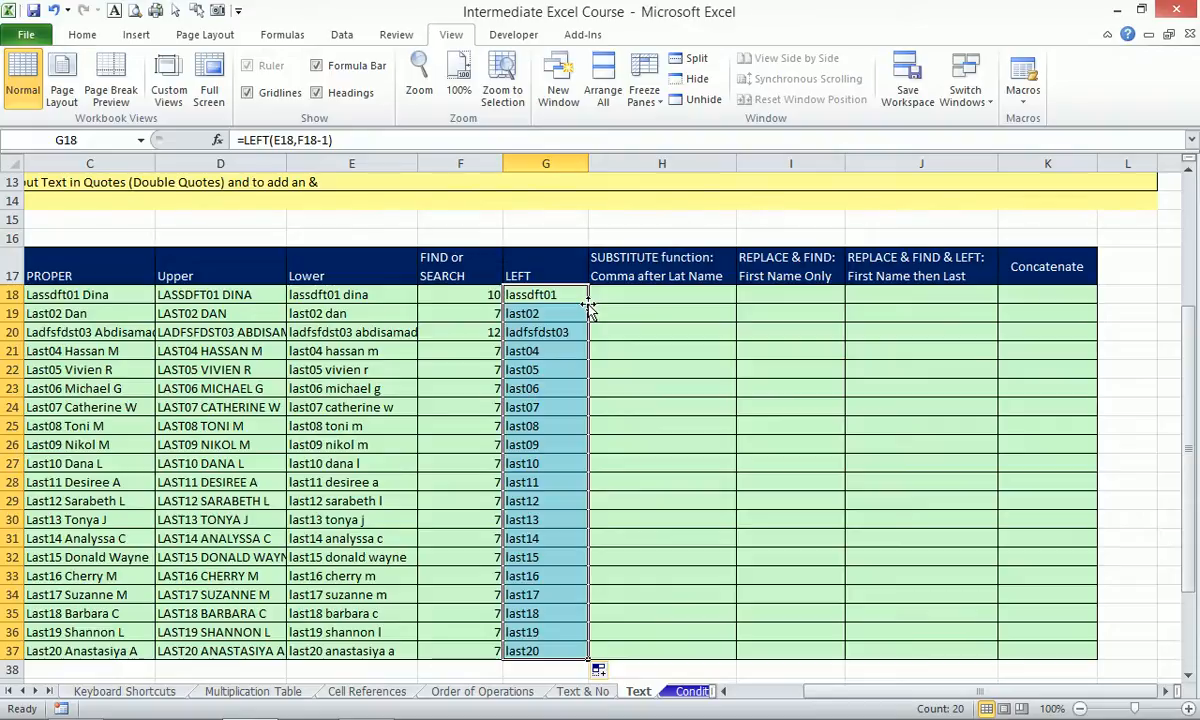
left_click_drag(675, 249, 663, 652)
Insert a blank column at H before SUBSTITUTE and head it Len in H17.
key("alt+i")
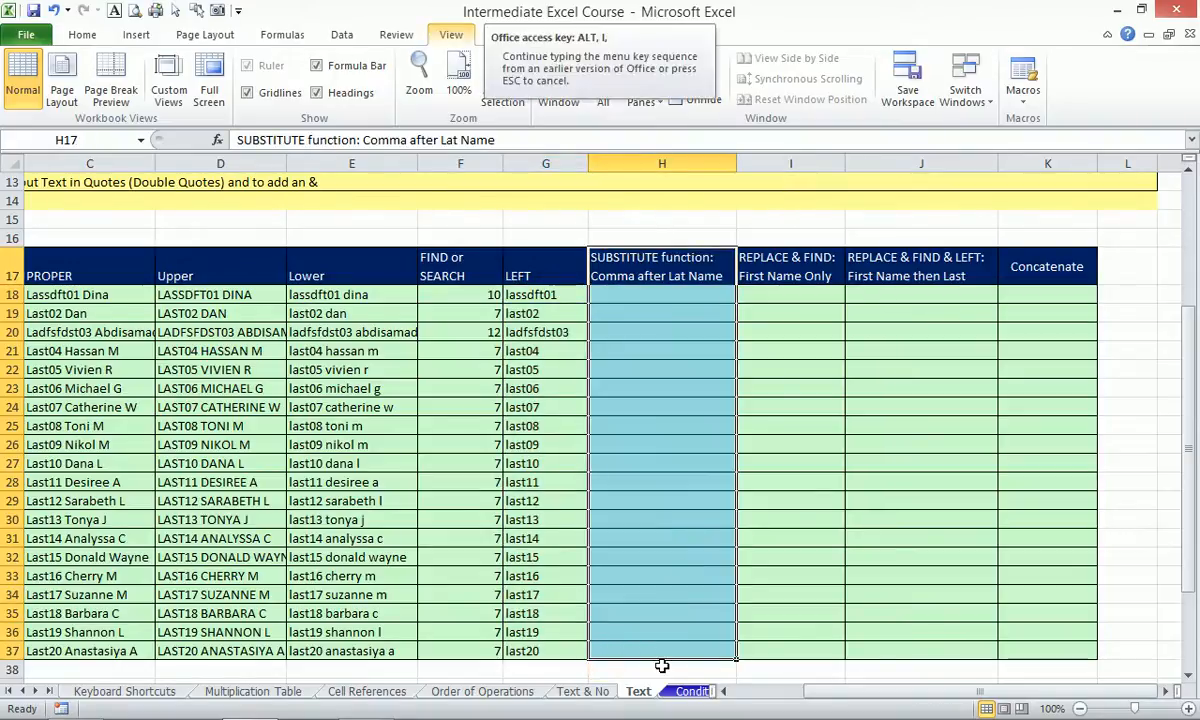
key("c")
left_click(654, 276)
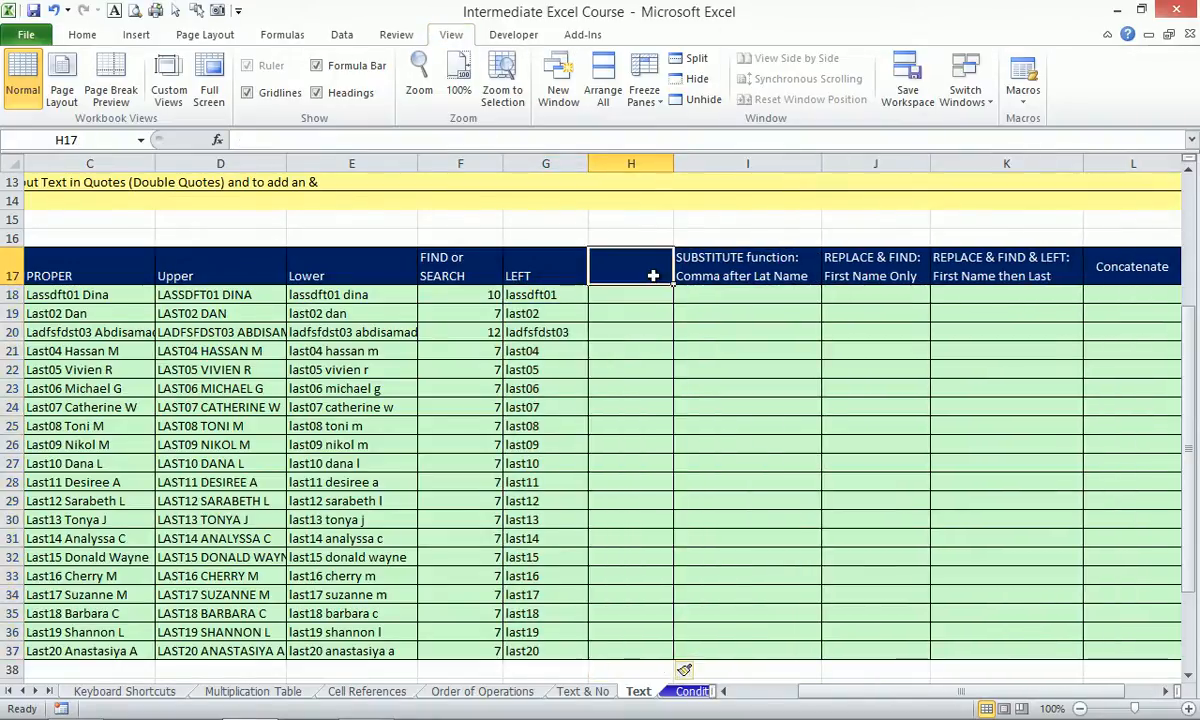
type("r")
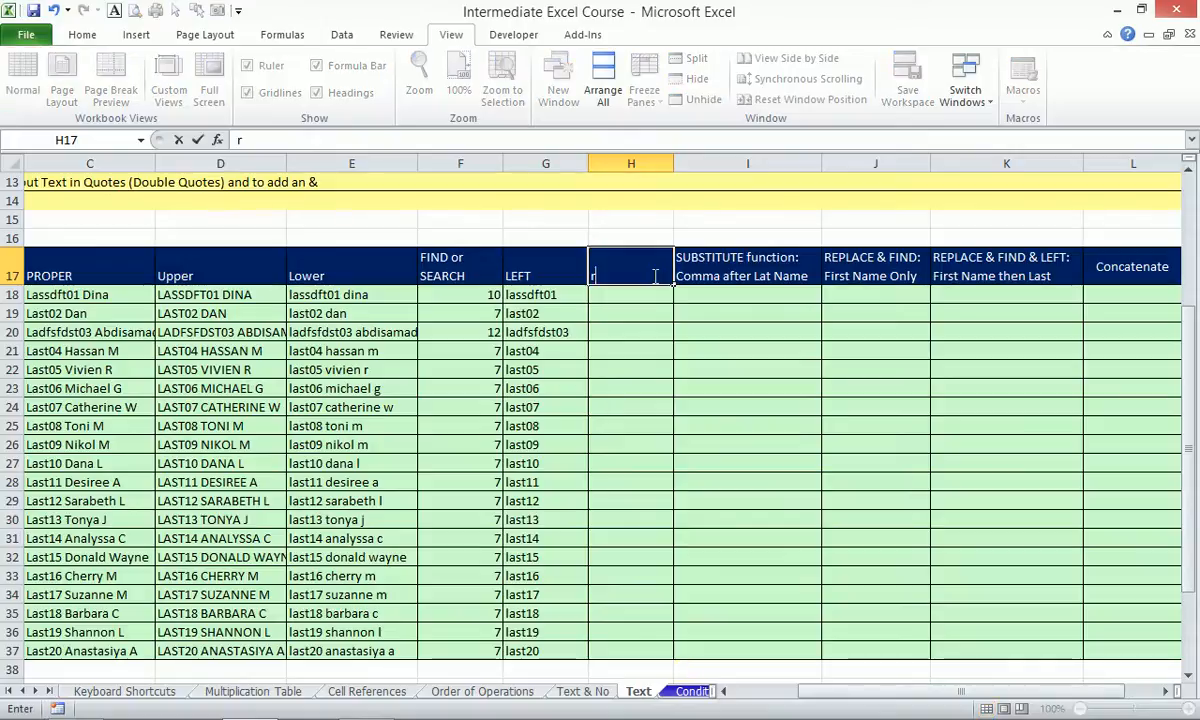
type("ight")
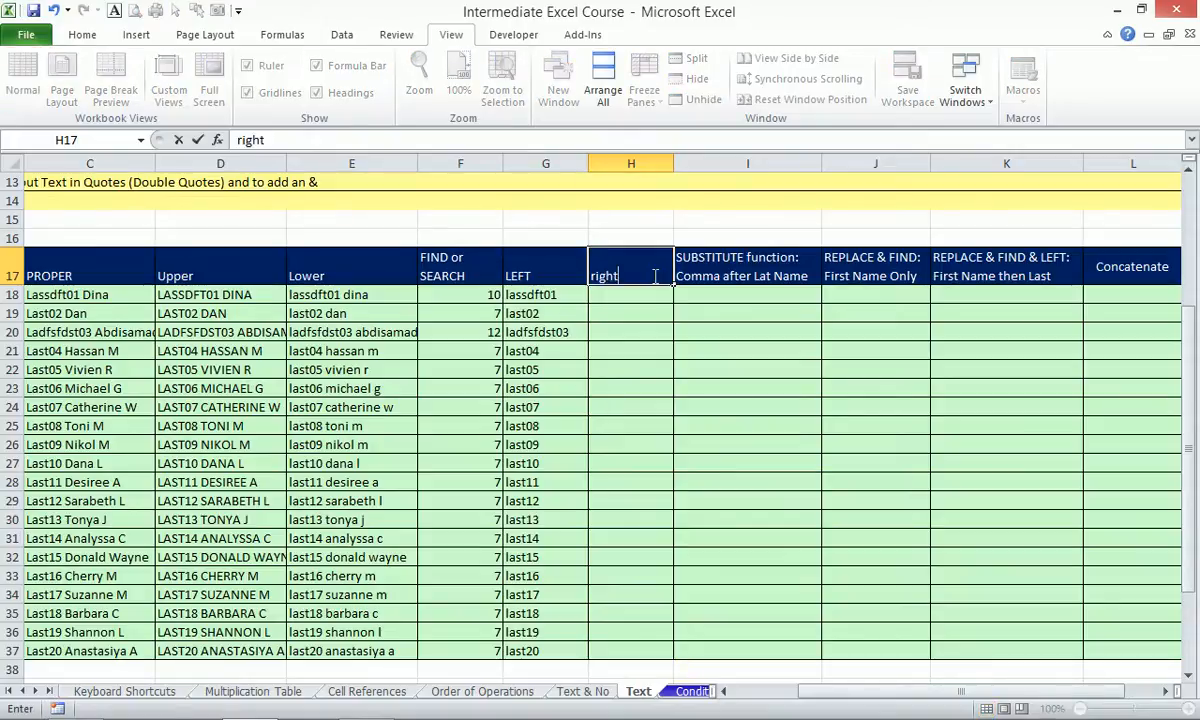
key("Return")
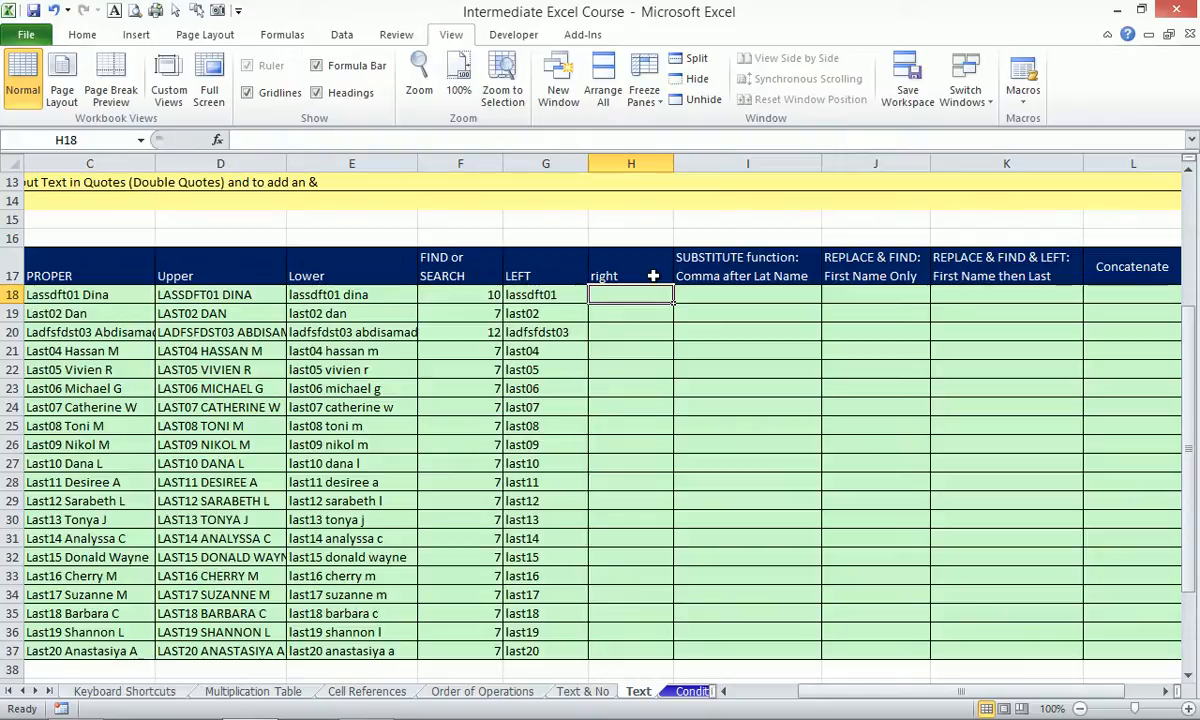
left_click(653, 275)
type("Len")
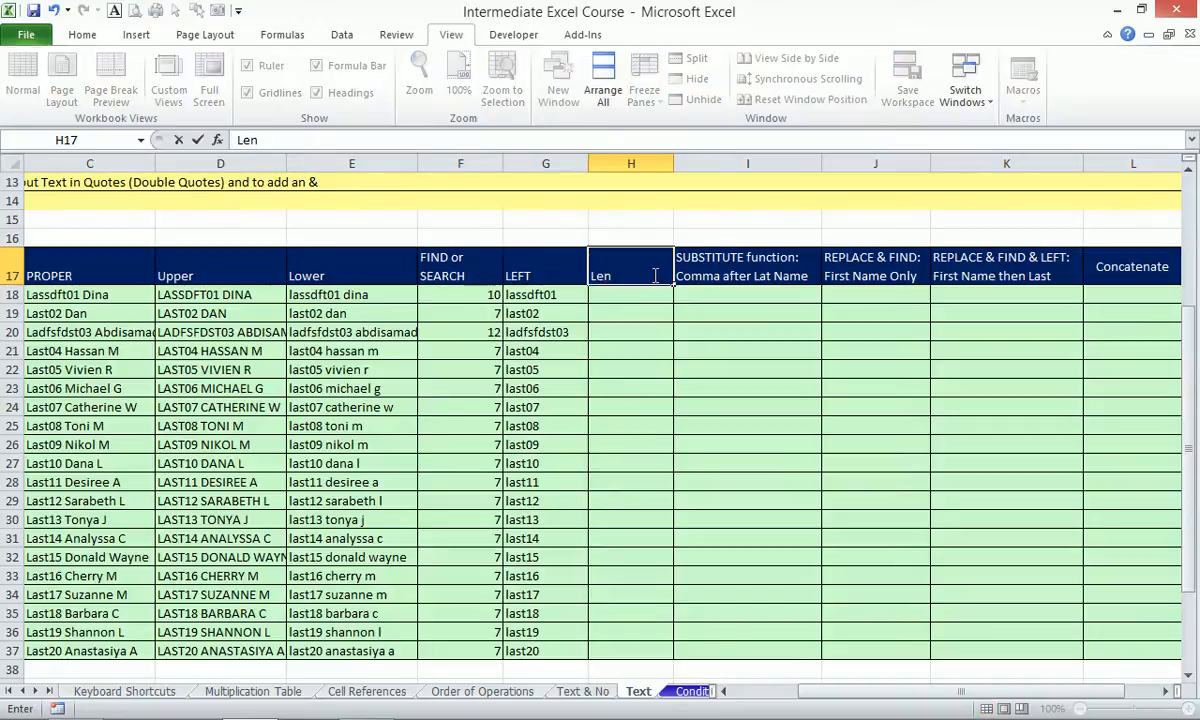
key("Return")
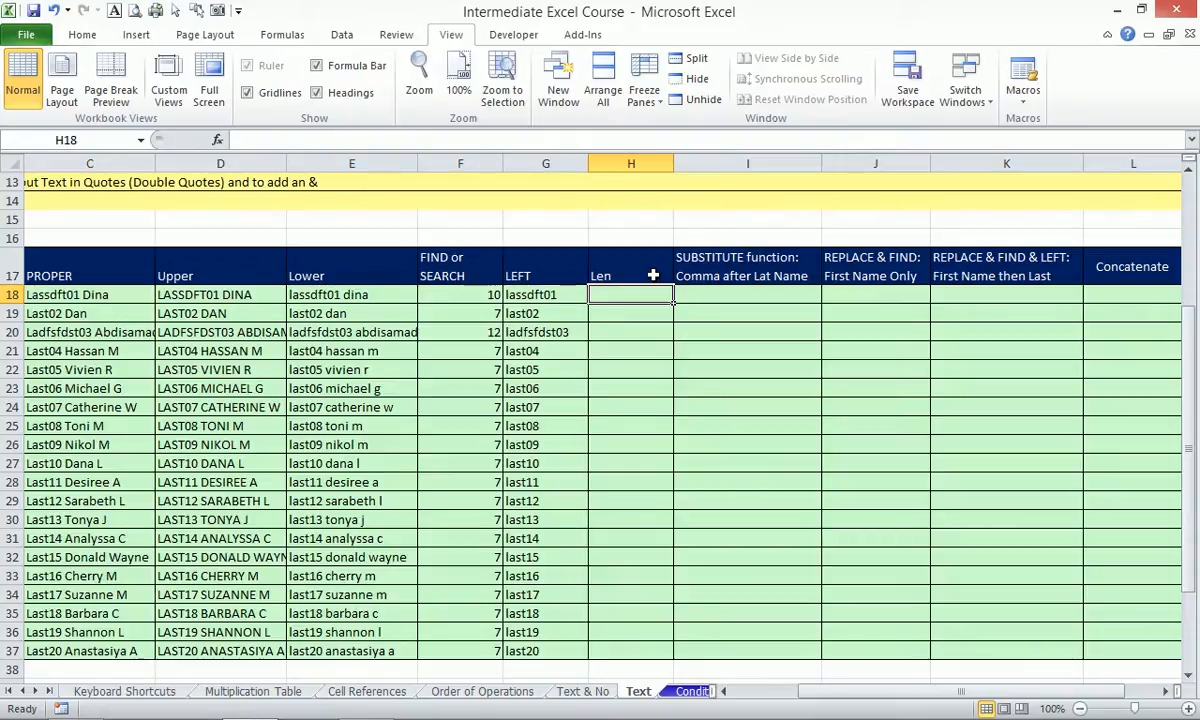
Enter =LEN(E18) in H18, fill the name lengths down to H37, then select I17:I37.
type("=len")
key("Tab")
key("Left")
key("Left")
key("Left")
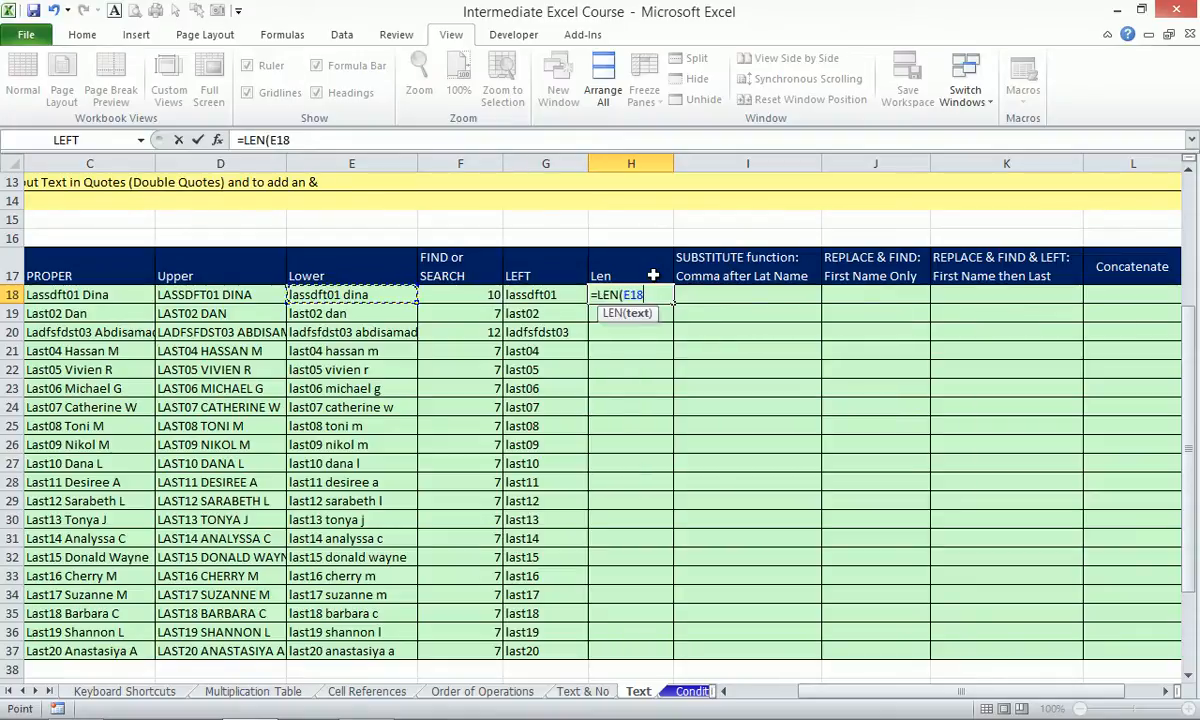
key("Return")
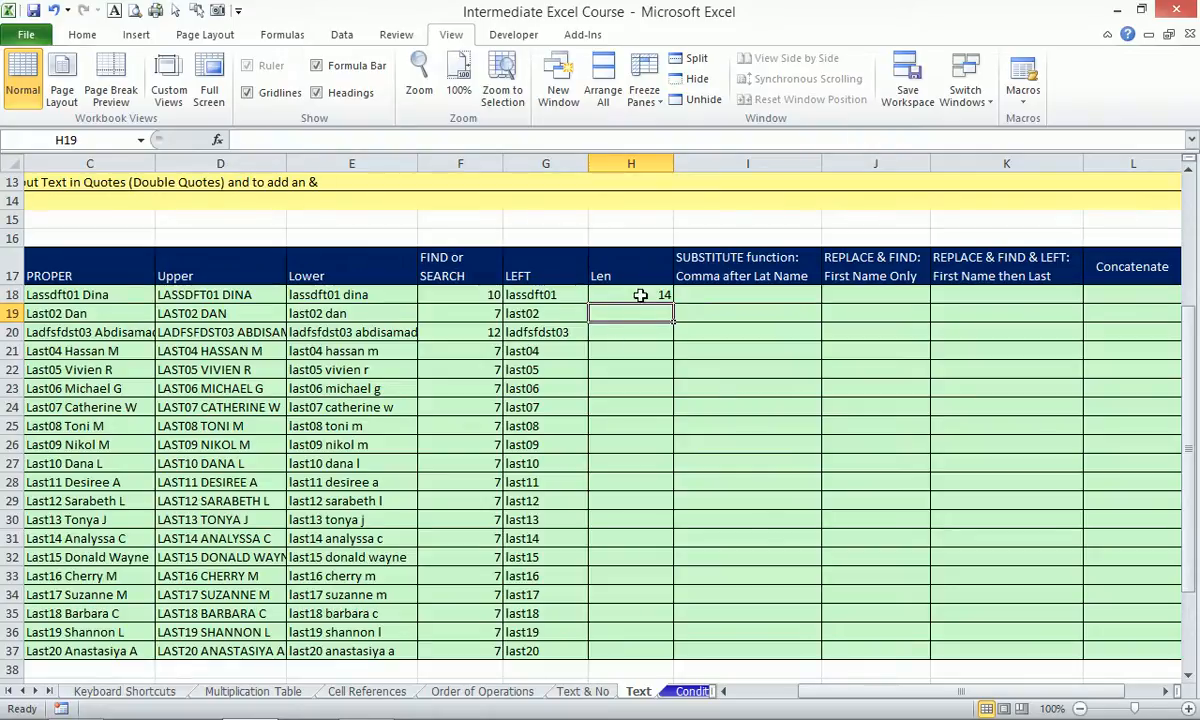
left_click(625, 294)
left_click(662, 303)
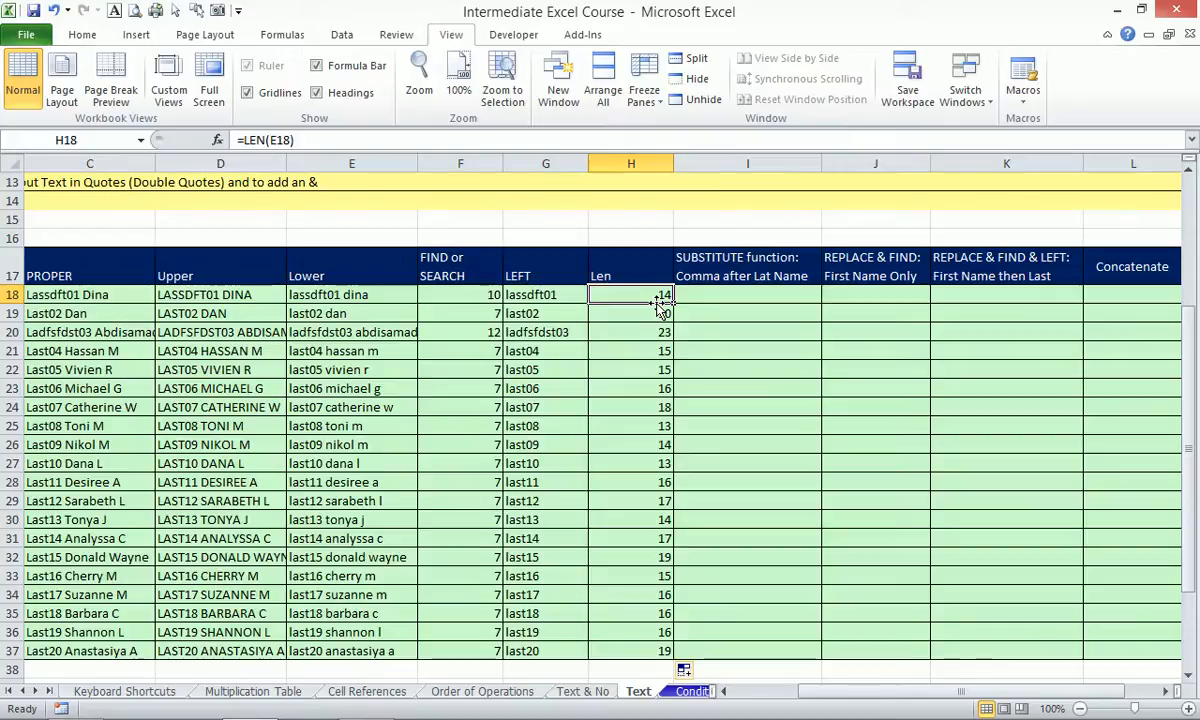
left_click_drag(717, 255, 774, 646)
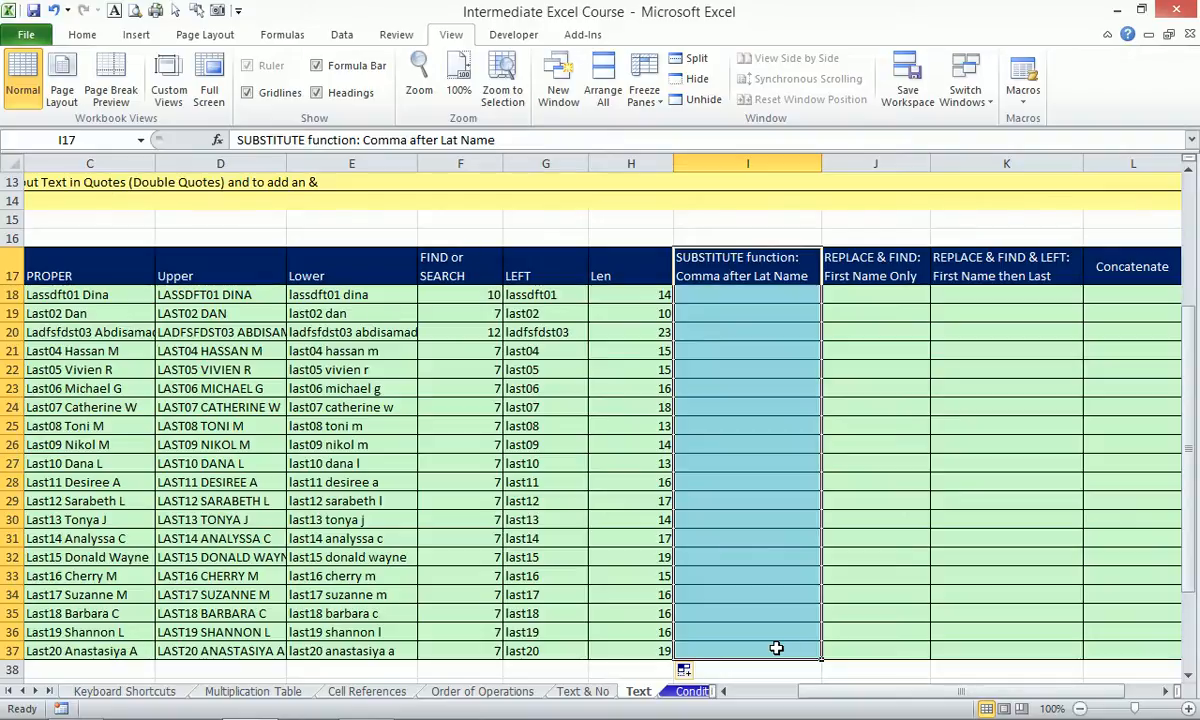
Insert a new column at I headed 'Right'.
key("alt+i")
key("c")
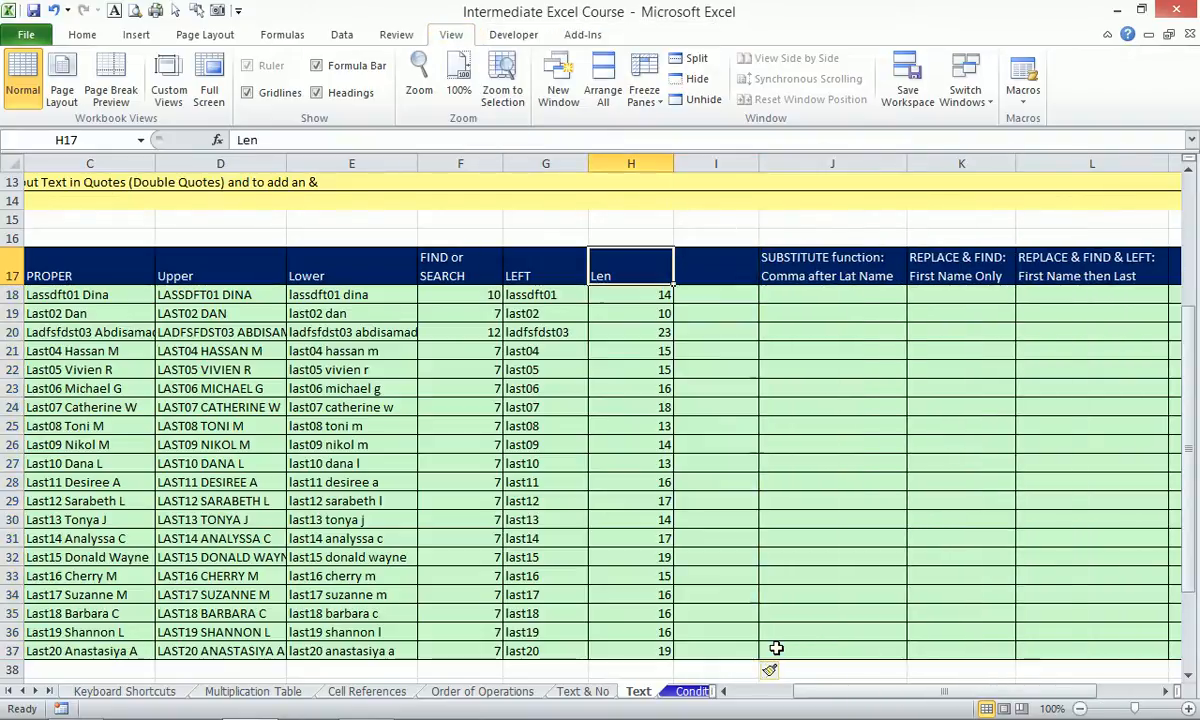
type("Right")
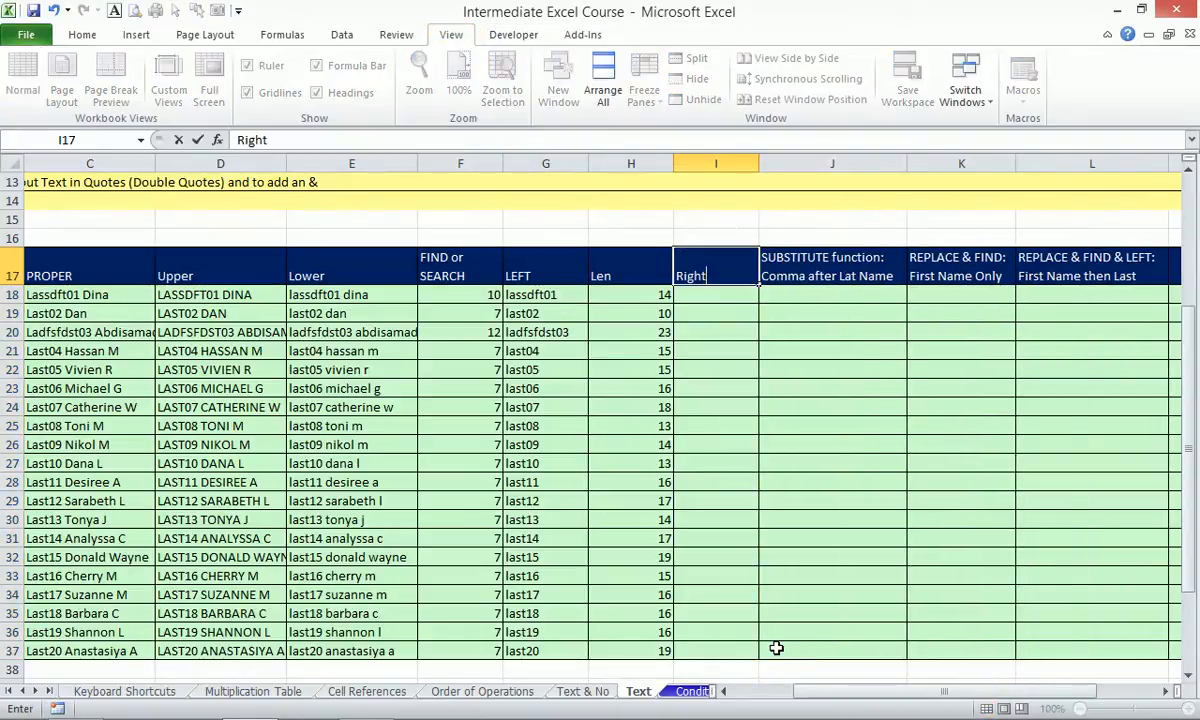
key("Return")
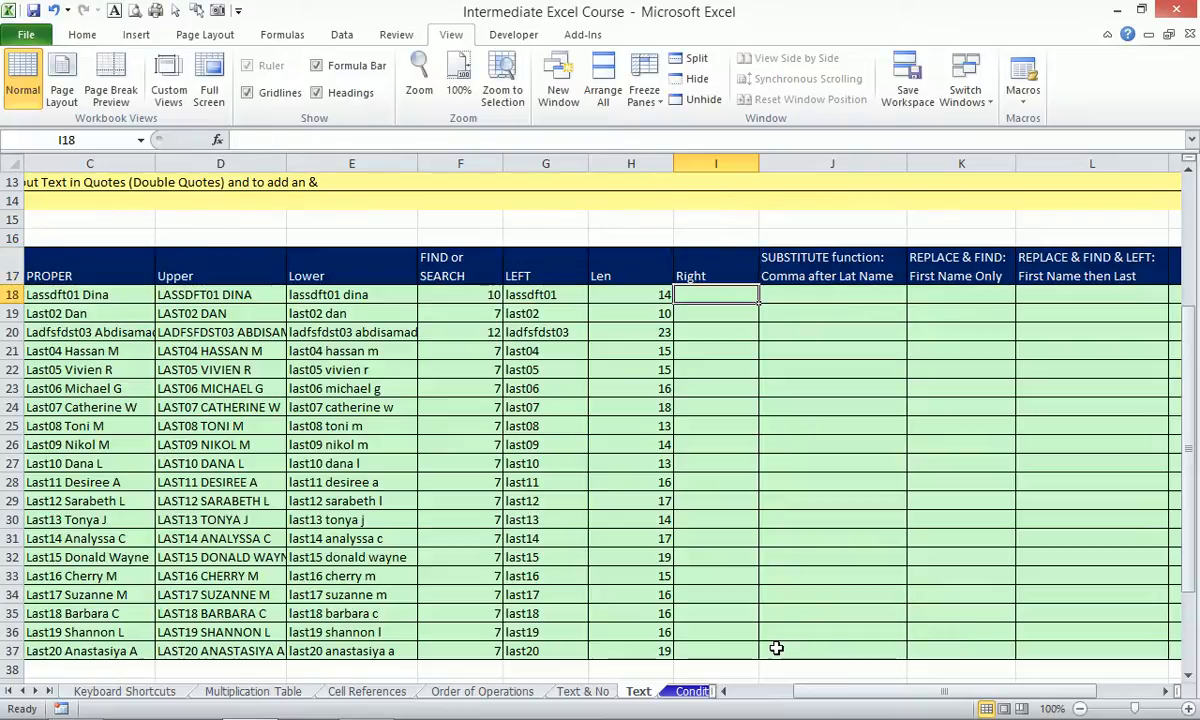
Start a RIGHT formula in I18 using the lowercase name in E18.
type("=ri")
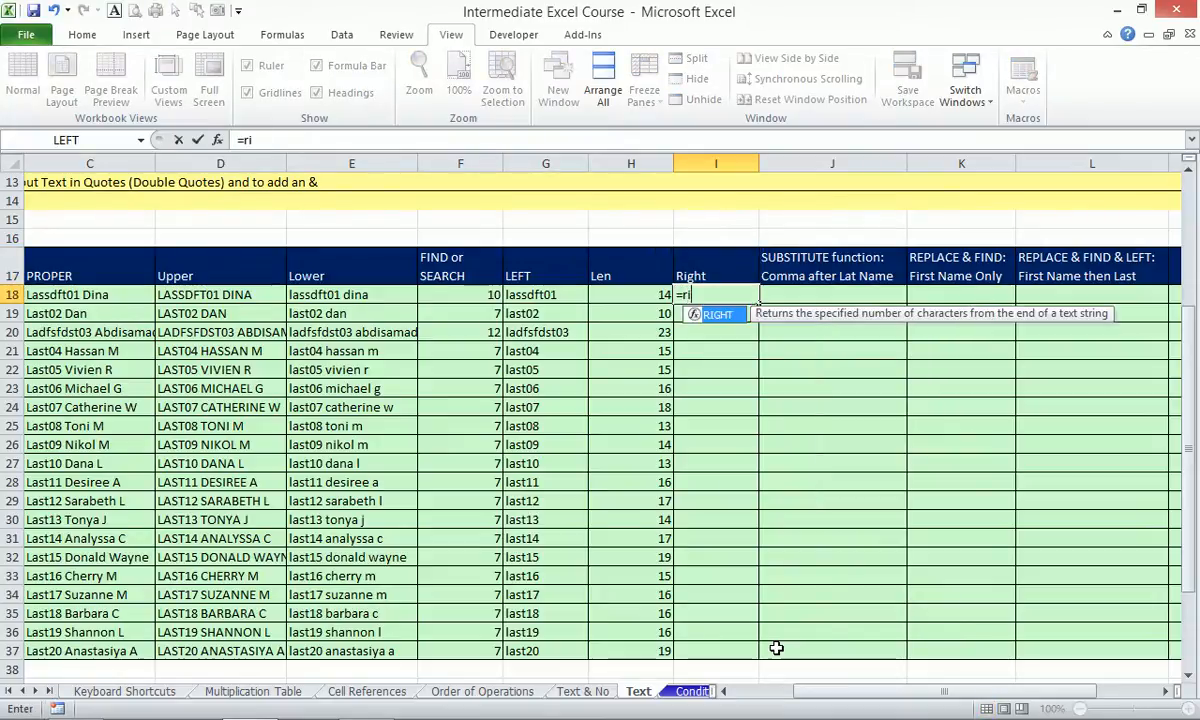
key("Tab")
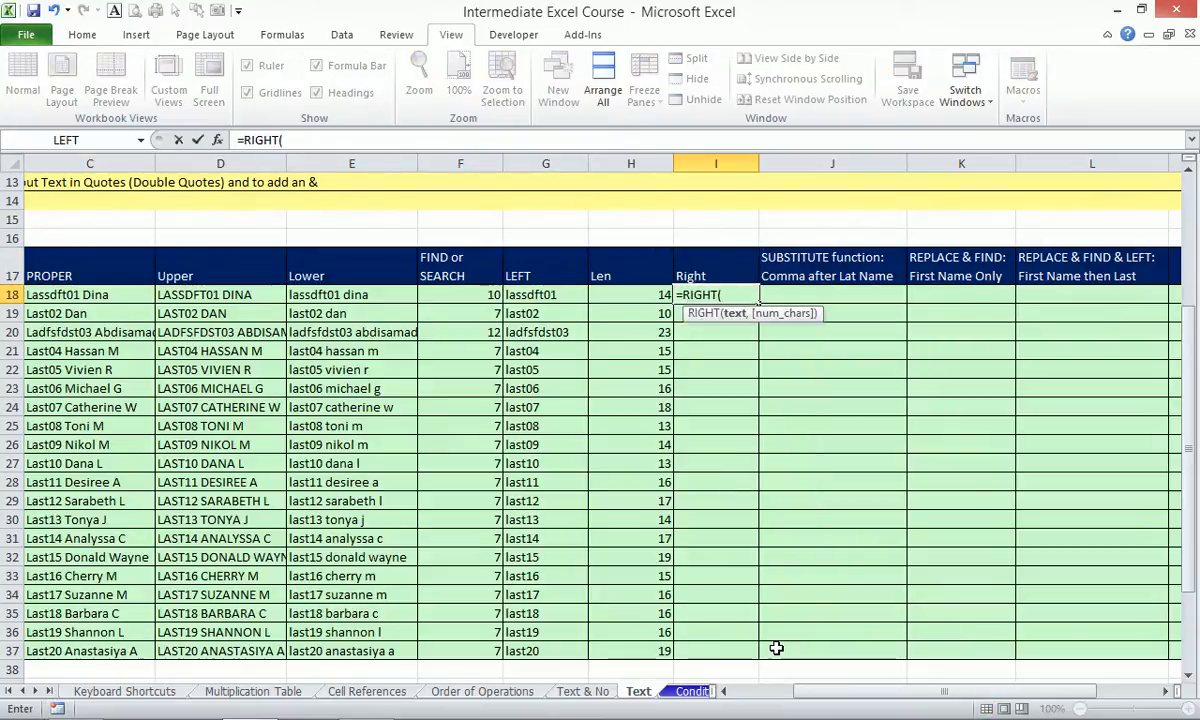
key("Left")
key("Left")
key("Left")
key("Left")
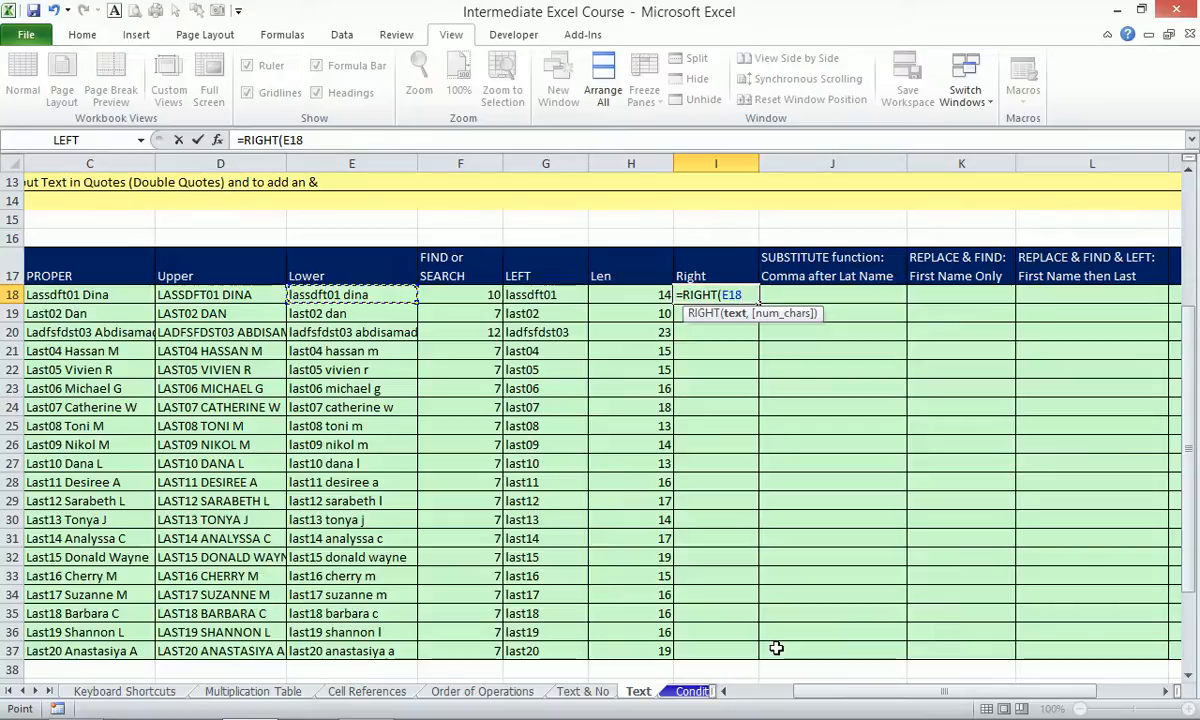
Complete the formula =RIGHT(E18,H18-F18) in I18.
type(",")
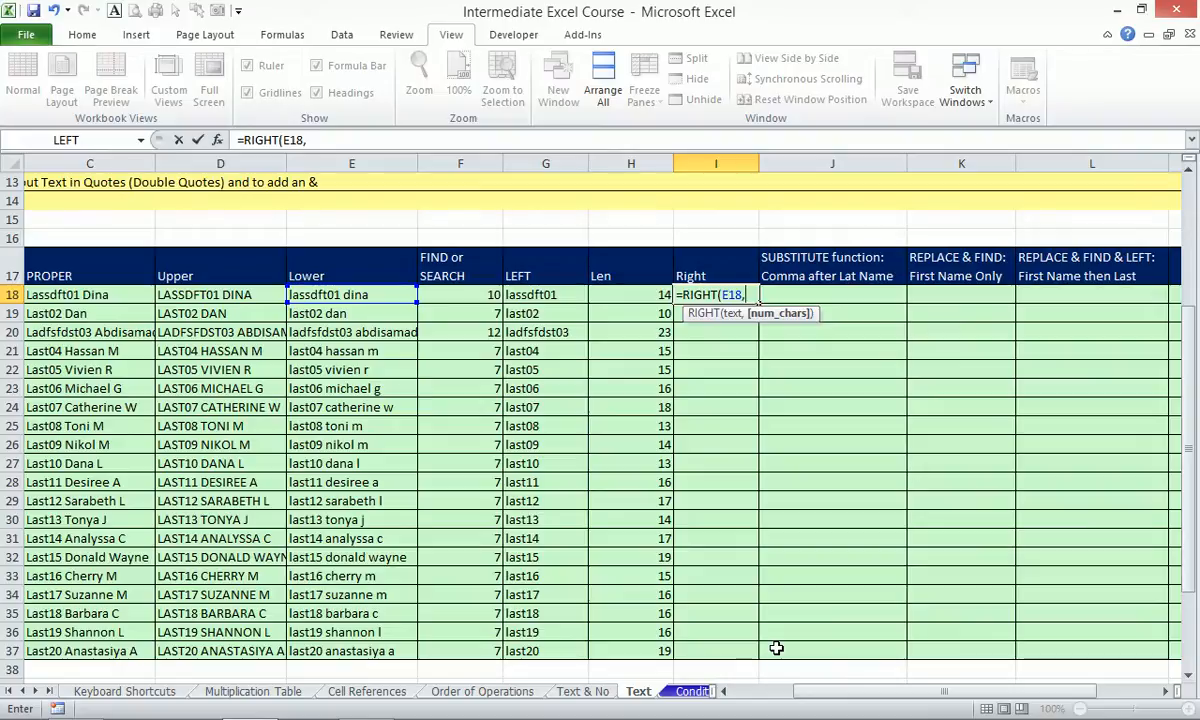
key("Left")
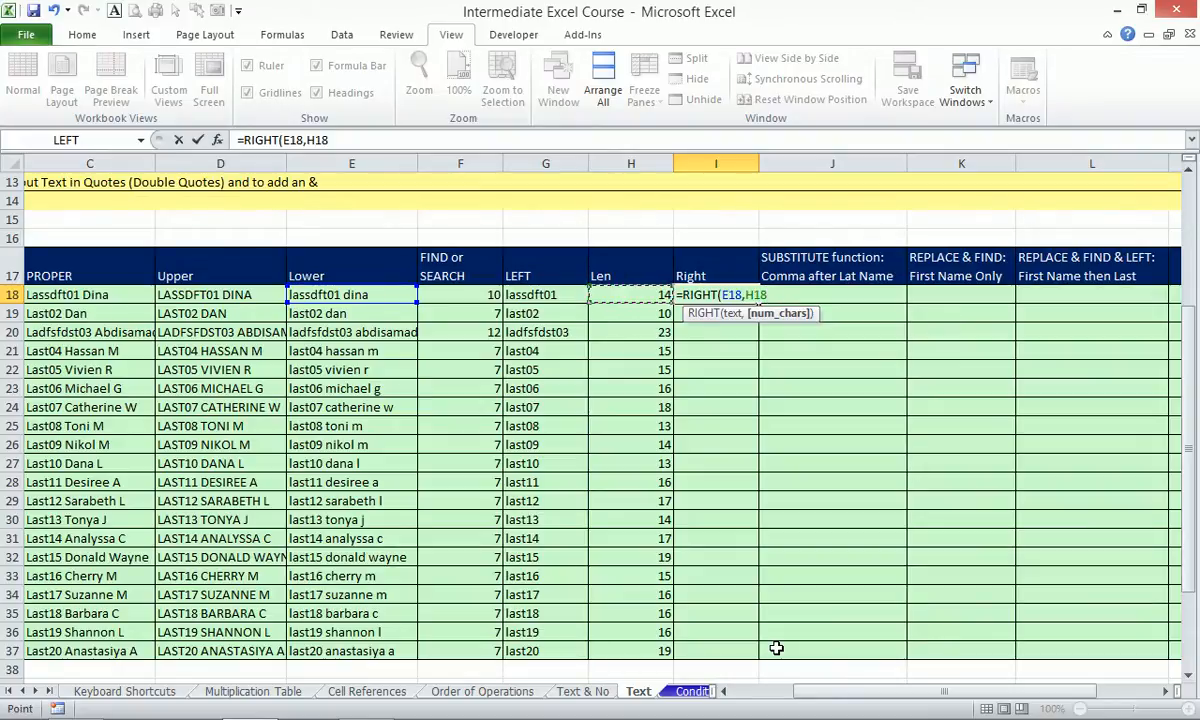
type("-")
key("Left")
key("Left")
key("Left")
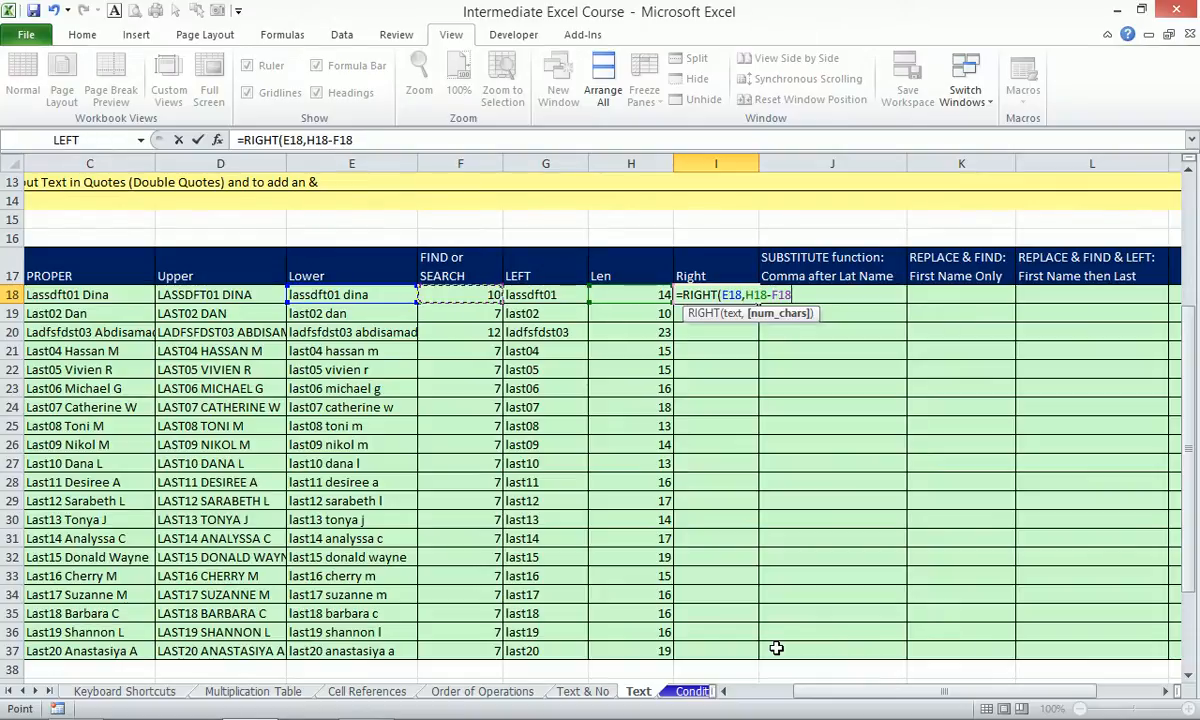
type(")")
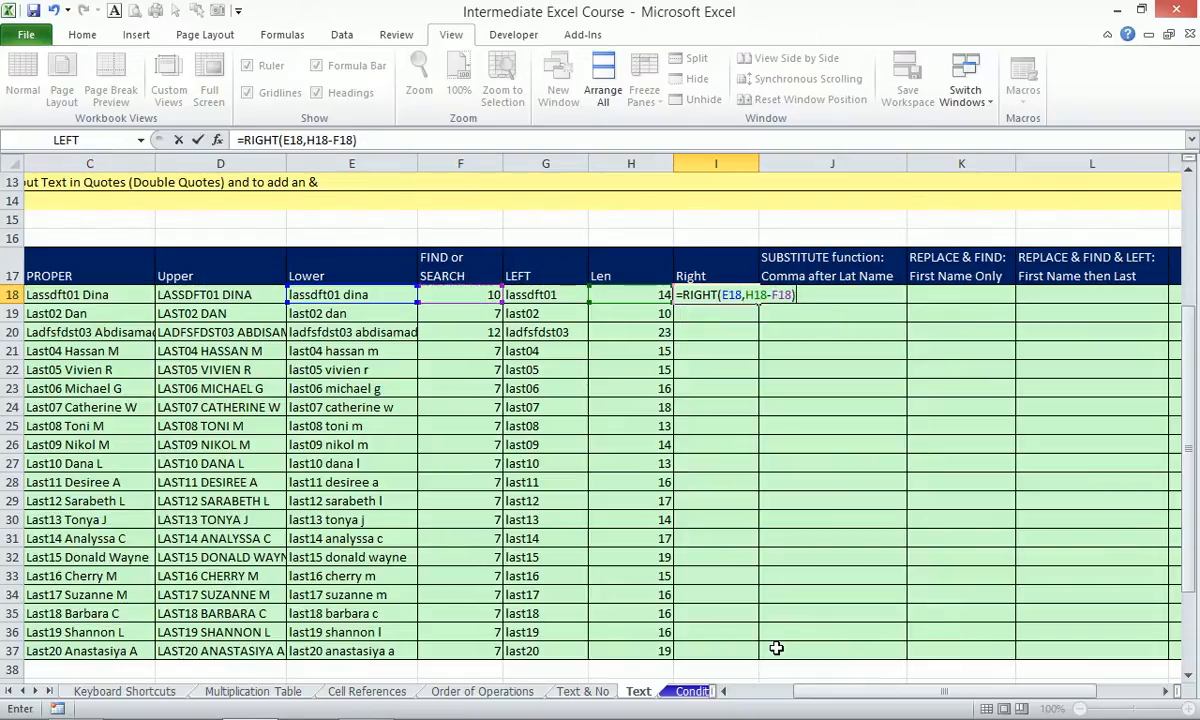
key("Return")
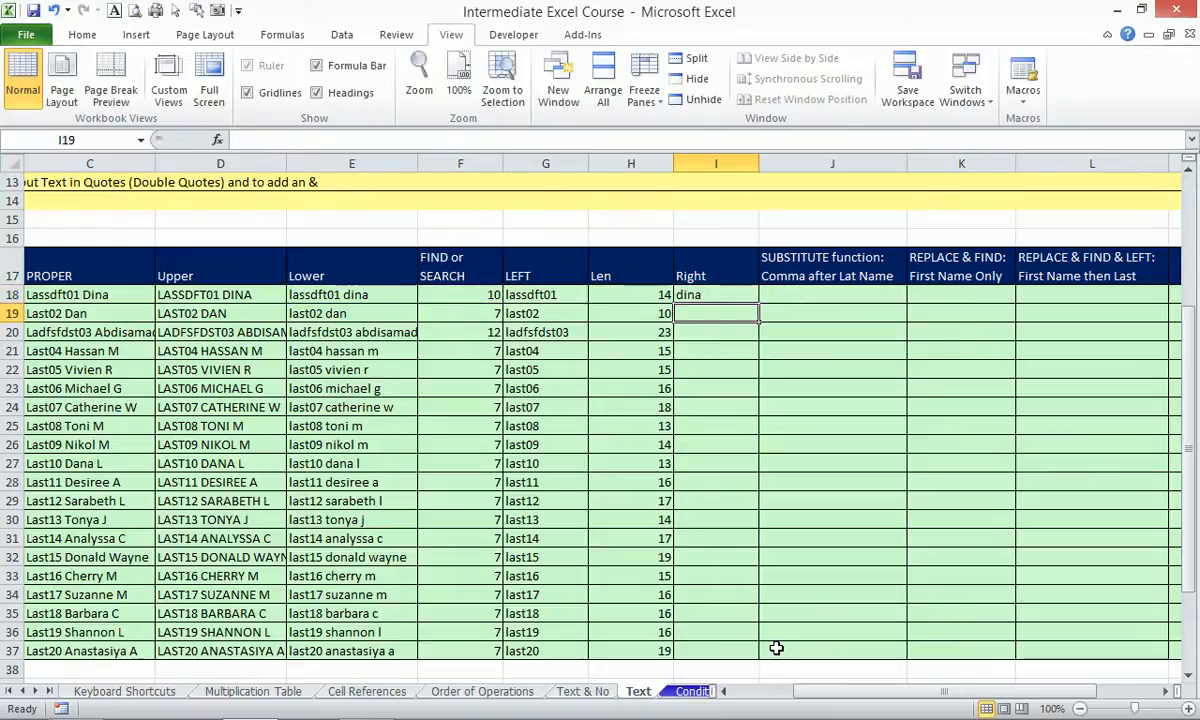
Copy the RIGHT formula down to I37 and select the FIND, LEFT, Len and Right block.
left_click(740, 291)
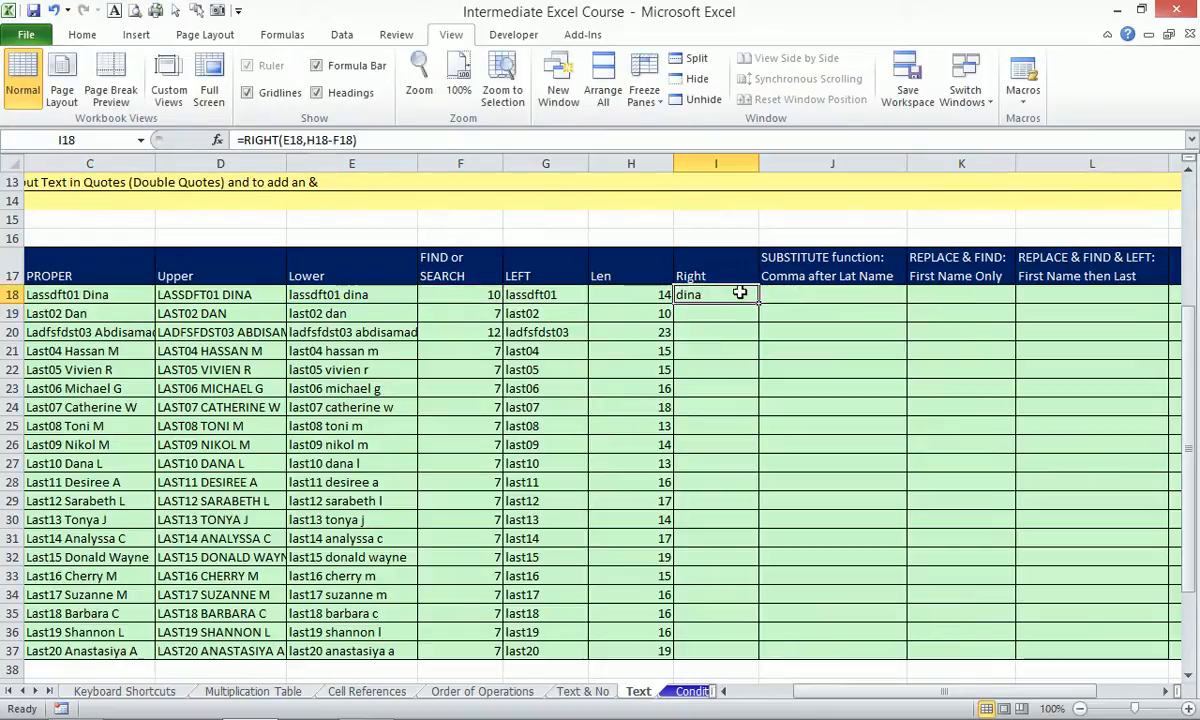
double_click(758, 302)
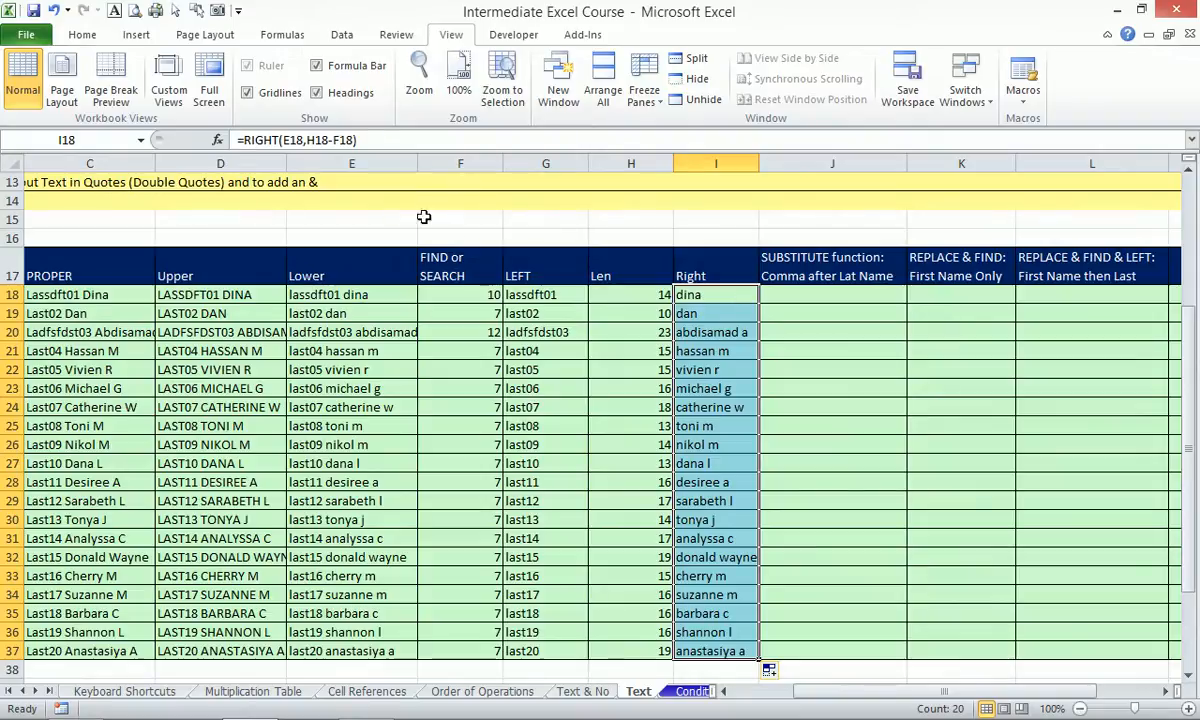
left_click_drag(436, 258, 757, 386)
Zoom to the selected block and inspect the RIGHT formula's references in I18.
key("alt+w")
key("g")
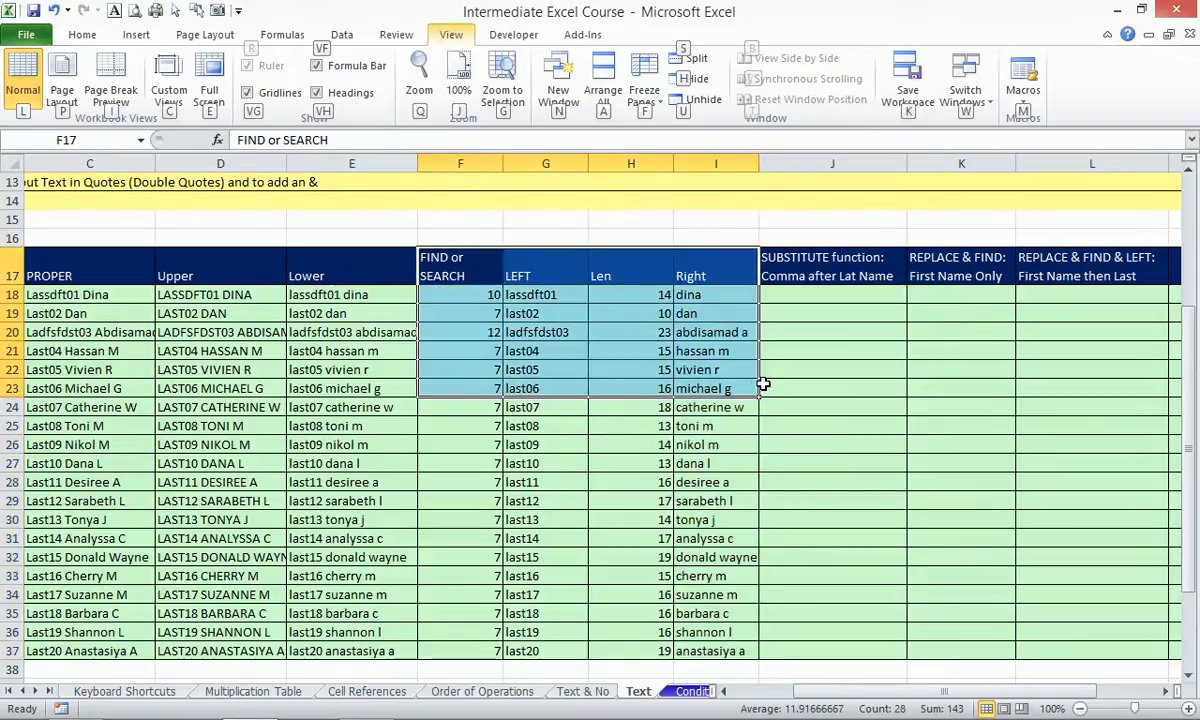
left_click(977, 368)
double_click(978, 370)
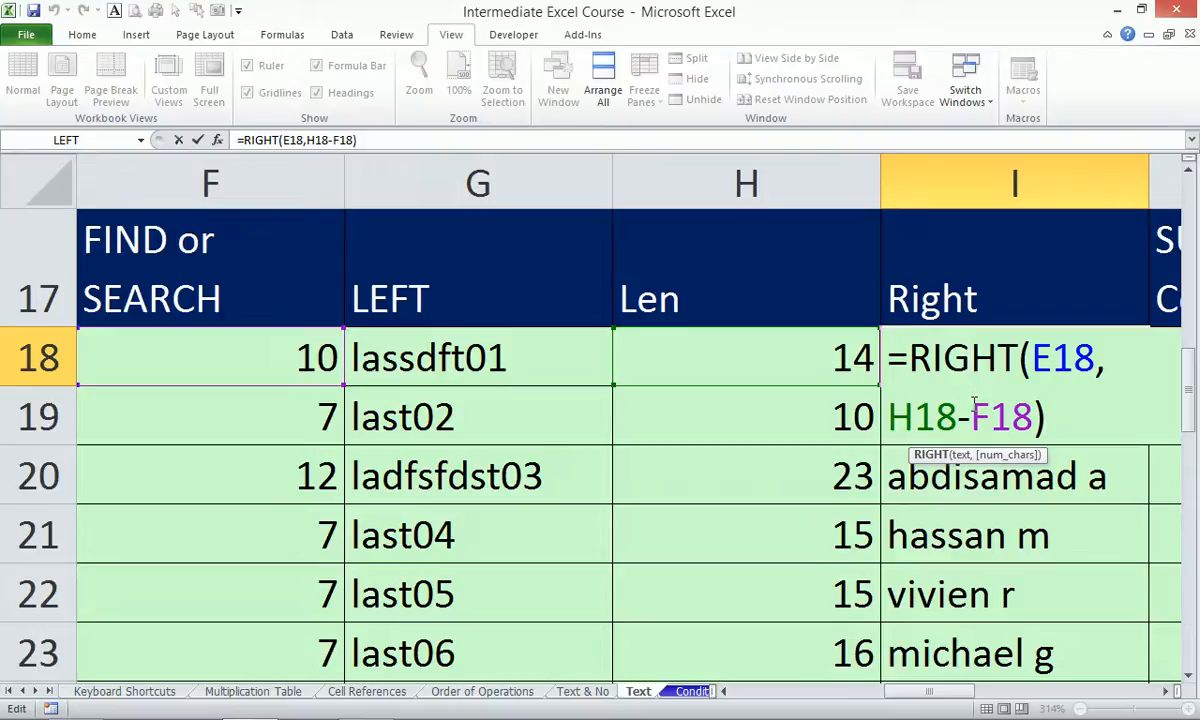
key("Escape")
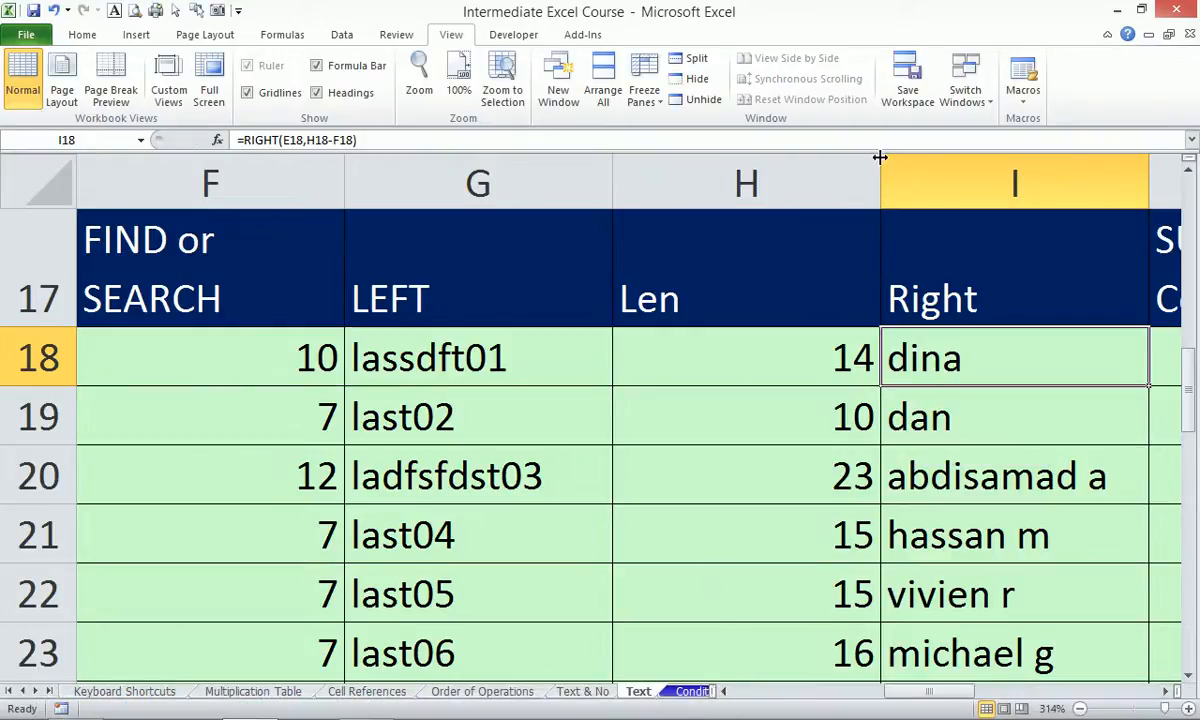
Narrow the Len, LEFT, FIND or SEARCH, and Lower columns, then recheck the I18 formula.
left_click_drag(878, 160, 698, 160)
left_click_drag(611, 170, 565, 170)
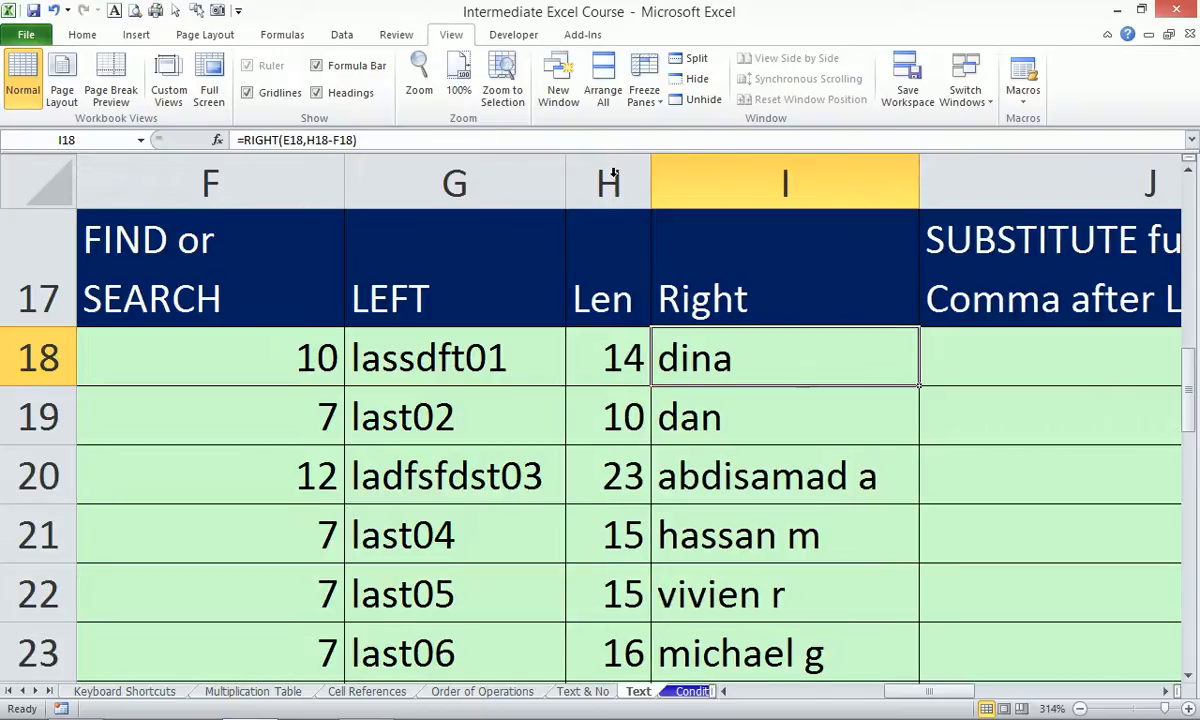
left_click_drag(341, 172, 238, 172)
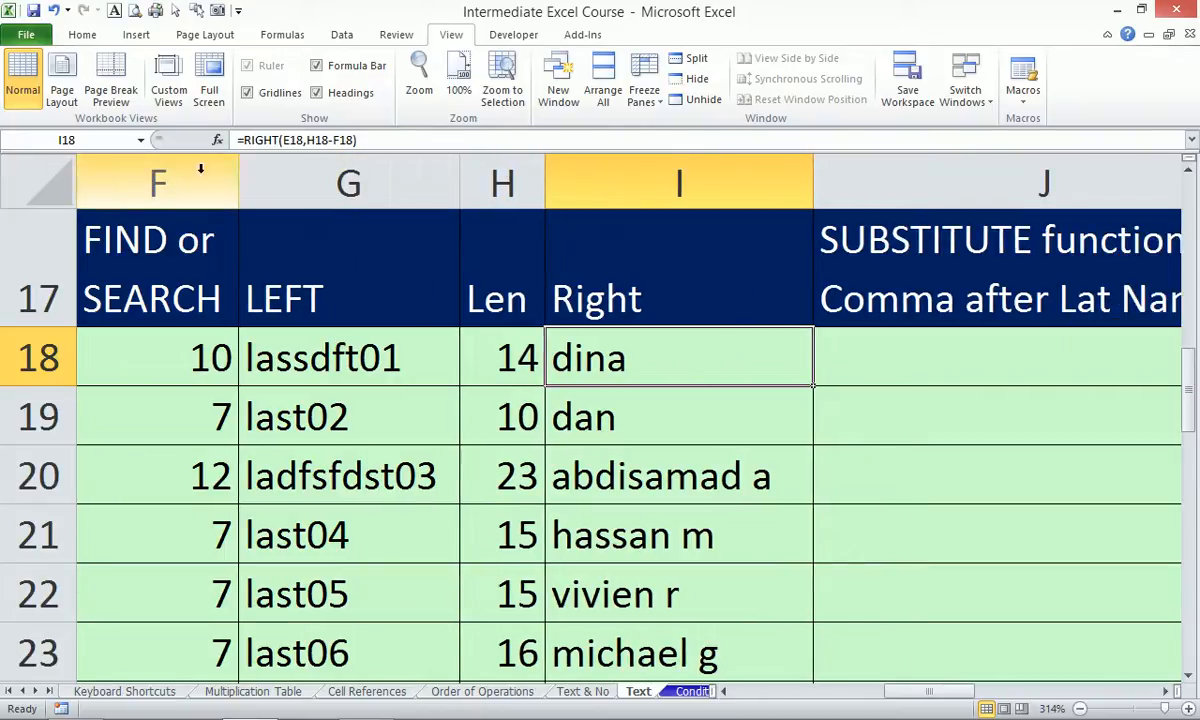
left_click(723, 691)
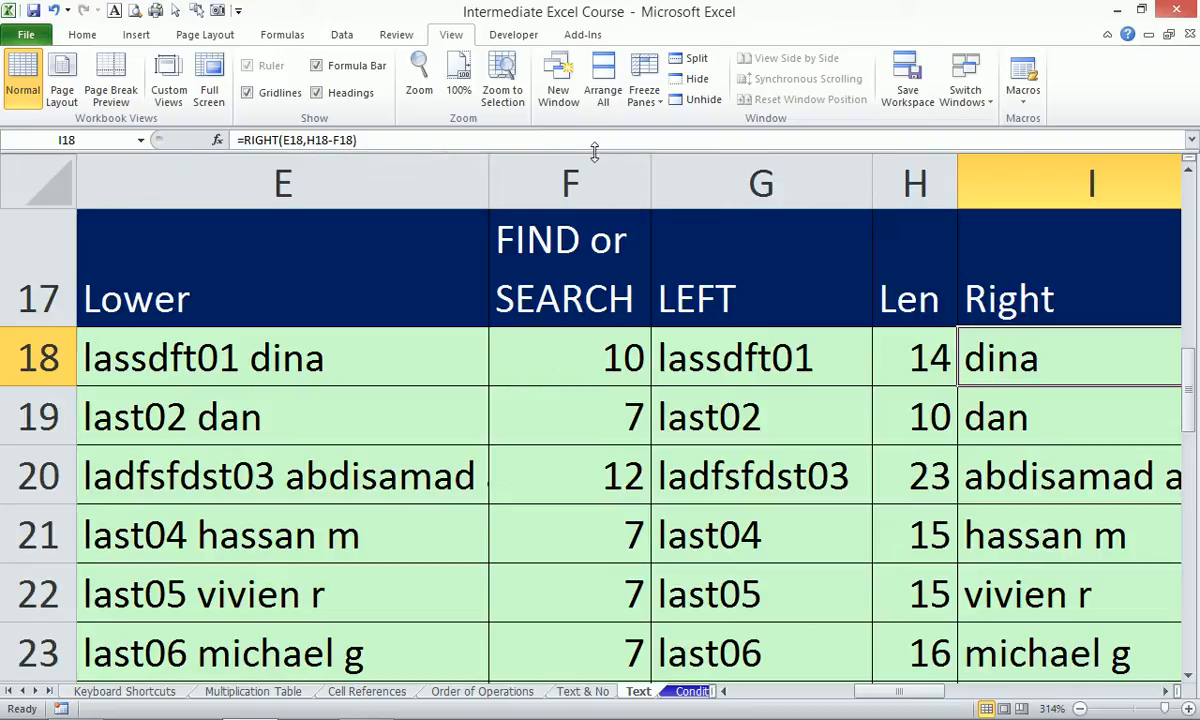
left_click_drag(488, 161, 450, 165)
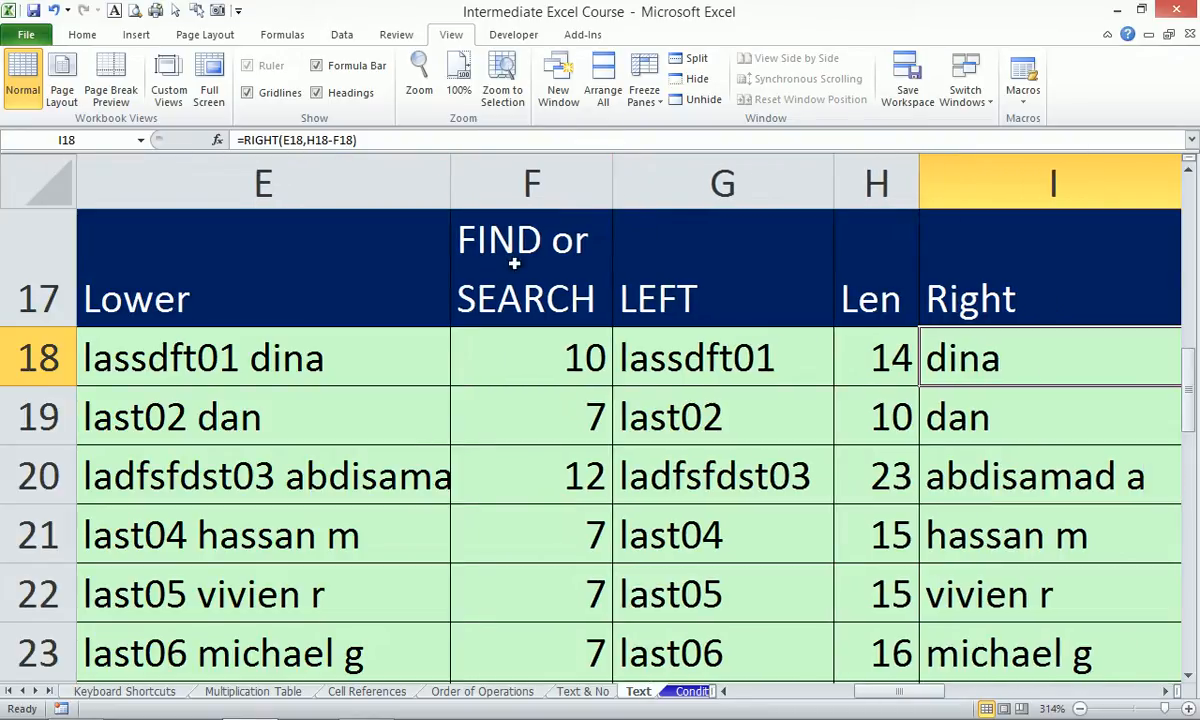
double_click(1010, 355)
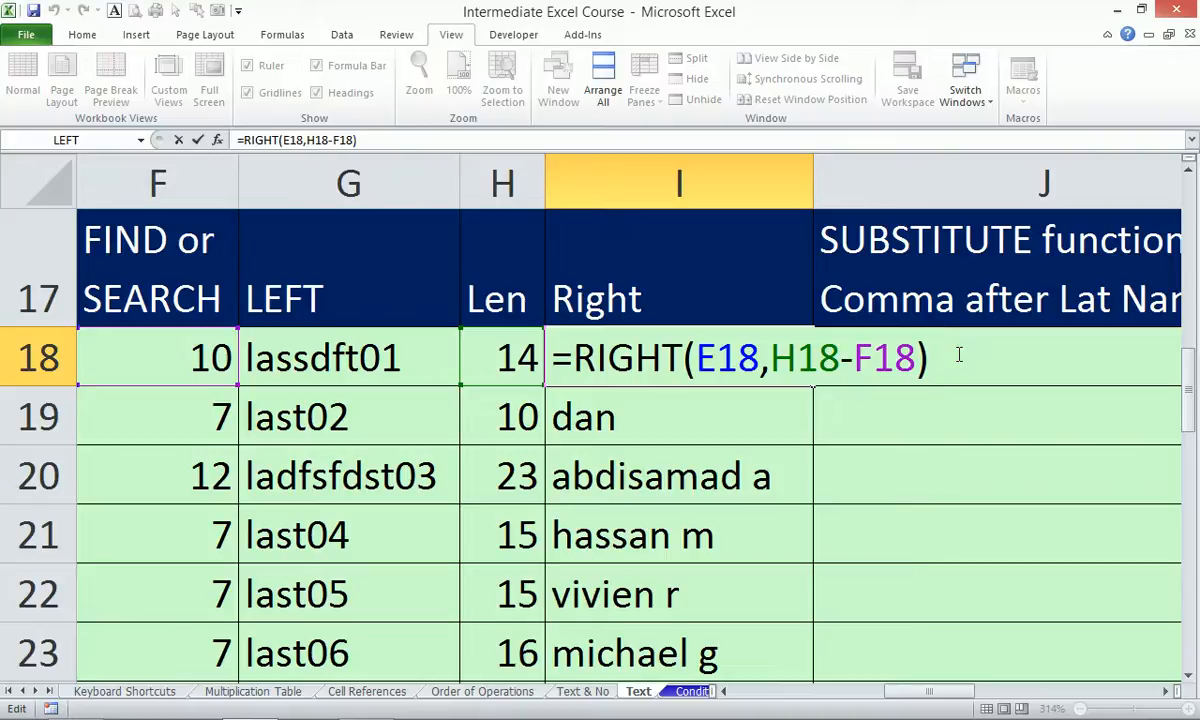
key("Escape")
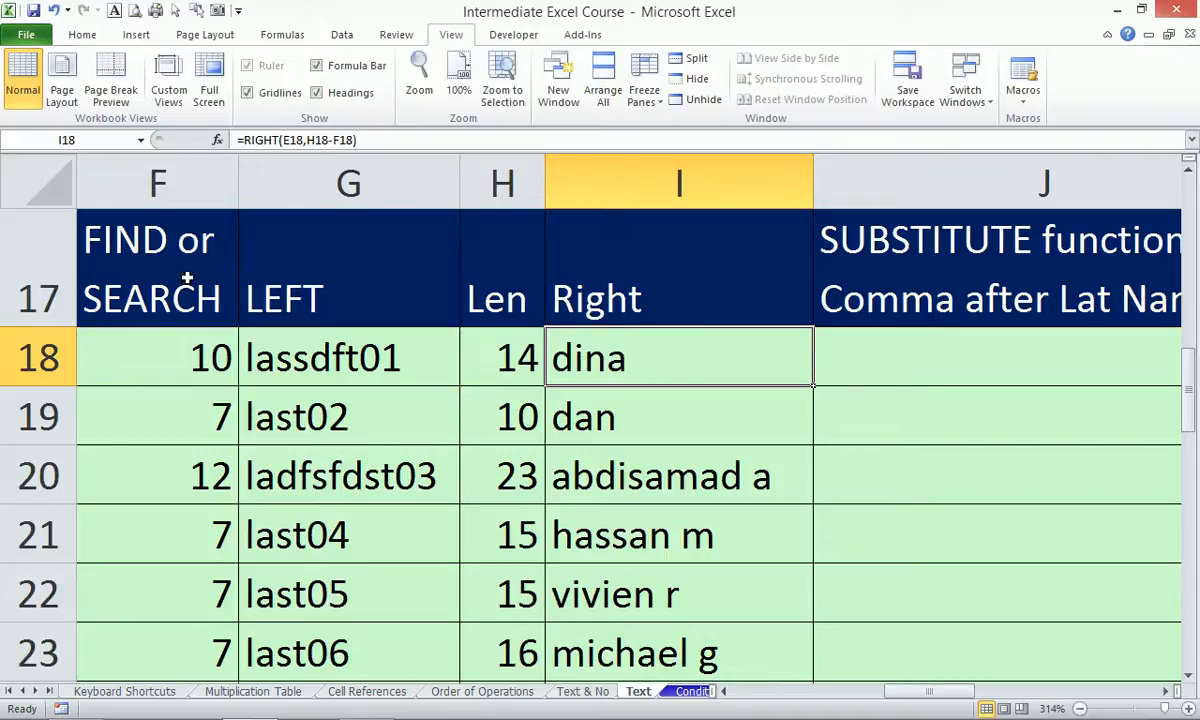
Select E17:I22 and zoom to the selection for review.
left_click_drag(893, 698, 863, 698)
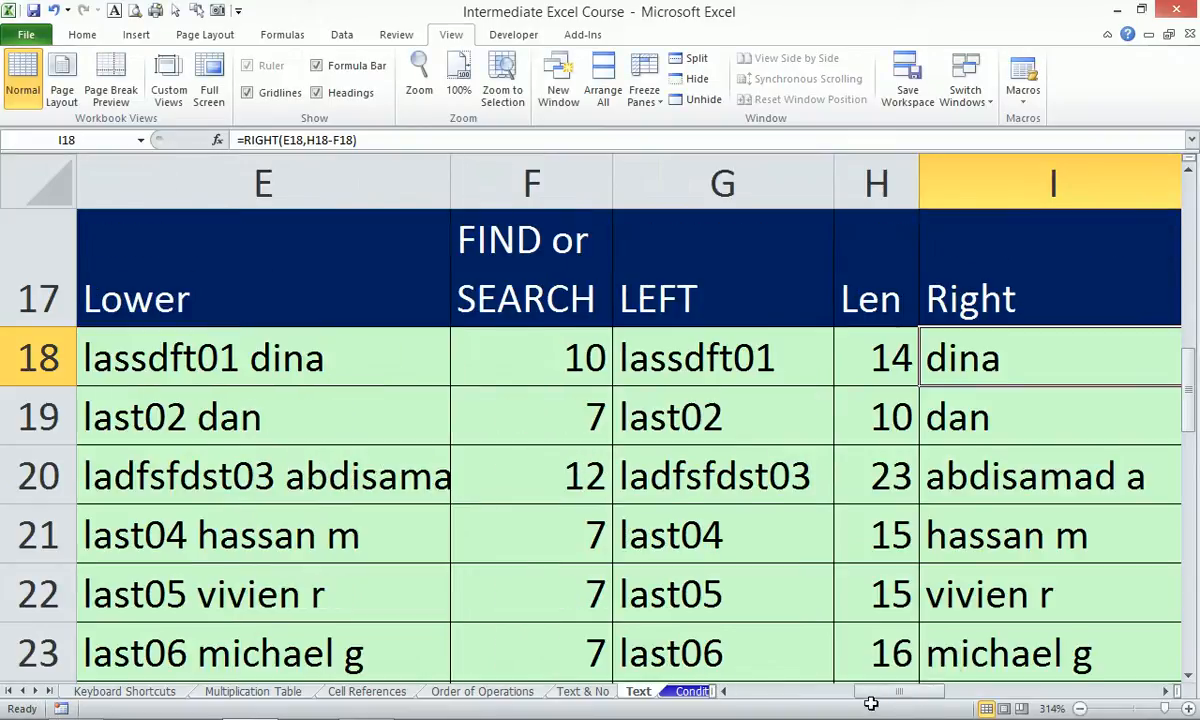
left_click_drag(330, 268, 487, 571)
key("alt+w")
key("g")
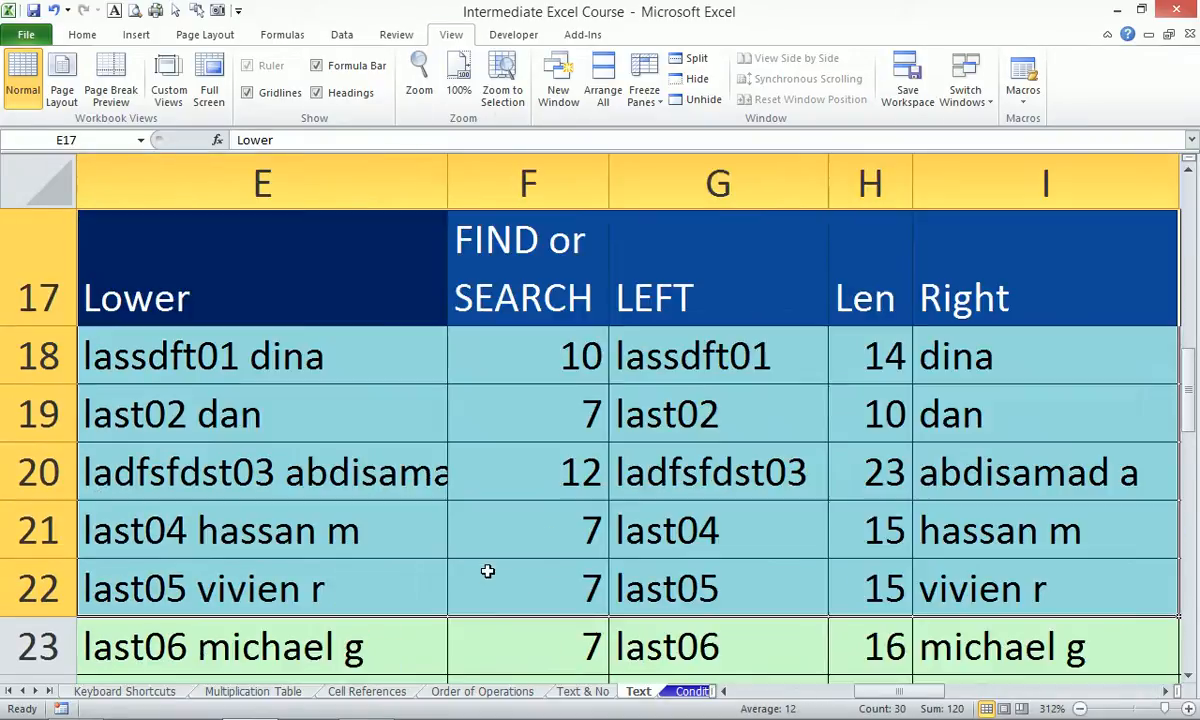
left_click(1062, 353)
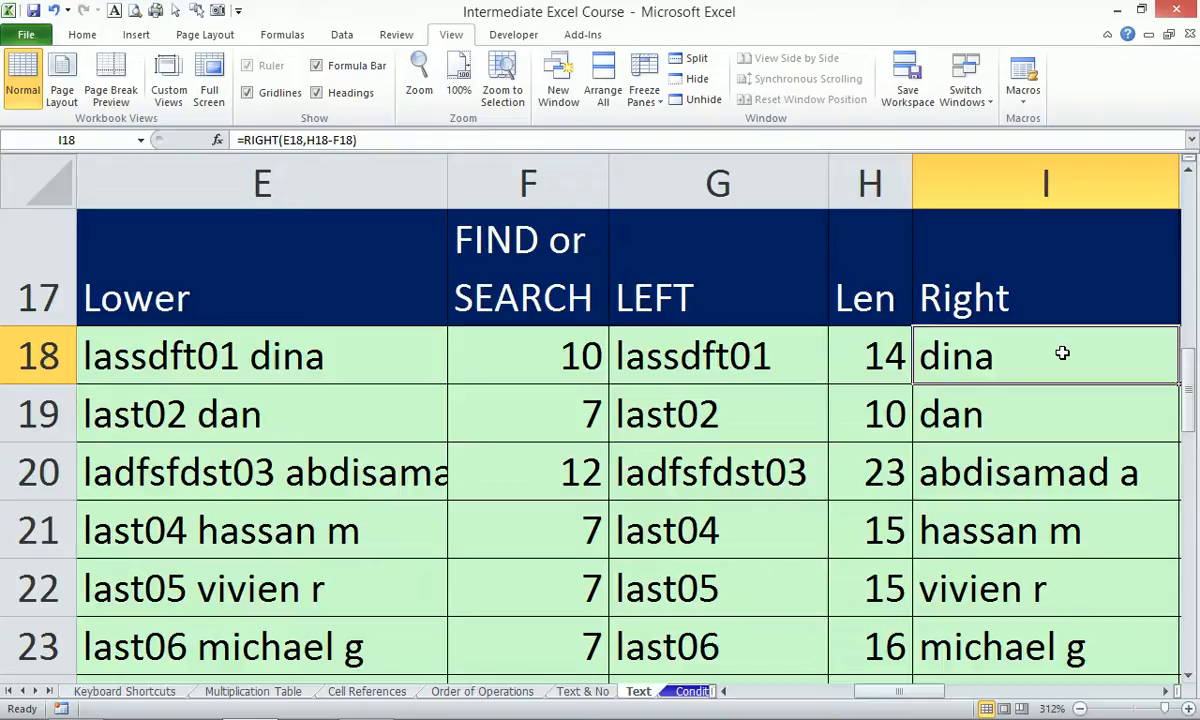
Select E17:L23 and zoom to the selection so the whole text-function table fits, then select J18.
left_click(1167, 691)
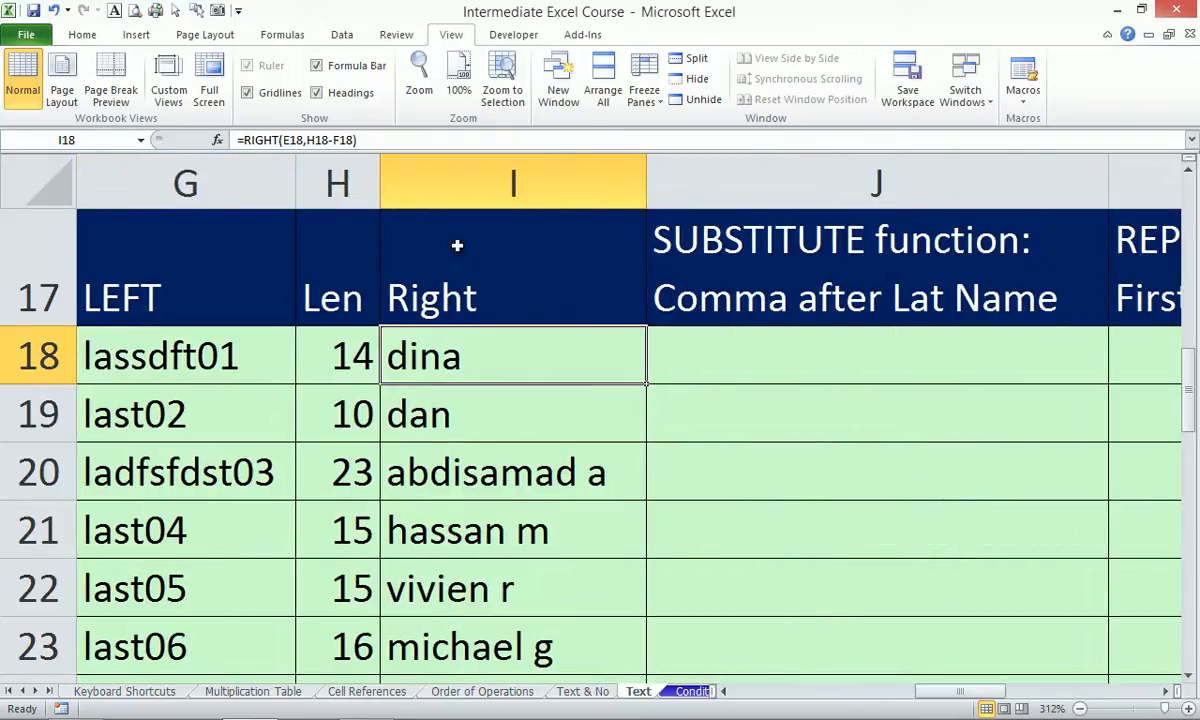
left_click_drag(928, 700, 865, 700)
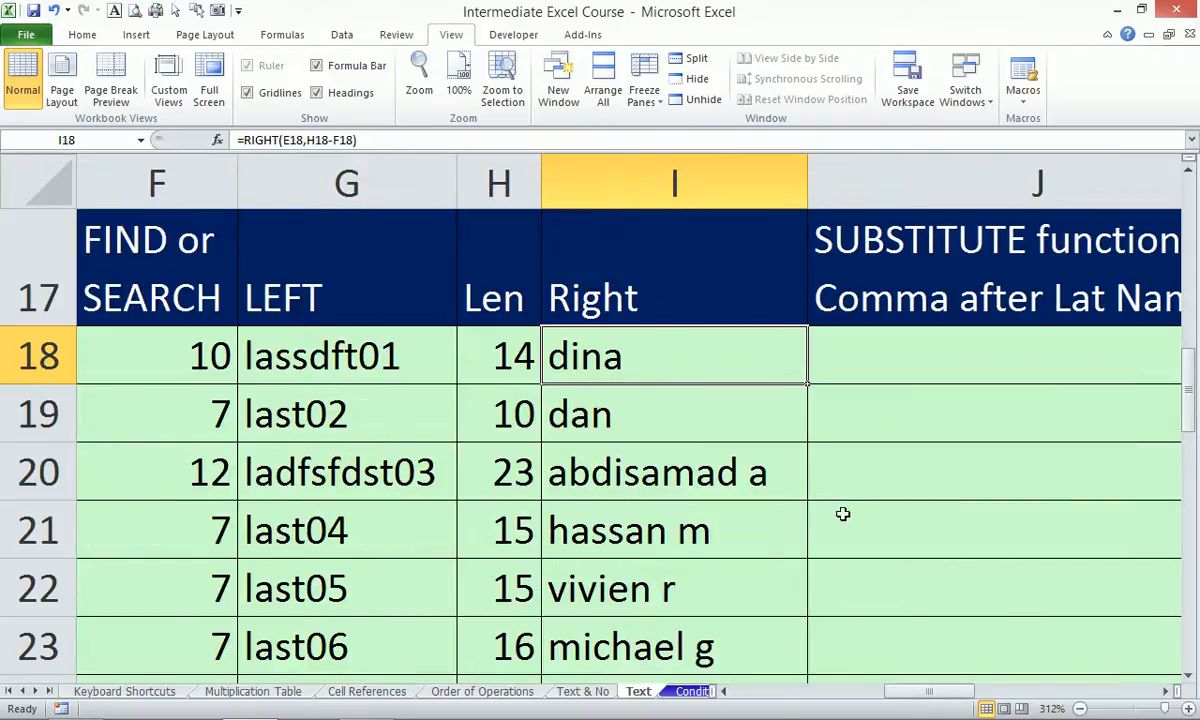
left_click_drag(899, 700, 868, 700)
left_click_drag(327, 300, 704, 623)
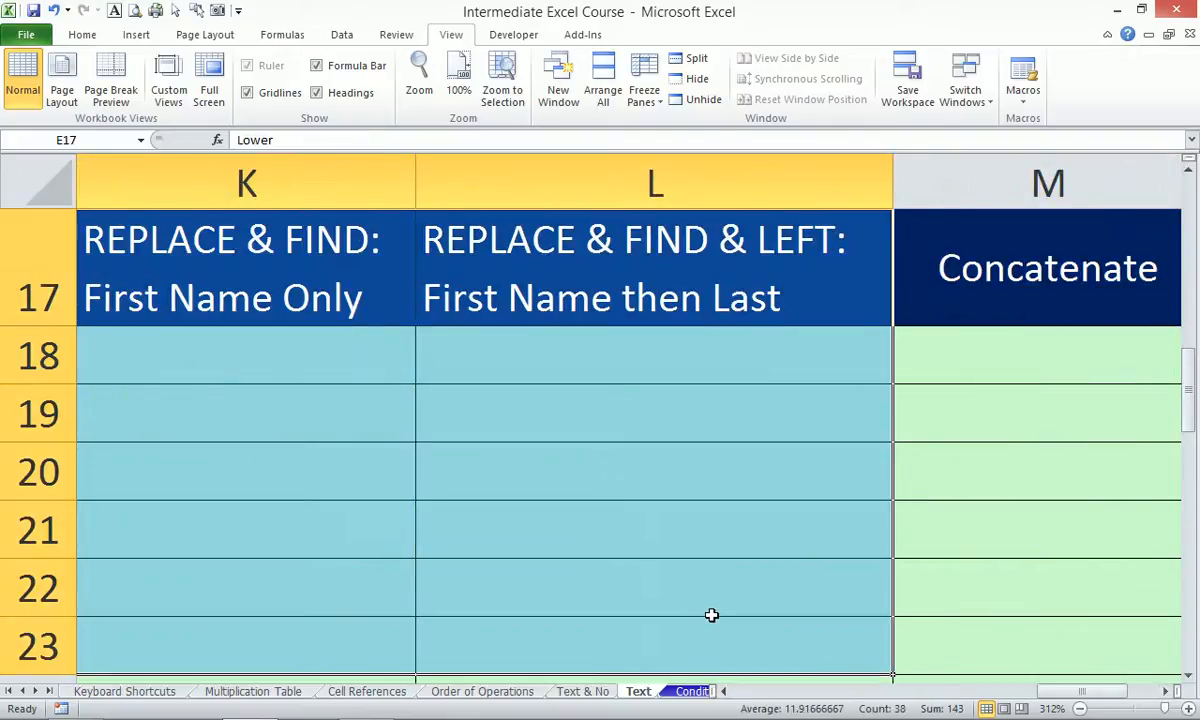
key("alt+w")
key("g")
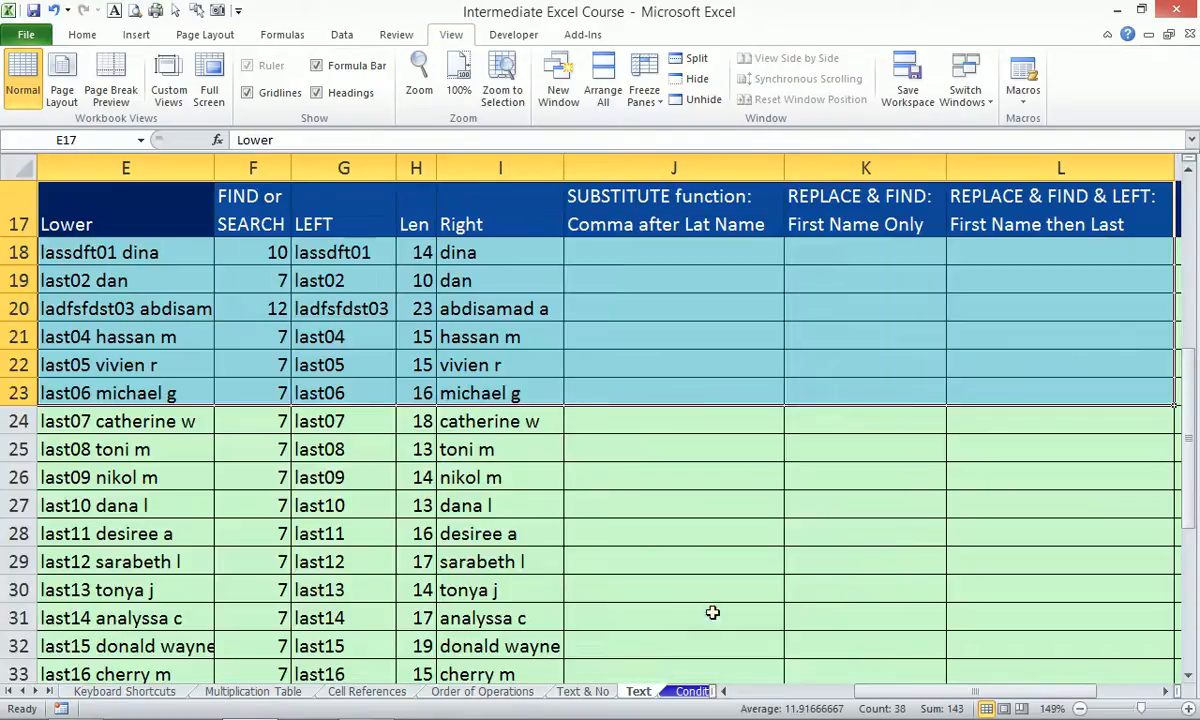
left_click(670, 251)
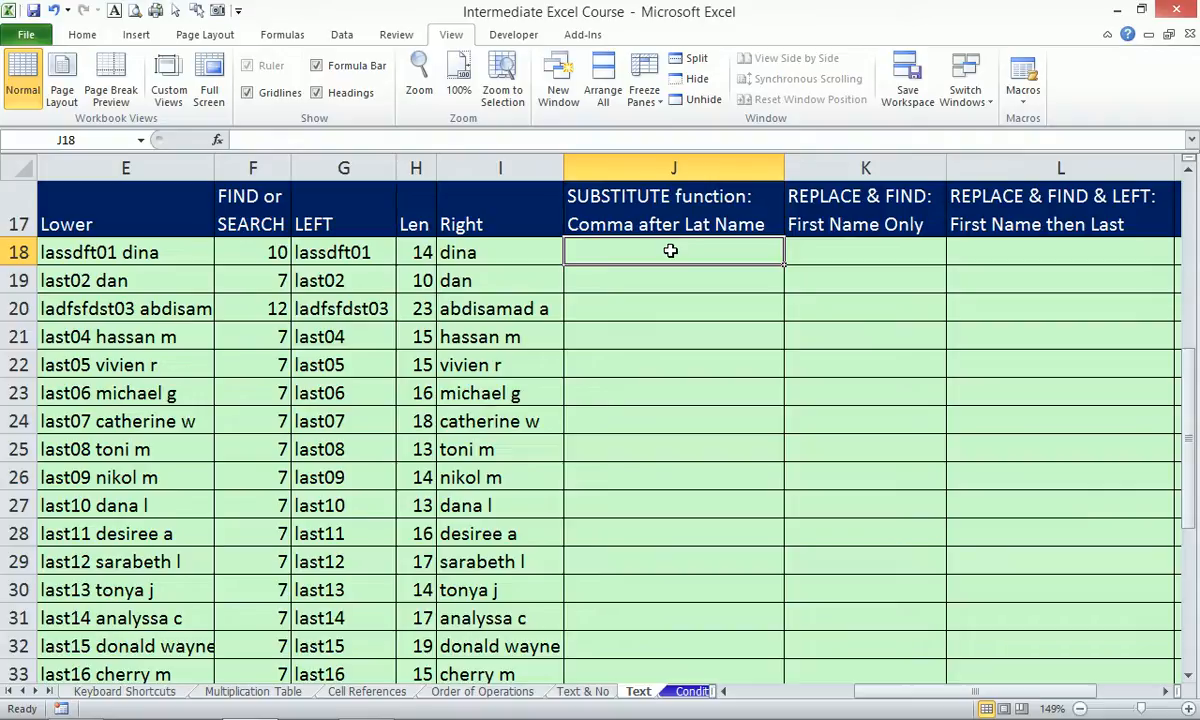
Enter =SUBSTITUTE(E18," ",", ") in J18 so it shows lassdft01, dina.
type("=sub")
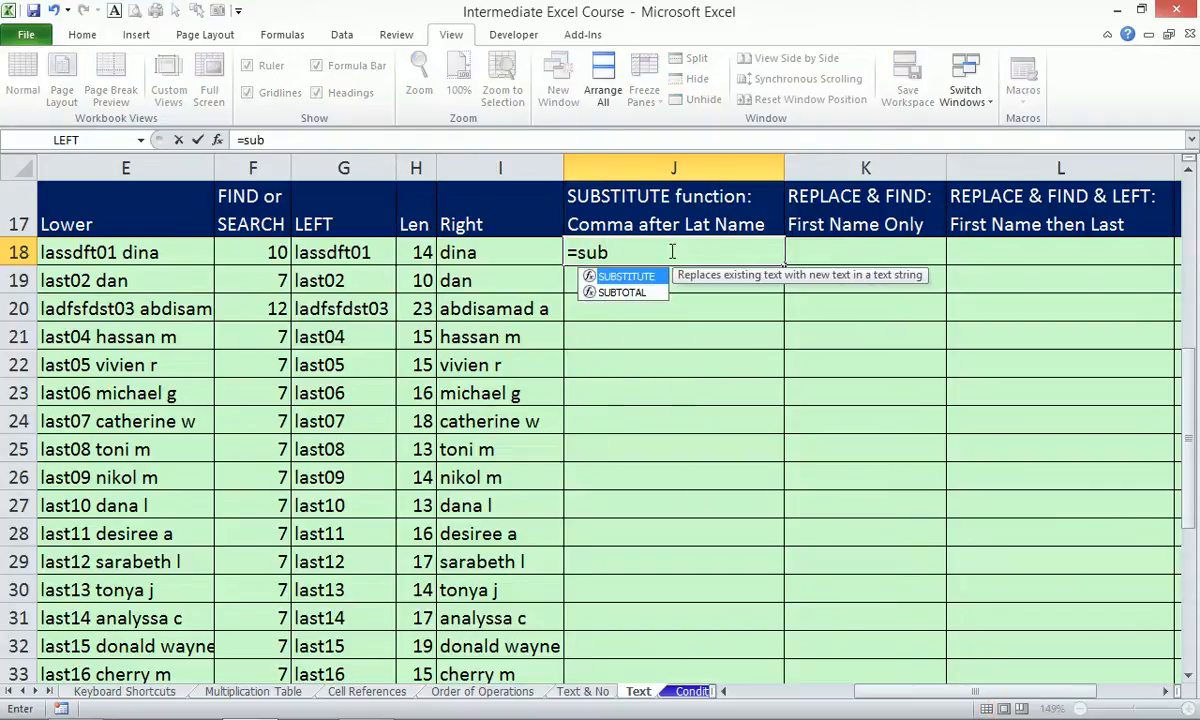
key("Tab")
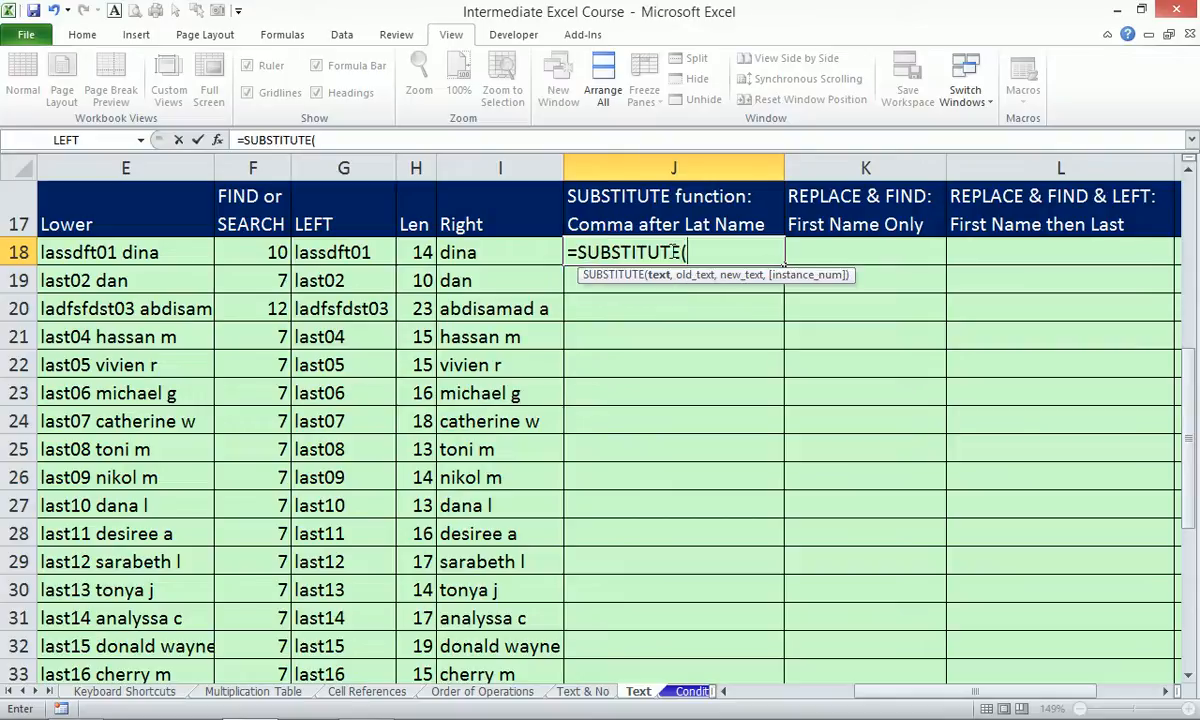
key("Left")
key("Left")
key("Left")
key("Left")
key("Left")
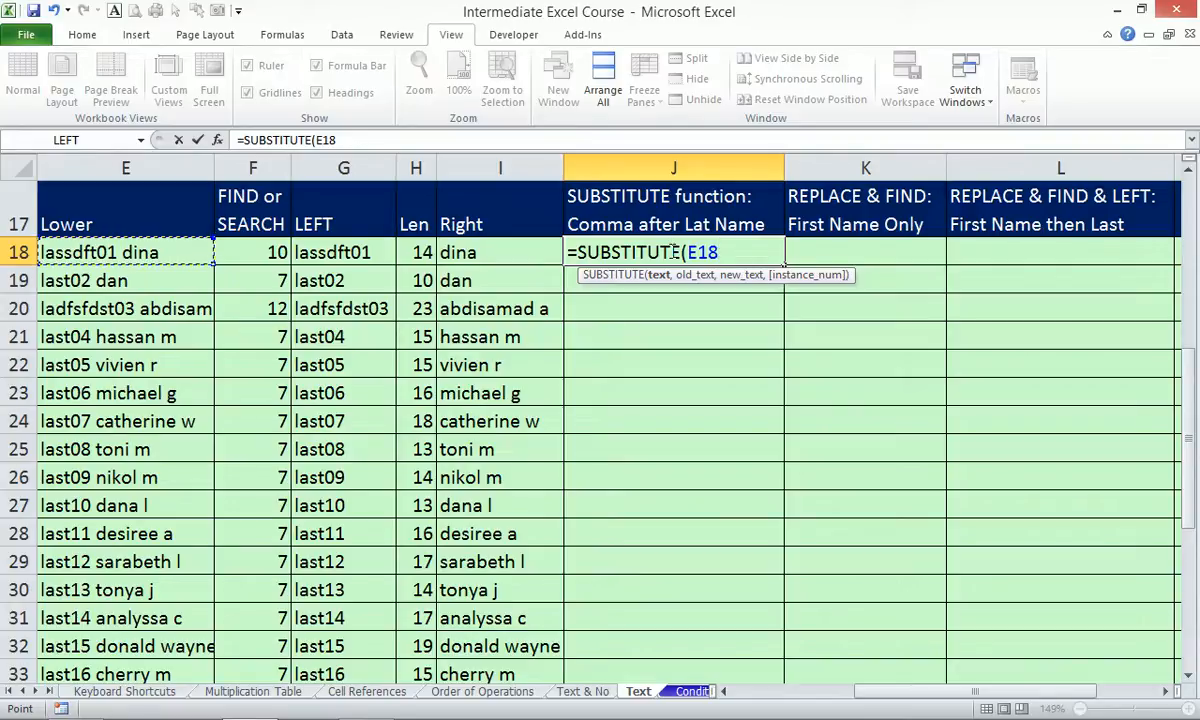
type(",")
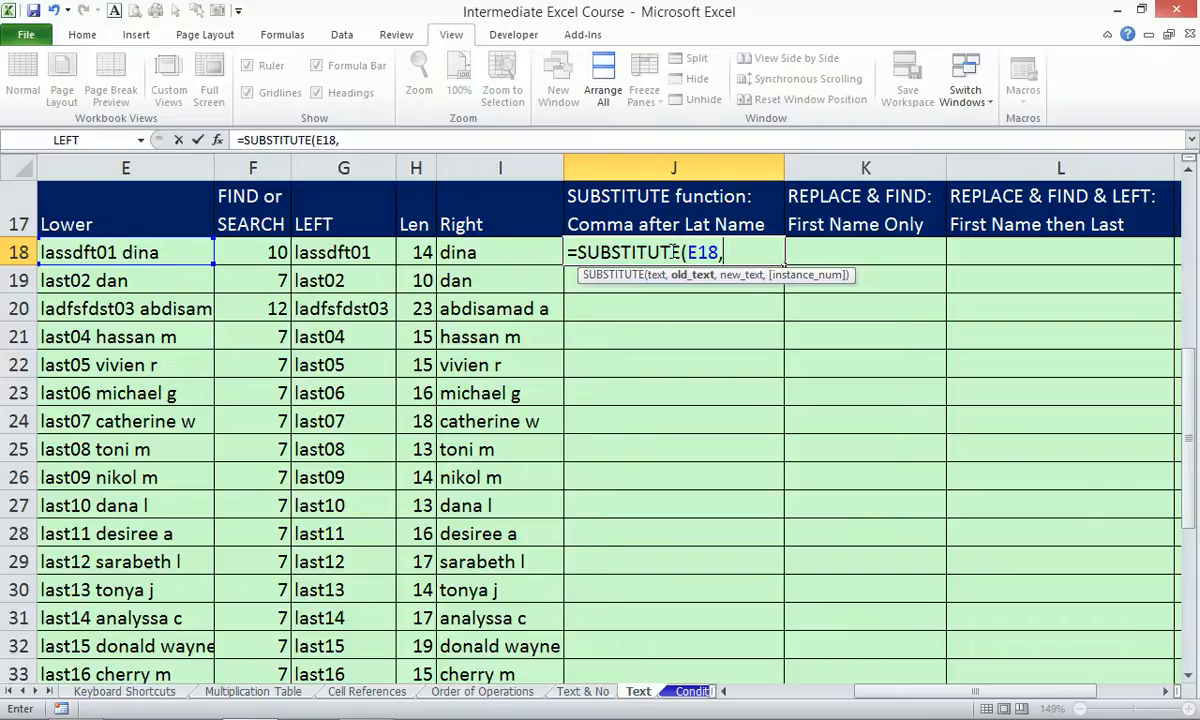
type("\" \",")
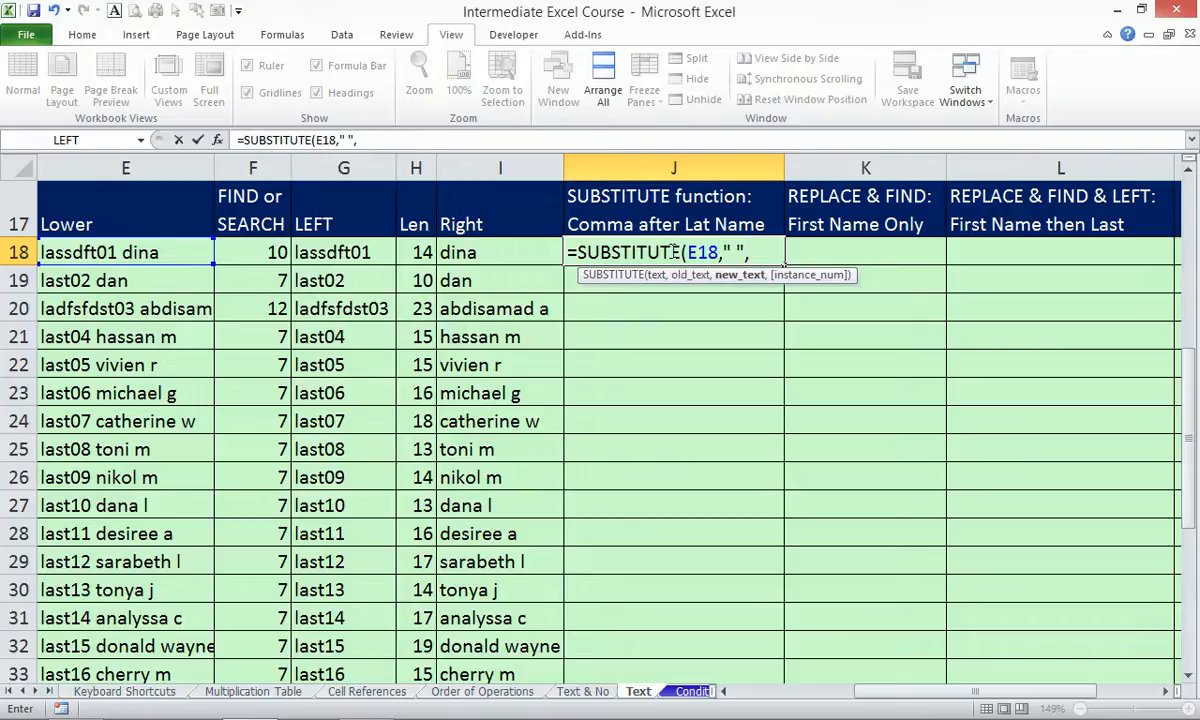
type("\",\", \"")
type(")")
key("ctrl+Return")
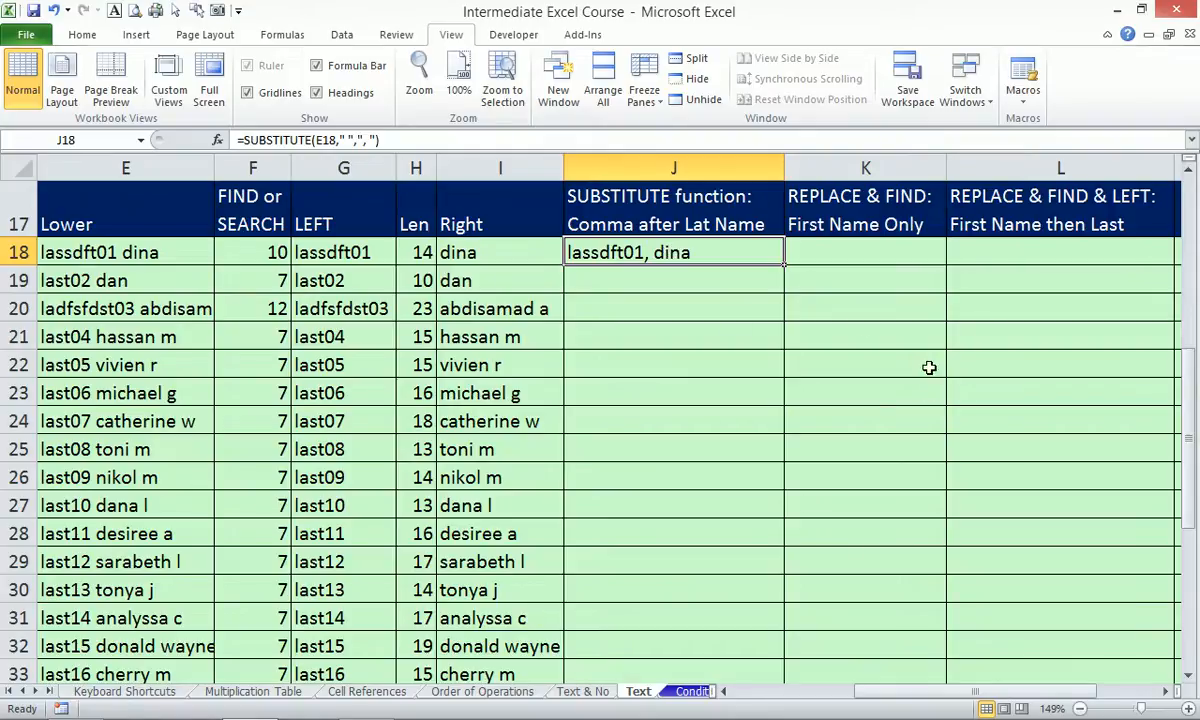
Fill J18's SUBSTITUTE formula down column J, then reopen J18's formula for editing.
double_click(784, 265)
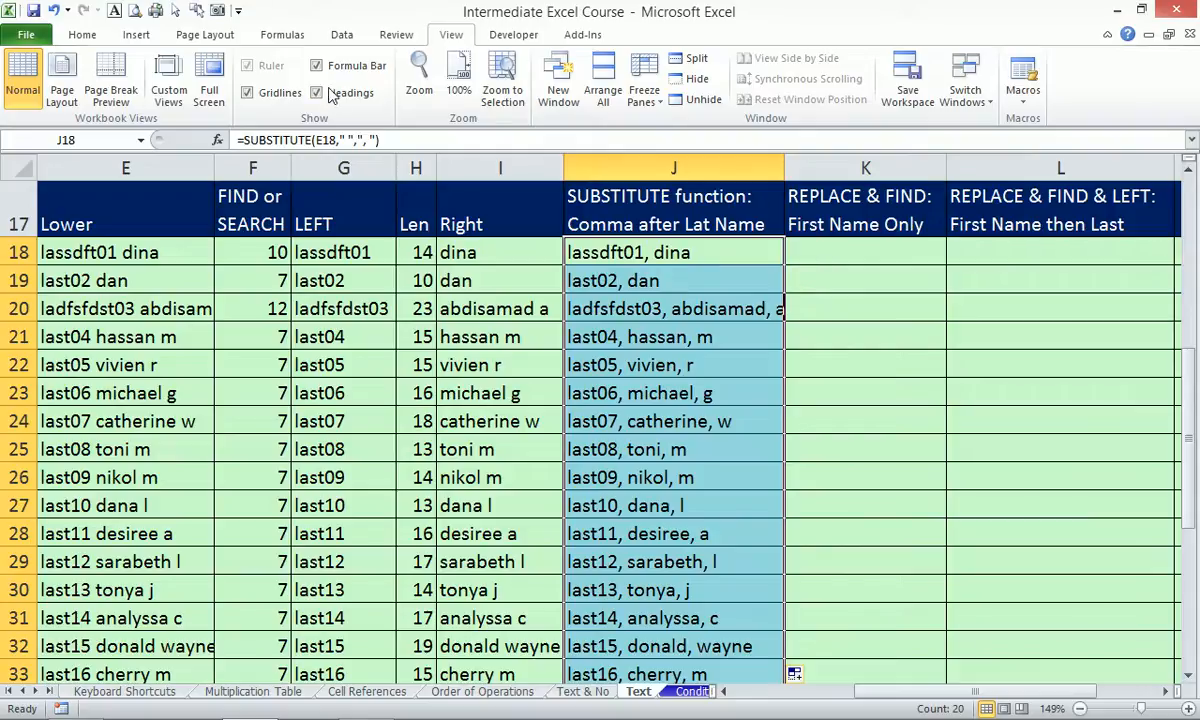
left_click(374, 141)
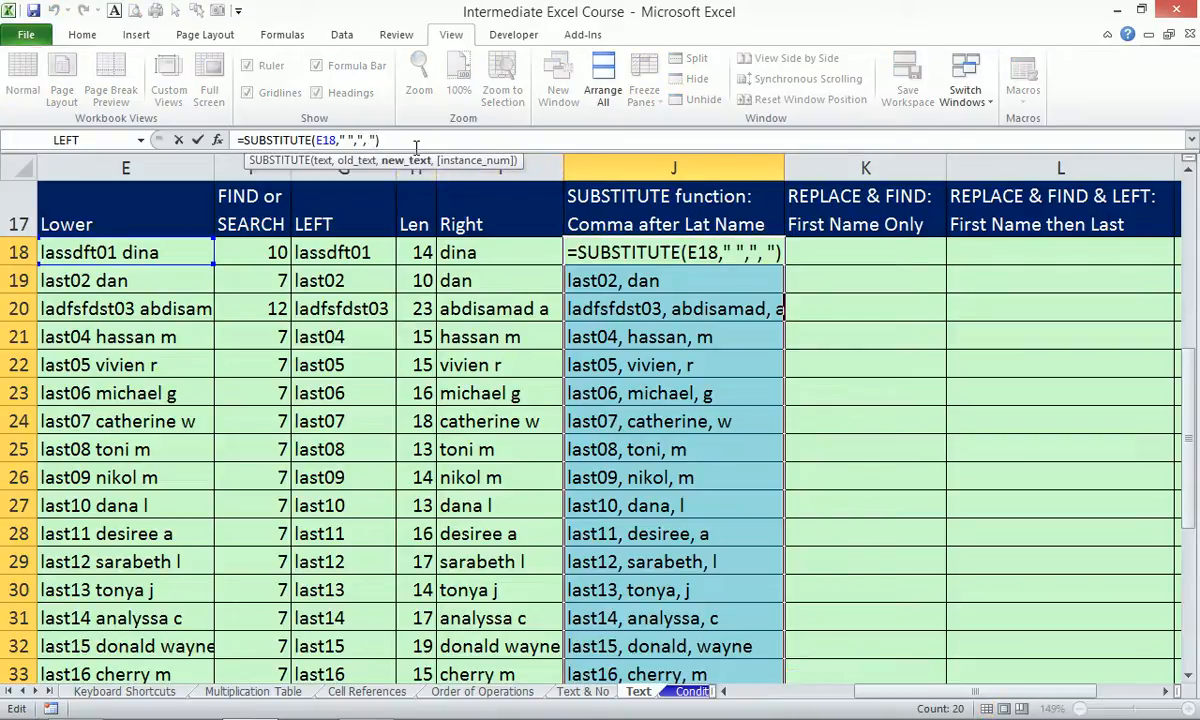
Add instance number 1 to J18's SUBSTITUTE formula, then start =REPL in K18.
type(",")
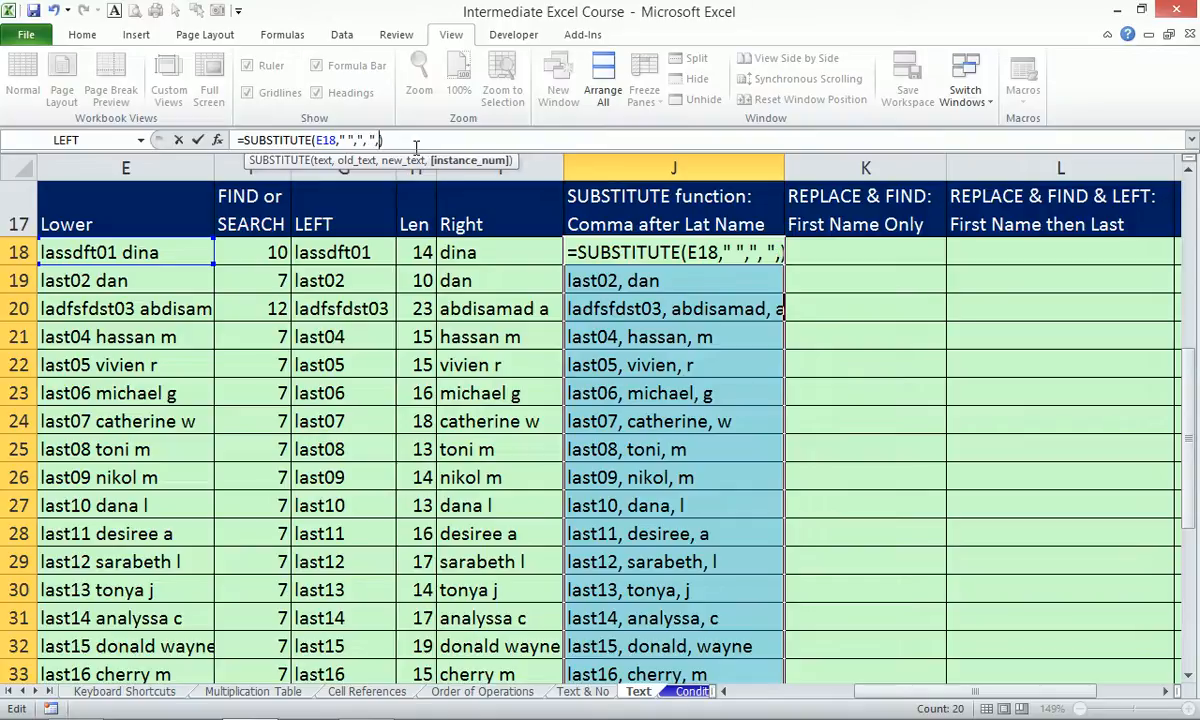
type("1")
key("ctrl+Return")
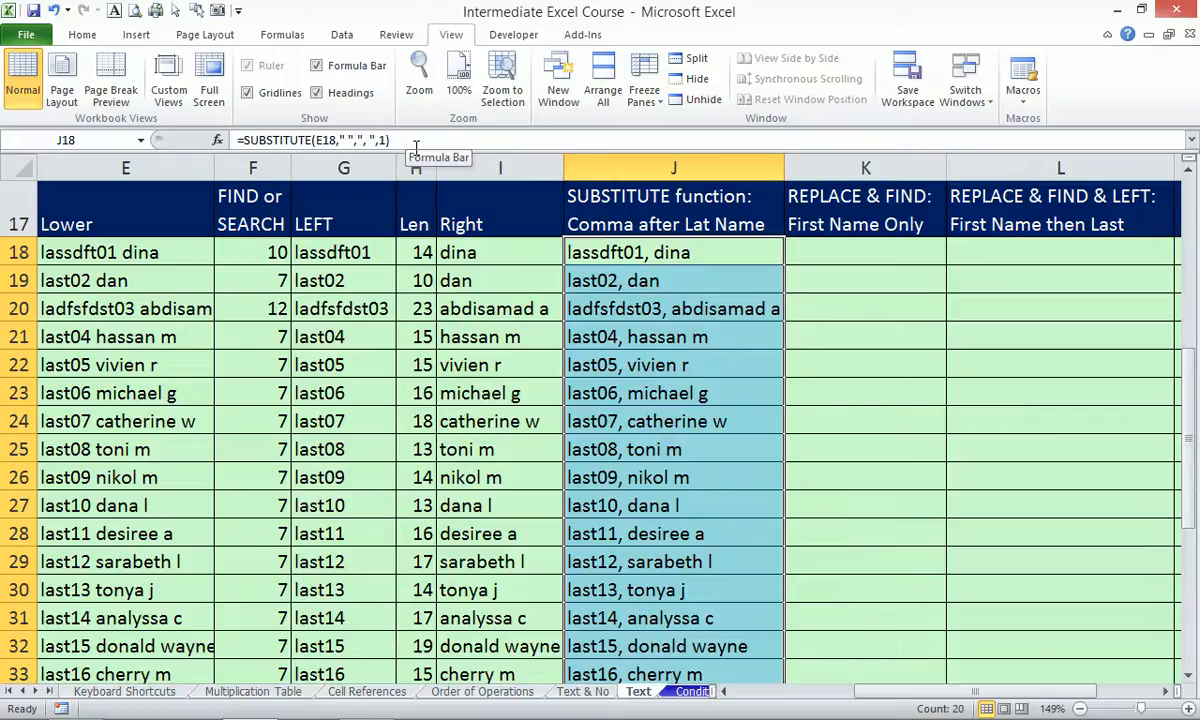
key("ctrl+z")
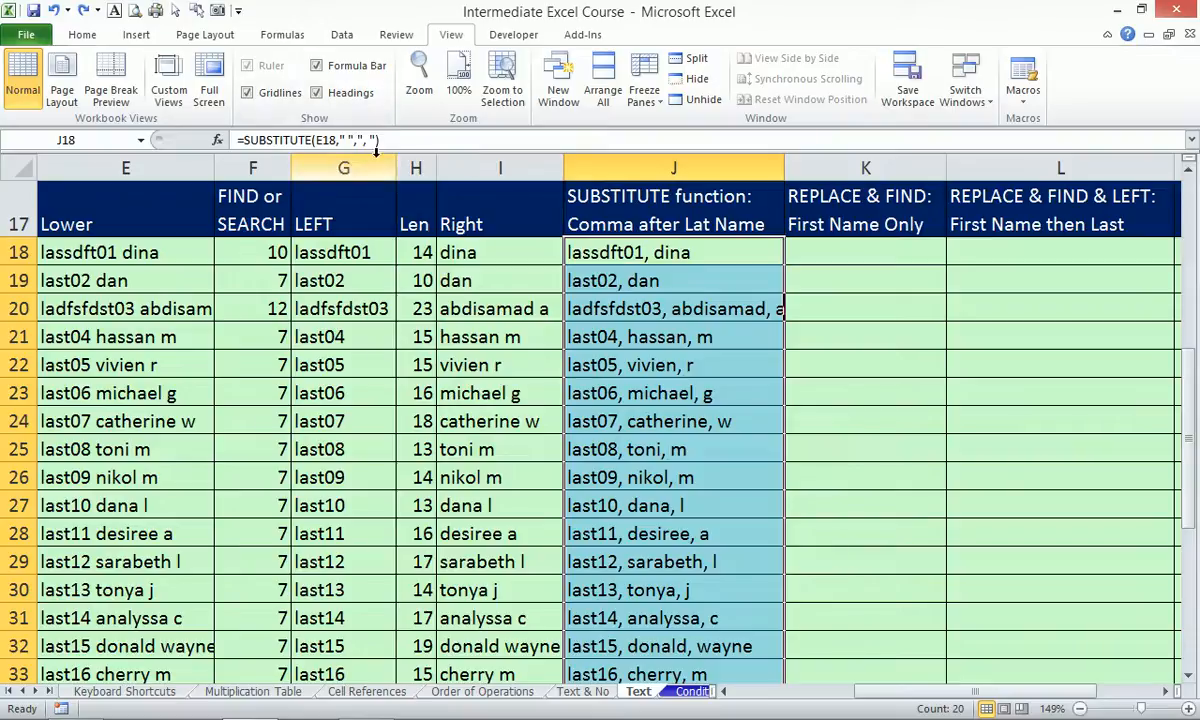
left_click(376, 139)
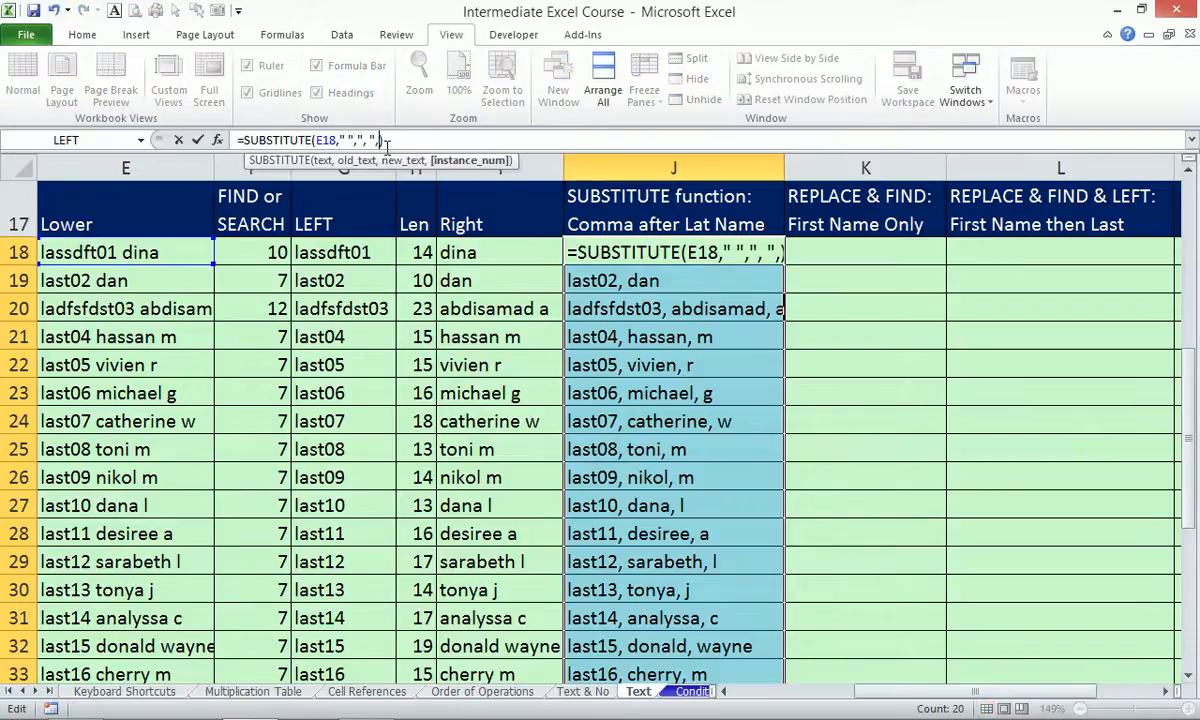
type(",1")
key("ctrl+Return")
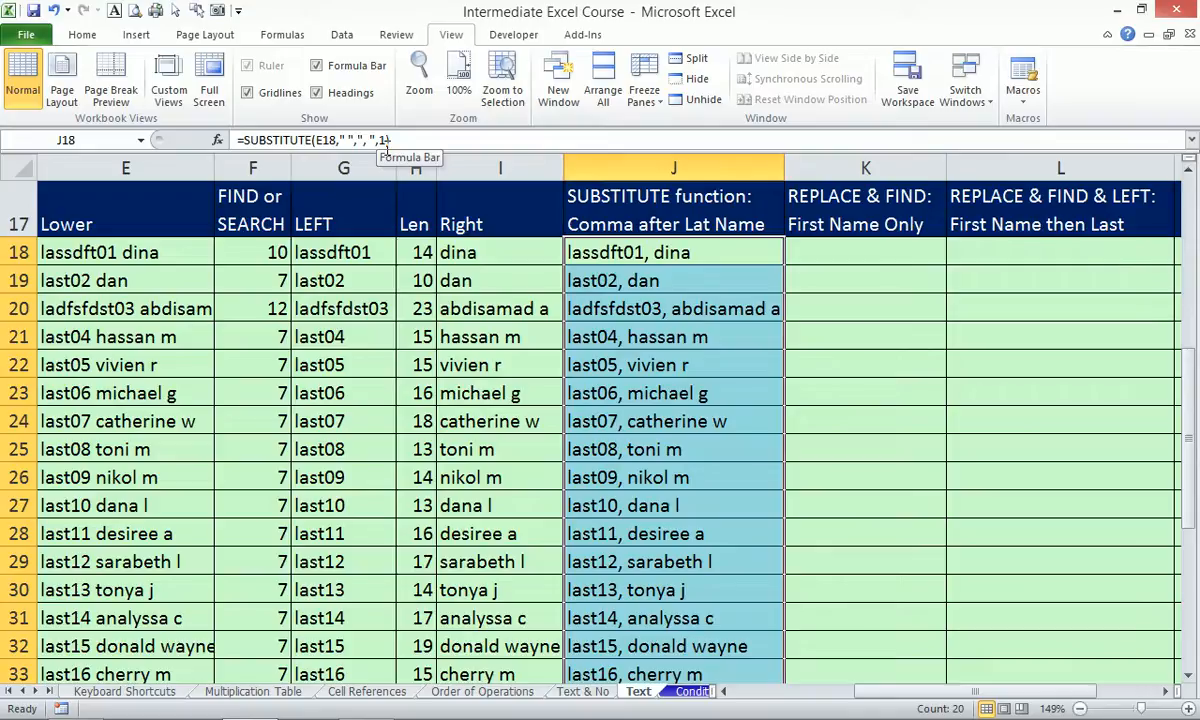
key("Right")
type("=")
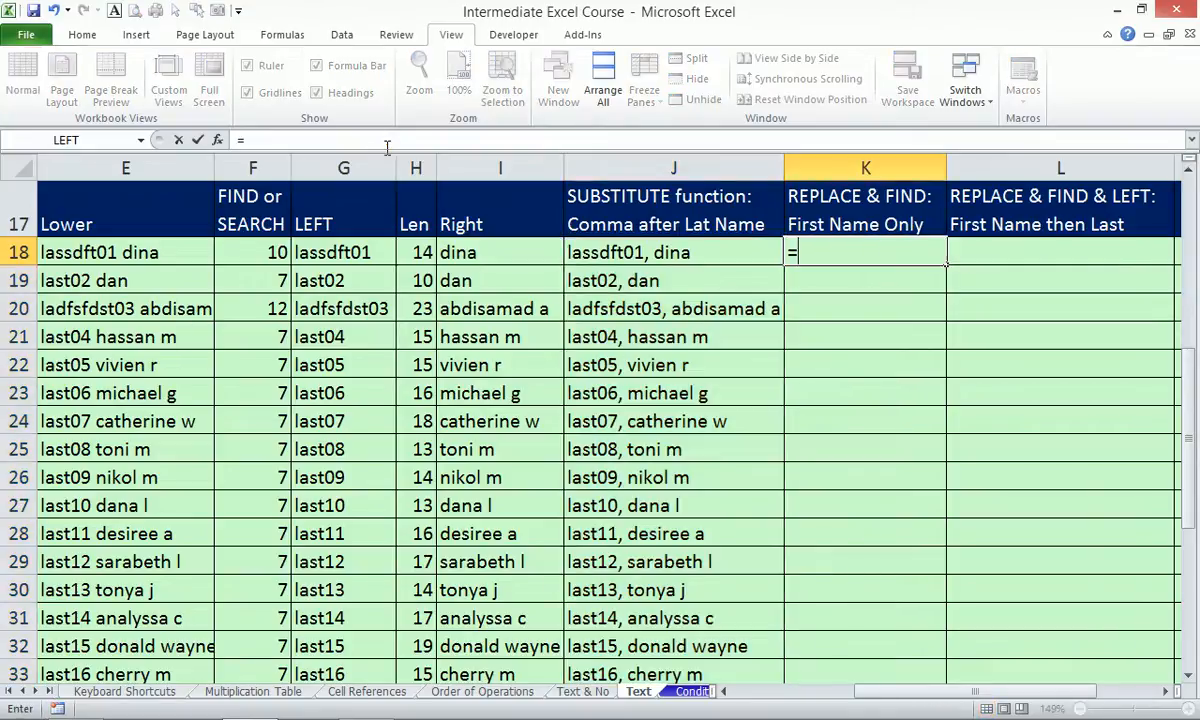
type("repl")
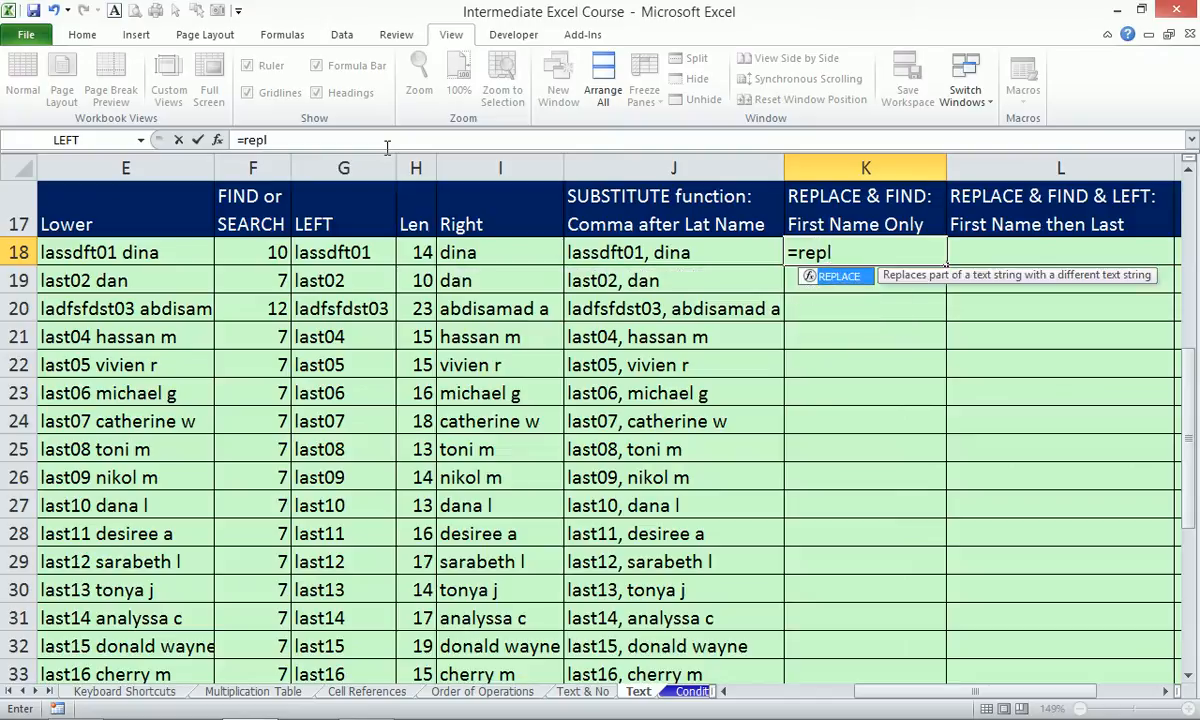
Build K18's formula up to =REPLACE(E18,1, with E18 as source text and start 1.
key("Tab")
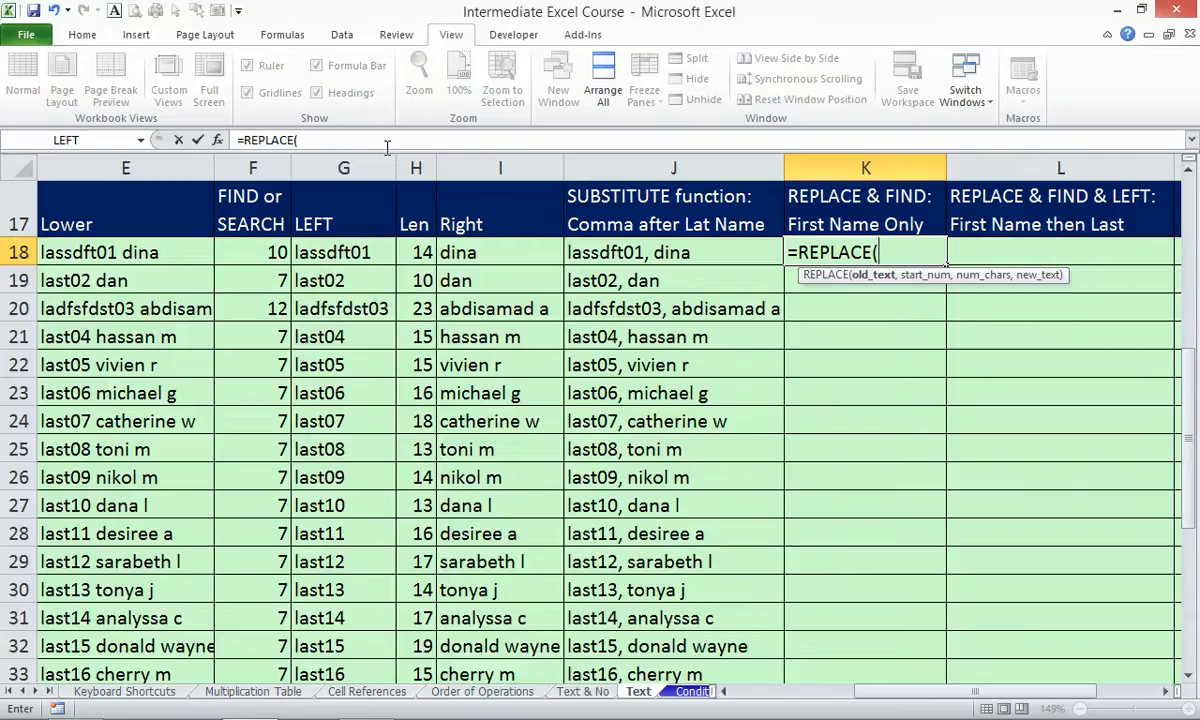
key("Left")
key("Left")
key("Left")
key("Left")
key("Left")
key("Left")
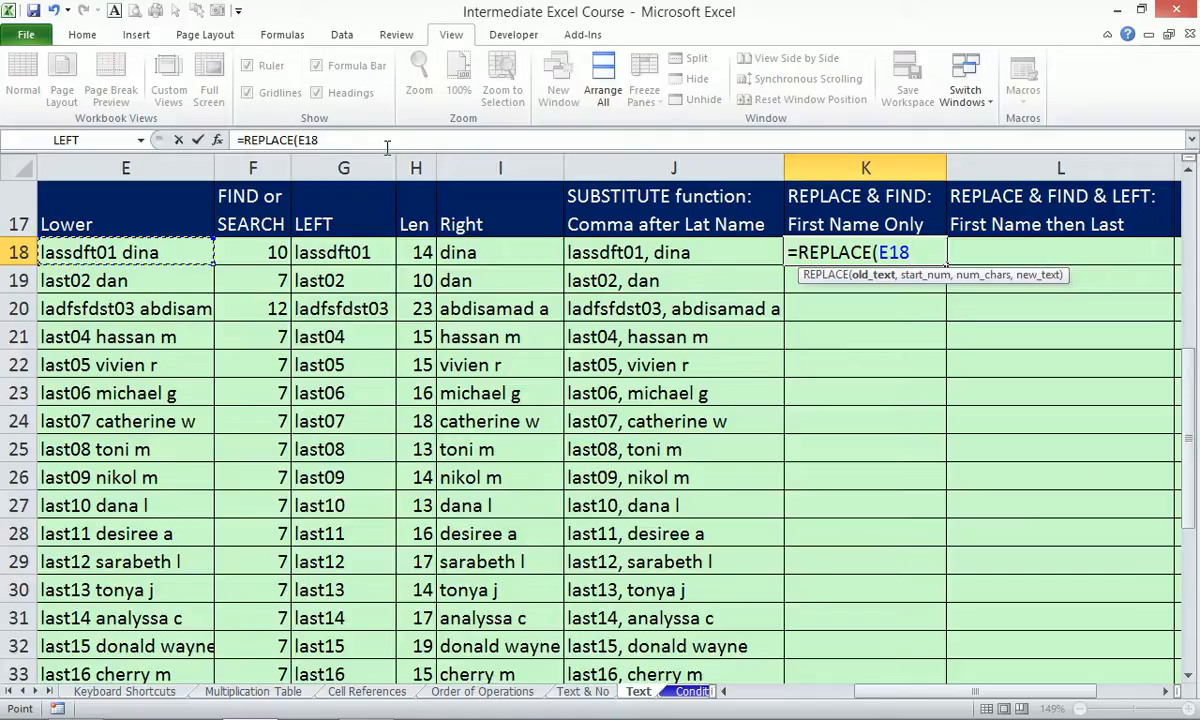
type(",")
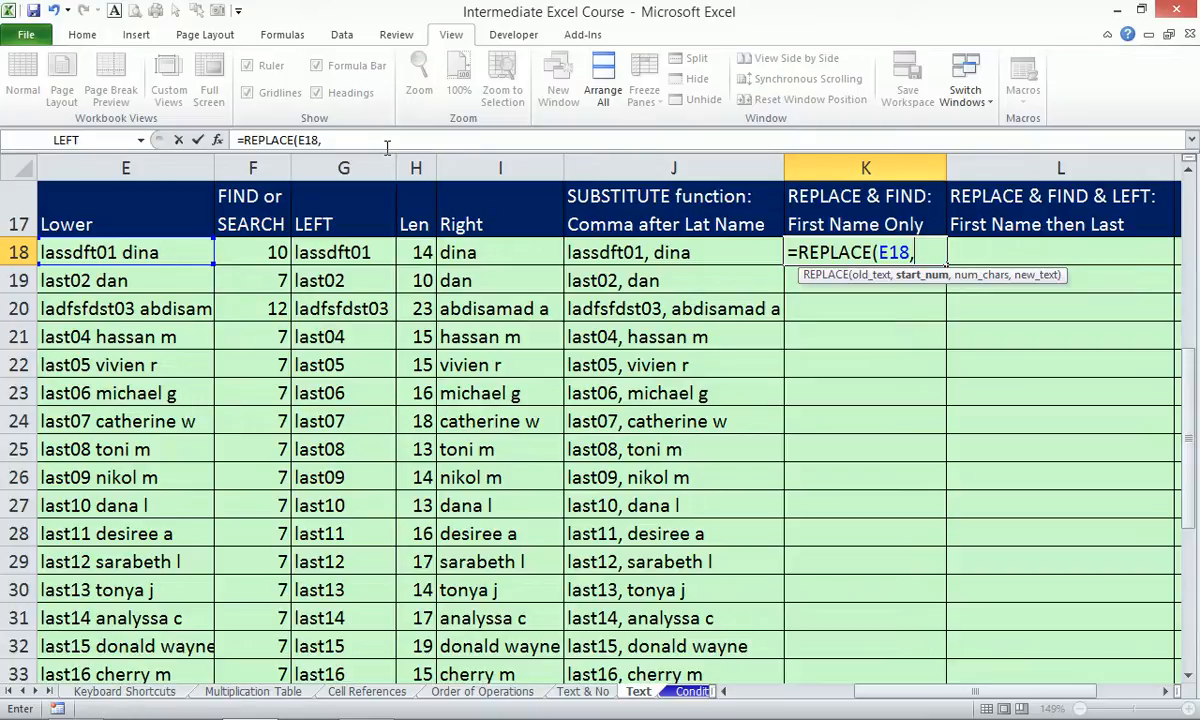
type("1,")
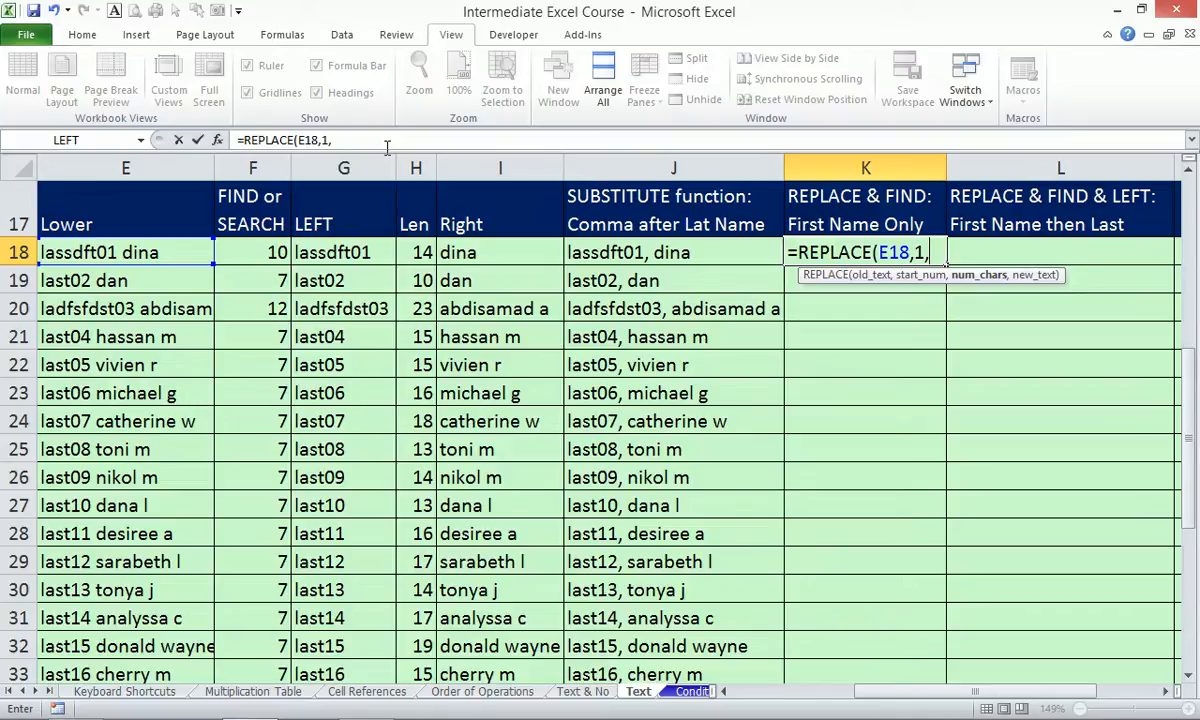
Complete K18 as =REPLACE(E18,1,F18,"") so it displays only dina.
left_click(257, 253)
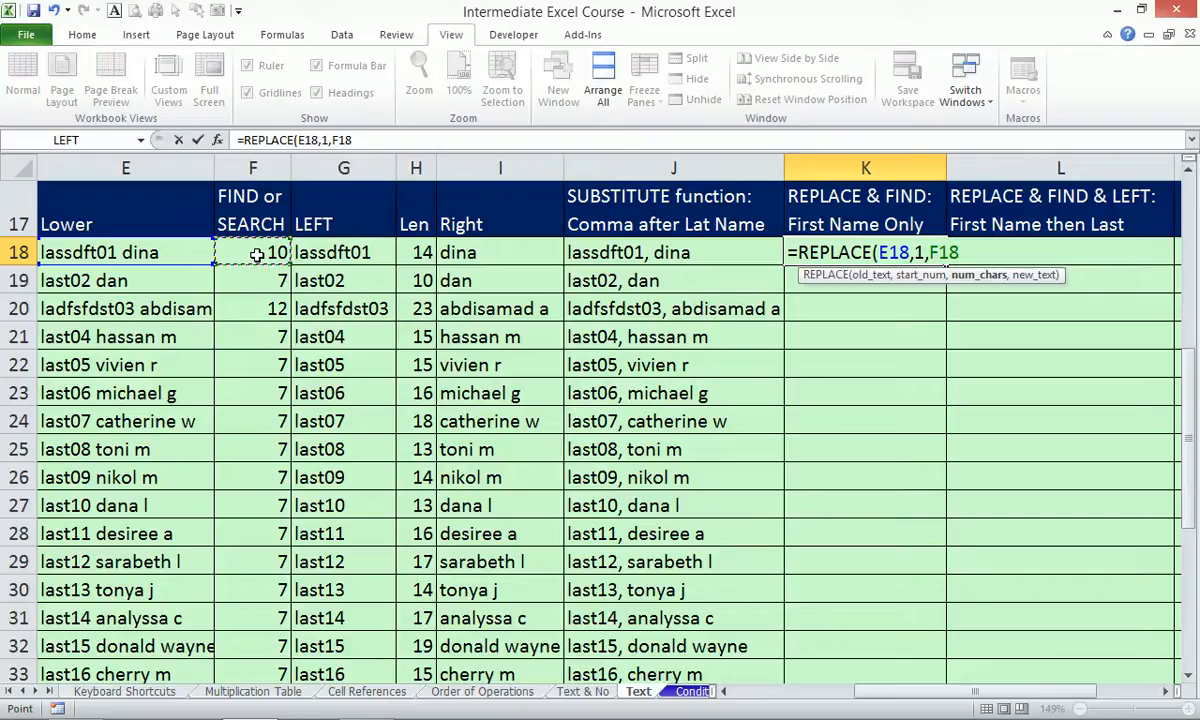
type(",")
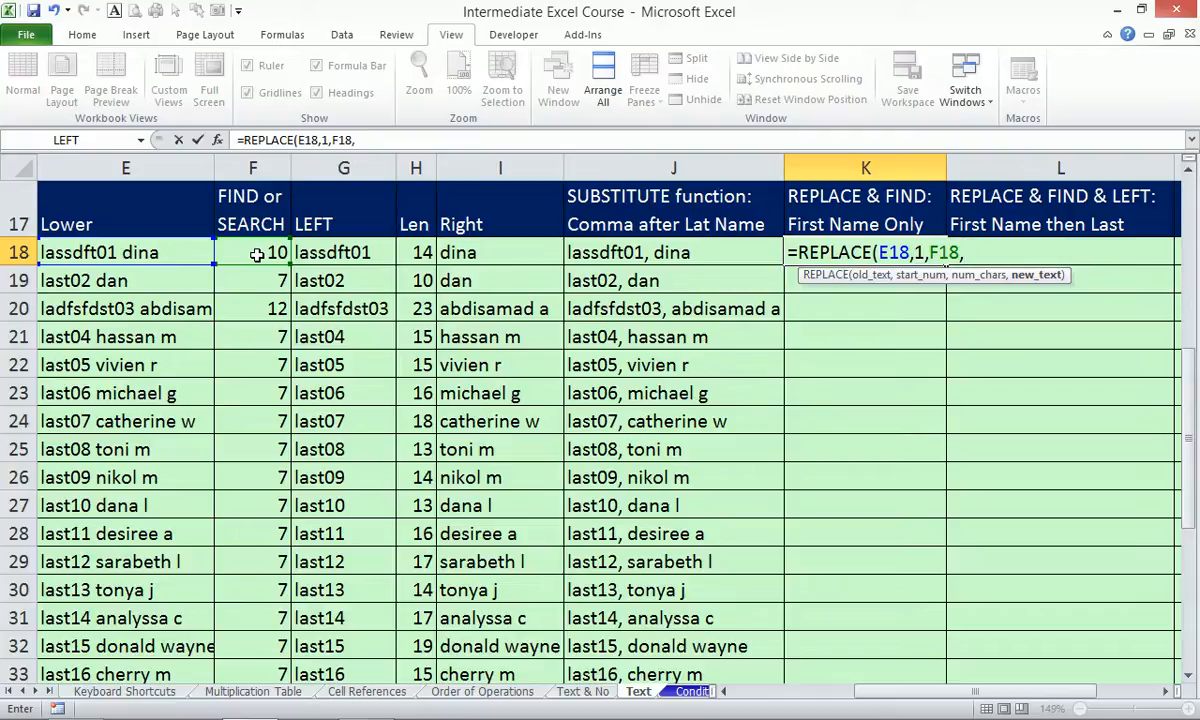
type("\"\"")
type(")")
key("ctrl+Return")
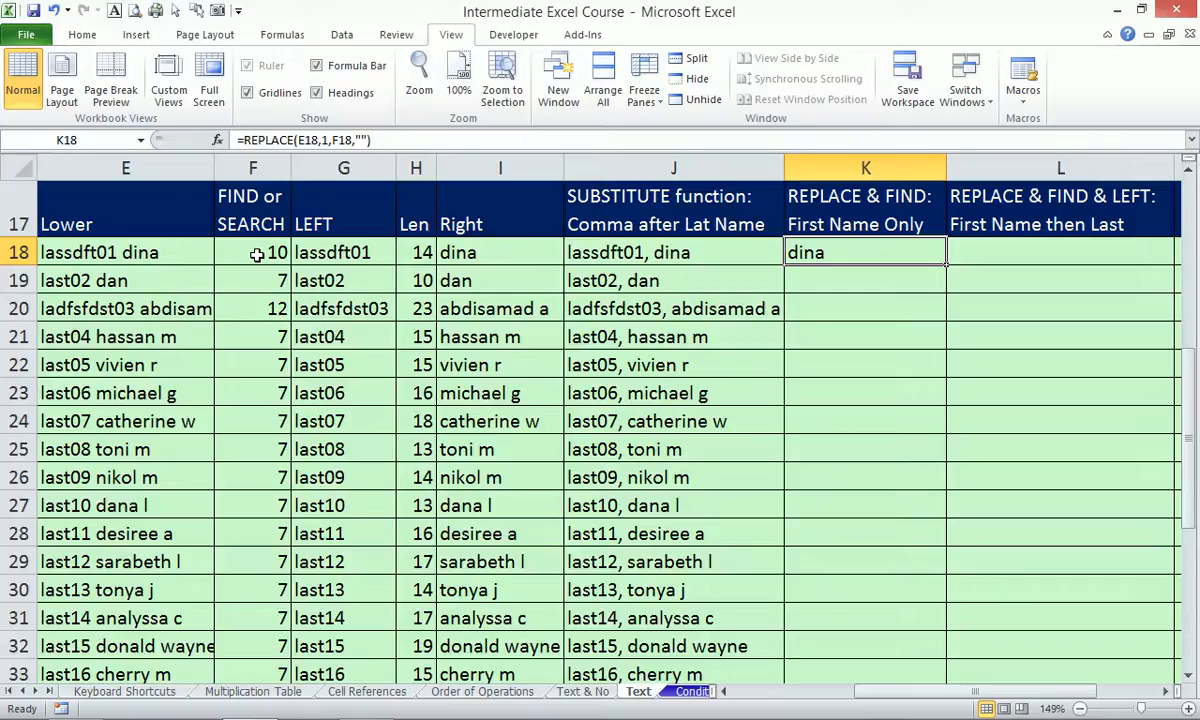
Fill K18's REPLACE formula down column K, giving first names like dan and hassan m.
double_click(948, 263)
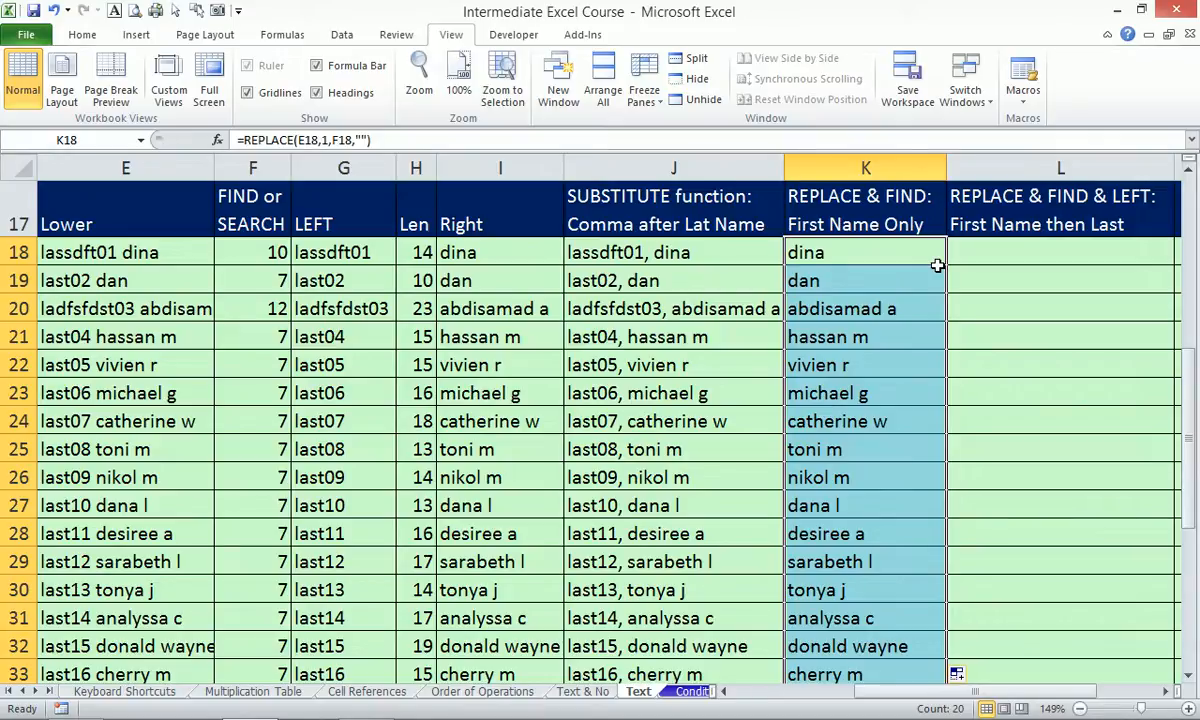
Type the heading Concatenate into cell L17.
left_click(1090, 225)
type("C")
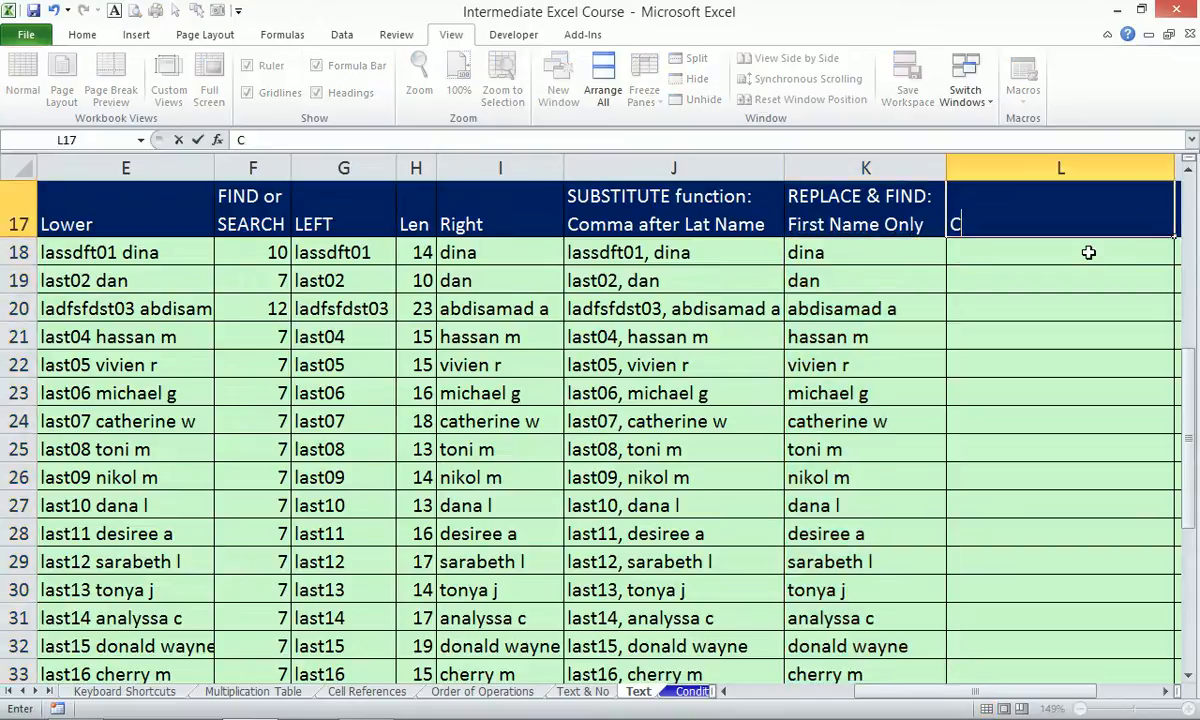
type("oncatenate")
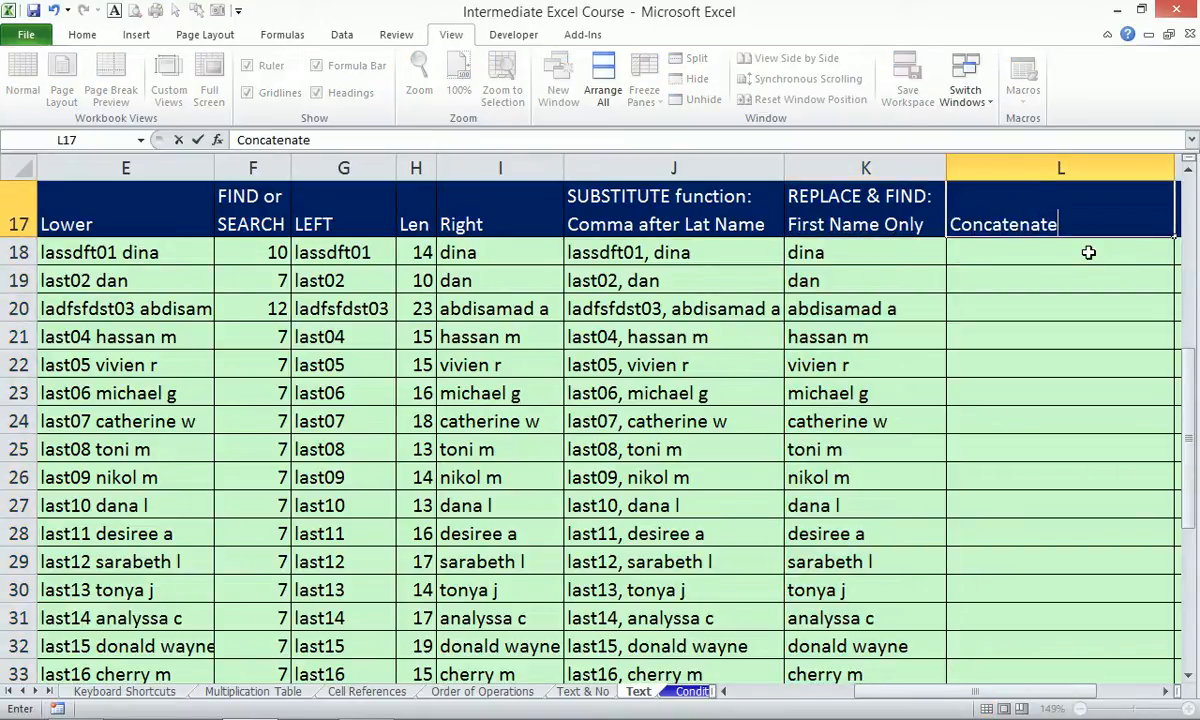
key("Return")
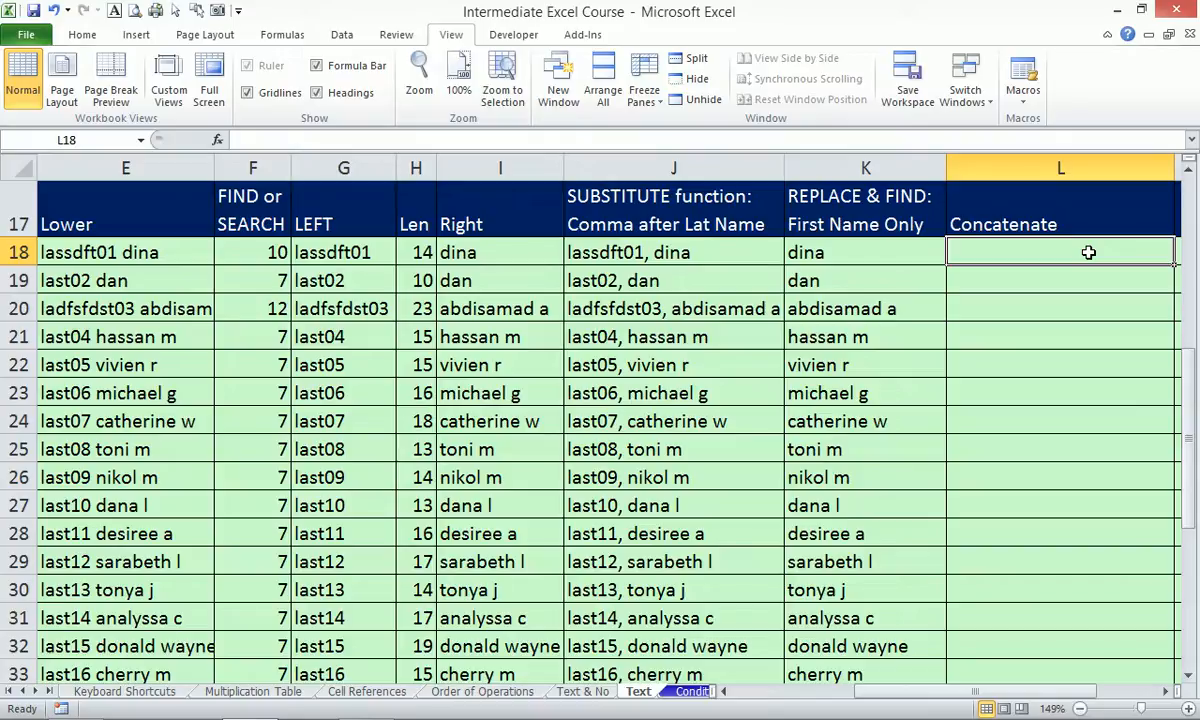
Abandon the CONCATENATE entry, note '& > Ampersand' in L18, then clear it.
type("=")
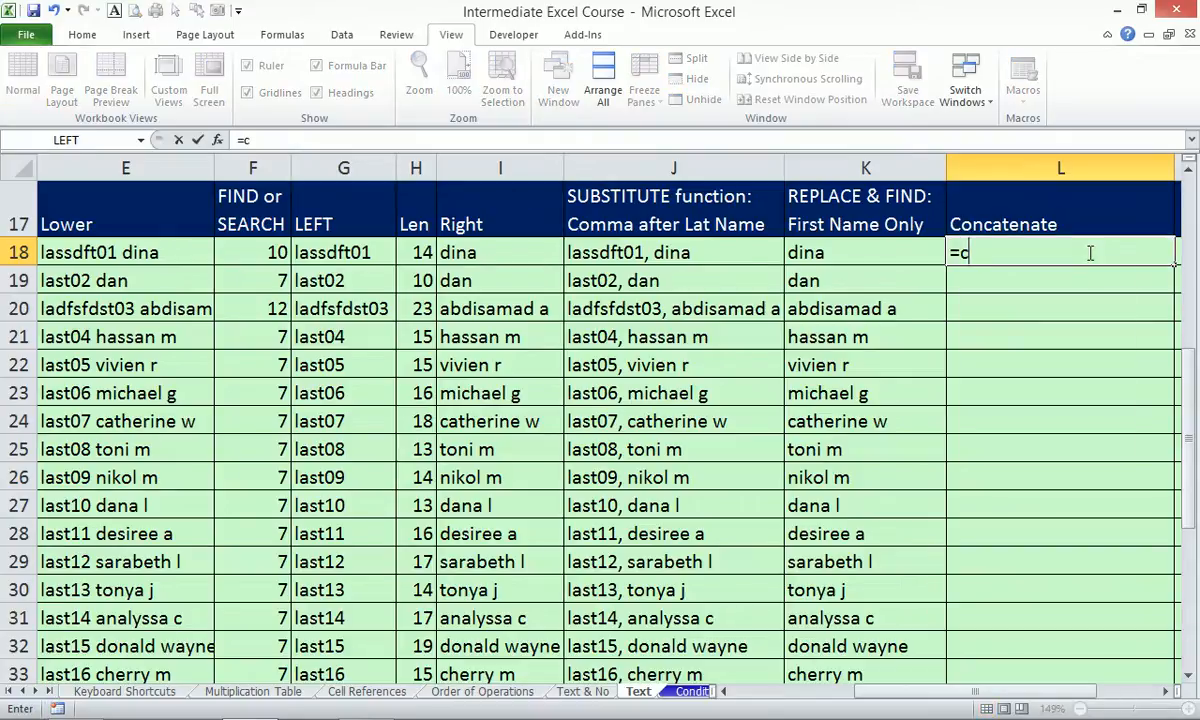
type("con")
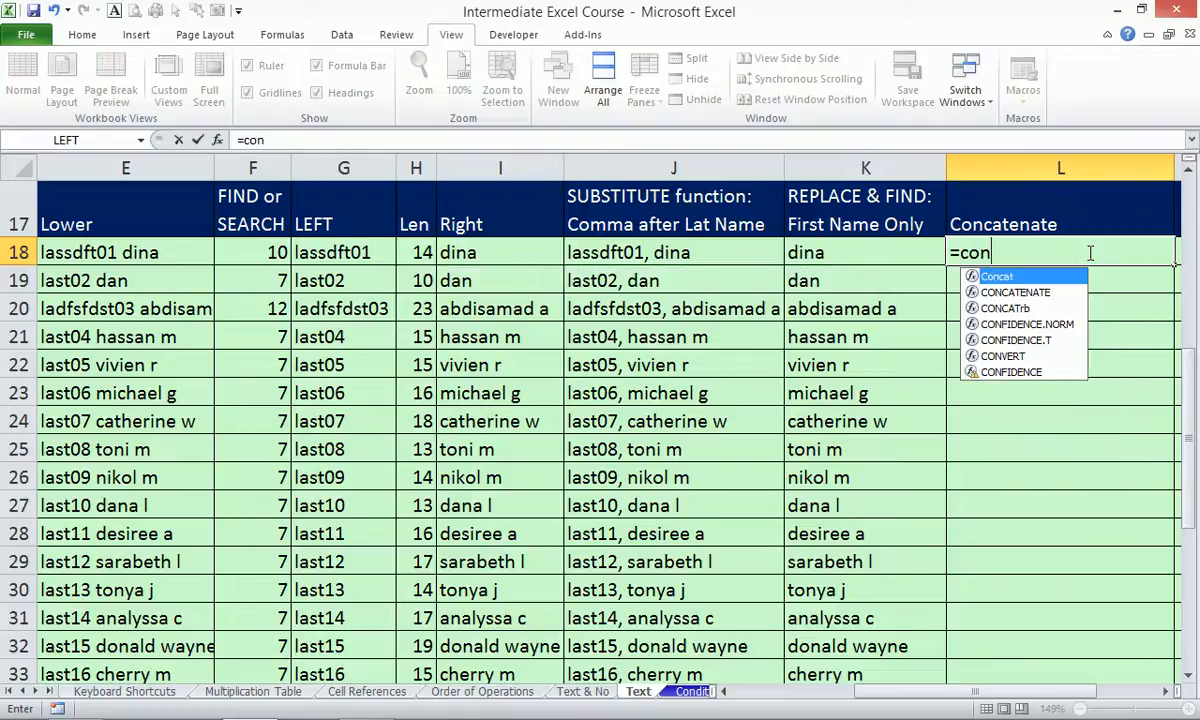
key("Down")
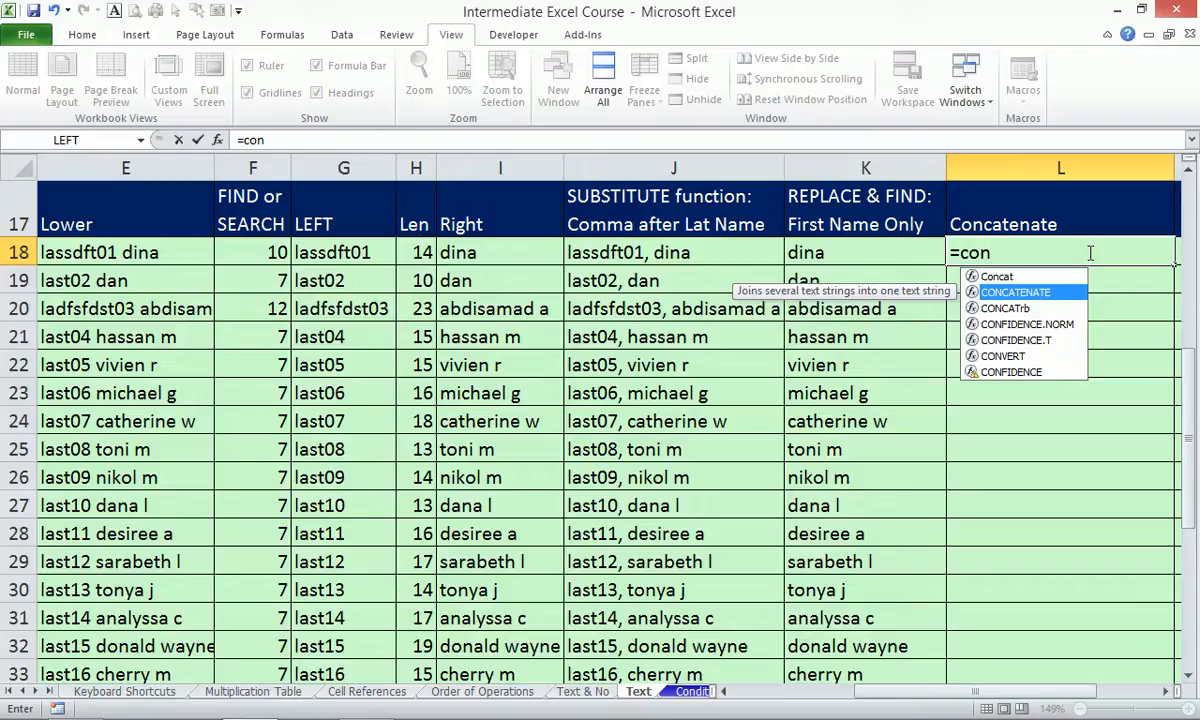
key("Escape")
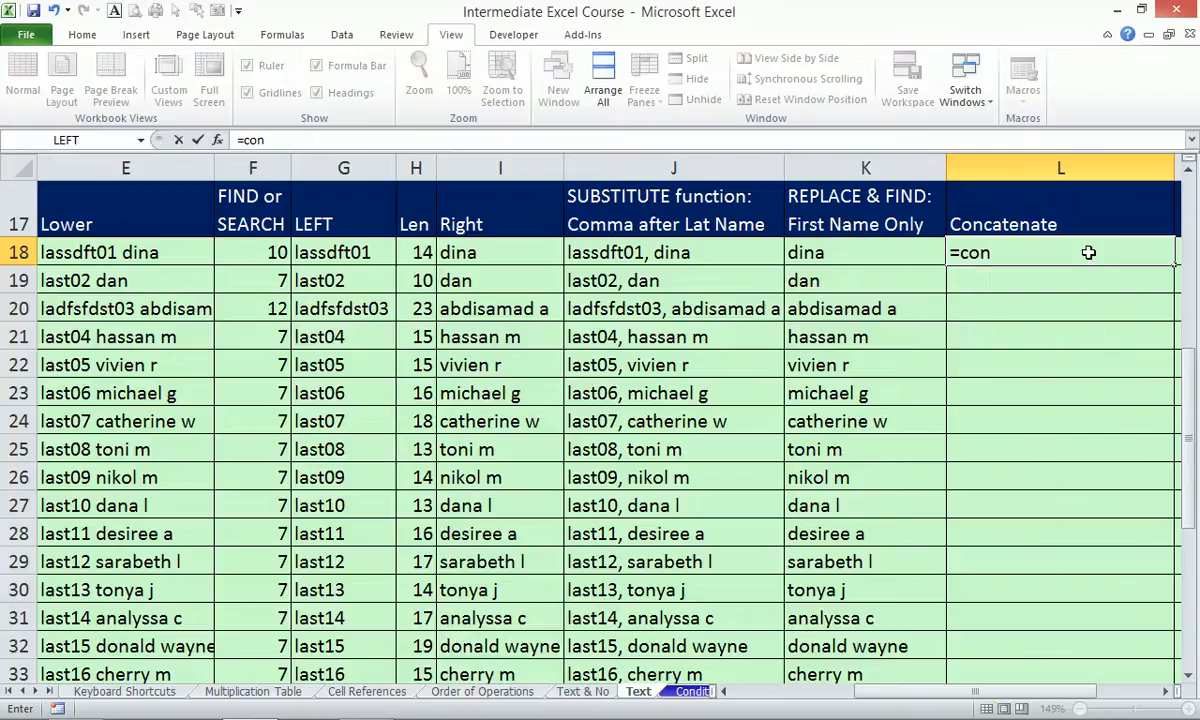
key("Escape")
type("&")
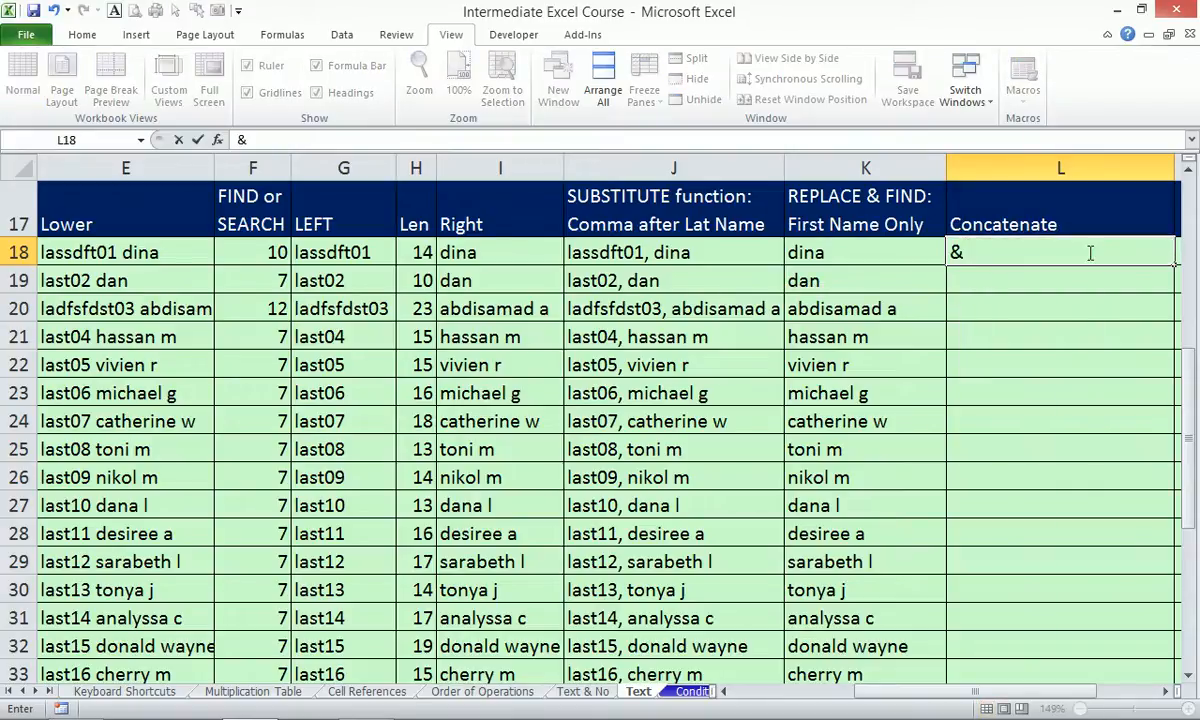
type(" > Ampersand")
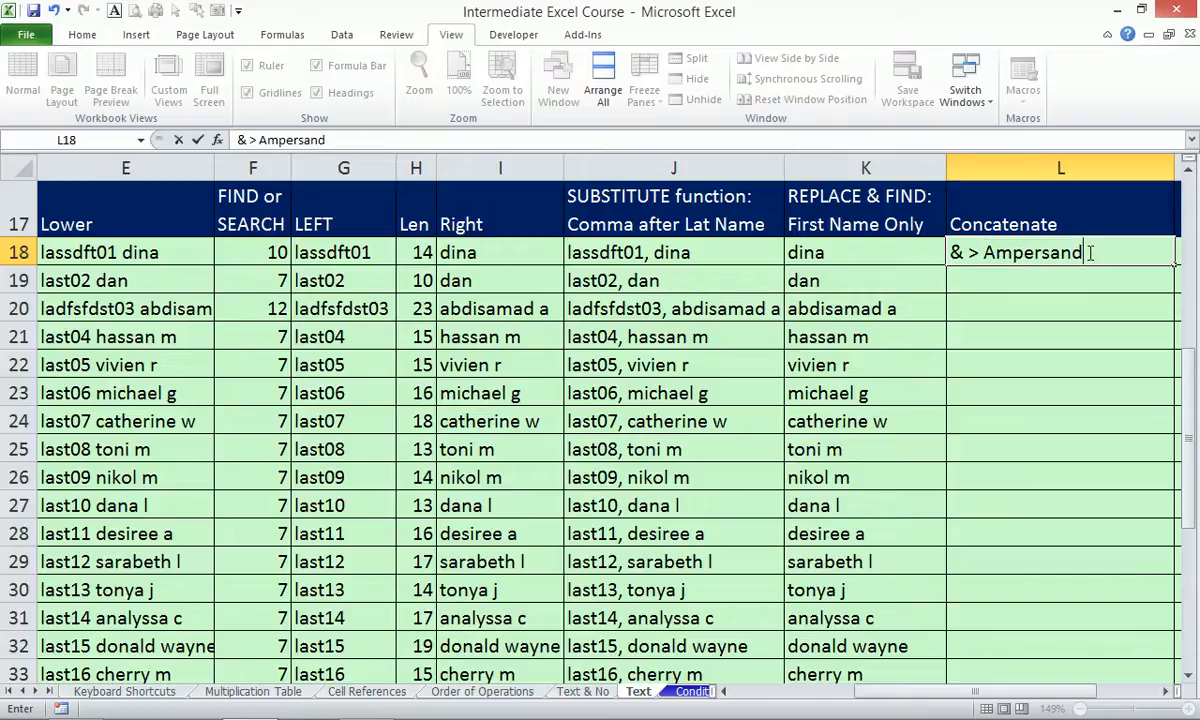
key("Return")
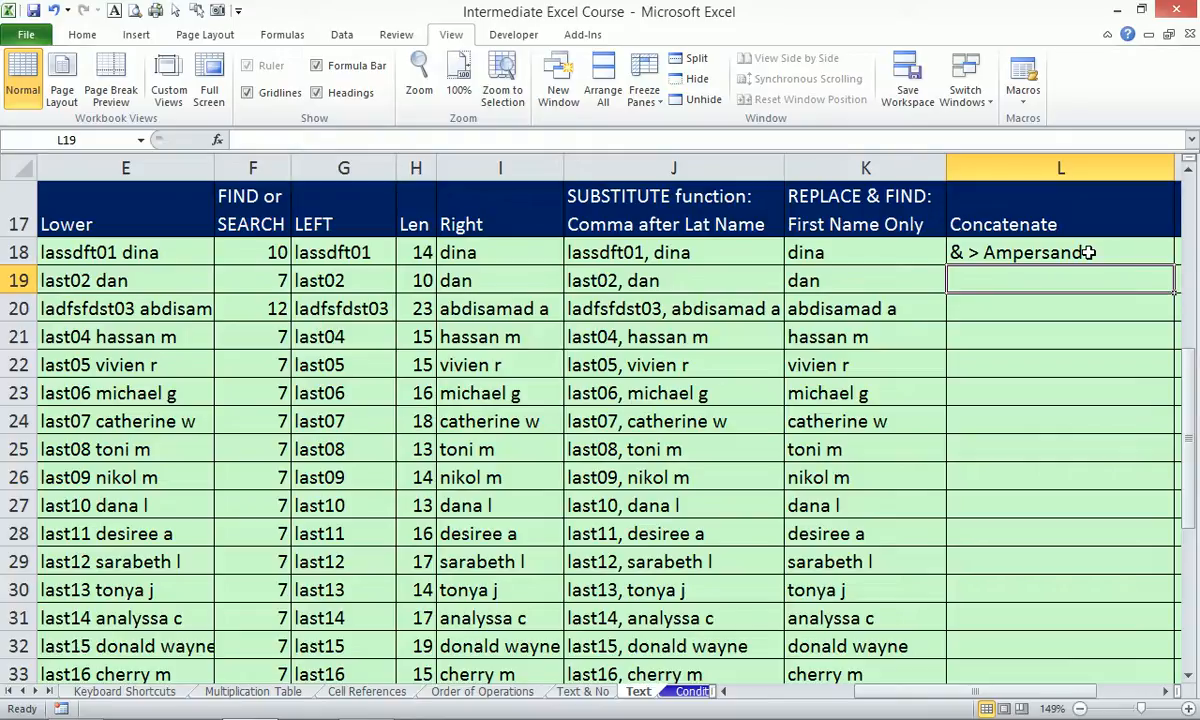
left_click(1088, 252)
key("BackSpace")
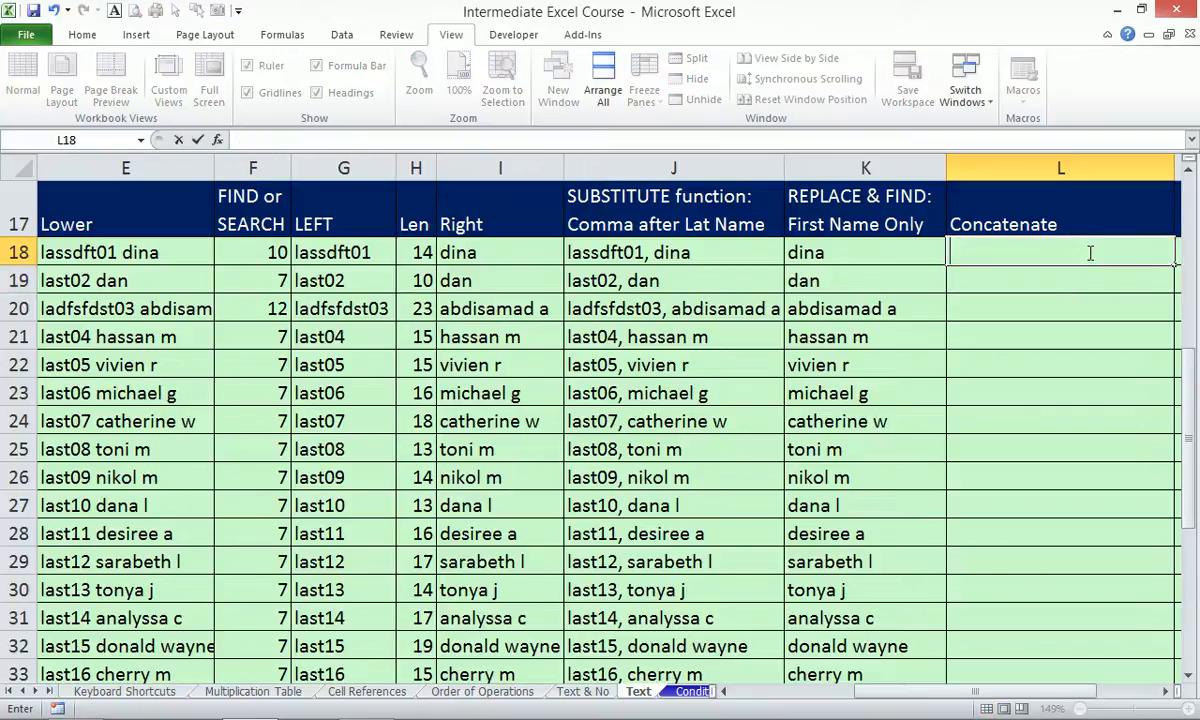
Enter =I18&" "&G18 in L18 so it displays dina lassdft01.
type("=")
key("Left")
key("Left")
key("Left")
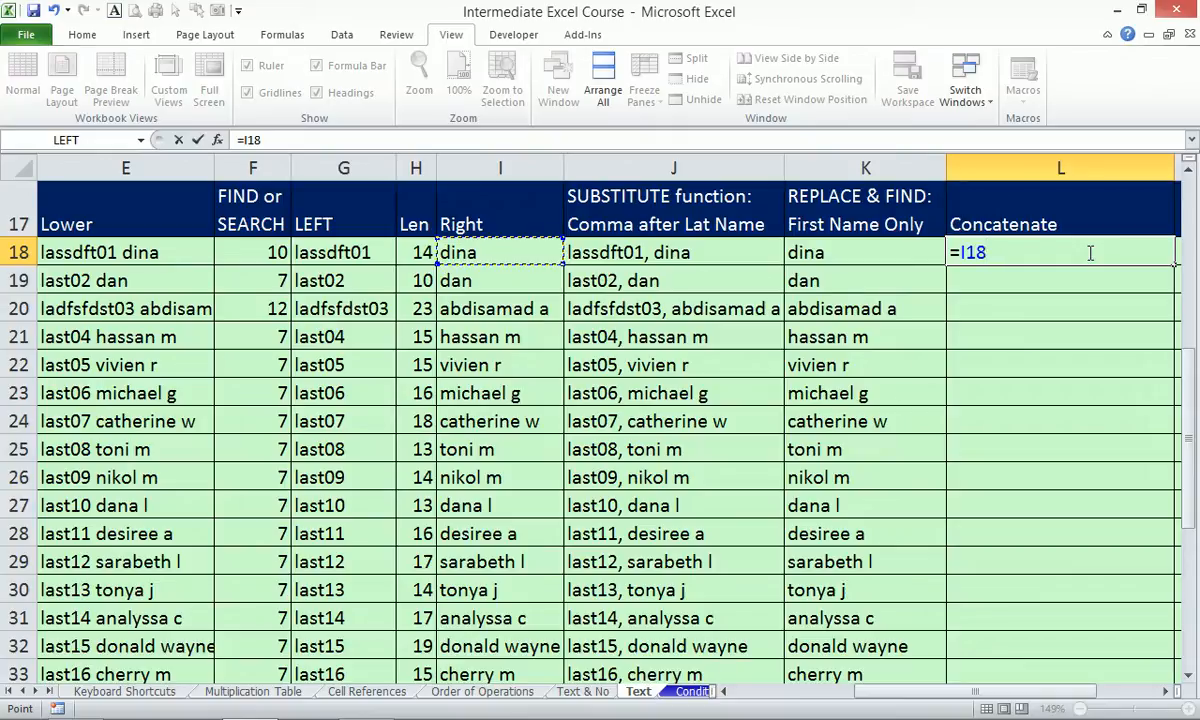
type("&")
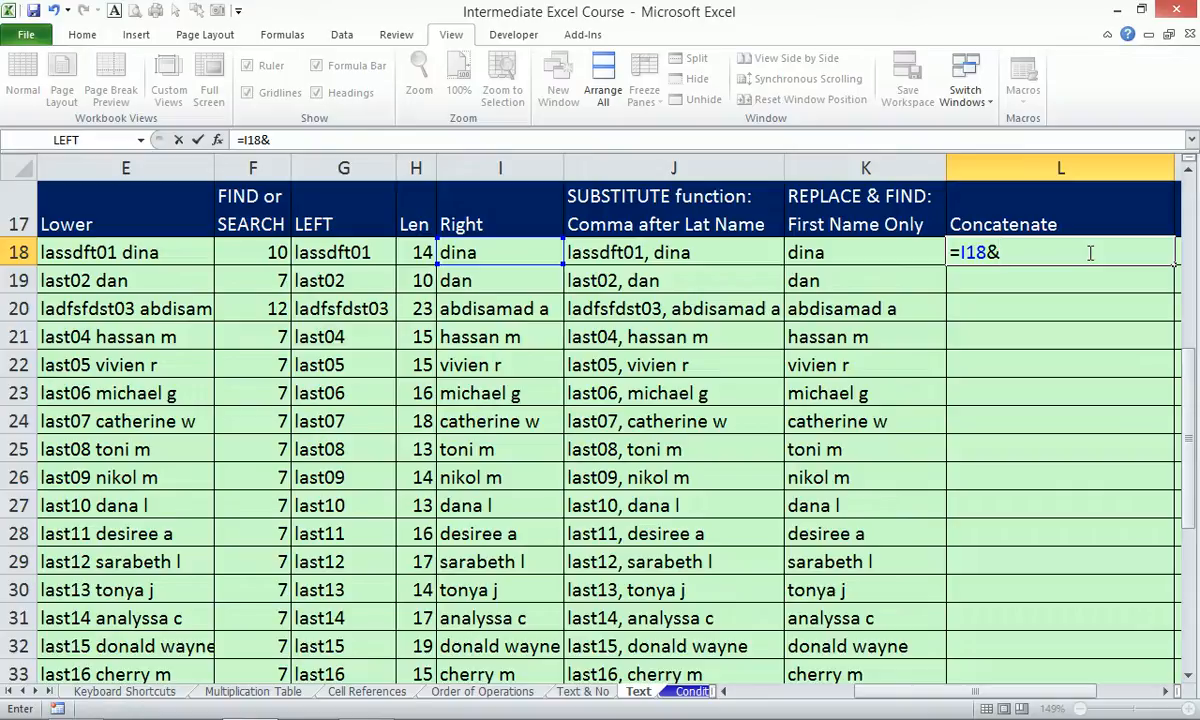
type("\" \"&")
key("Left")
key("Left")
key("Left")
key("Left")
key("Left")
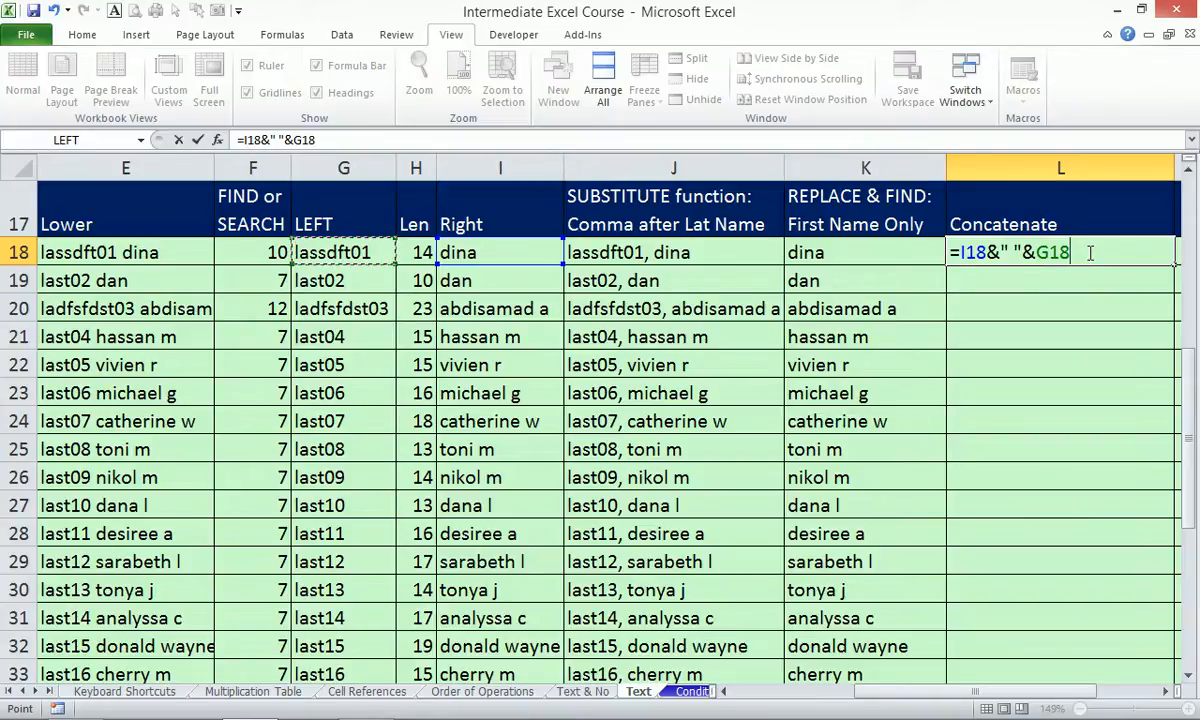
key("Return")
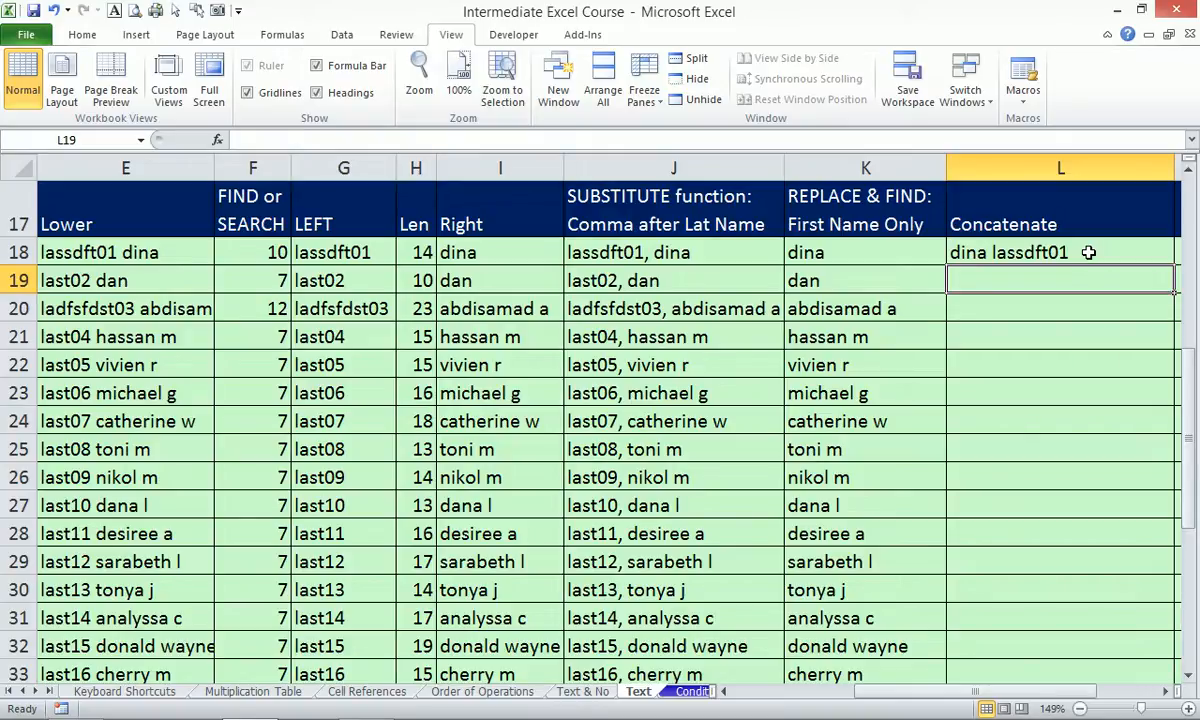
left_click(1088, 252)
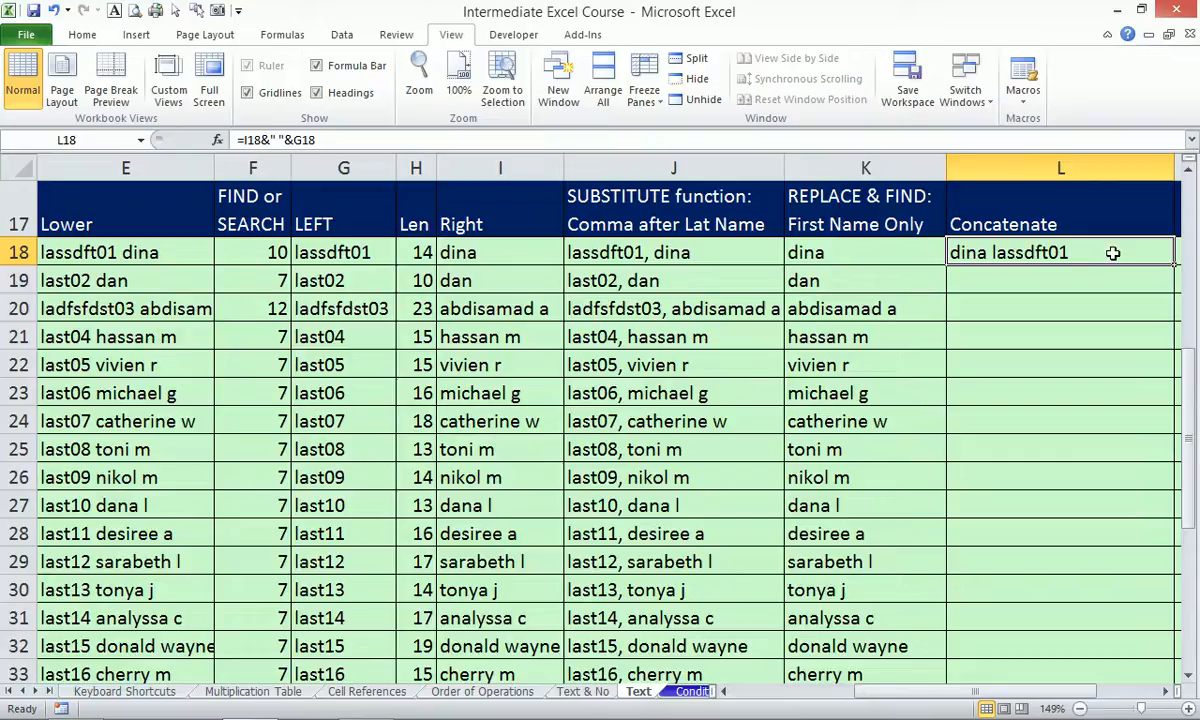
Fill L18's joining formula down column L, then open new blank workbook Book2.
double_click(1174, 264)
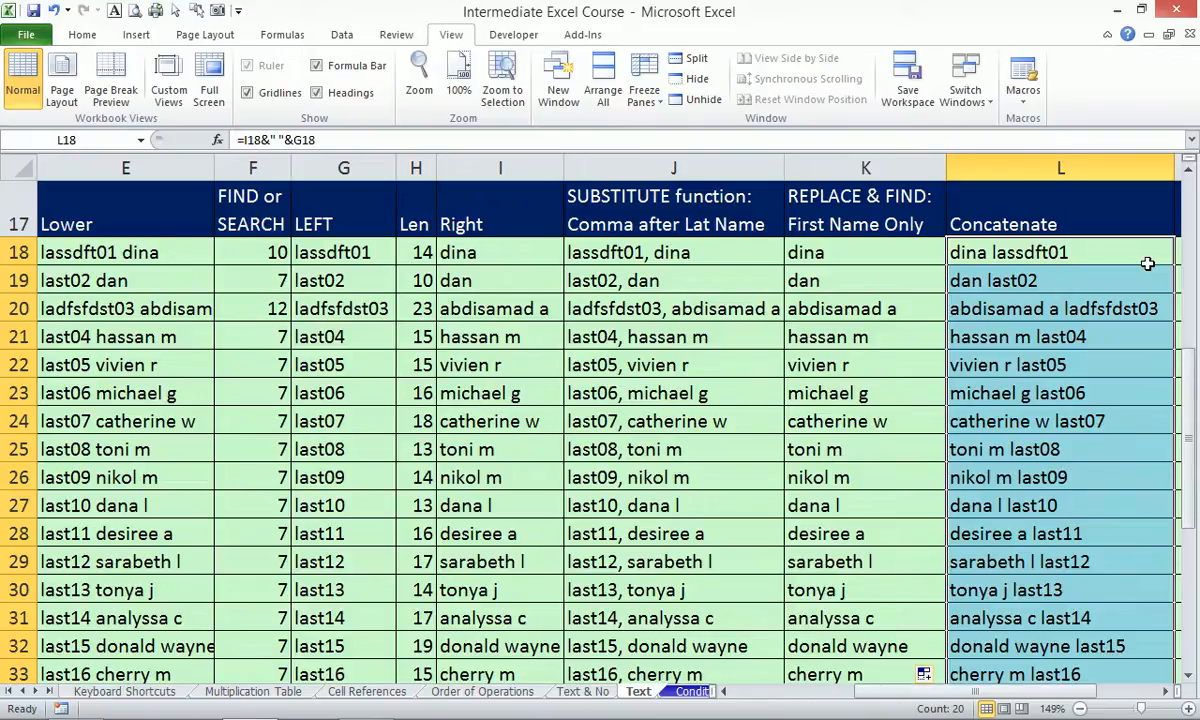
key("ctrl+n")
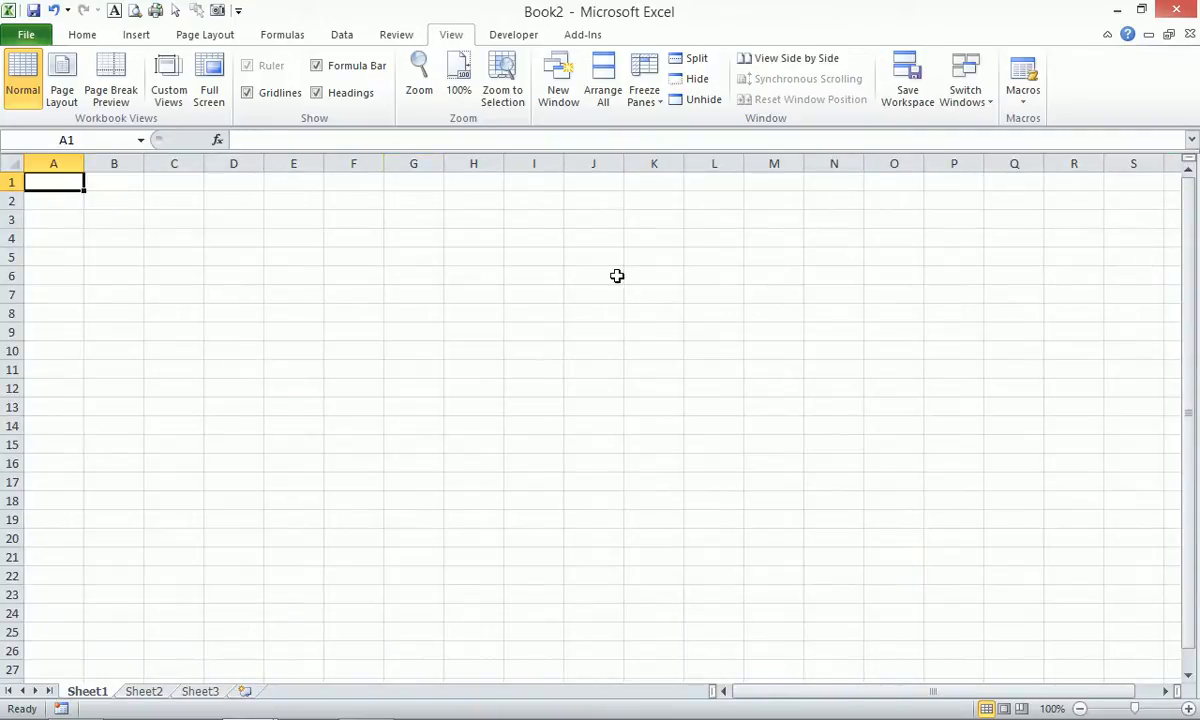
Zoom Book2 in on a block of columns A and B with Alt+W+G, then return to A1.
left_click_drag(59, 179, 130, 323)
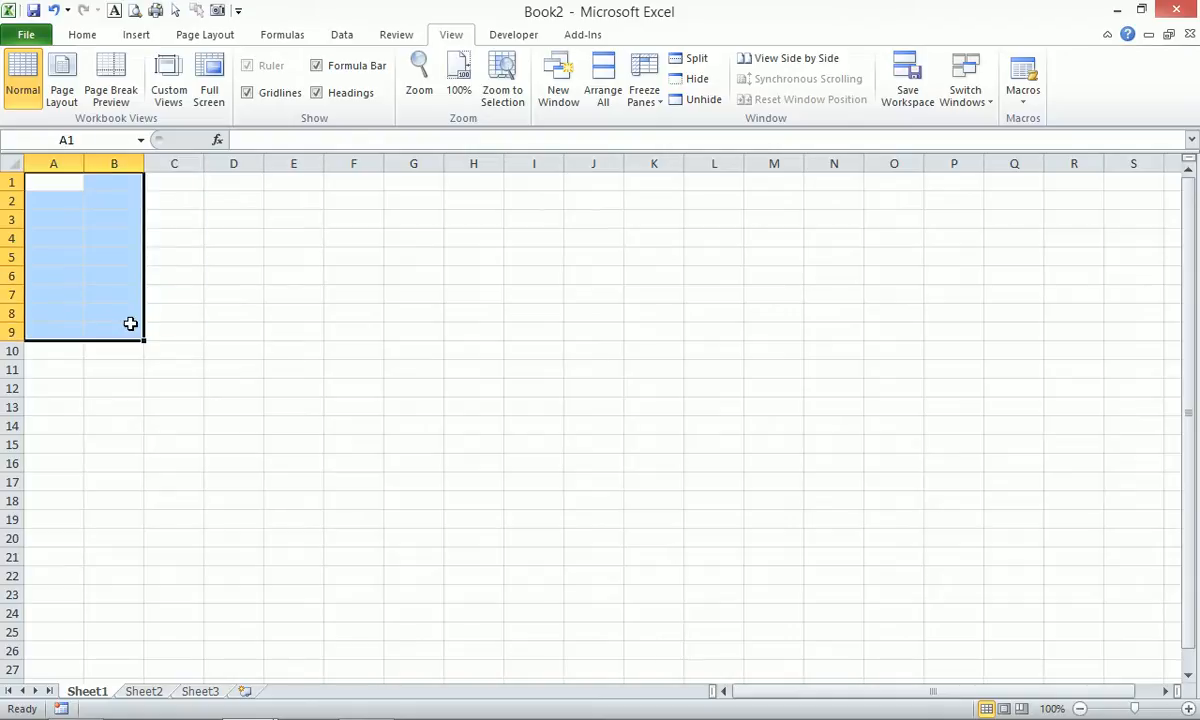
type("wg")
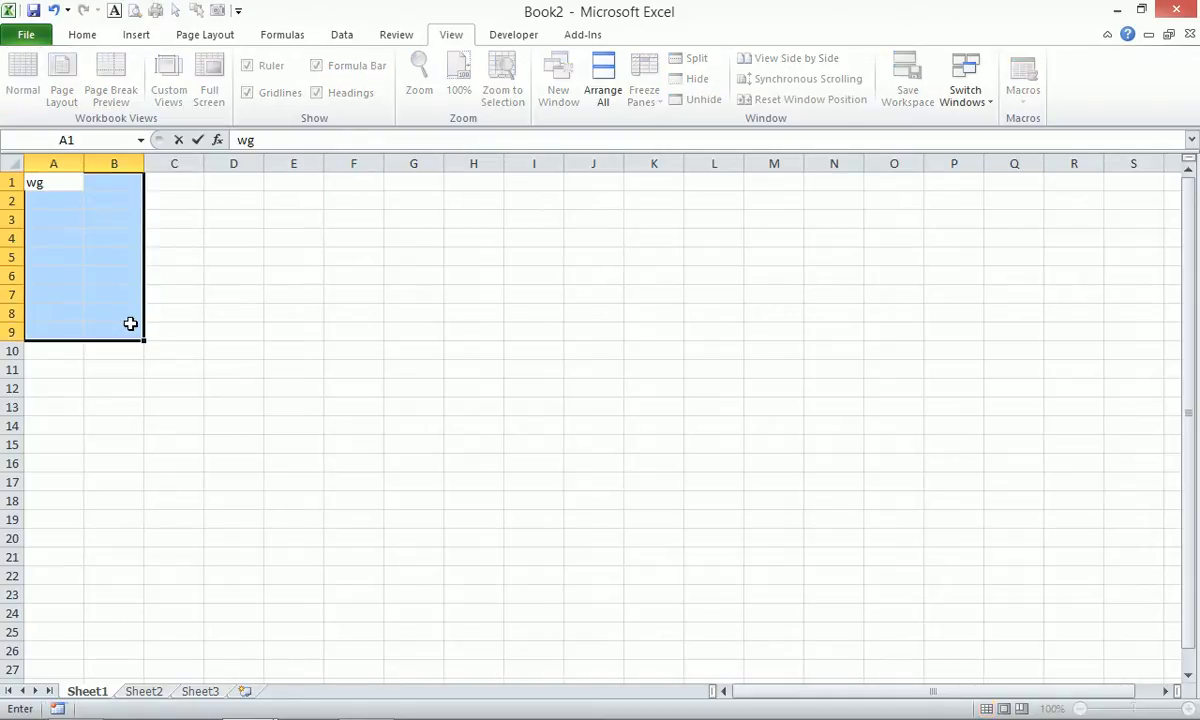
key("Escape")
key("alt")
key("w")
key("g")
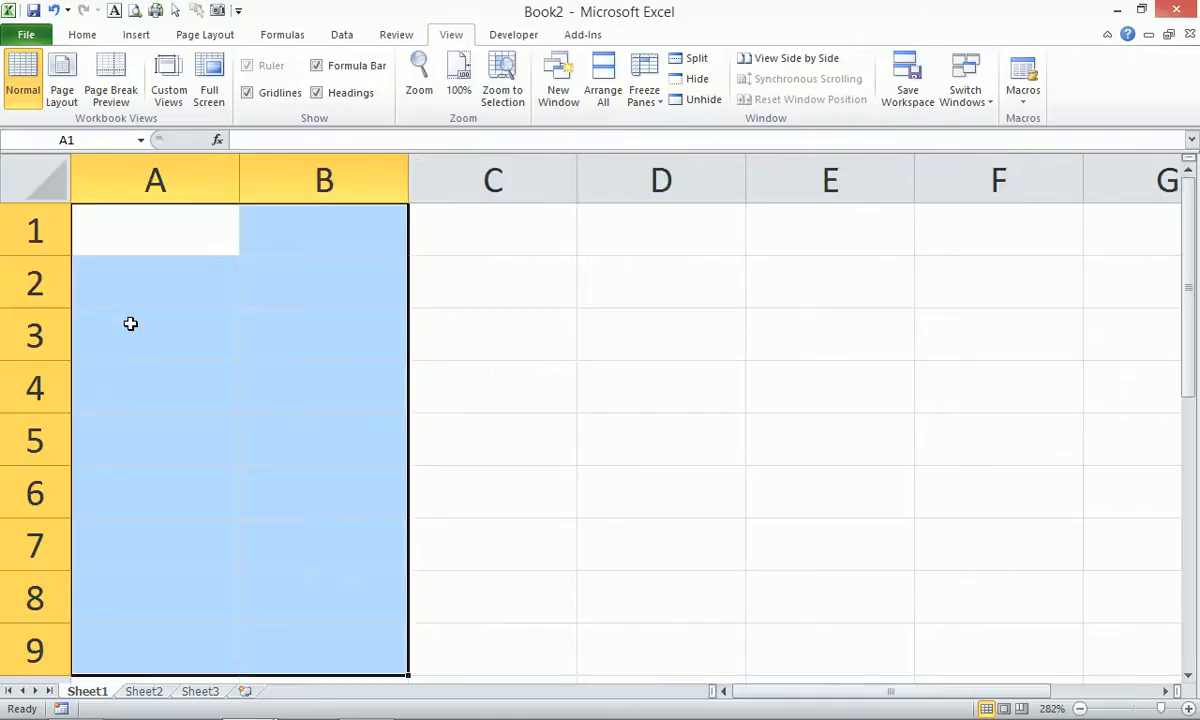
key("ctrl+Home")
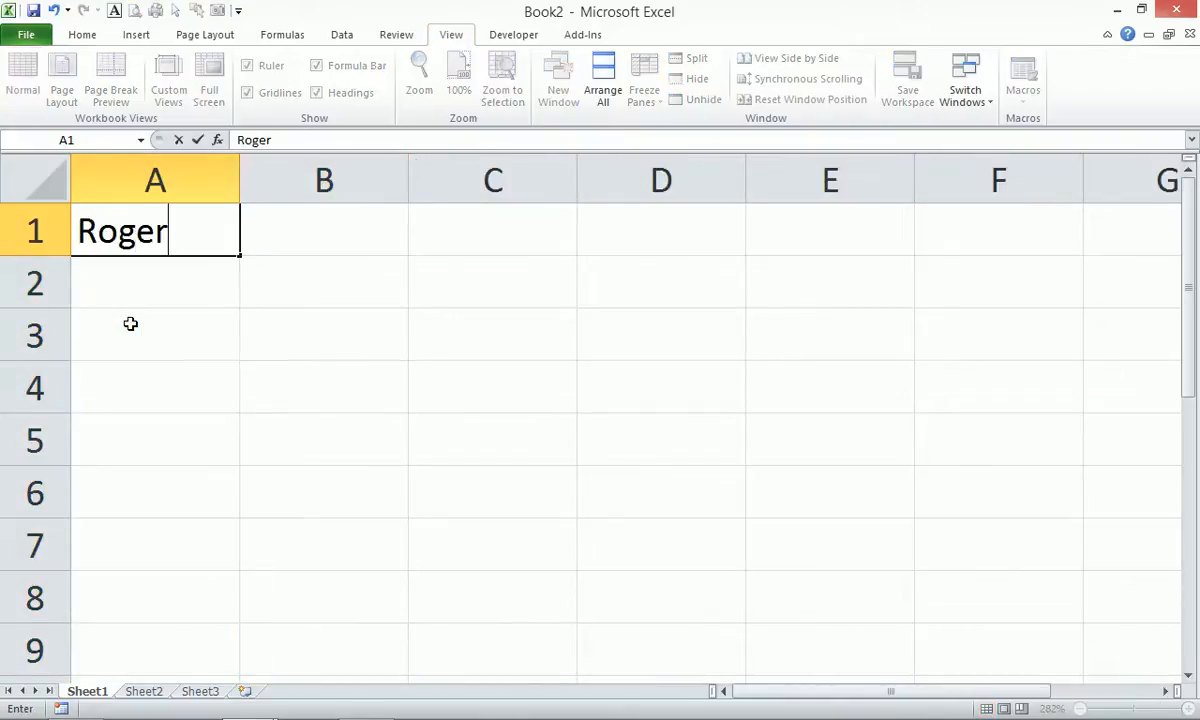
Enter the person's first name, second name and surname in A1, A2 and A3.
key("Return")
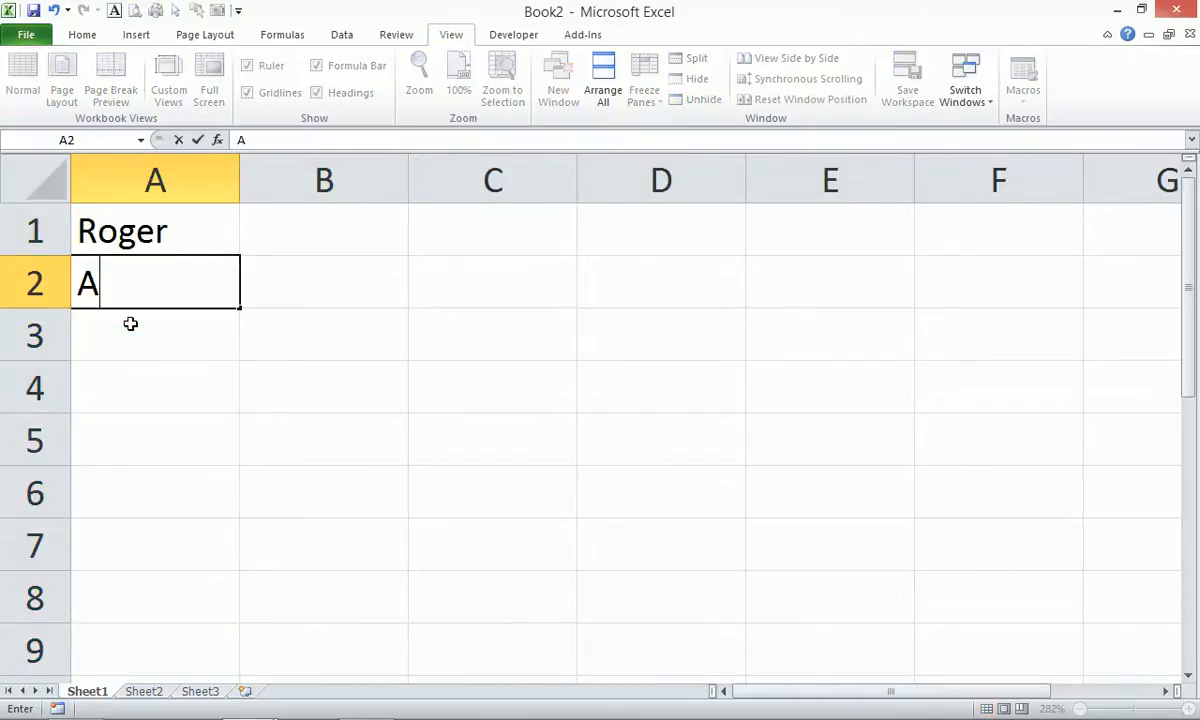
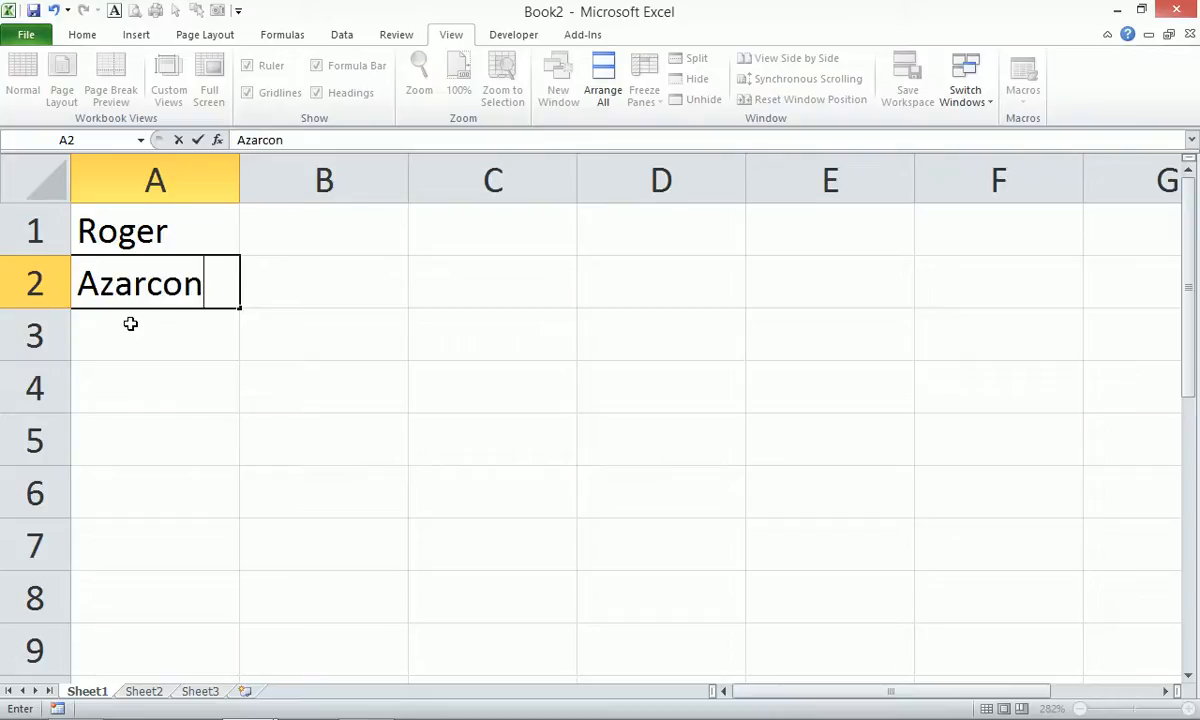
key("Return")
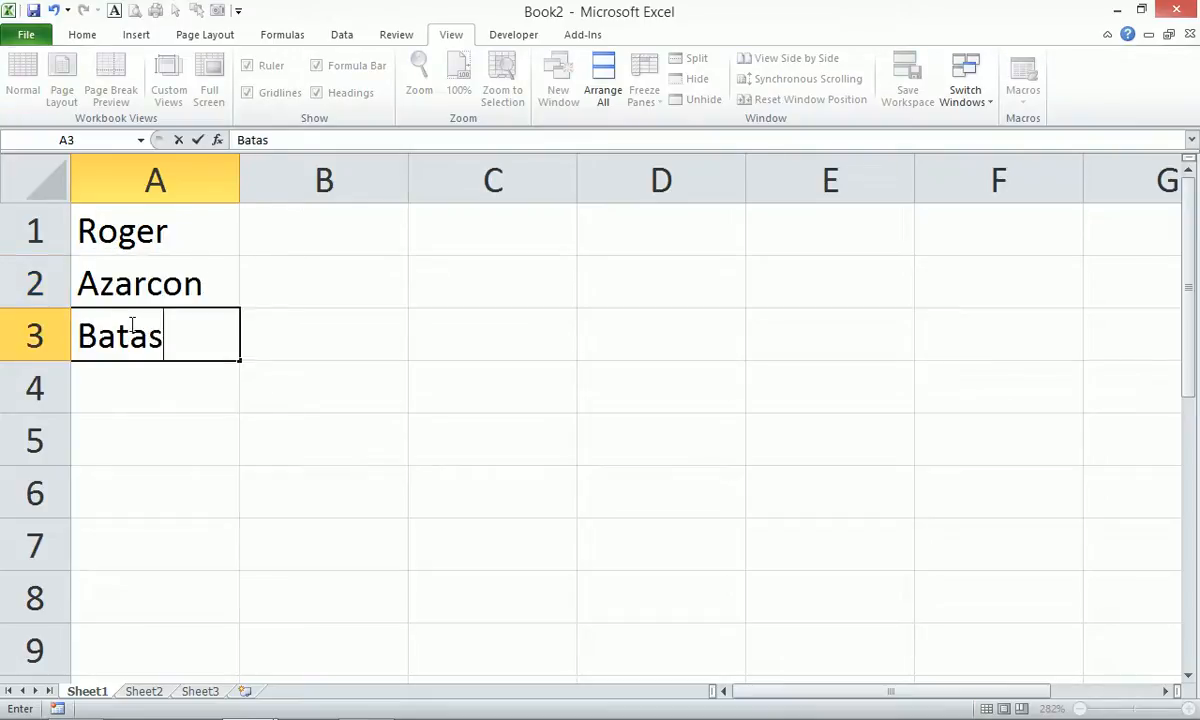
key("Return")
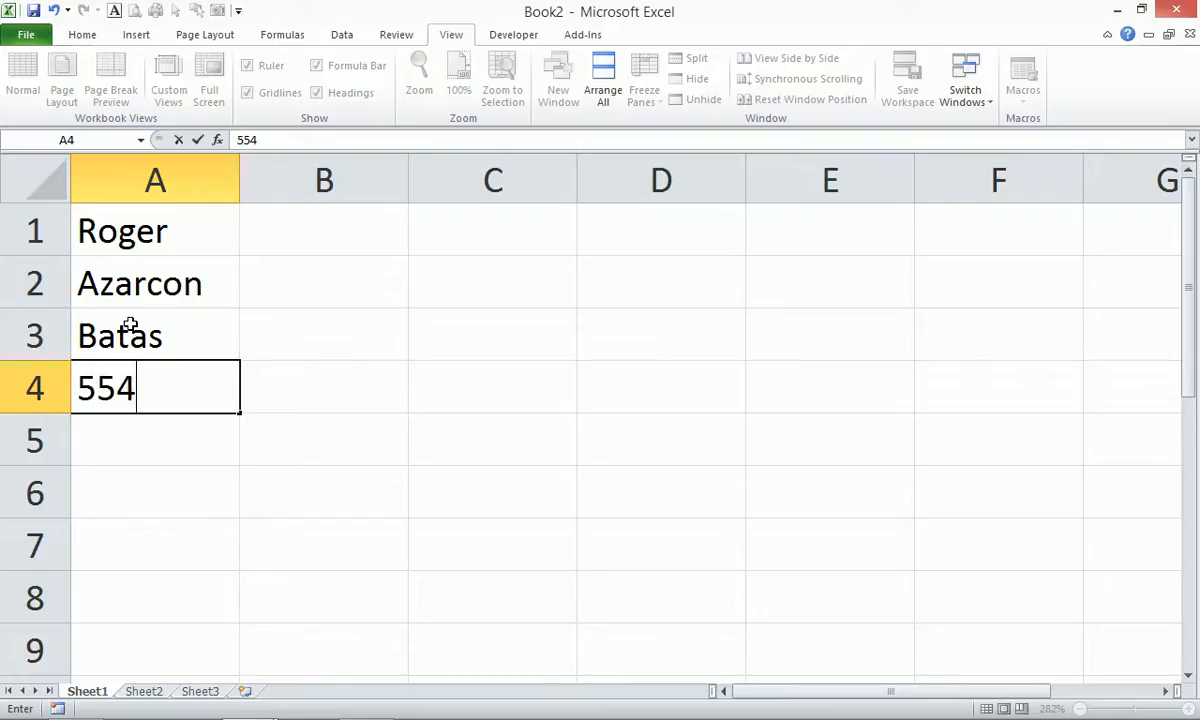
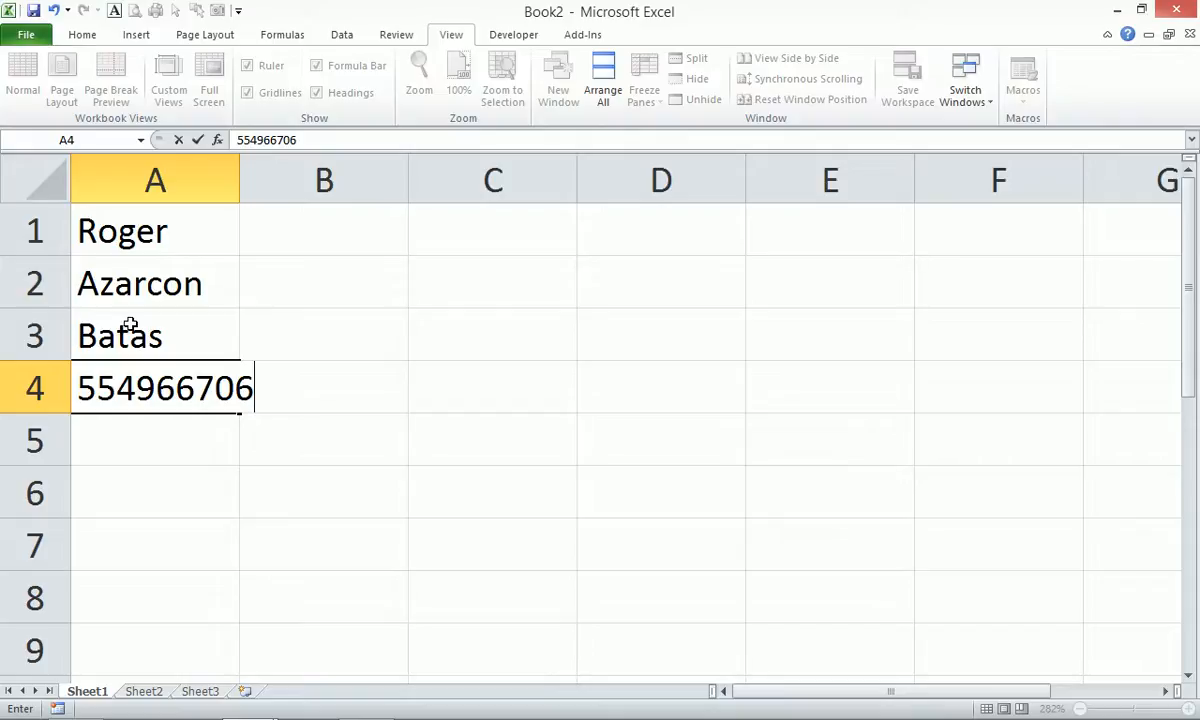
Enter the phone number in A4 and the e-mail address in A5, then move to B1.
key("Return")
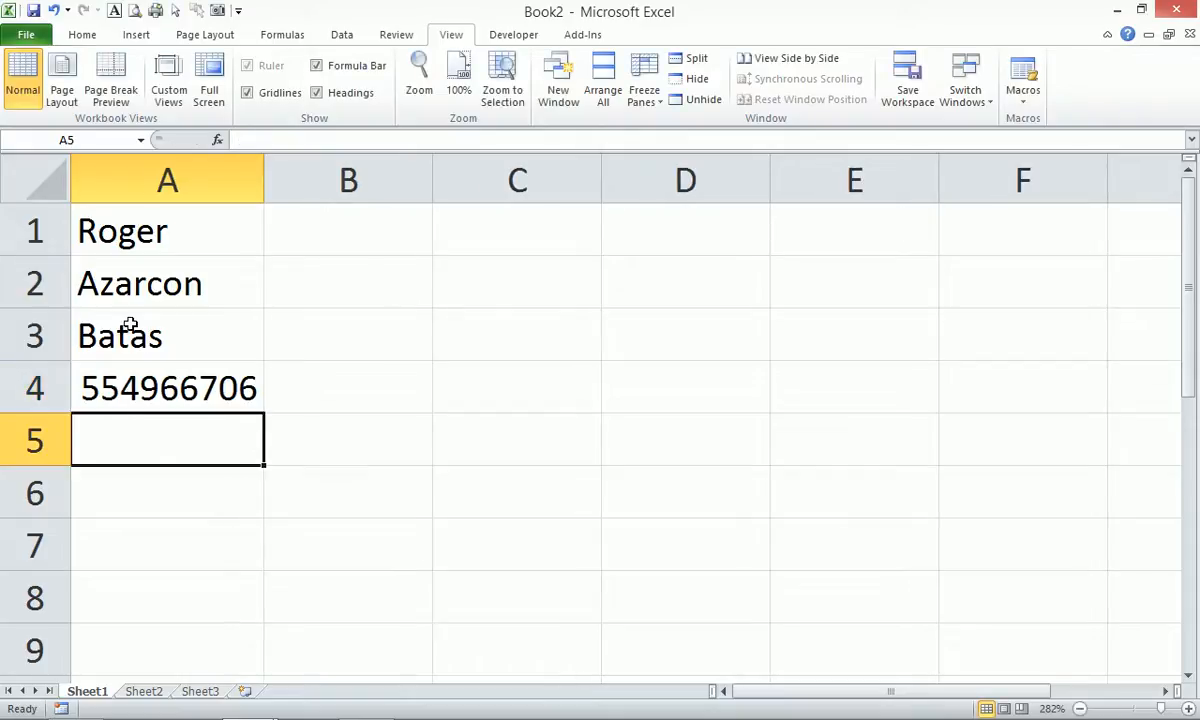
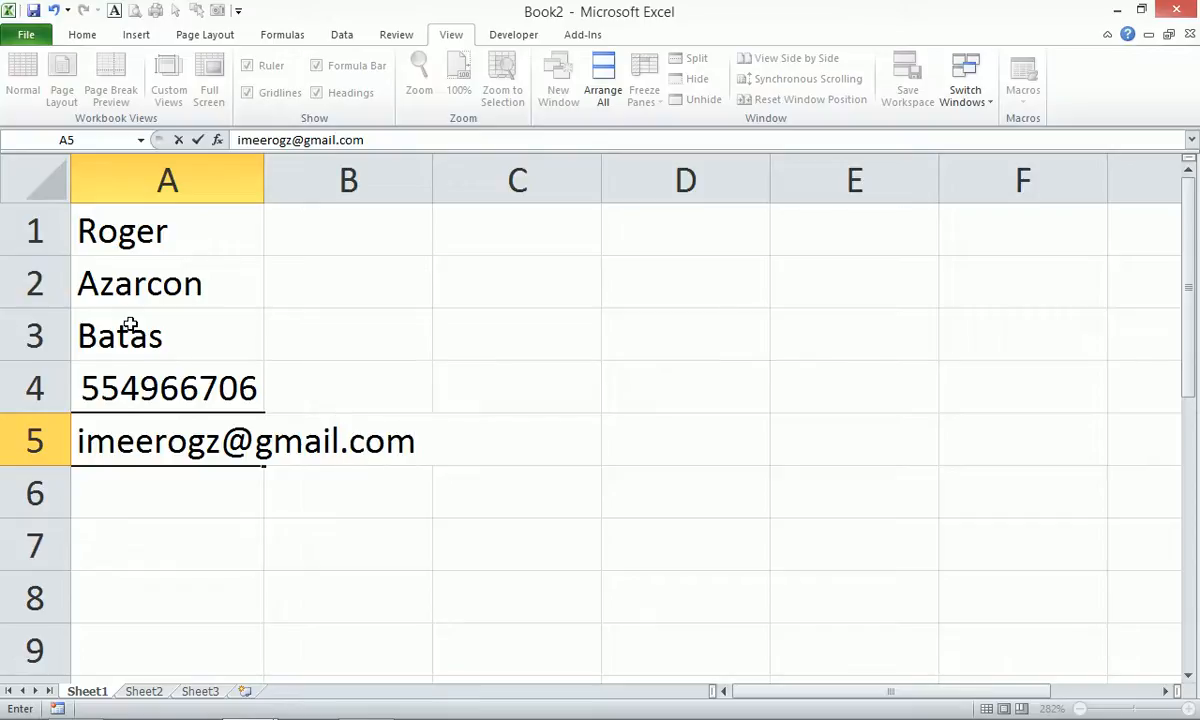
key("Return")
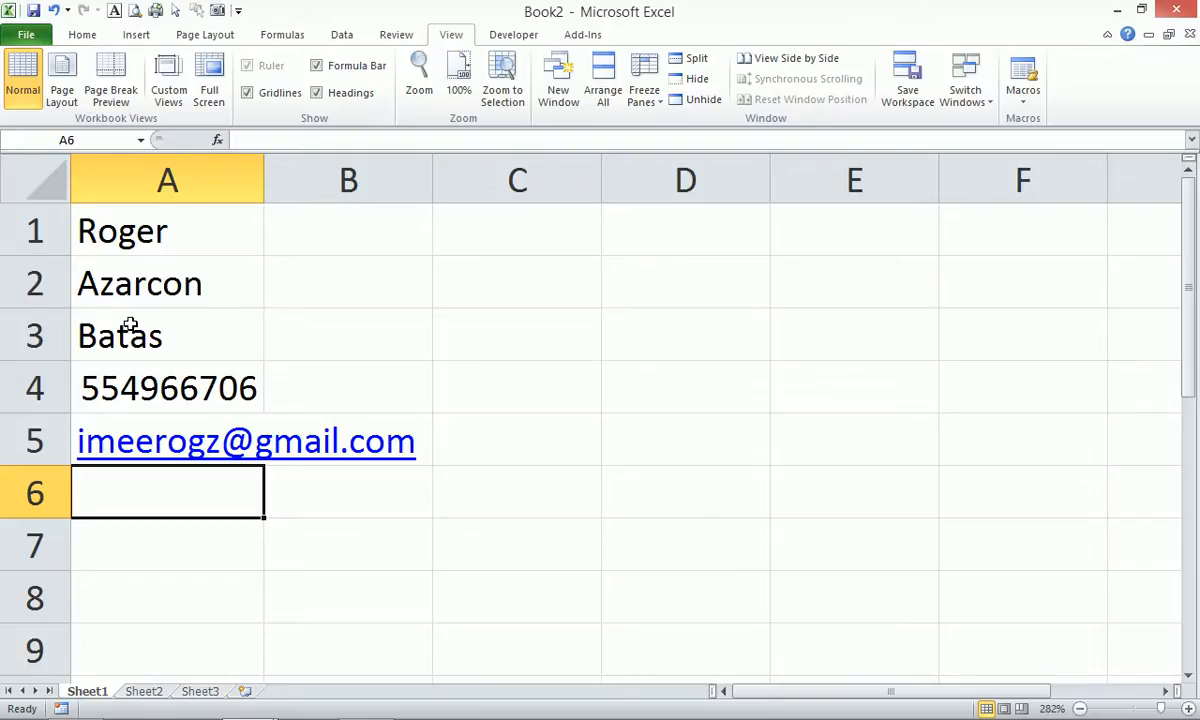
key("Right")
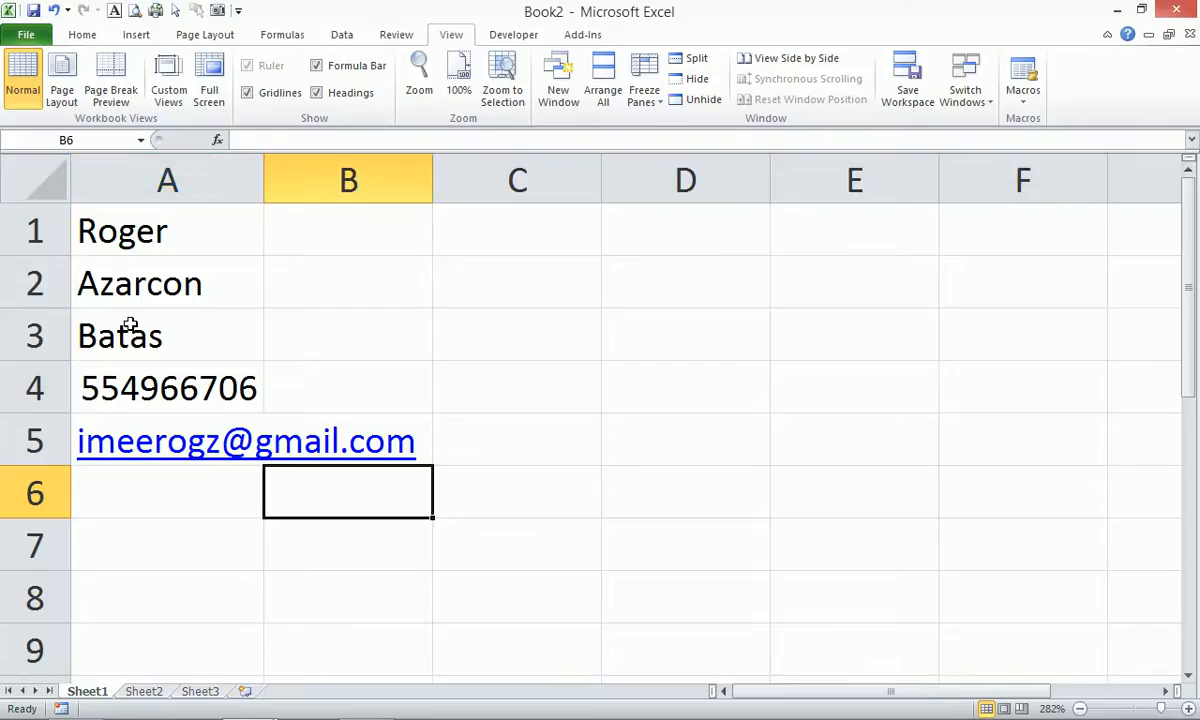
key("Up")
key("Up")
key("Up")
key("Up")
key("Up")
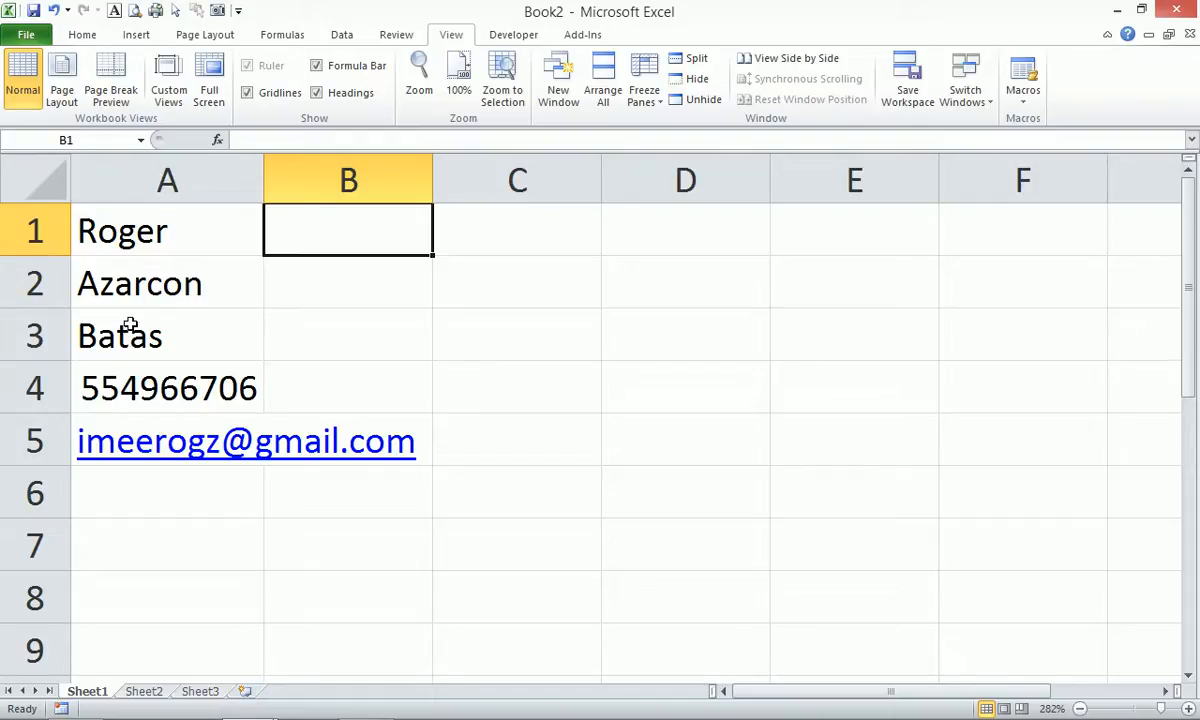
Start =CONCATENATE in B1 with A1 followed by a " " space separator.
type("=con")
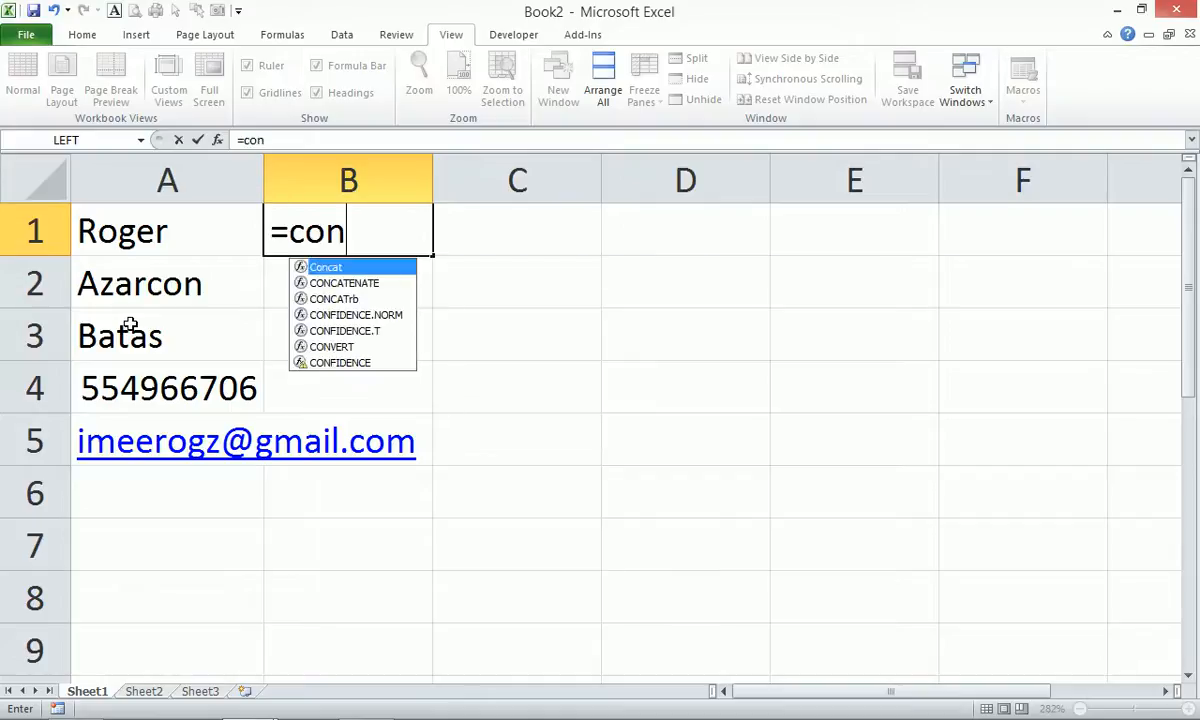
type("cate")
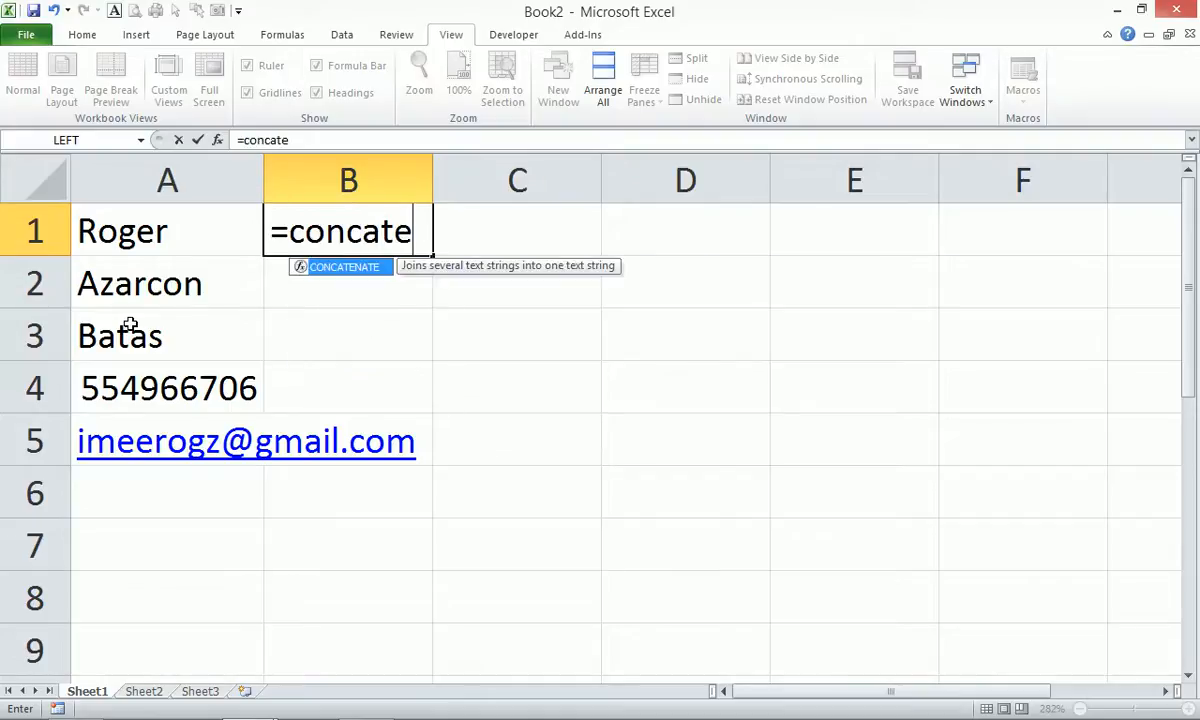
key("Tab")
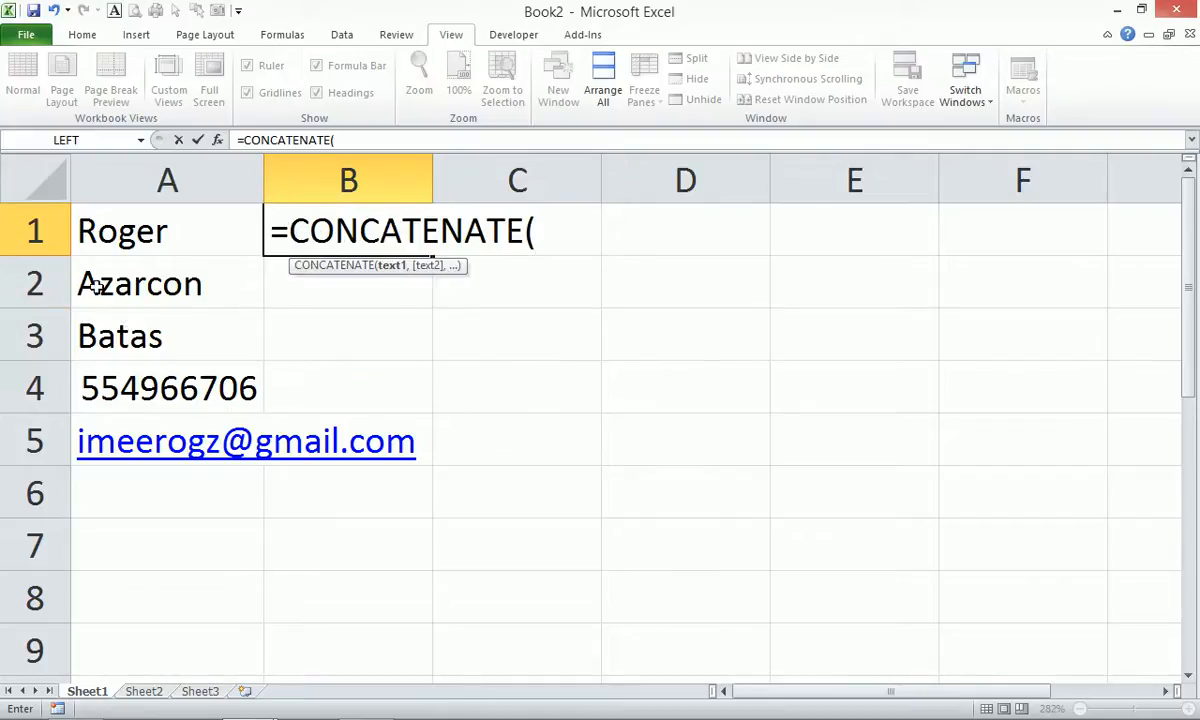
left_click(181, 226)
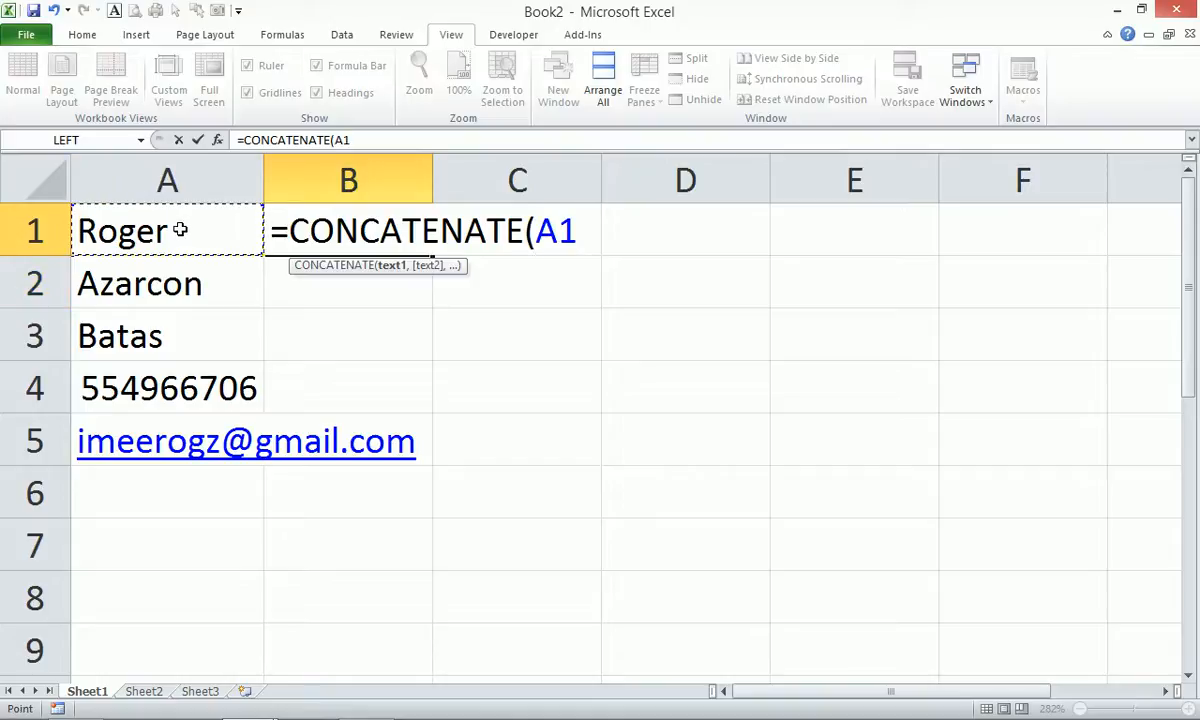
type(",")
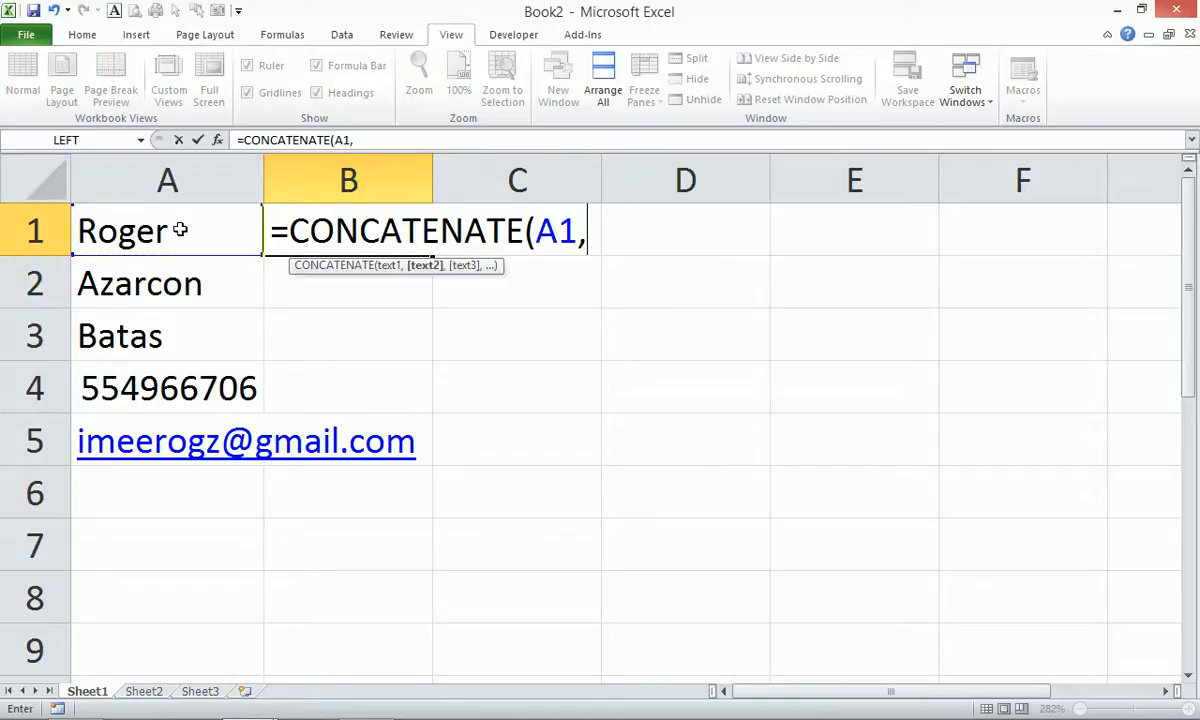
type("\" \",")
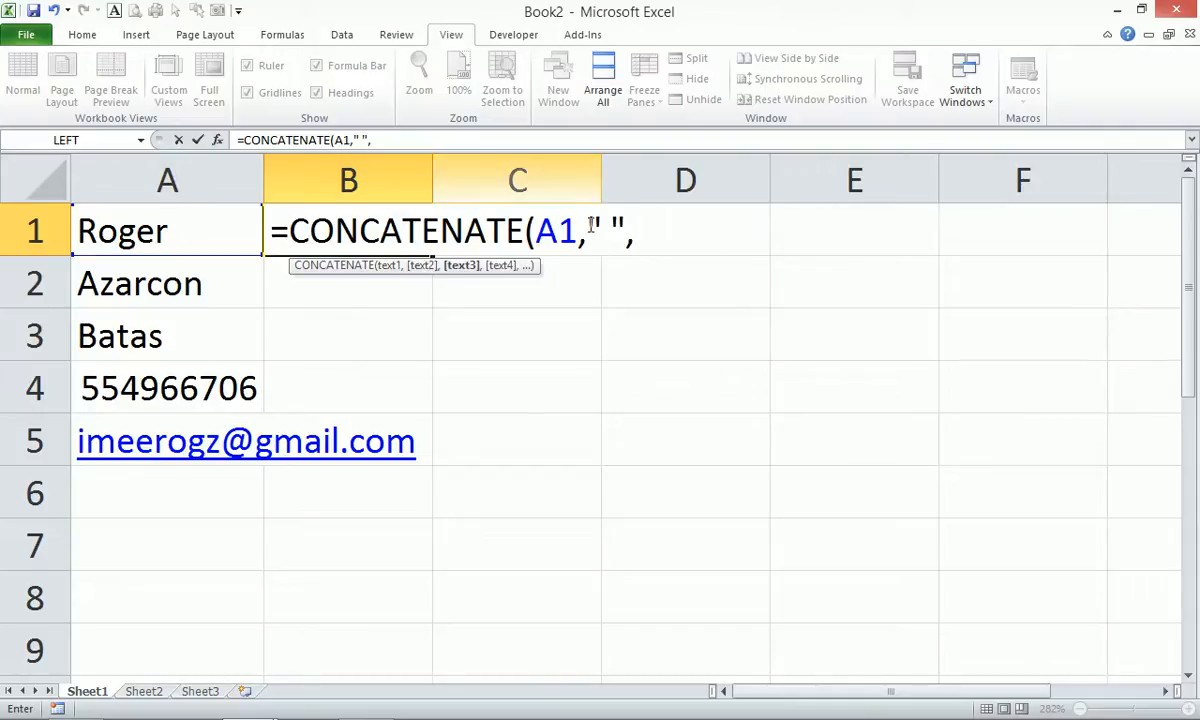
left_click_drag(578, 228, 637, 222)
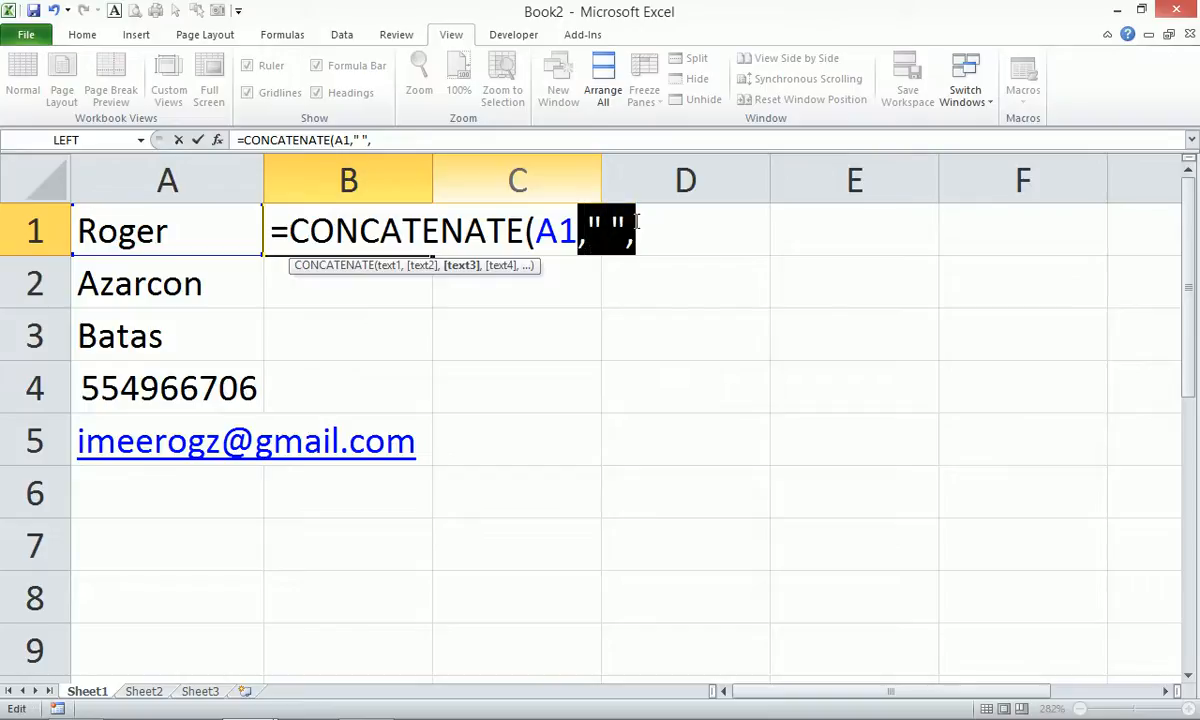
left_click(648, 220)
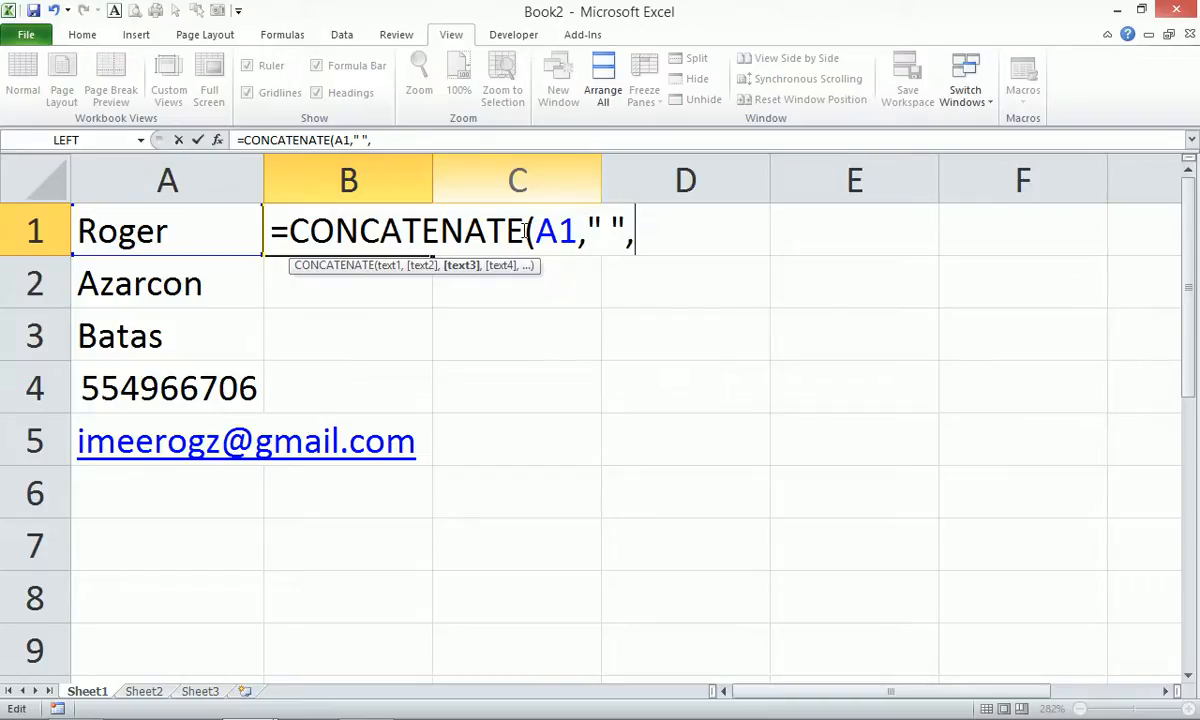
Add A2, A3, A4 and A5 with space separators, then close and commit the formula.
left_click(144, 288)
key("ctrl+v")
left_click(150, 338)
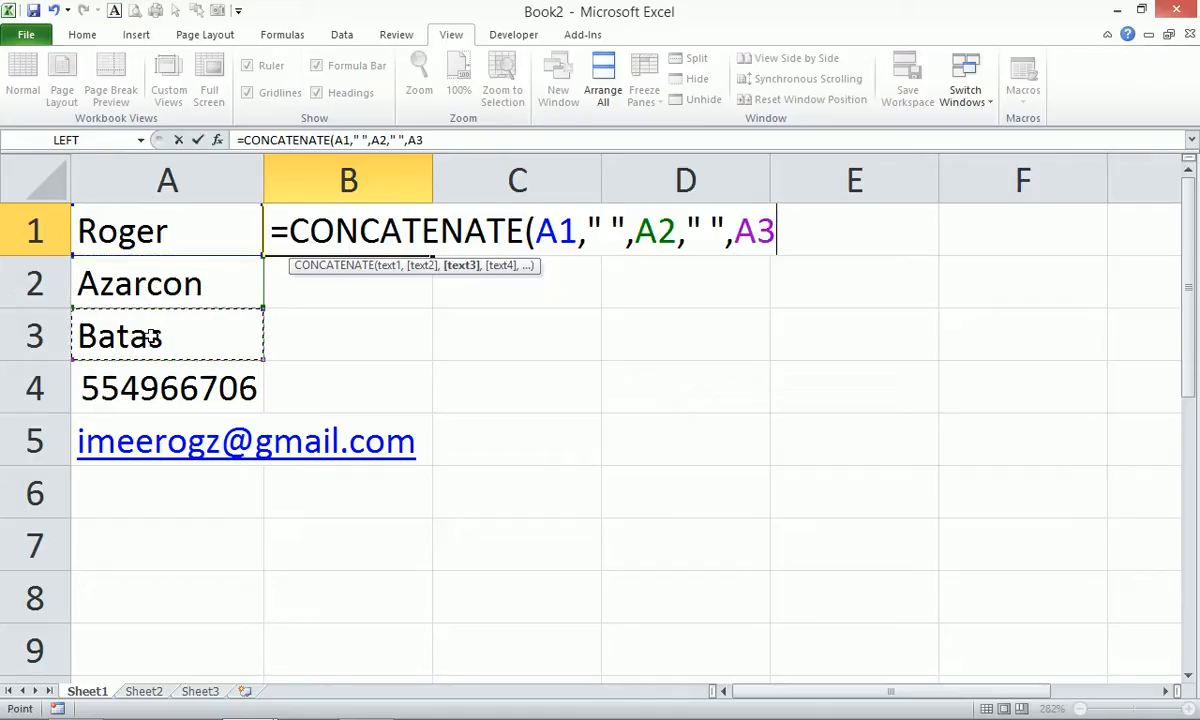
key("ctrl+v")
left_click(155, 380)
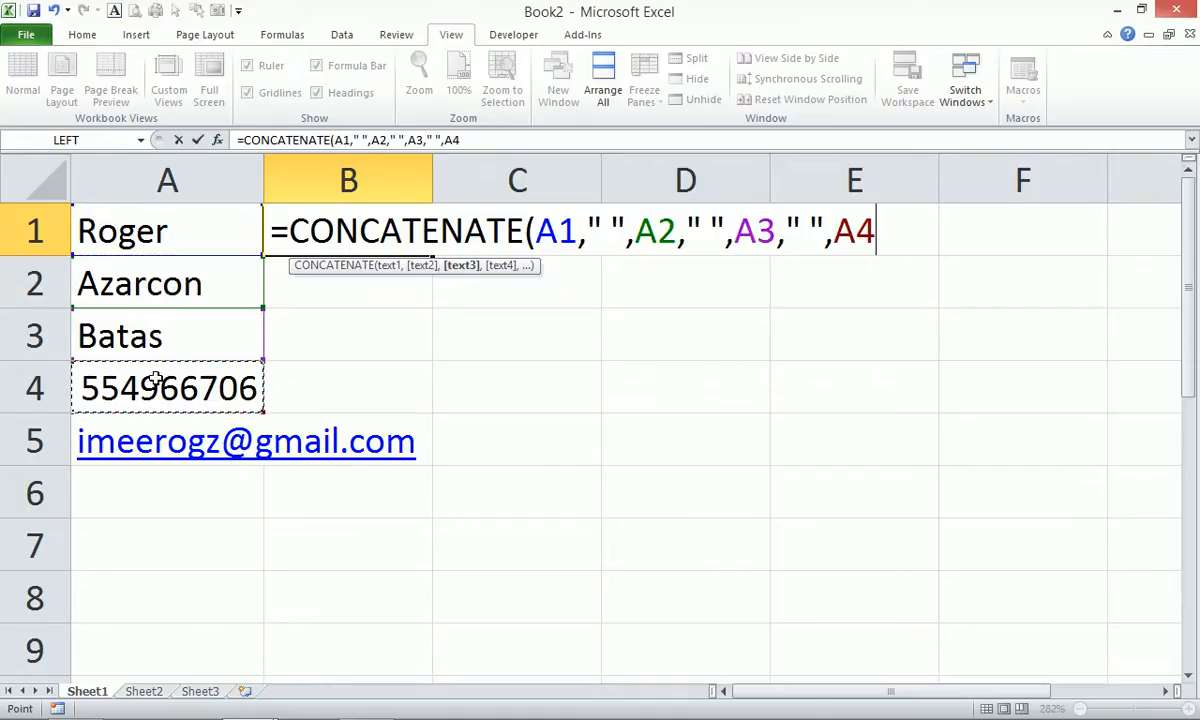
key("ctrl+v")
left_click(158, 440)
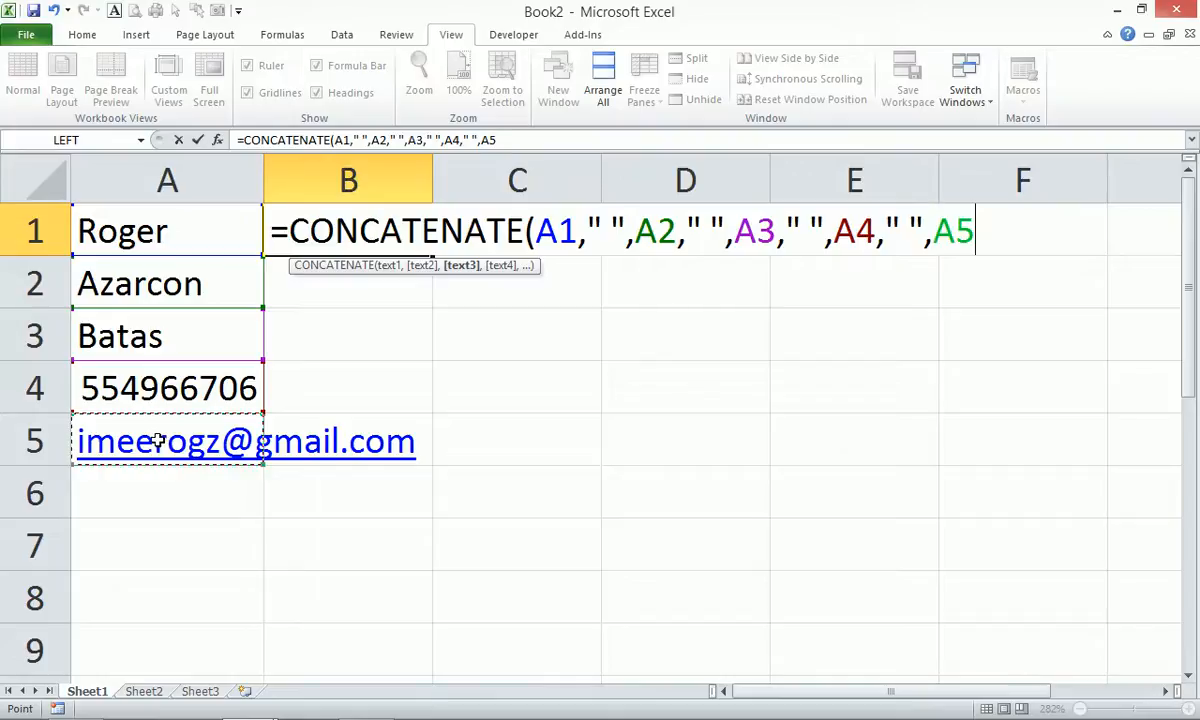
type(")")
key("Return")
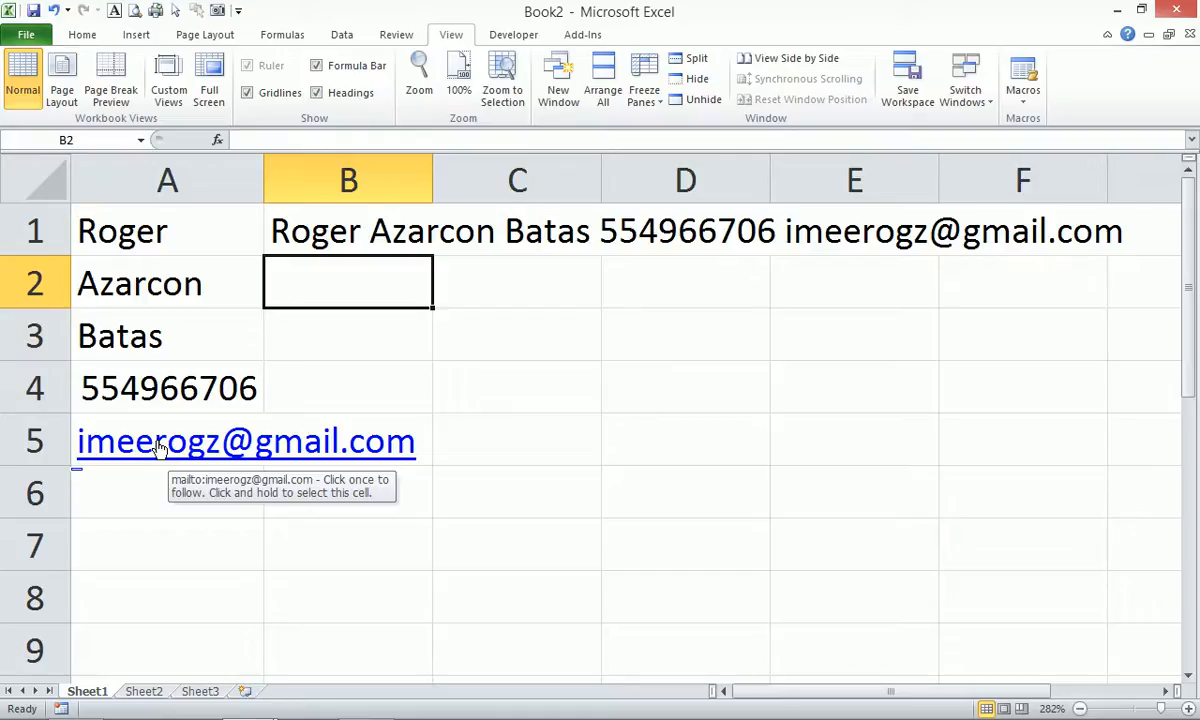
key("Up")
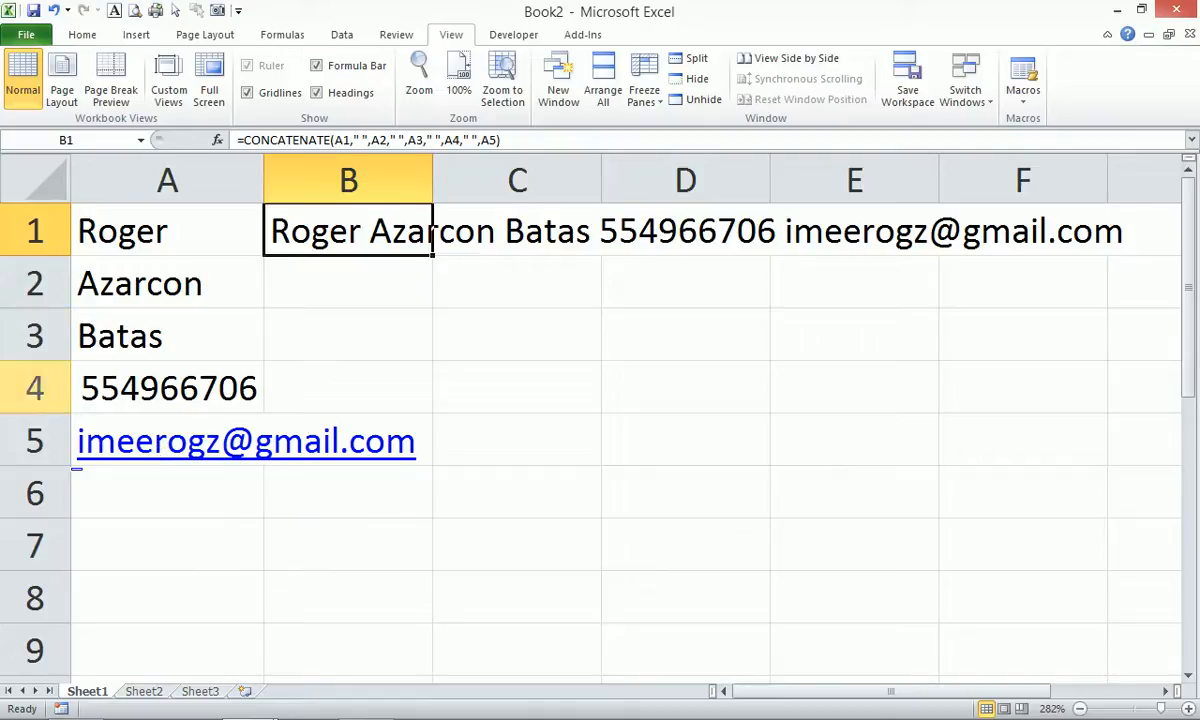
Copy B1's CONCATENATE formula and paste it after an apostrophe in B2 as text.
left_click_drag(236, 140, 633, 140)
key("ctrl+Return")
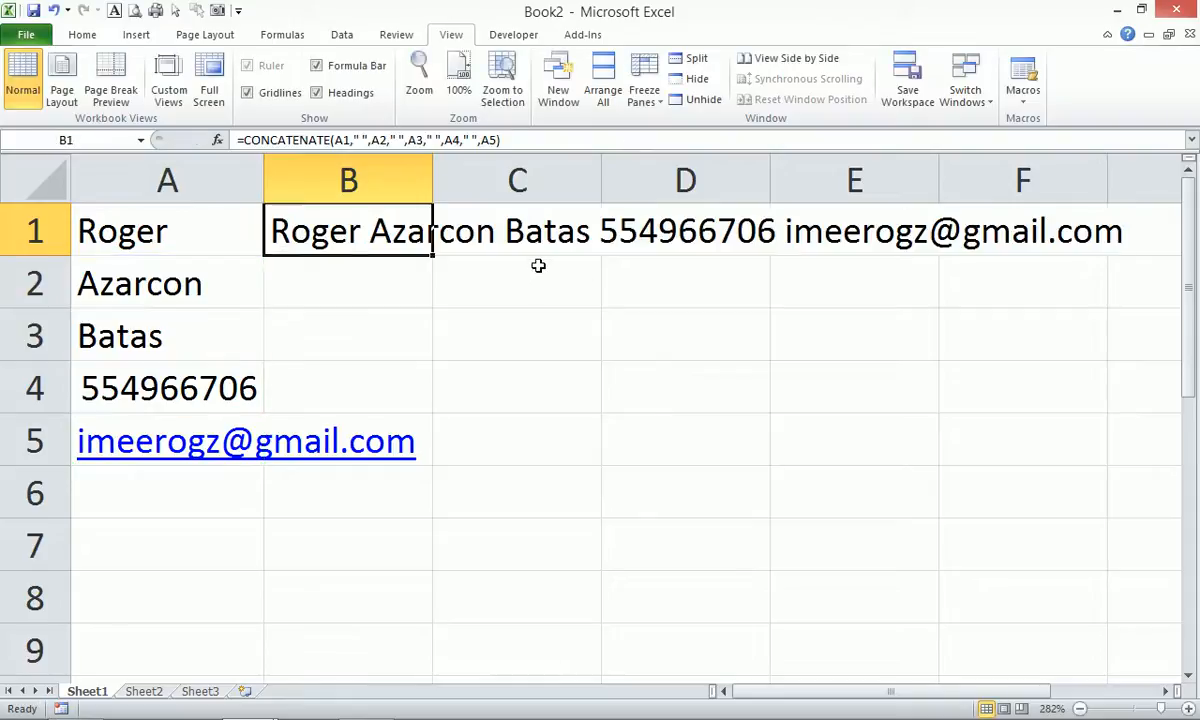
left_click(362, 273)
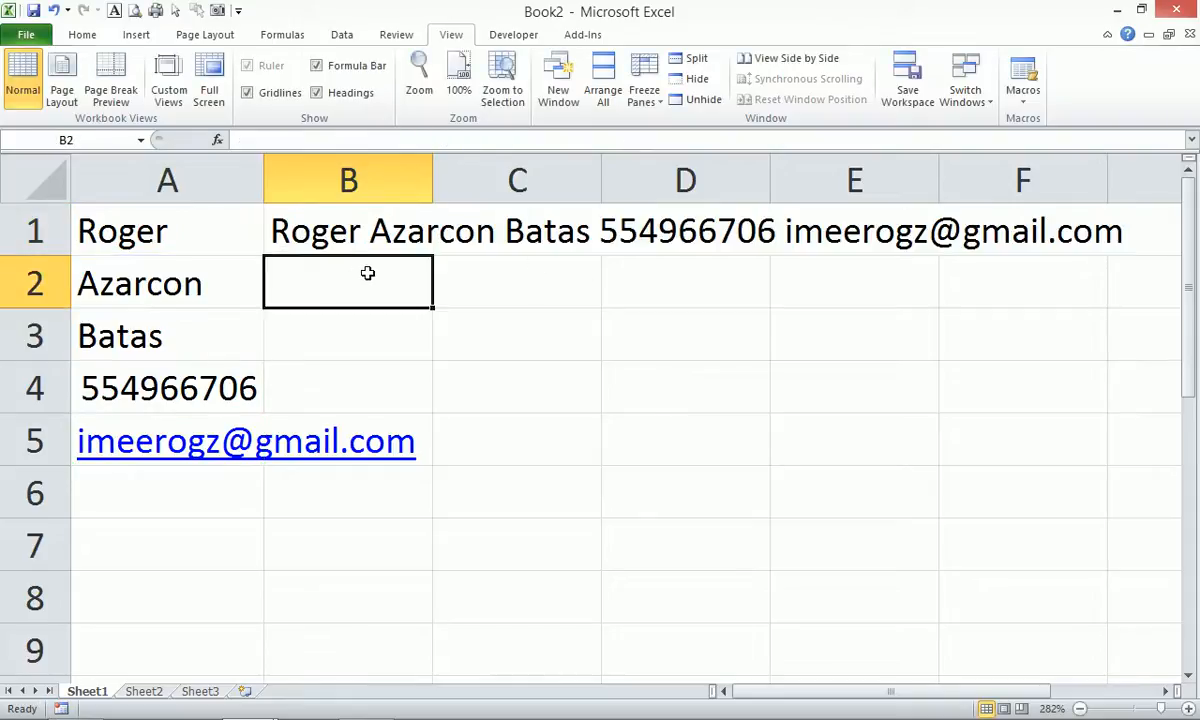
type("'")
key("ctrl+v")
key("Return")
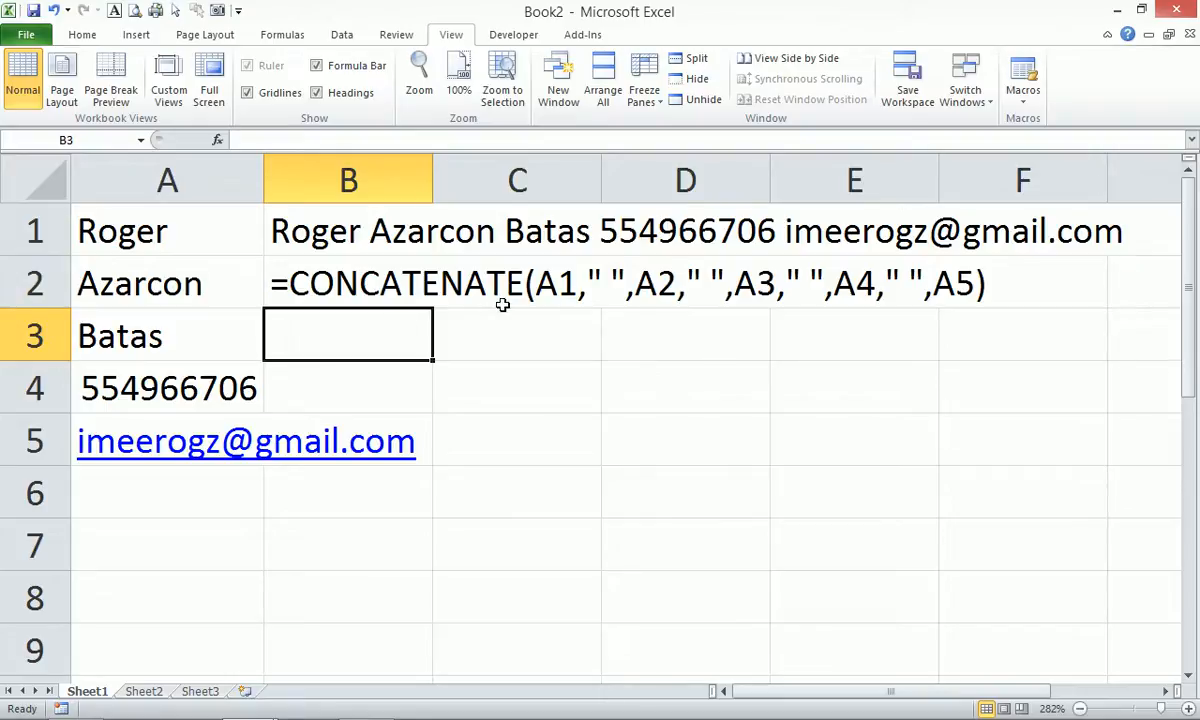
Copy the A1 through A5 arguments from B2's formula text.
left_click(316, 276)
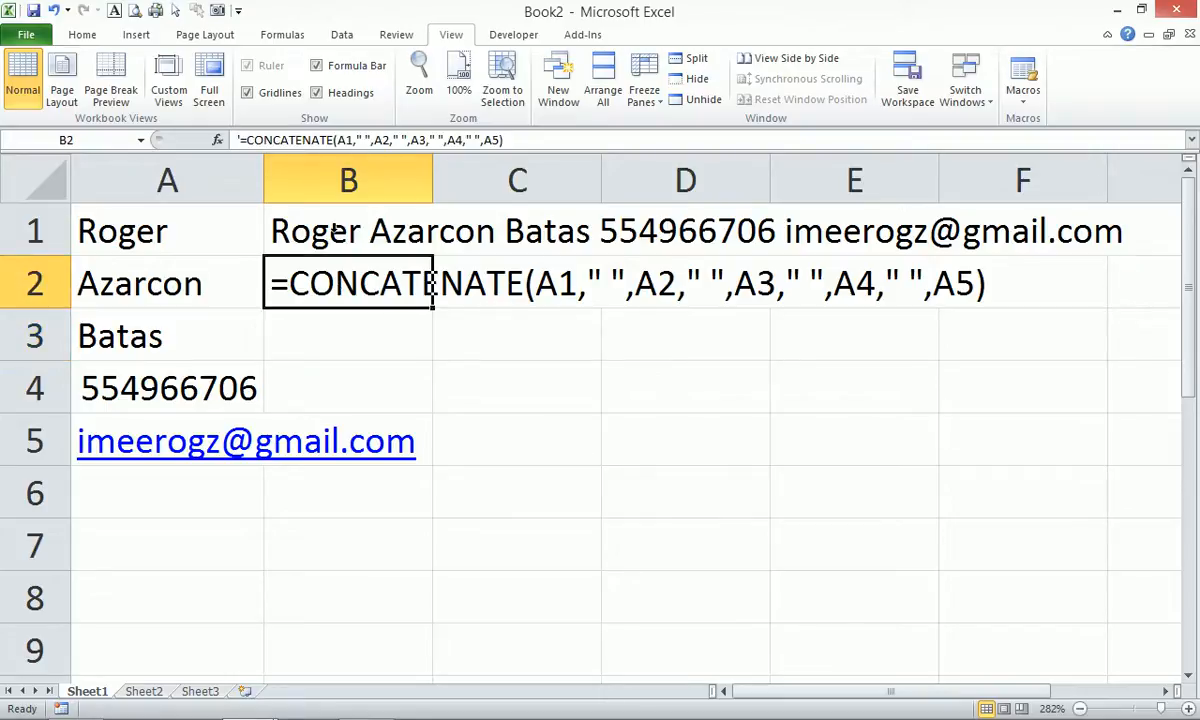
left_click_drag(336, 140, 500, 140)
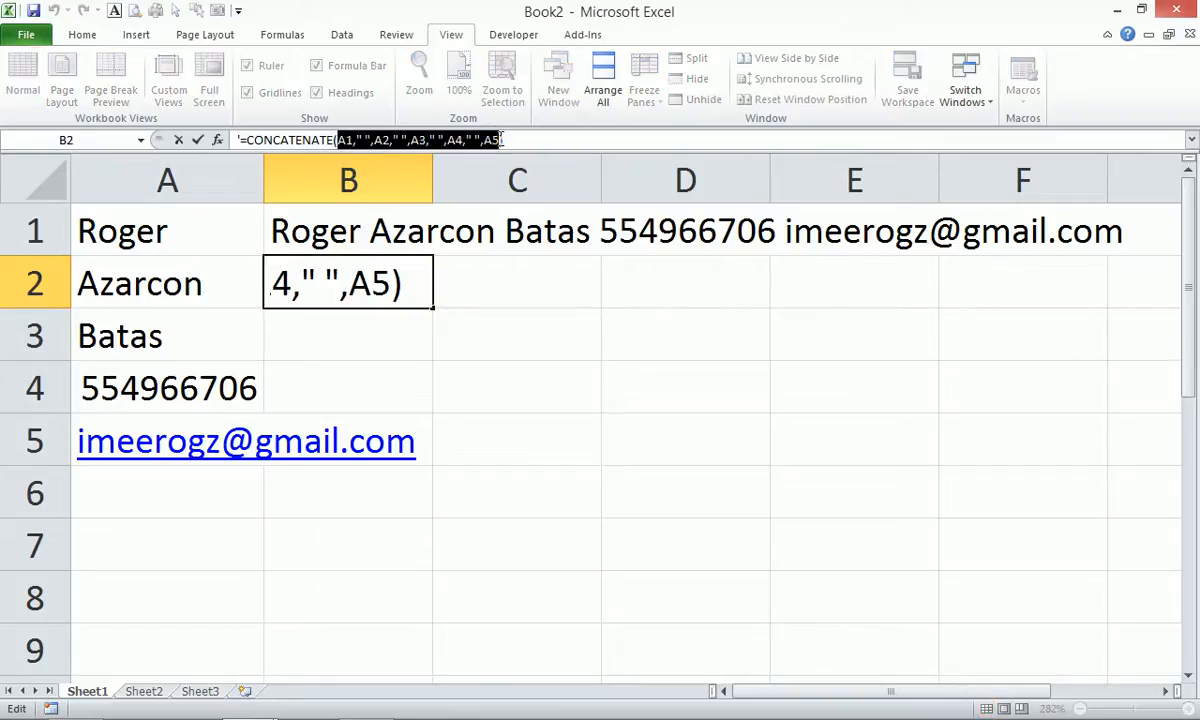
key("Escape")
Build =A1&" "&A2&" "&A3&" "&A4&" "&A5 in B3 by replacing the pasted commas with &.
left_click(332, 338)
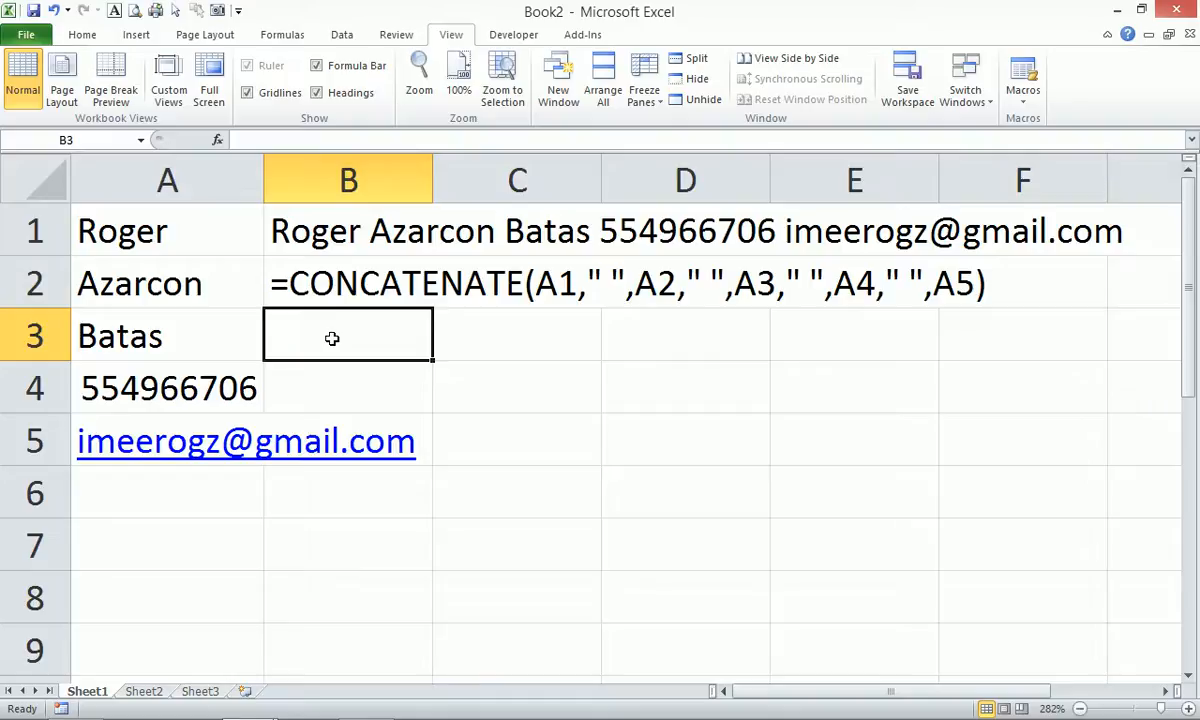
type("=")
key("ctrl+v")
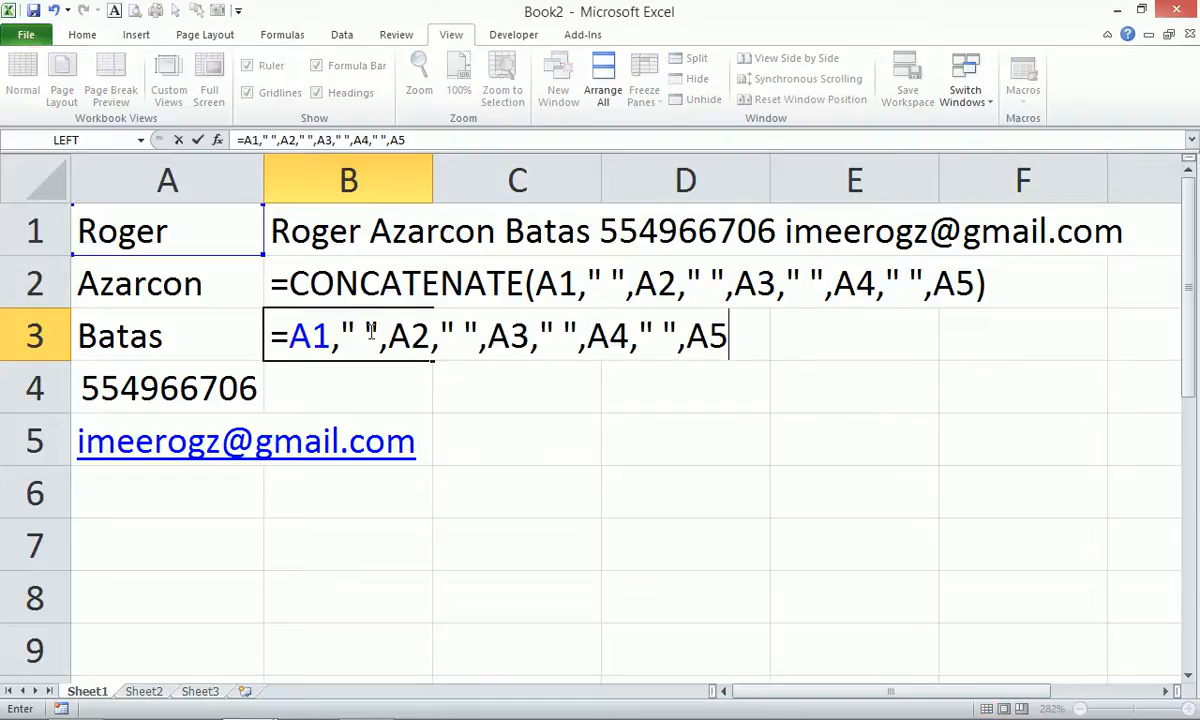
left_click(338, 340)
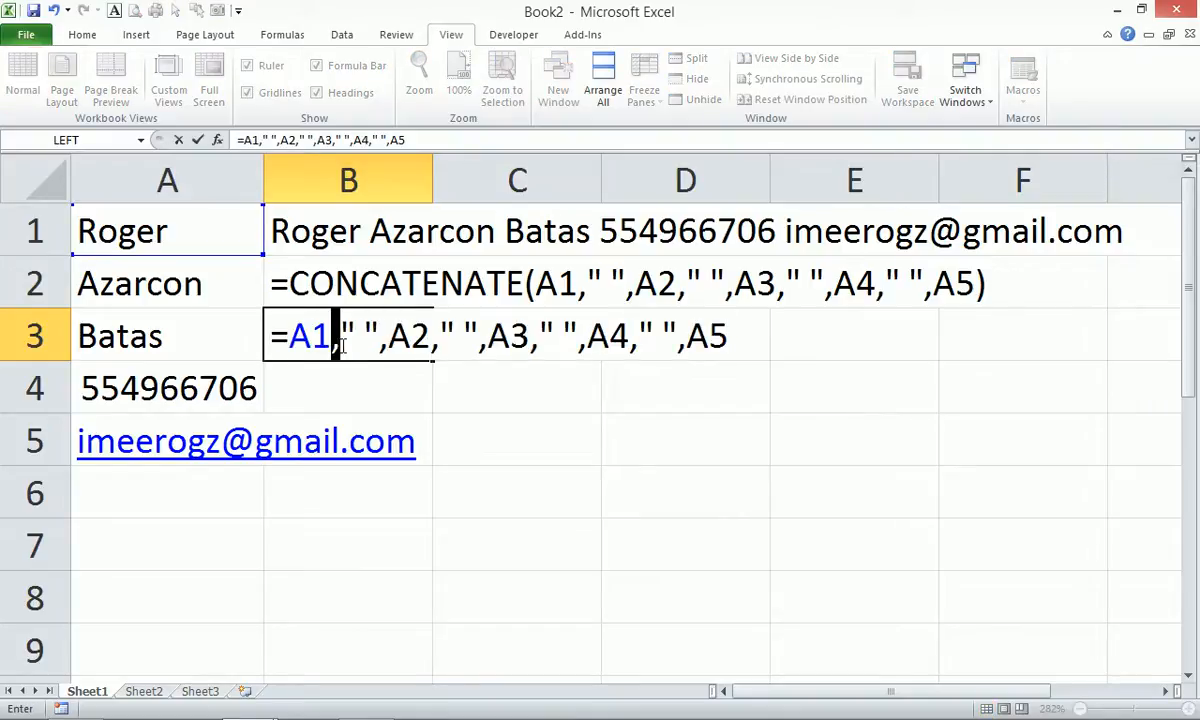
key("Delete")
type("&")
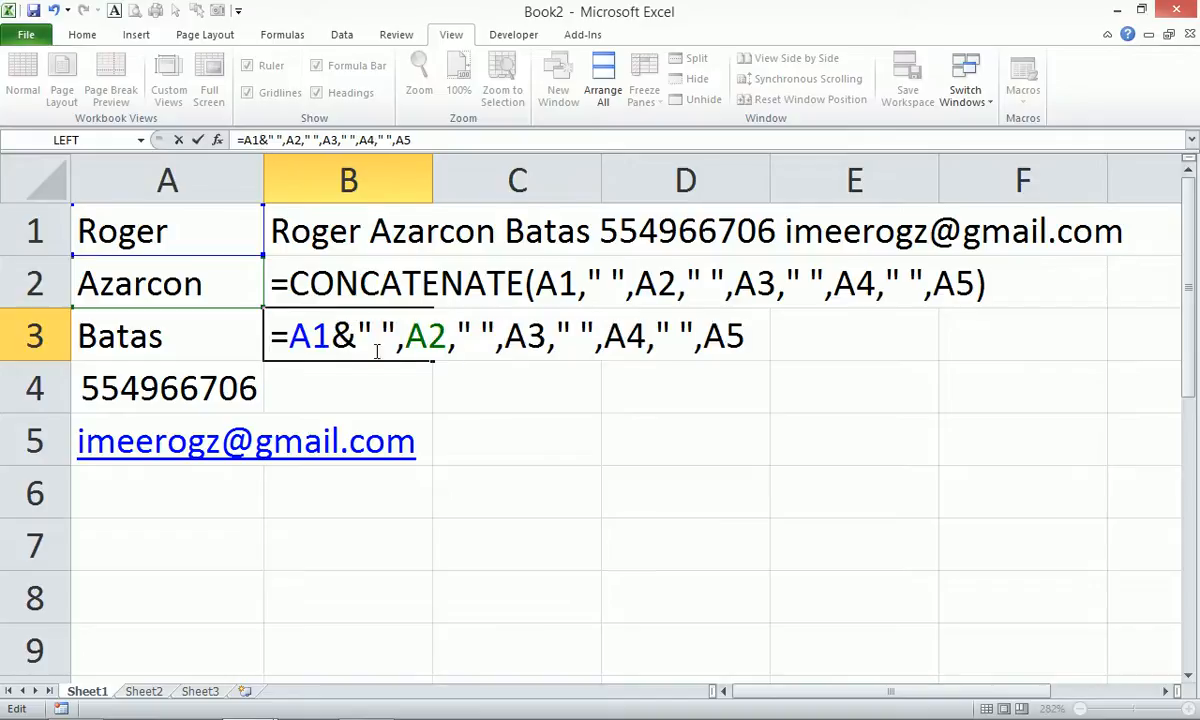
left_click_drag(397, 349, 409, 348)
type("&")
left_click_drag(462, 348, 800, 348)
type("&")
type("&")
type("&")
type("&")
type("&")
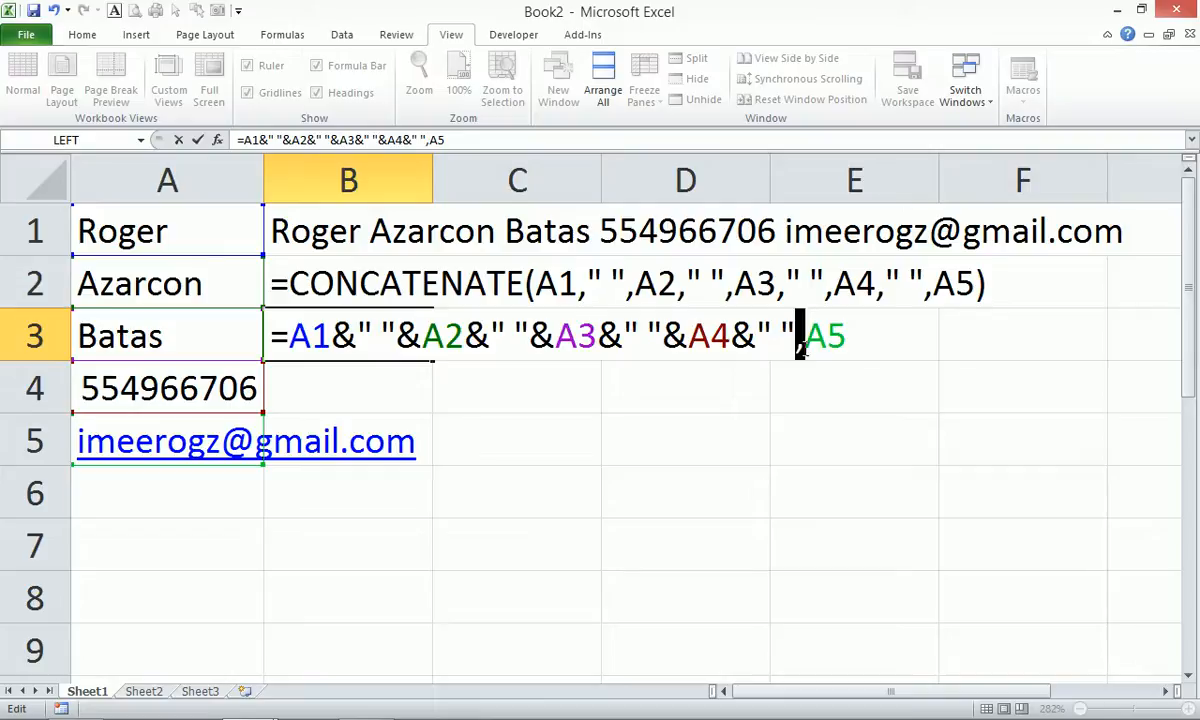
type("&")
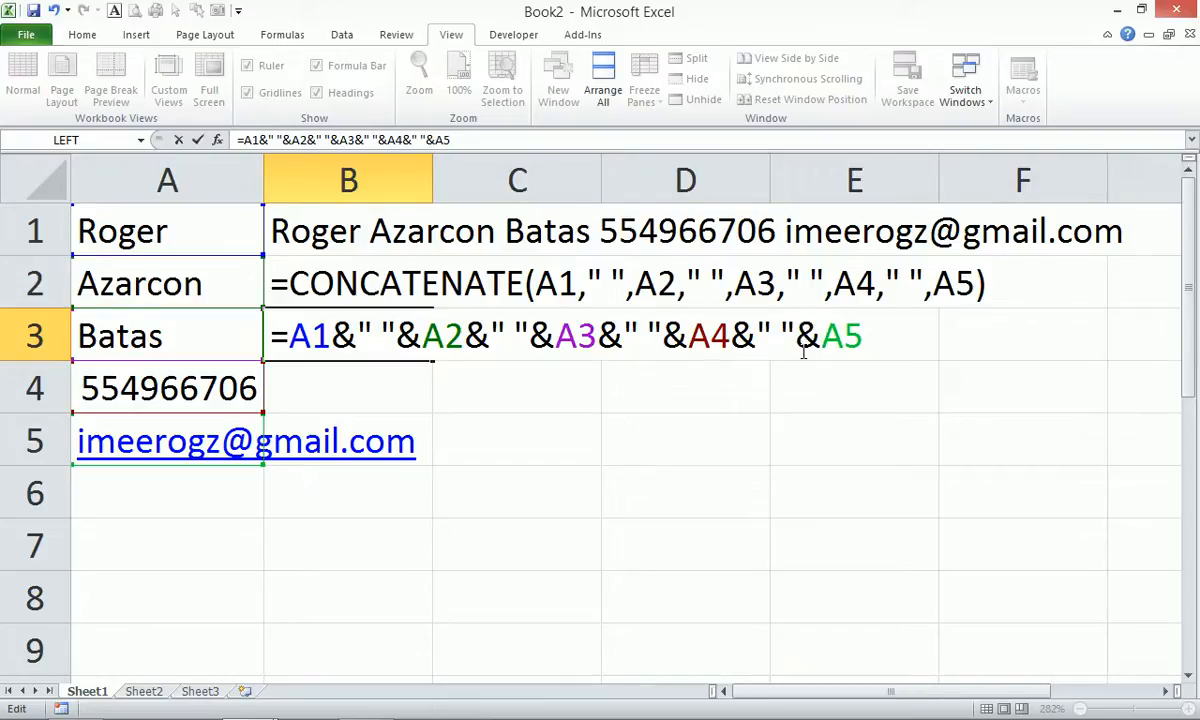
key("Return")
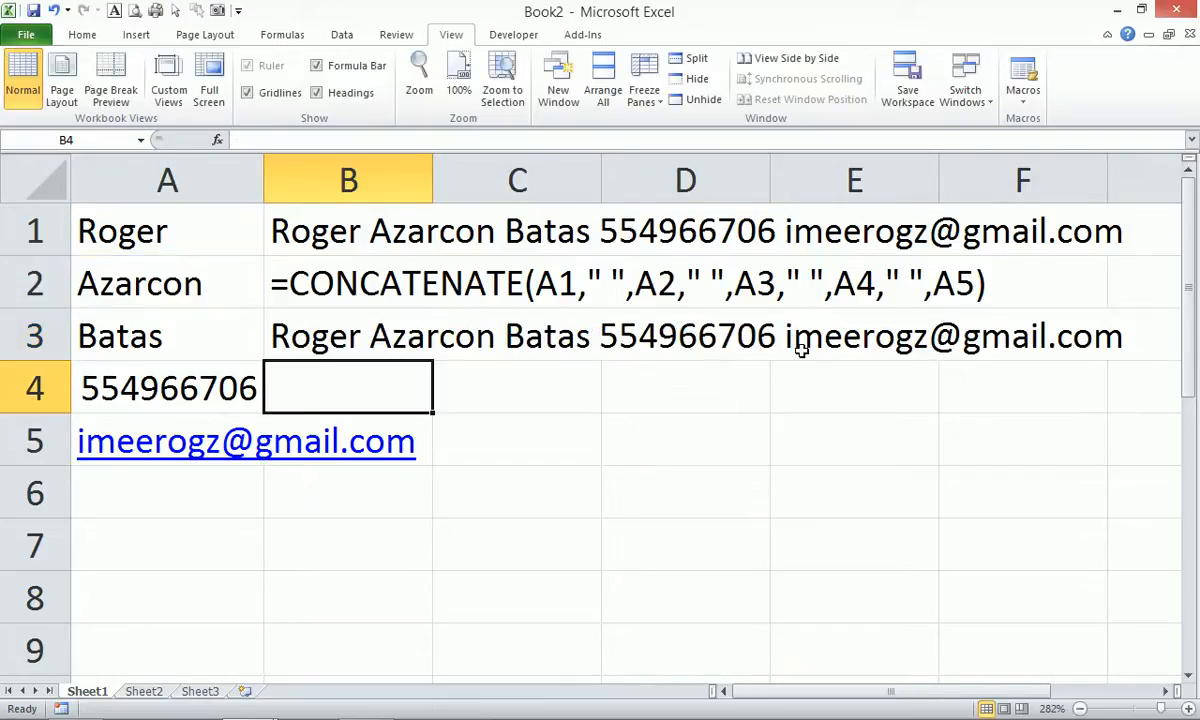
Show B3's ampersand formula as plain text in B4 using an apostrophe prefix.
left_click(300, 325)
left_click_drag(513, 139, 237, 139)
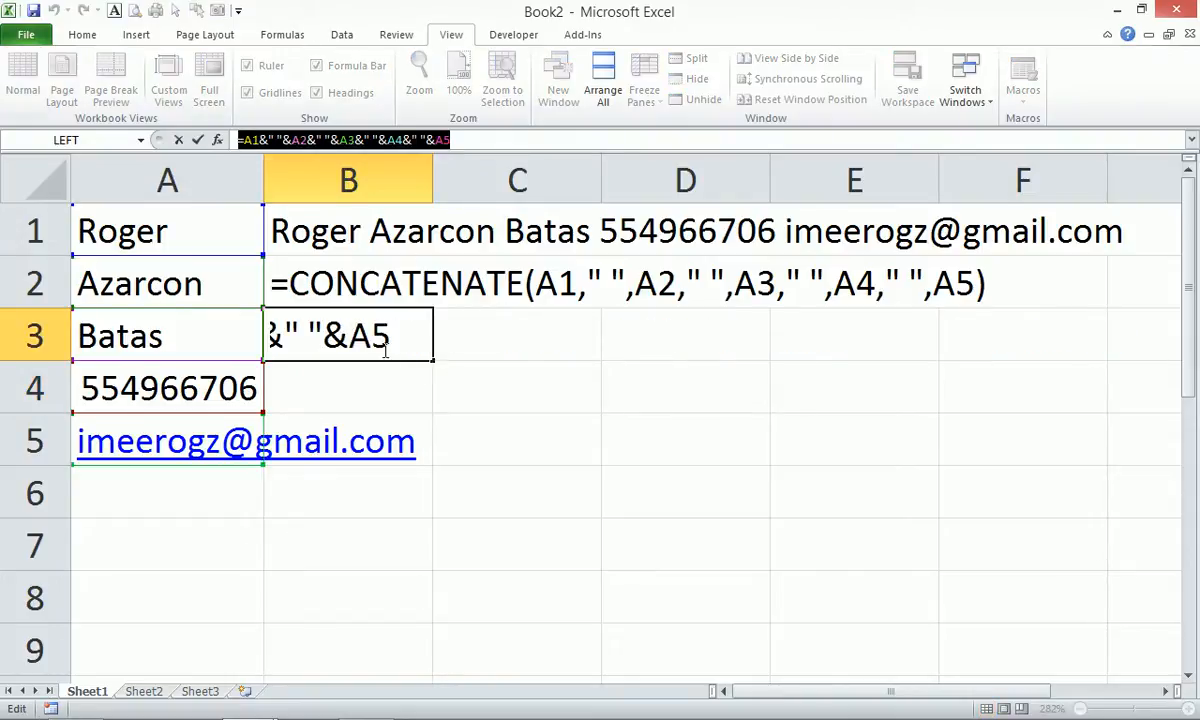
key("Escape")
left_click(367, 375)
type("'")
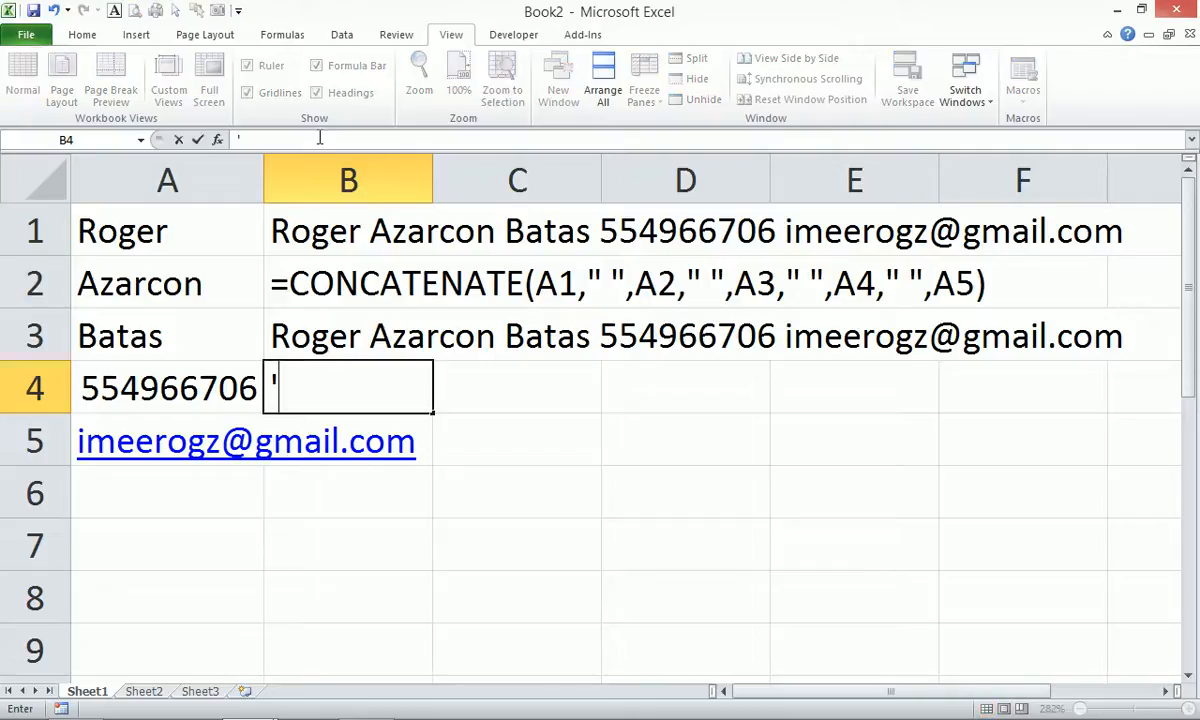
key("ctrl+v")
key("Return")
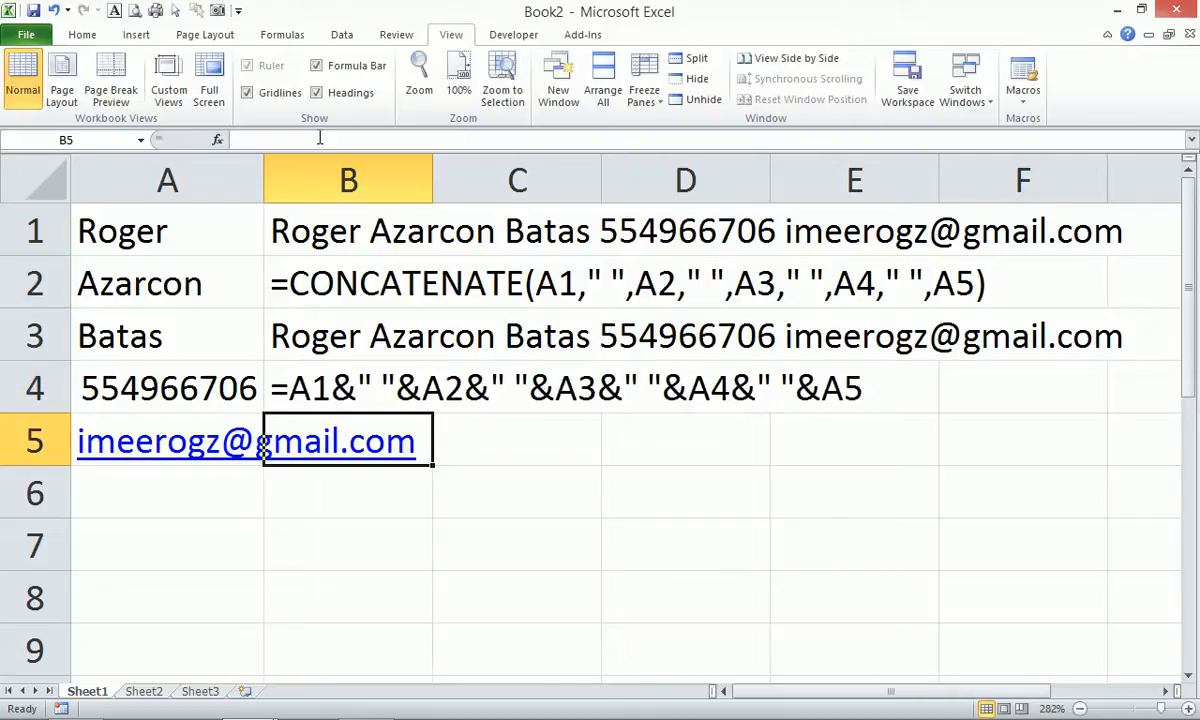
Widen column A so its longest entry fits.
left_click_drag(265, 158, 342, 167)
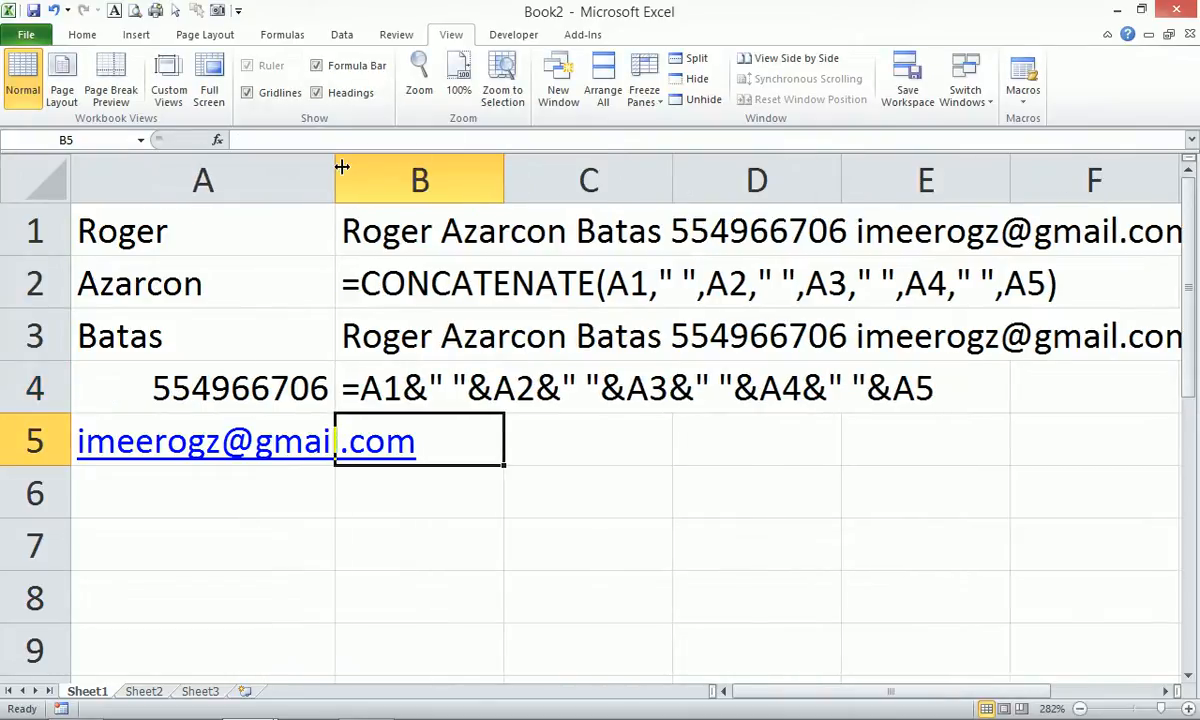
left_click_drag(159, 207, 1053, 432)
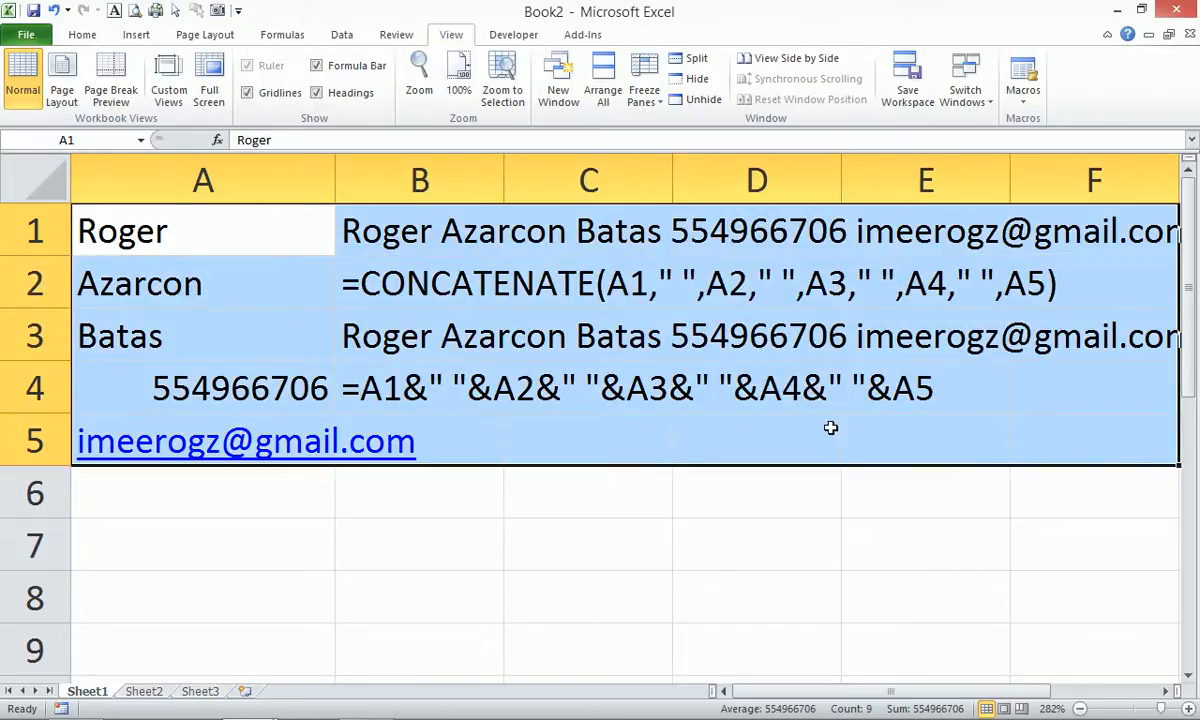
left_click(555, 448)
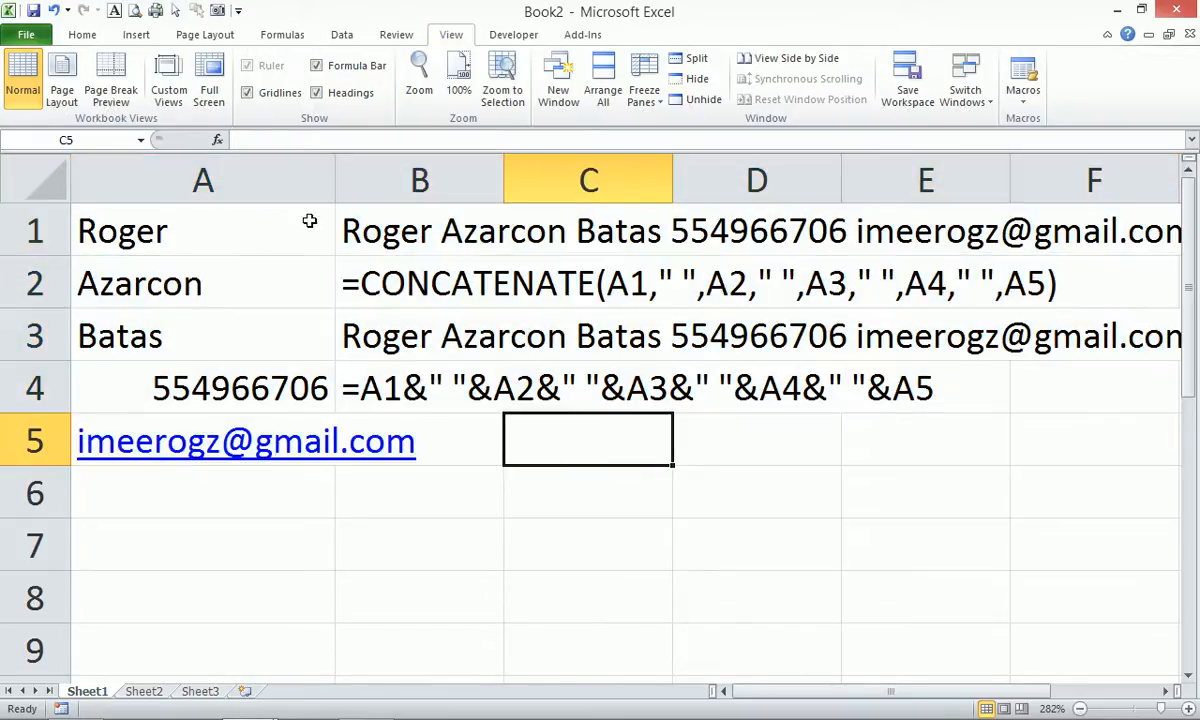
left_click_drag(332, 170, 451, 172)
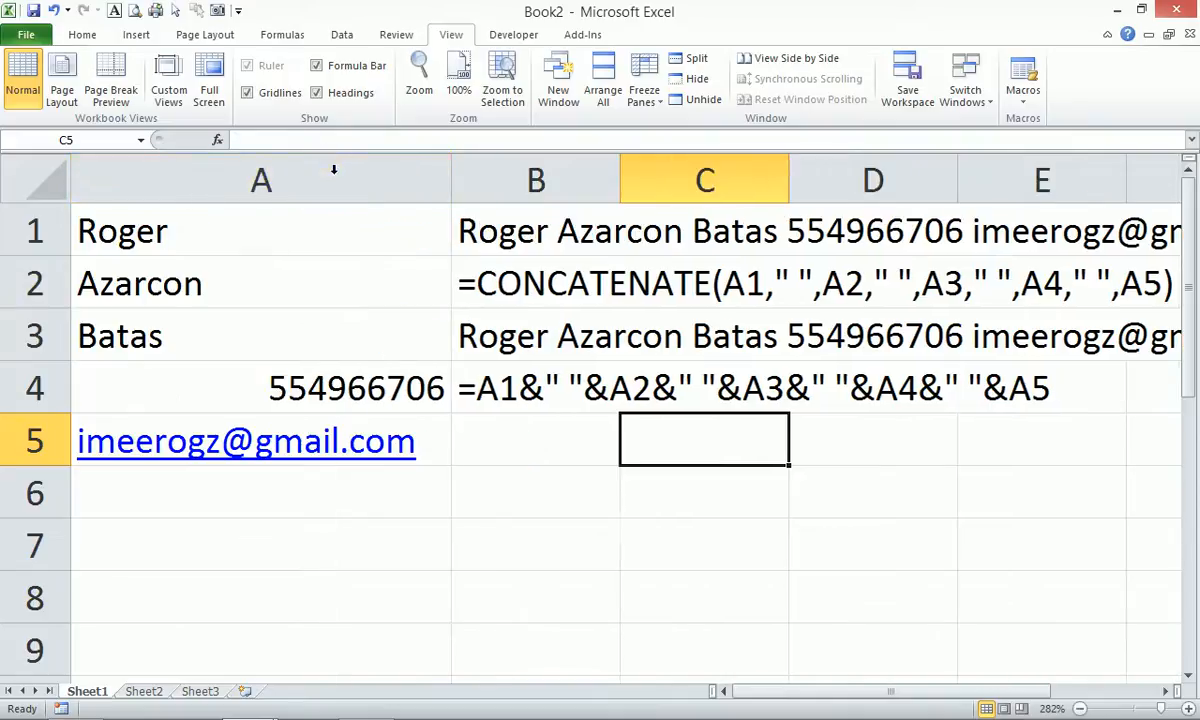
Zoom the sheet out to 240% and select B5.
left_click(528, 212)
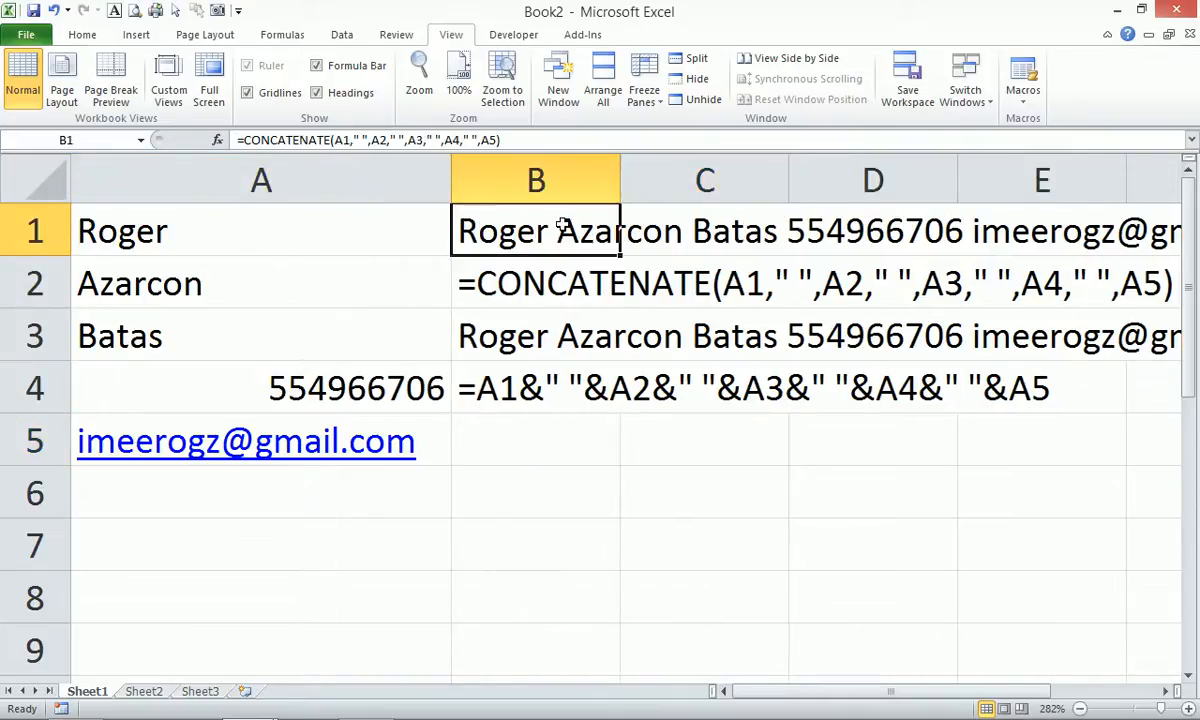
left_click(1080, 709)
left_click(1080, 709)
left_click(1080, 709)
left_click(1080, 709)
left_click(1080, 709)
left_click(469, 397)
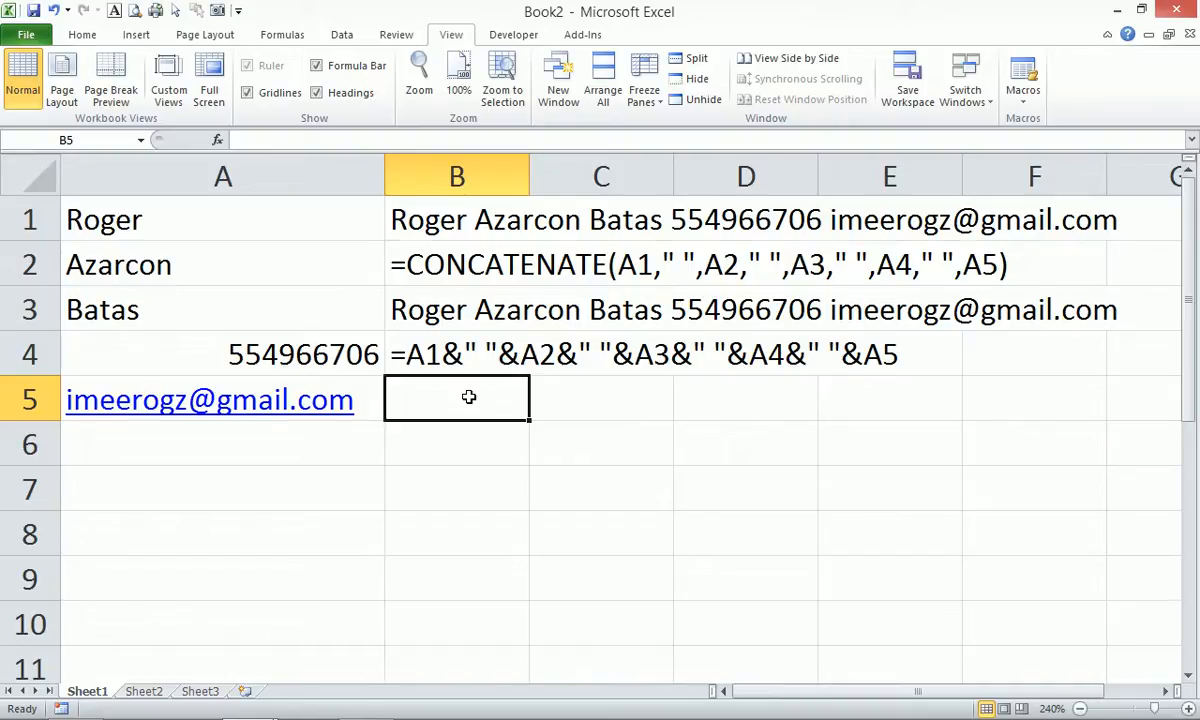
Enter =Concat(A1:A5," ") in B5 to join the five entries with spaces.
type("=c")
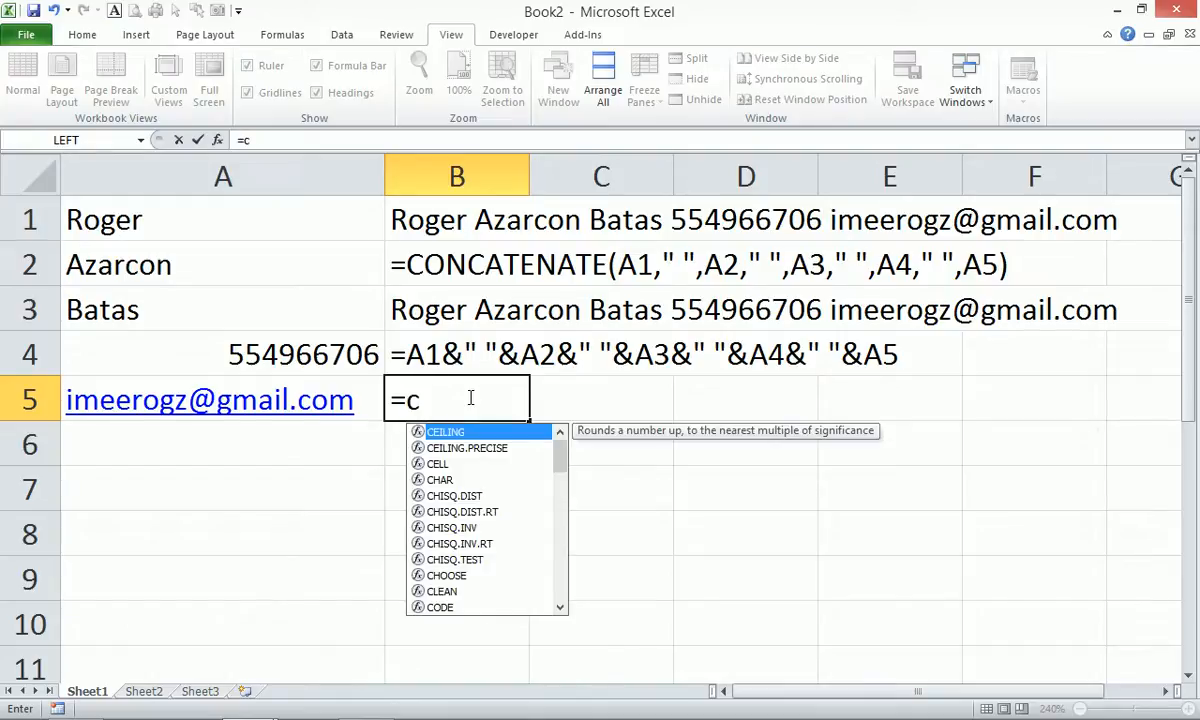
type("oc")
key("BackSpace")
type("n")
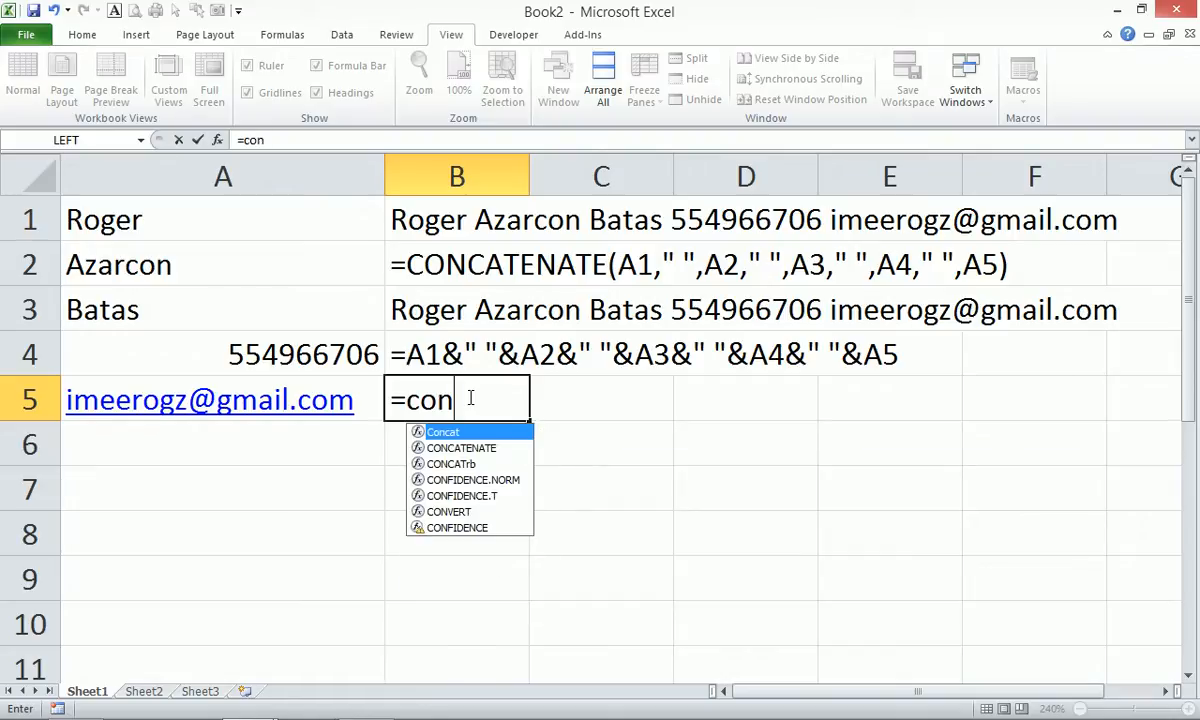
key("Tab")
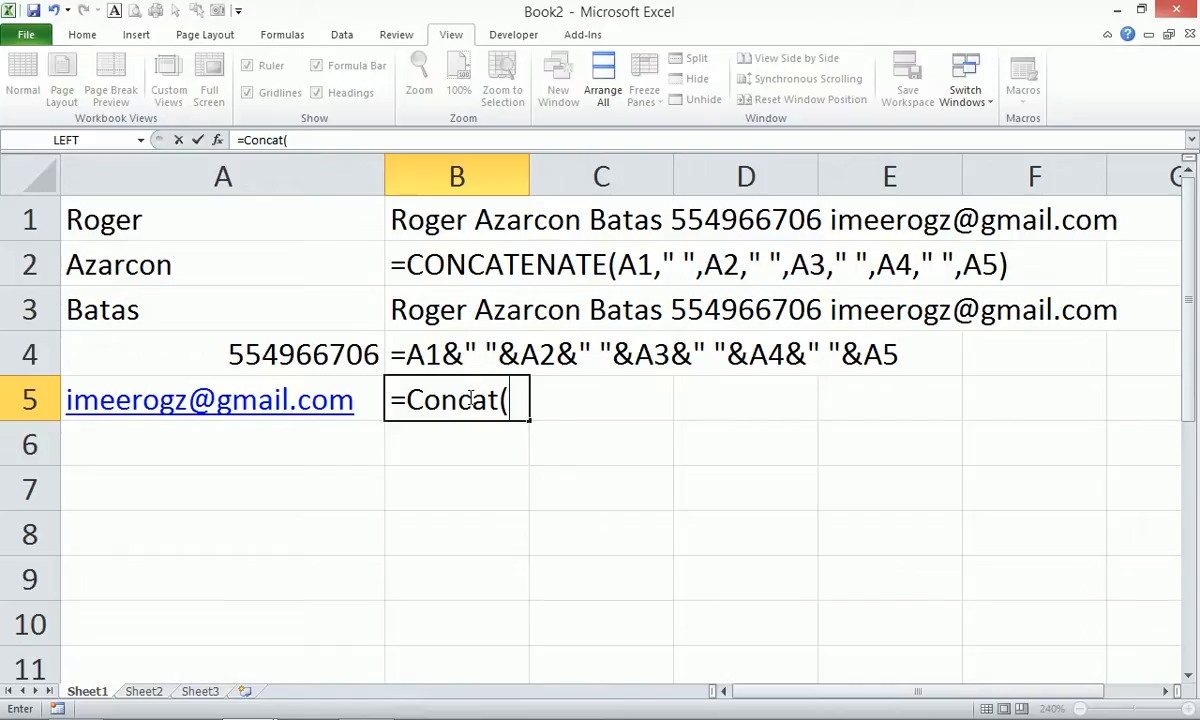
left_click(233, 237)
left_click_drag(233, 237, 246, 394)
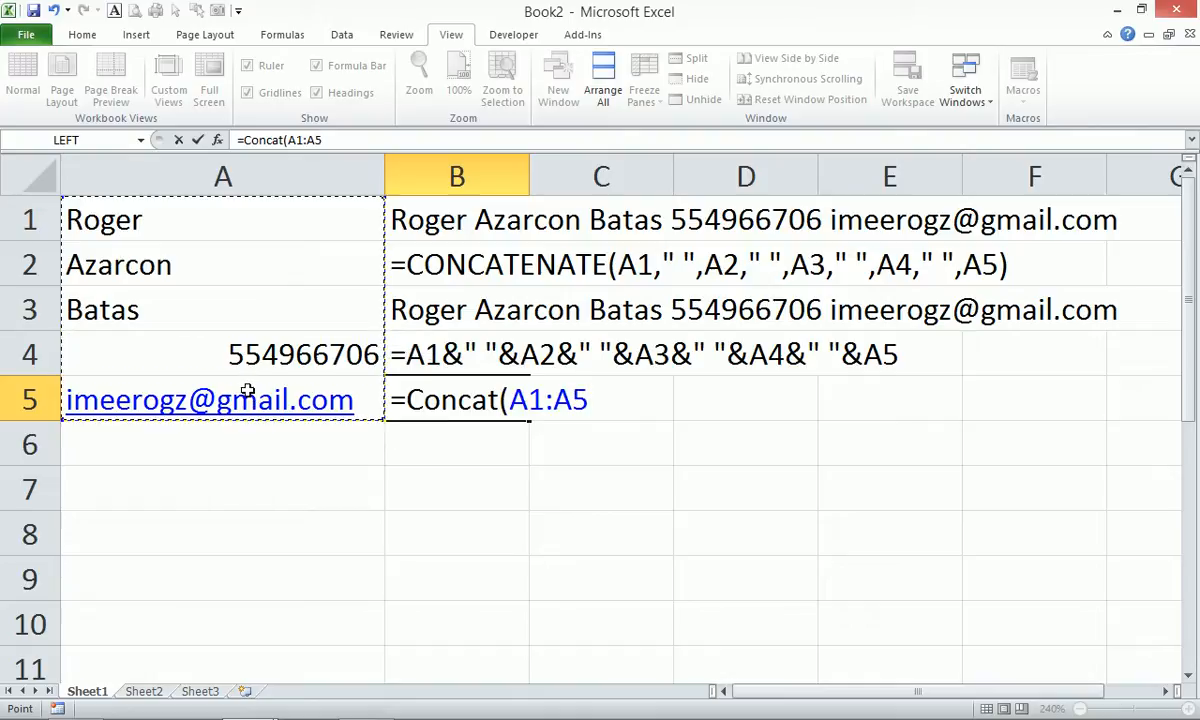
type(",")
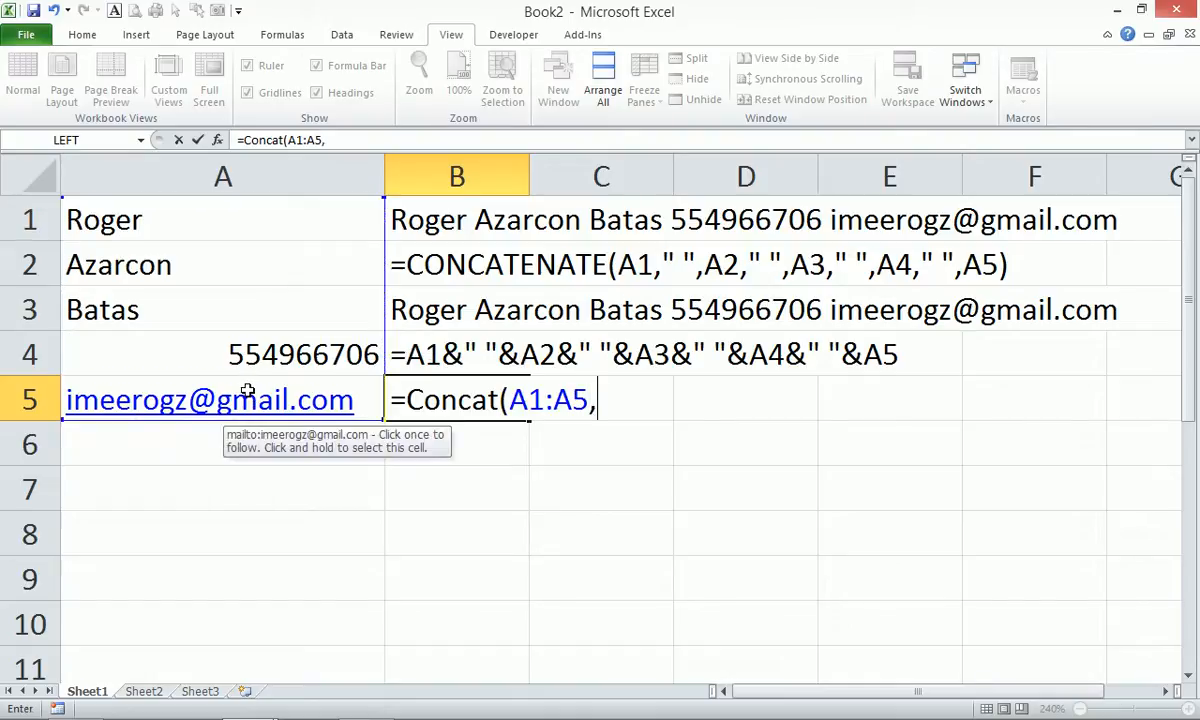
type("\"")
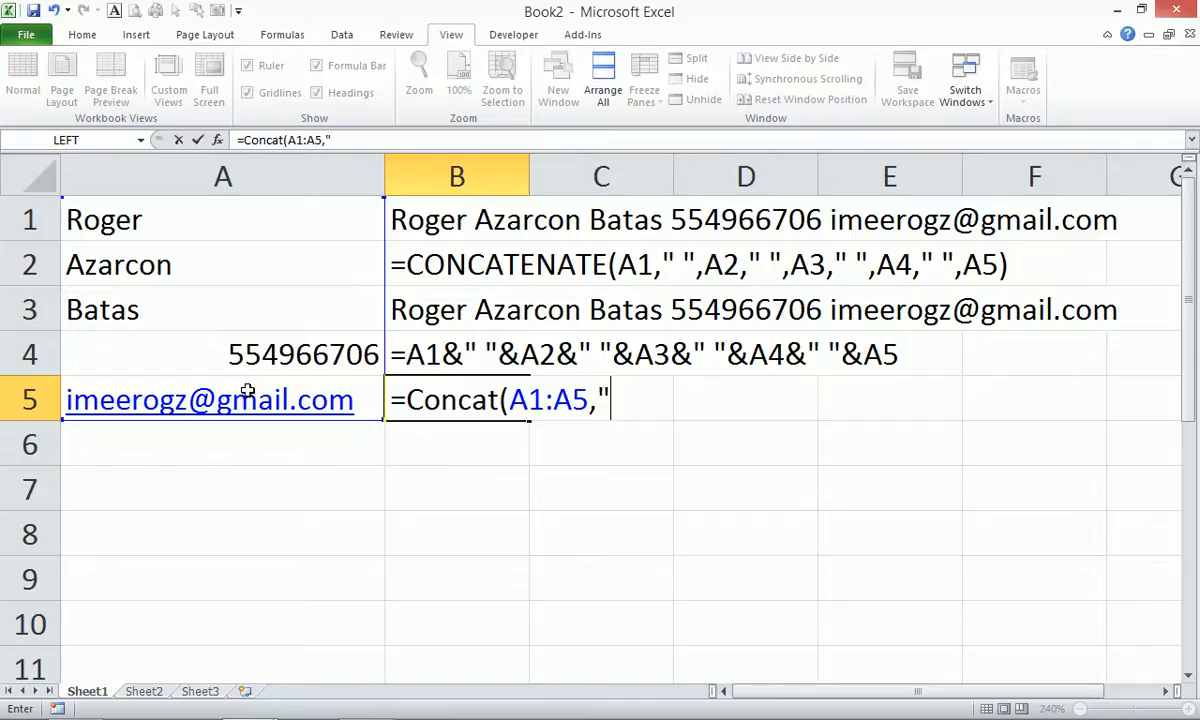
type(" \")")
key("Return")
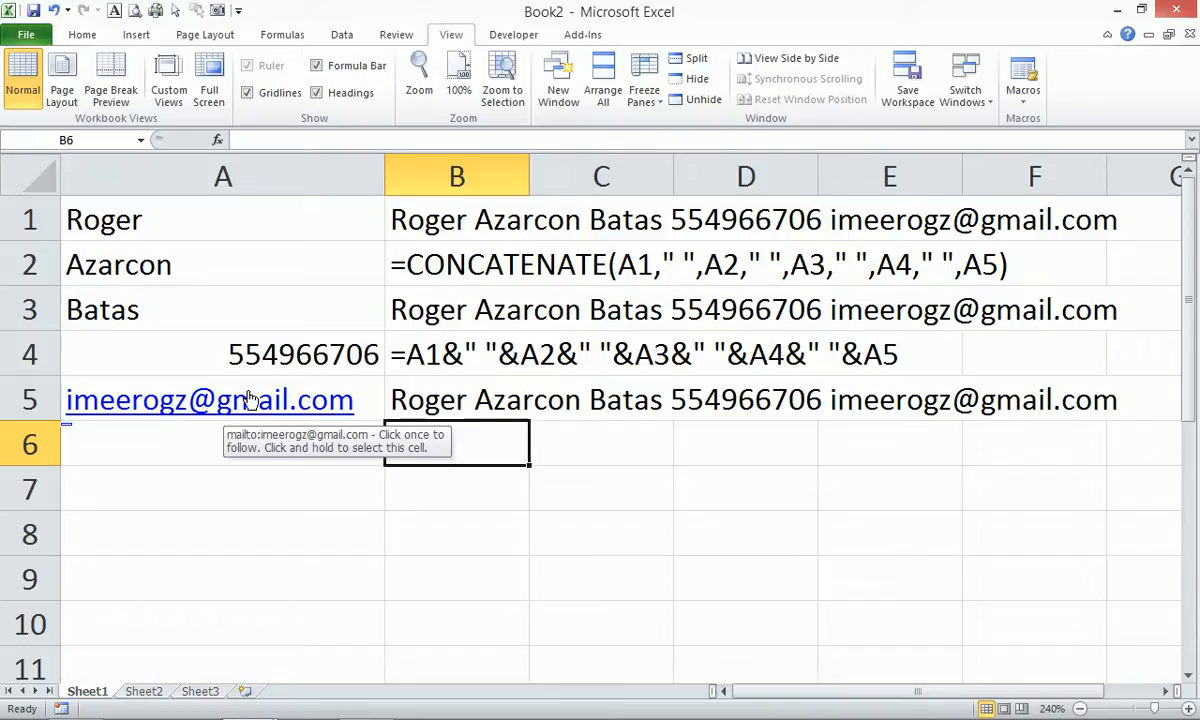
Enter 123456 in A7 and =num2word(A7) in A8.
key("Left")
key("Down")
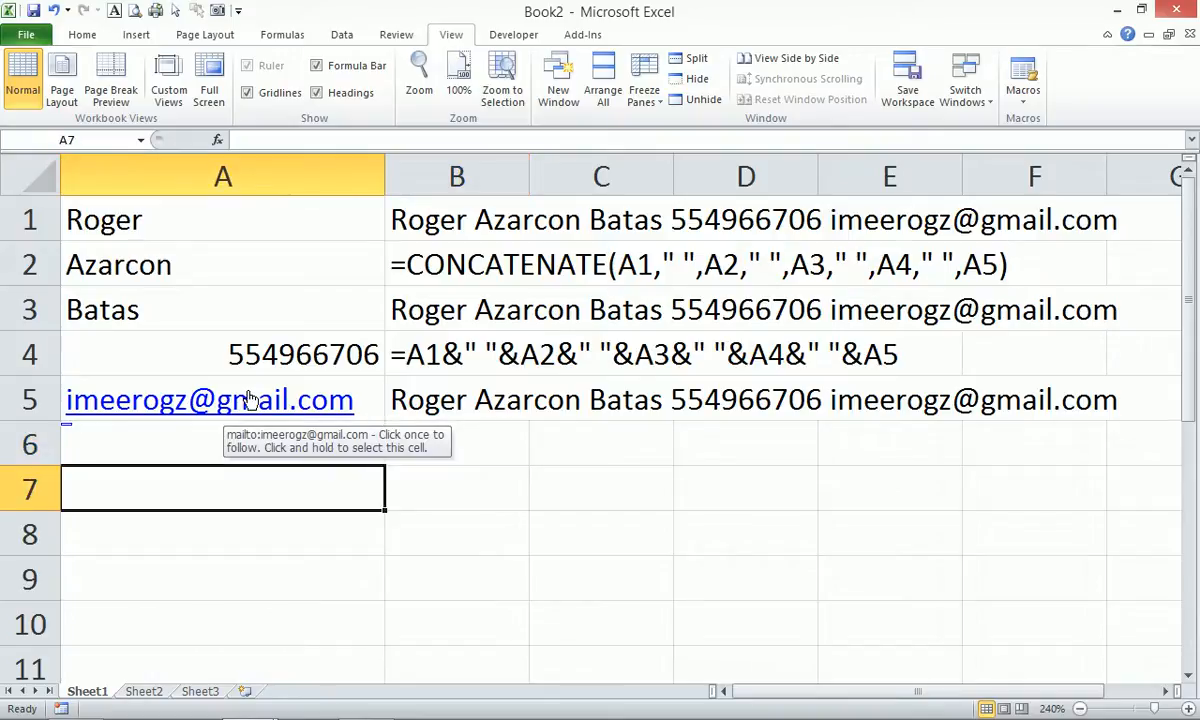
type("123456")
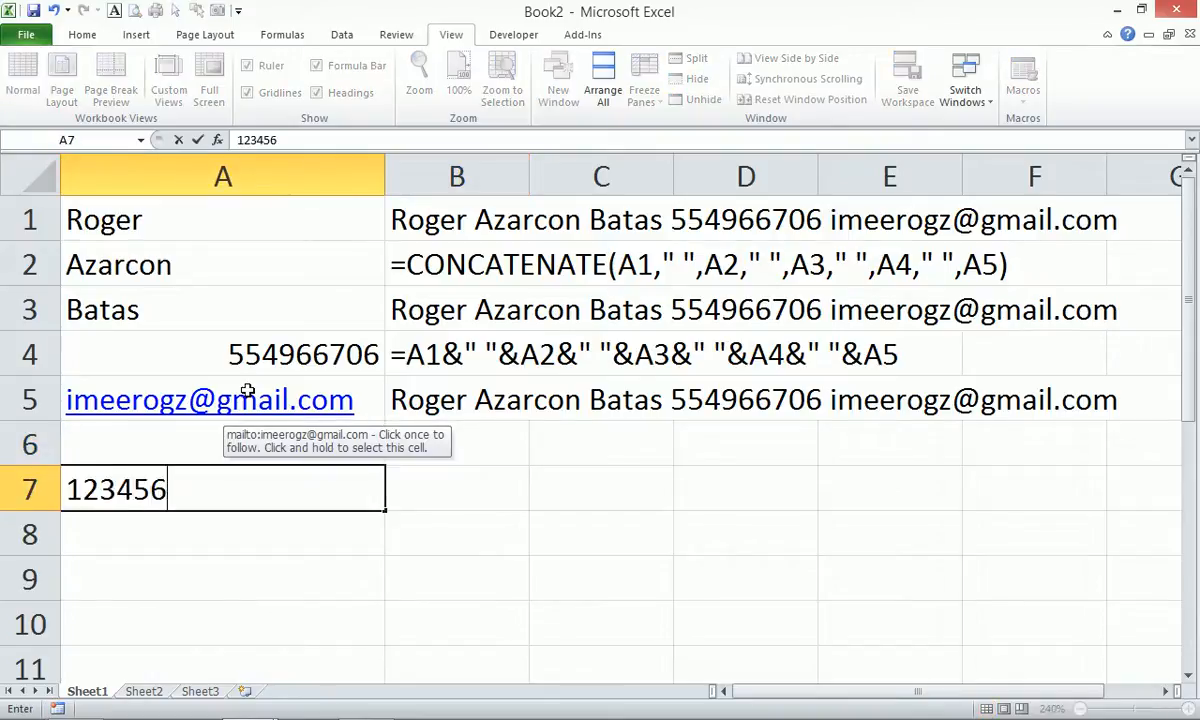
key("Return")
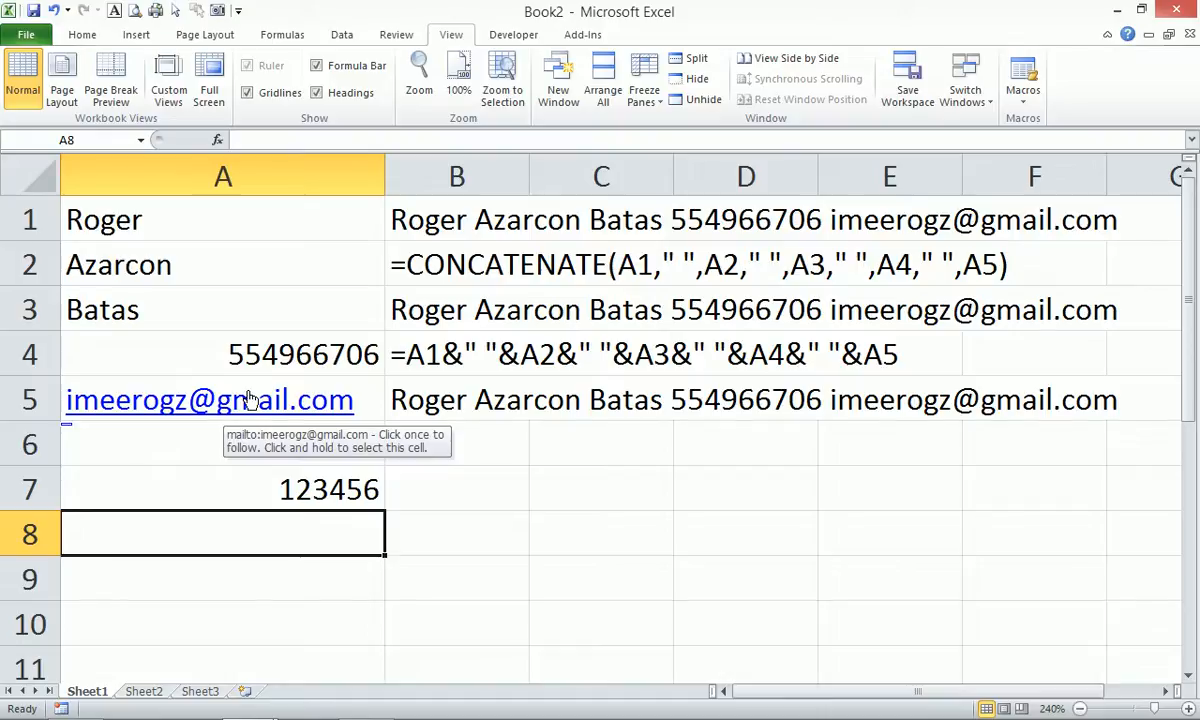
type("=num")
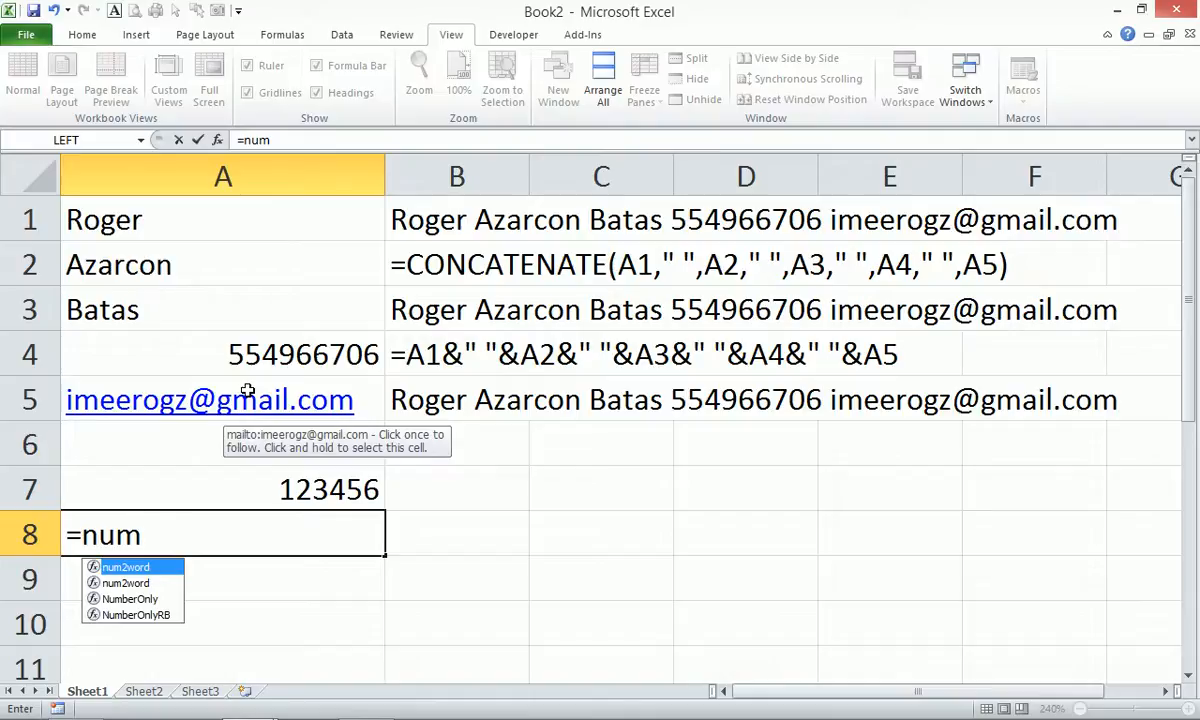
key("Tab")
type("A7")
key("Return")
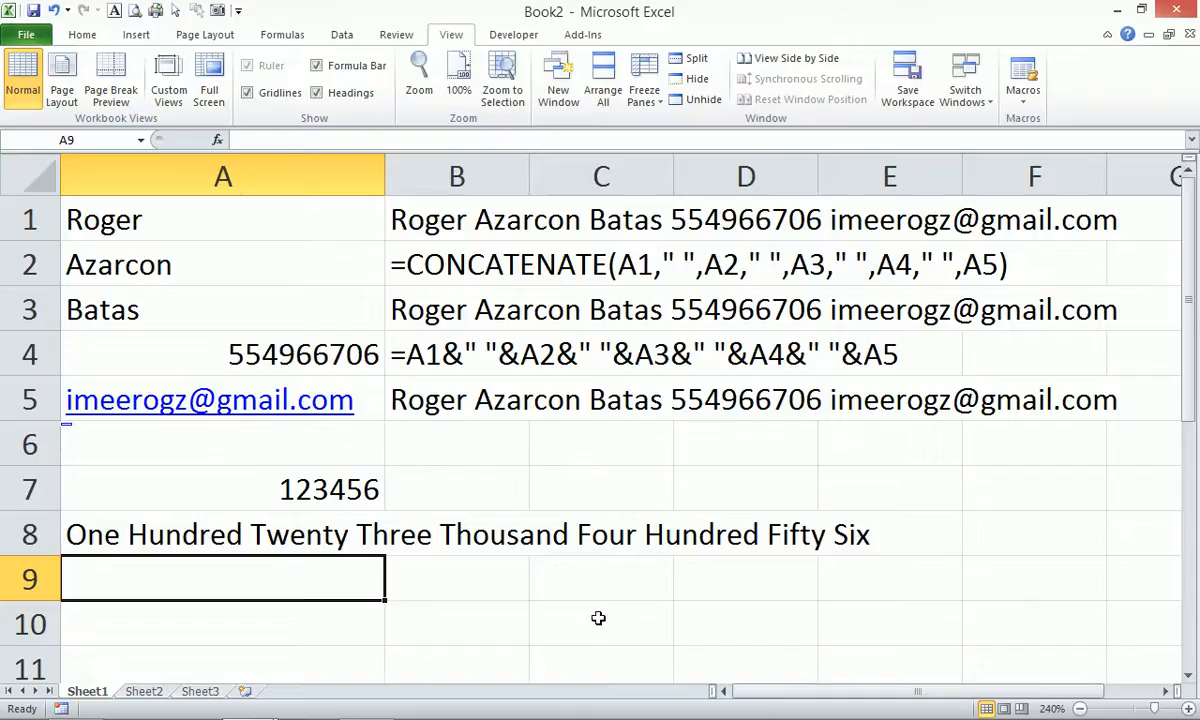
Prefix A7 with 12 so it becomes 12123456.
double_click(250, 487)
type("12")
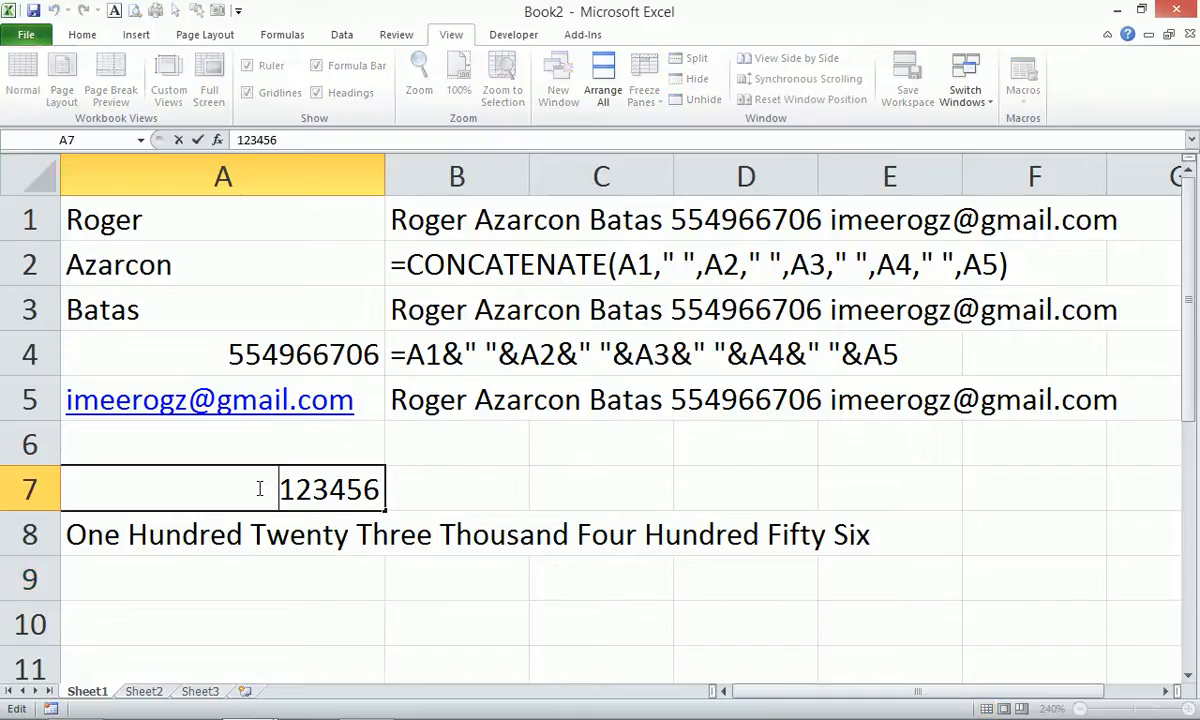
key("Return")
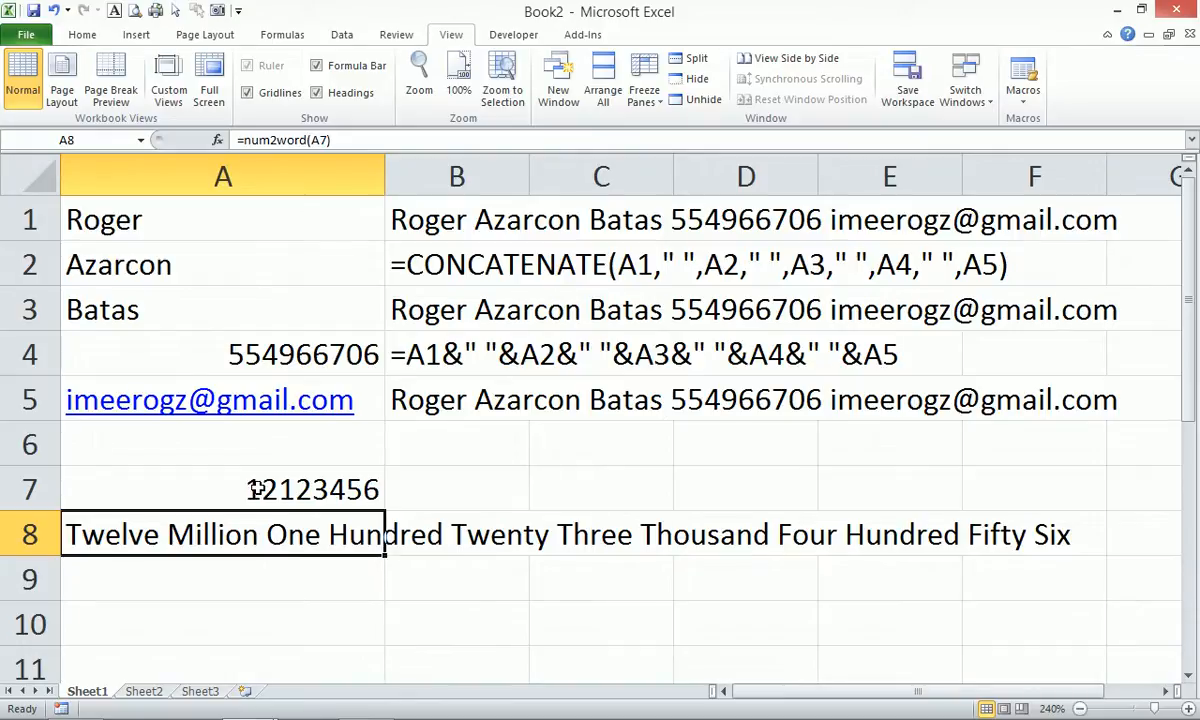
Enter =DirhamCurr(A7) in A9 and check the Dirhams result along row 9.
key("Down")
type("=dir")
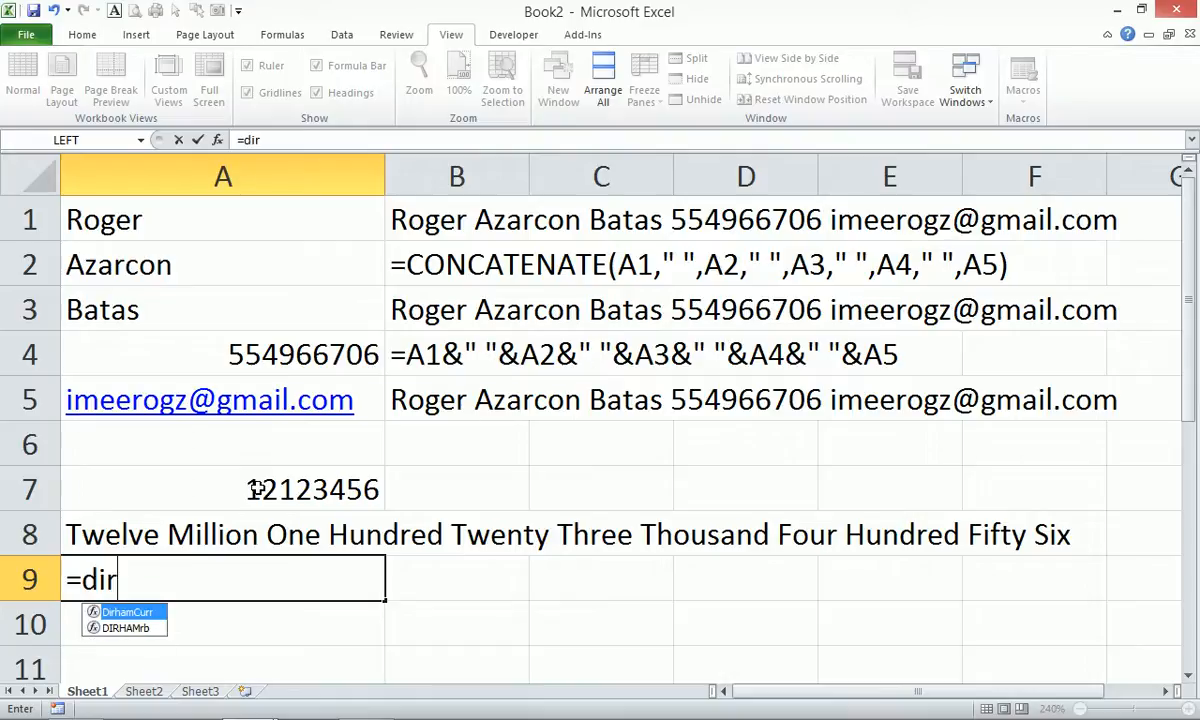
key("Tab")
key("Up")
key("Up")
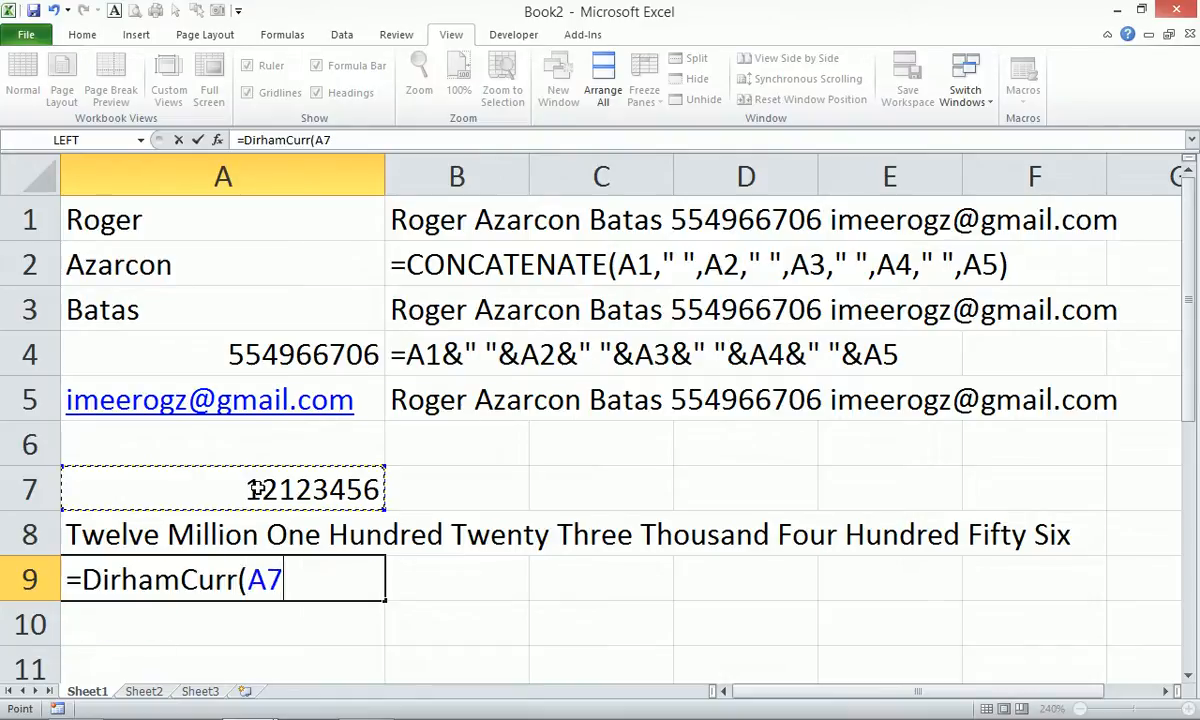
key("Return")
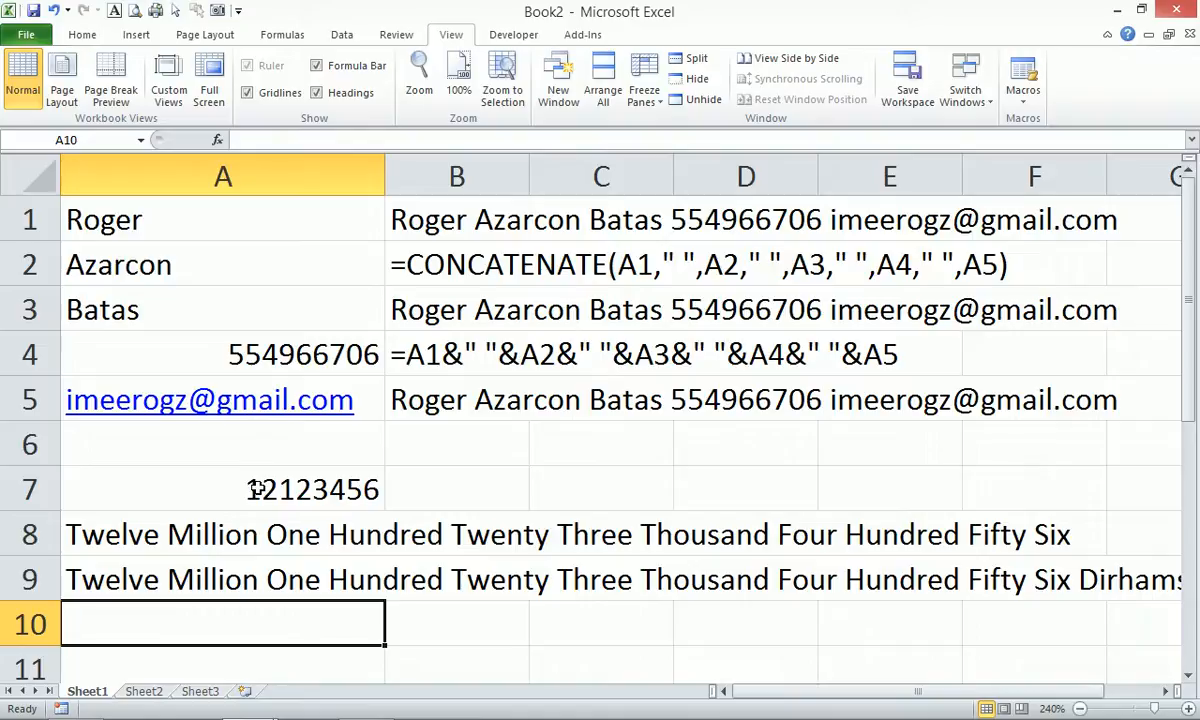
key("Up")
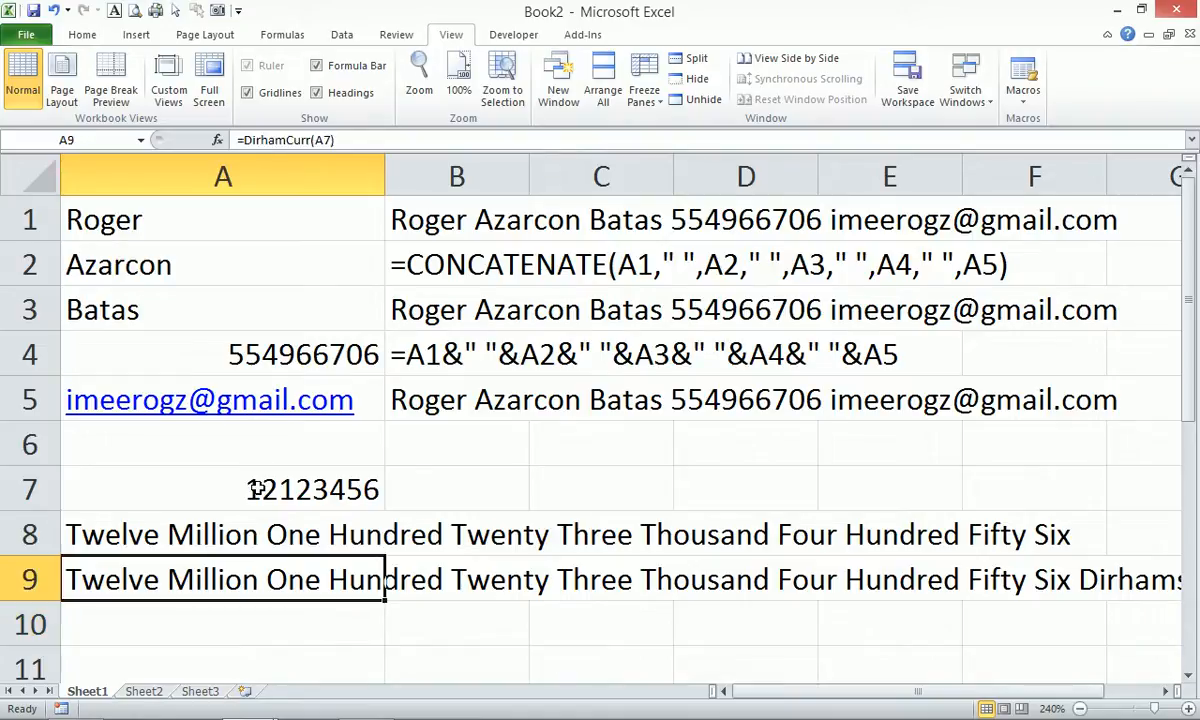
key("Right")
key("Right")
key("Right")
key("Right")
key("Right")
key("Right")
key("Right")
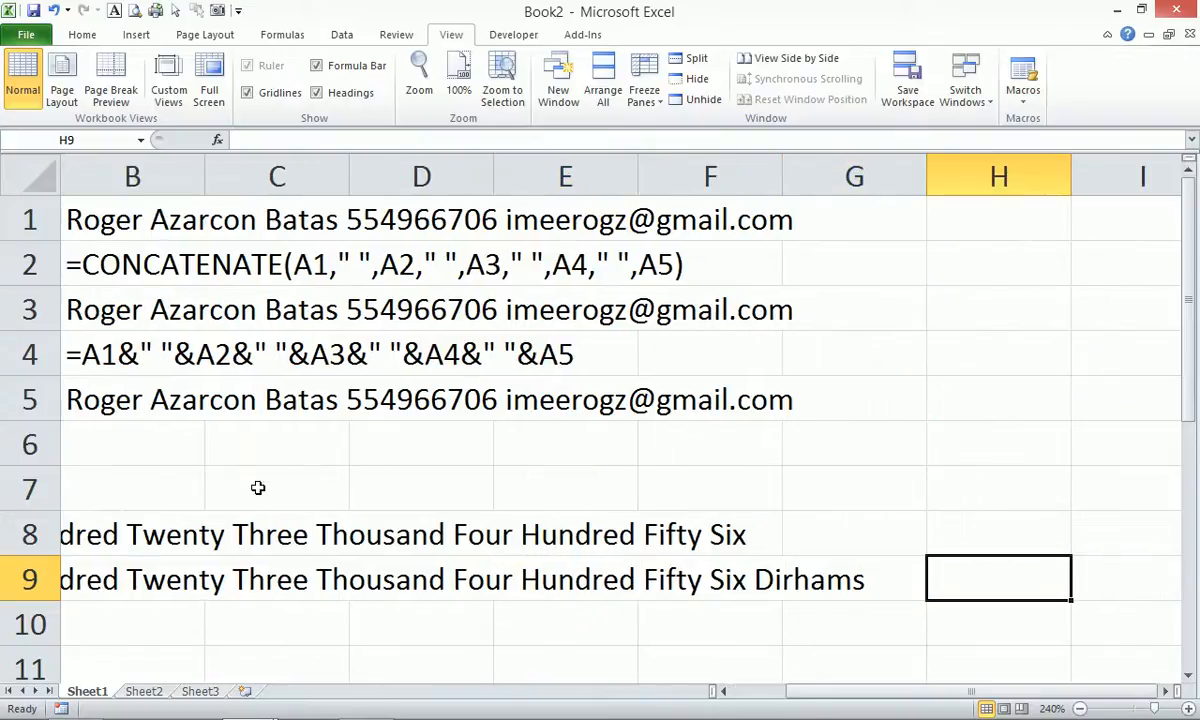
key("Left")
key("Left")
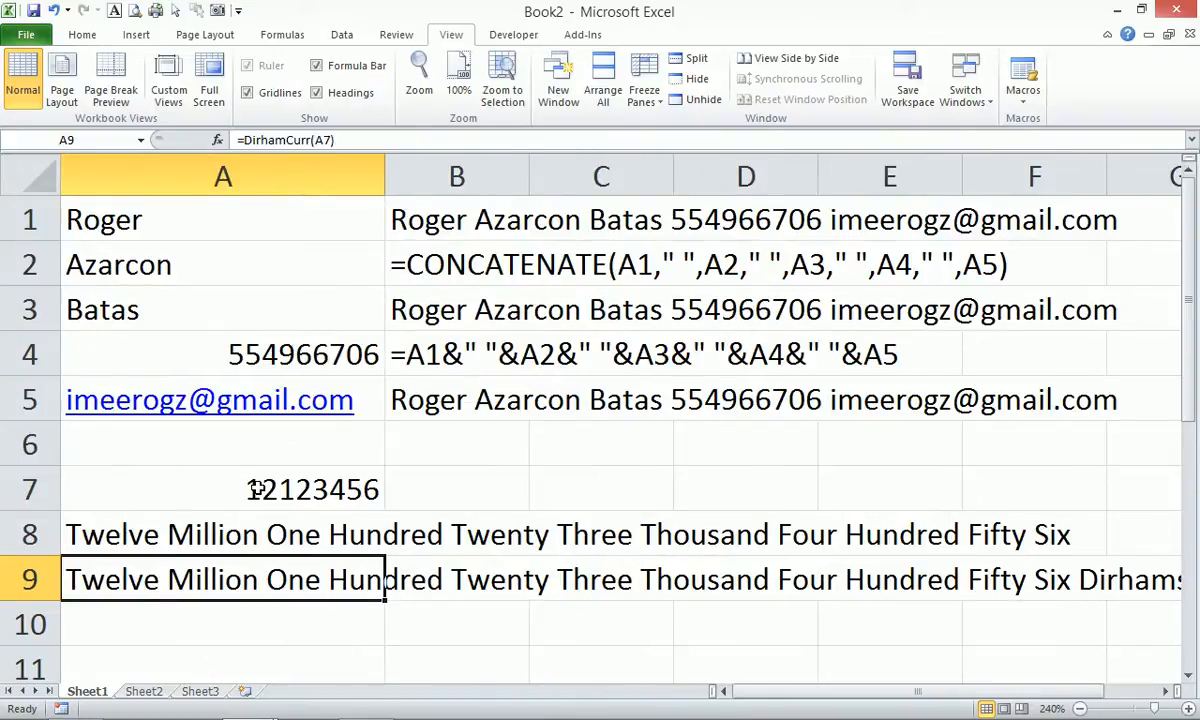
Enter =PesoCurr(A7) in A10.
key("Down")
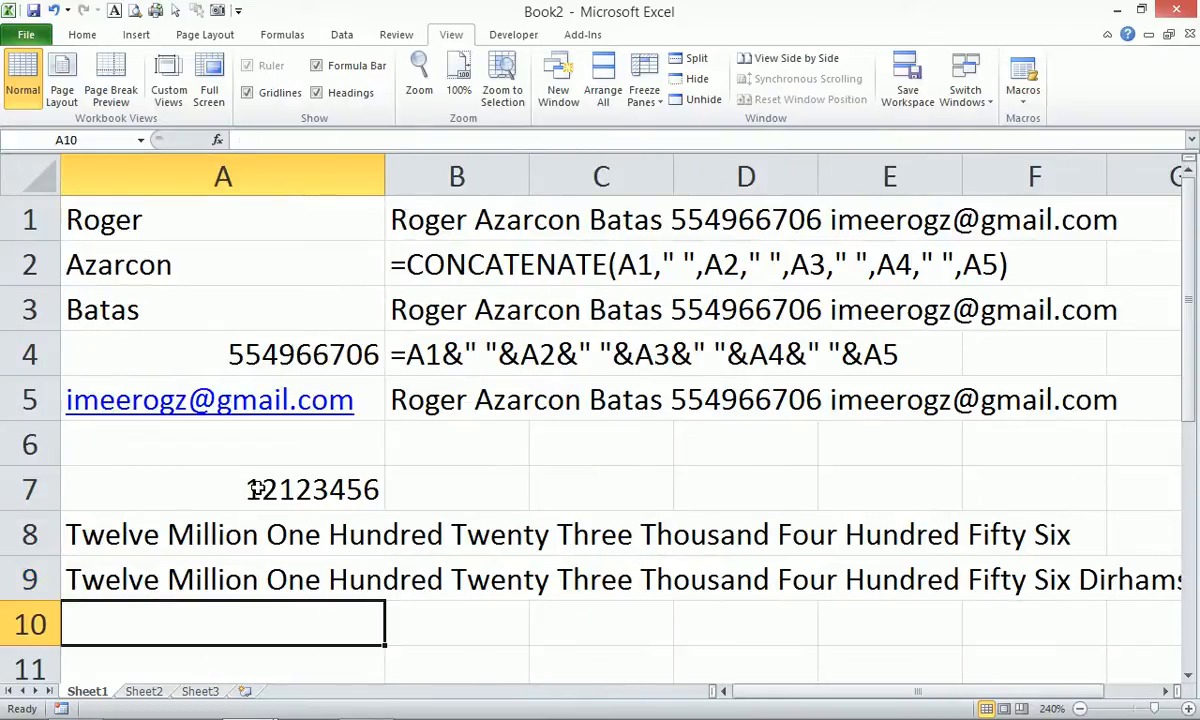
type("=pes")
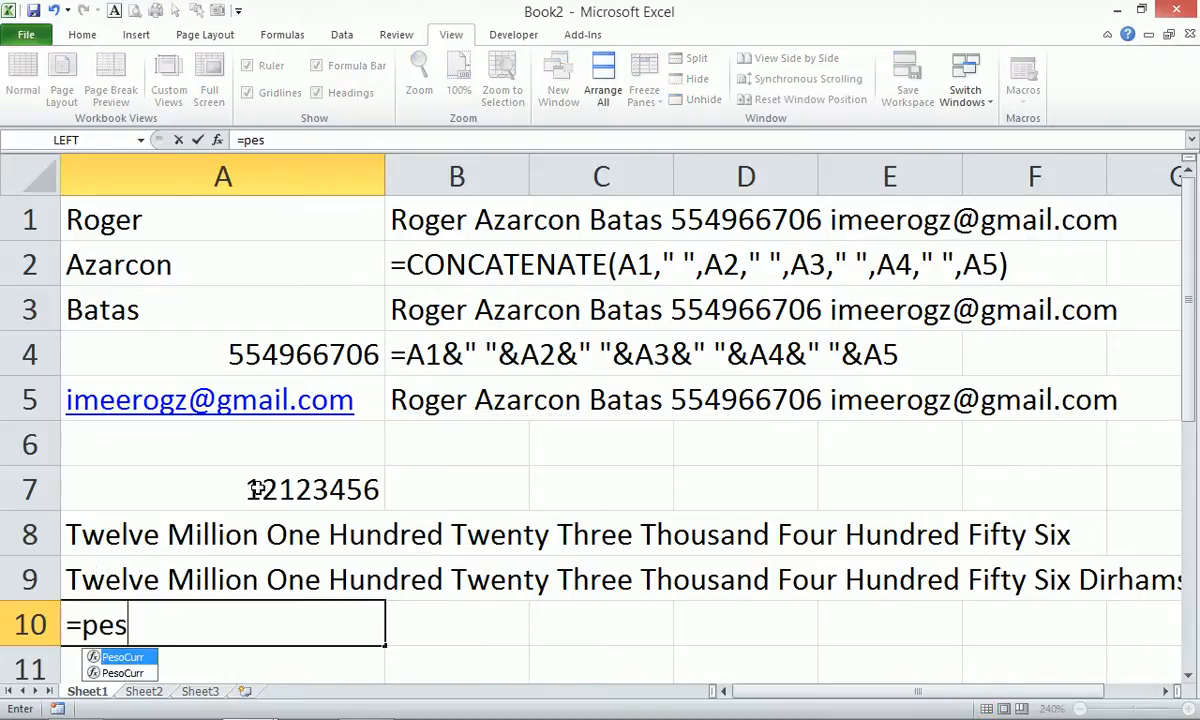
key("Tab")
key("Up")
key("Up")
key("Up")
key("Return")
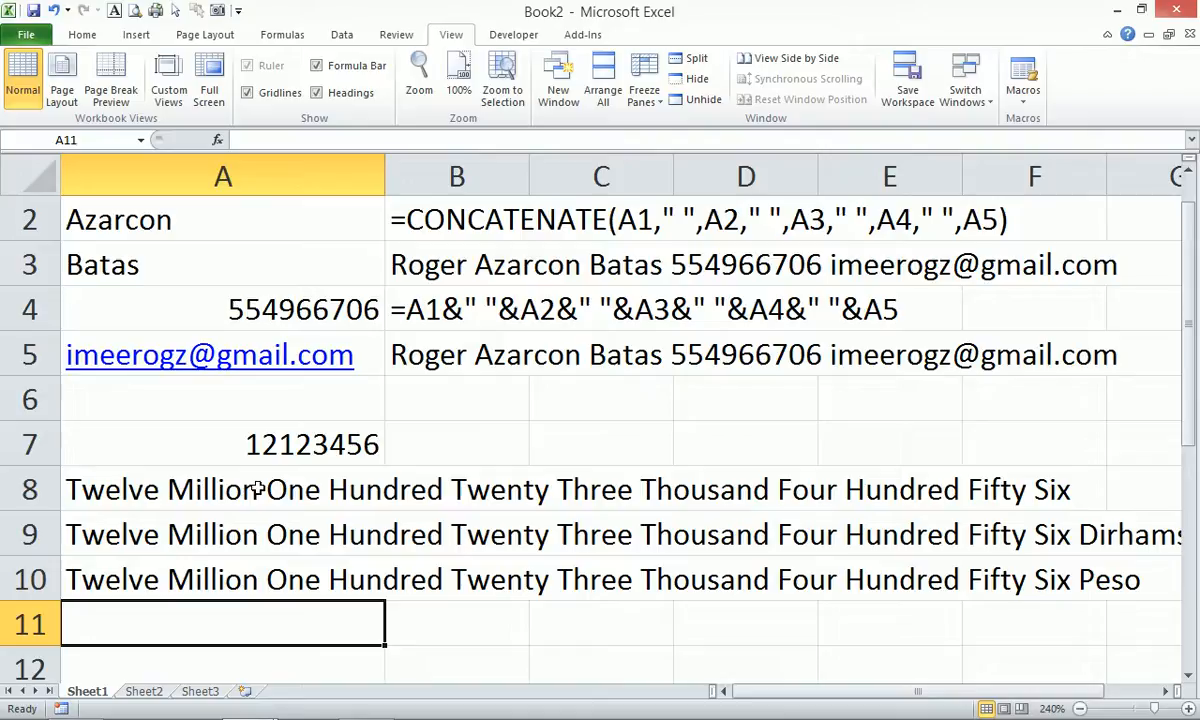
Replace A7's number with 123, updating the three spelled-out results, then switch windows.
left_click(295, 450)
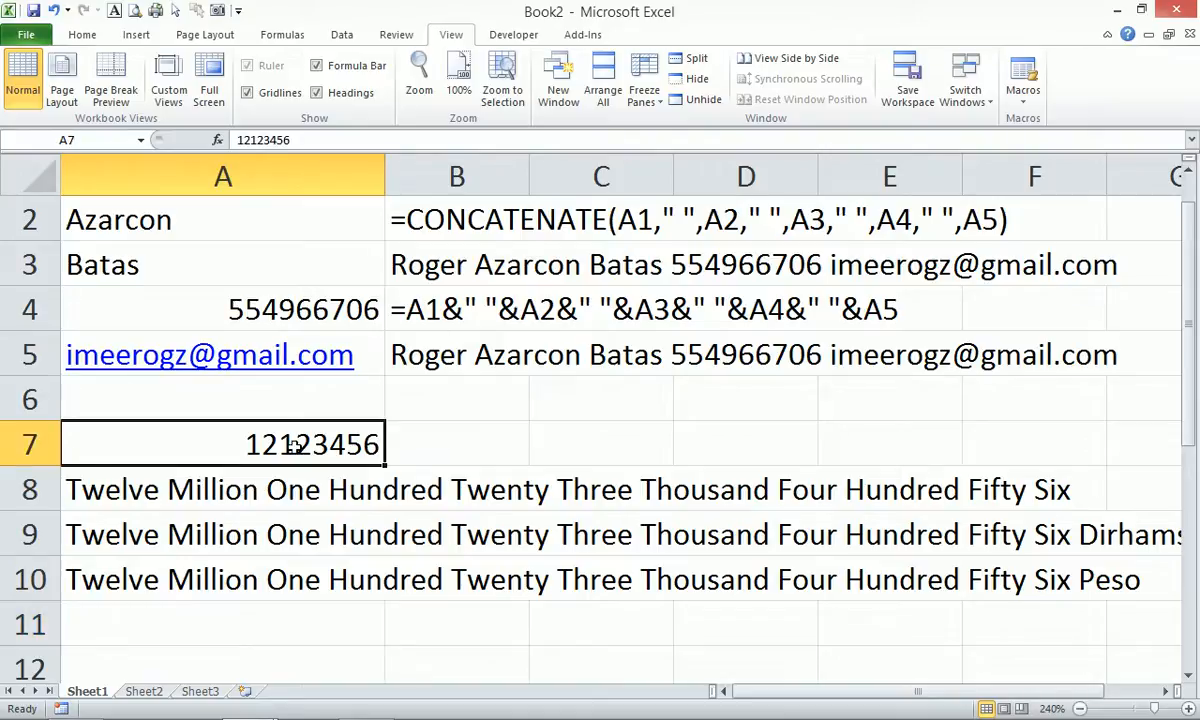
type("123")
key("Return")
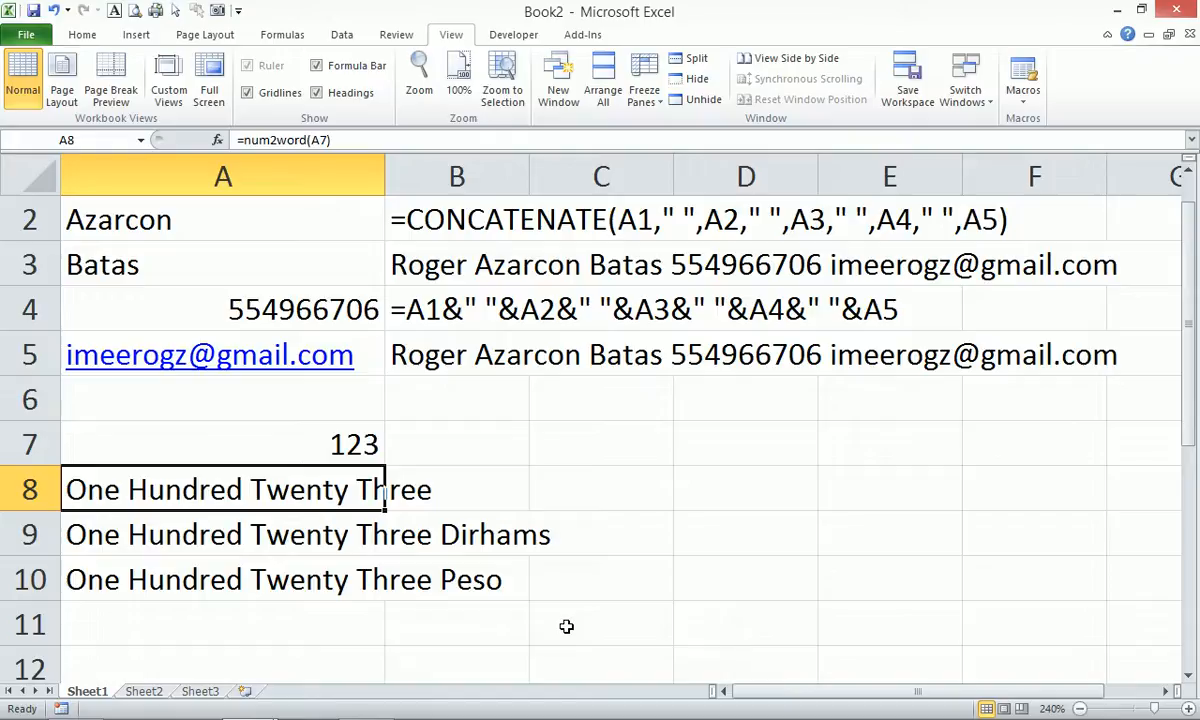
key("alt+Tab")
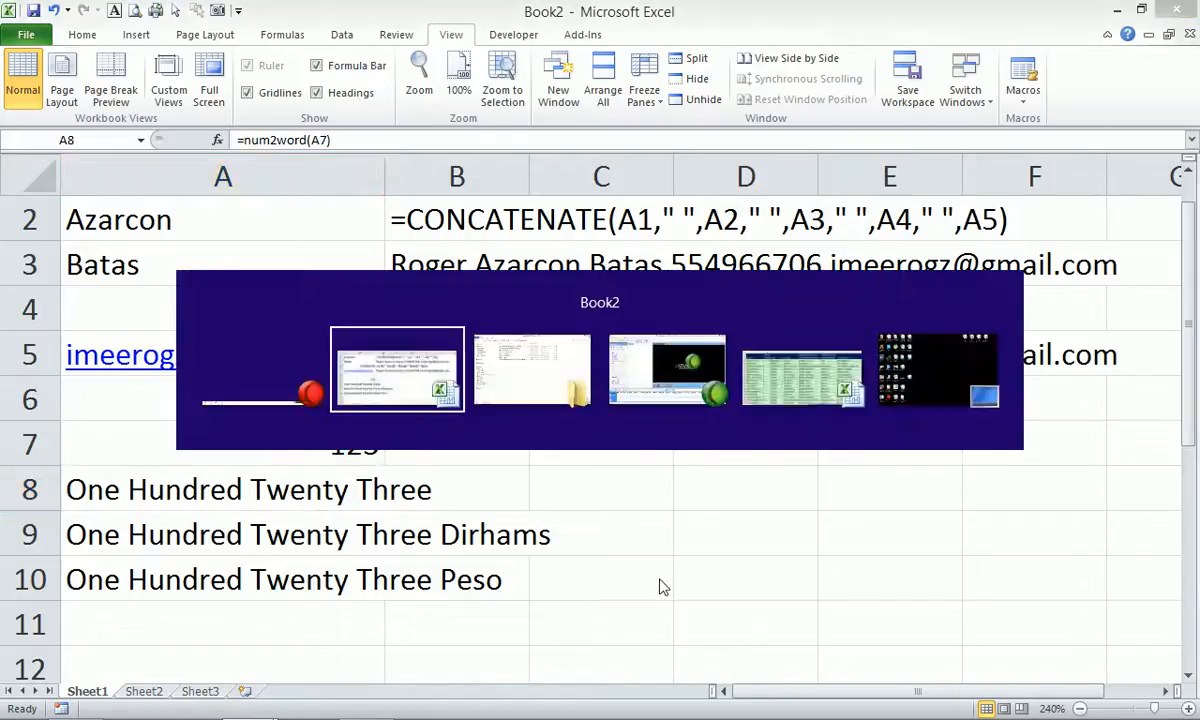
Close Book2 without saving it.
left_click(583, 392)
key("alt+F4")
left_click(598, 391)
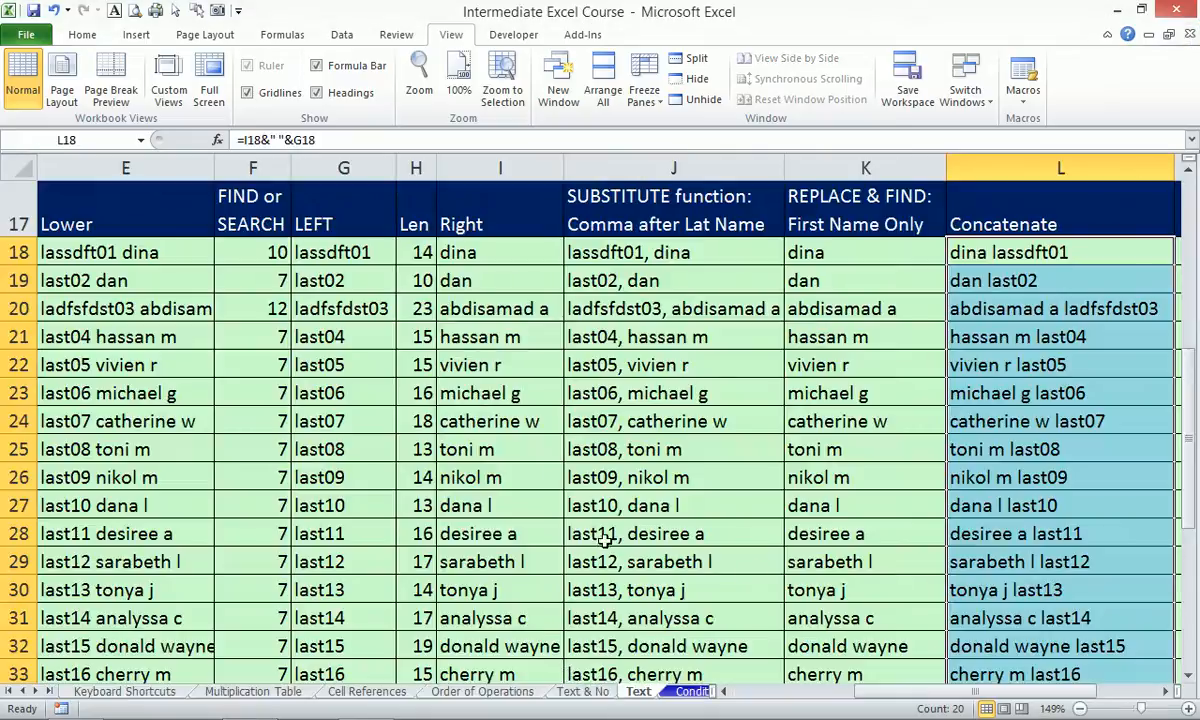
left_click(1164, 692)
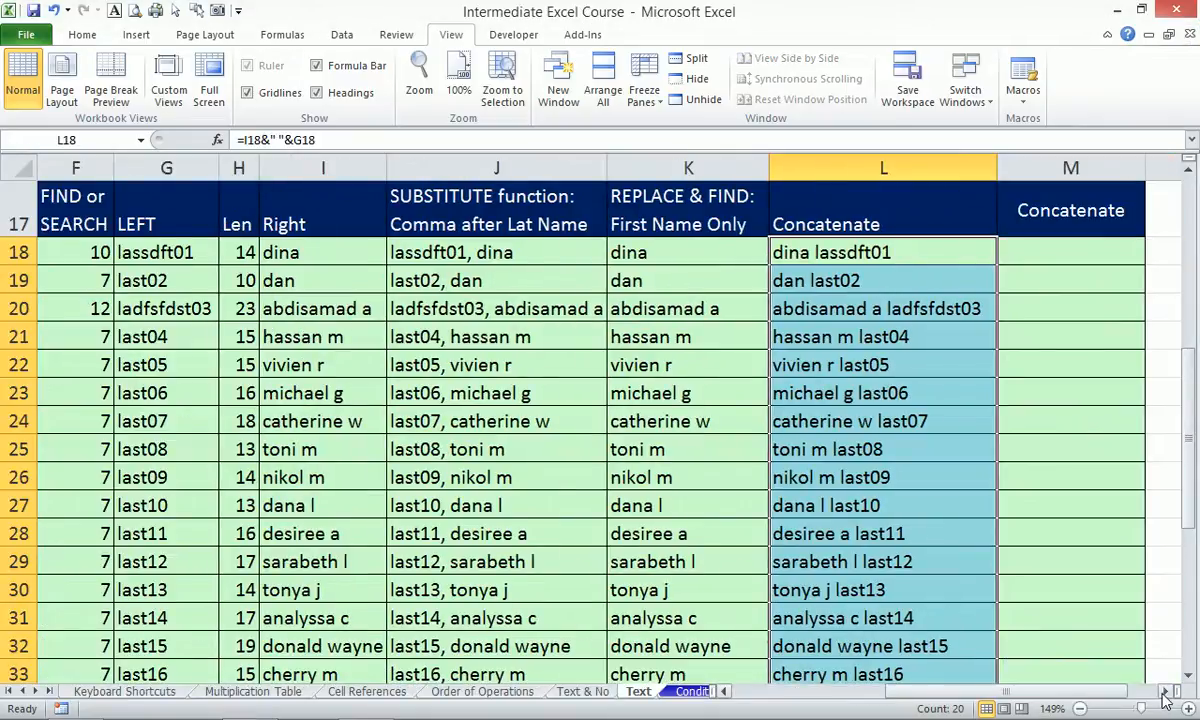
left_click(1164, 692)
left_click(1164, 692)
Retitle the M17 header to Text.
left_click(889, 212)
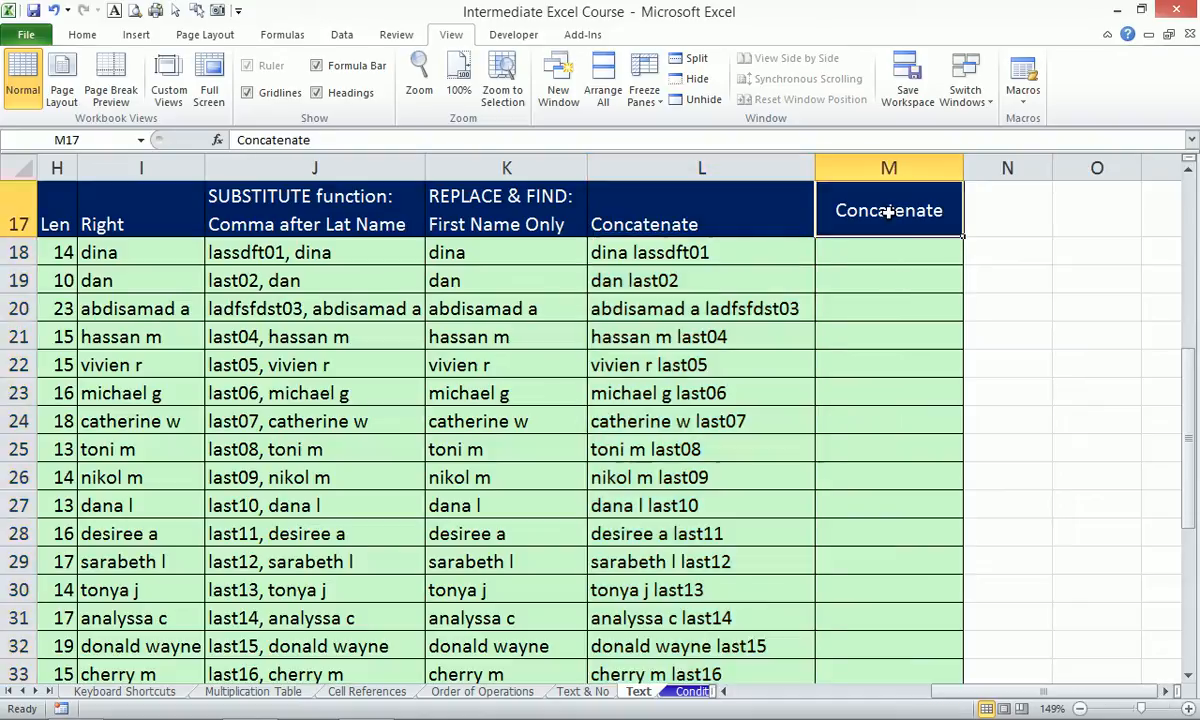
type("Text")
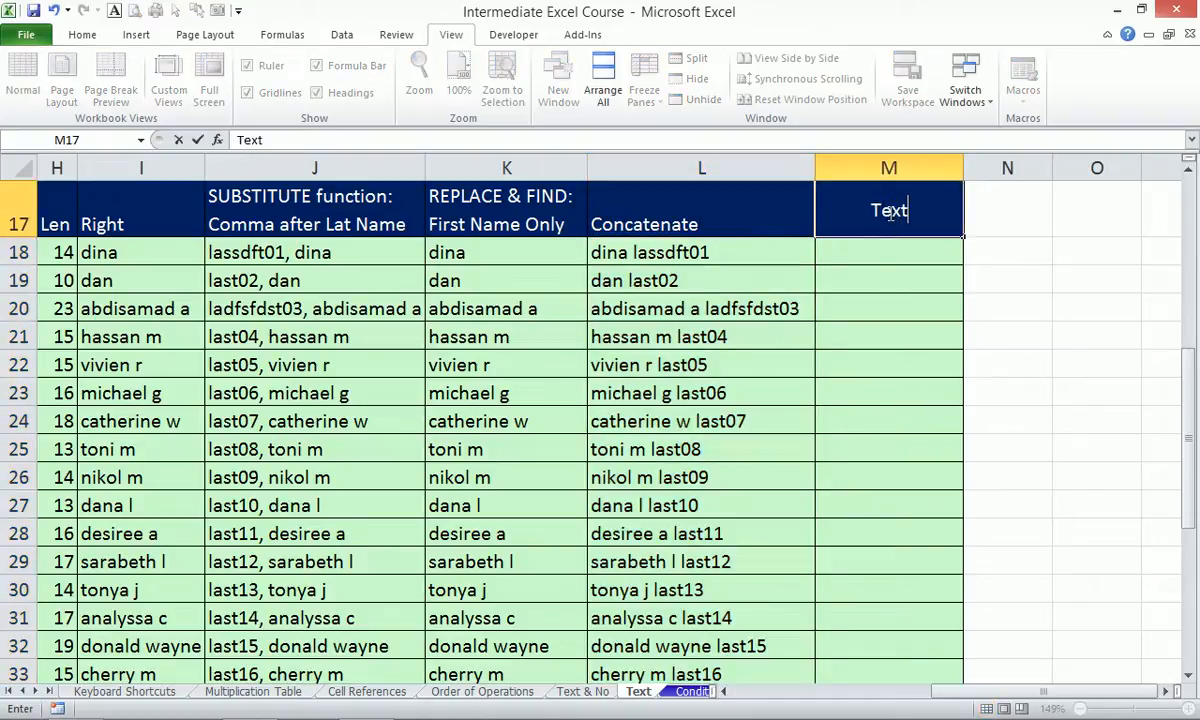
key("Return")
Insert today's date 7/15/2016 in N17 with Ctrl+; and widen column N to fit.
key("Up")
key("Right")
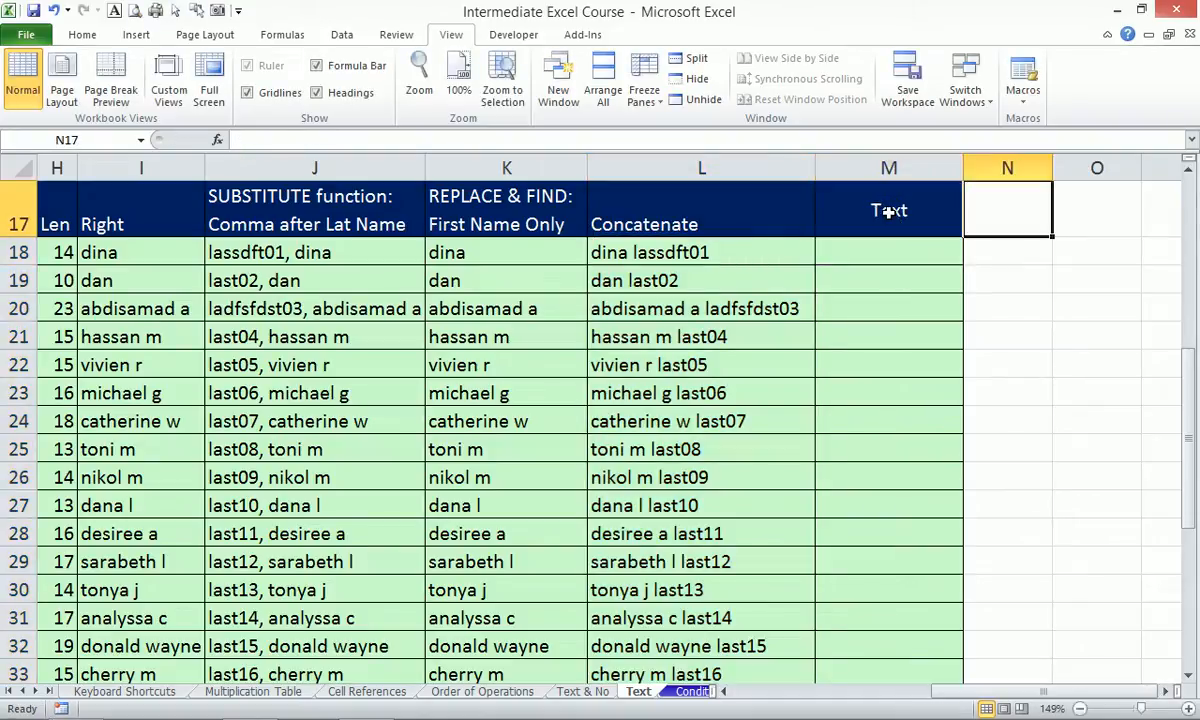
key("Right")
key("Left")
key("ctrl+semicolon")
key("Return")
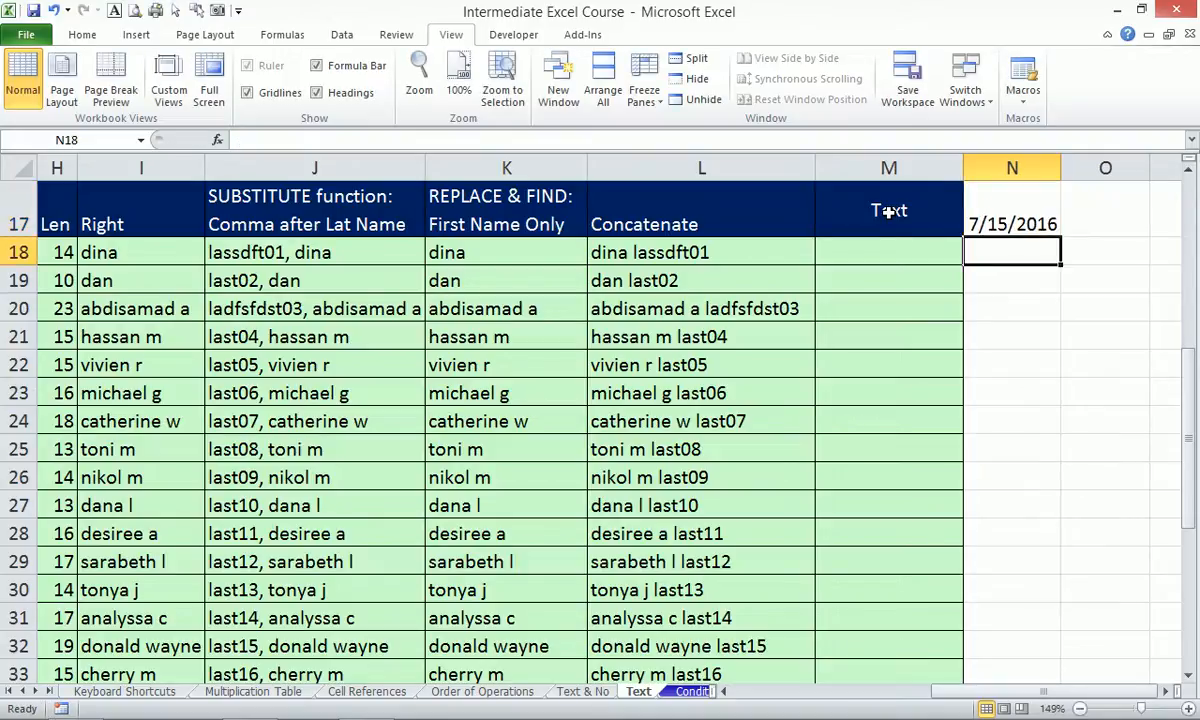
left_click_drag(1063, 167, 1091, 167)
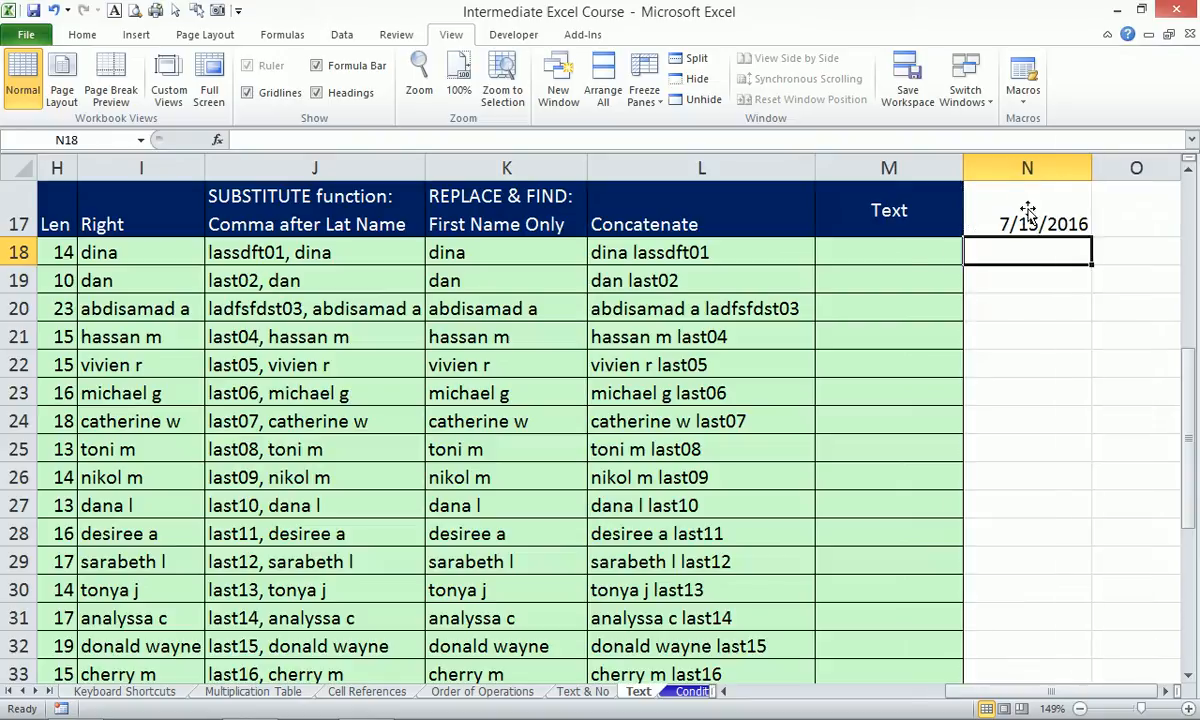
left_click(897, 254)
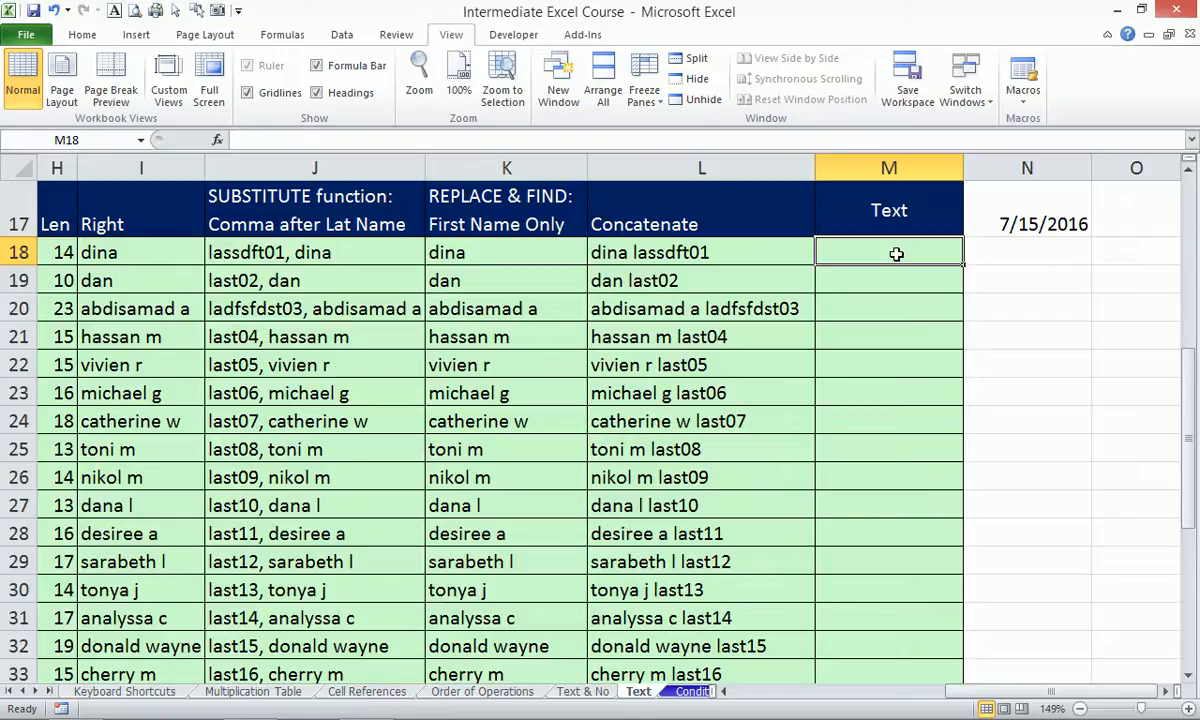
Enter =TEXT(N17,"mmm dd, yyyy | ddd") in M18 to show Jul 15, 2016 | Fri, and widen column M.
type("=")
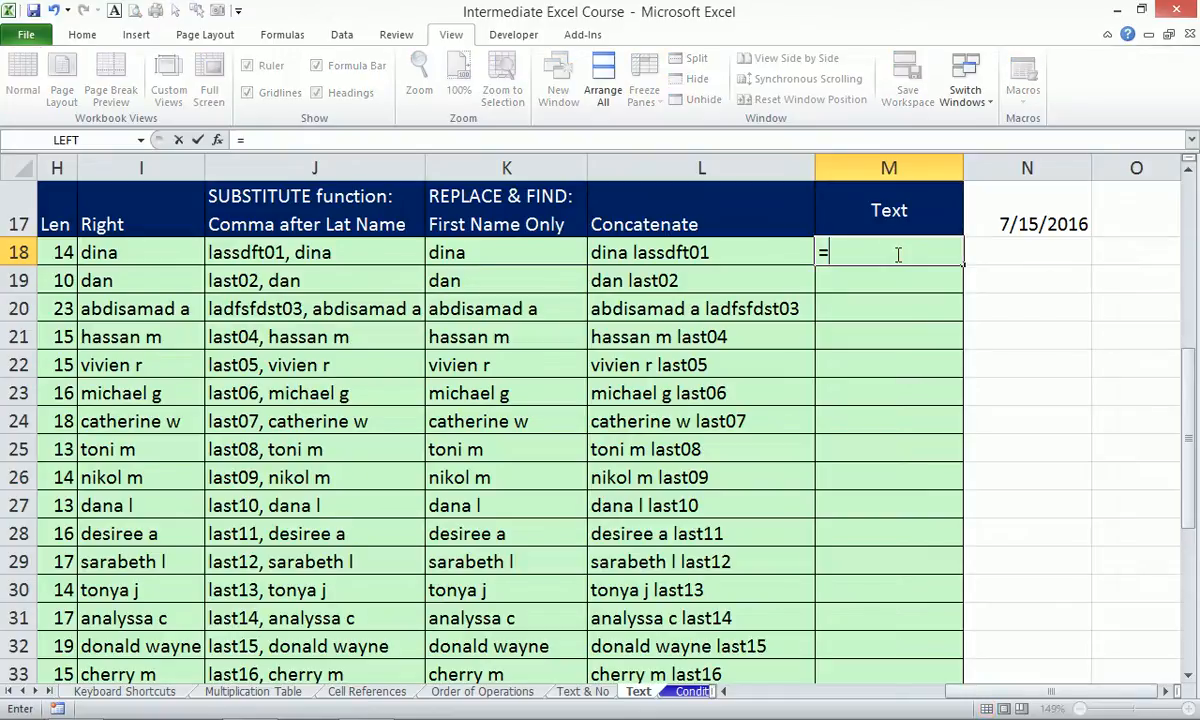
type("text")
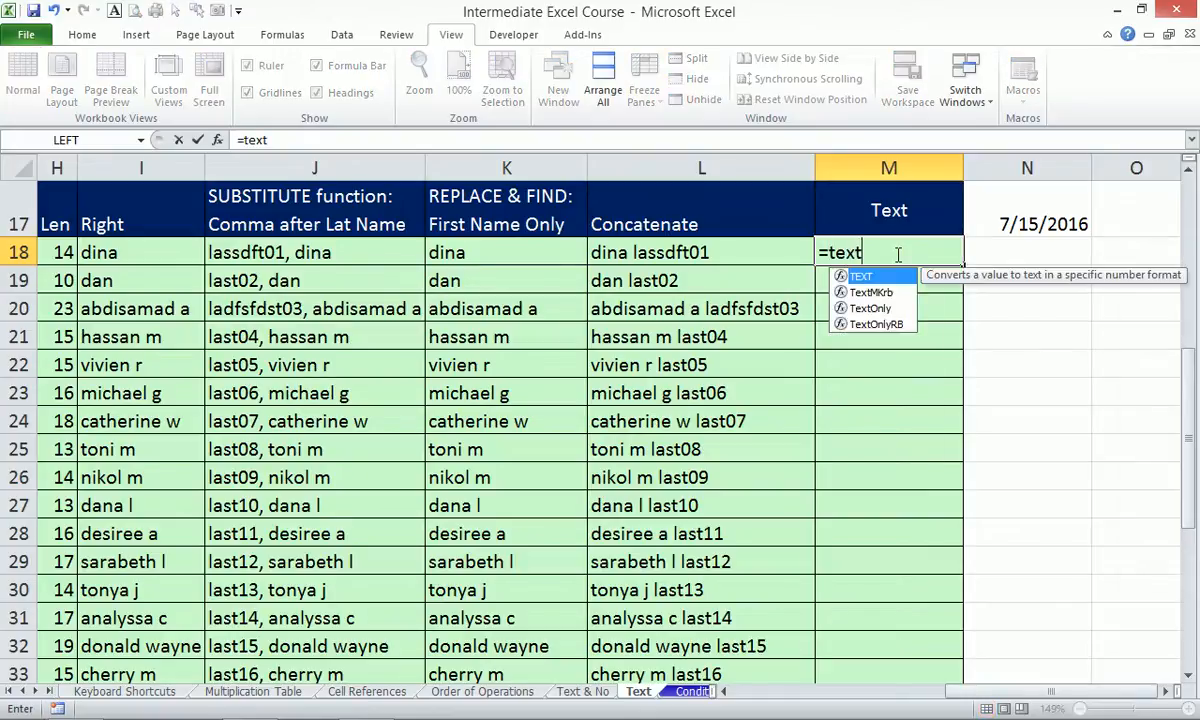
key("Tab")
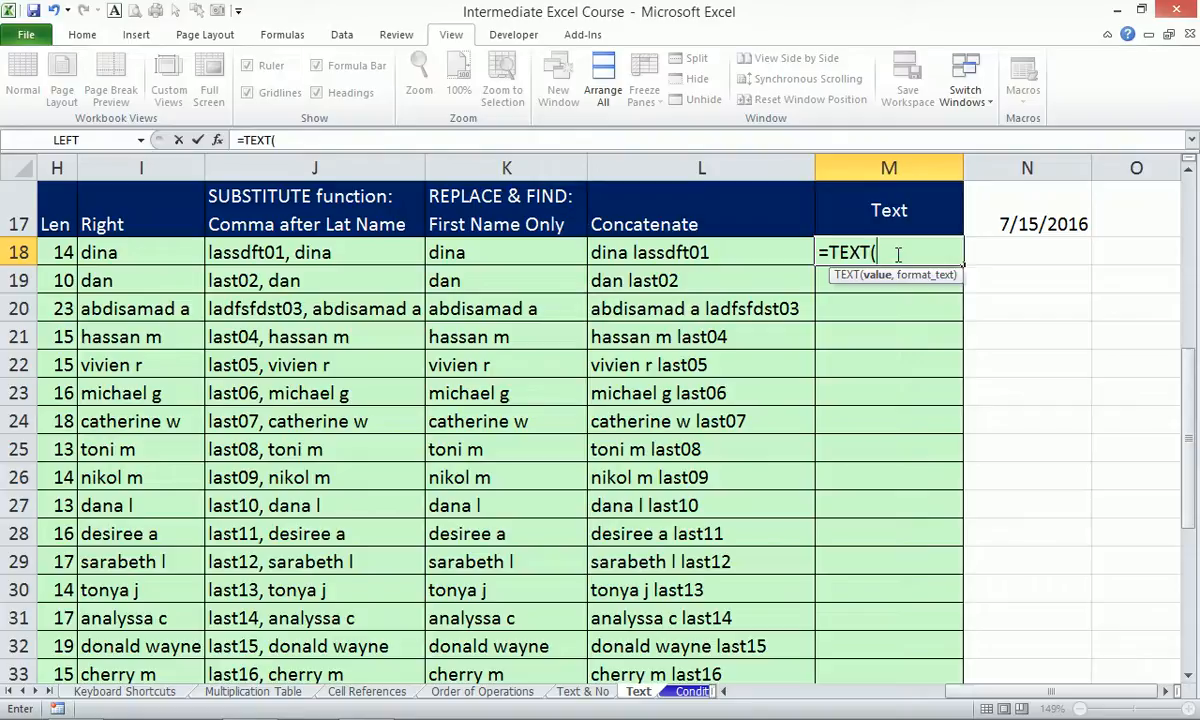
key("Right")
key("Up")
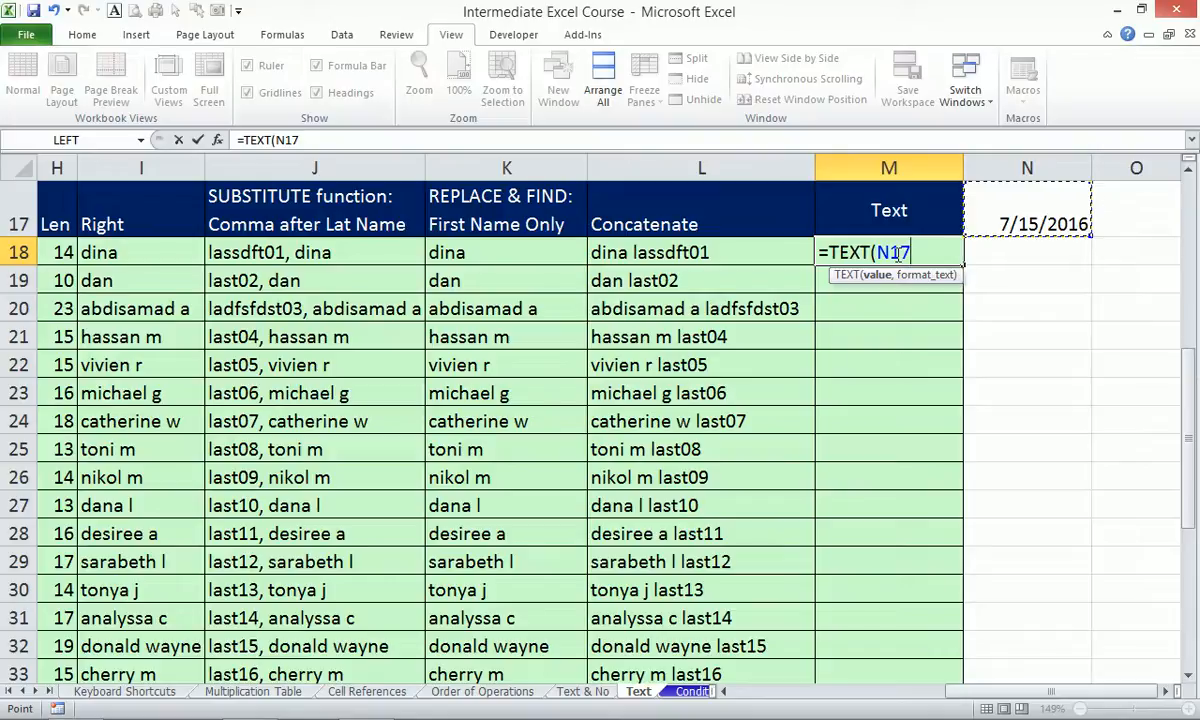
type(",")
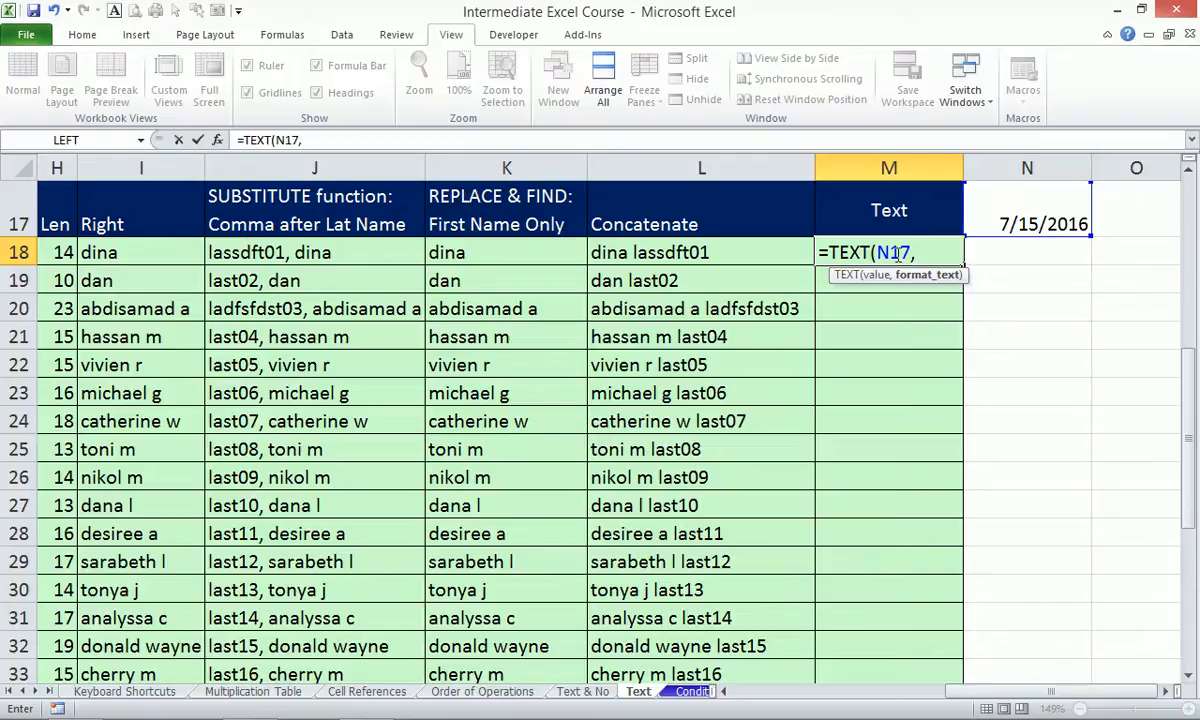
type("\"mmm")
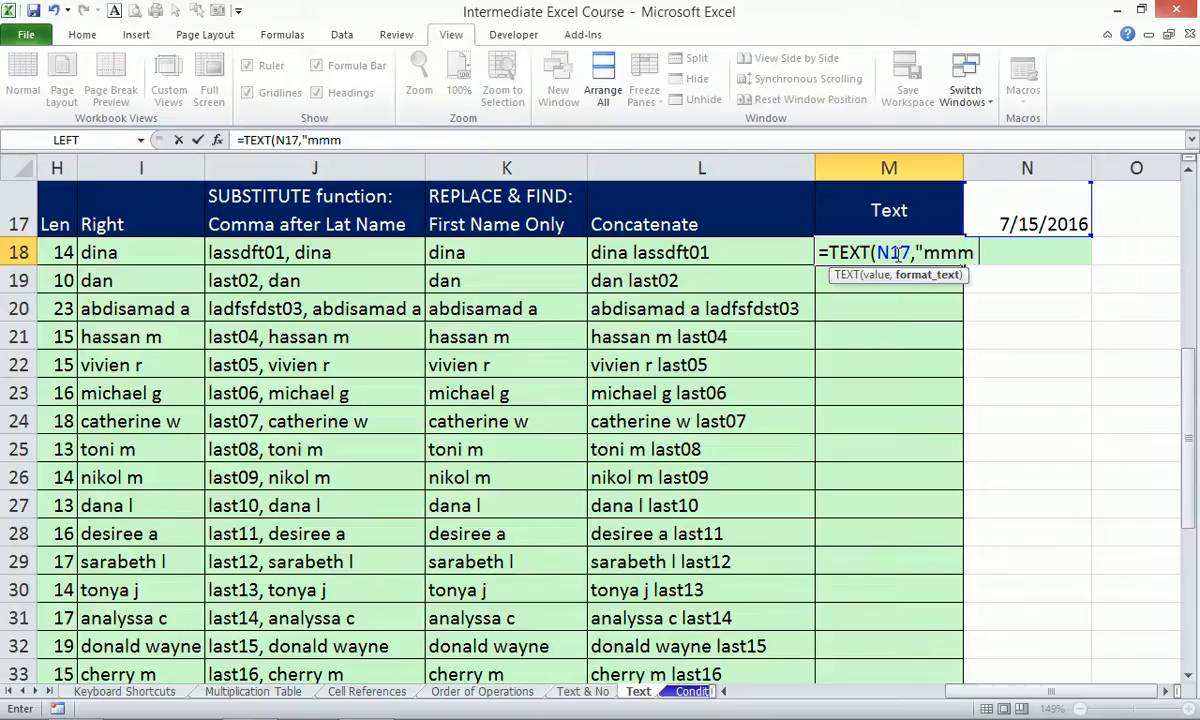
type(" dd, yyyy")
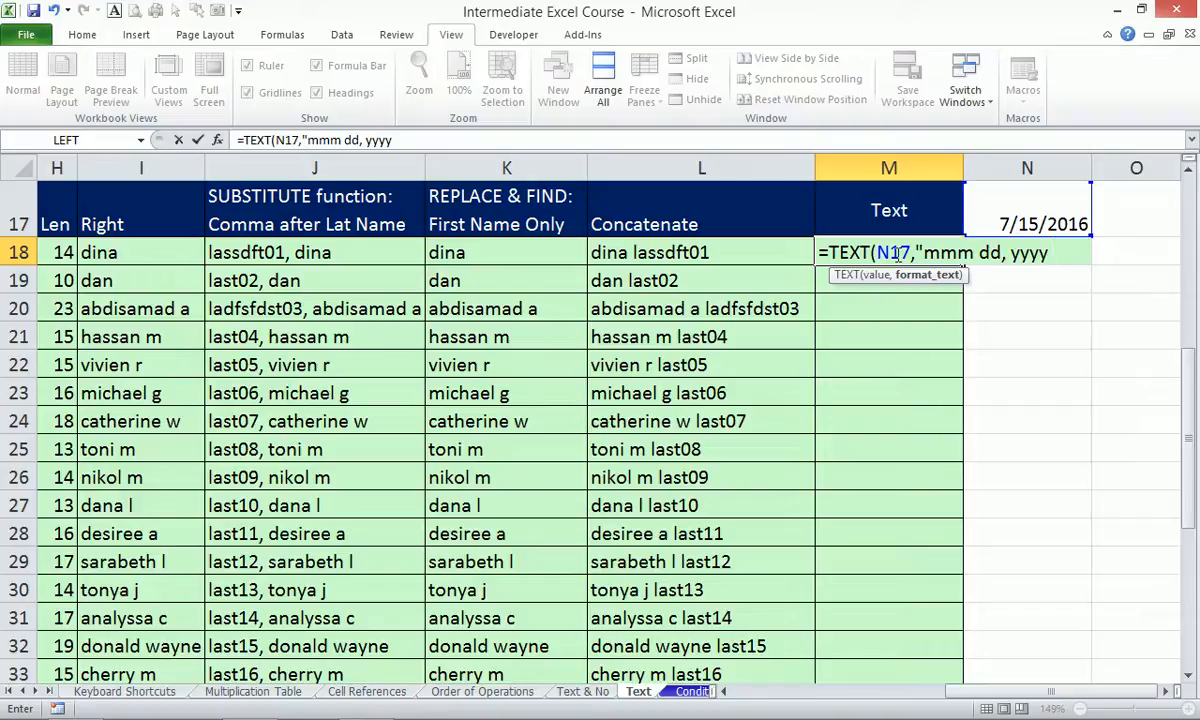
type("| ddd\")")
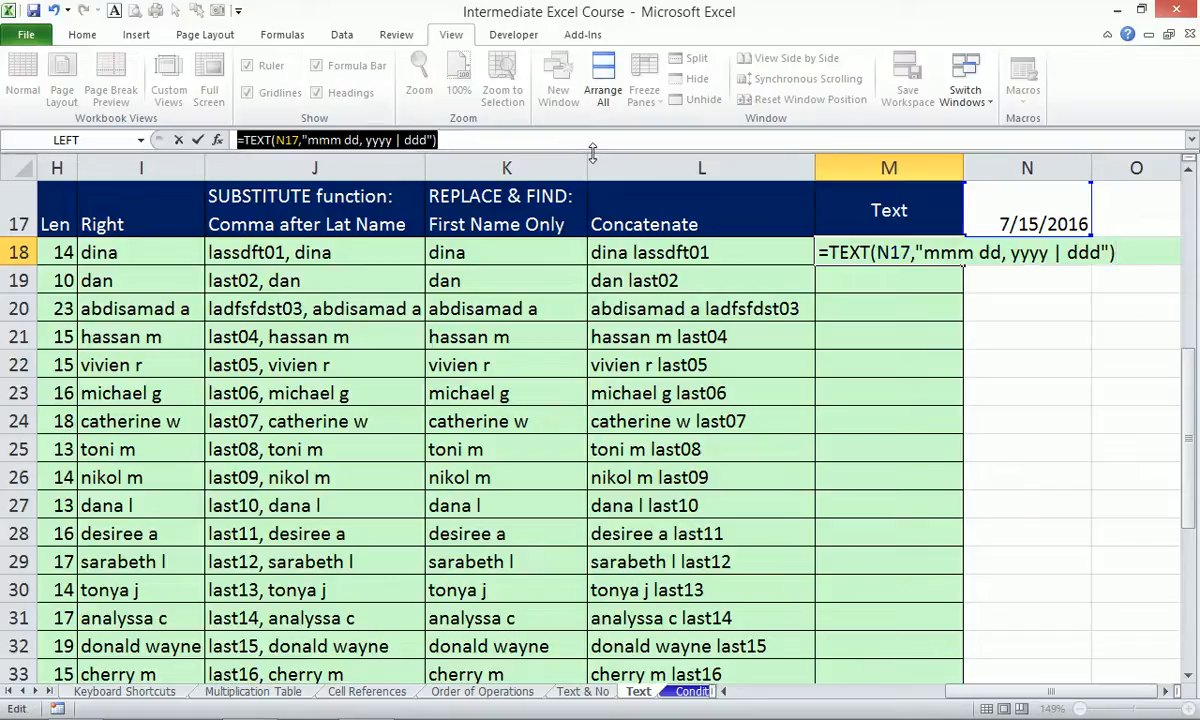
key("Return")
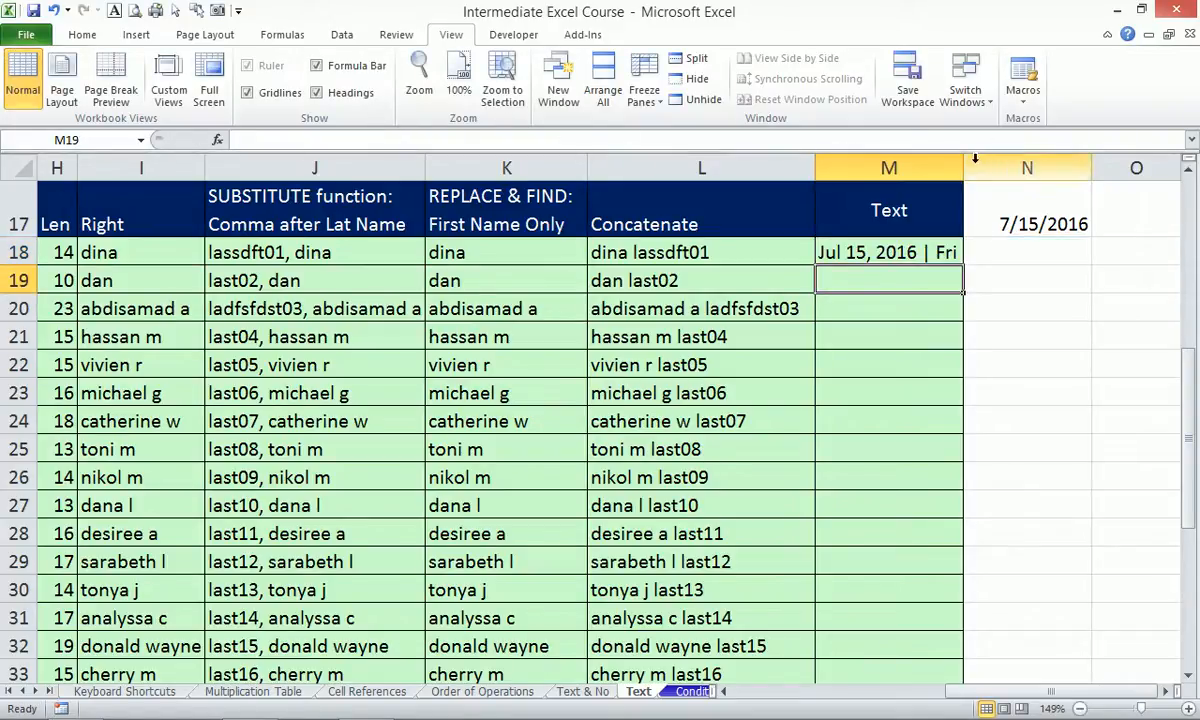
left_click_drag(963, 163, 997, 161)
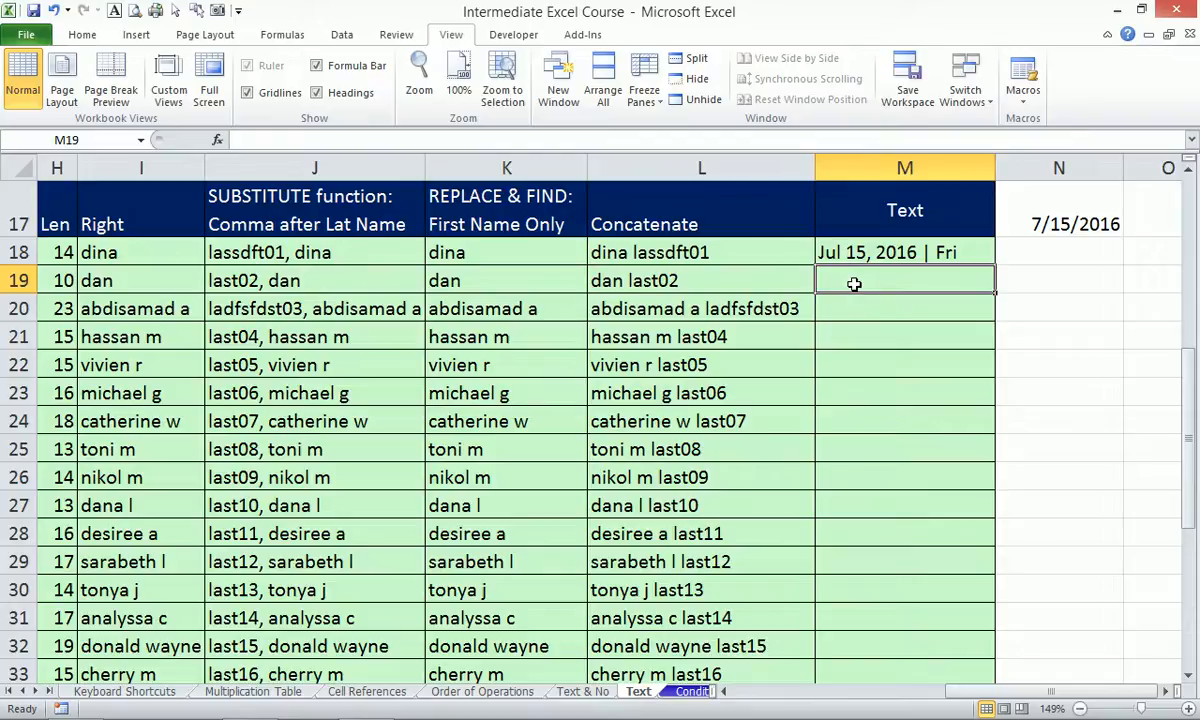
Put the TEXT formula in M19 as literal text using a leading apostrophe.
type("'")
key("ctrl+v")
key("Return")
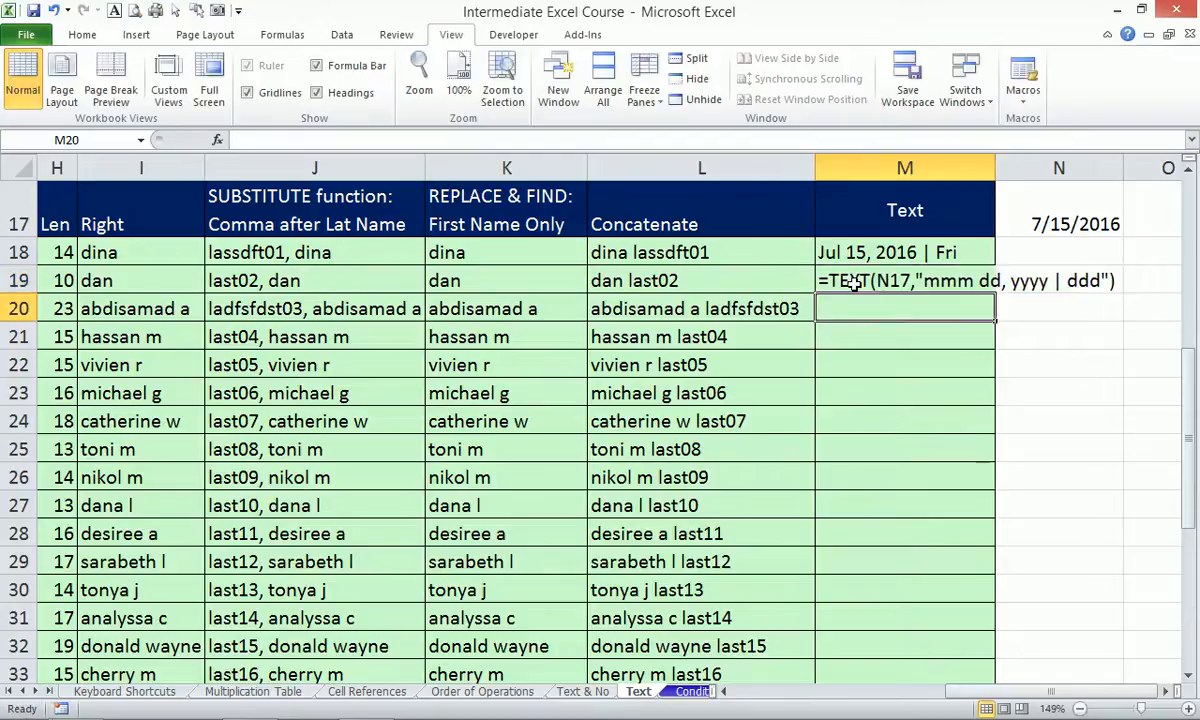
Zoom the view to the L17:N22 block around the Text example.
left_click_drag(736, 189, 1137, 362)
key("alt")
key("w")
key("g")
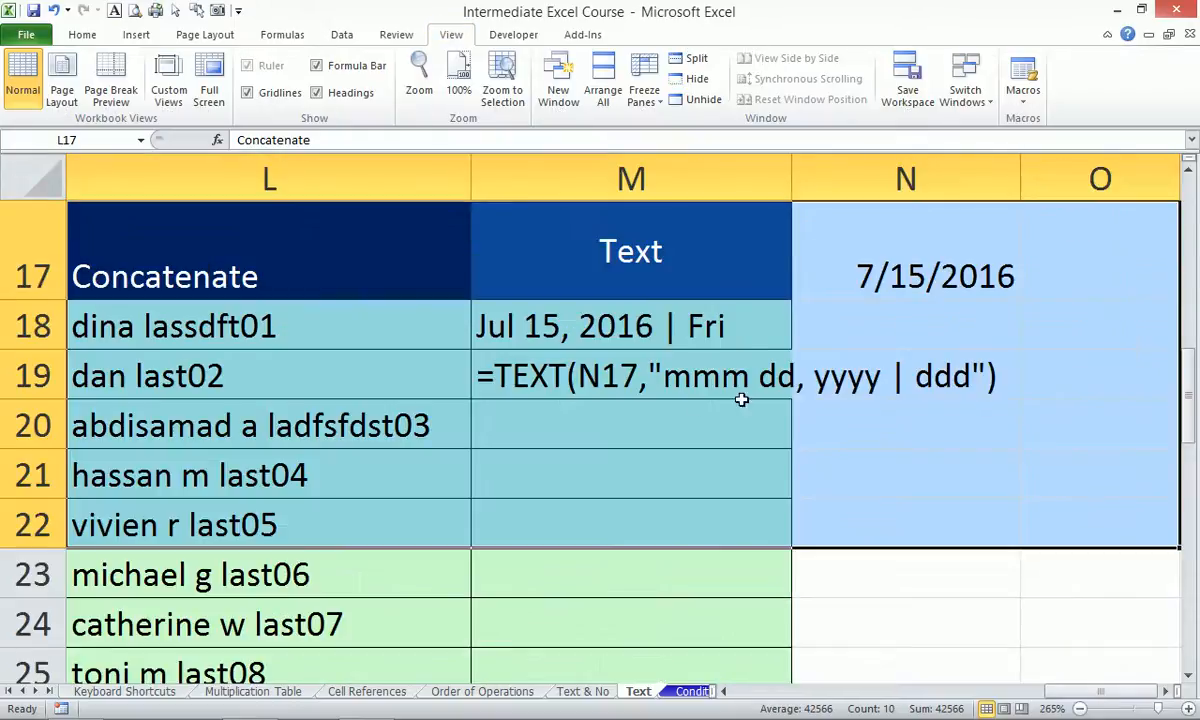
left_click(611, 382)
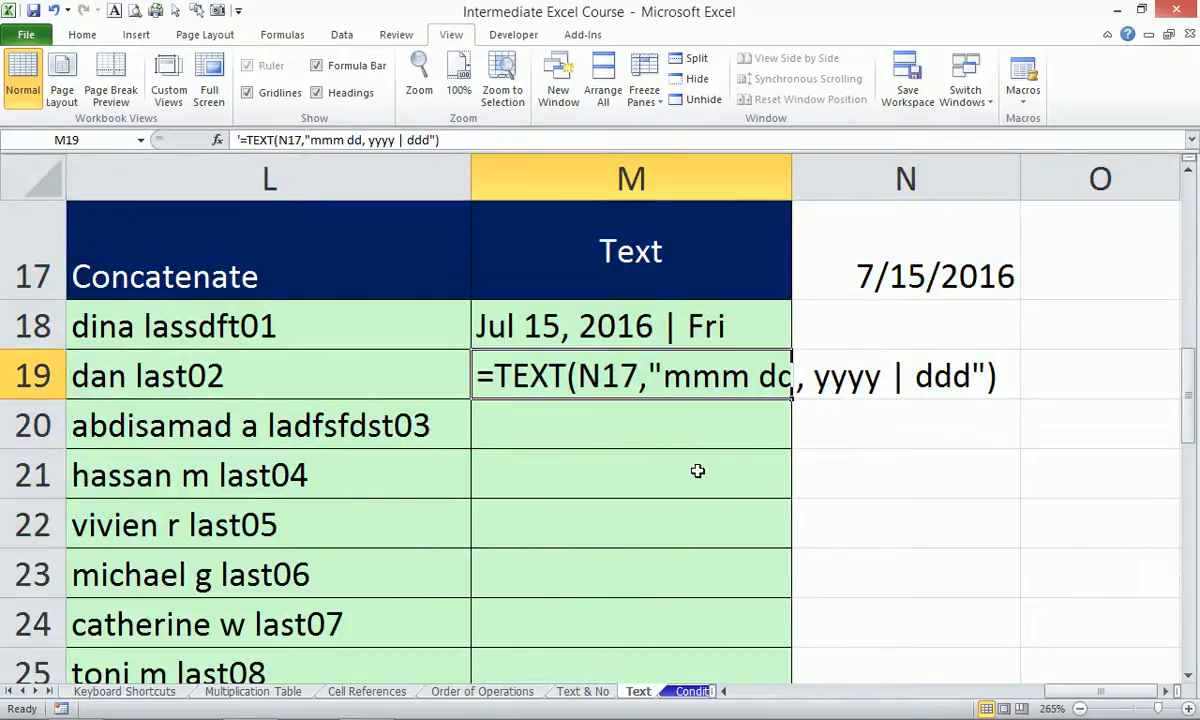
left_click(908, 490)
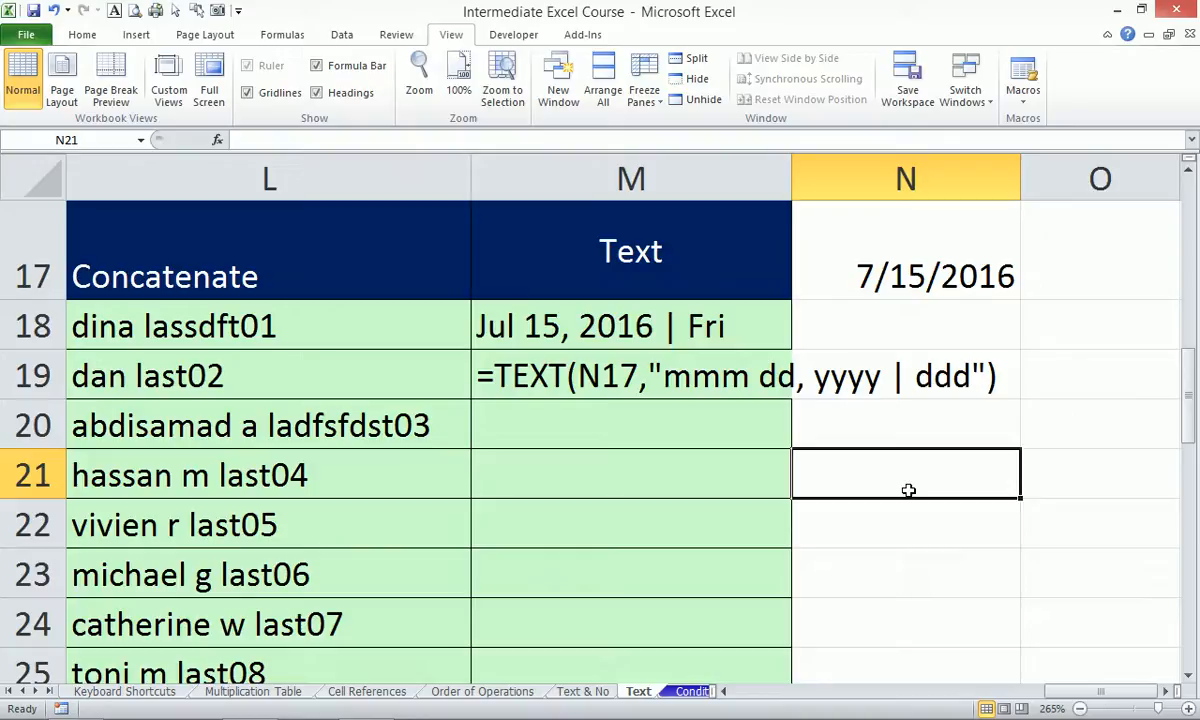
key("Up")
key("Up")
key("Up")
key("Up")
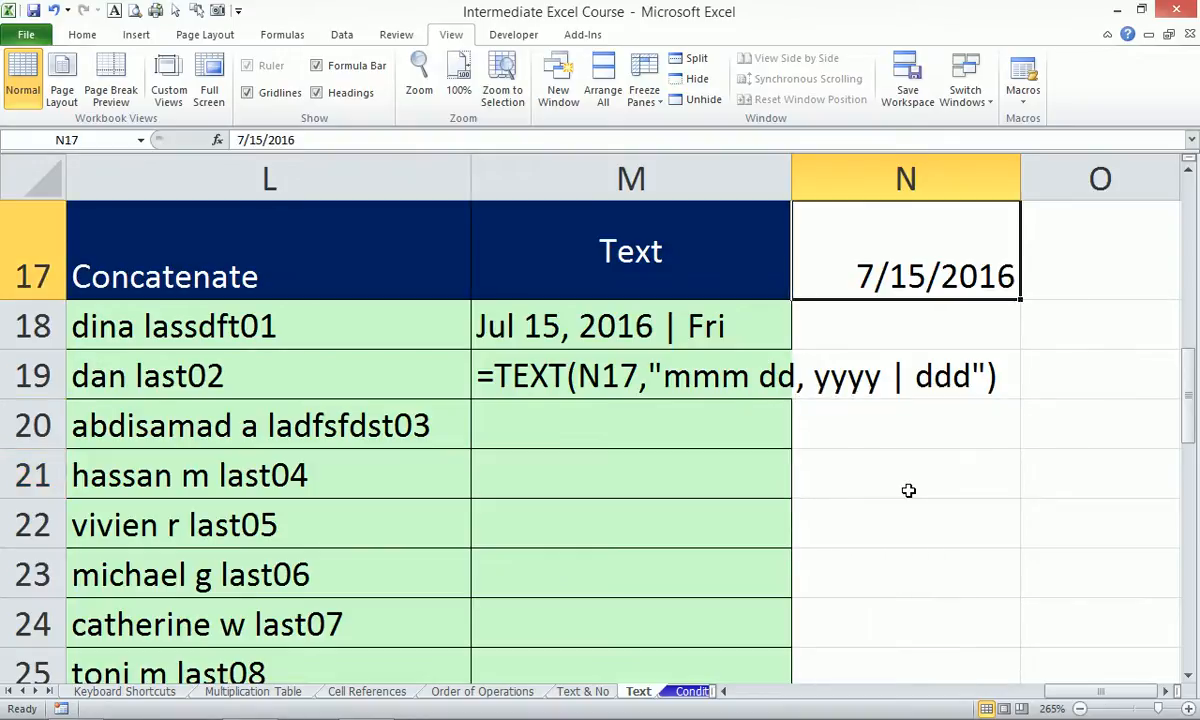
Check that N17 uses a Date format showing 7/15/2016, leaving it unchanged.
key("ctrl+1")
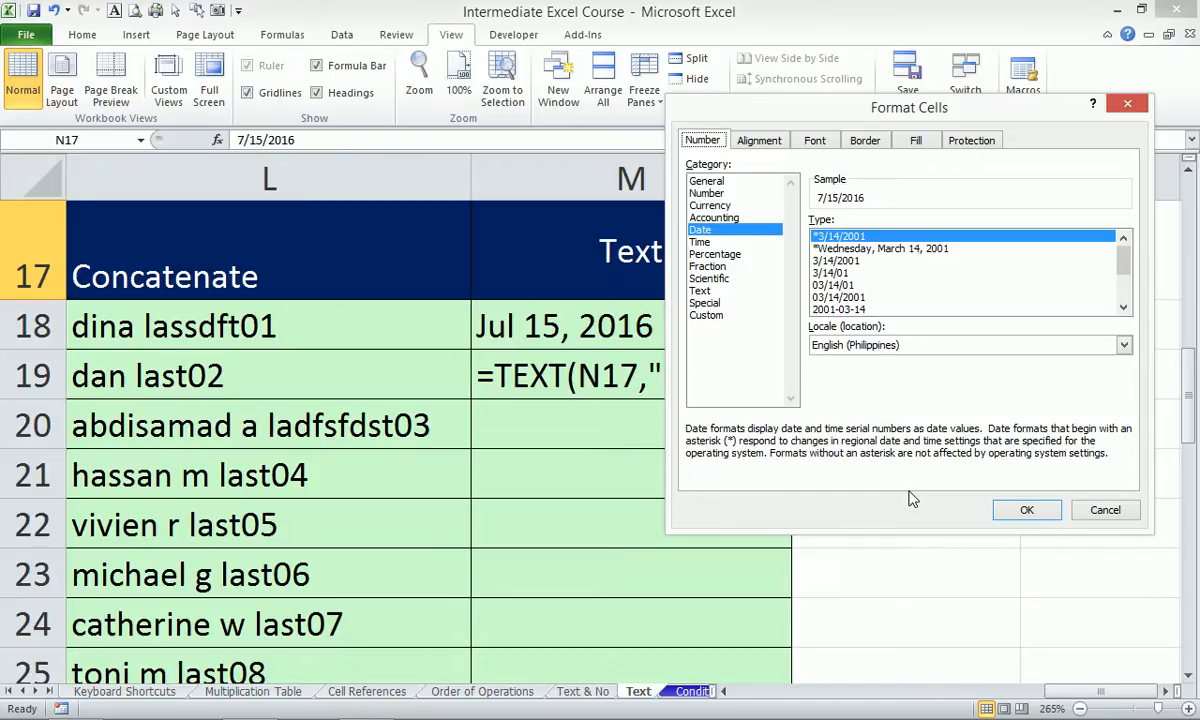
left_click(1101, 510)
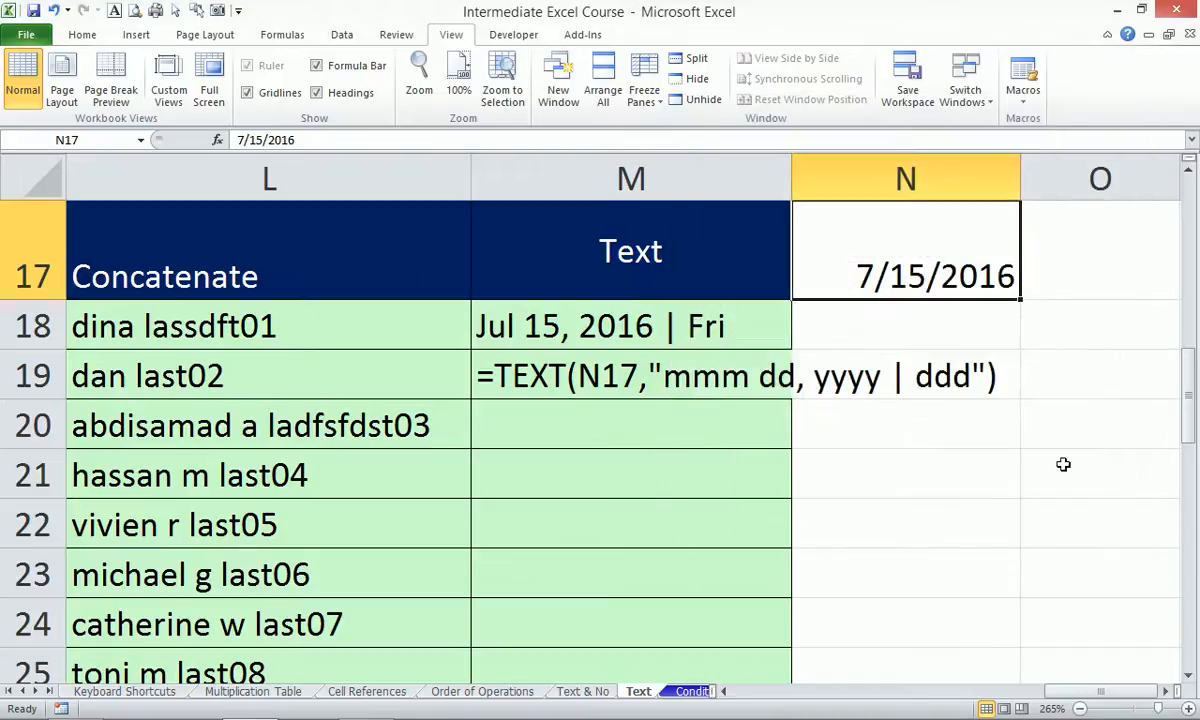
left_click(624, 362)
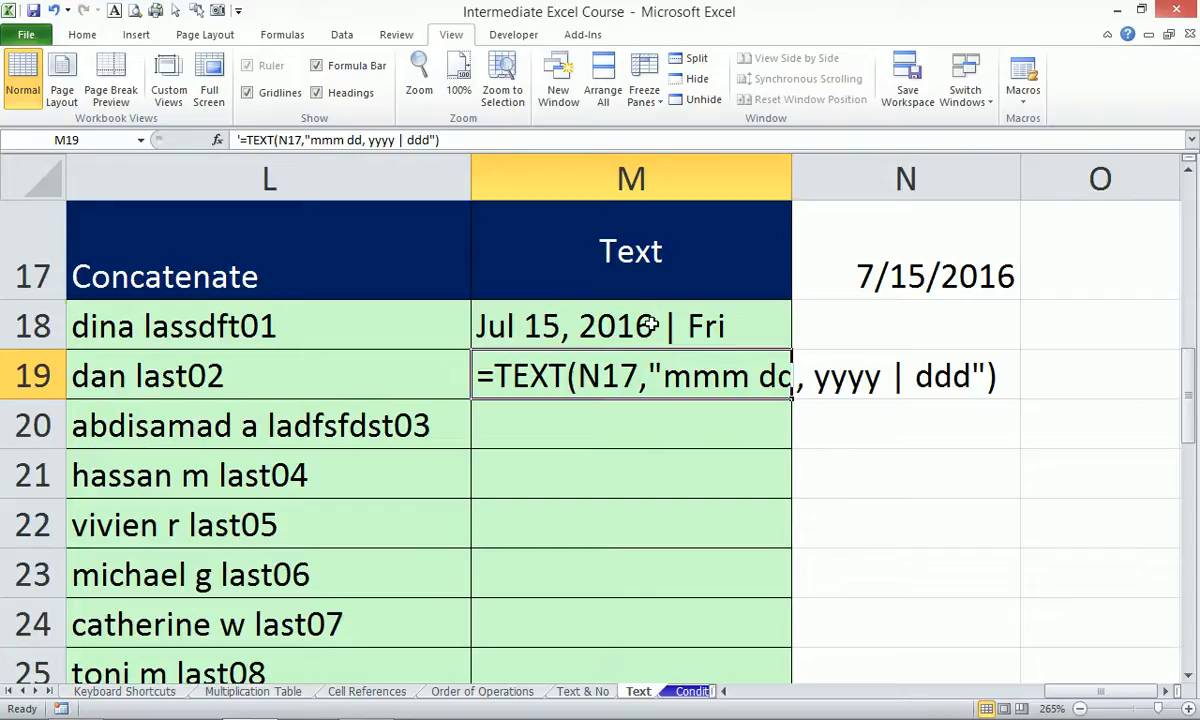
left_click(650, 325)
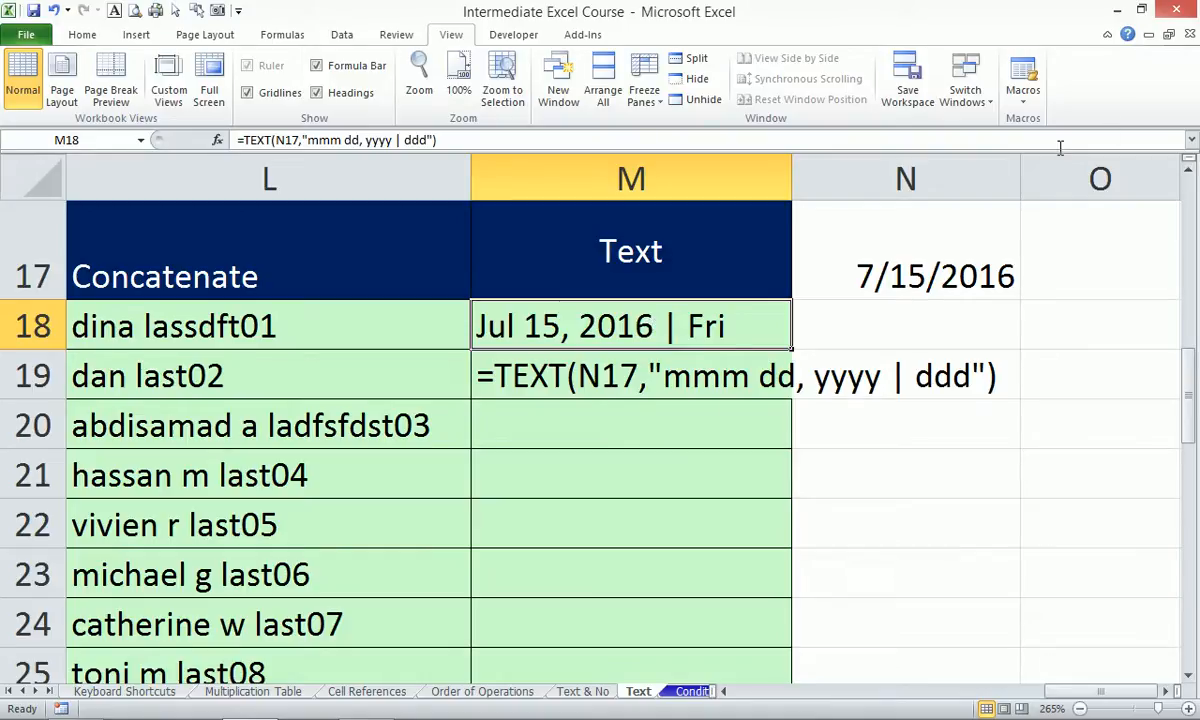
Widen column N and select the format code within M19's formula text.
left_click_drag(1027, 179, 1154, 179)
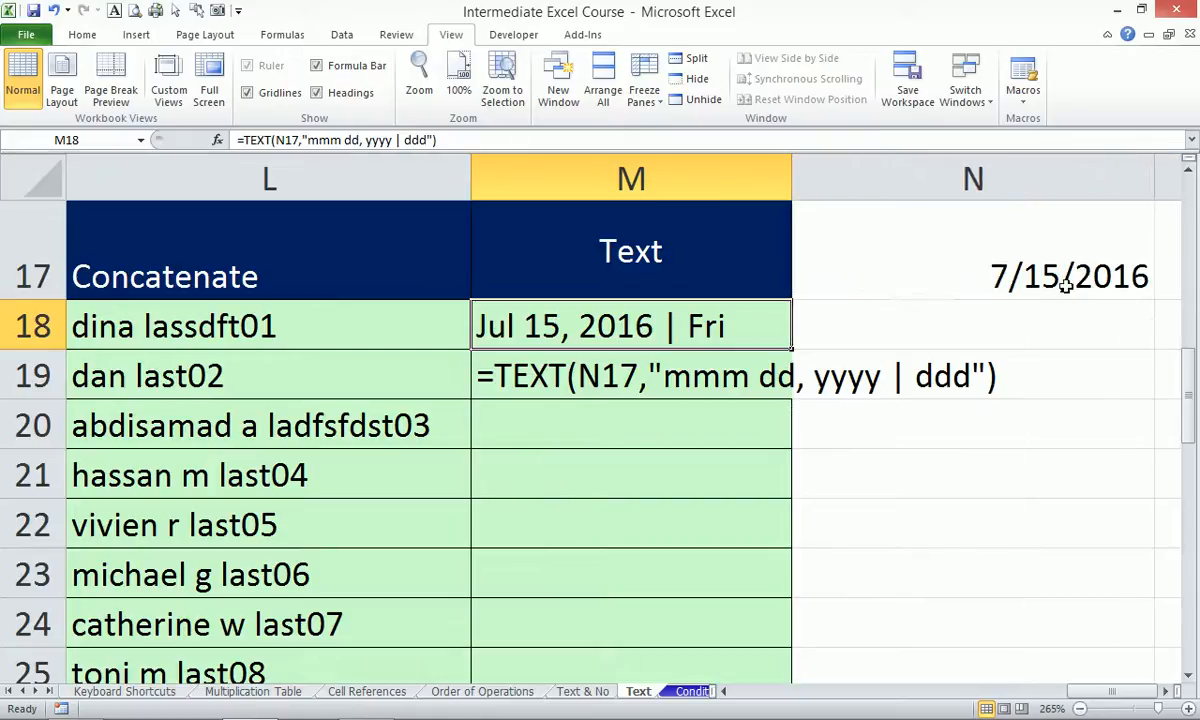
left_click(1063, 272)
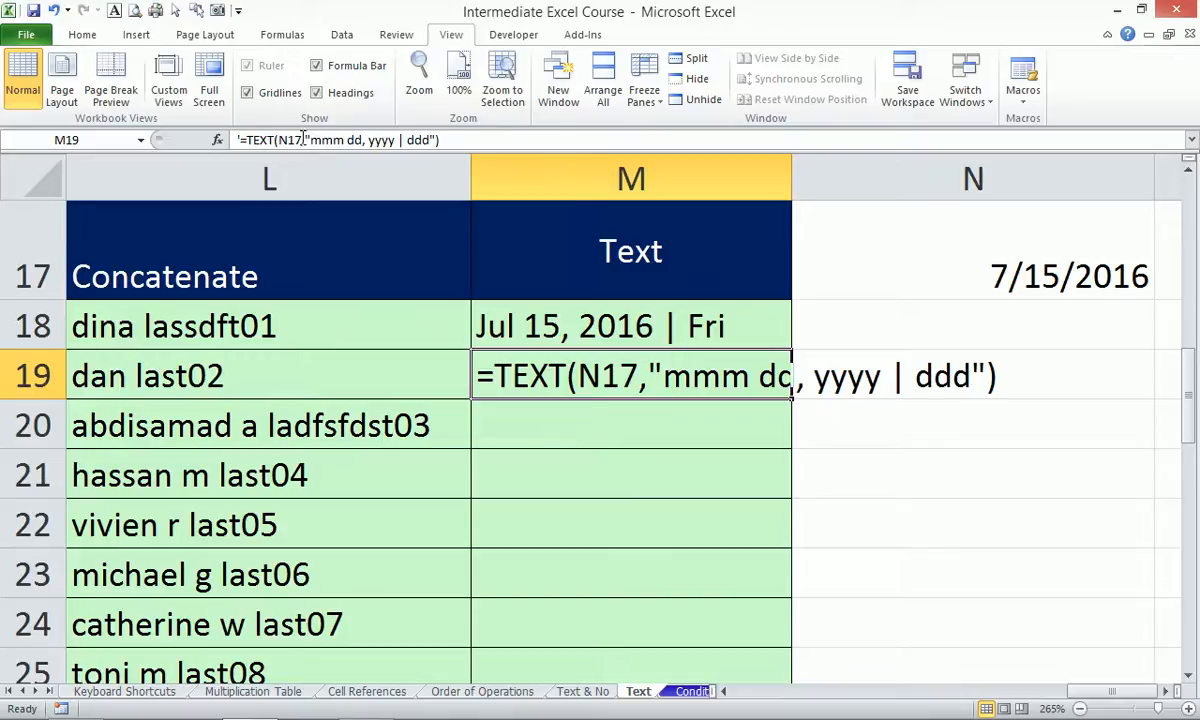
left_click_drag(310, 140, 433, 139)
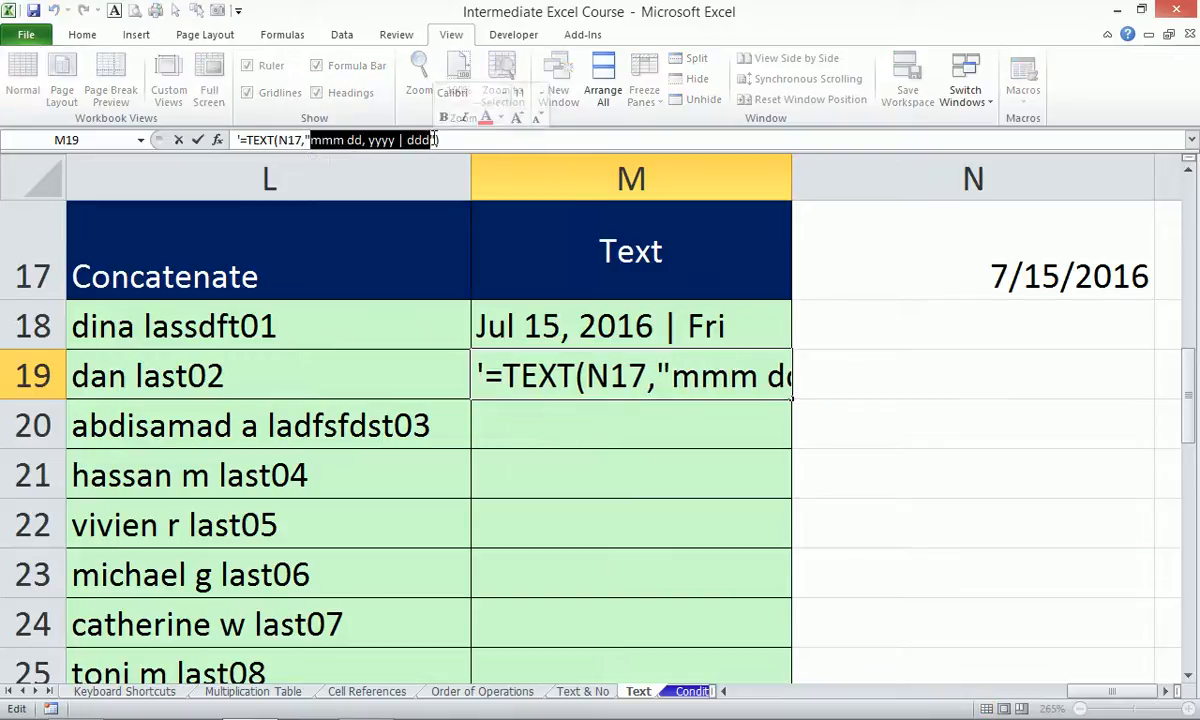
Give N17 the custom number format mmm dd, yyyy | ddd so it reads Jul 15, 2016 | Fri.
left_click(961, 261)
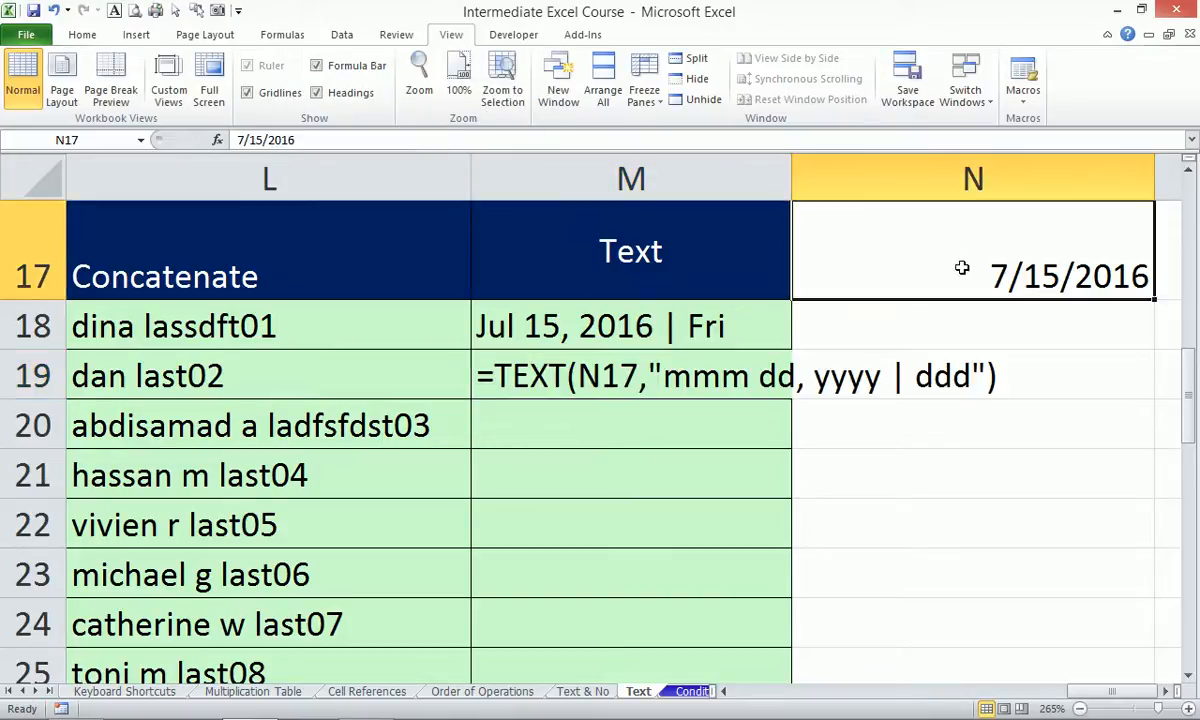
key("ctrl+1")
left_click(705, 315)
key("ctrl+v")
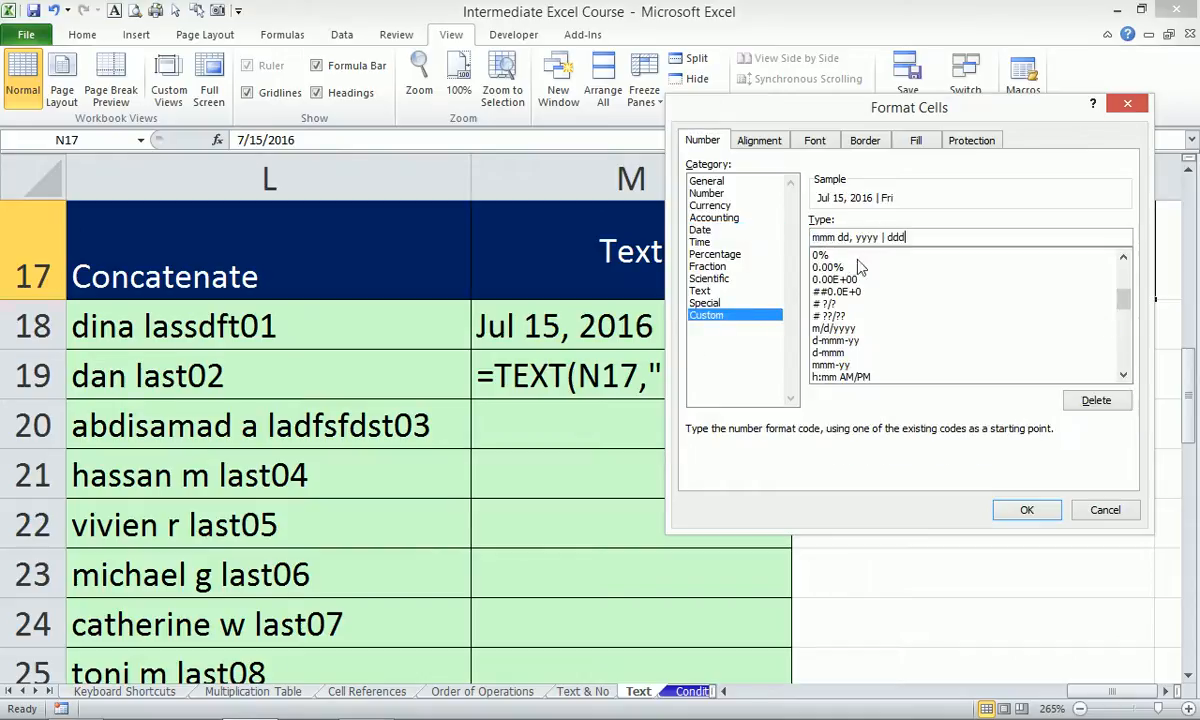
left_click(1015, 510)
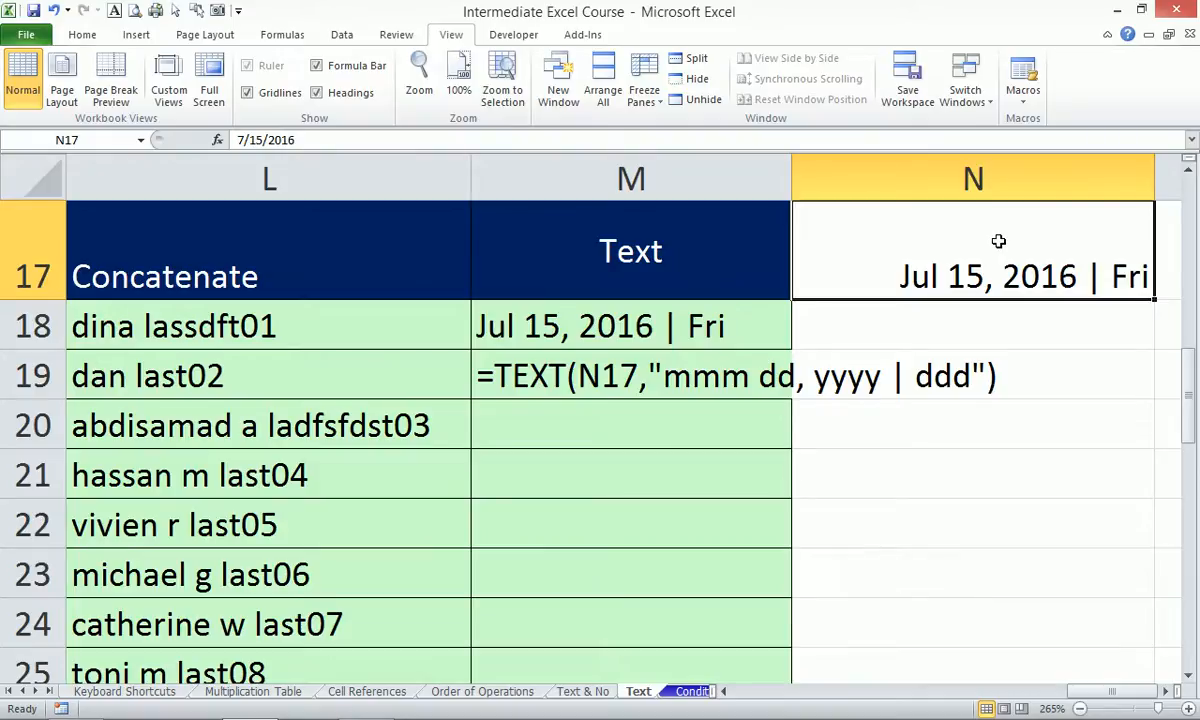
left_click(931, 450)
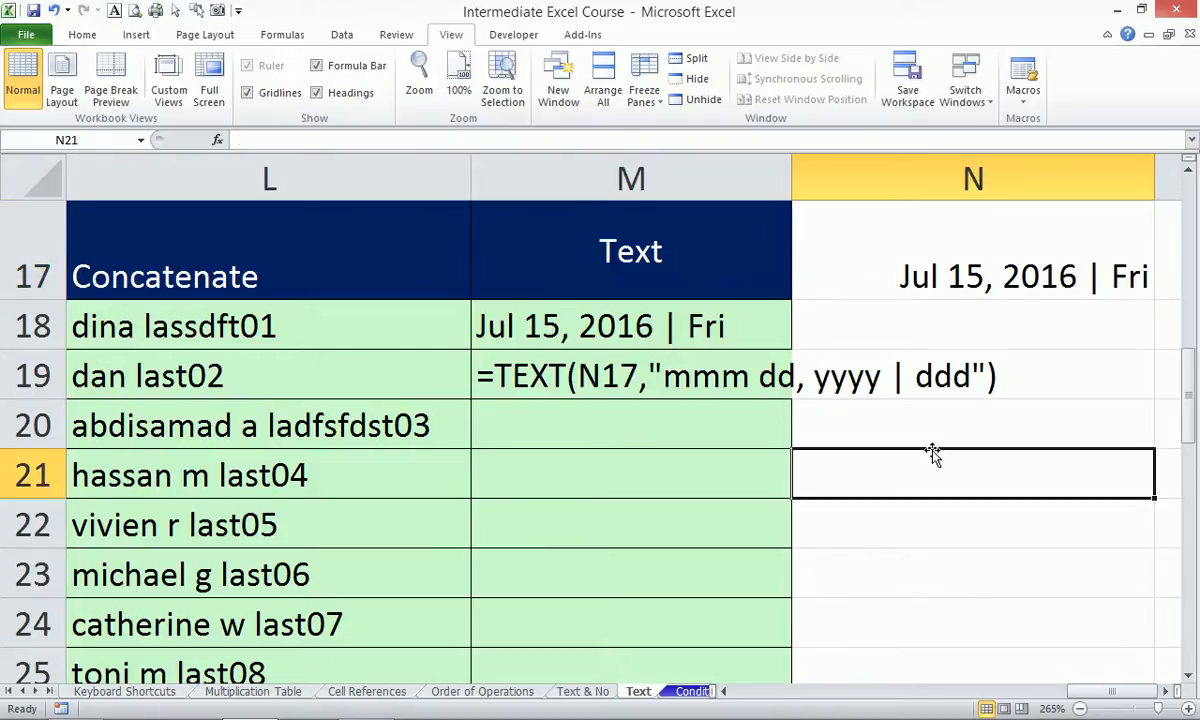
key("BackSpace")
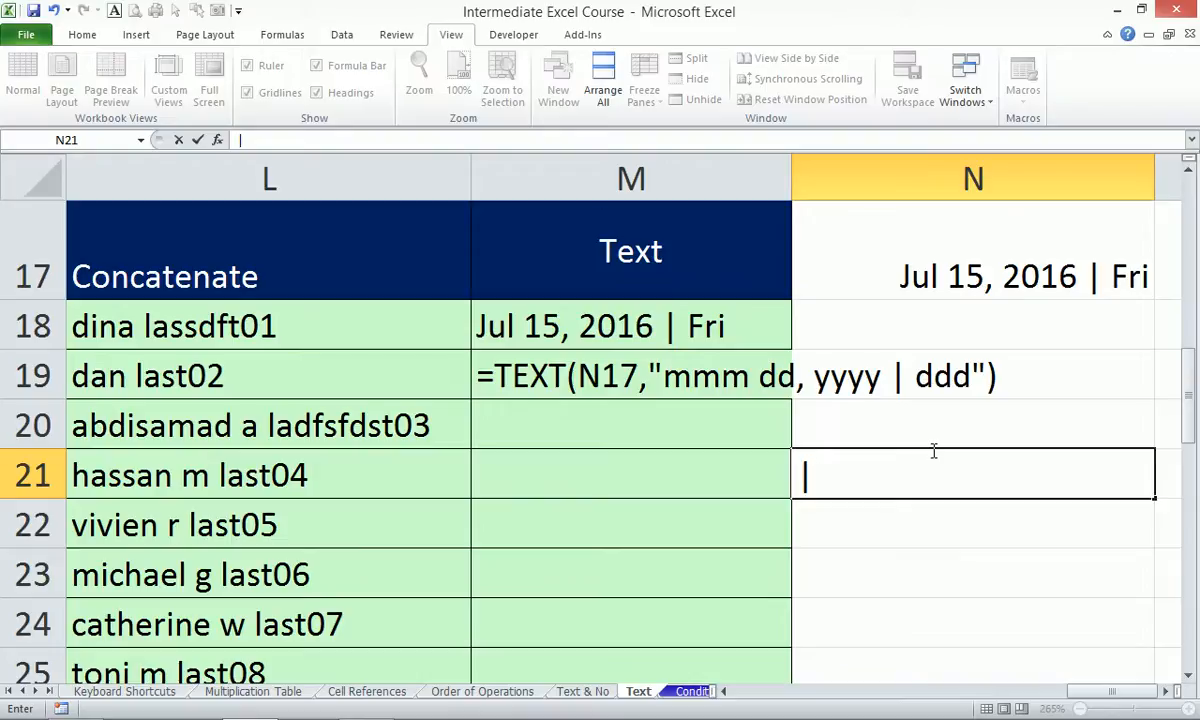
key("Escape")
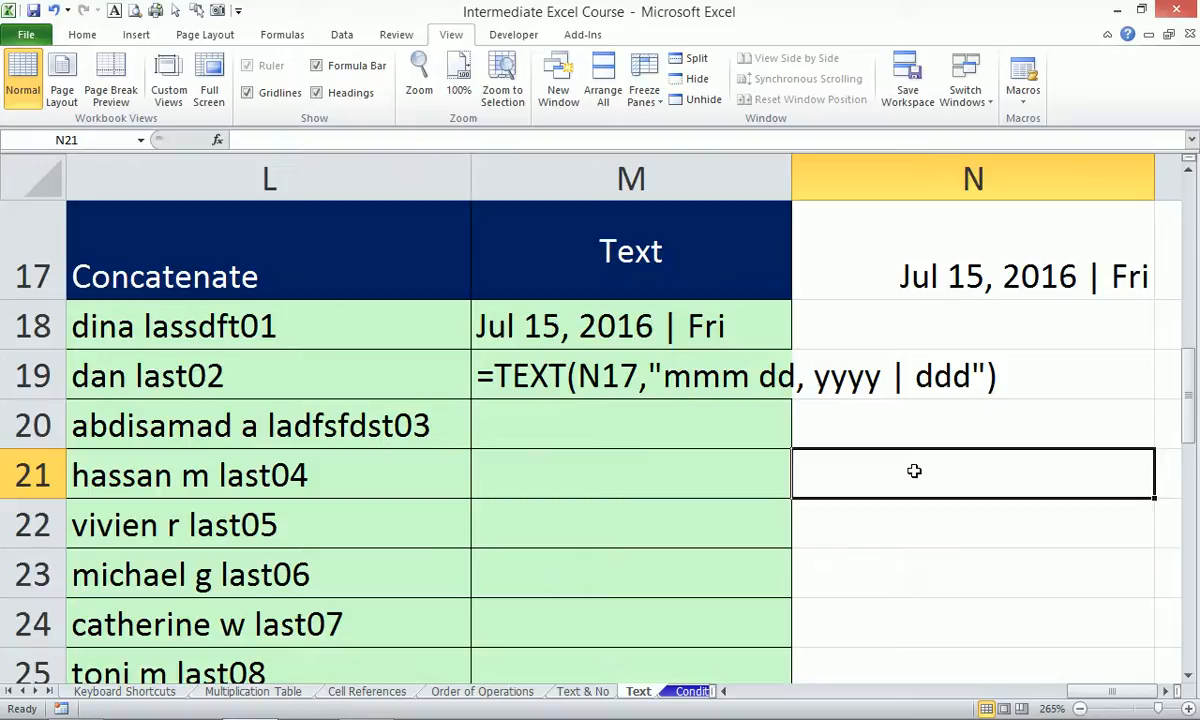
Enter =TODAY() in N21 so it shows 7/15/2016.
type("=today")
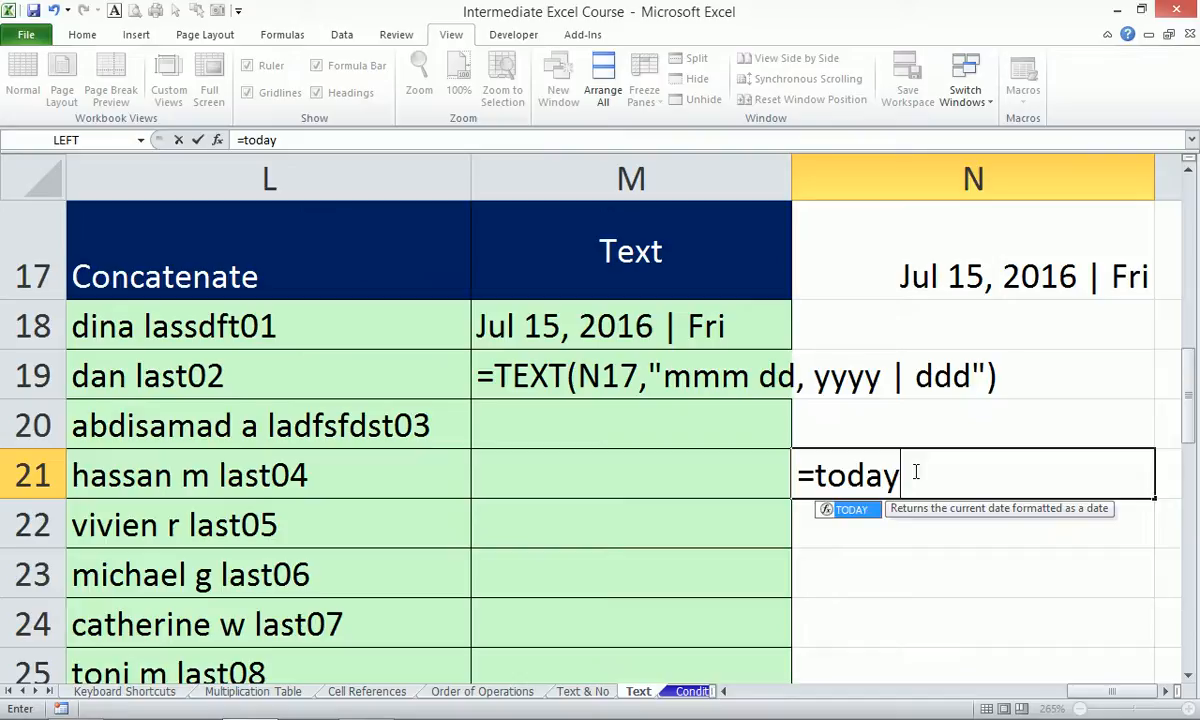
key("Tab")
type(")")
key("Return")
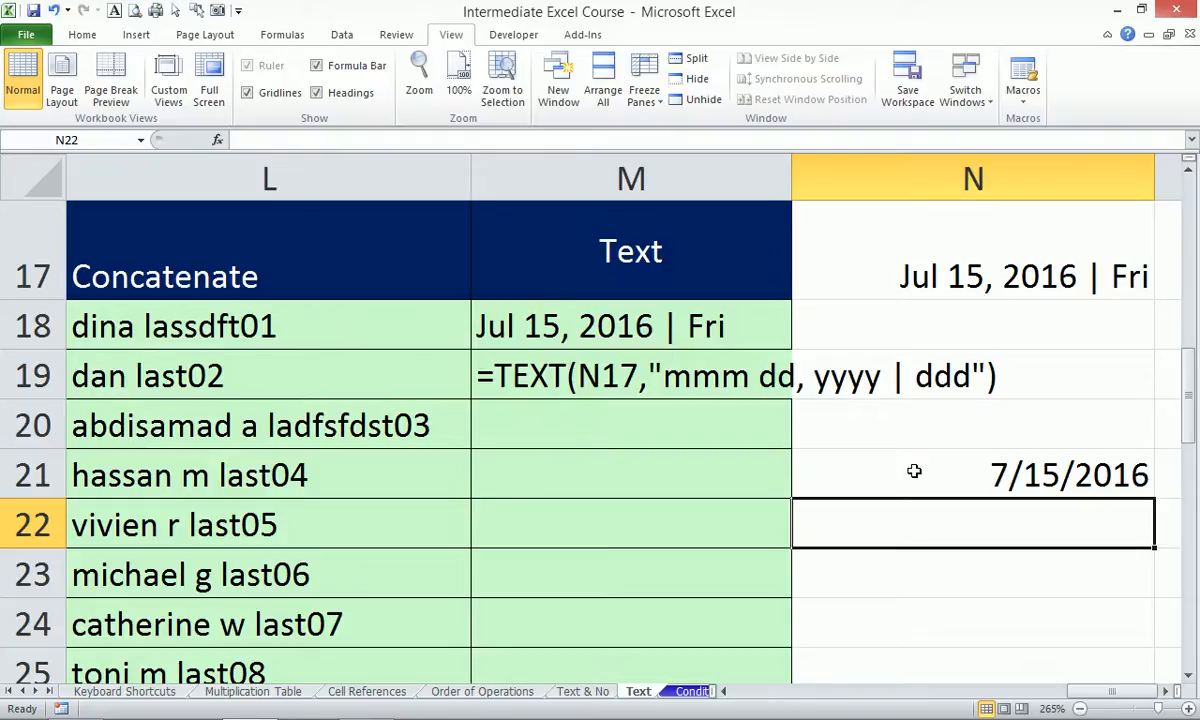
left_click(1022, 706)
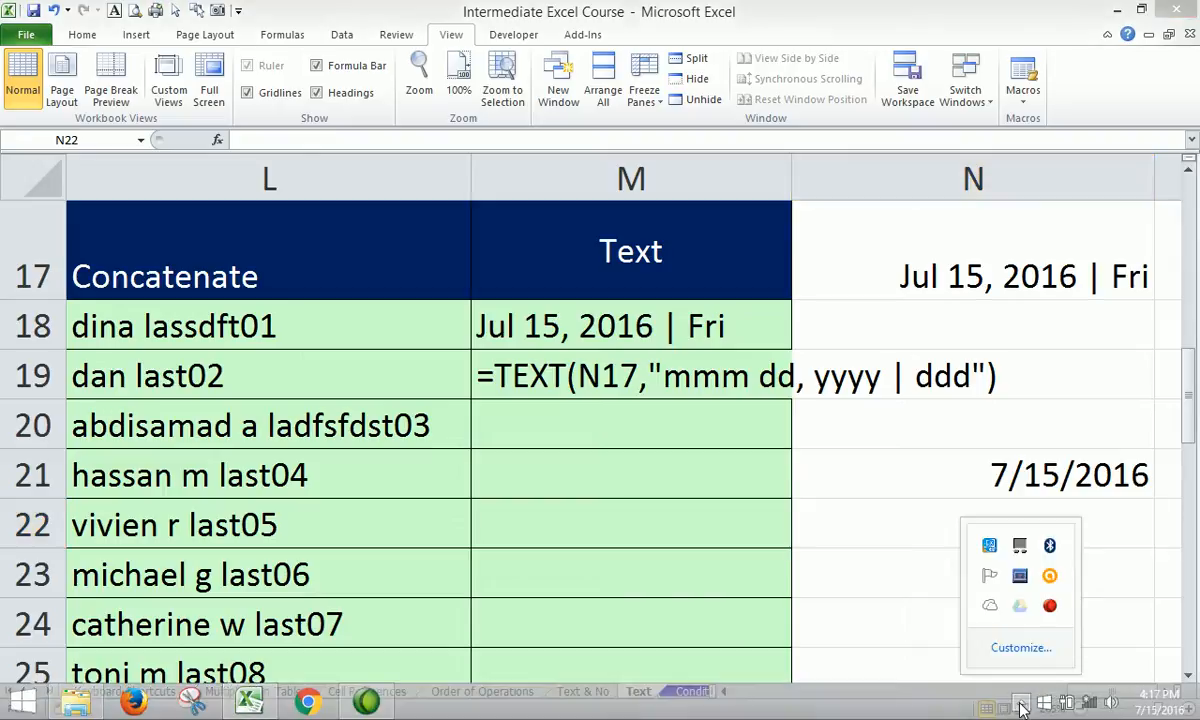
left_click(890, 529)
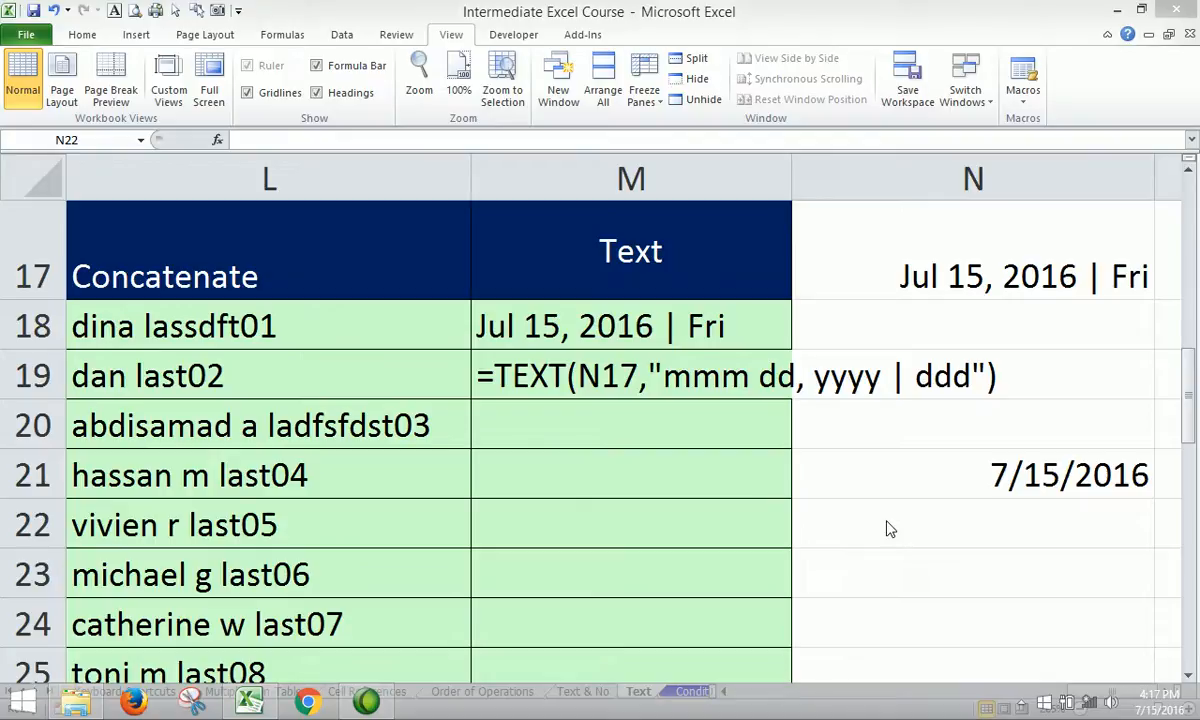
left_click(1000, 505)
Enter =today() in N22, also showing 7/15/2016.
type("=")
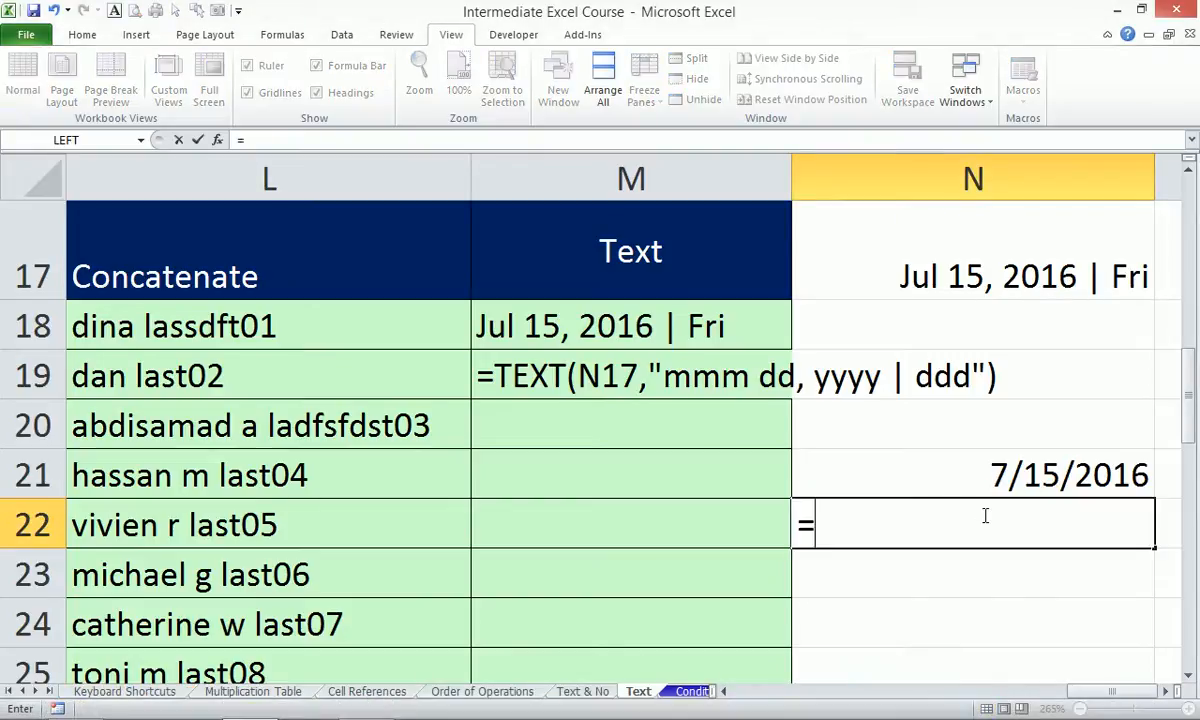
type("today()")
key("Return")
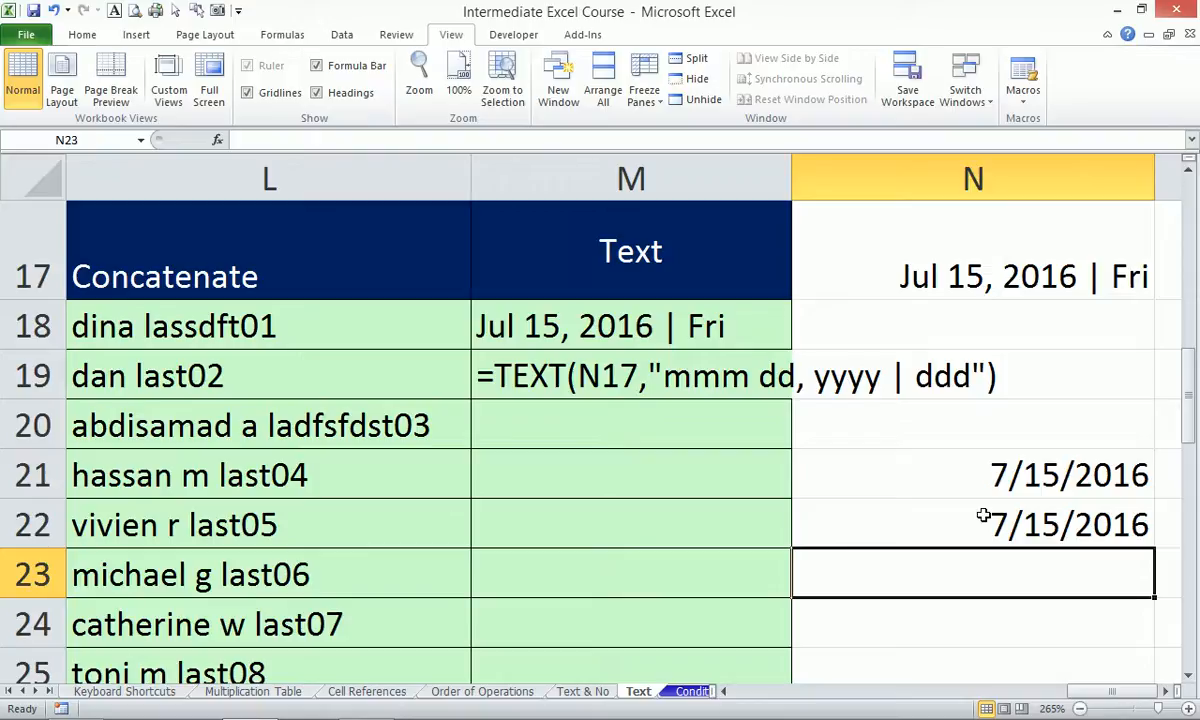
Enter =now() in N23 to show the current date and time, 7/15/2016 16:18.
type("=now")
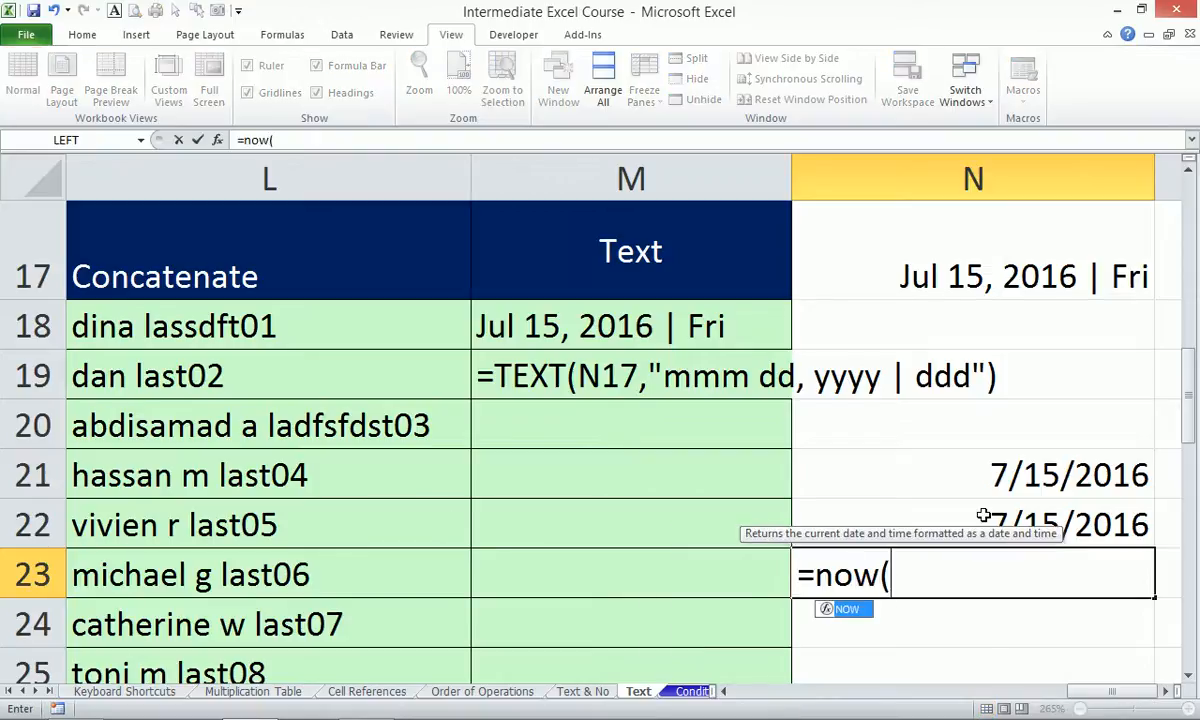
type("()")
key("Return")
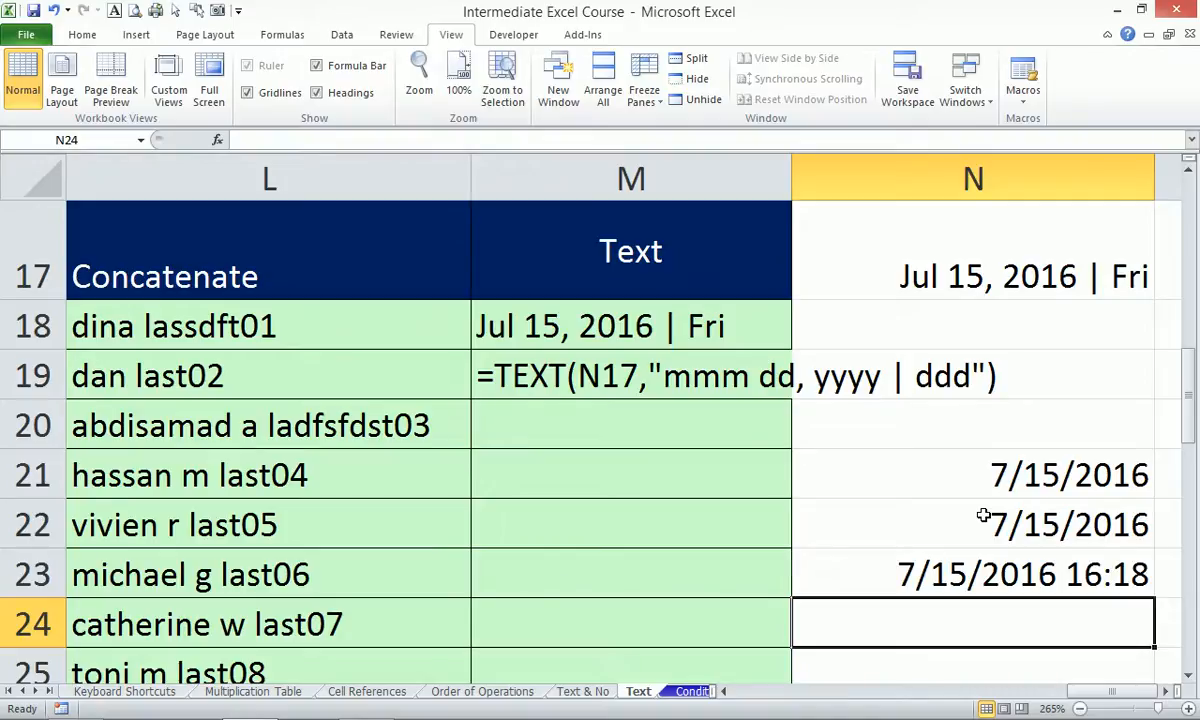
key("Up")
key("Up")
key("Up")
key("Up")
key("Up")
key("Up")
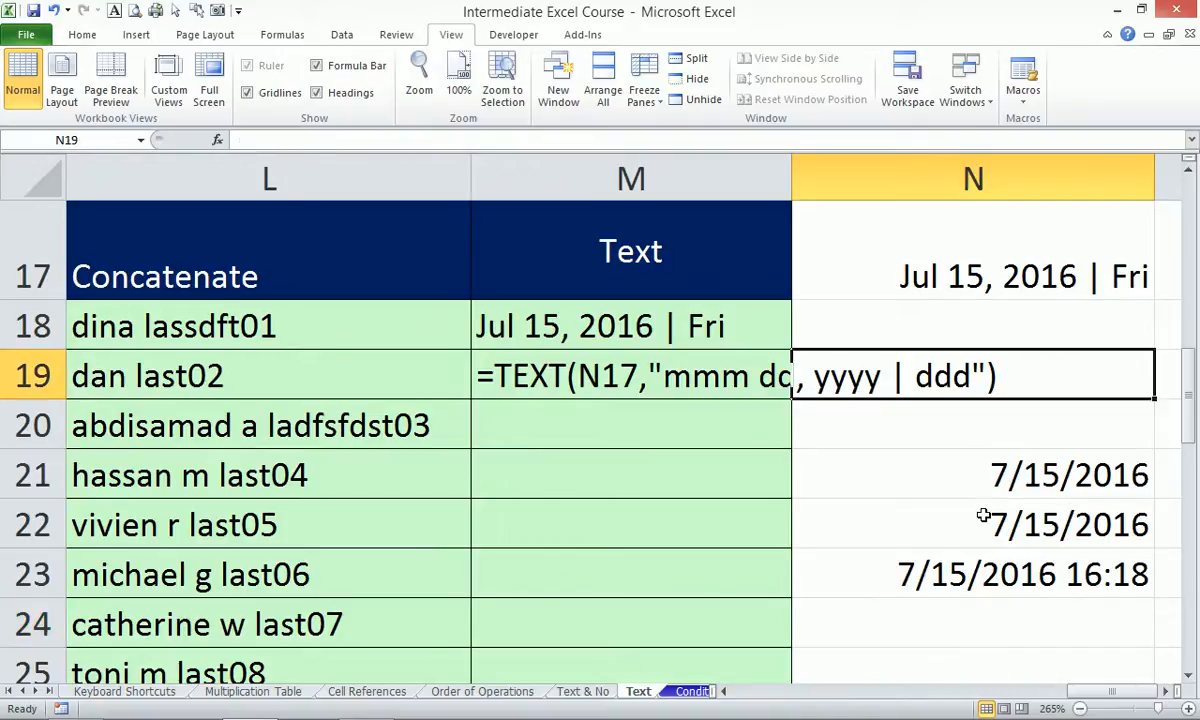
key("Up")
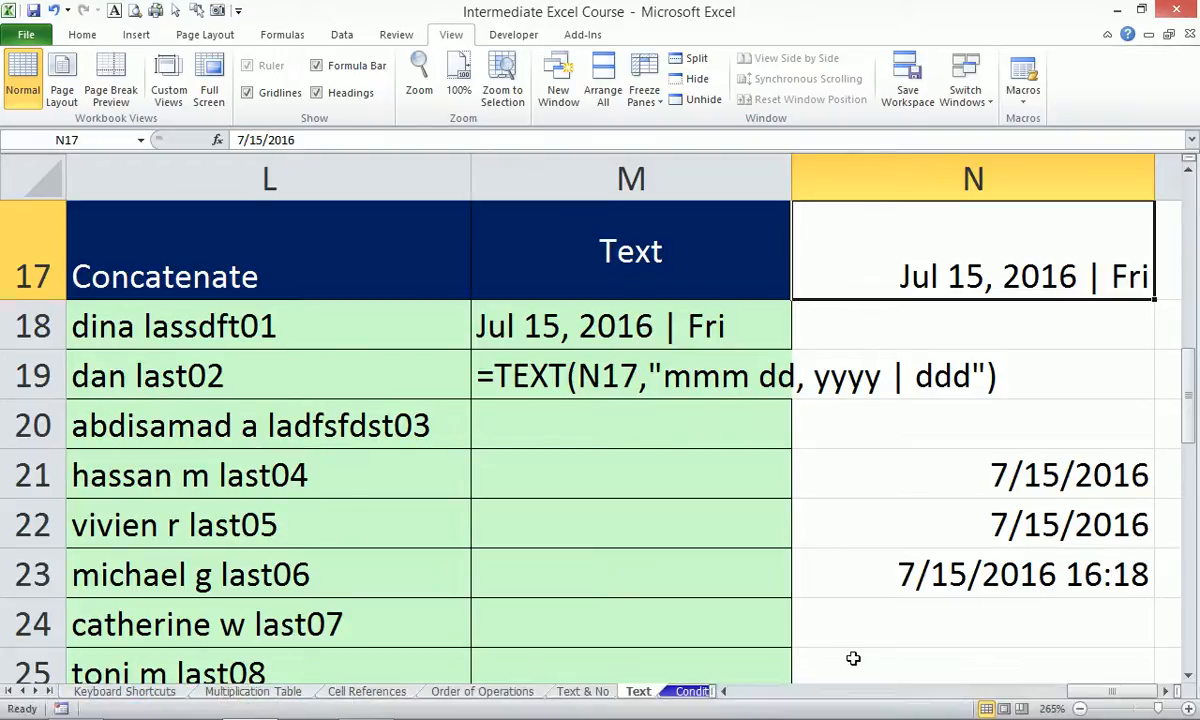
left_click(1020, 708)
left_click(876, 515)
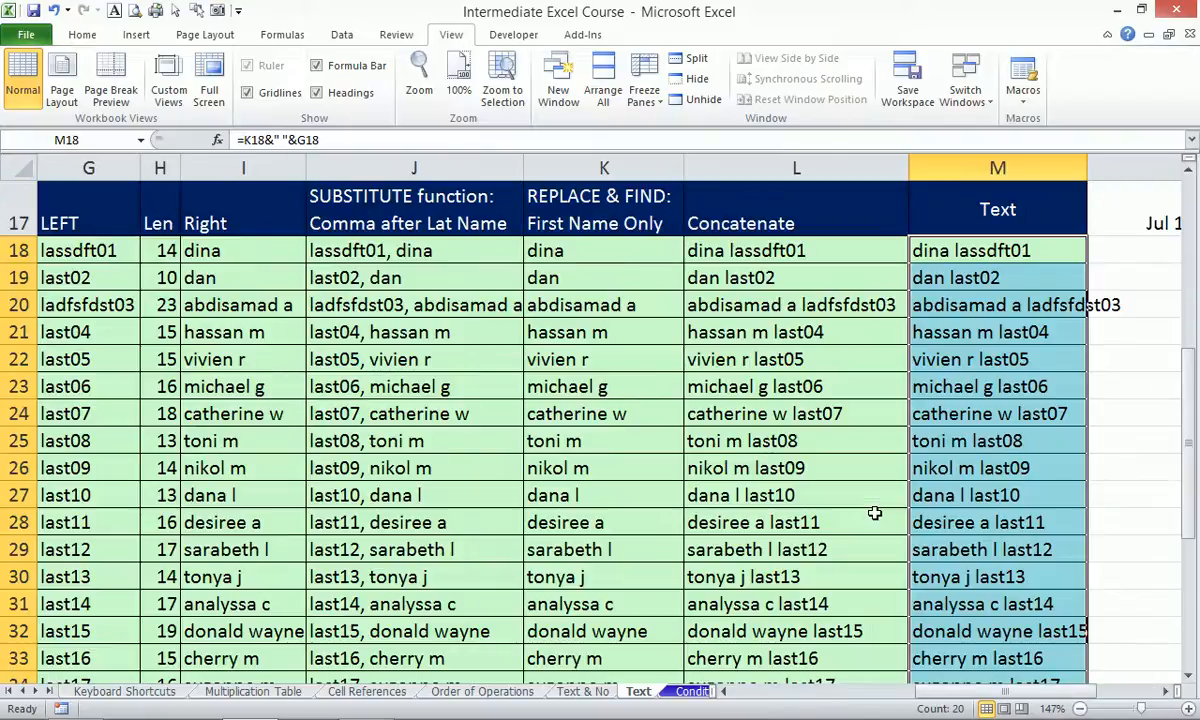
Select M19, then go to the Cell Contains sheet with the SalesRep, Customer and Sales tables.
left_click(916, 278)
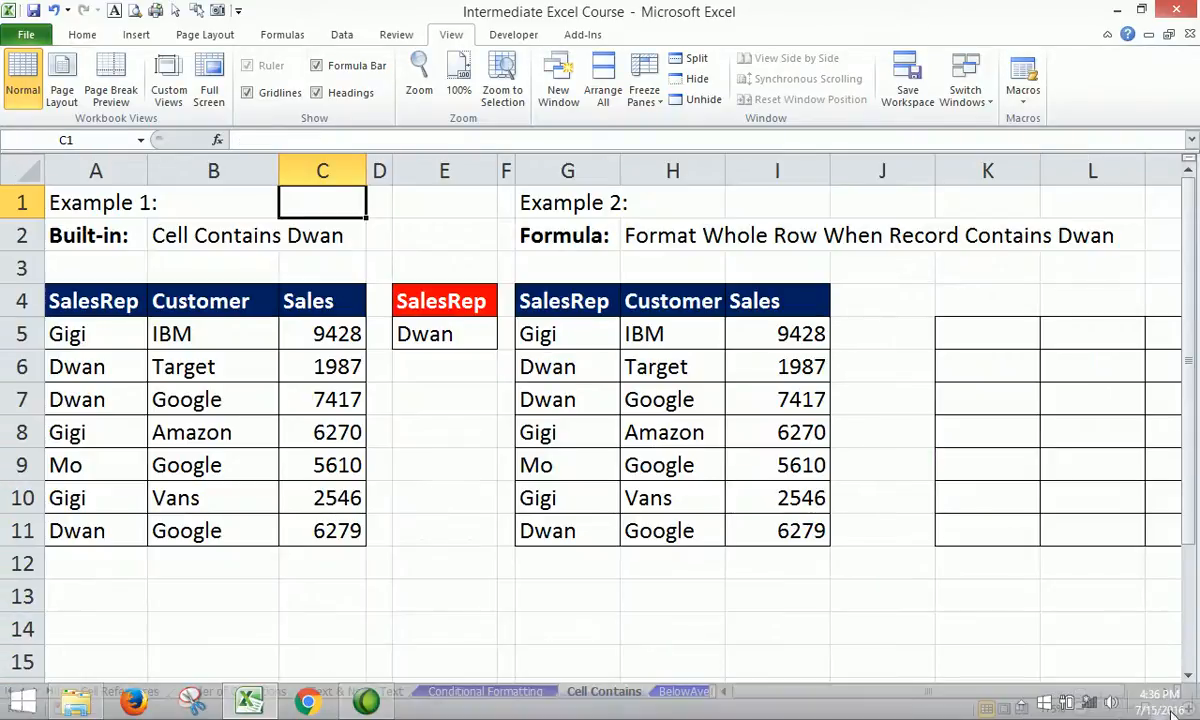
left_click(1017, 706)
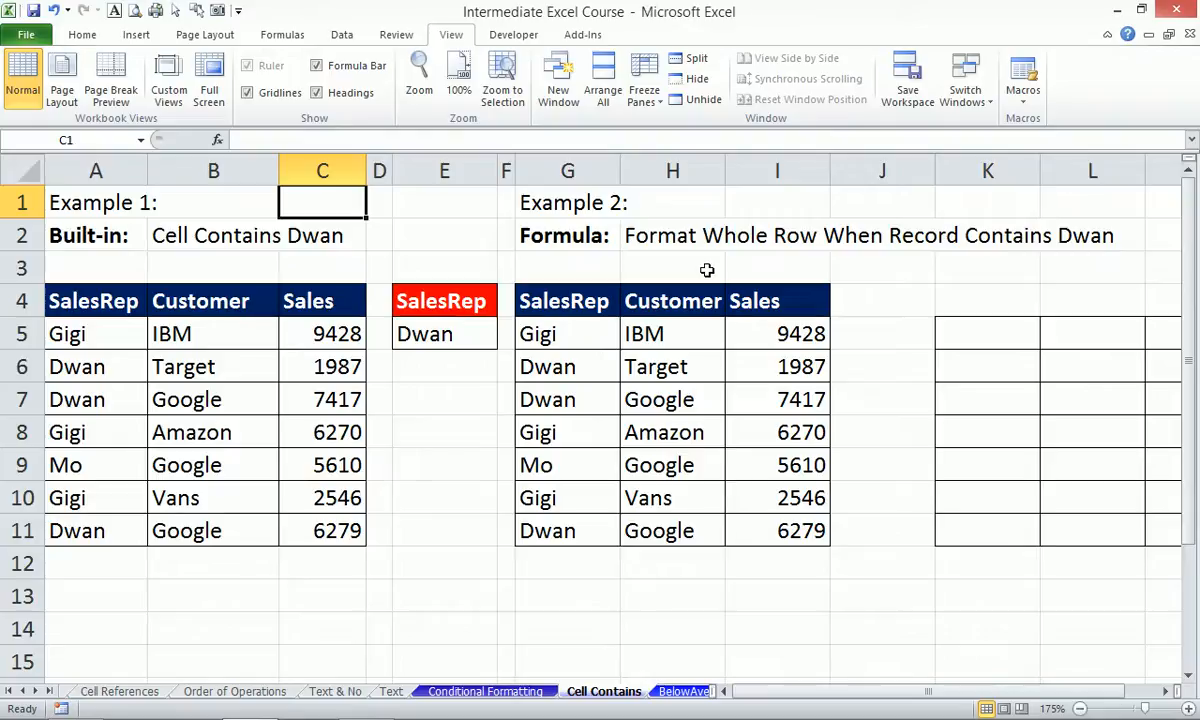
Type the label 'mod' into C13 below the sales table.
key("Down")
key("Down")
key("Down")
key("Down")
key("Down")
key("Down")
key("Down")
key("Down")
key("Down")
key("Down")
key("Down")
key("Down")
type("mod")
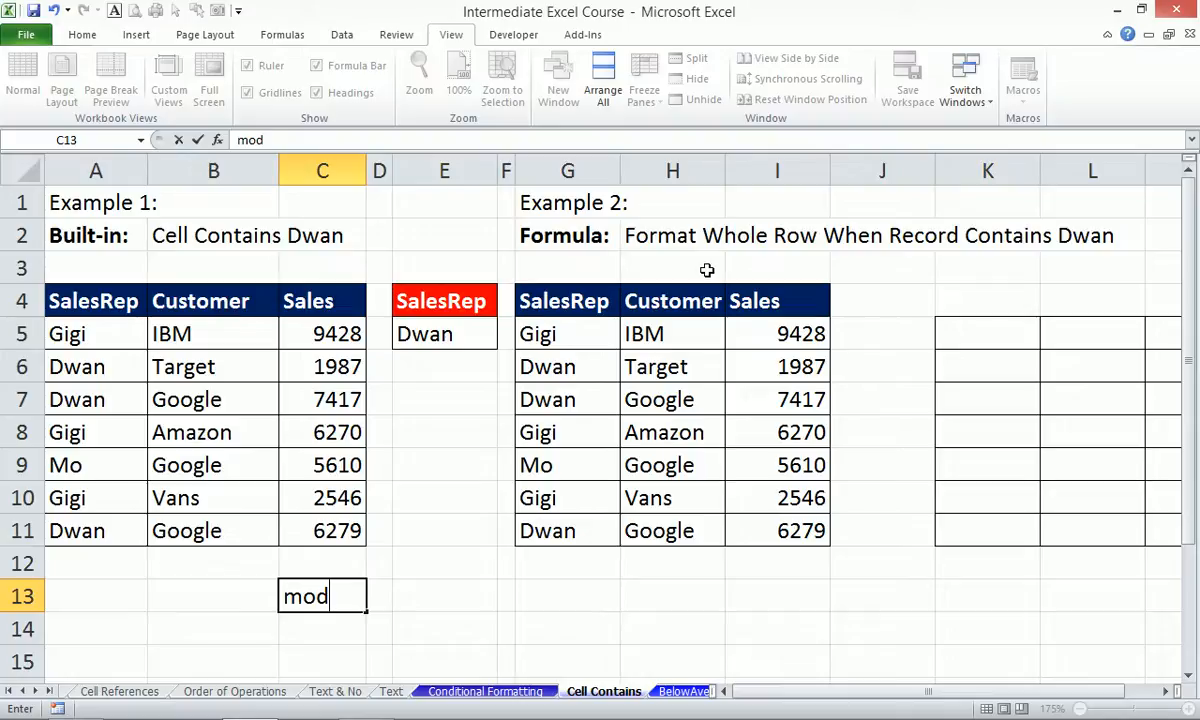
key("Return")
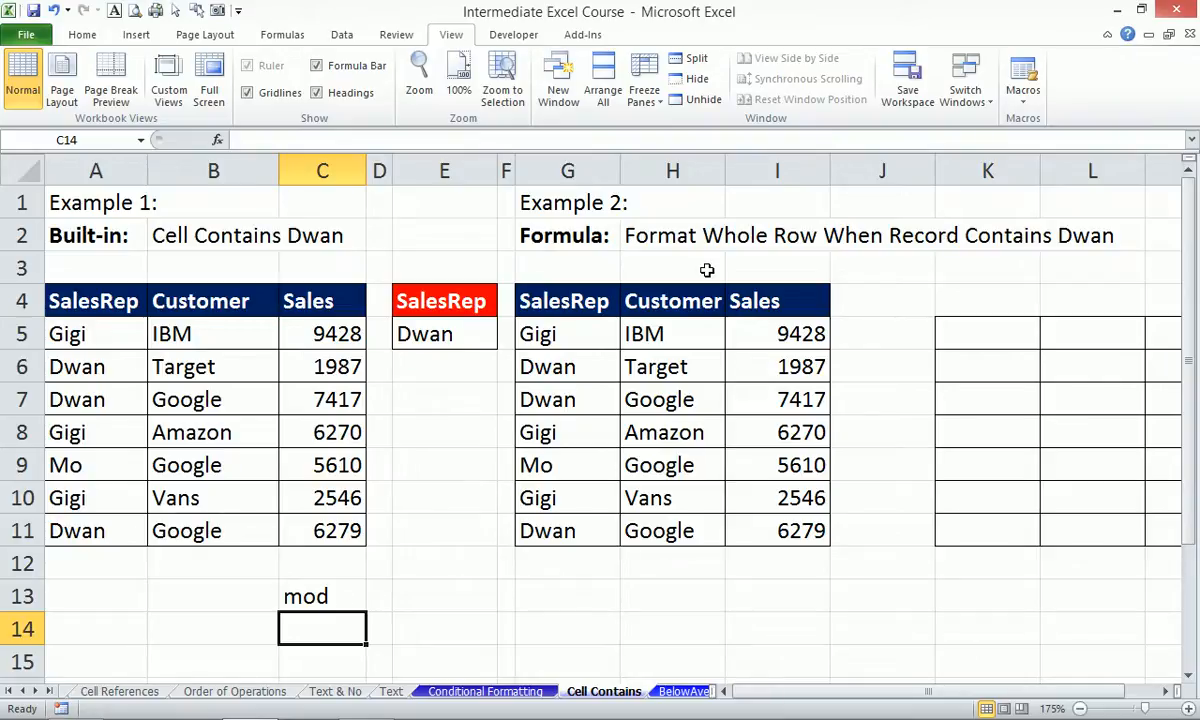
Enter =MOD(5,2) in C14, returning the remainder 1.
type("=mod")
key("Tab")
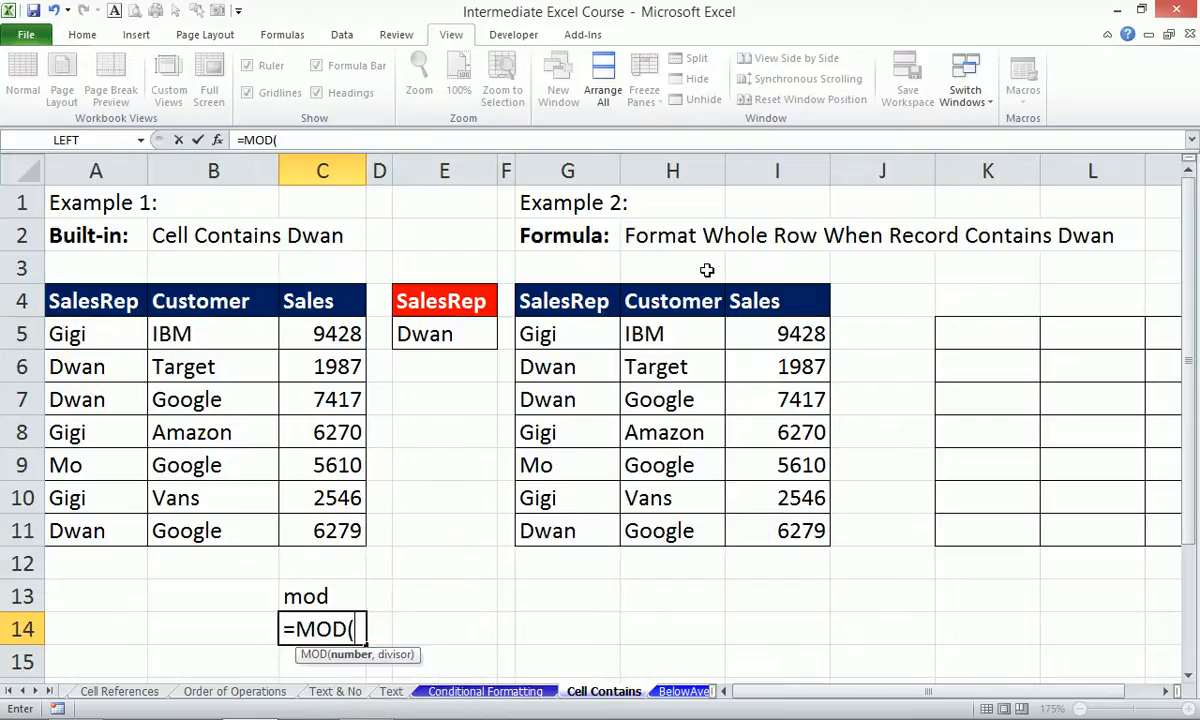
type("5,")
type("2)")
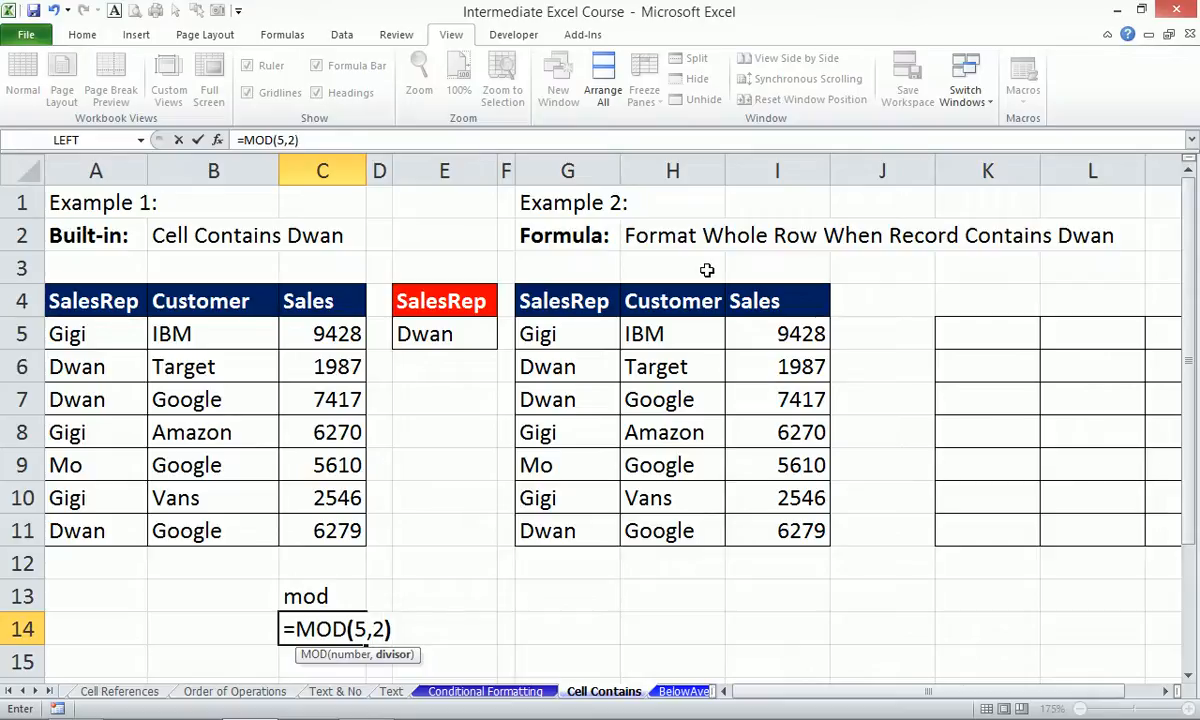
key("Return")
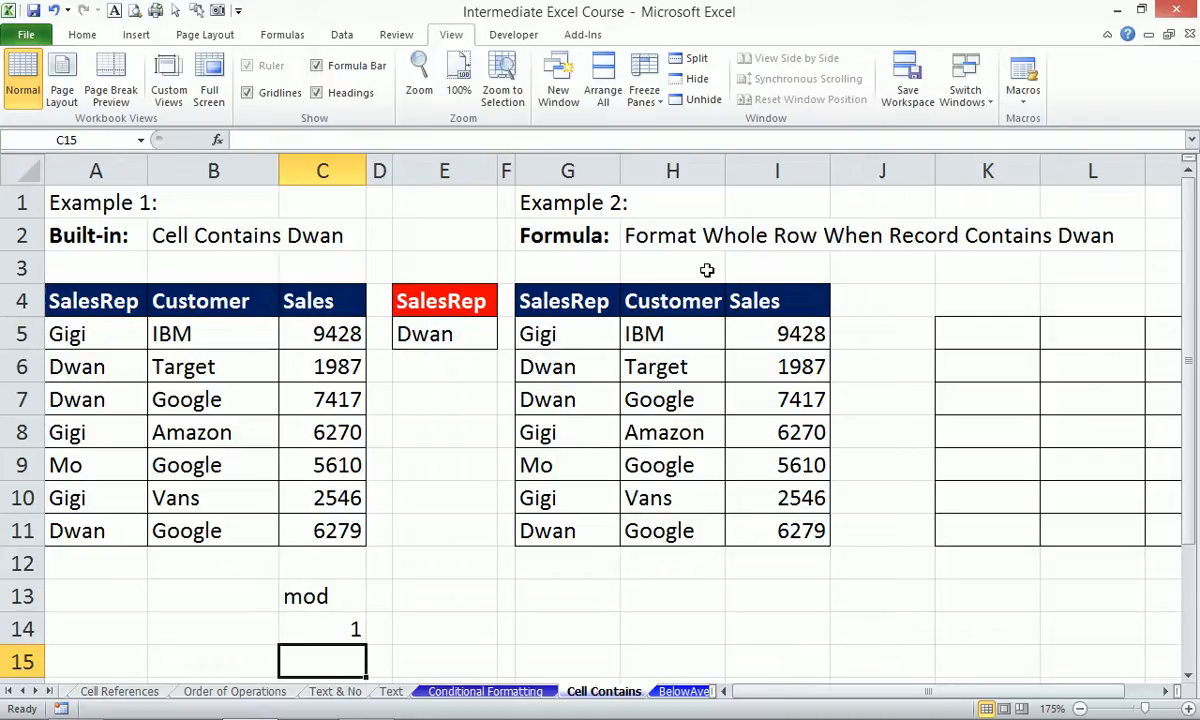
Select the Sales values 1987 and 9428 and the IBM customer cell, and check the system tray.
left_click(314, 352)
left_click(318, 320)
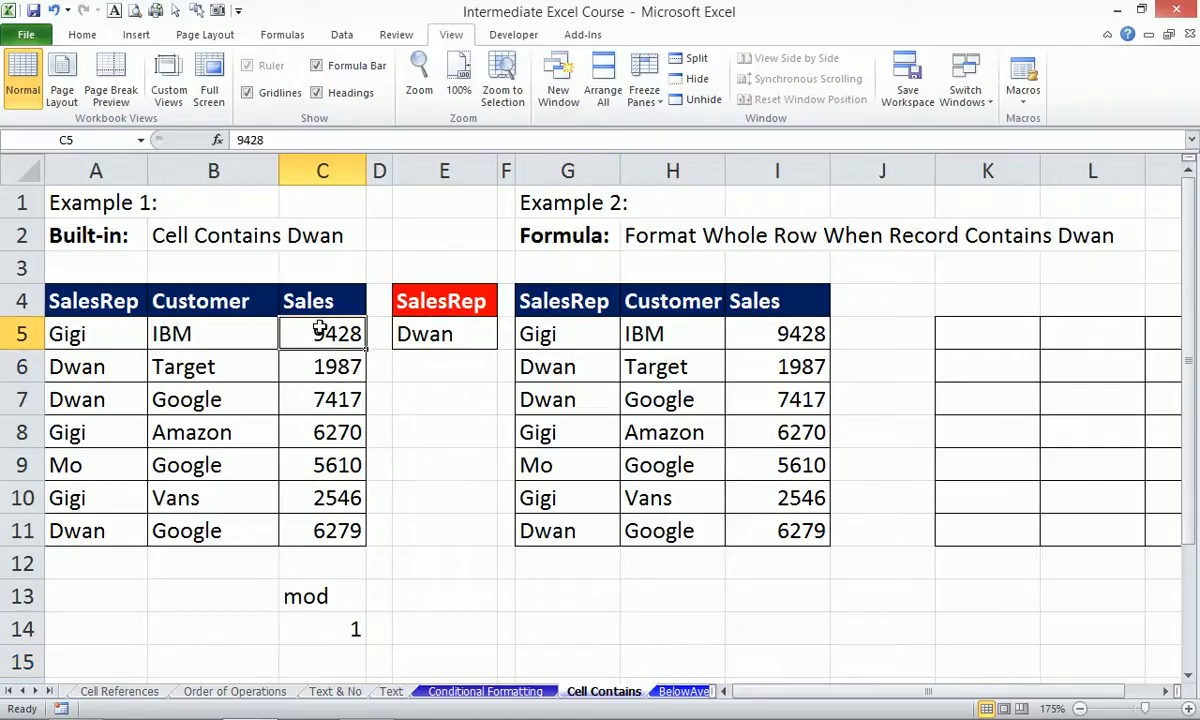
left_click(241, 331)
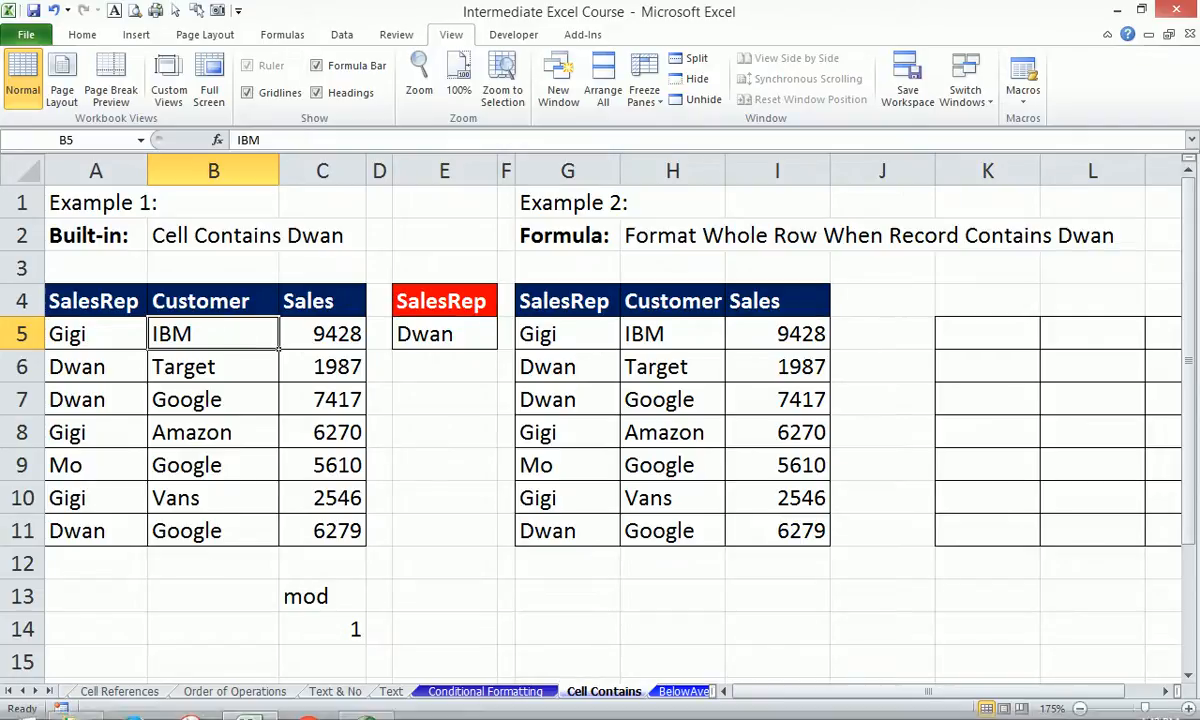
left_click(1035, 708)
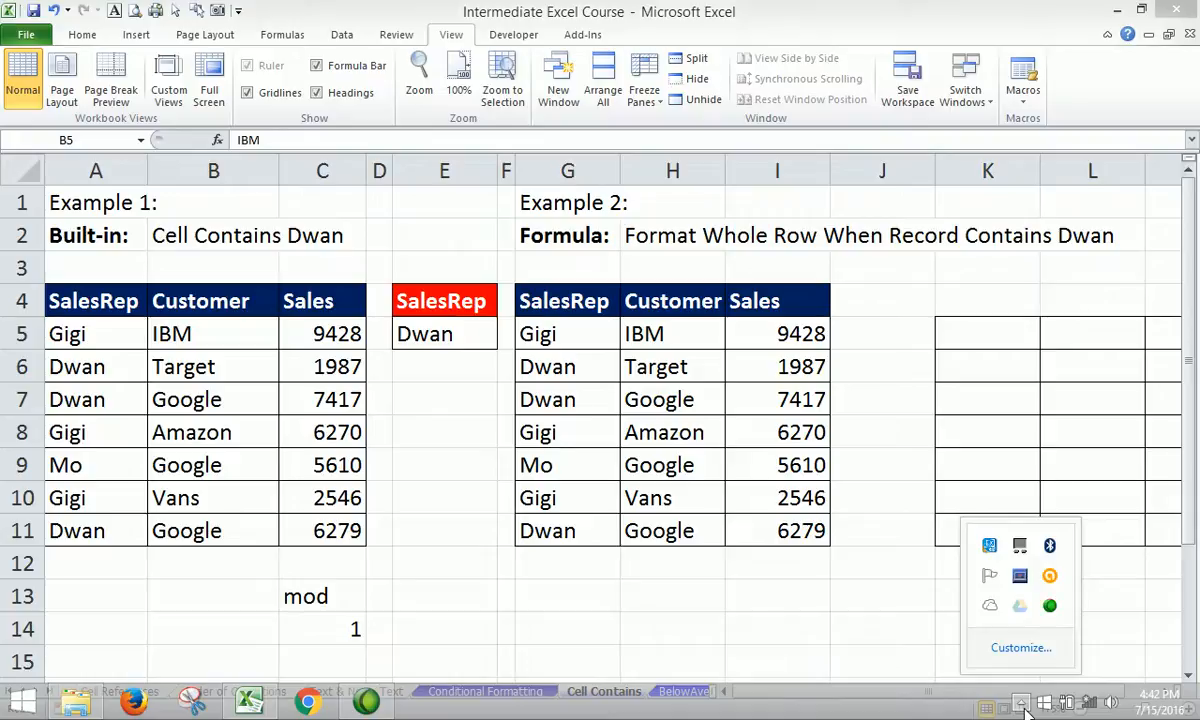
left_click(768, 366)
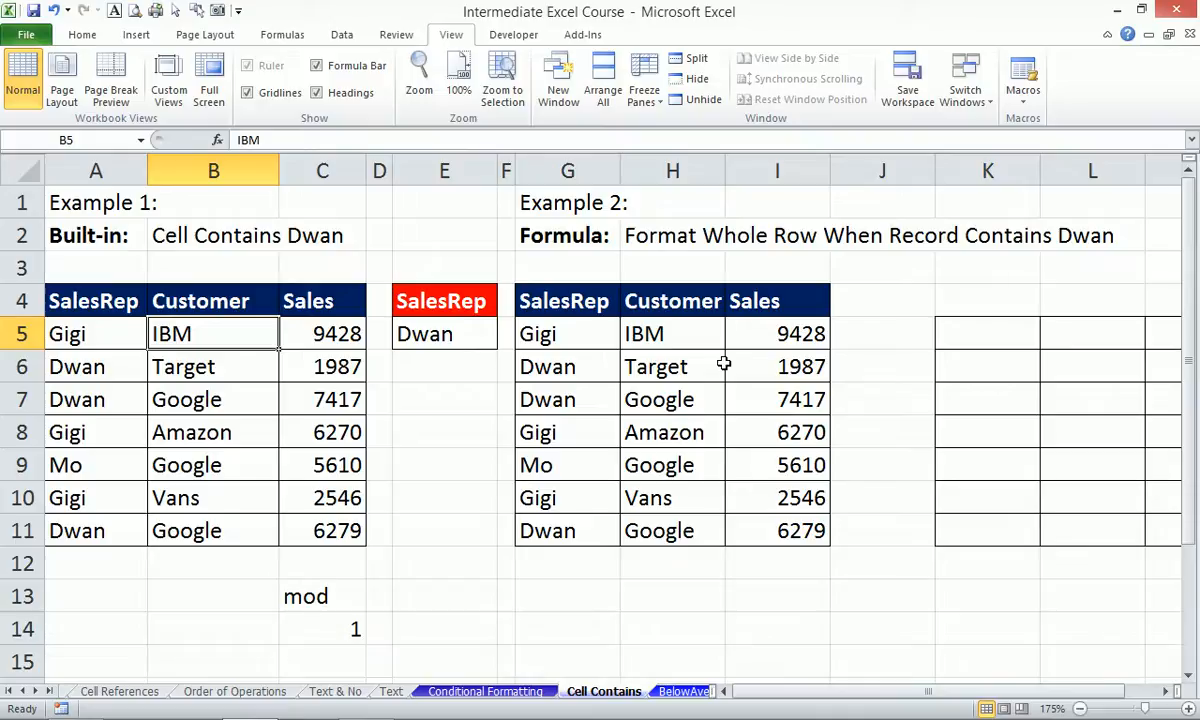
Choose Mo from E5's SalesRep dropdown in place of Dwan.
left_click(455, 340)
left_click(505, 340)
left_click(434, 381)
left_click_drag(100, 330, 107, 533)
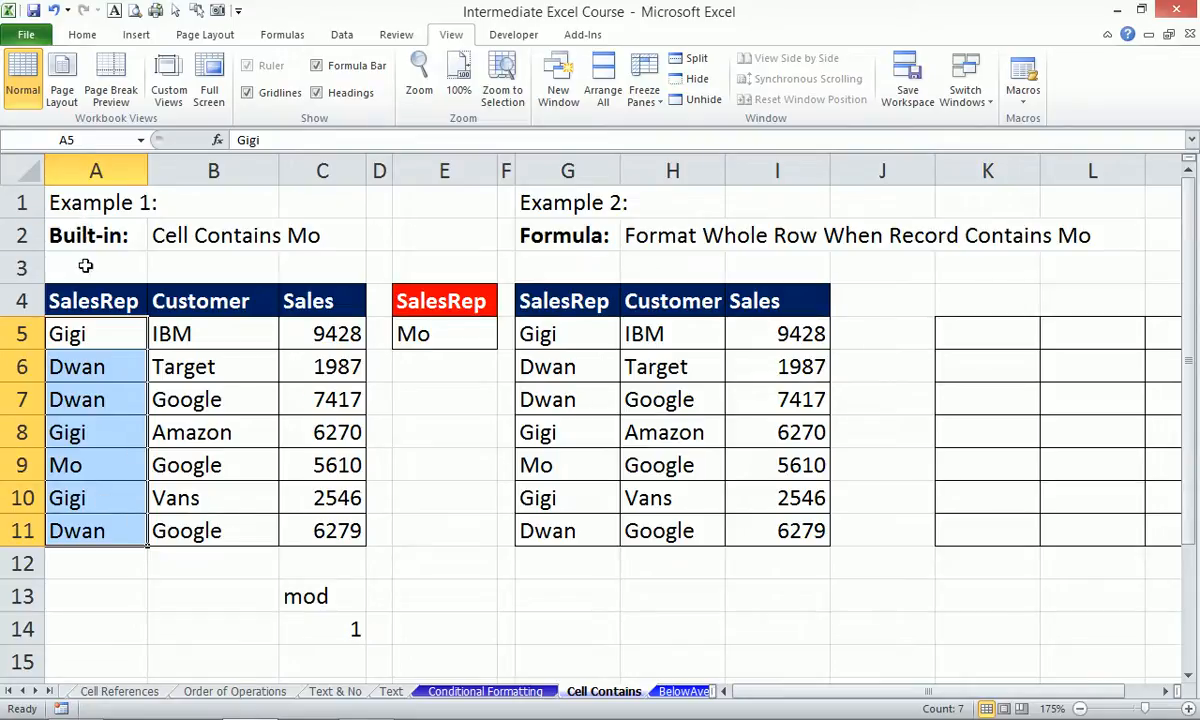
left_click_drag(100, 301, 429, 525)
key("alt+w")
key("g")
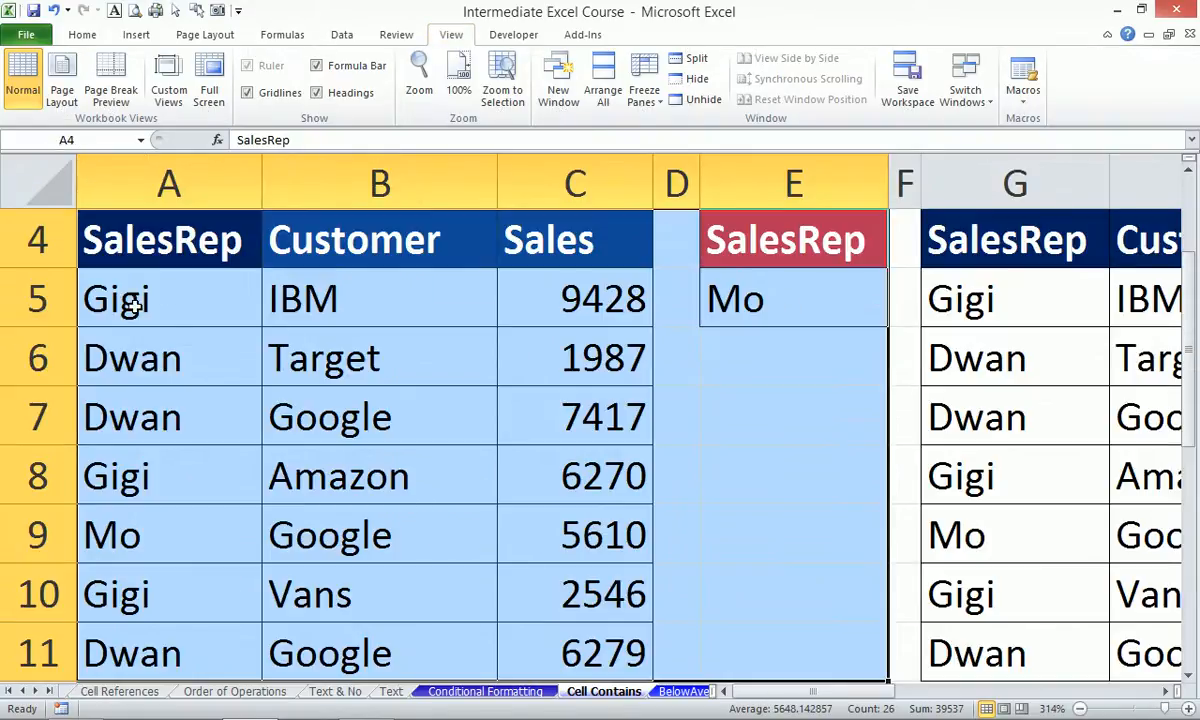
left_click_drag(150, 280, 182, 629)
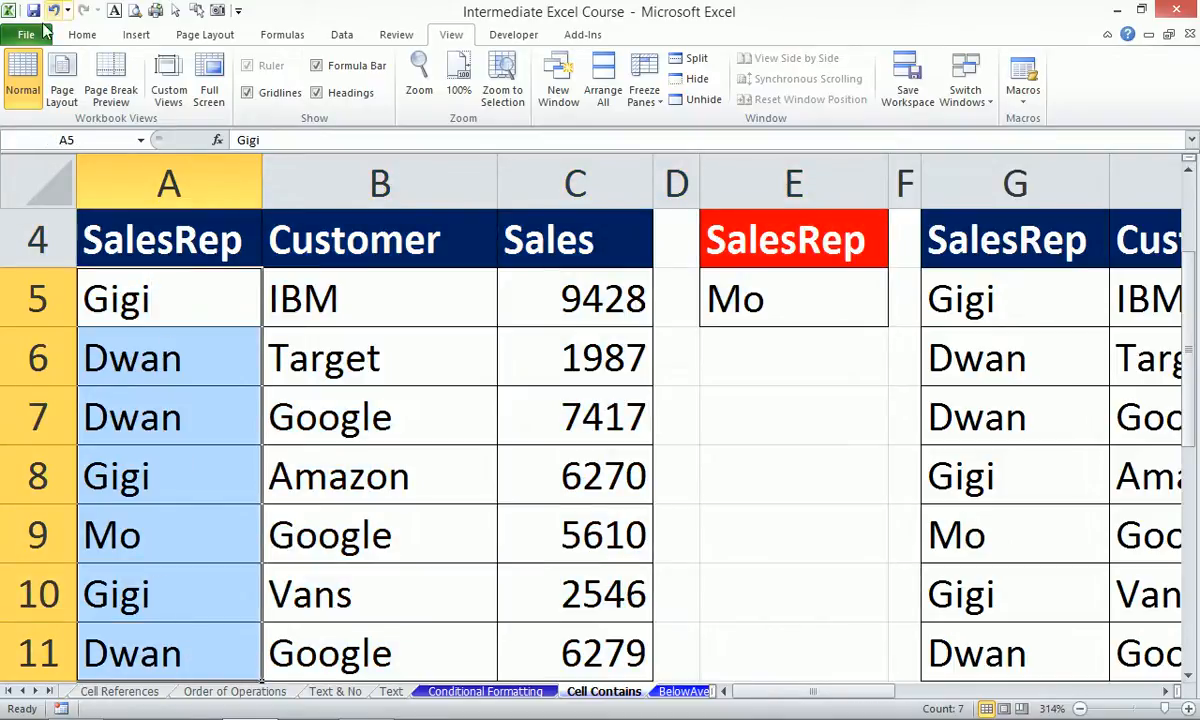
Start a new conditional formatting rule from the Home tab, then cancel it.
left_click(82, 34)
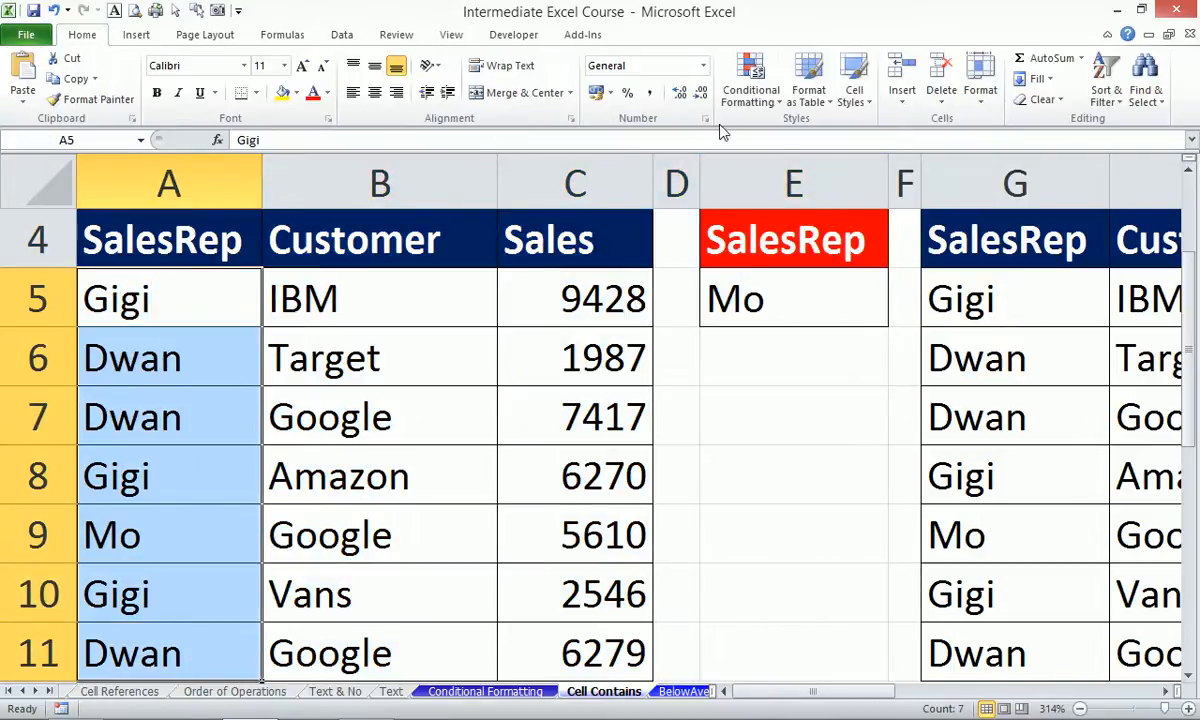
left_click(750, 90)
mouse_move(746, 121)
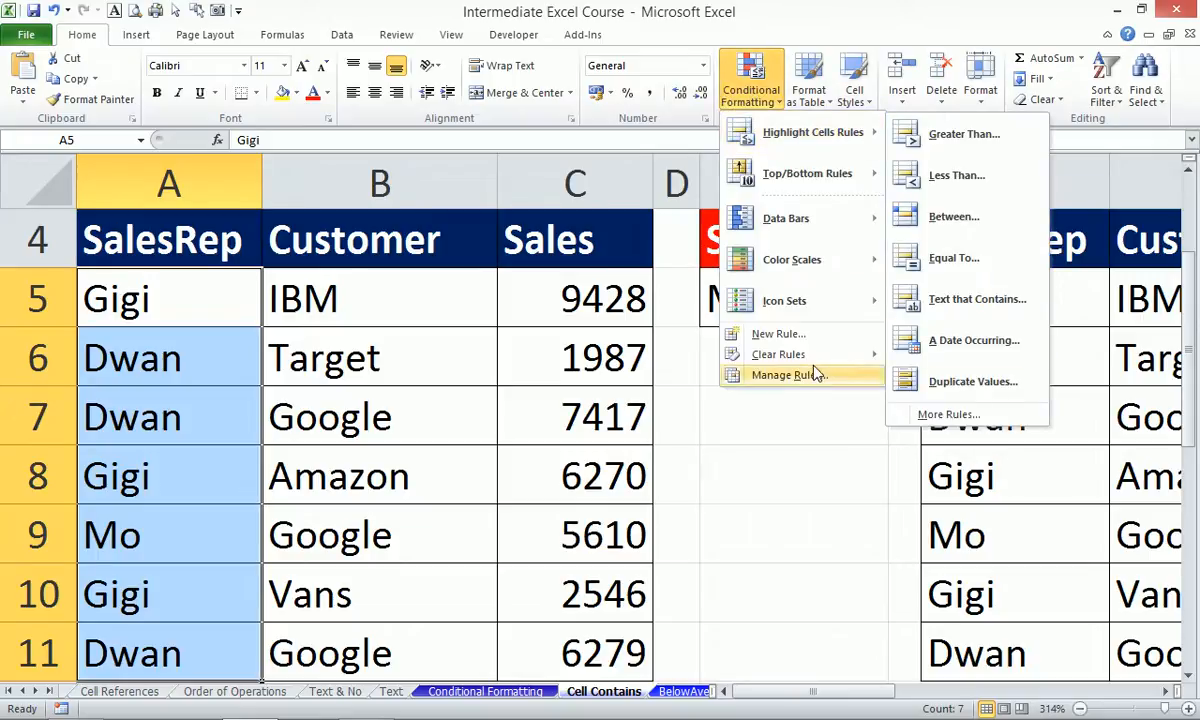
left_click(804, 336)
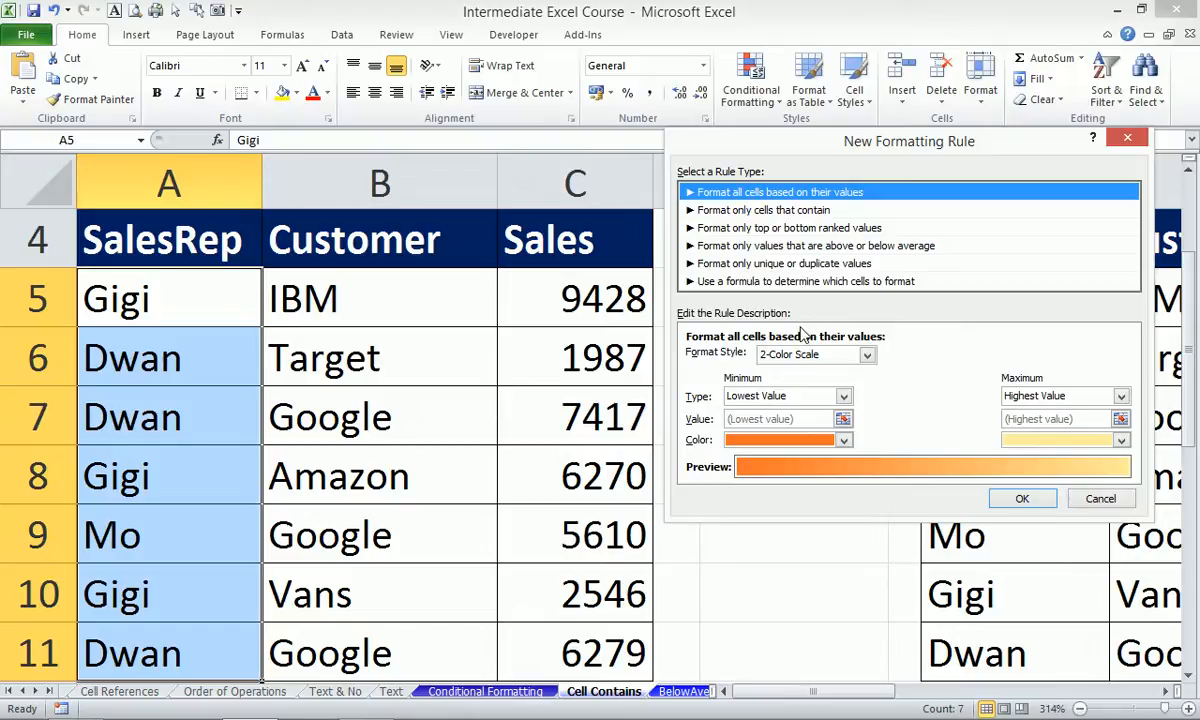
left_click(1100, 498)
Open the Conditional Formatting Rules Manager with Alt, O, D.
key("alt")
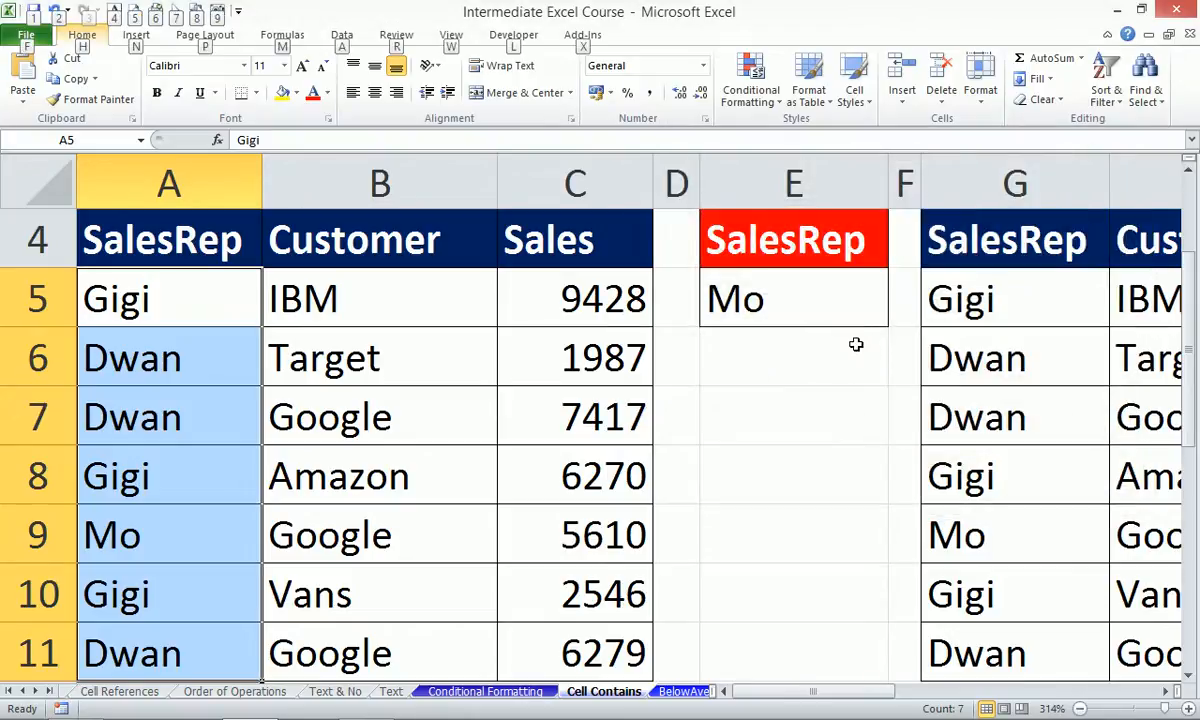
key("o")
key("d")
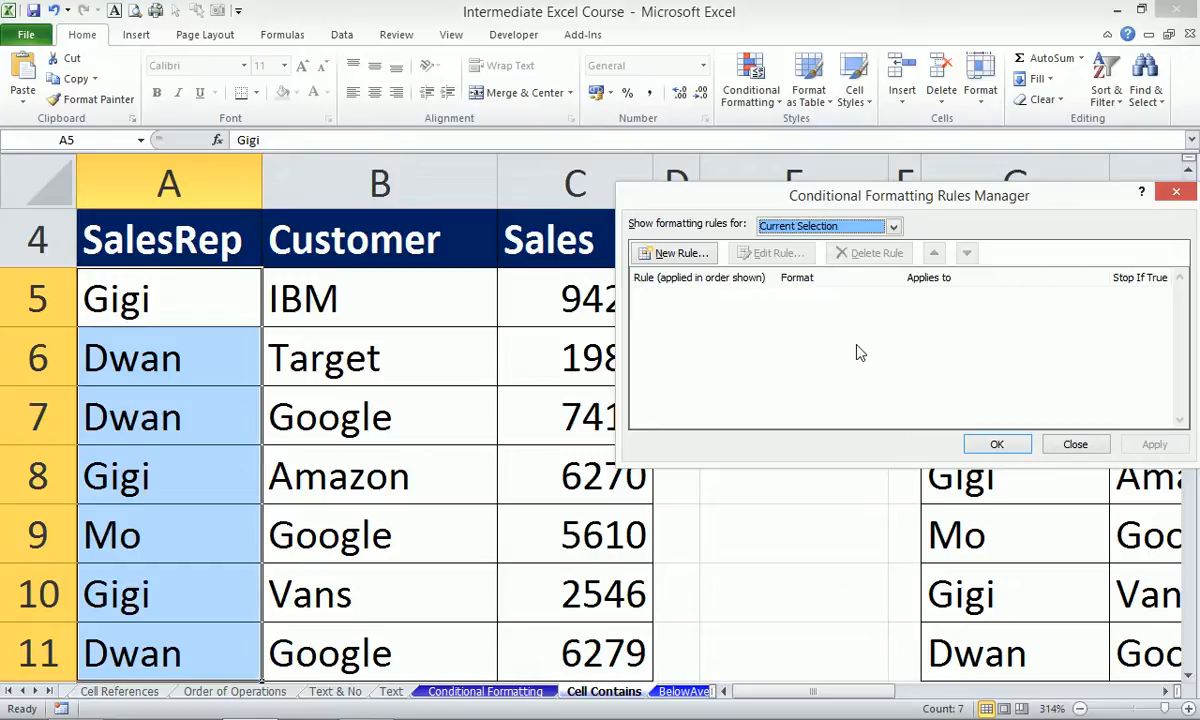
Create a new rule of type 'Format only cells that contain' with Specific Text, containing.
left_click(676, 256)
left_click_drag(715, 145, 573, 66)
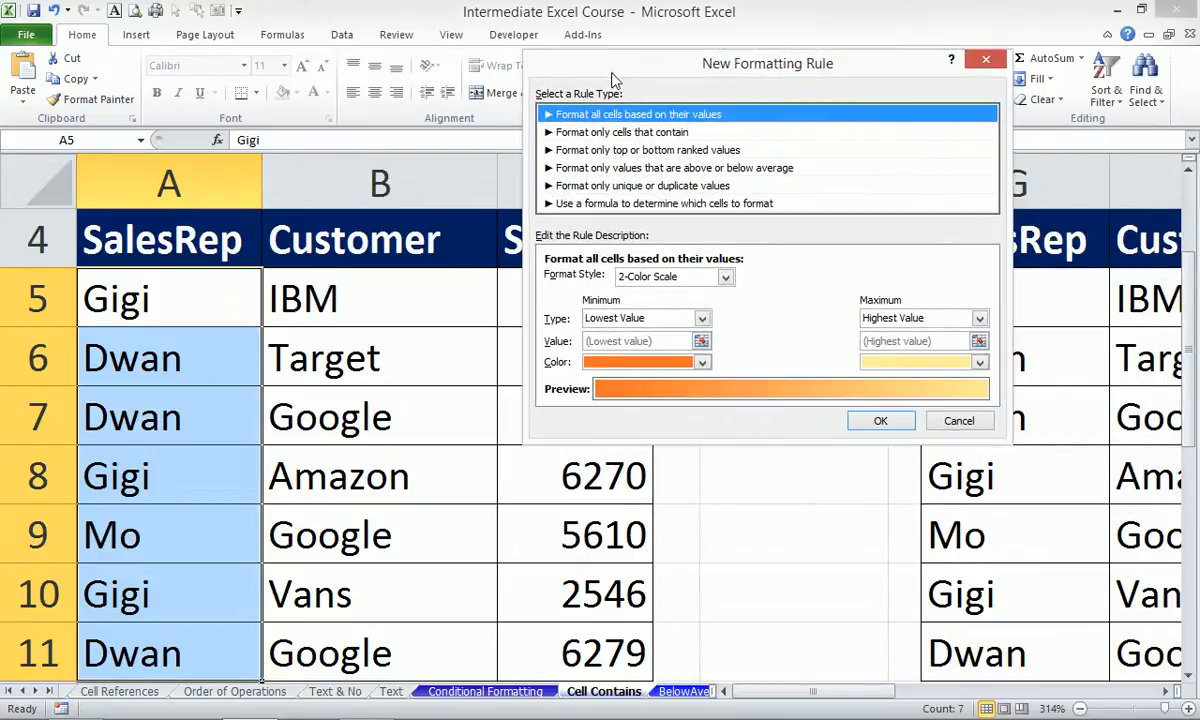
left_click(634, 137)
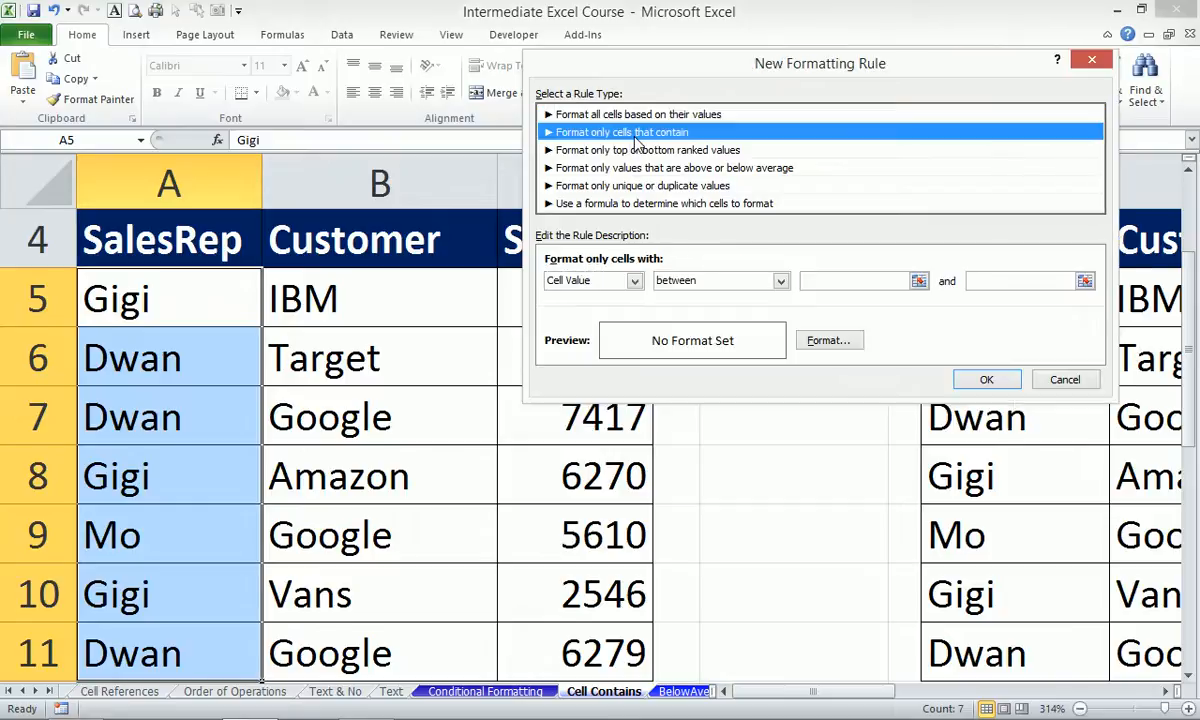
left_click(634, 281)
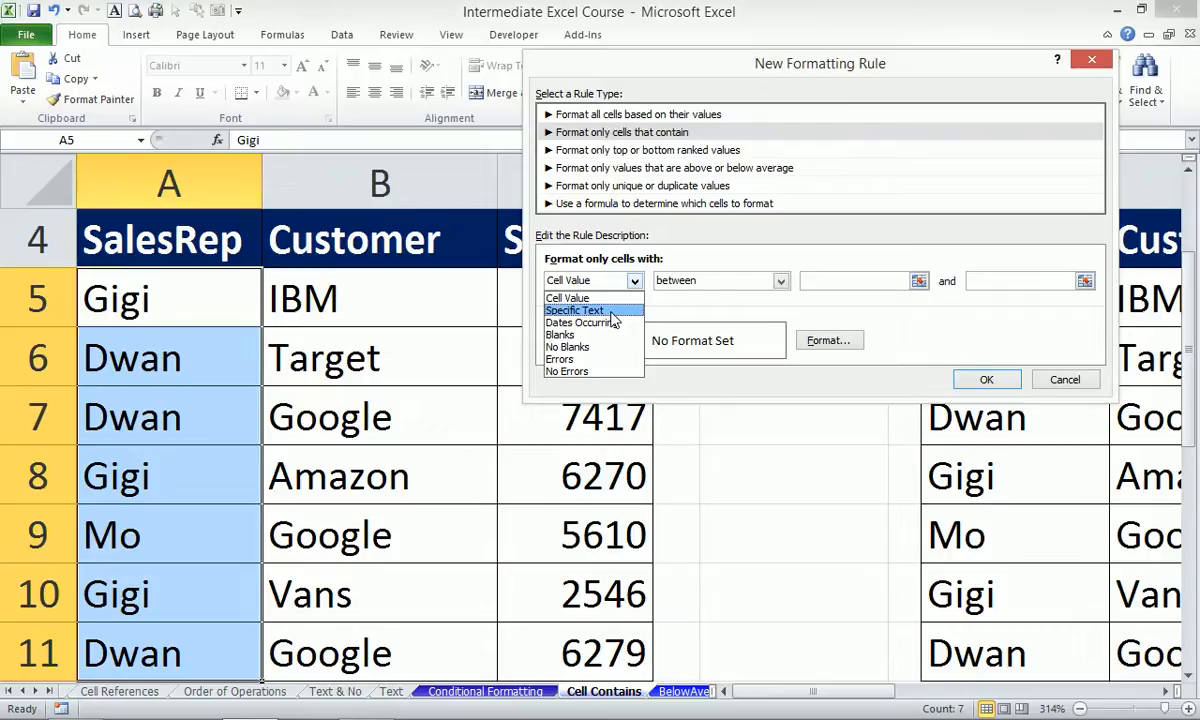
left_click(612, 311)
left_click_drag(800, 64, 490, 57)
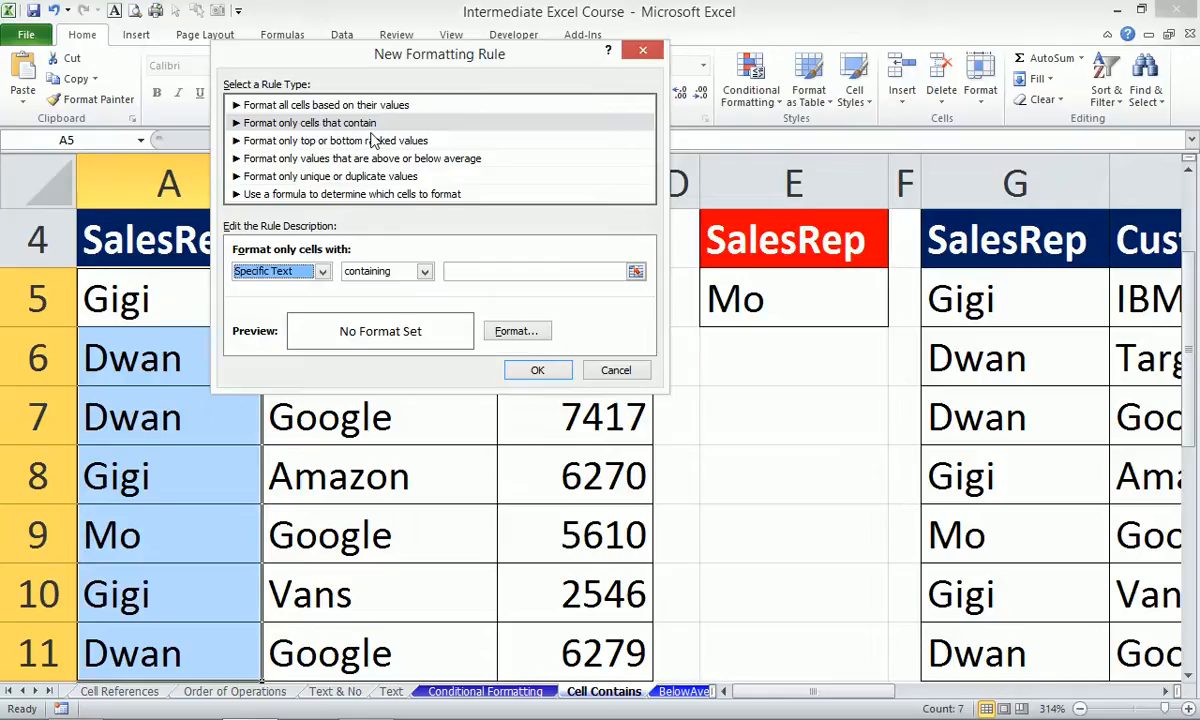
left_click(322, 273)
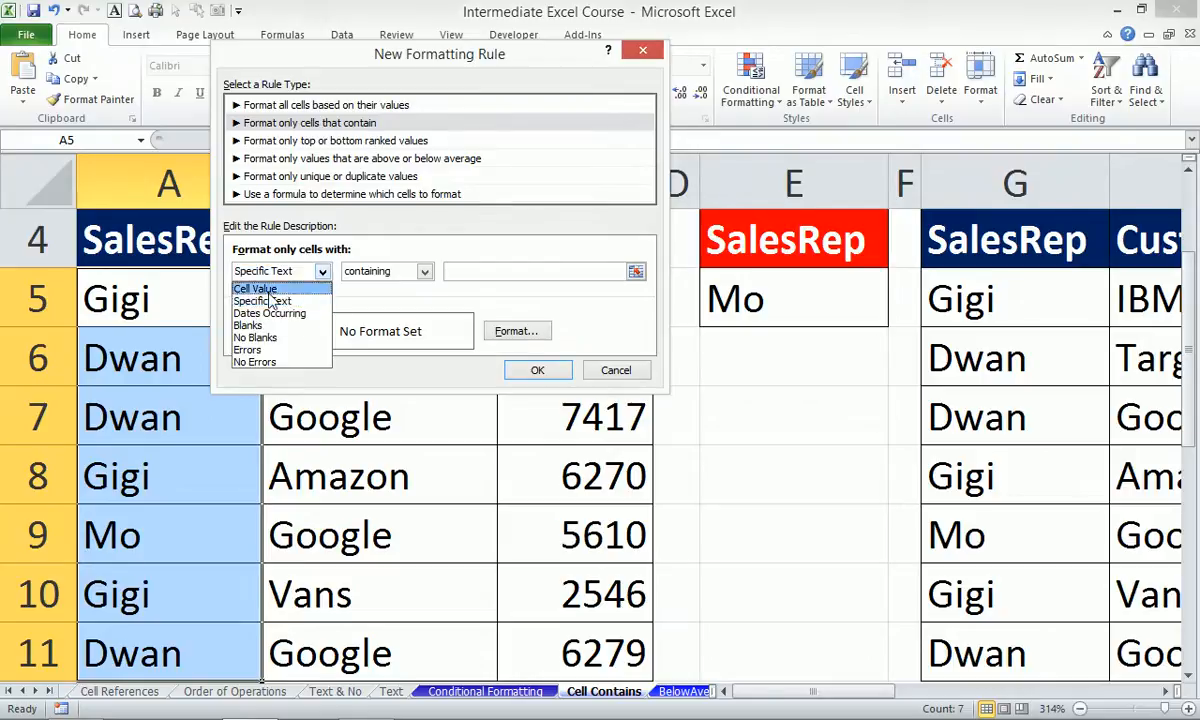
left_click(287, 302)
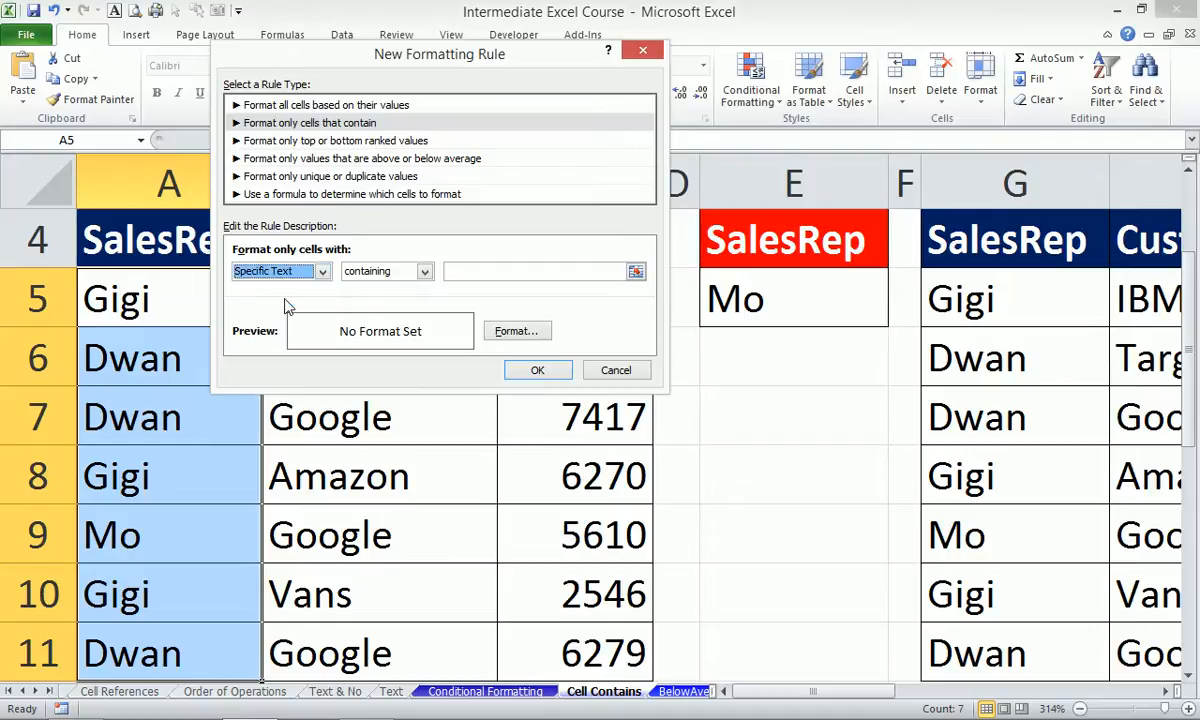
Set the text to match to cell $E$5 using the range picker.
left_click(637, 273)
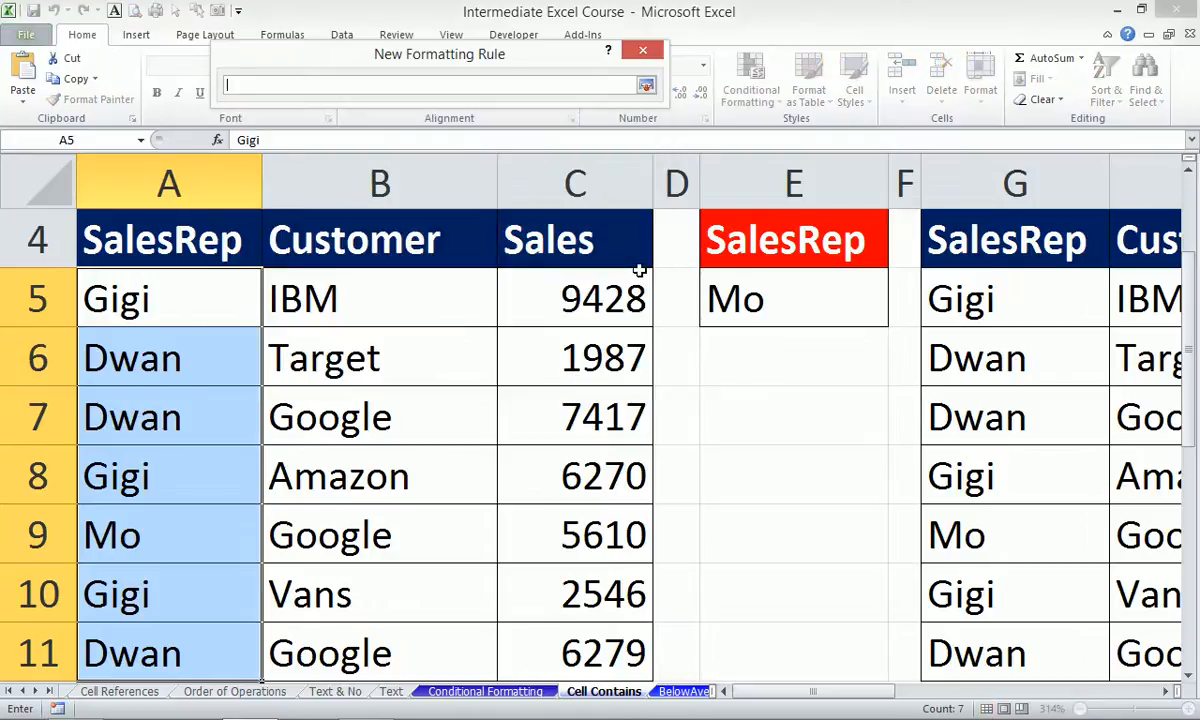
left_click(814, 291)
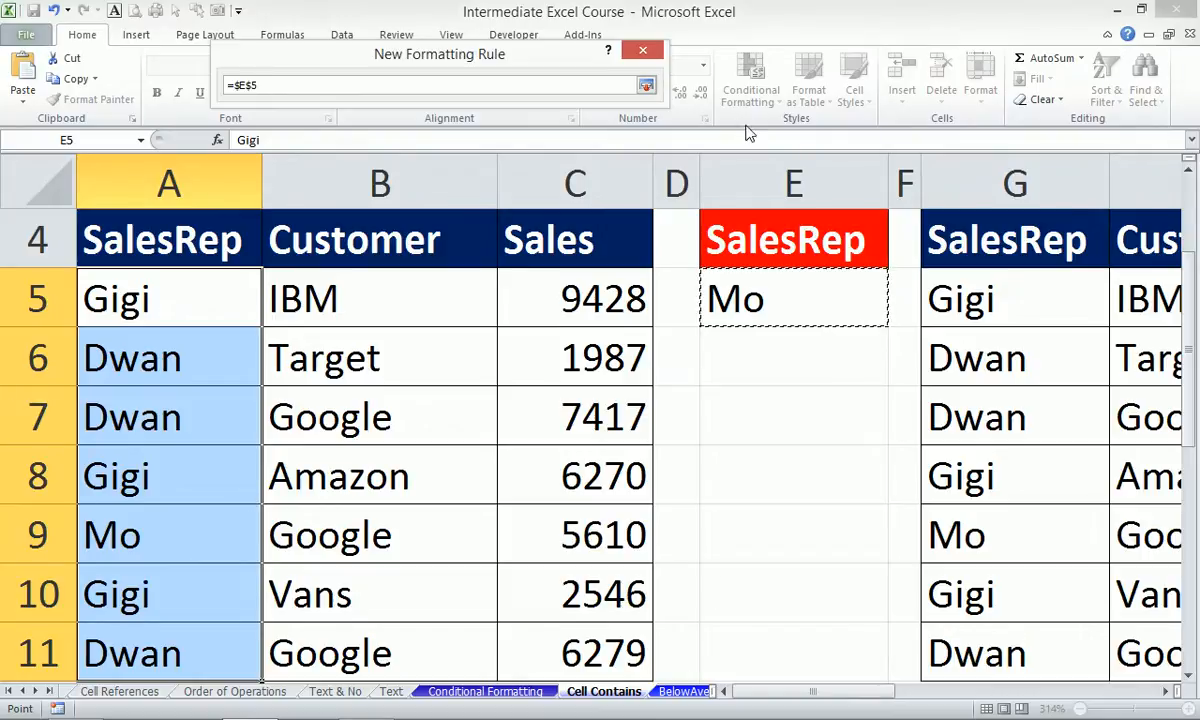
left_click(645, 85)
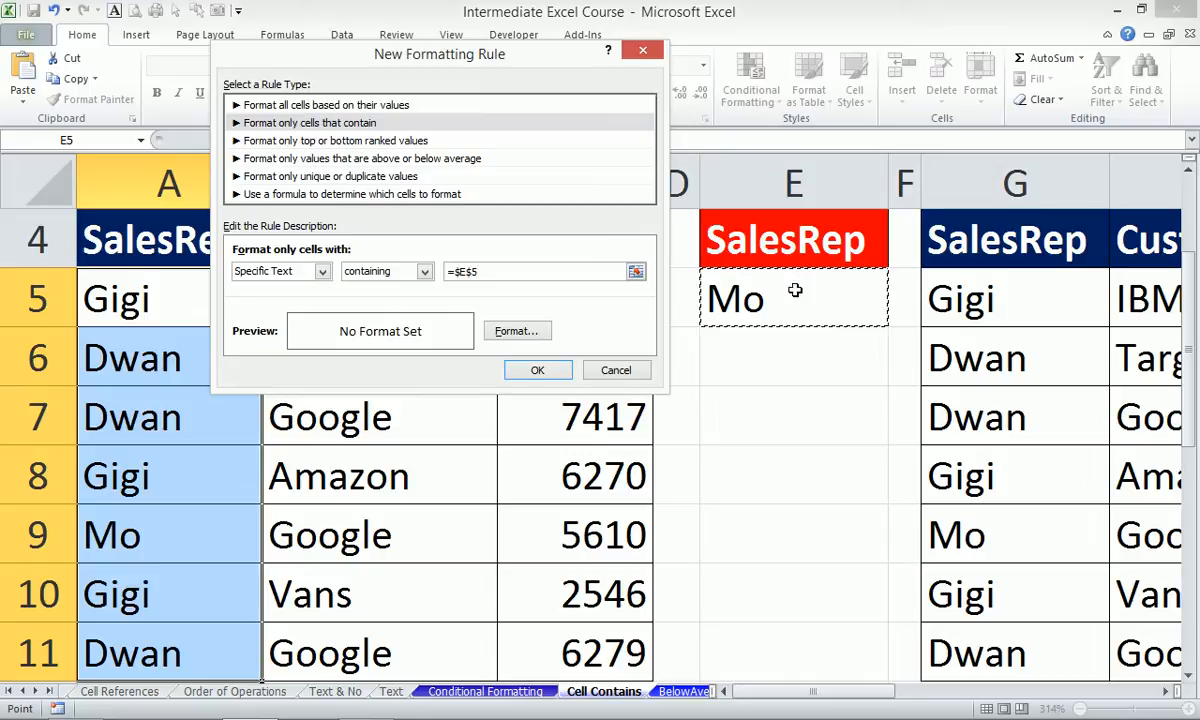
Give matching cells a yellow fill and apply the rule to A5:A11.
left_click(520, 336)
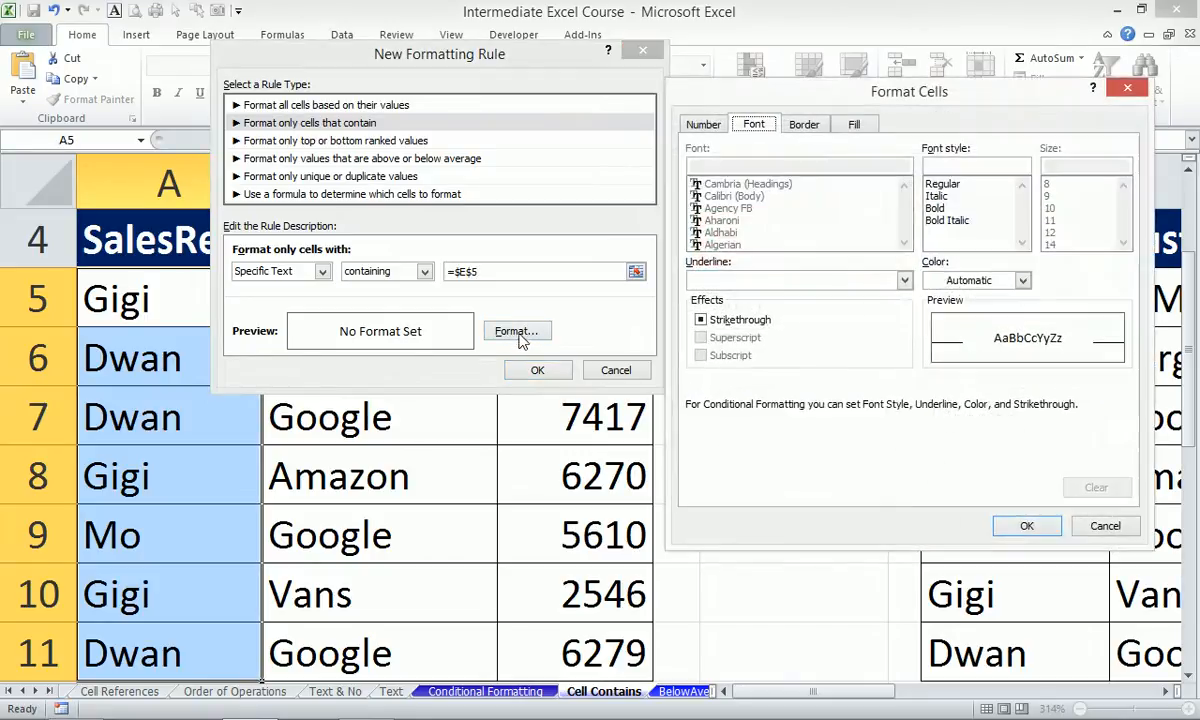
left_click(855, 125)
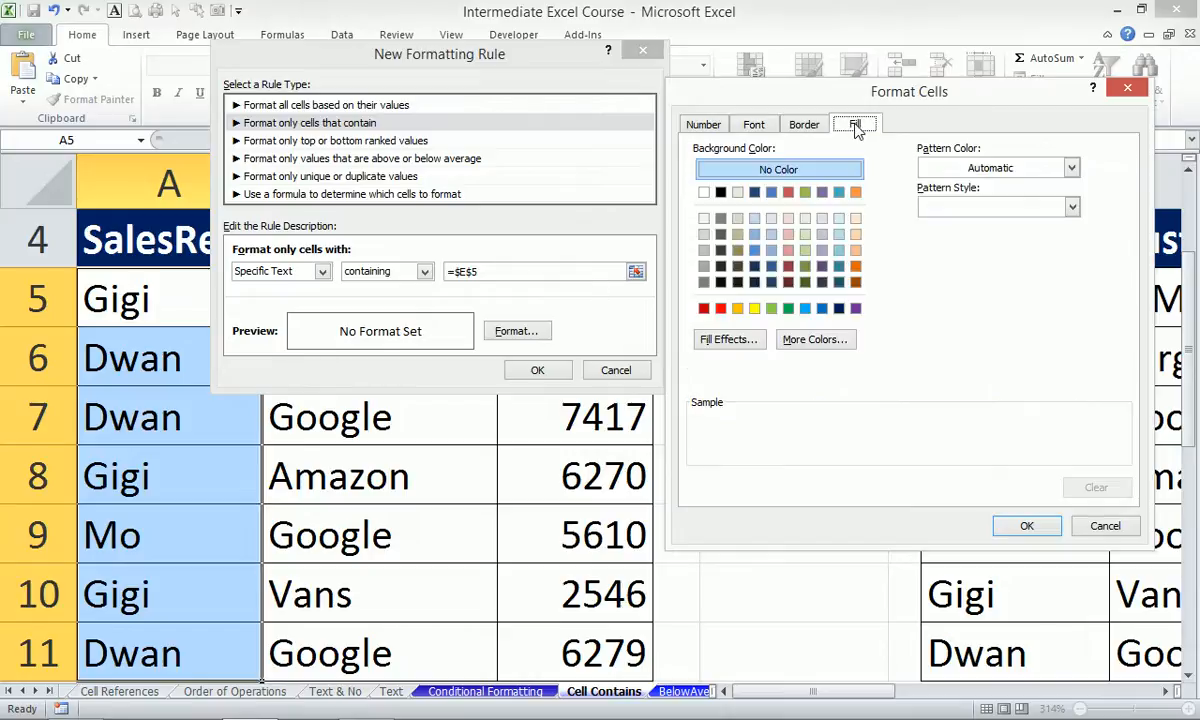
left_click(754, 309)
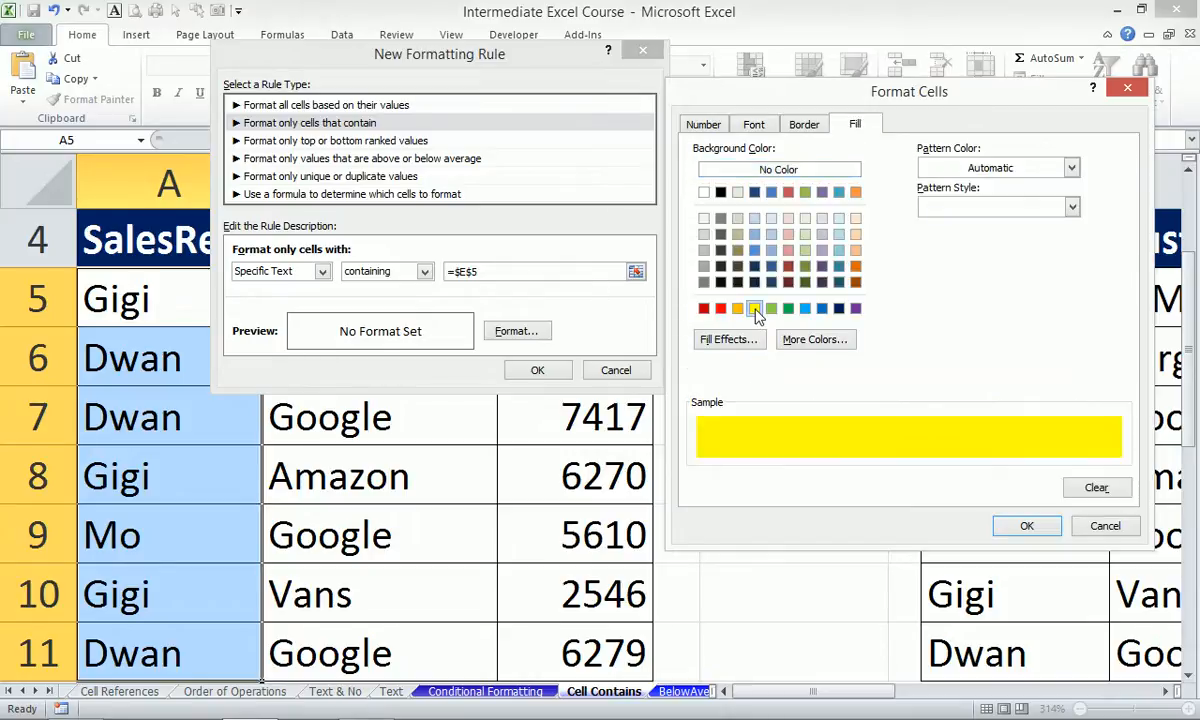
left_click(1025, 527)
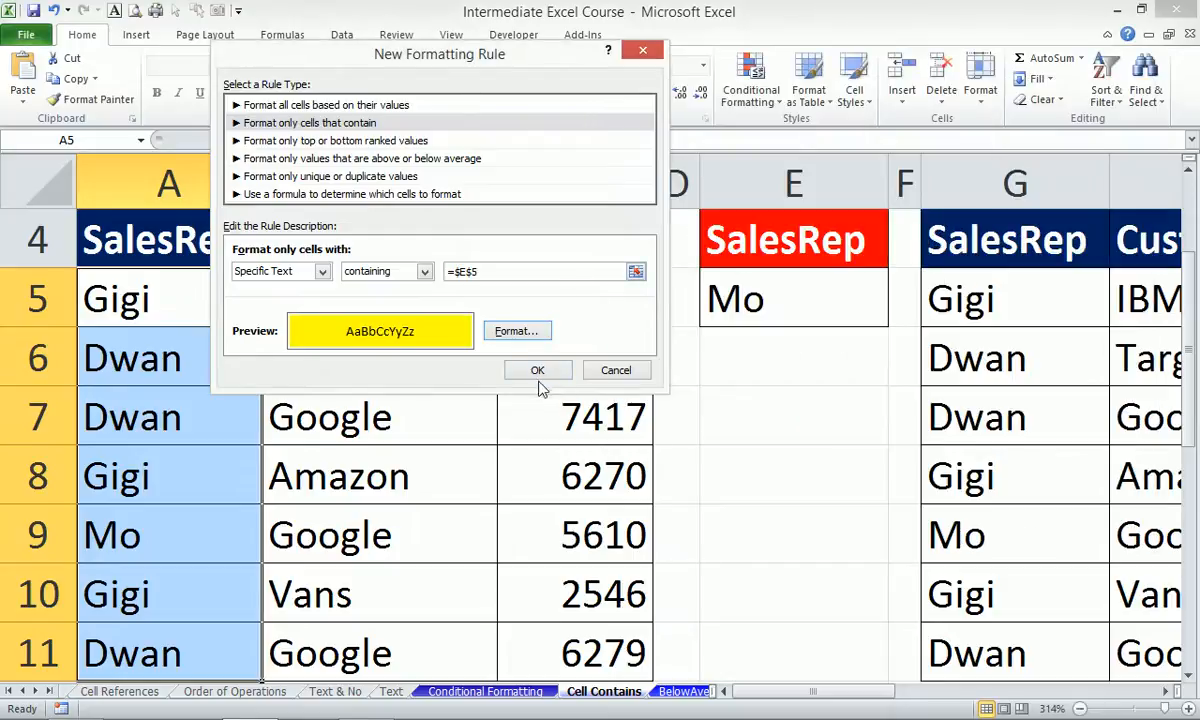
left_click(537, 371)
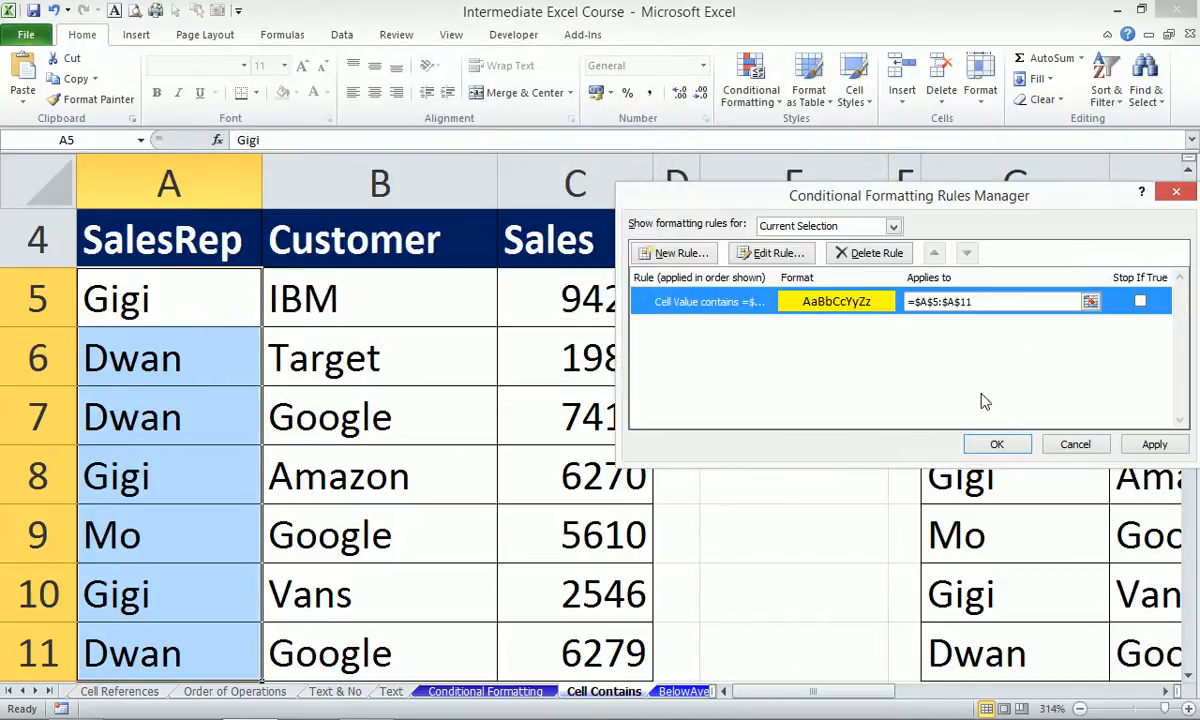
left_click(993, 446)
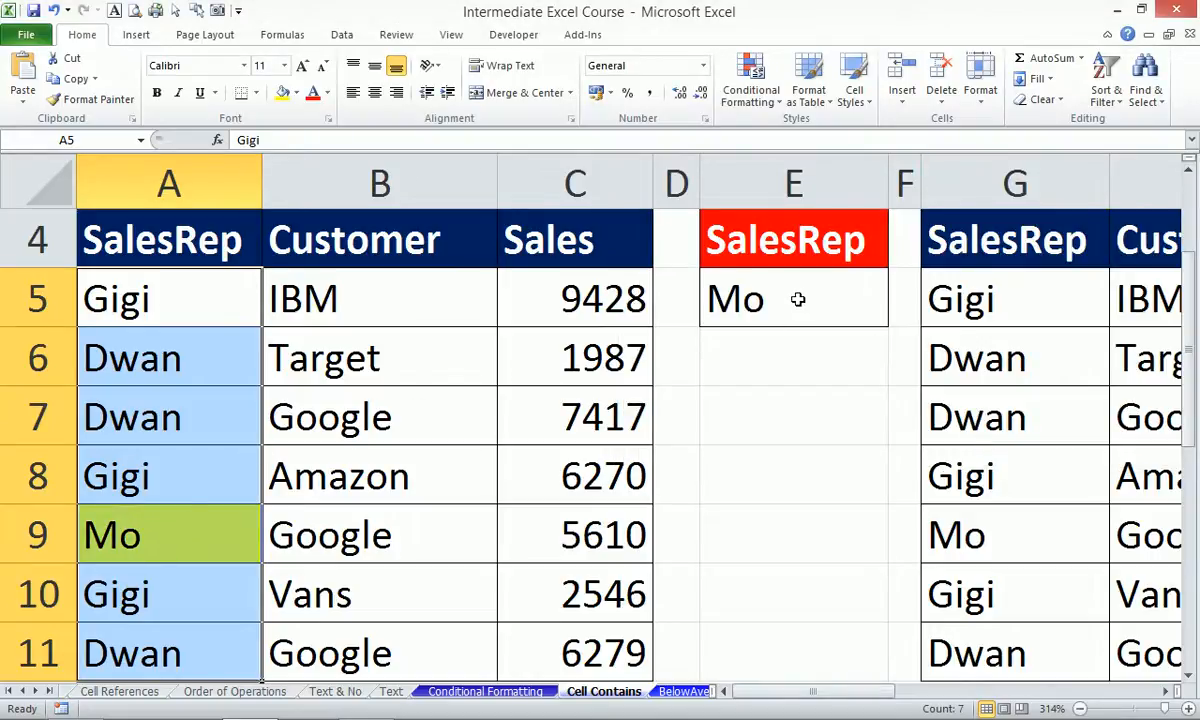
Switch E5 to Dwan to test the highlighting, then select the SalesRep names A5:A11.
left_click(755, 295)
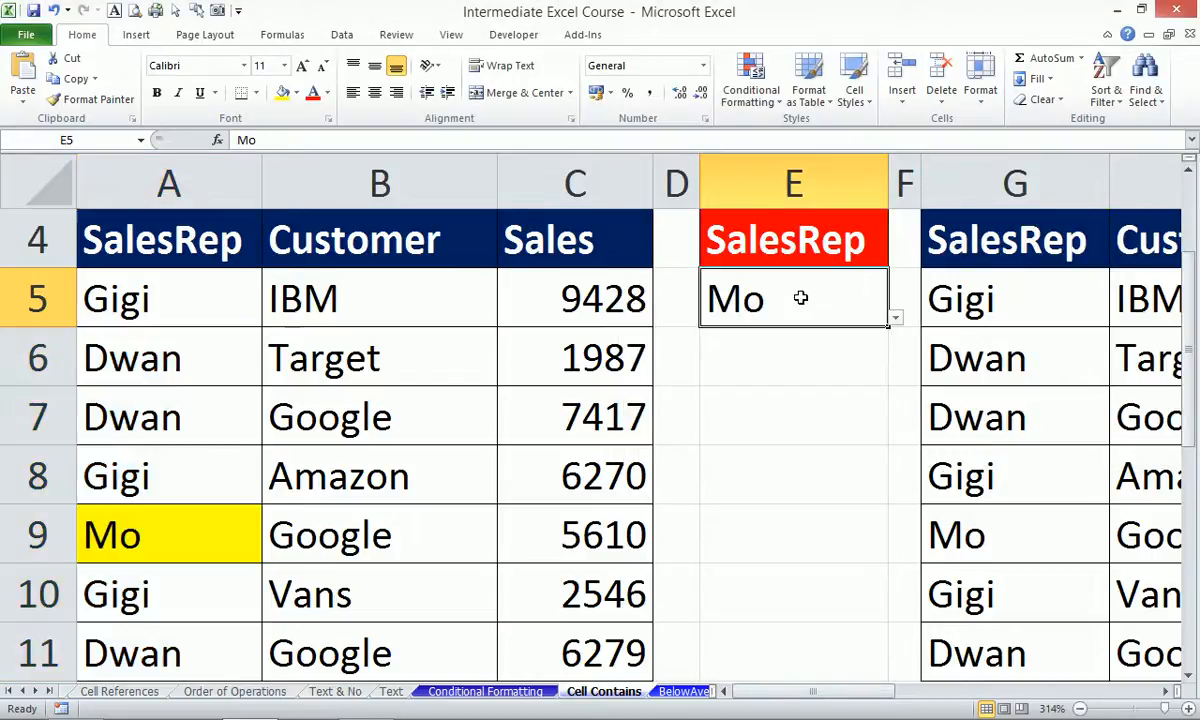
left_click(895, 318)
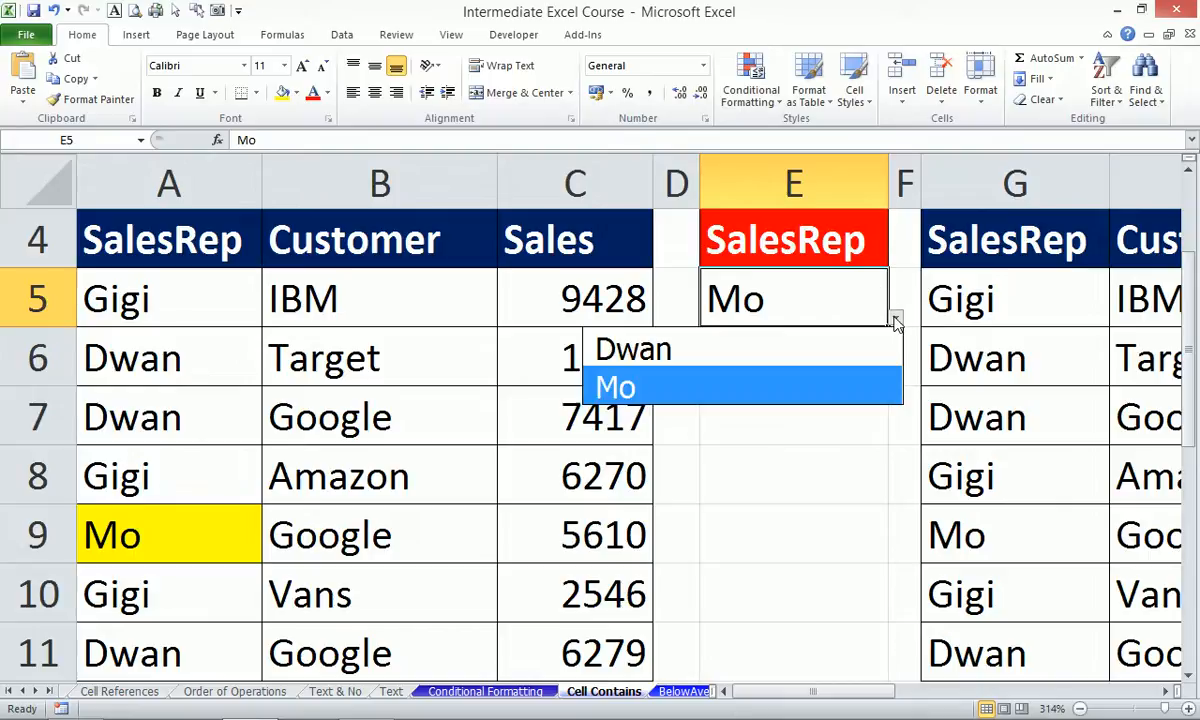
left_click(798, 351)
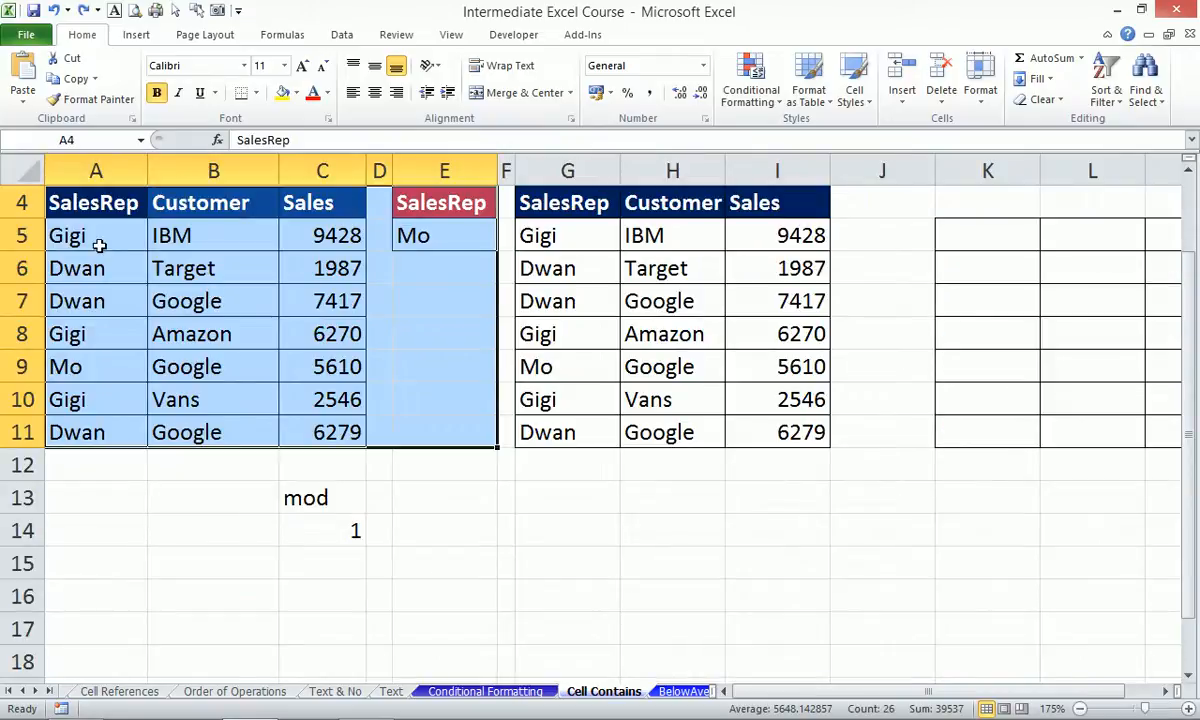
left_click_drag(100, 245, 107, 420)
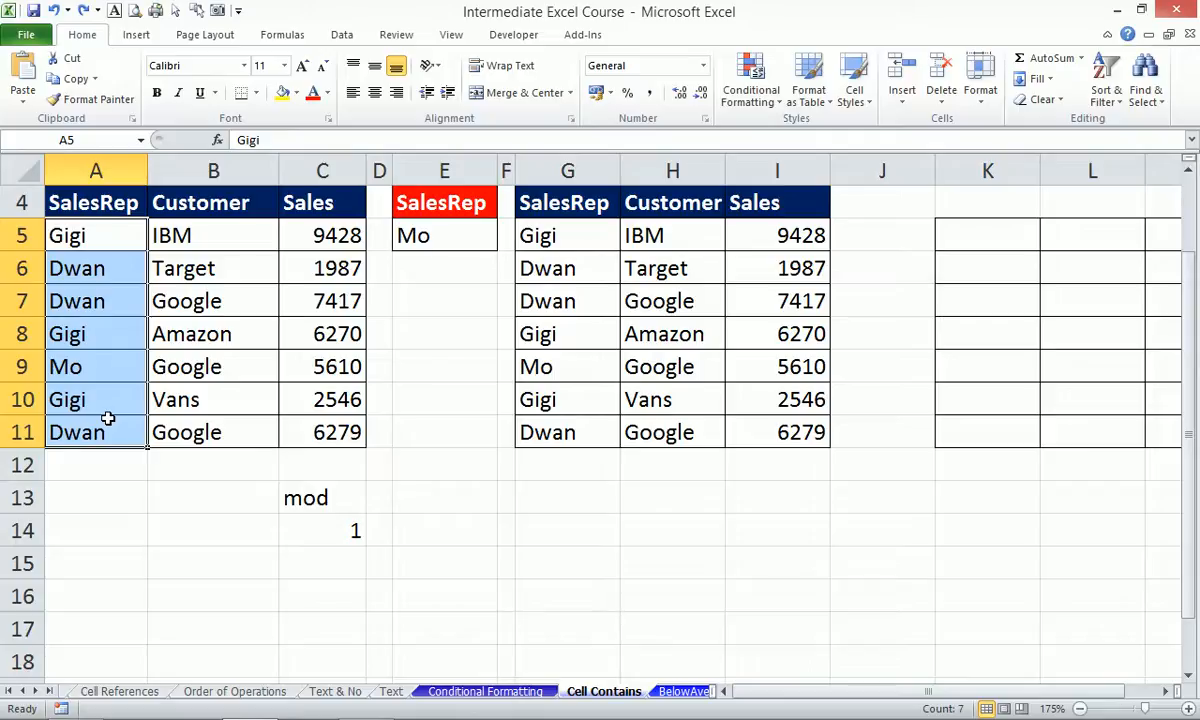
Check the empty Rules Manager via Alt, O, D, then start a new conditional formatting rule.
key("alt+o")
key("d")
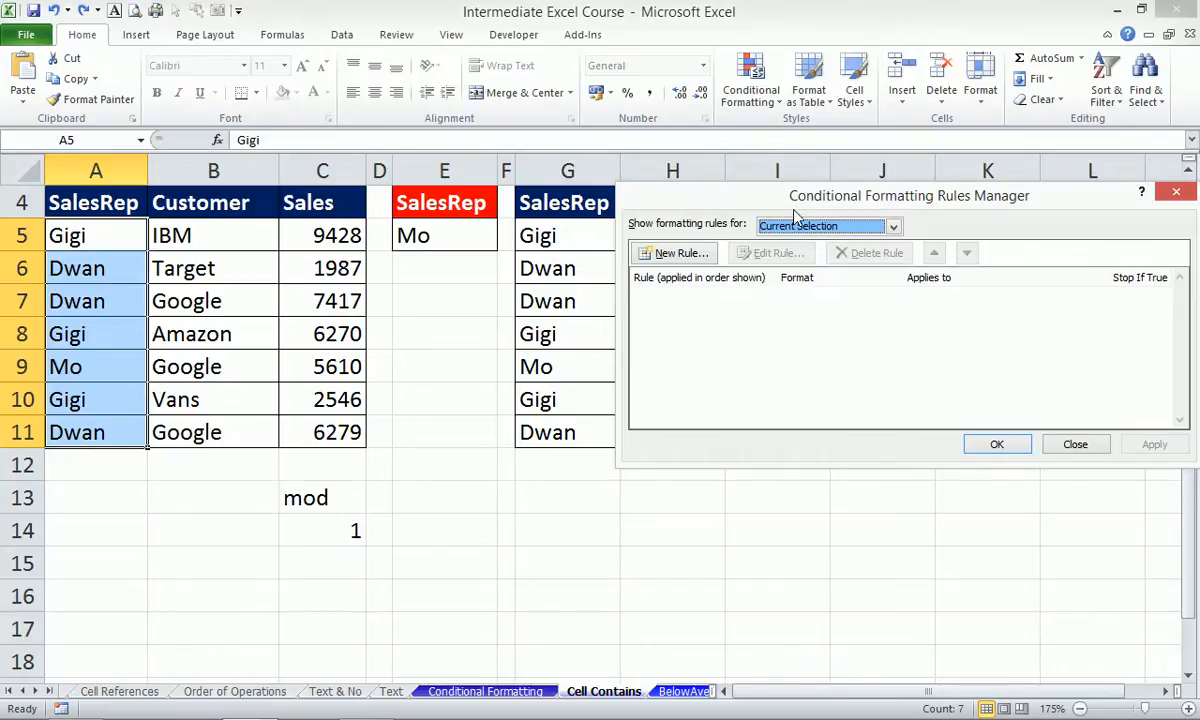
left_click_drag(801, 189, 503, 162)
left_click(778, 417)
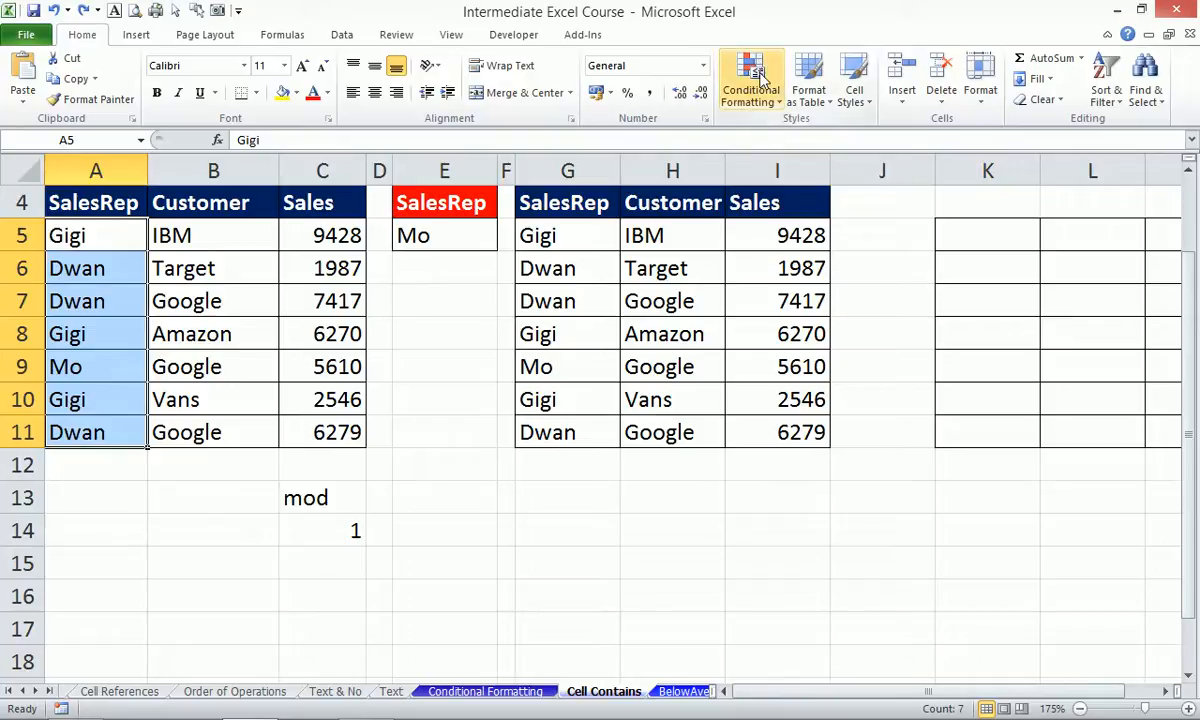
left_click(758, 78)
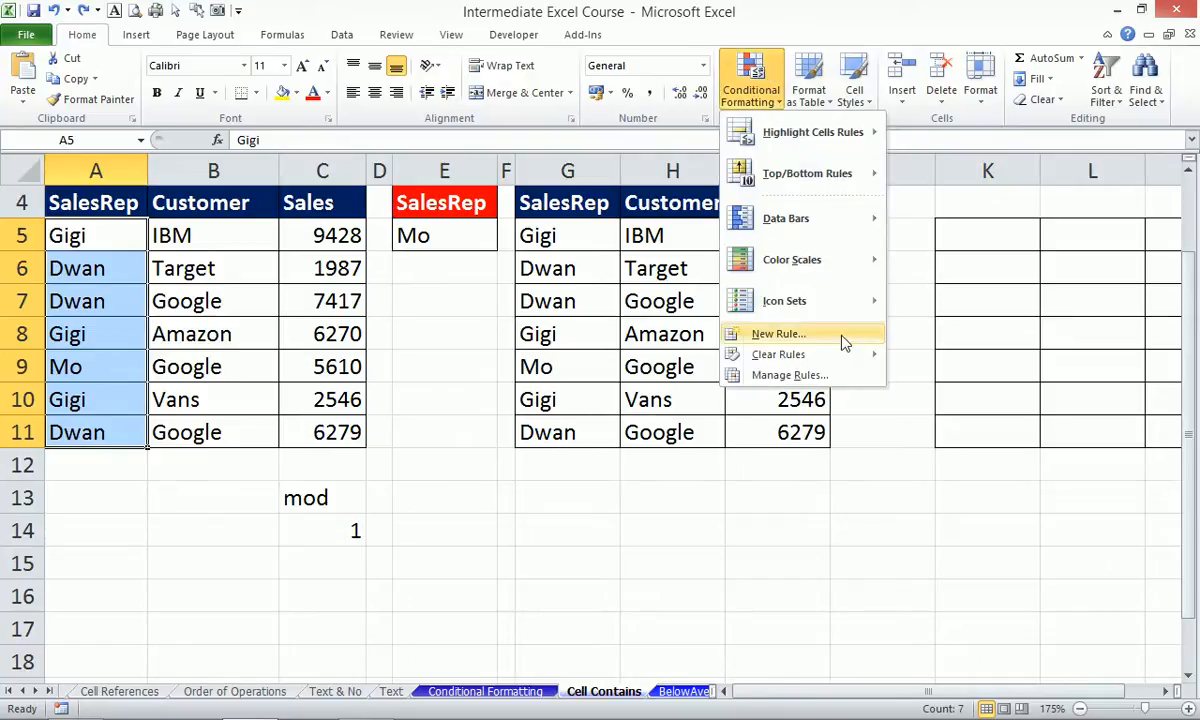
left_click(800, 341)
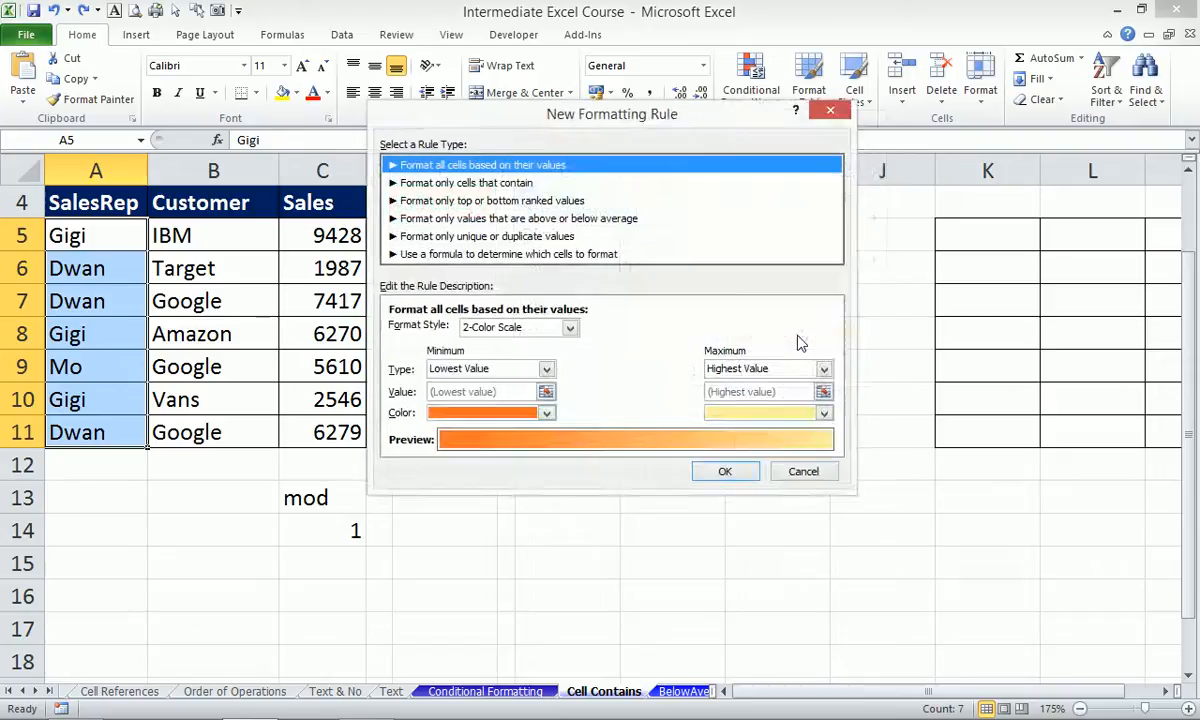
Set the rule to format cells with Specific Text containing =$E$5.
left_click(465, 184)
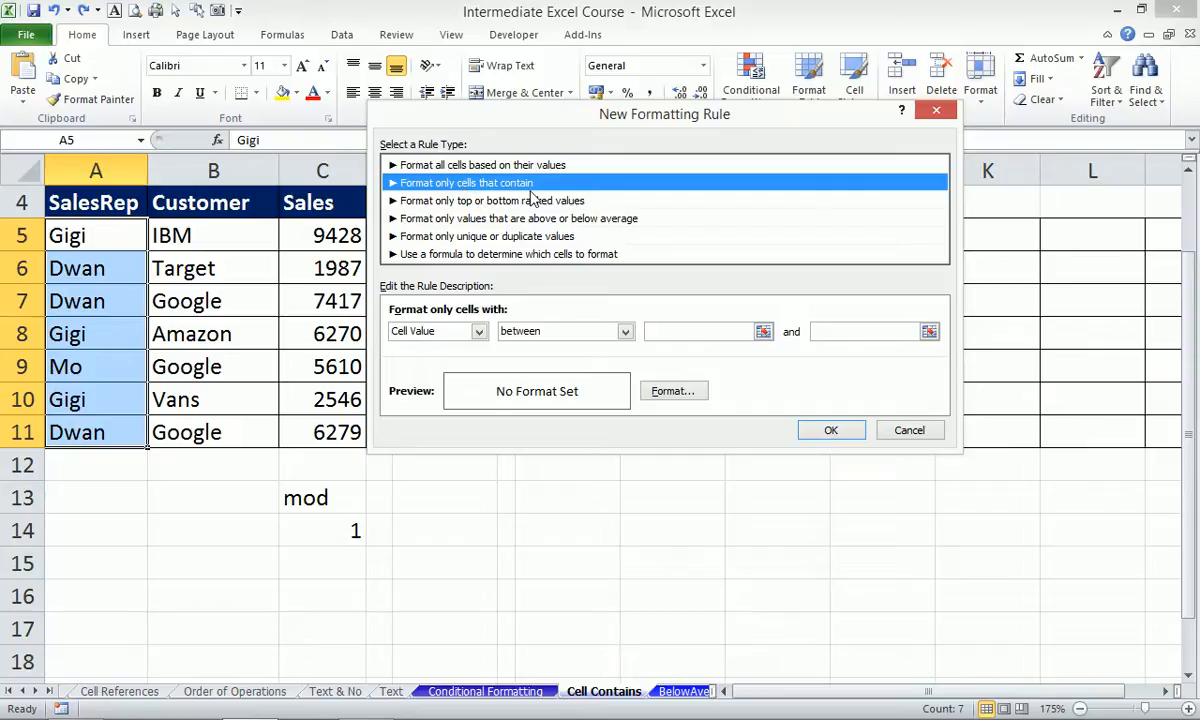
left_click(478, 333)
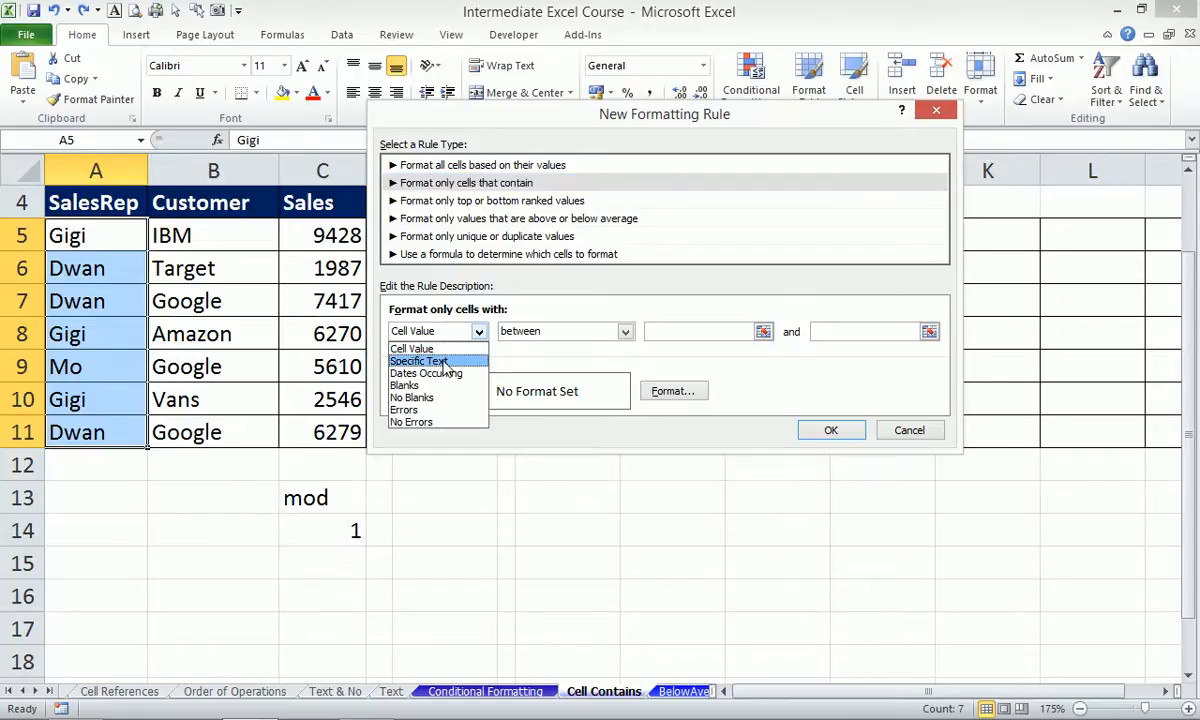
left_click(444, 362)
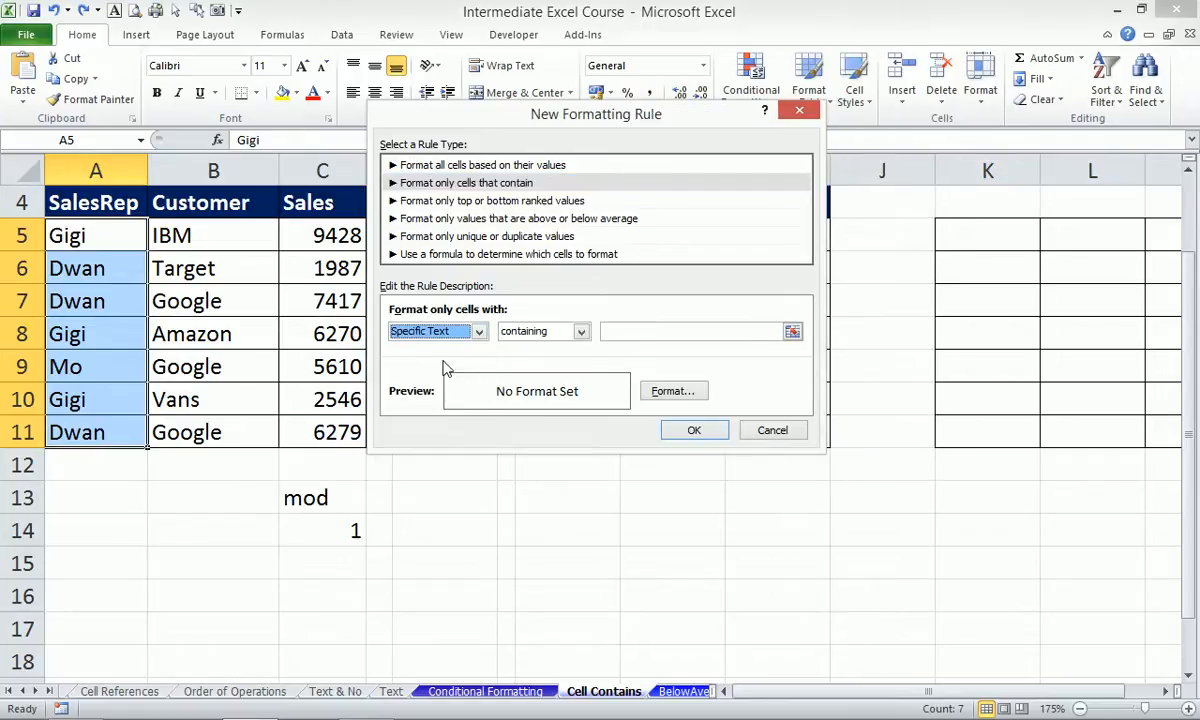
left_click(794, 334)
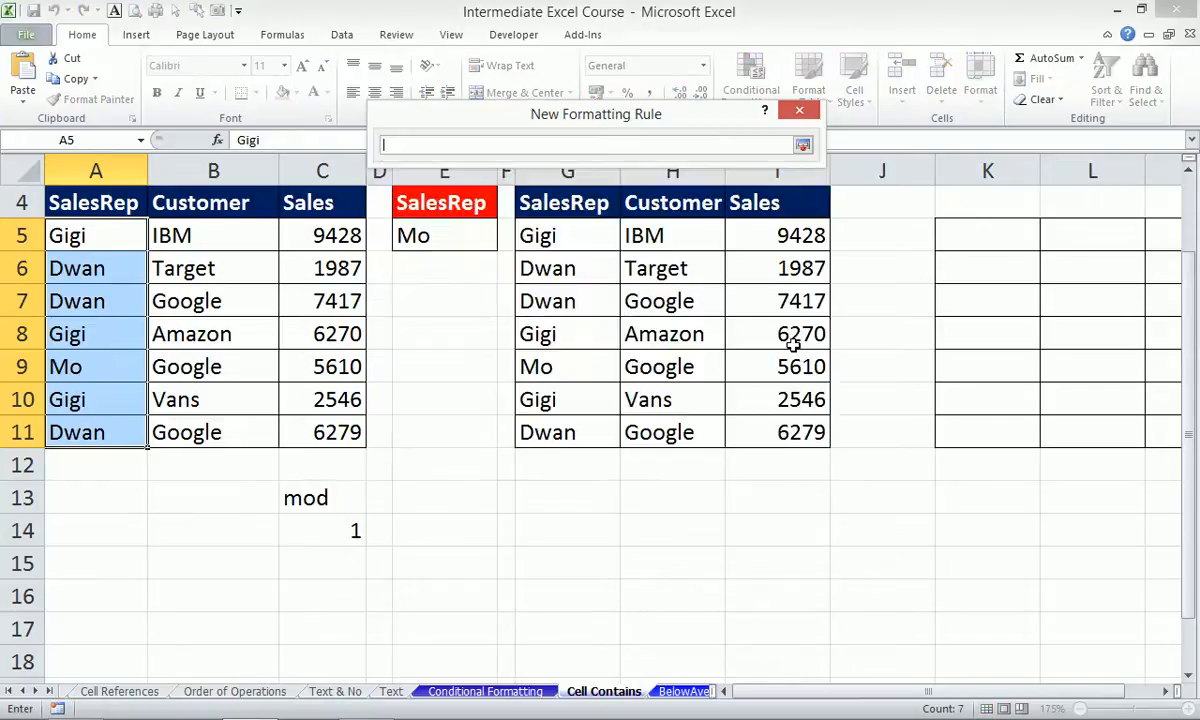
left_click_drag(713, 112, 677, 126)
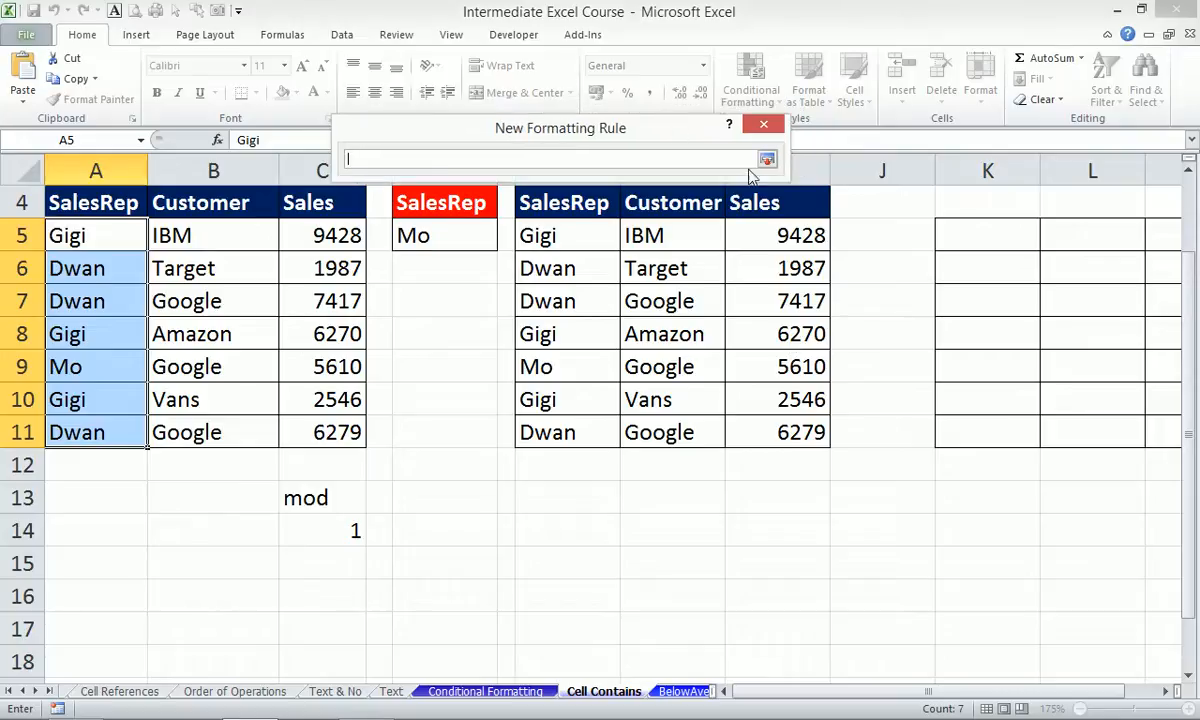
left_click(425, 233)
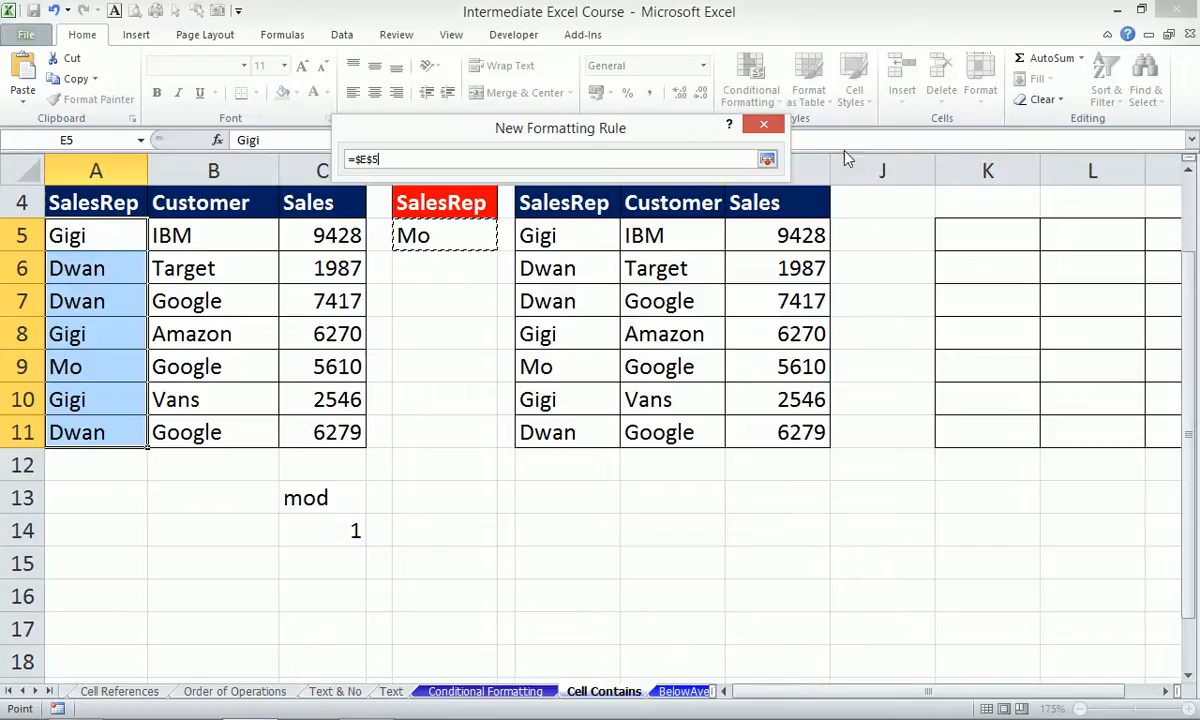
left_click(767, 160)
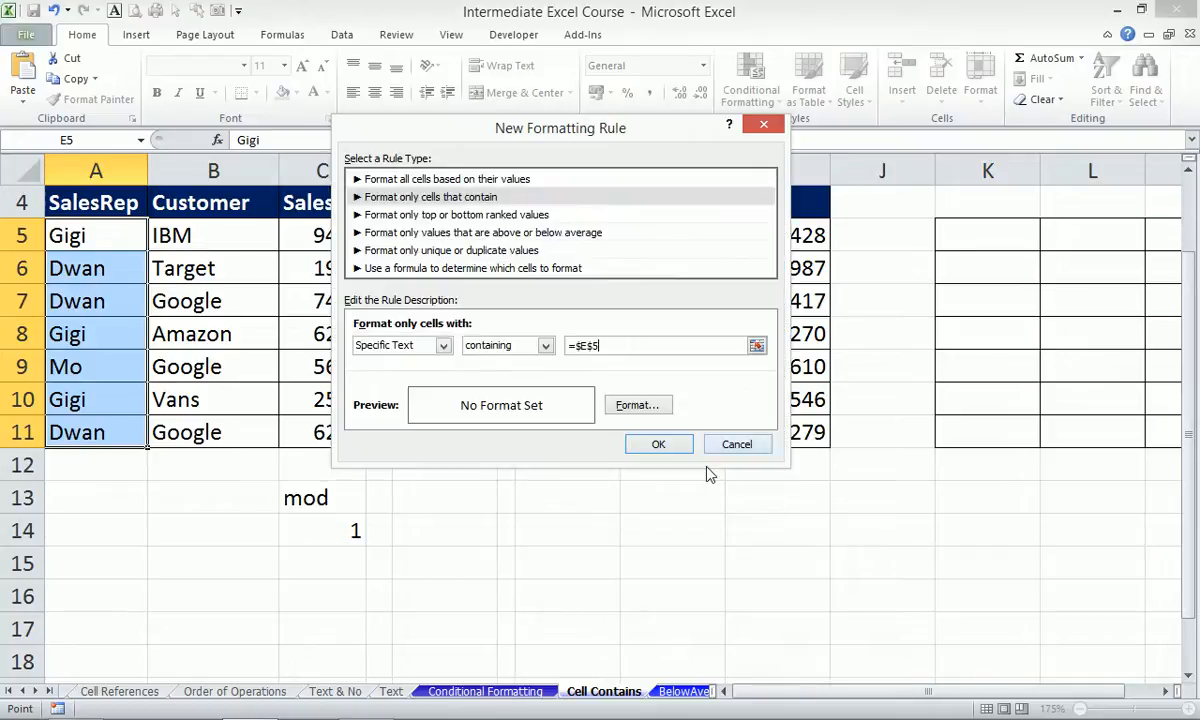
Give matching cells a yellow fill, confirm the rule, and select E5.
left_click(641, 408)
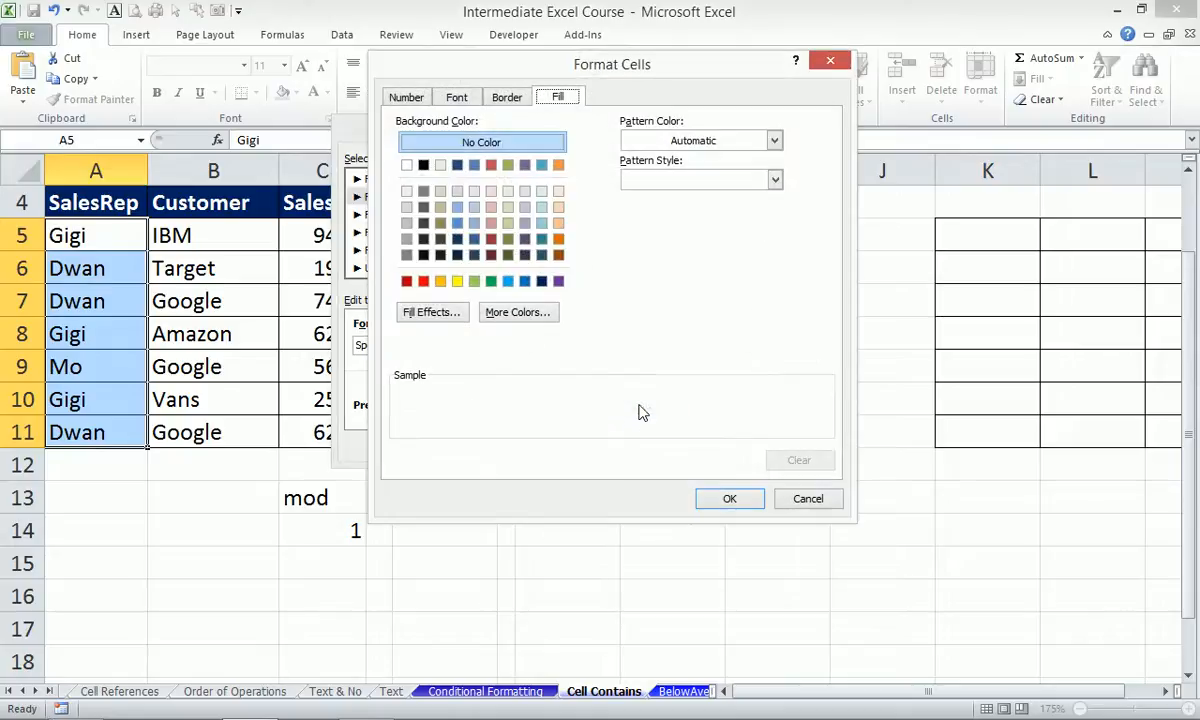
left_click(456, 282)
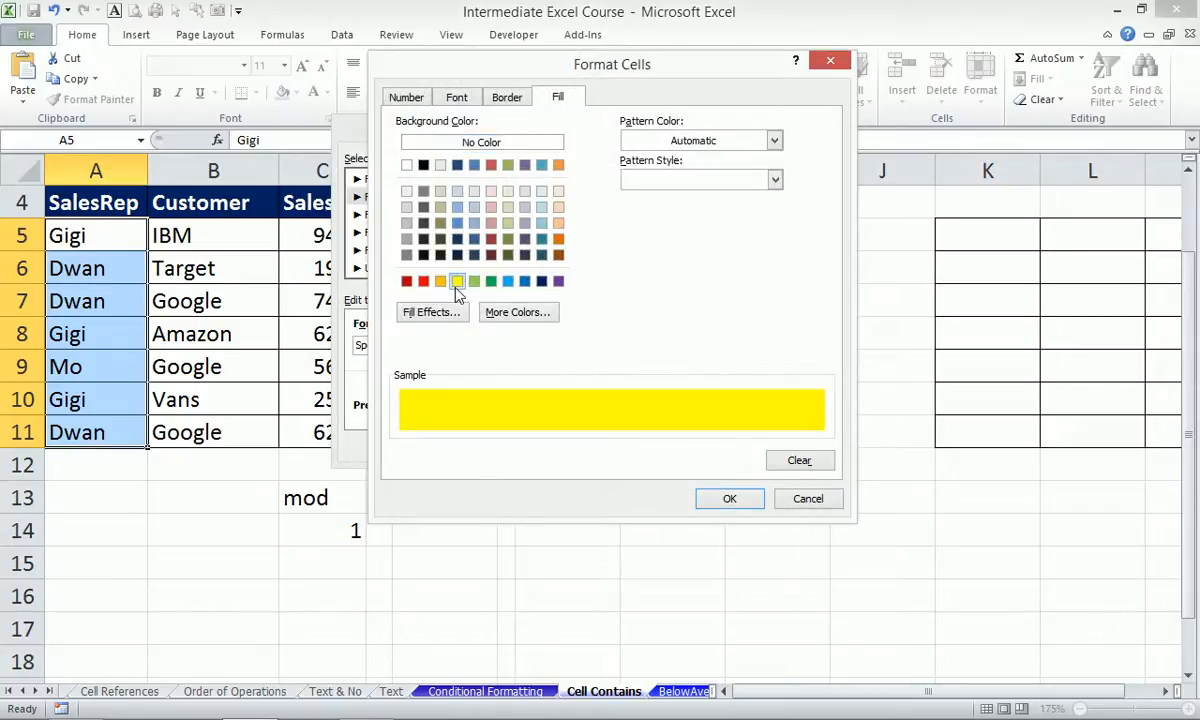
left_click(727, 500)
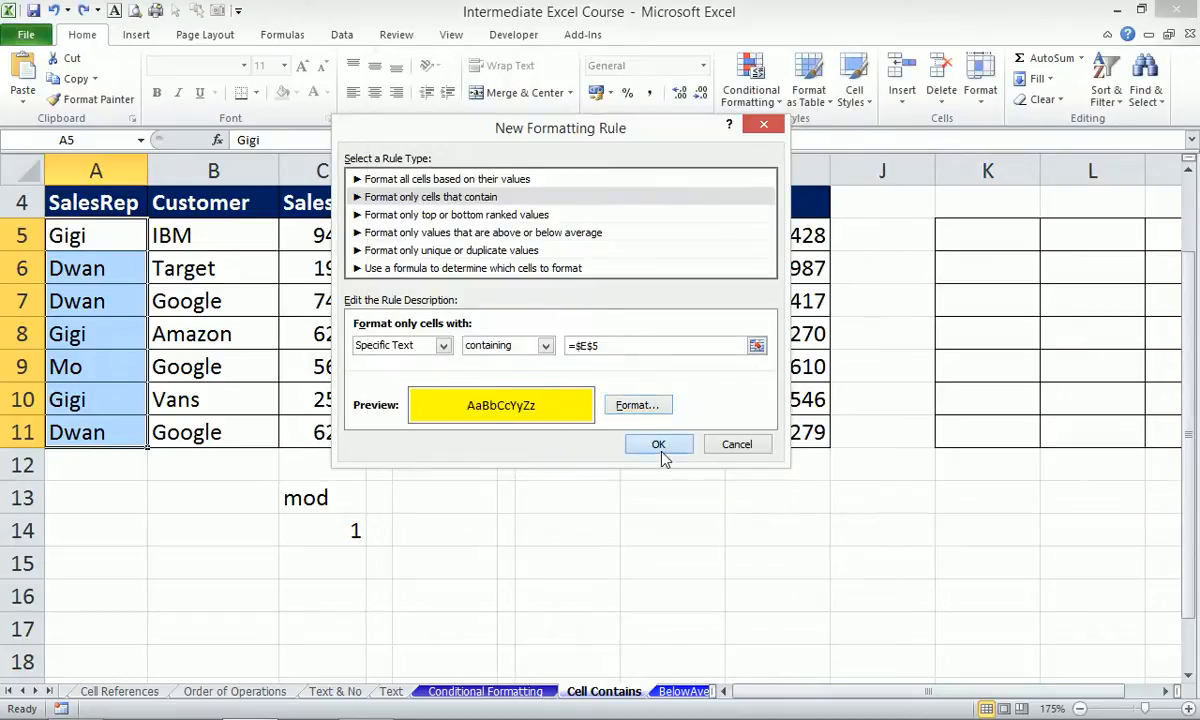
left_click(658, 446)
left_click(457, 228)
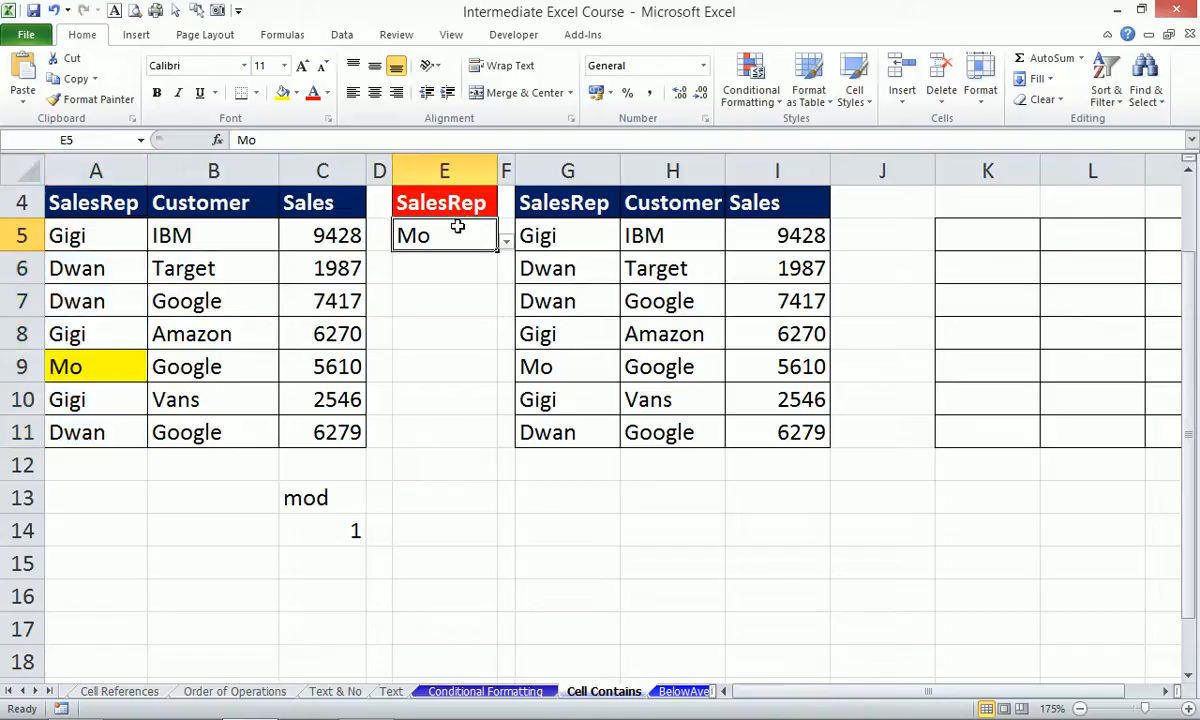
Set E5 to Dwan to highlight the Dwan rows, then open Data Validation with Alt, D, L.
left_click(505, 242)
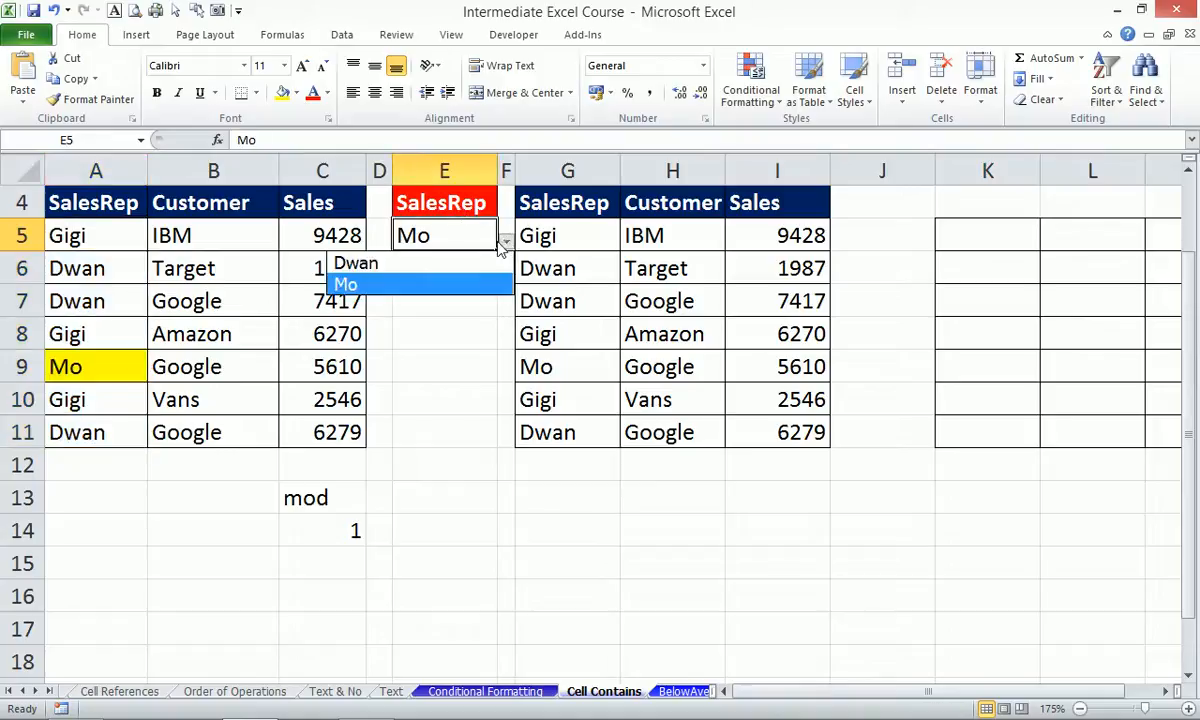
left_click(447, 265)
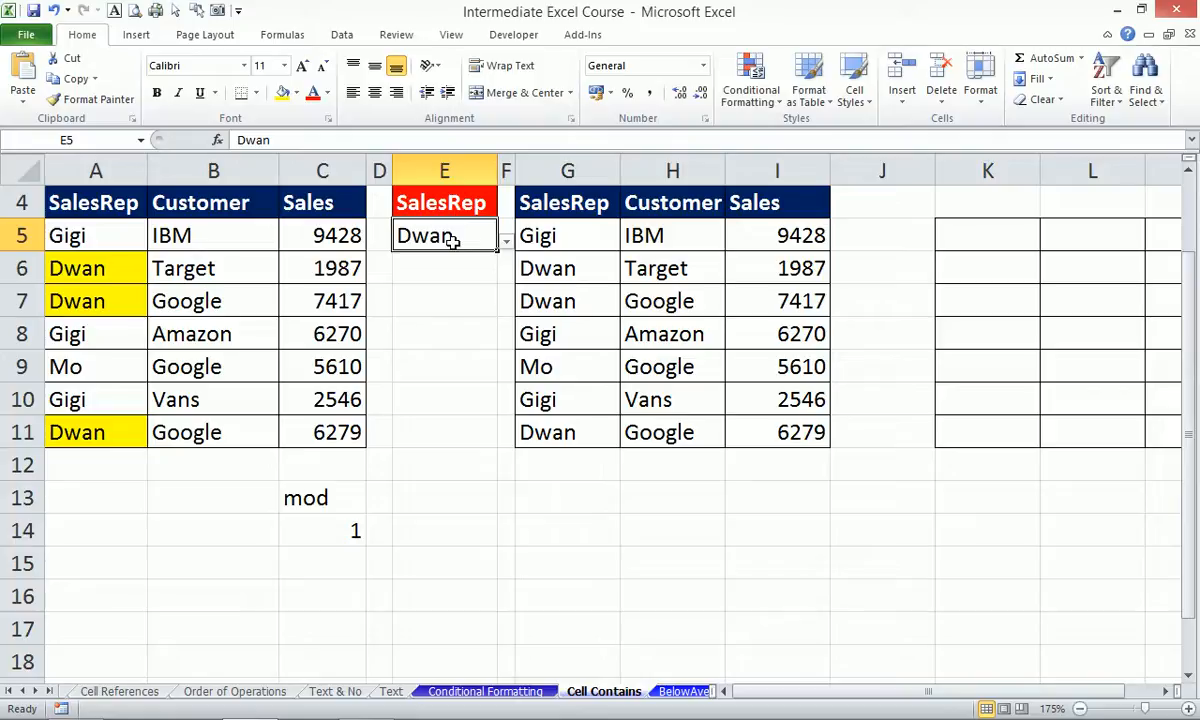
left_click(505, 242)
left_click(386, 270)
key("alt+d")
key("l")
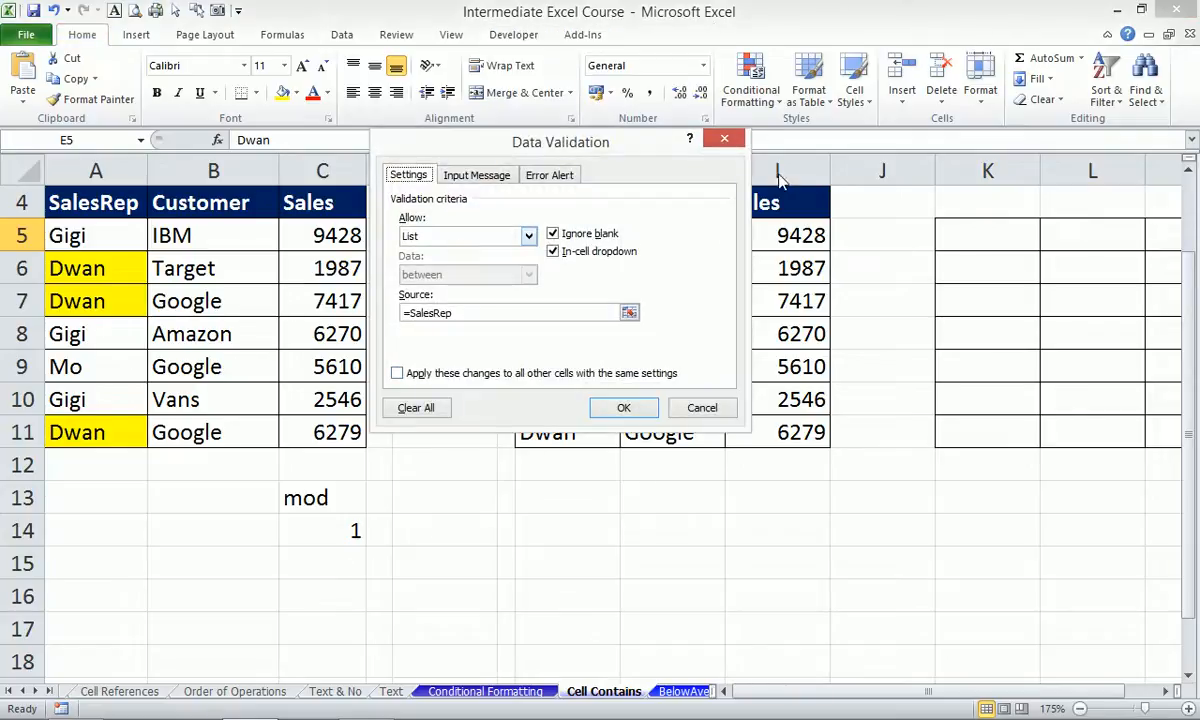
Replace E5's validation list source =SalesRep with the typed names Gigi,Mo,Dwan.
left_click(543, 312)
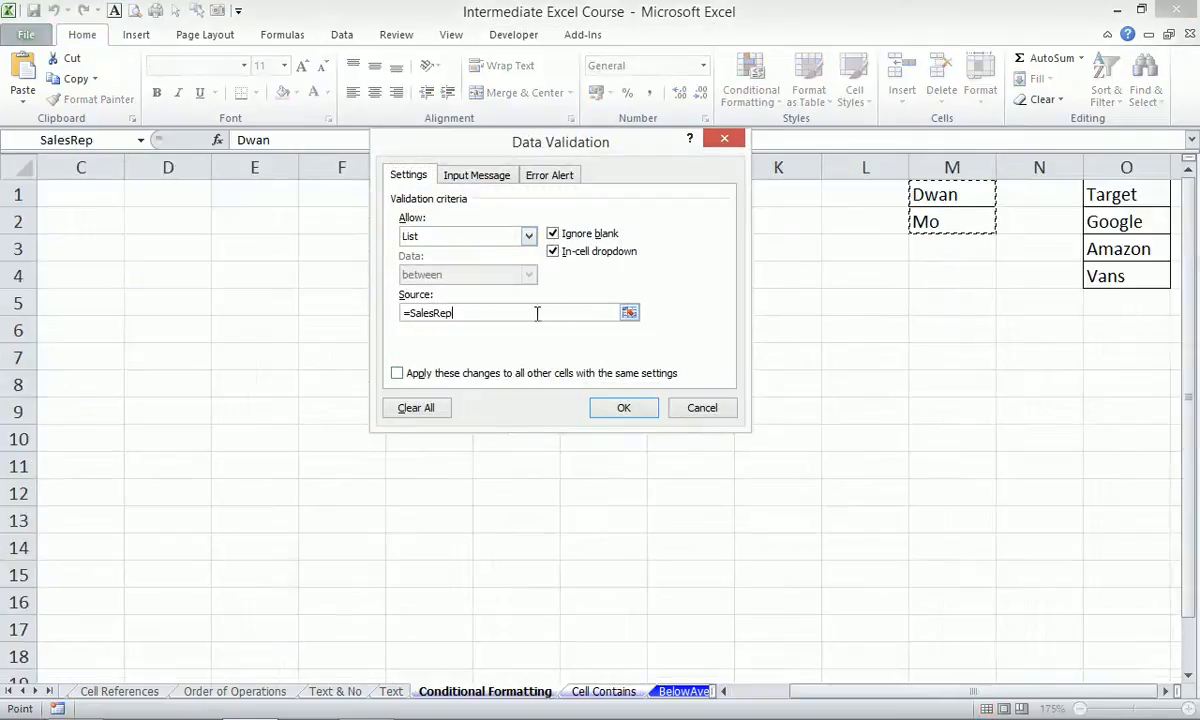
left_click(694, 413)
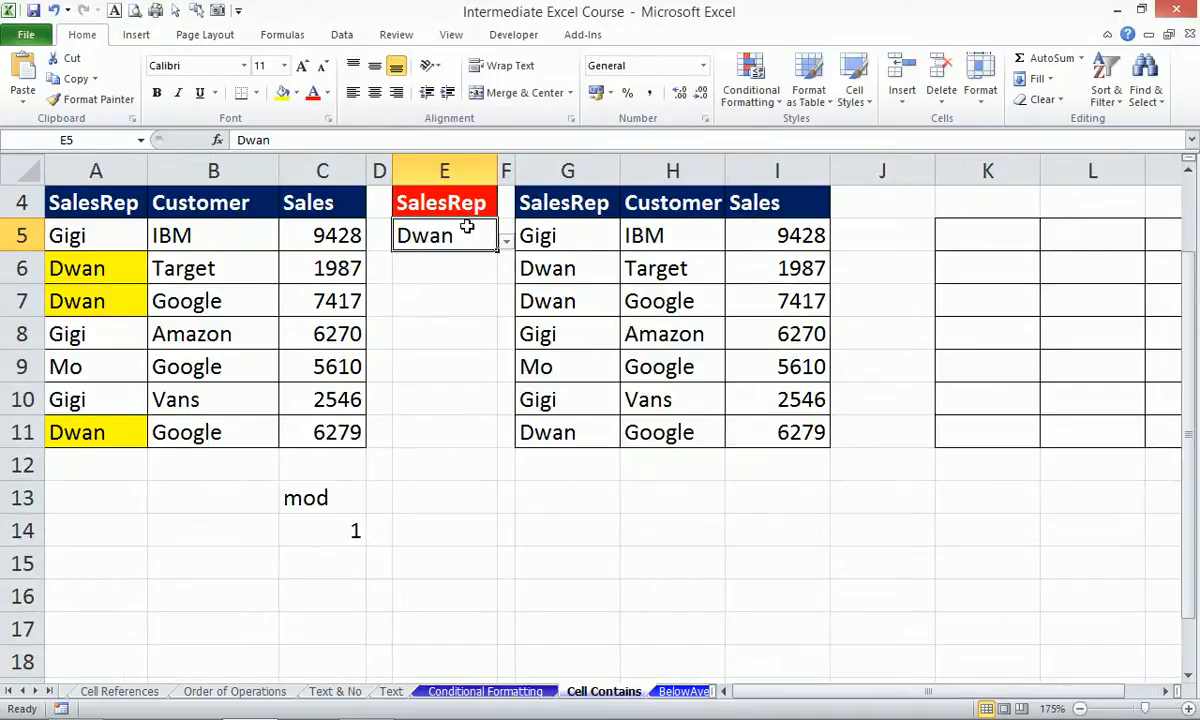
key("alt+d")
key("l")
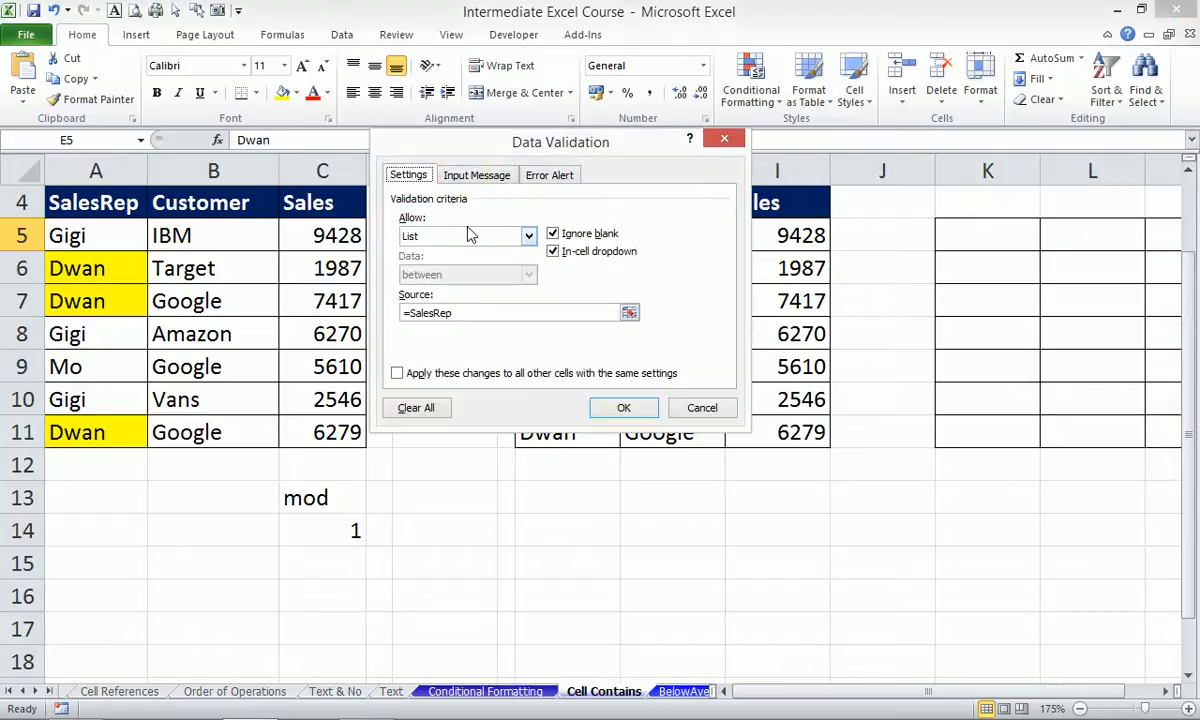
left_click_drag(480, 140, 624, 144)
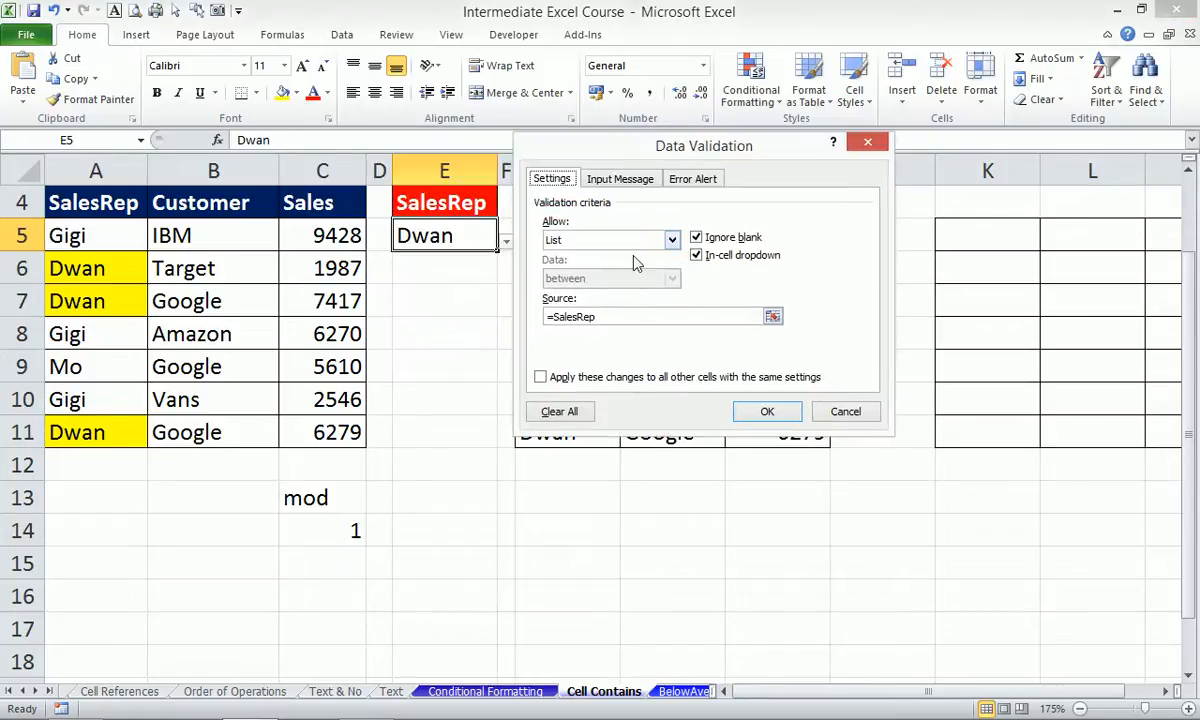
left_click(605, 317)
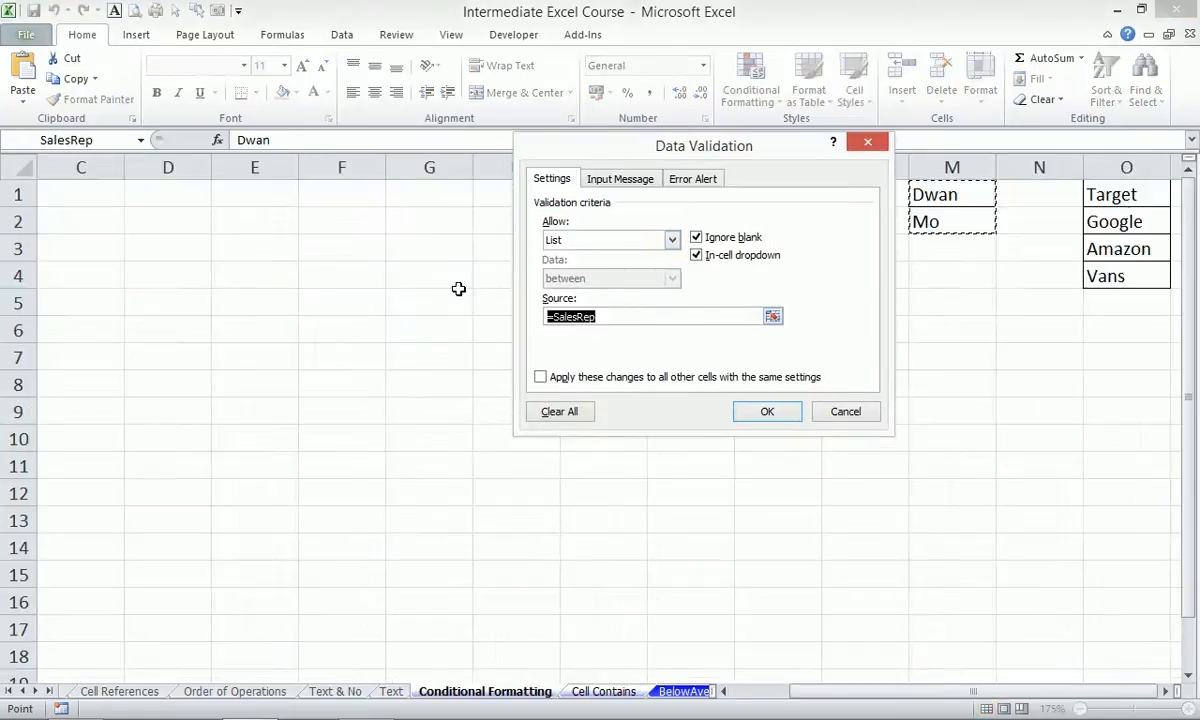
type("Gigi,Mo,")
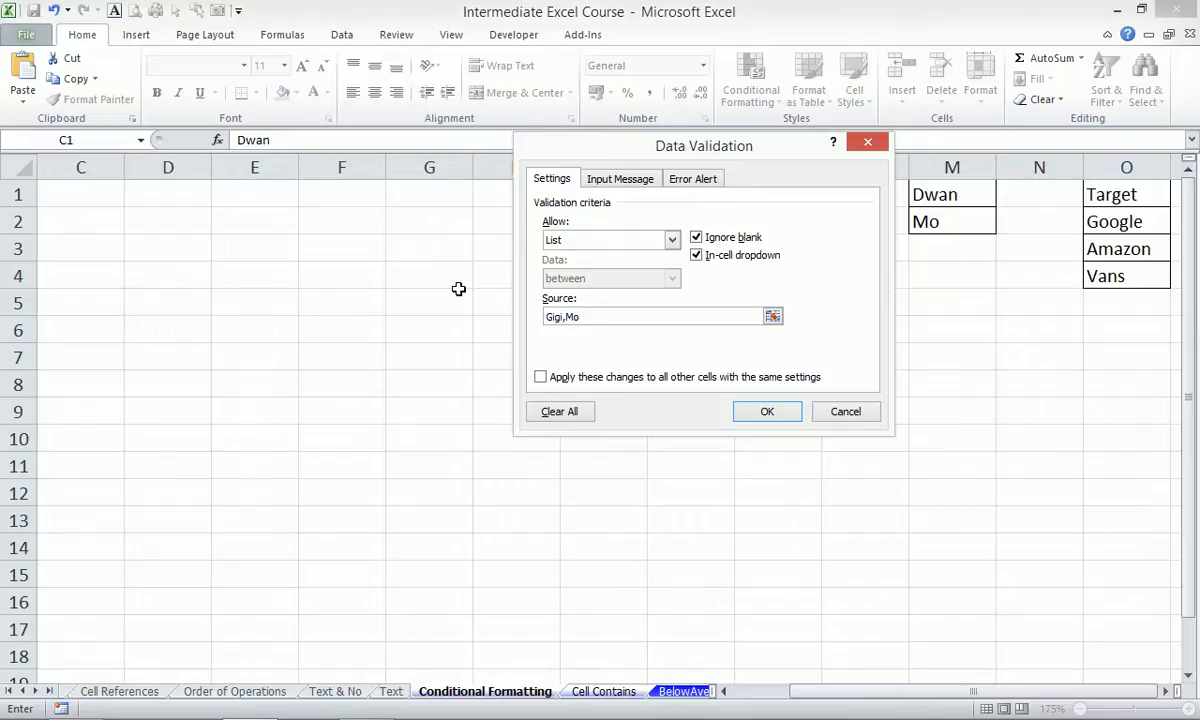
type("Dwan")
Confirm the new list, then pick Gigi, Mo and Dwan in turn in E5.
left_click(763, 411)
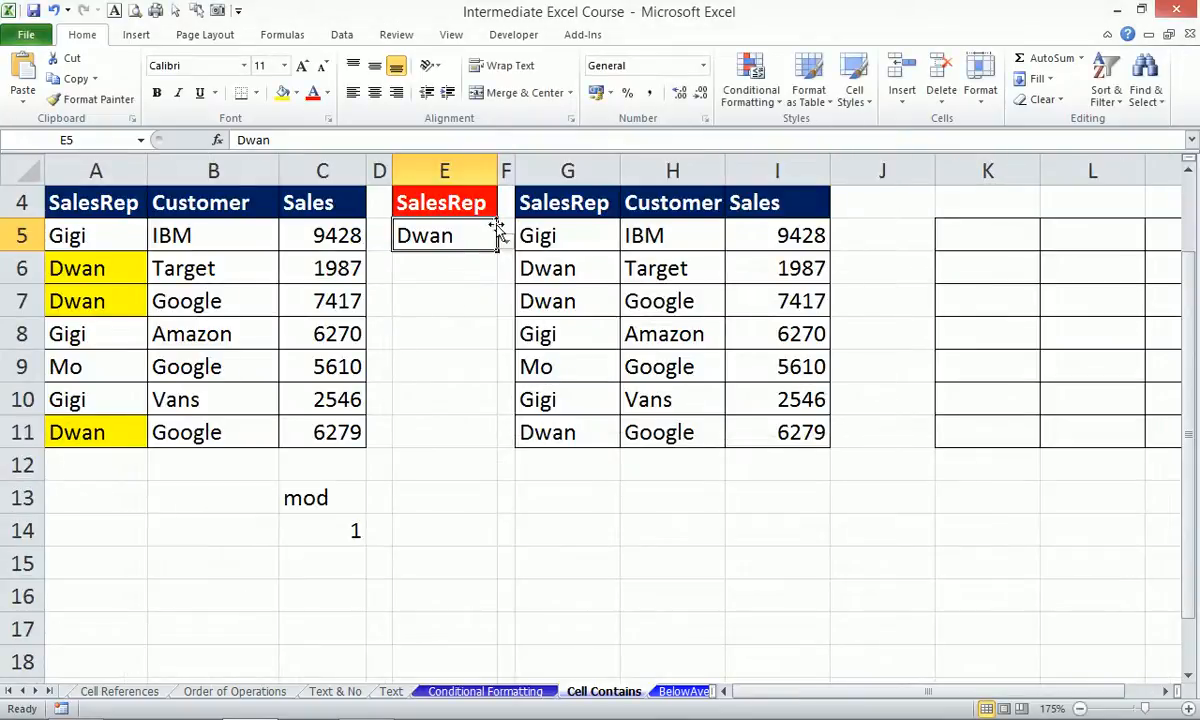
left_click(505, 241)
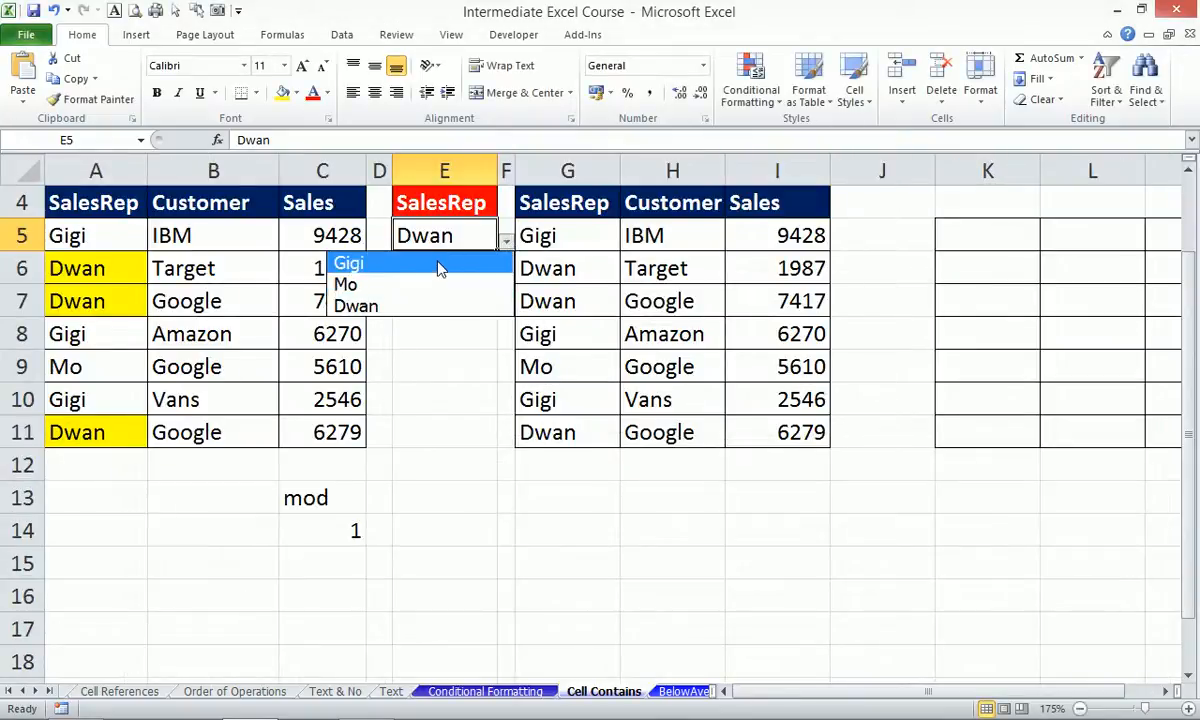
left_click(442, 266)
left_click(505, 241)
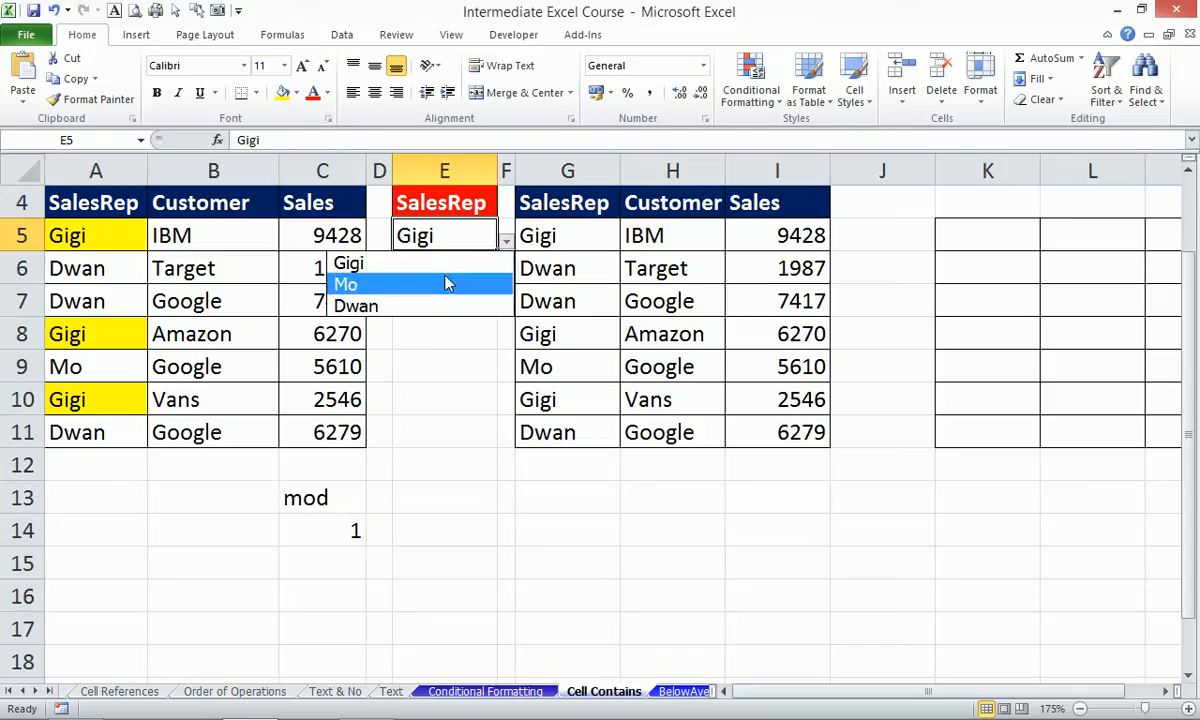
left_click(445, 279)
left_click(505, 241)
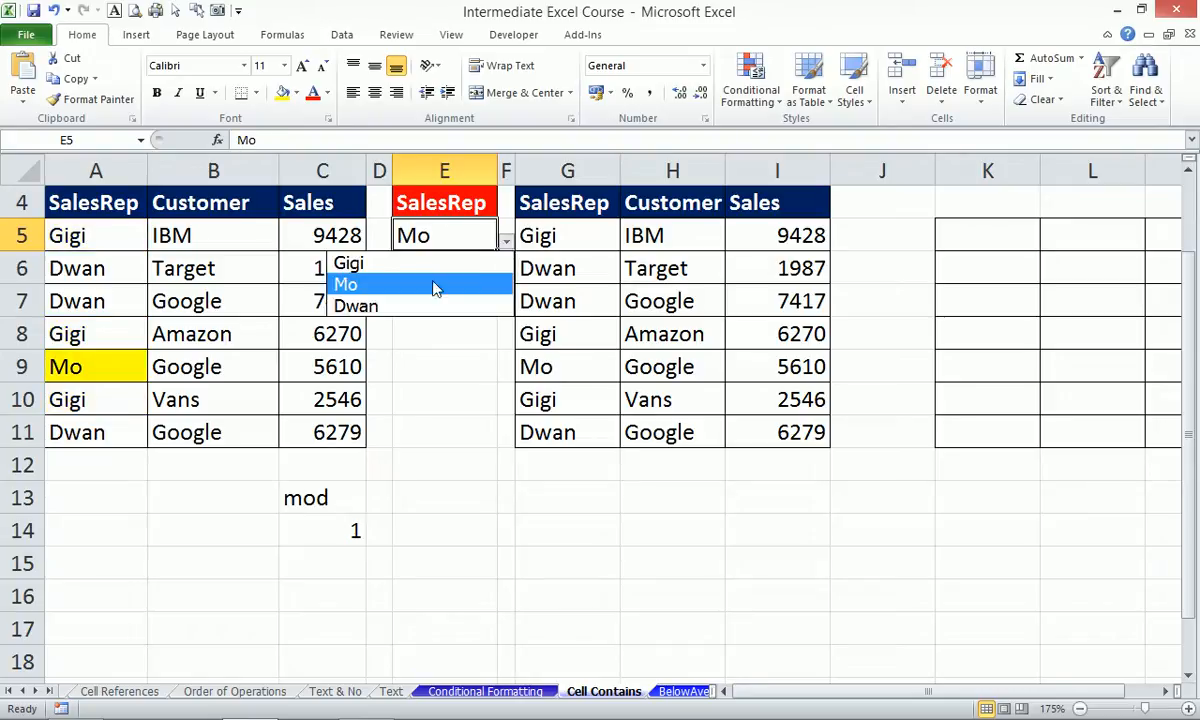
left_click(413, 304)
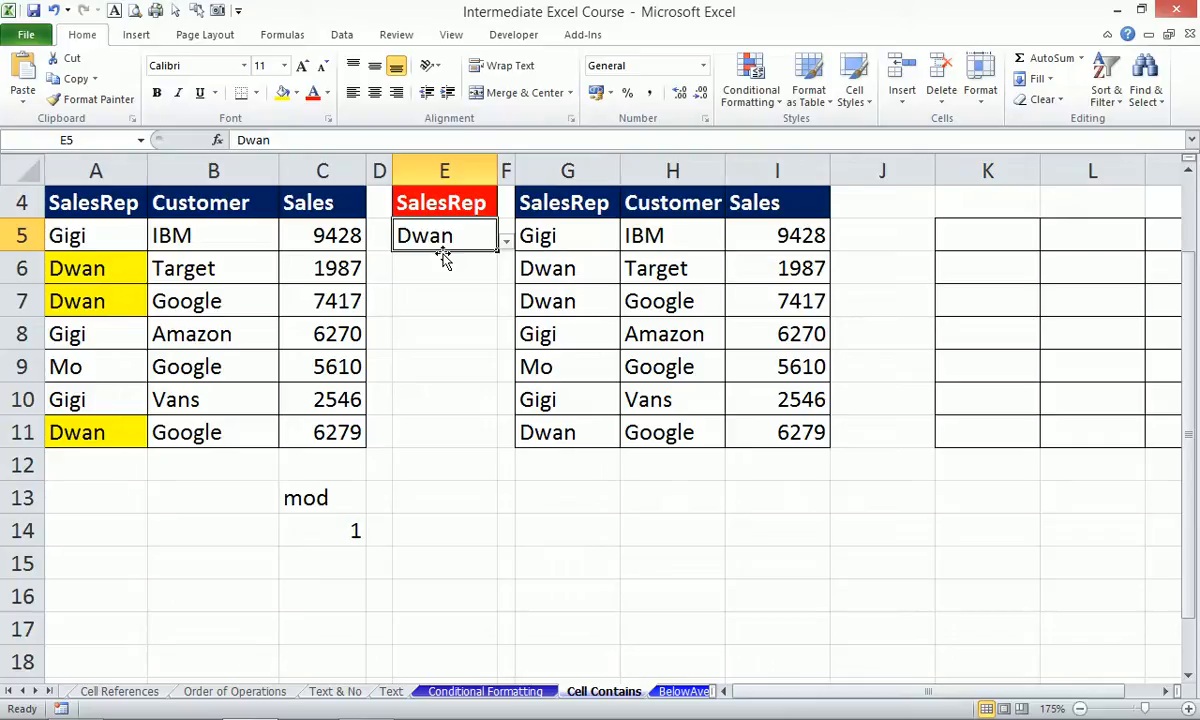
Scroll right and select the G:I table rows, then the empty K5:M11 test block.
left_click(1173, 691)
left_click(1173, 691)
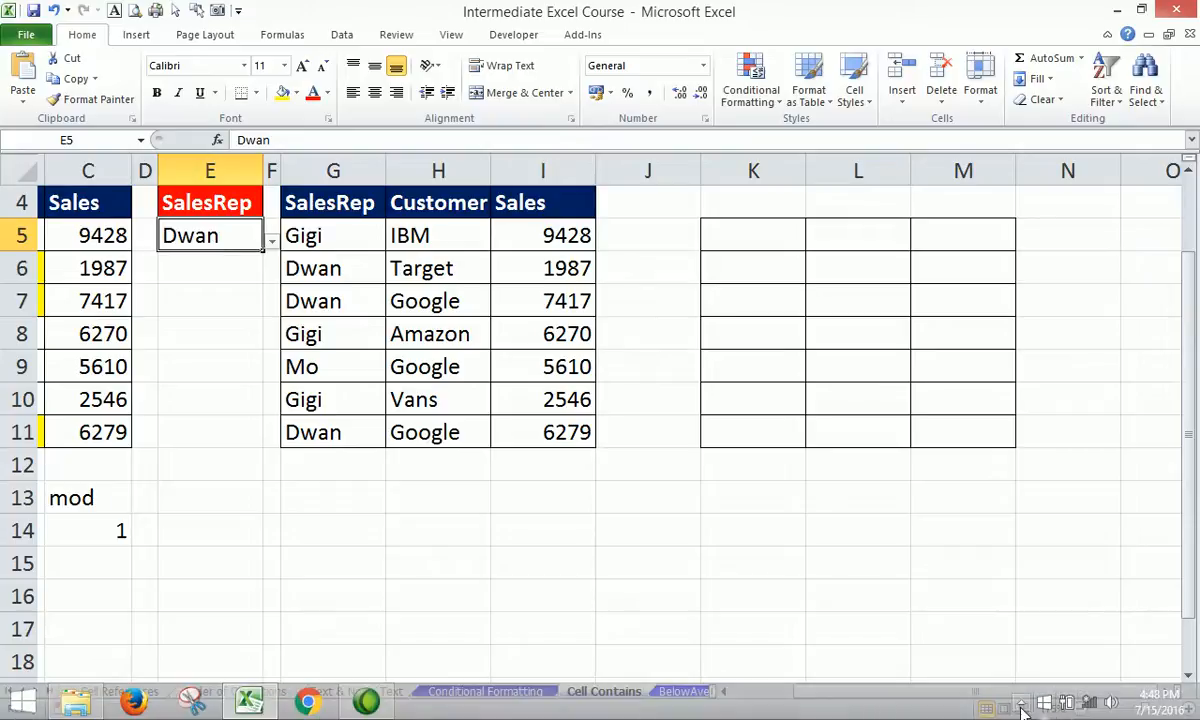
left_click(1024, 706)
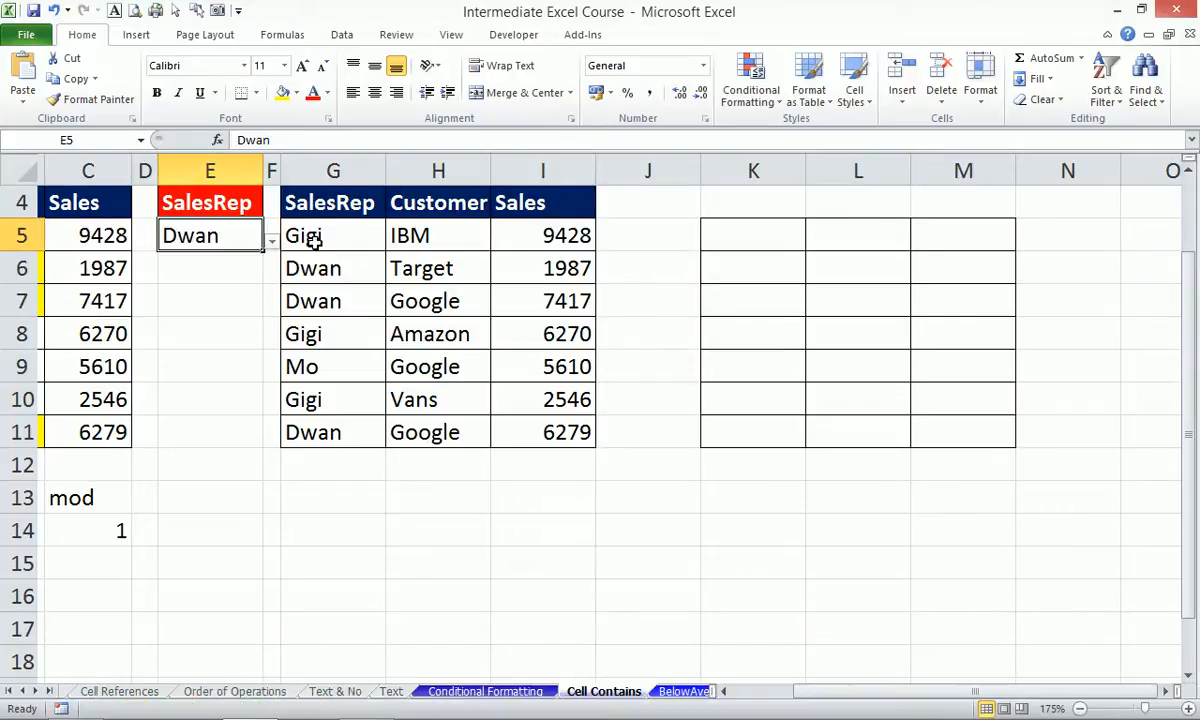
left_click_drag(330, 232, 538, 432)
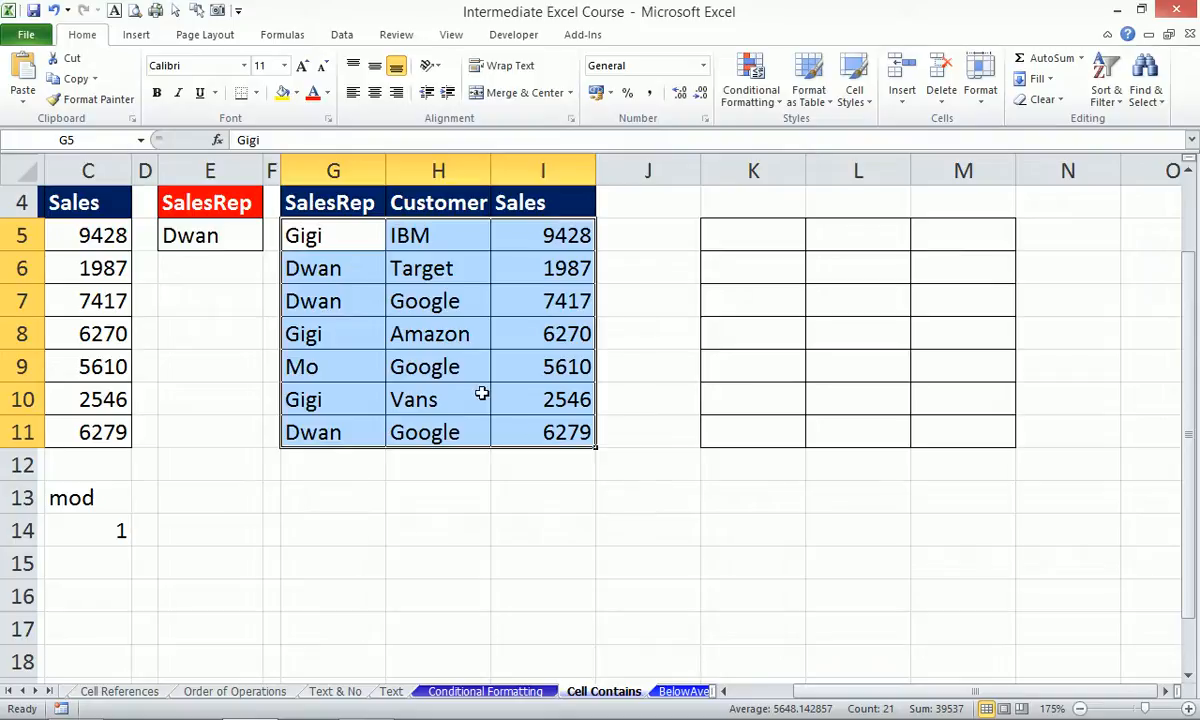
left_click_drag(763, 233, 970, 422)
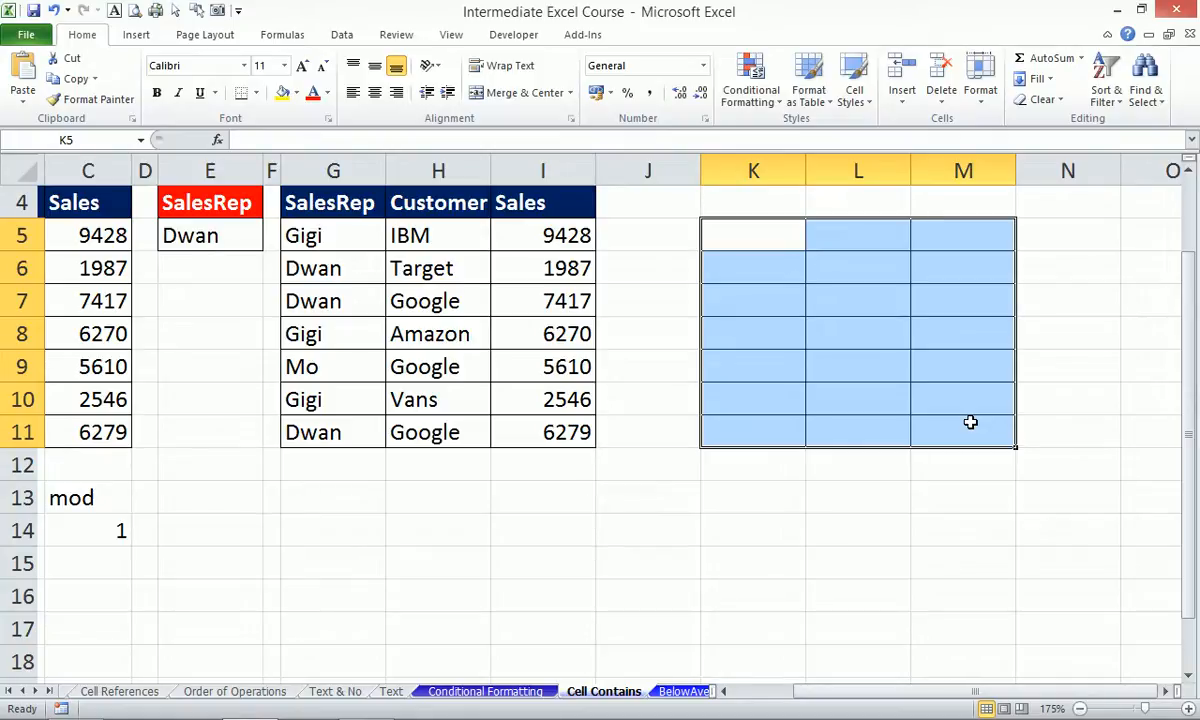
Begin K5's formula with a reference to G5 locked to column G ($G5).
type("=")
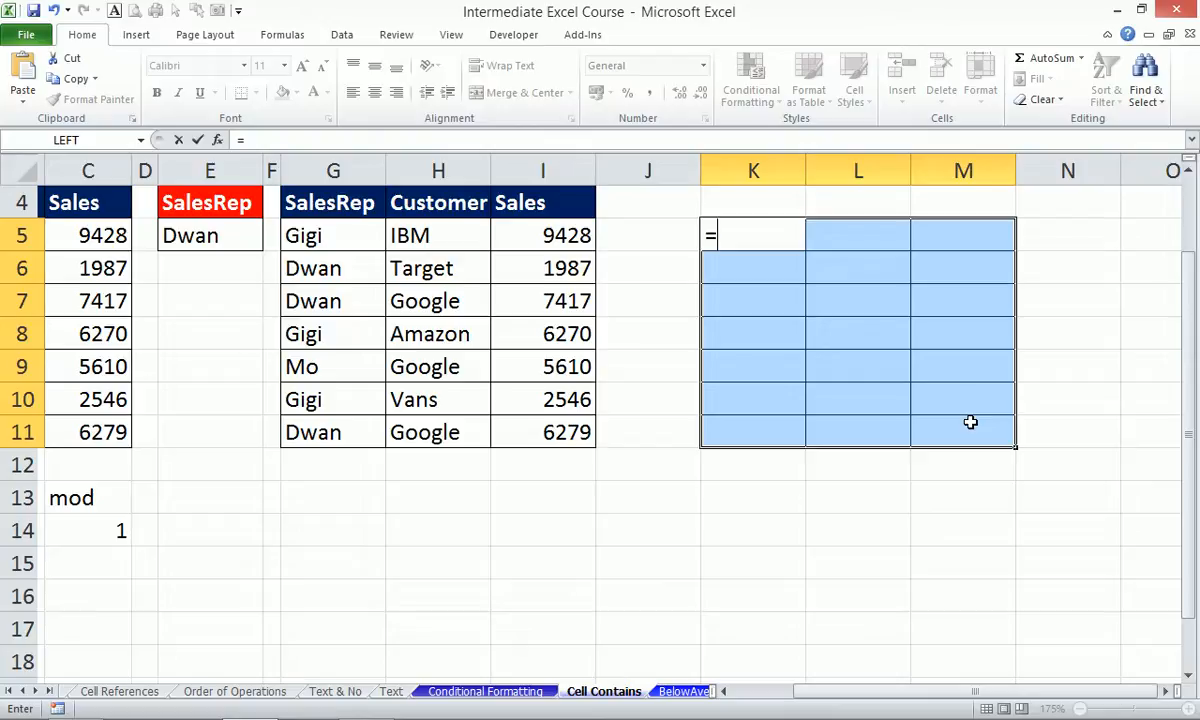
left_click(340, 235)
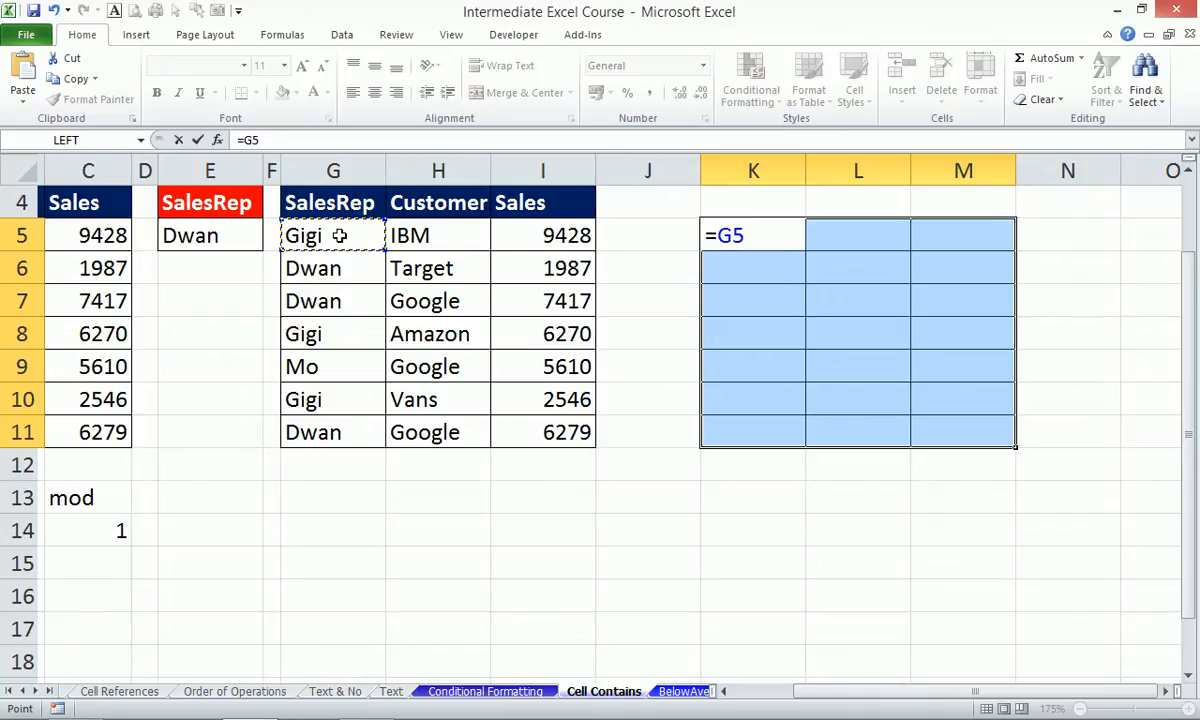
key("F4")
key("F4")
key("F4")
Complete the comparison with absolute $E$5 and enter =$G5=$E$5 into all of K5:M11.
type("=")
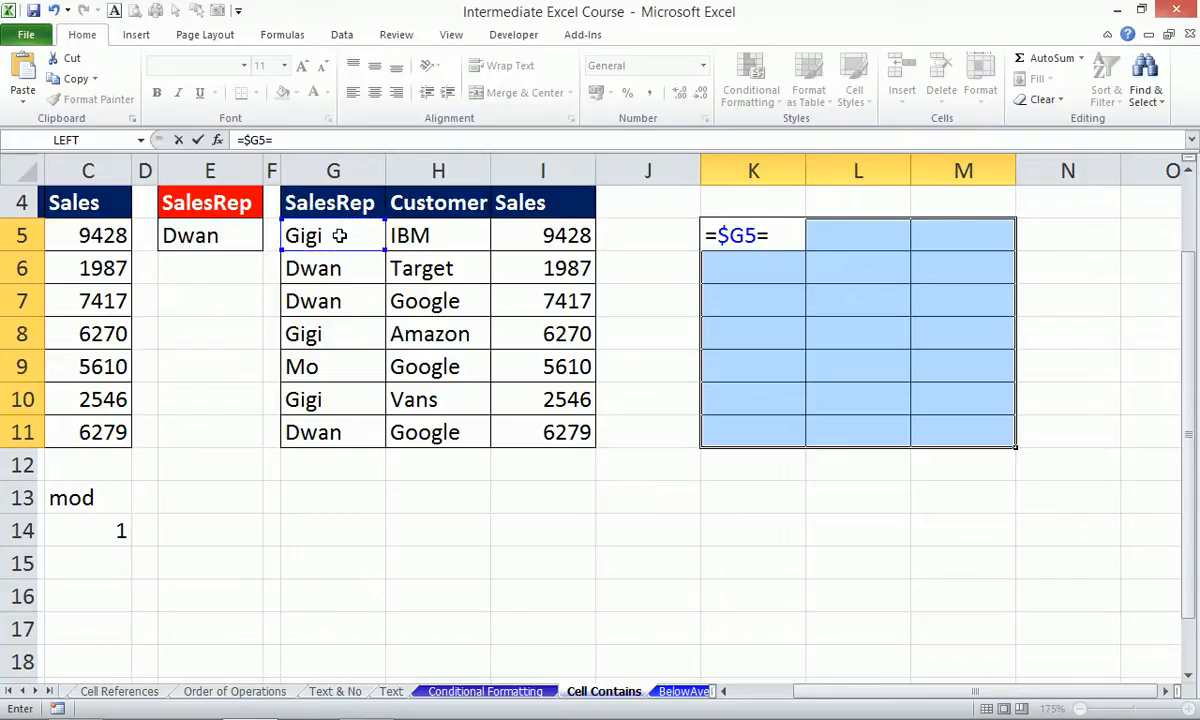
left_click(228, 234)
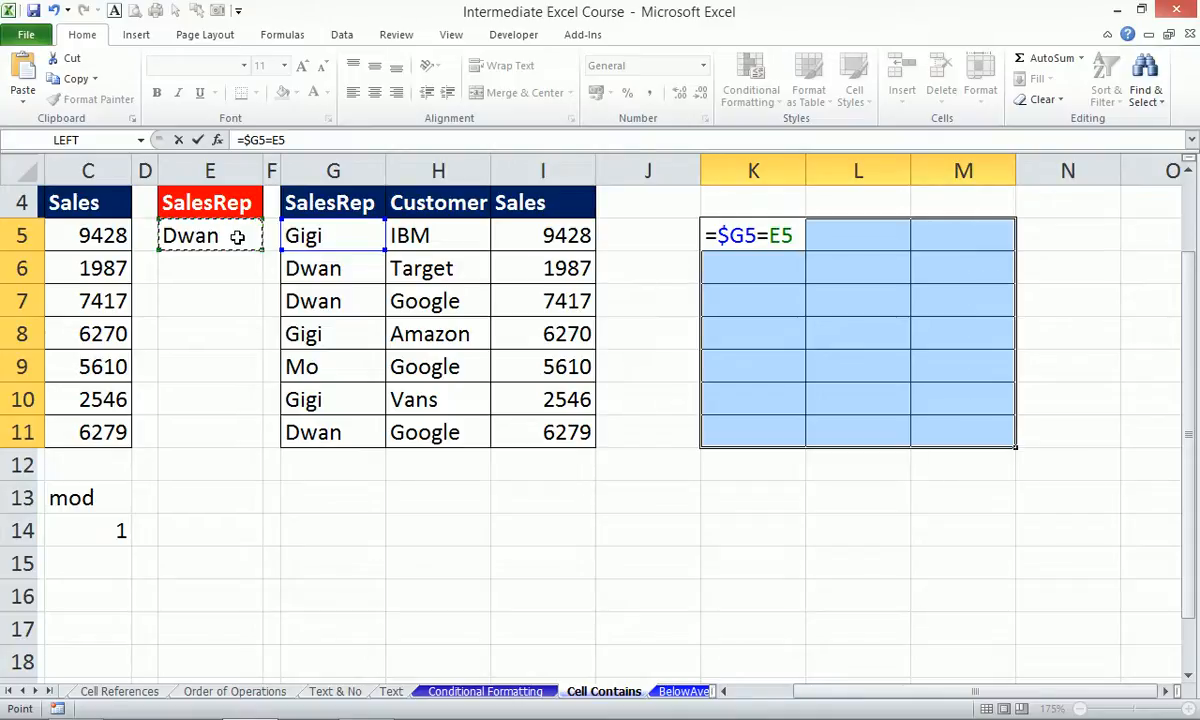
key("F4")
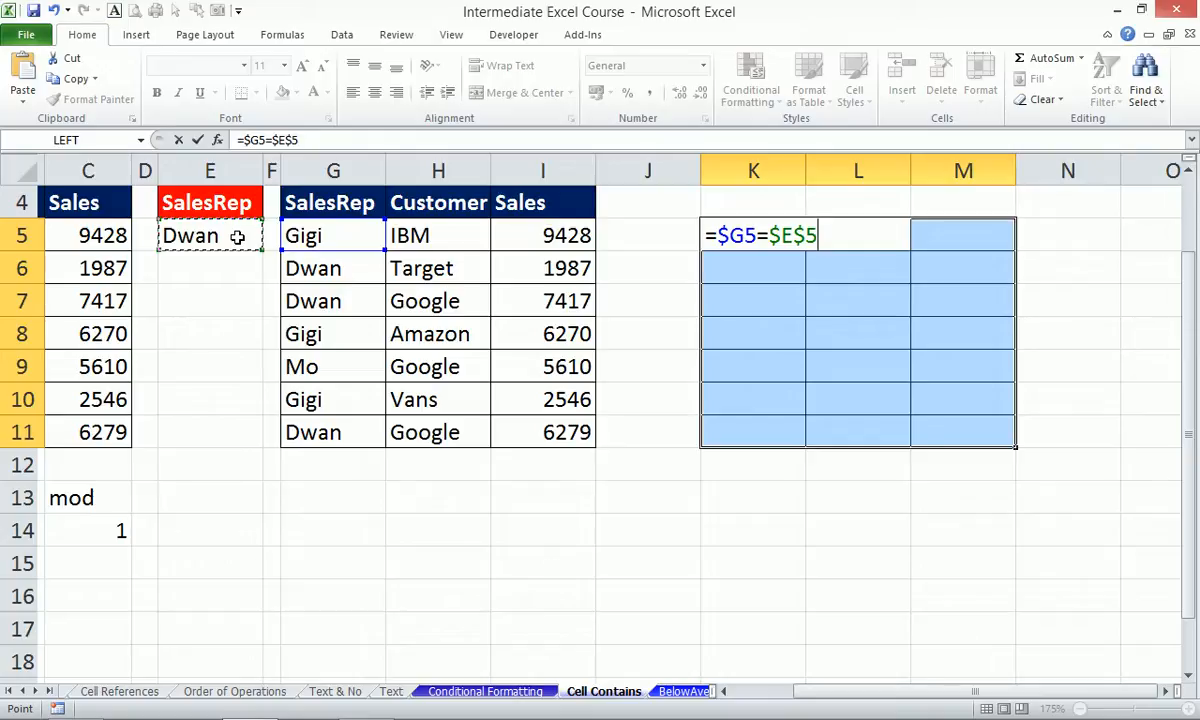
key("ctrl+Return")
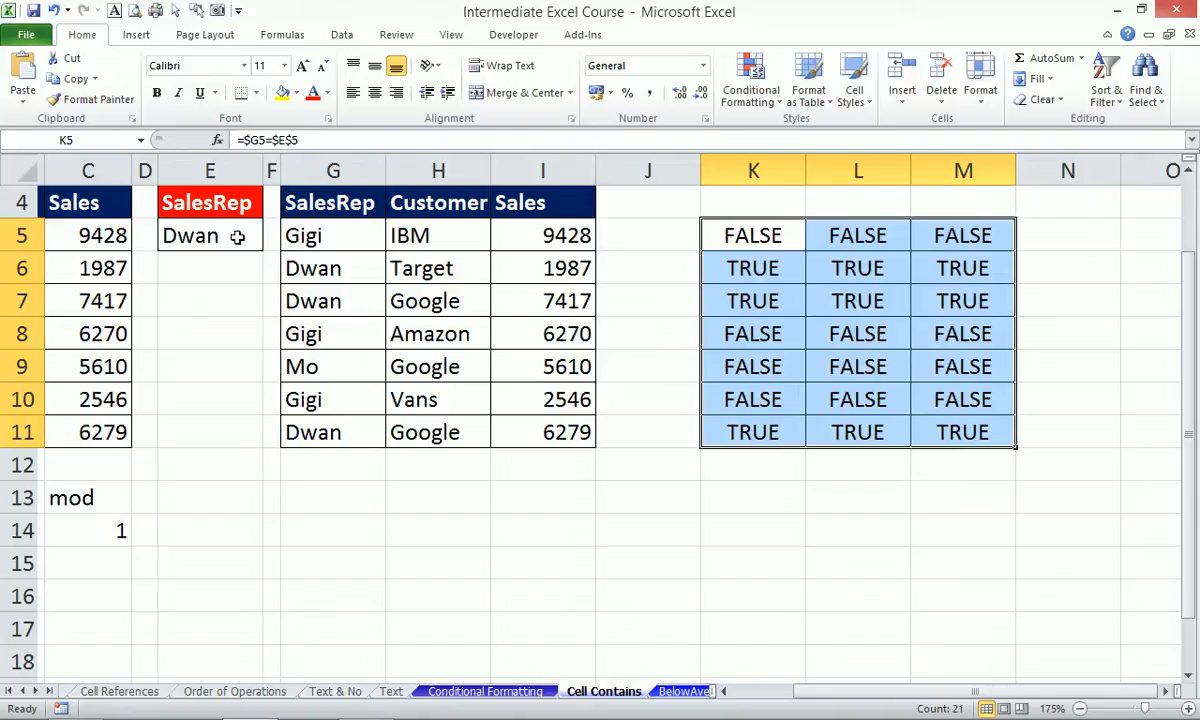
Choose Gigi from E5's dropdown list.
left_click(237, 236)
left_click(271, 242)
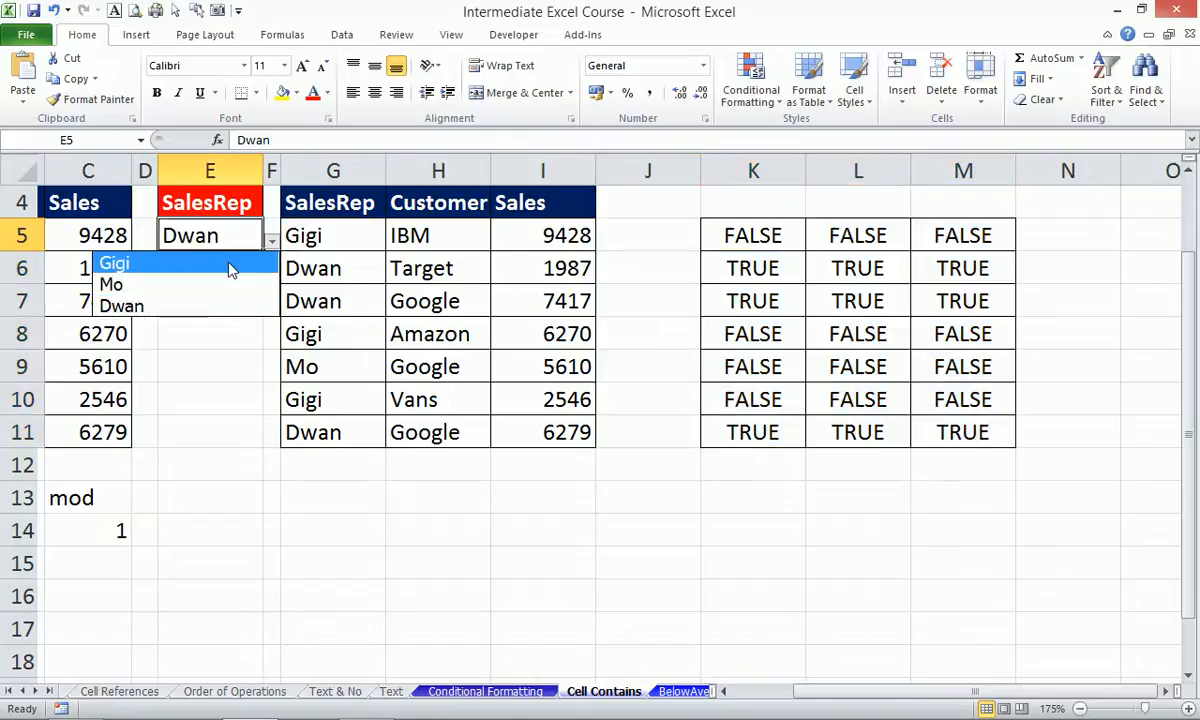
left_click(230, 264)
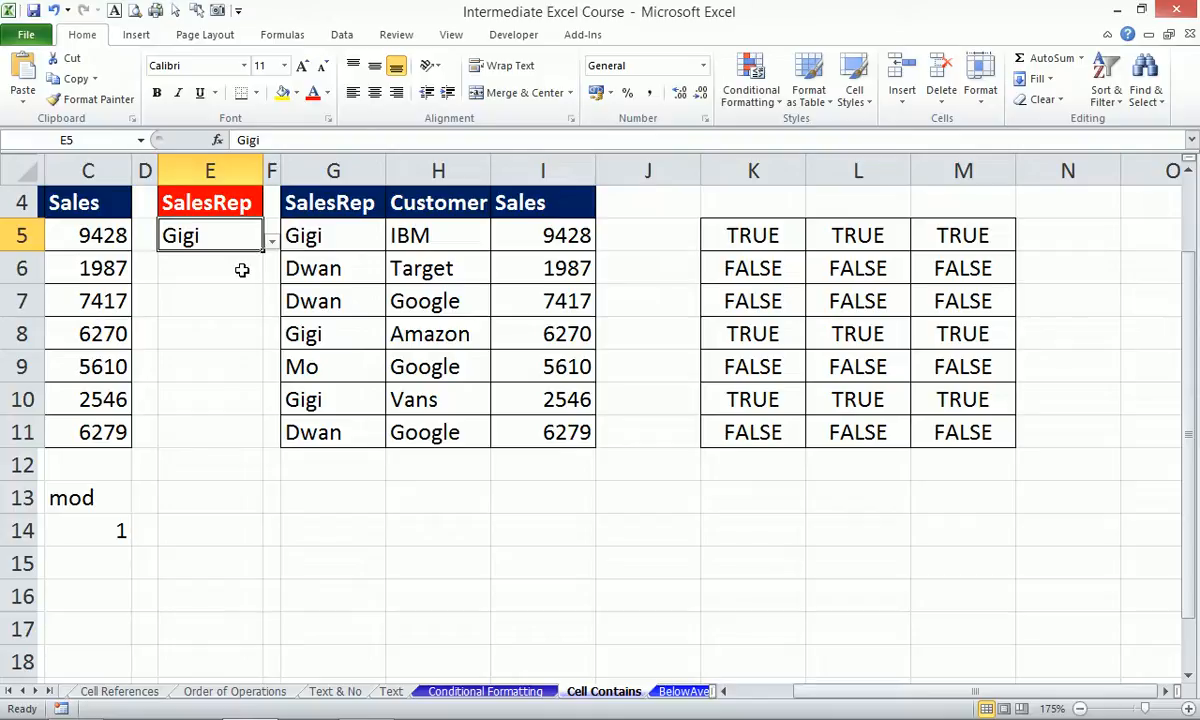
Copy the =$G5=$E$5 formula text from K5's formula bar.
left_click(726, 228)
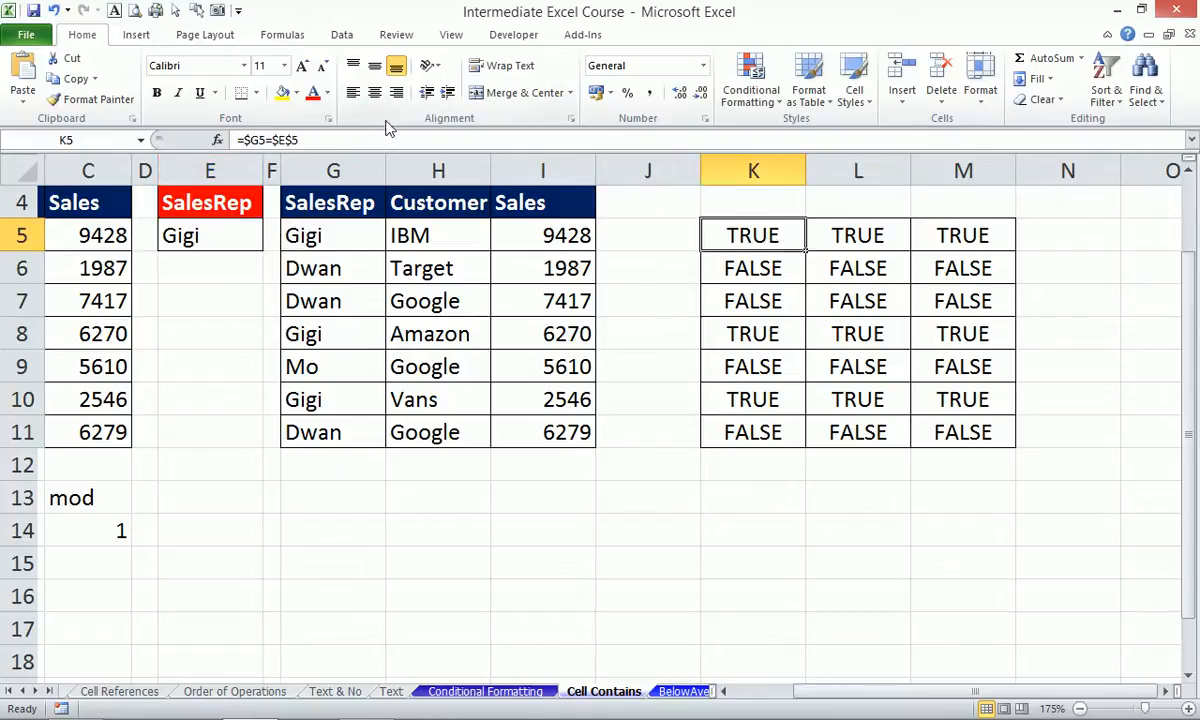
left_click(340, 142)
left_click_drag(340, 142, 222, 145)
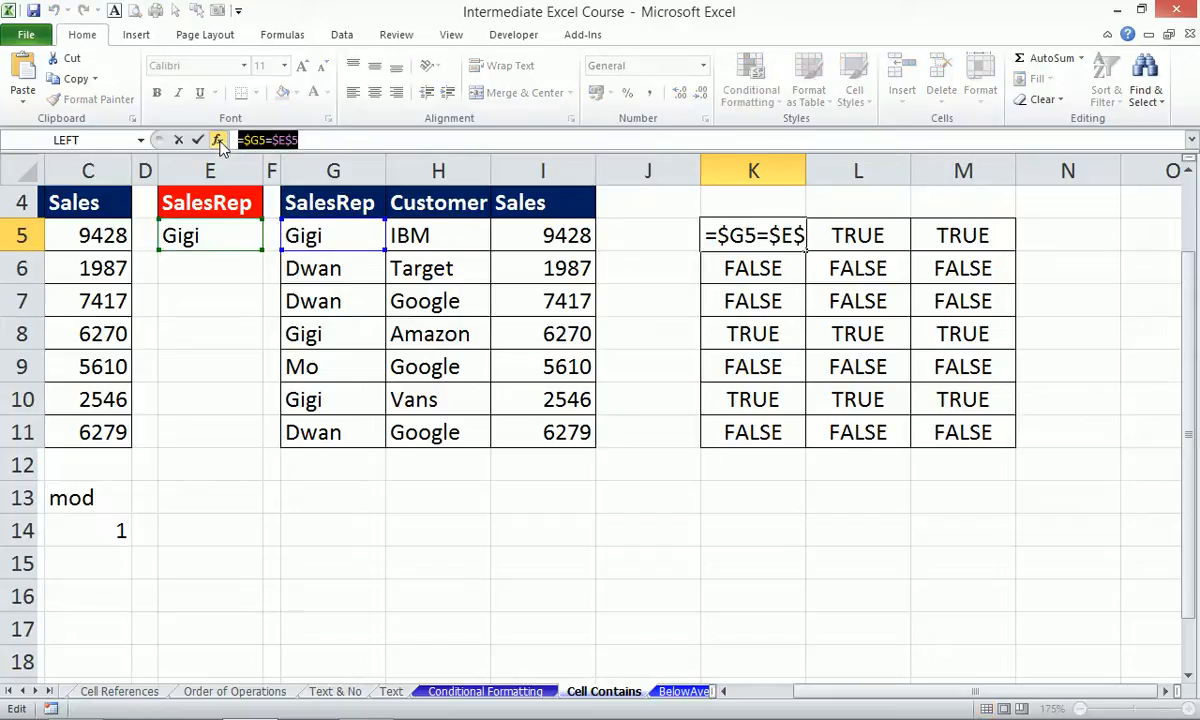
key("ctrl+c")
key("Escape")
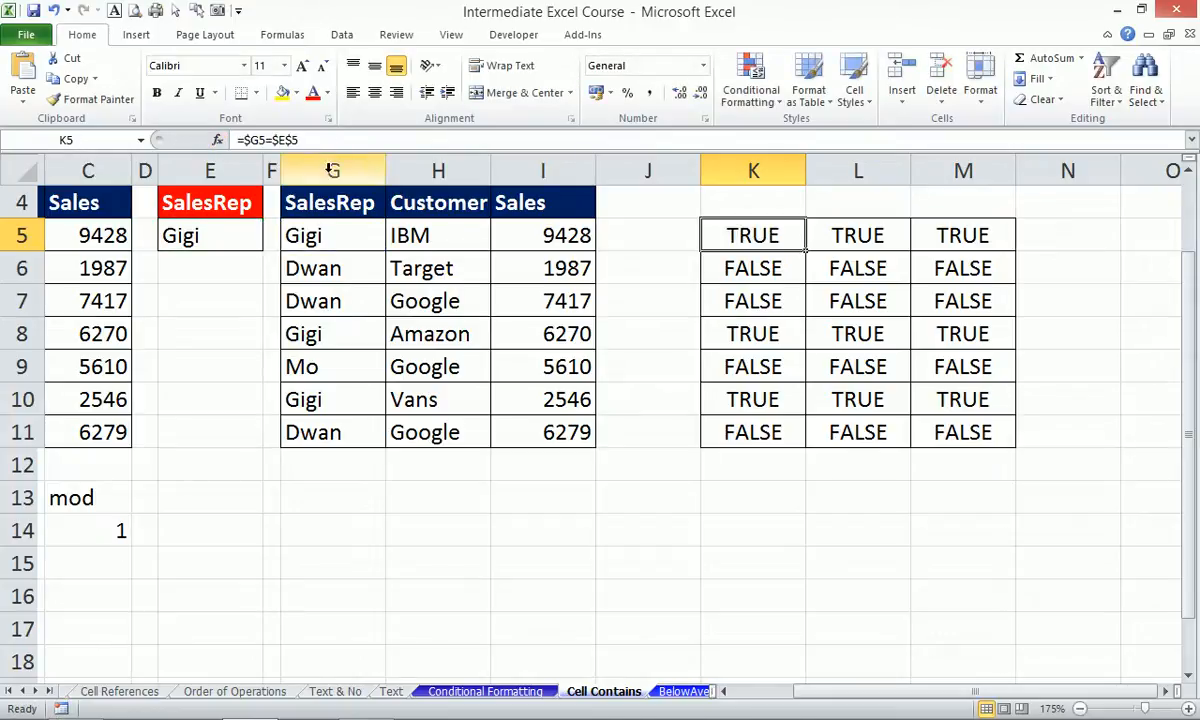
Recheck K5's formula, then select the G5:I11 table body.
left_click_drag(345, 241, 545, 424)
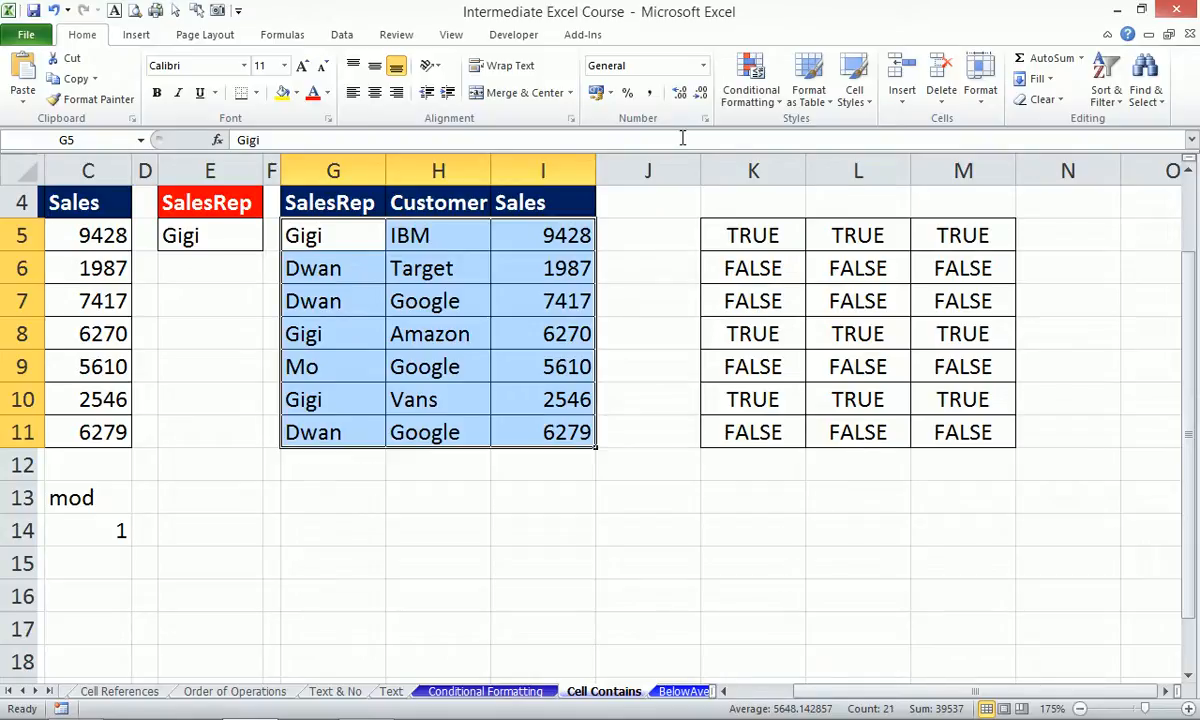
left_click(735, 228)
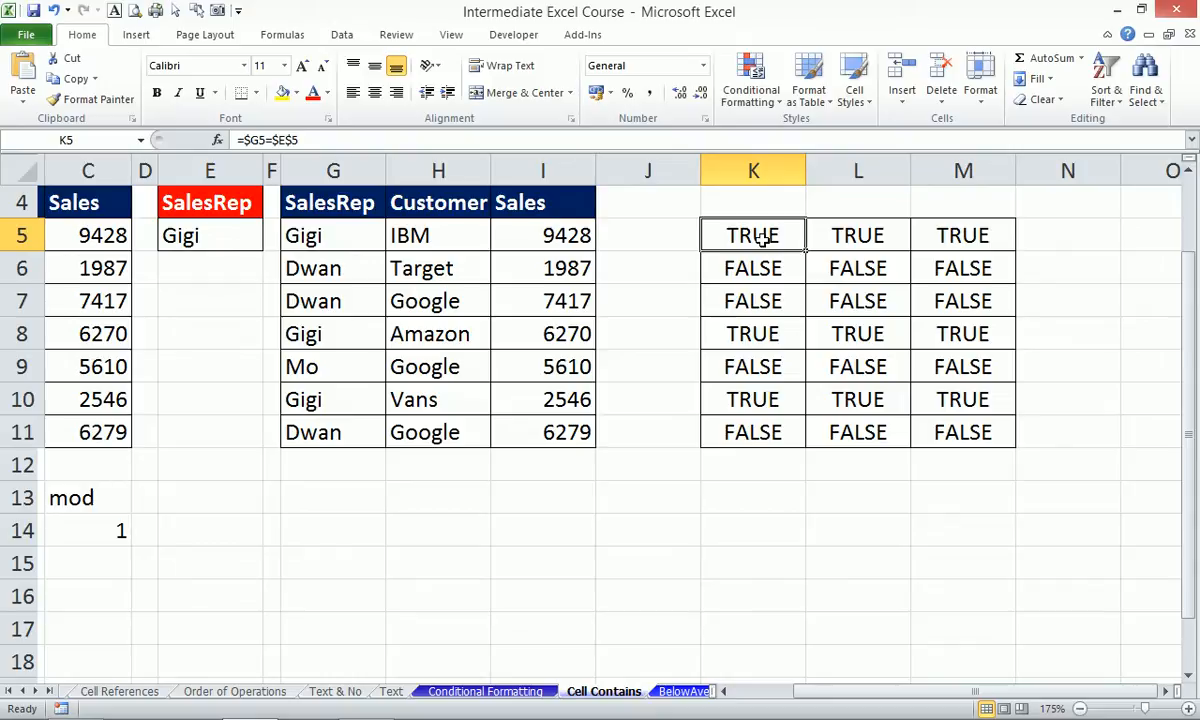
left_click(313, 140)
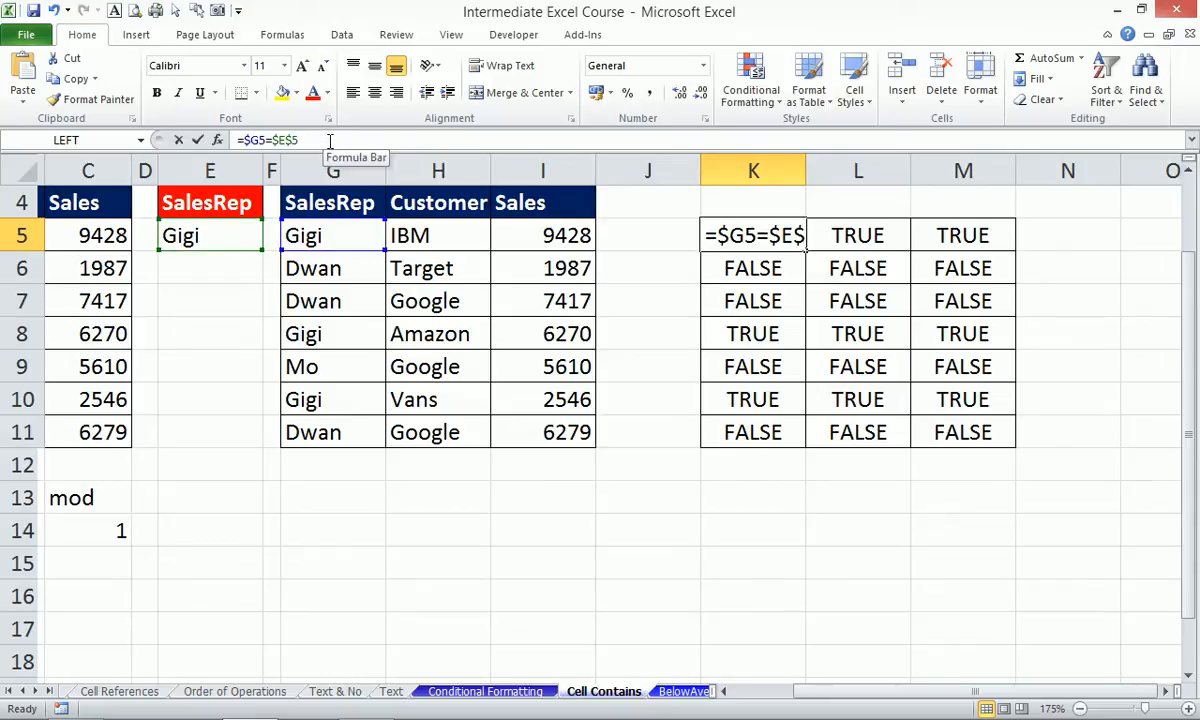
left_click(198, 139)
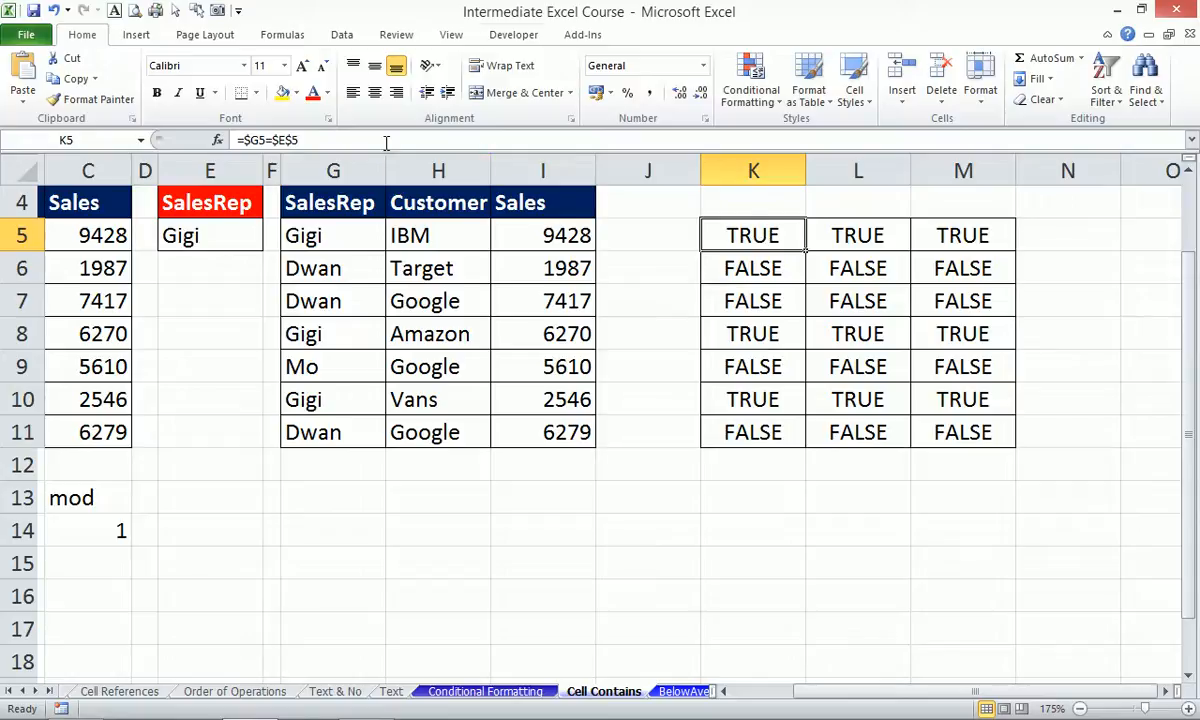
left_click(348, 227)
left_click_drag(348, 227, 549, 438)
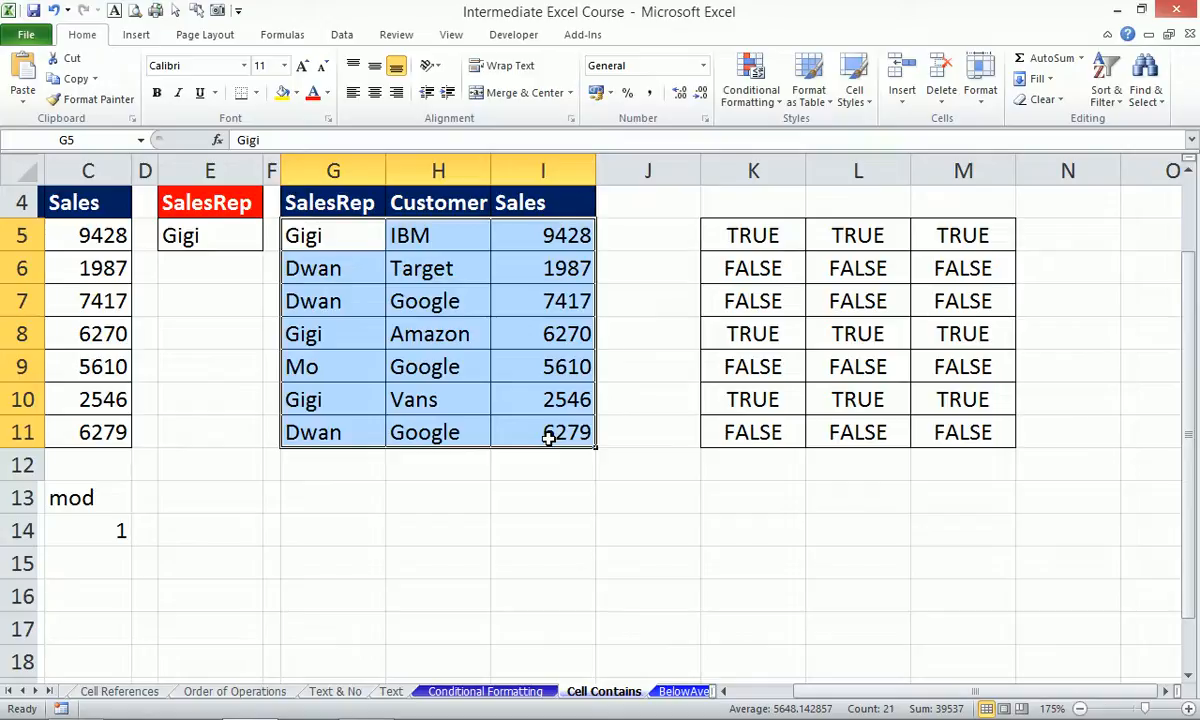
Open the Conditional Formatting Rules Manager with Alt, O, D and start a new rule.
key("alt")
key("o")
key("d")
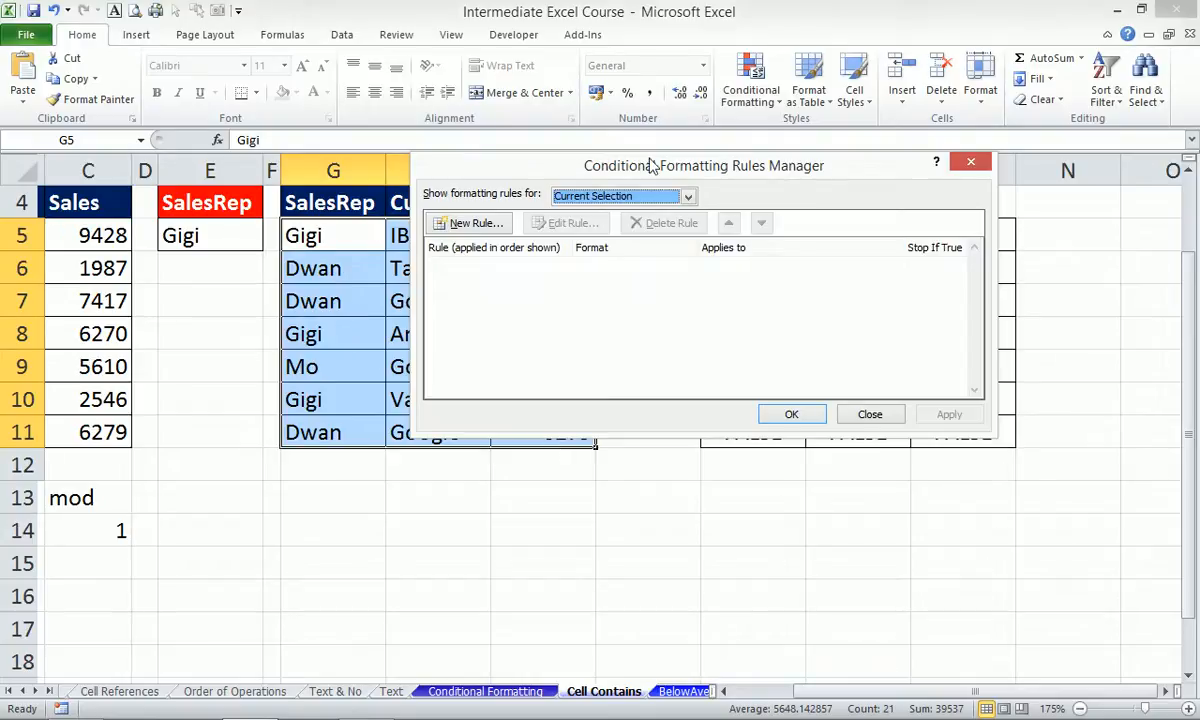
left_click(488, 224)
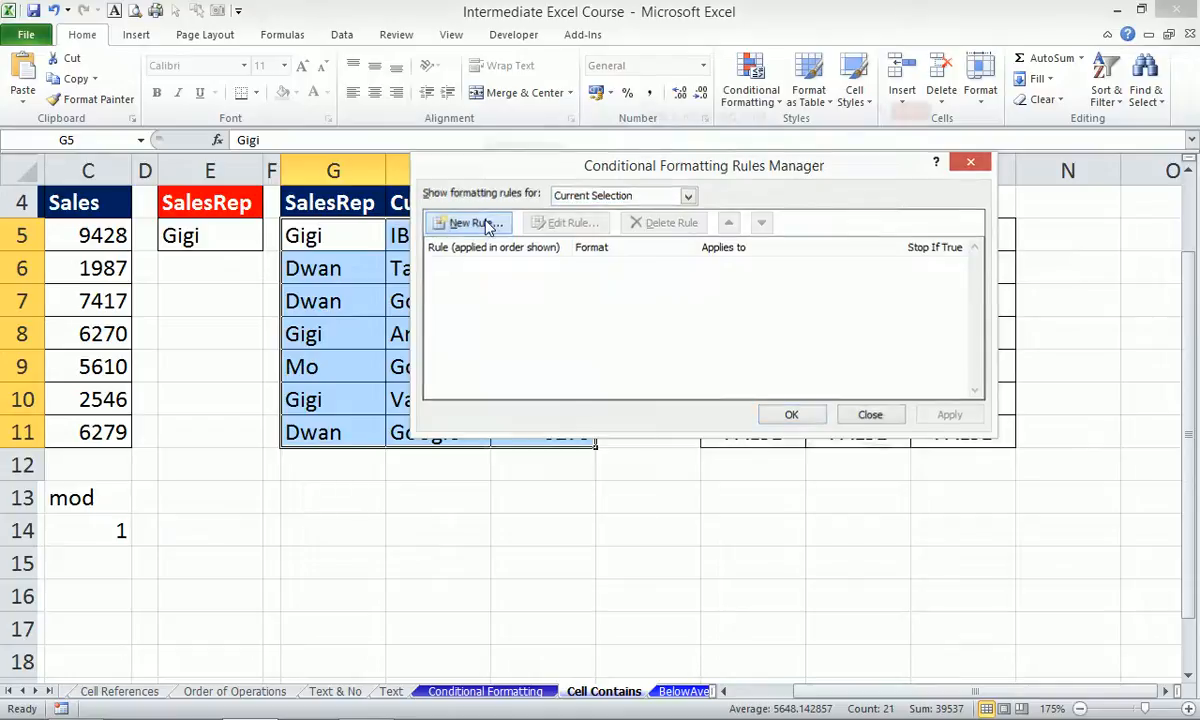
left_click_drag(628, 110, 536, 79)
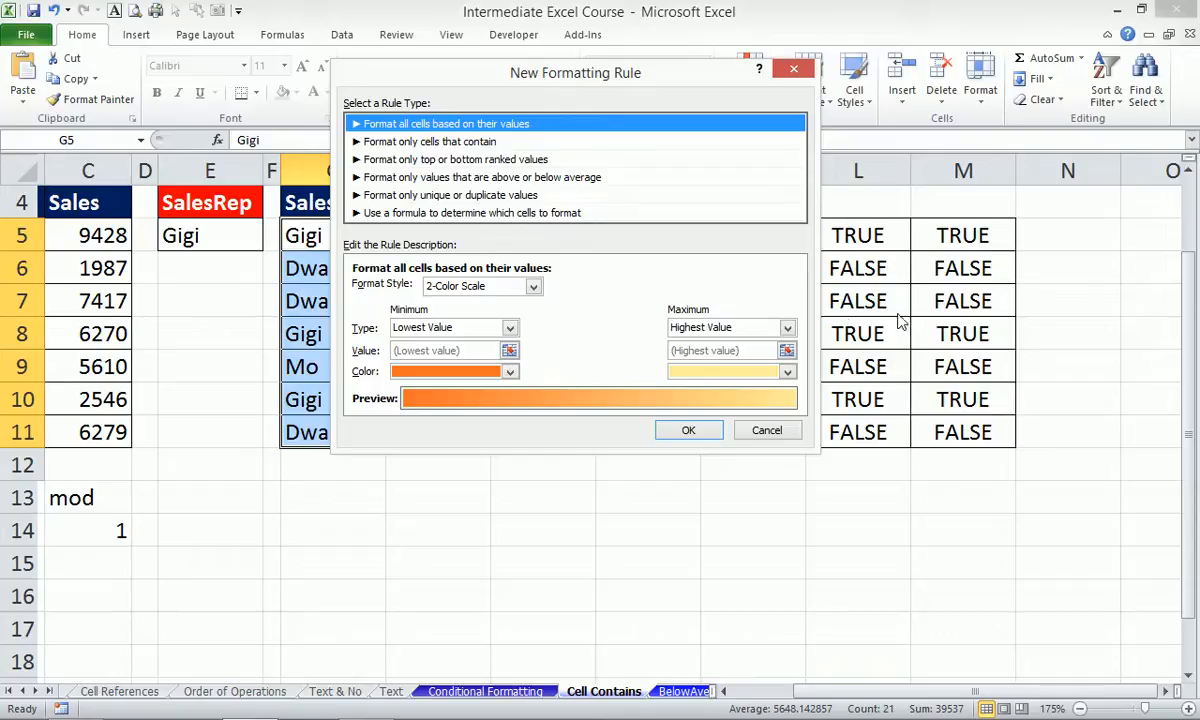
Create a formula rule =$G5=$E$5 with a light blue fill and apply it.
left_click(456, 211)
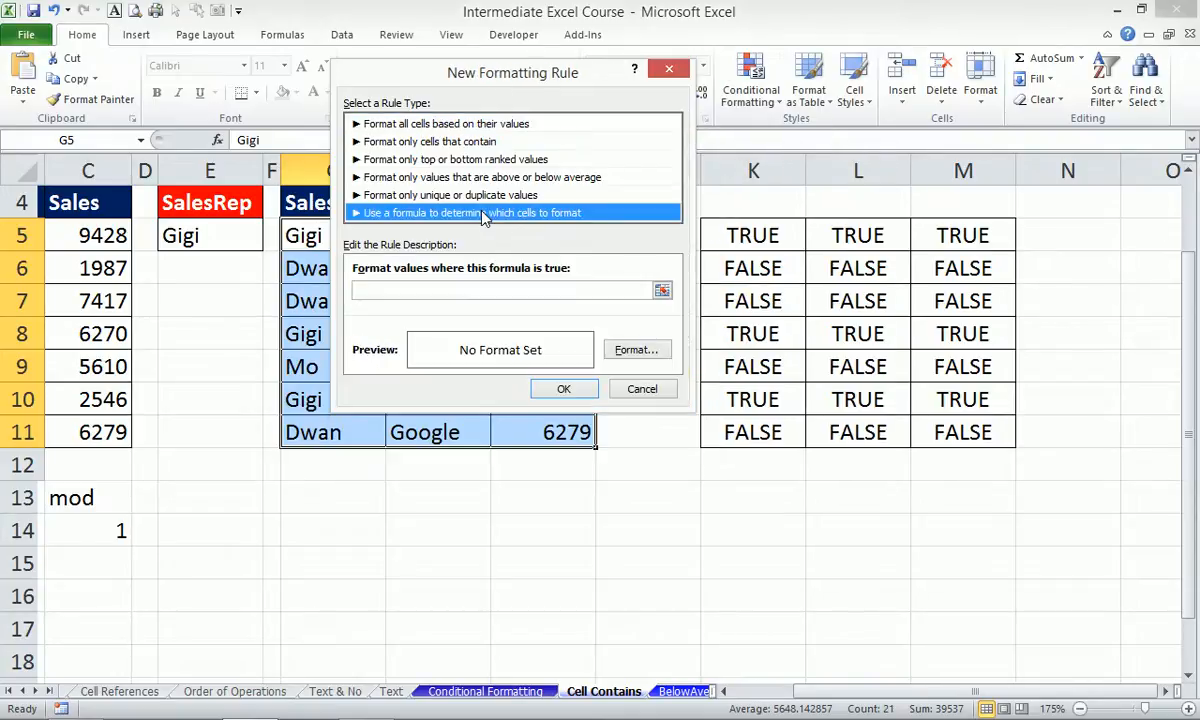
left_click(480, 289)
type("=$G5=$E$5")
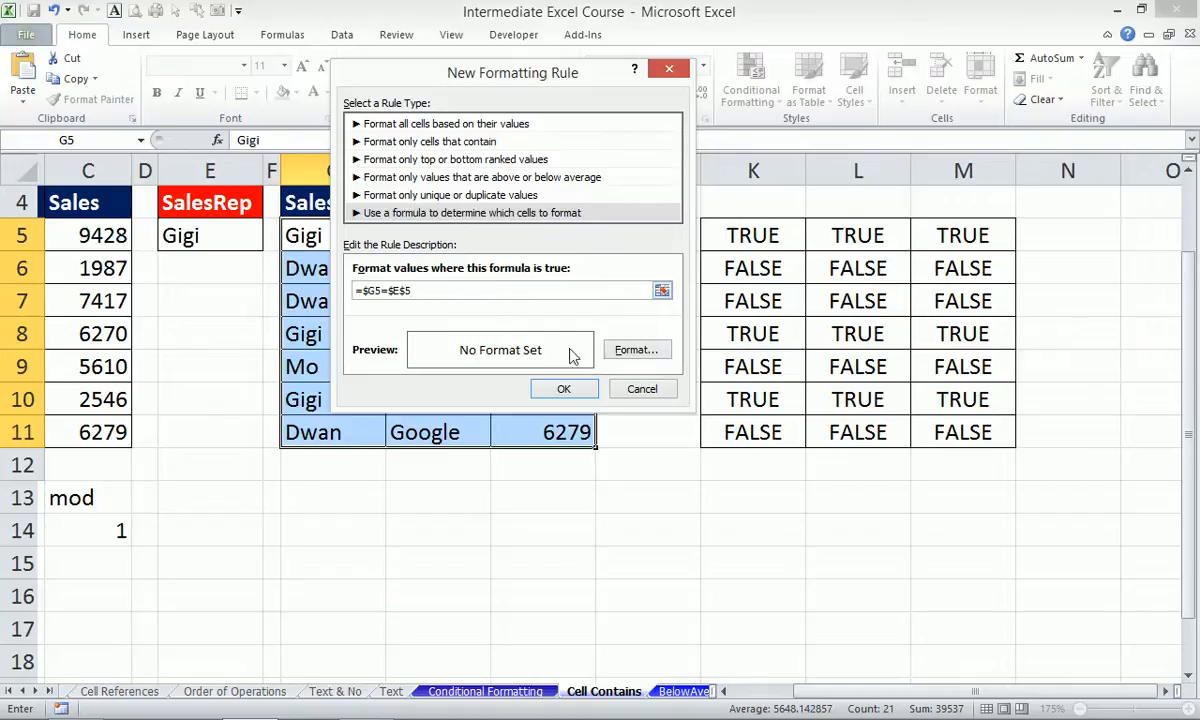
left_click(638, 351)
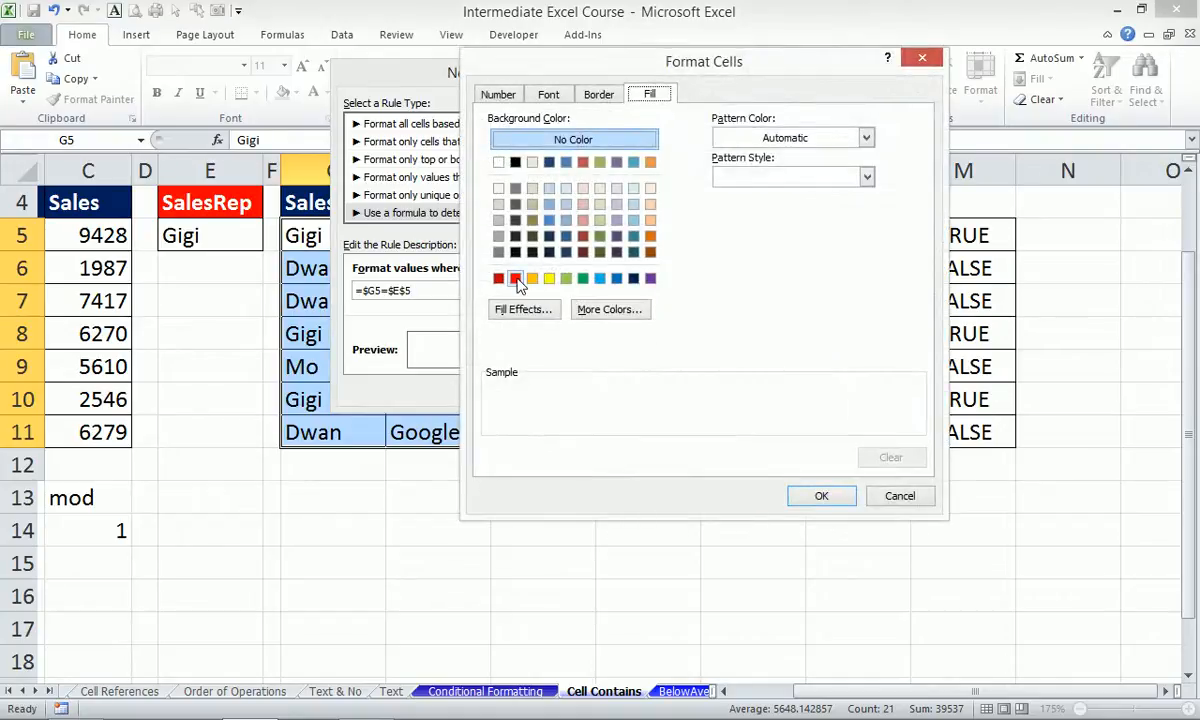
left_click(600, 278)
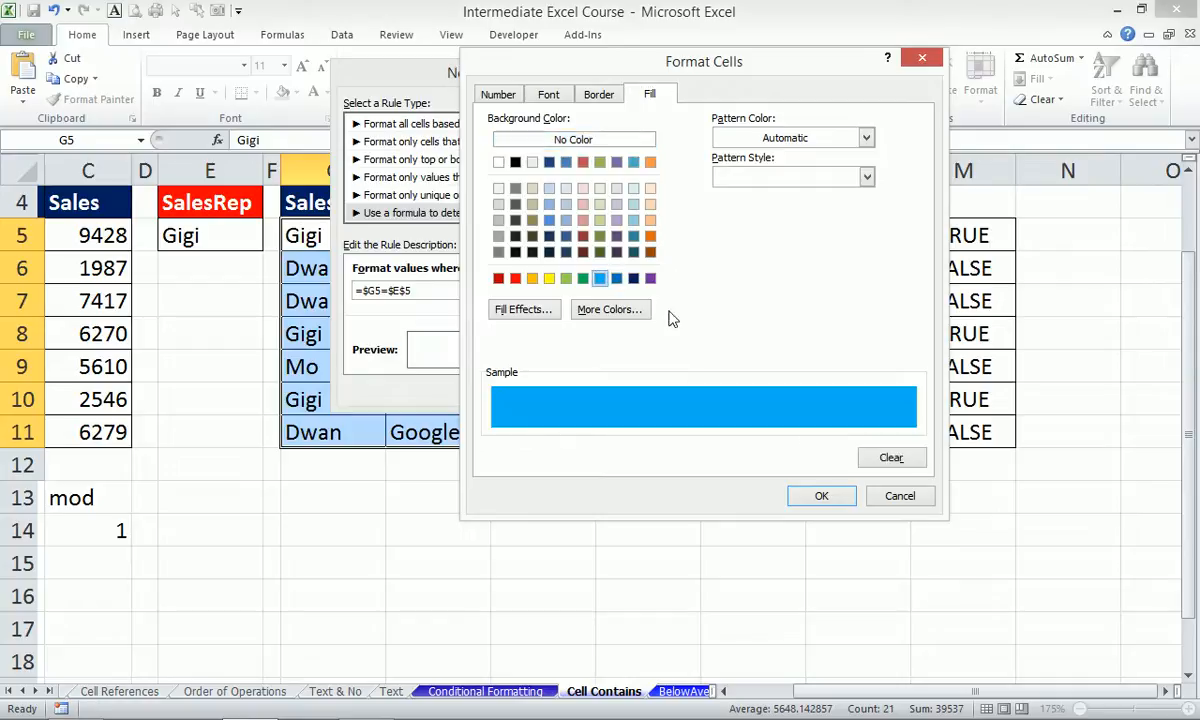
left_click(813, 500)
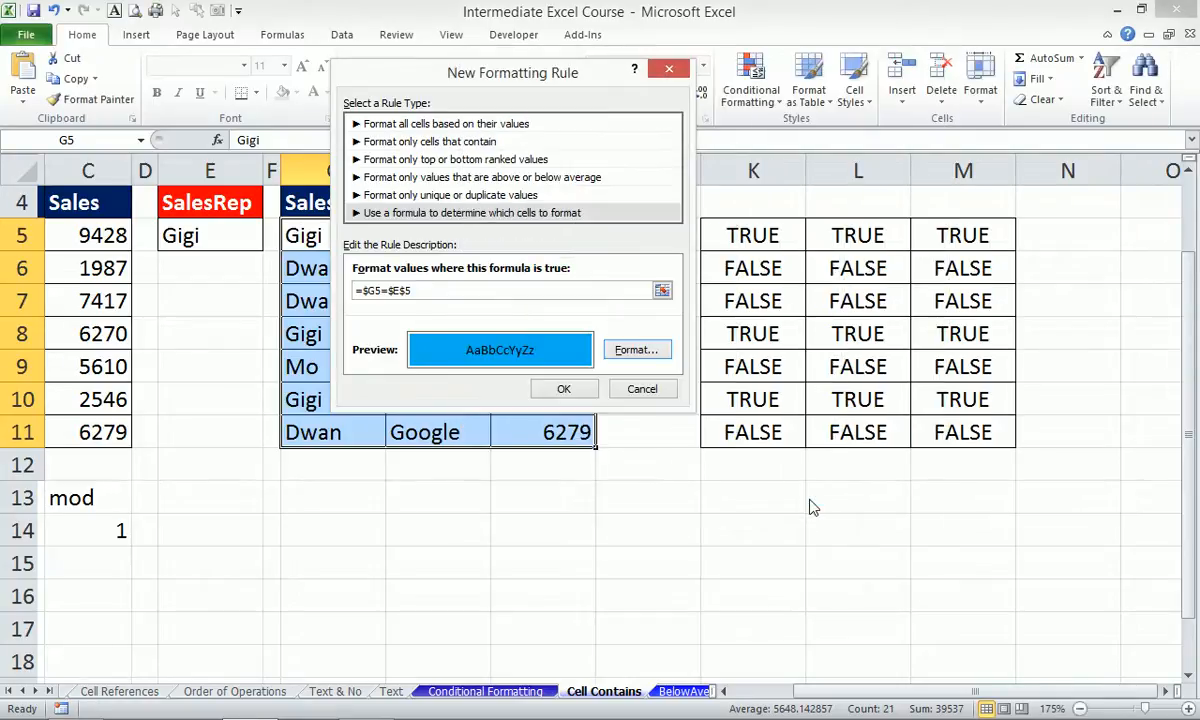
left_click(575, 393)
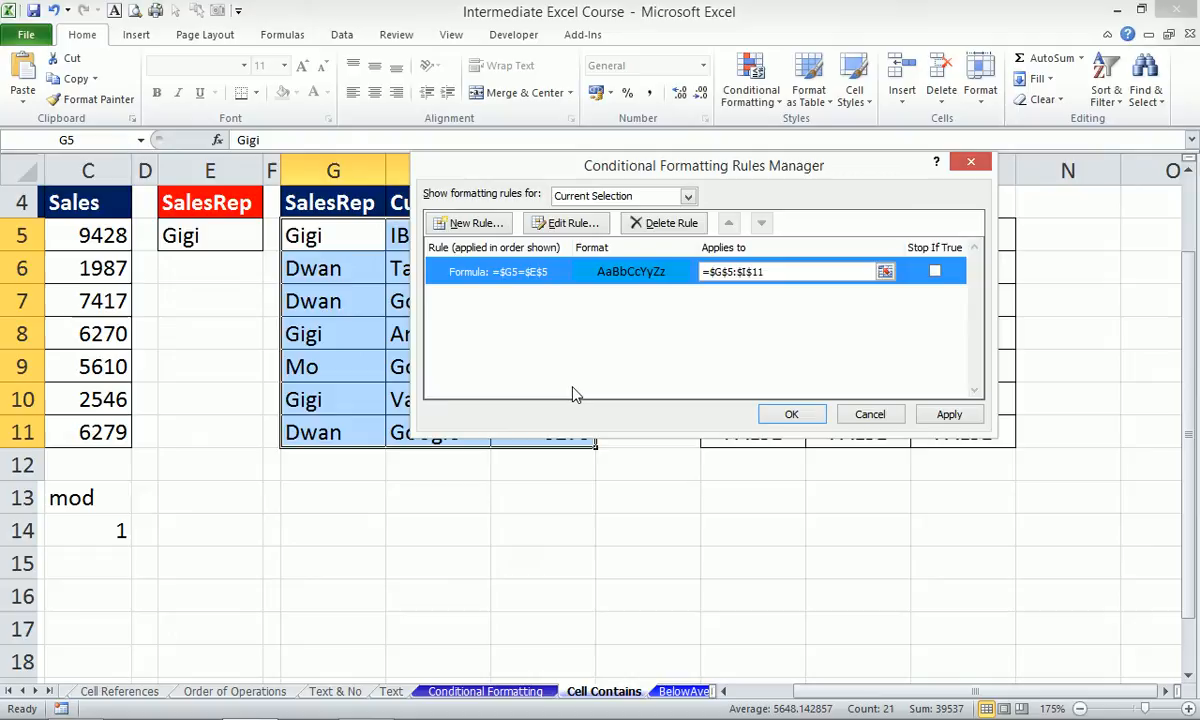
left_click(792, 415)
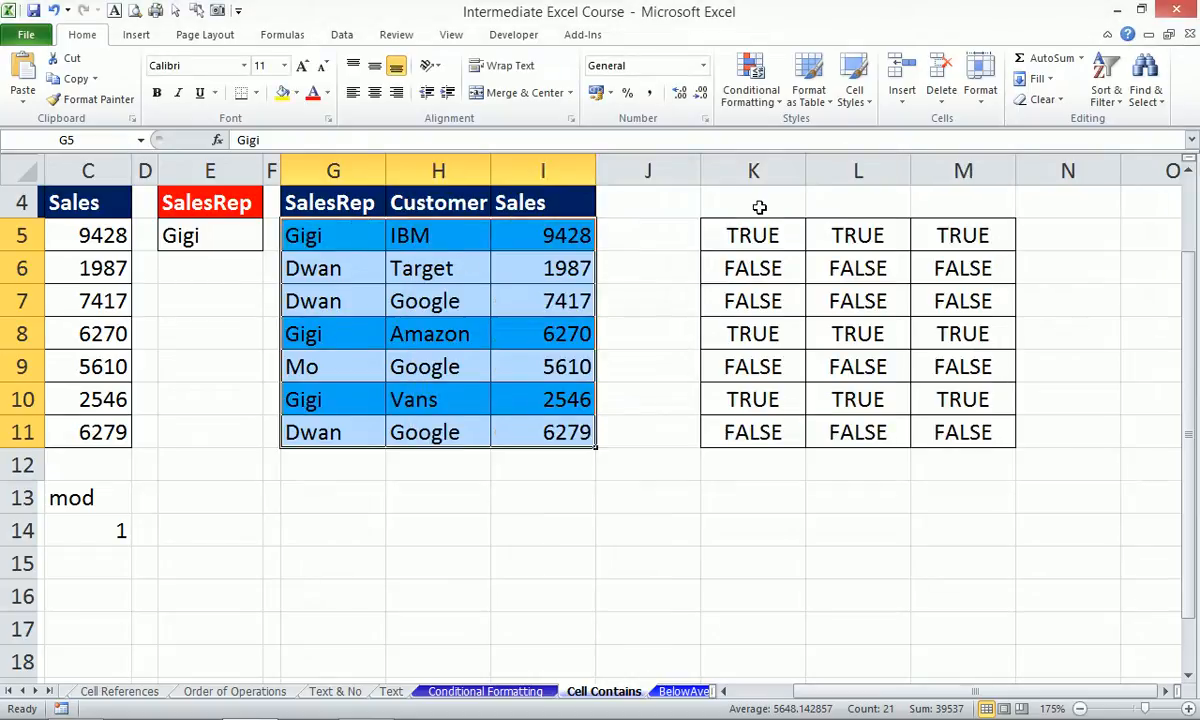
Review the helper columns, then switch E5 to Mo and check the highlighted Mo row 9.
left_click_drag(706, 171, 986, 206)
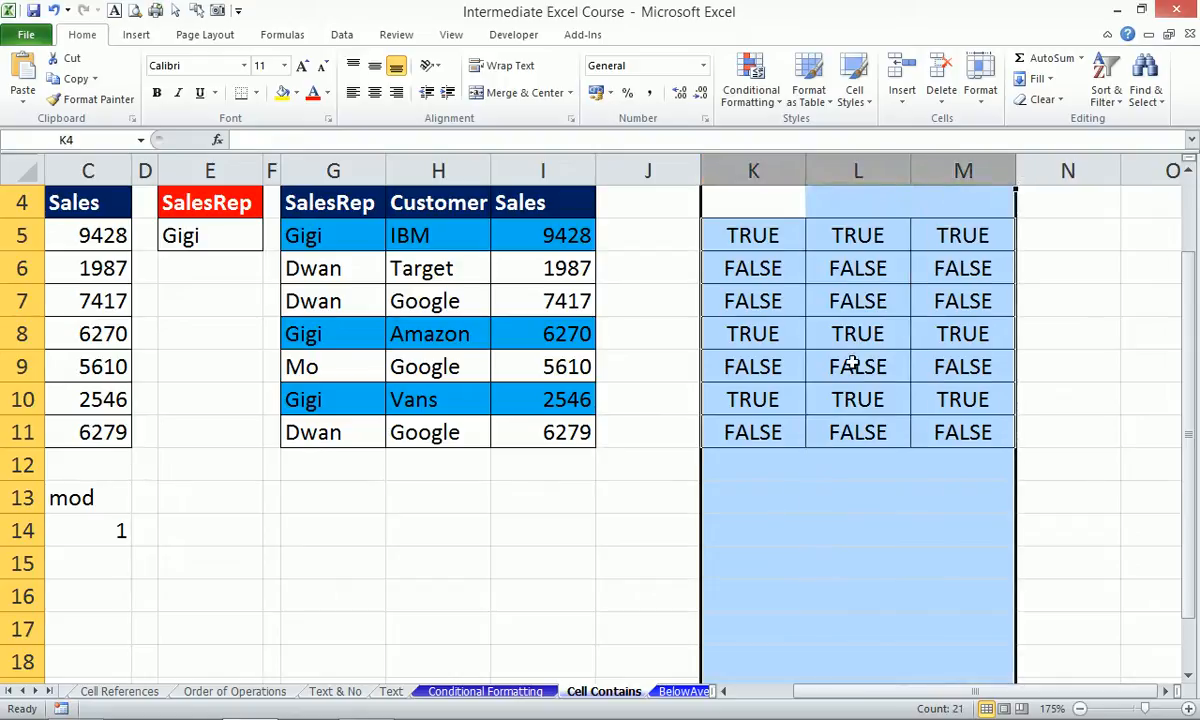
left_click(877, 334)
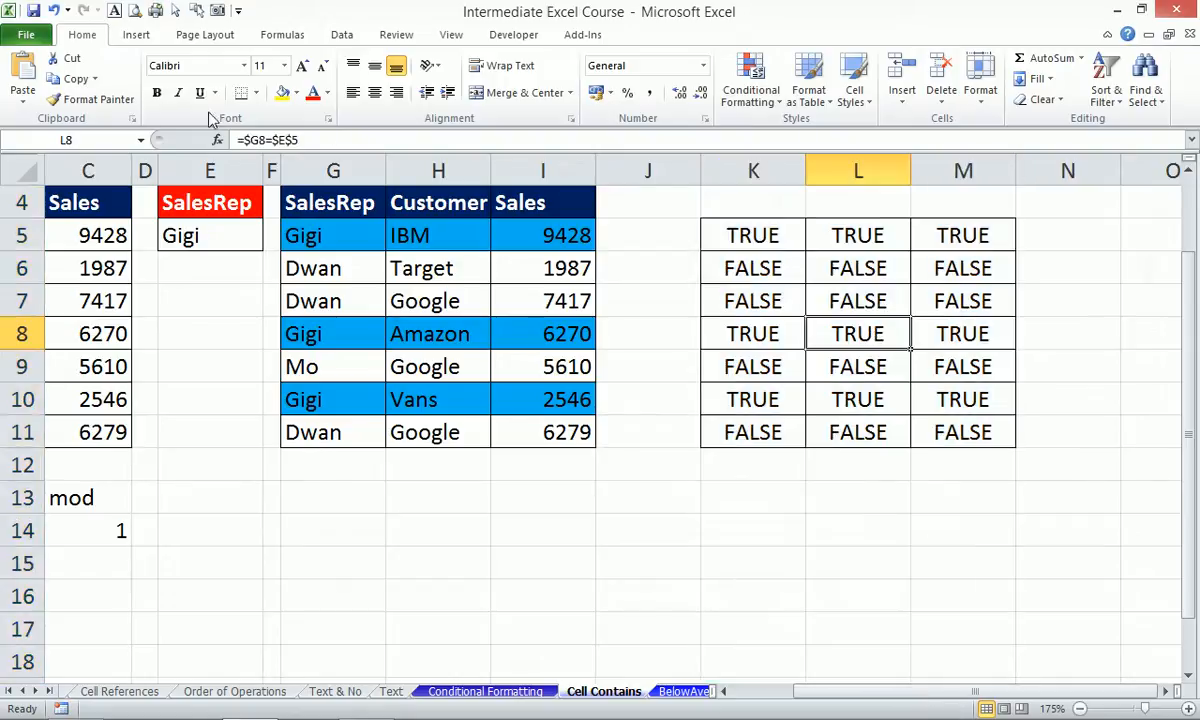
left_click(223, 225)
left_click(272, 245)
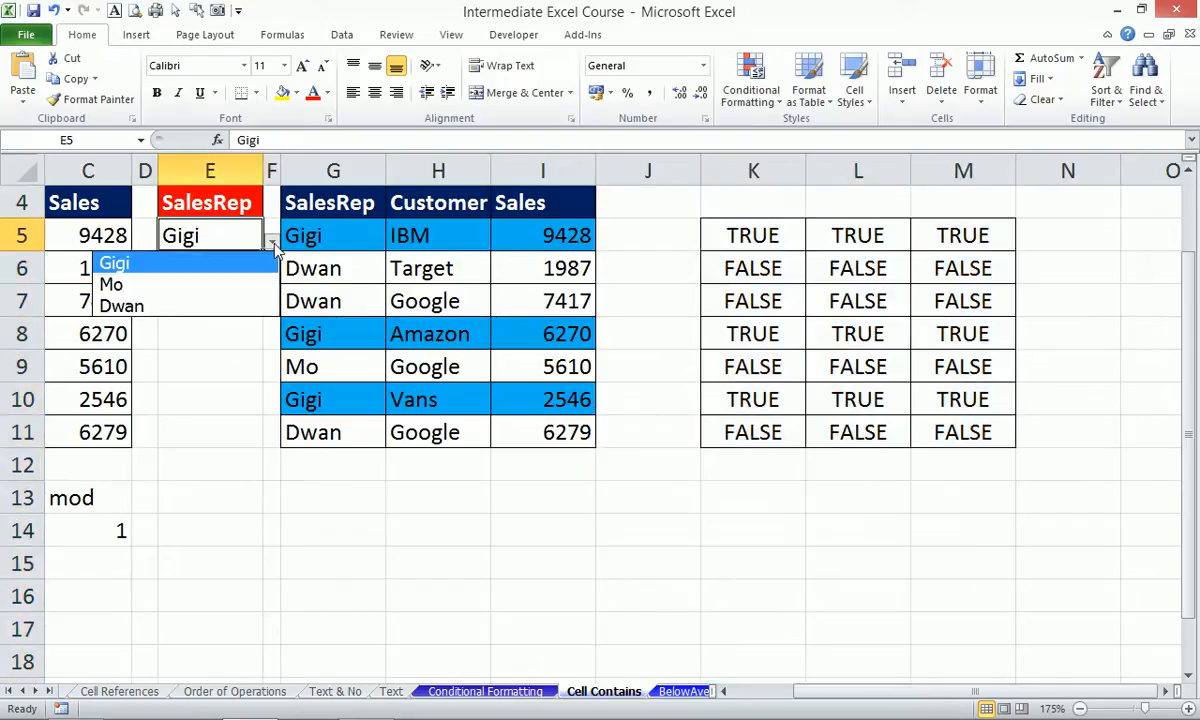
left_click(168, 286)
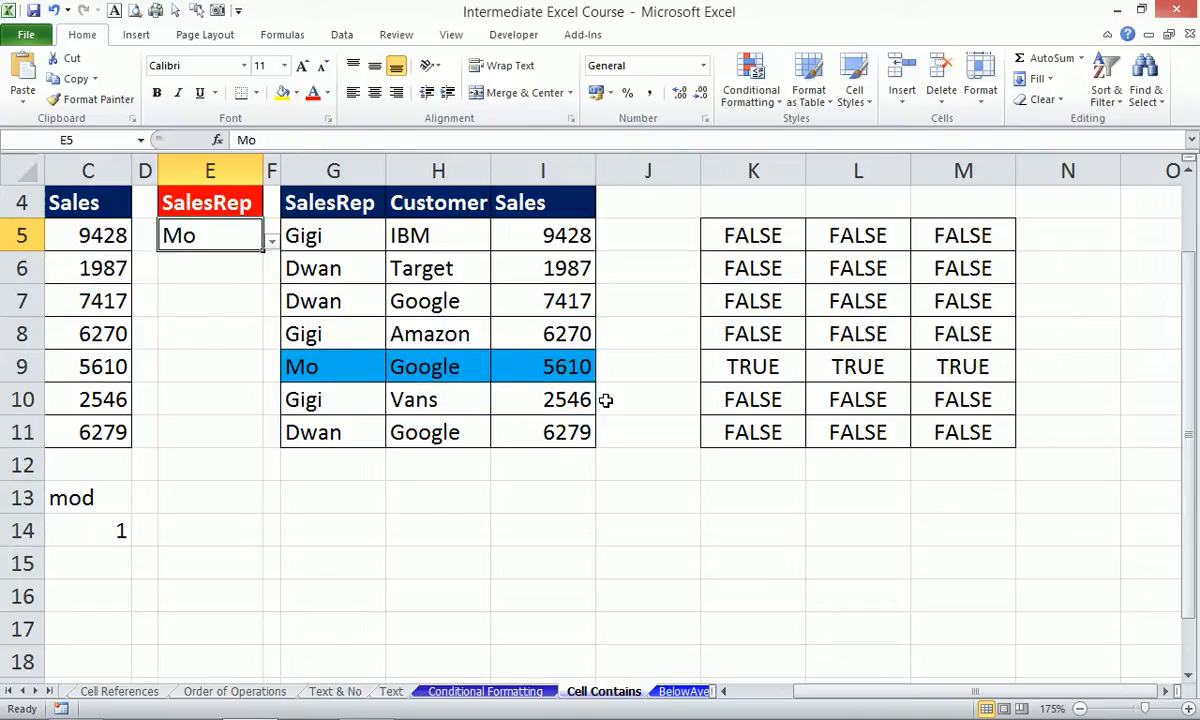
left_click_drag(884, 690, 837, 690)
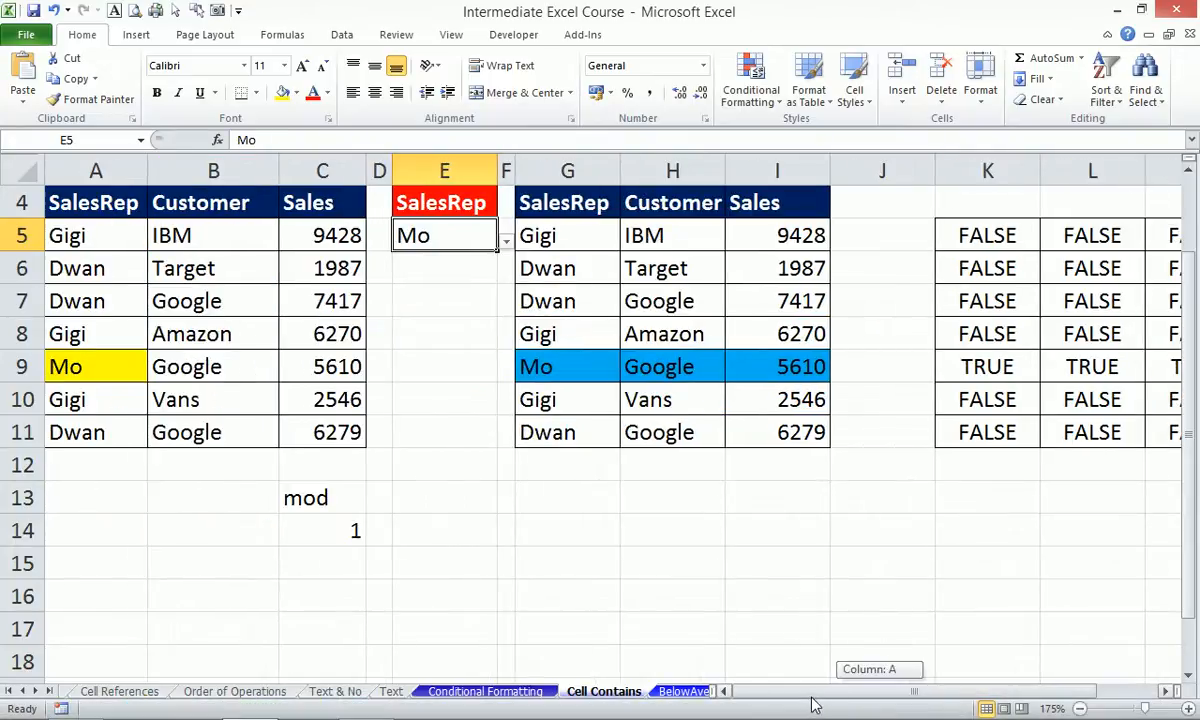
left_click(62, 366)
left_click_drag(555, 362, 800, 356)
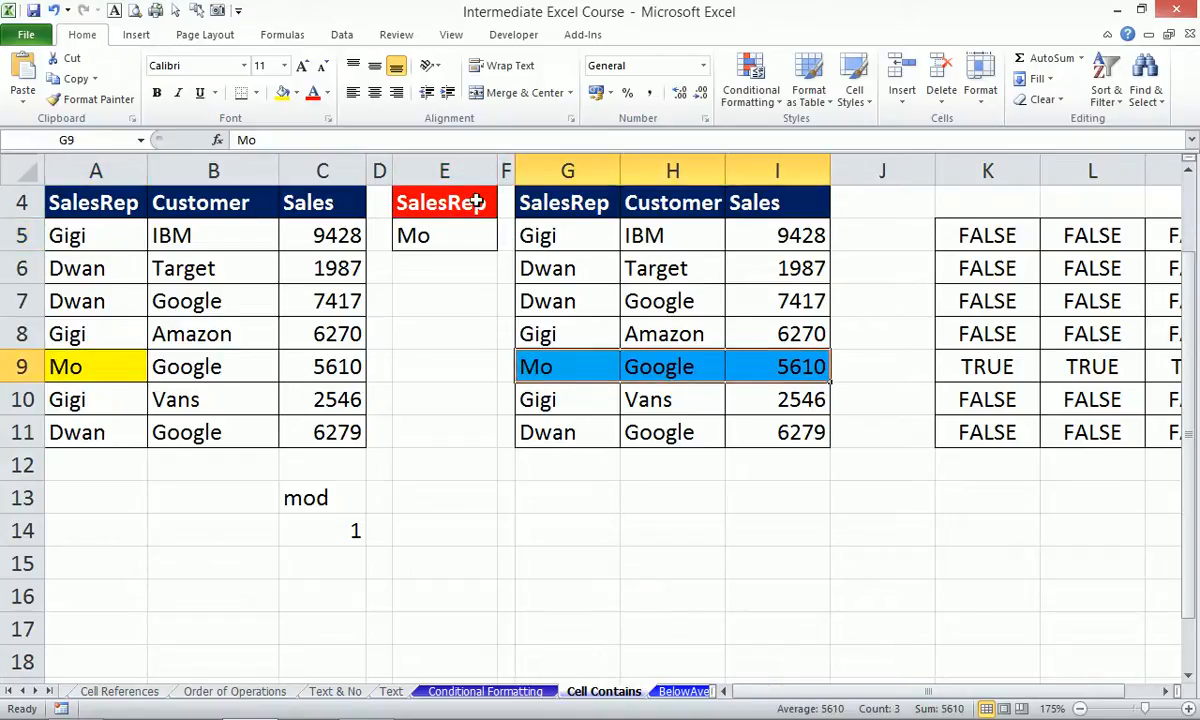
Switch E5 to Dwan, then glance at the BelowAve sheet and return to Cell Contains.
left_click(461, 236)
left_click(507, 245)
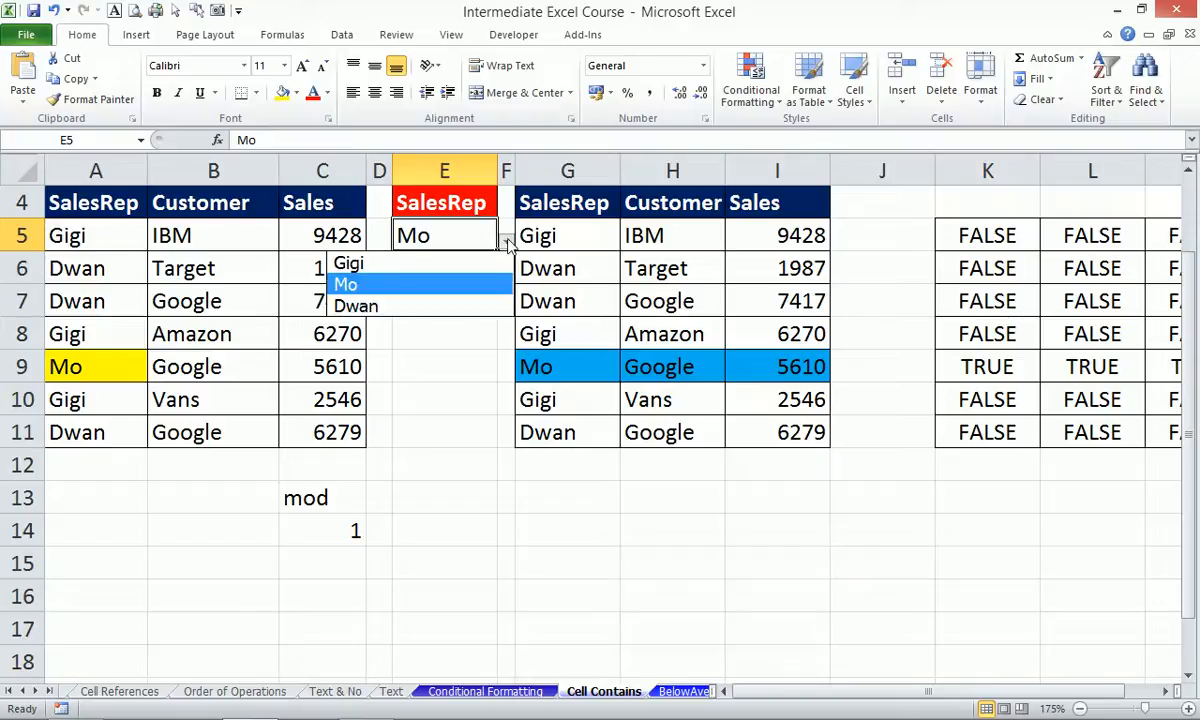
left_click(428, 302)
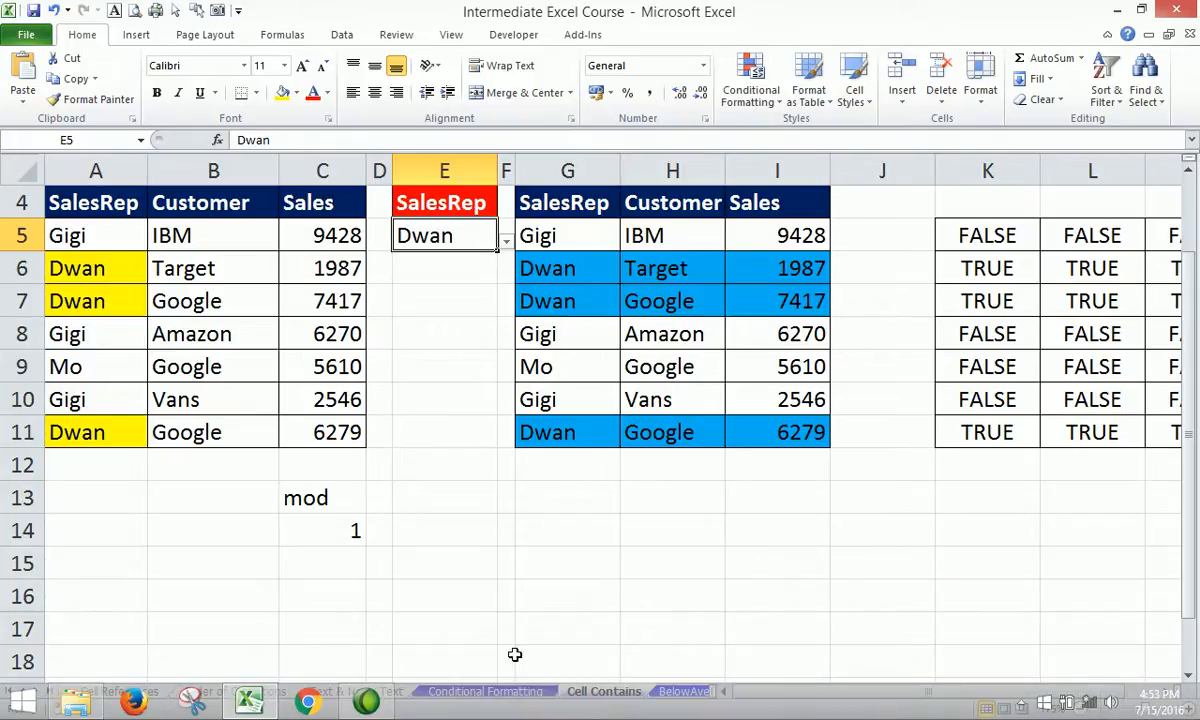
left_click(678, 689)
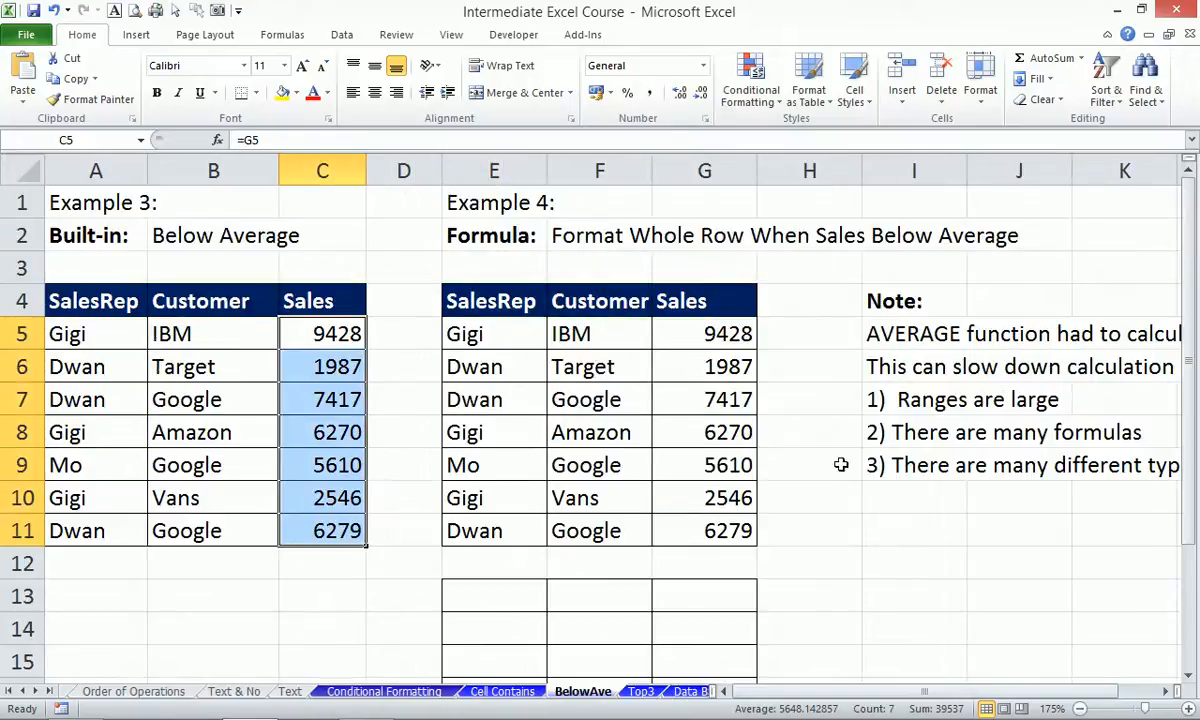
left_click(503, 690)
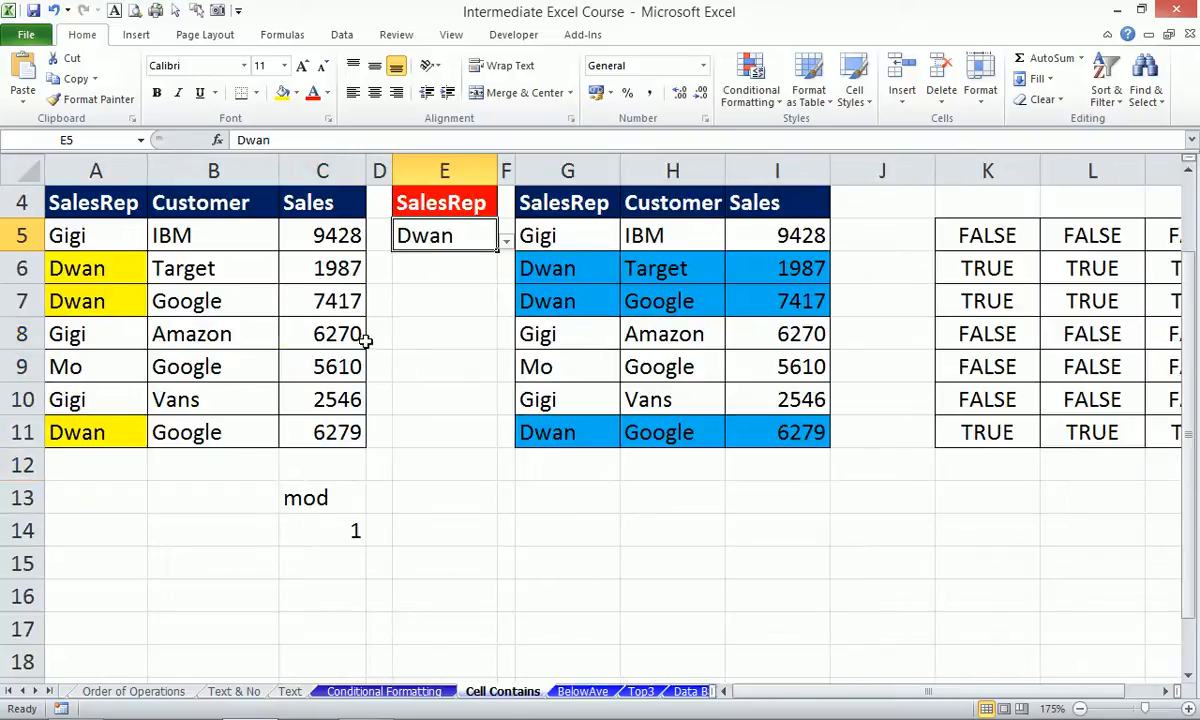